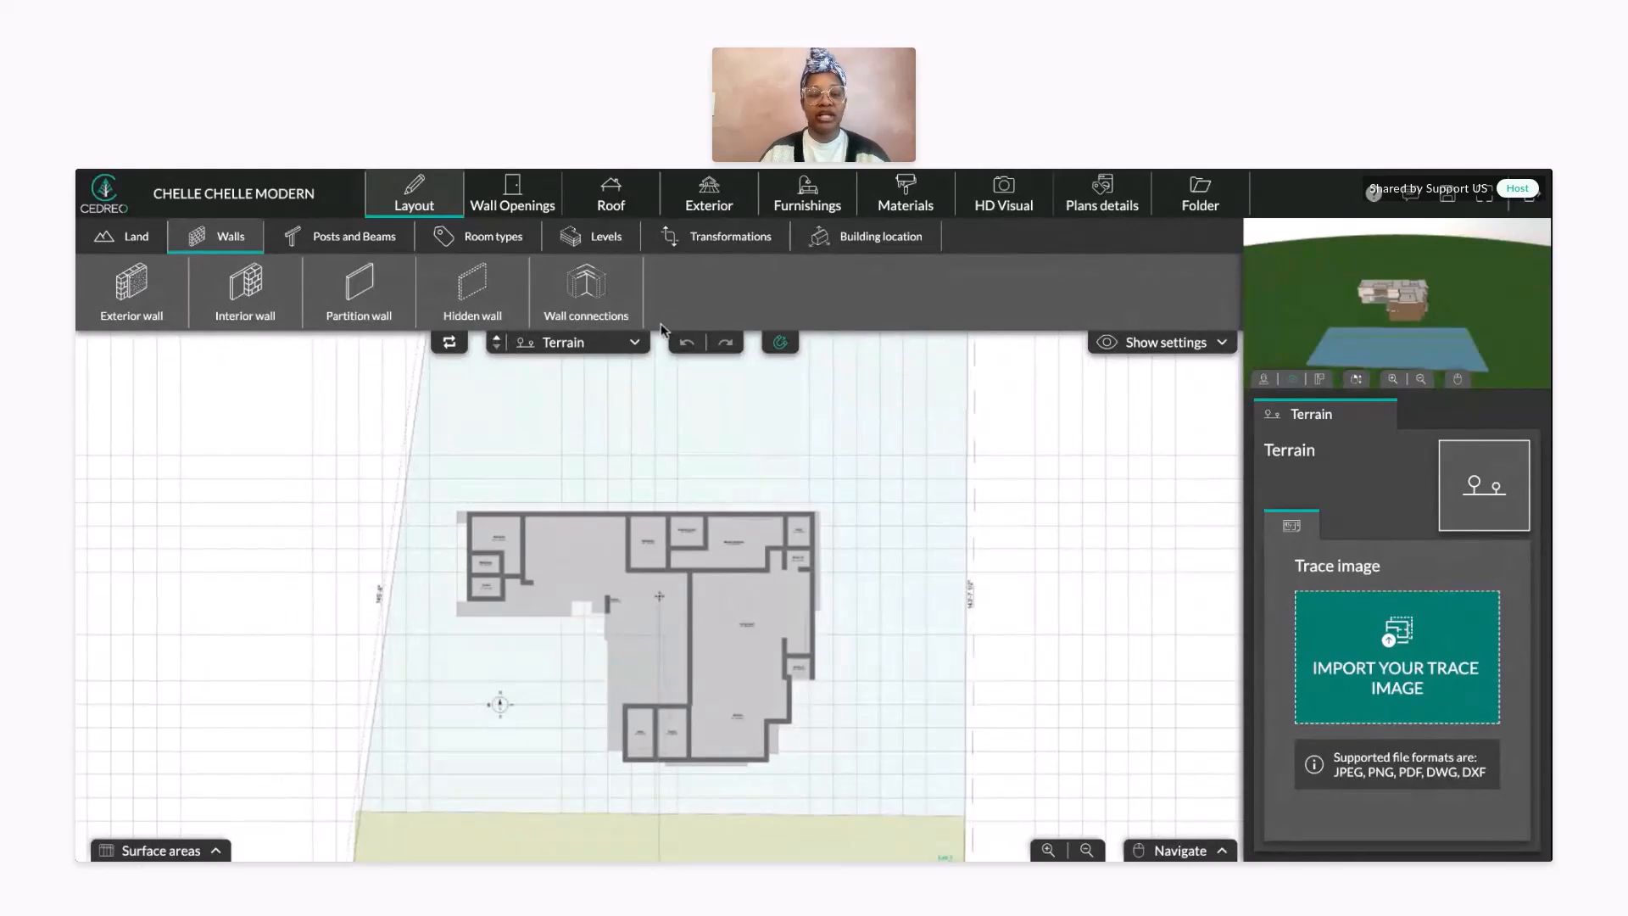
# - Bring up the Ground Floor level by starting the Exterior wall tool, and return to selection mode
pyautogui.scroll(-2, 857, 559)
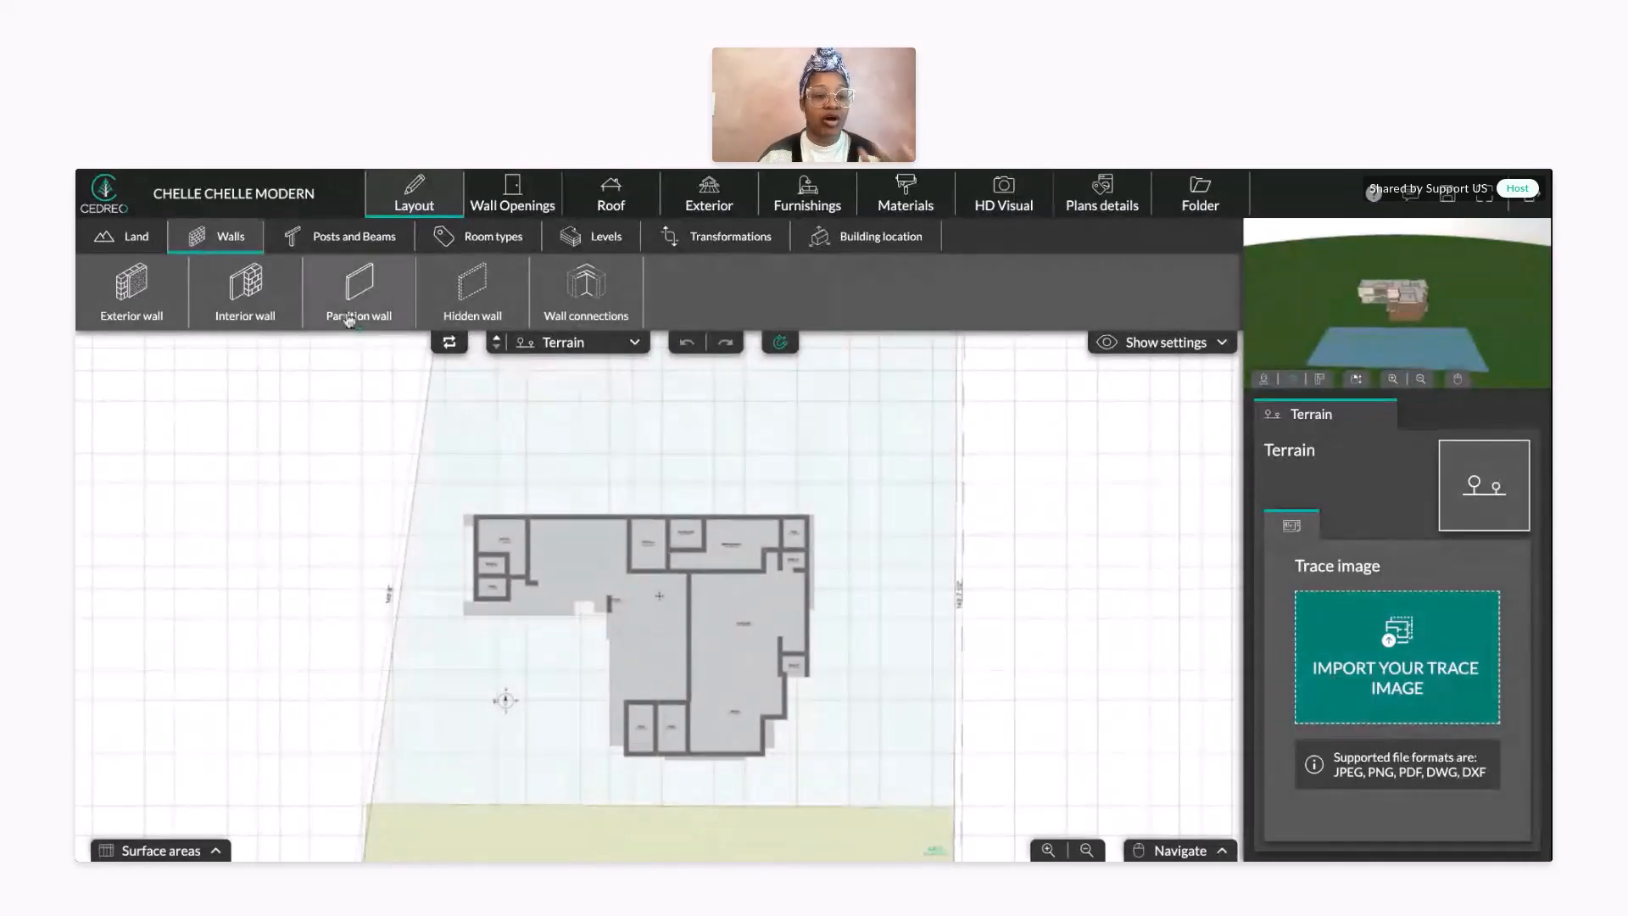
pyautogui.click(136, 303)
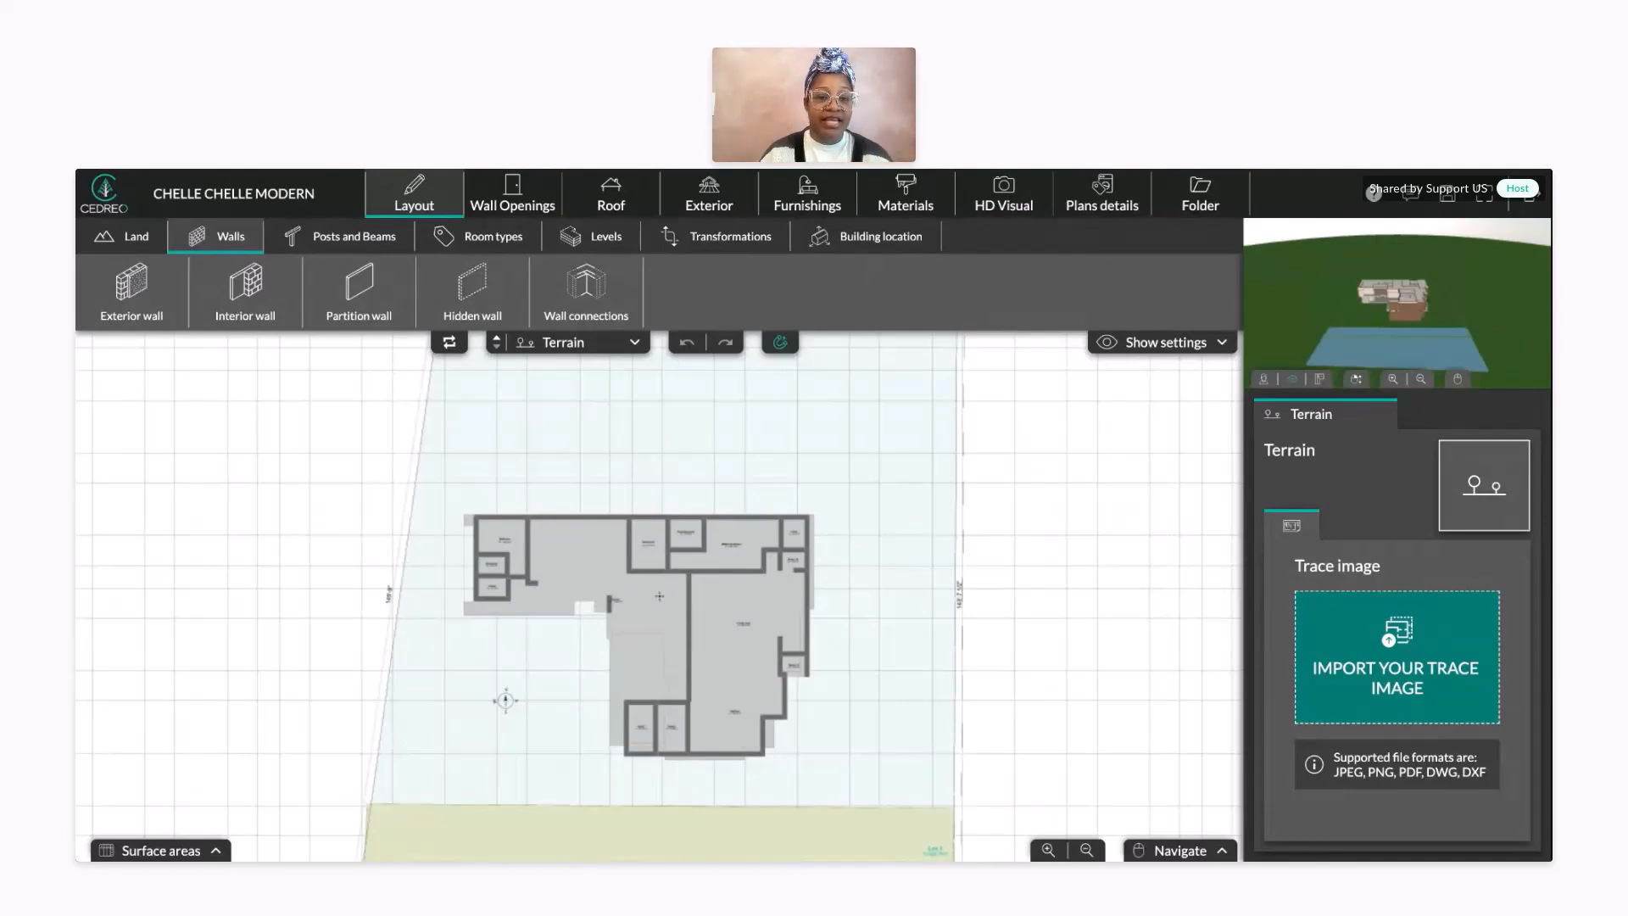
pyautogui.click(128, 314)
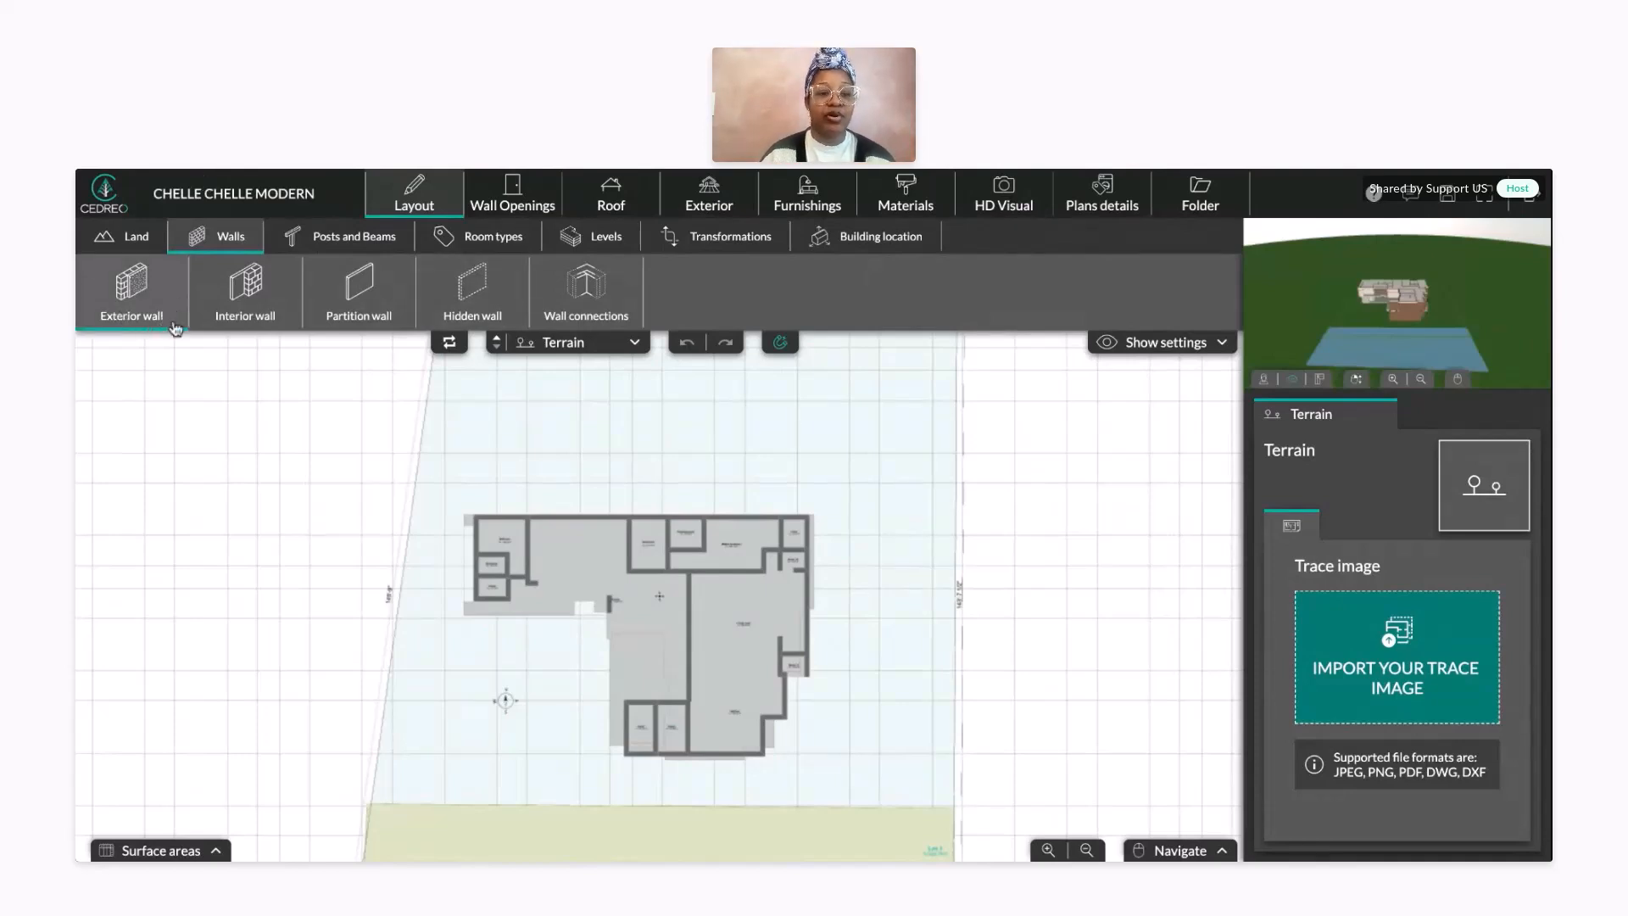
pyautogui.click(591, 310)
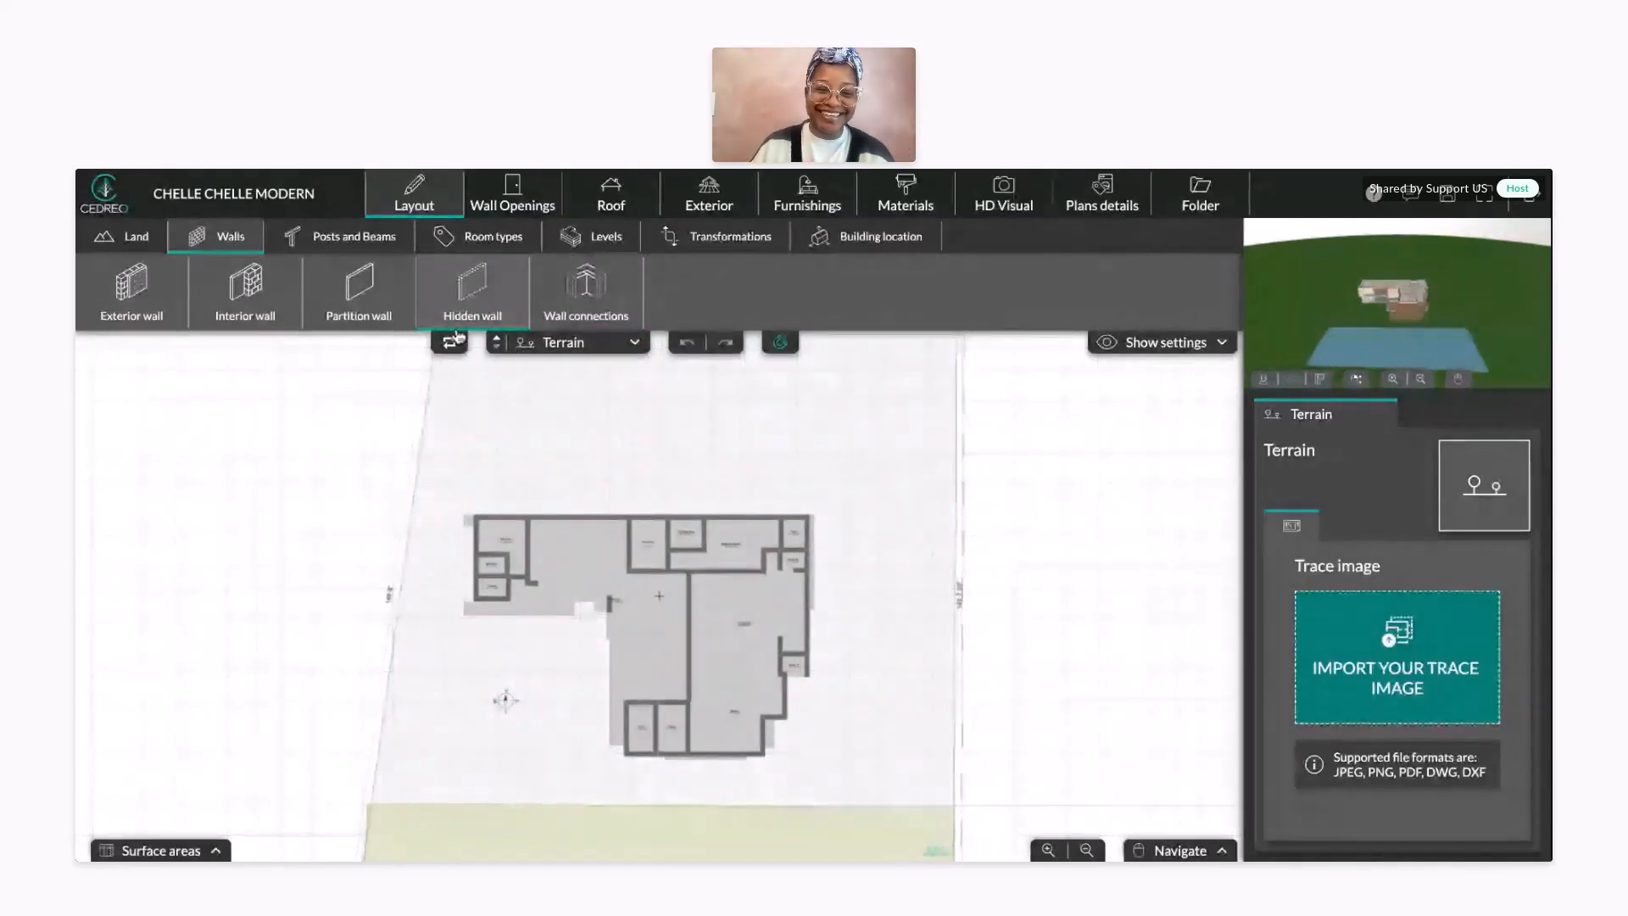
pyautogui.click(148, 321)
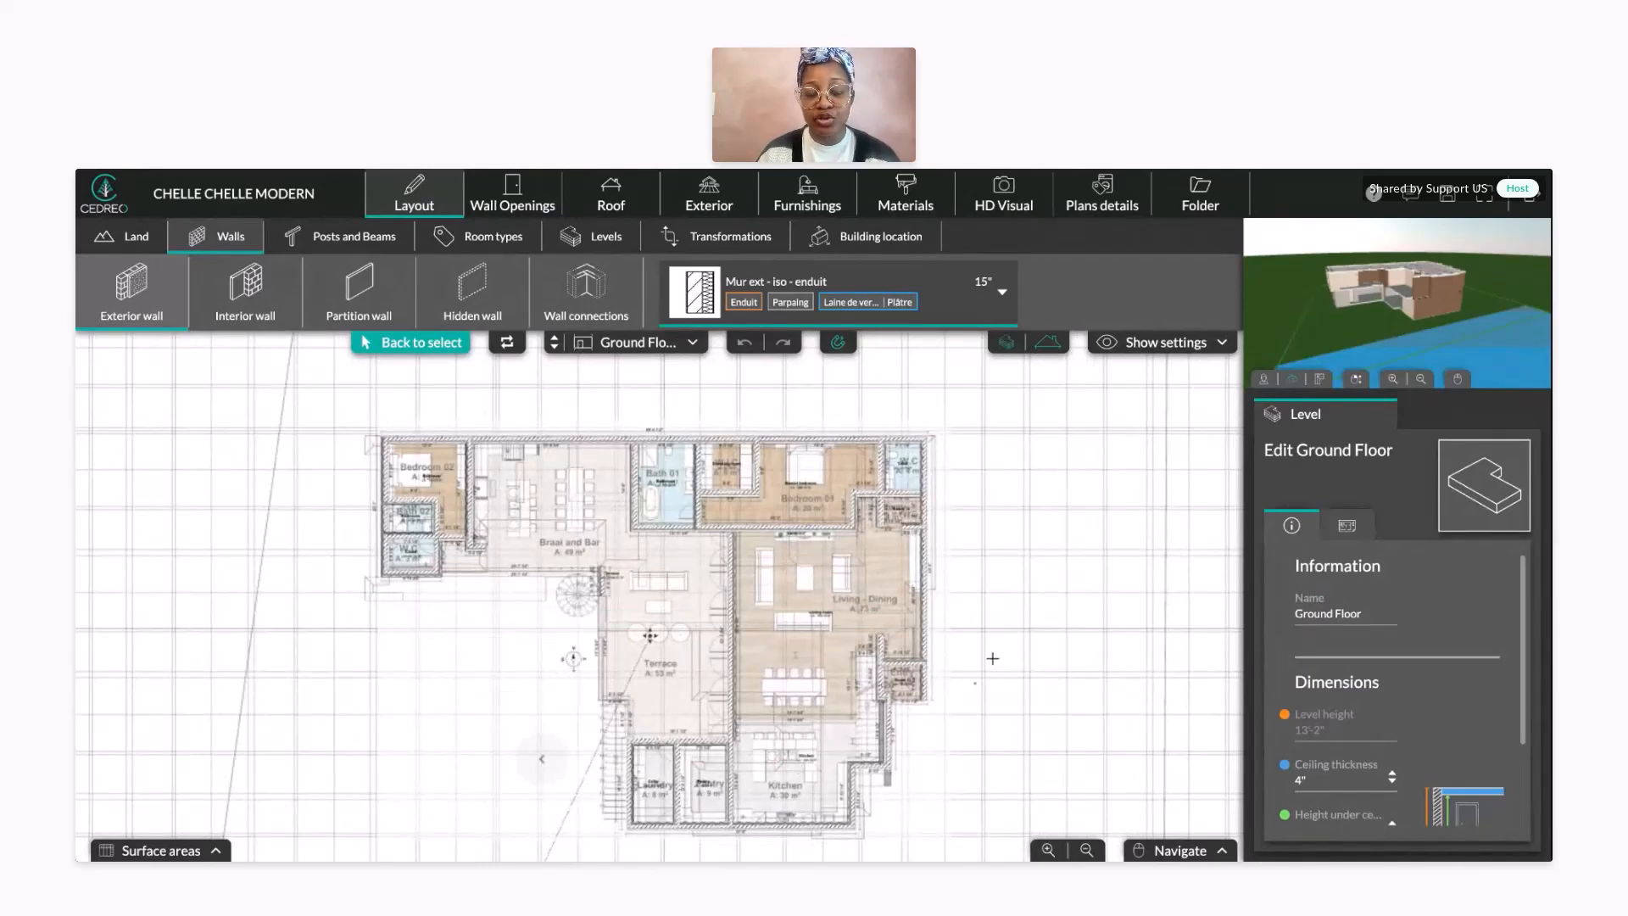
pyautogui.click(422, 342)
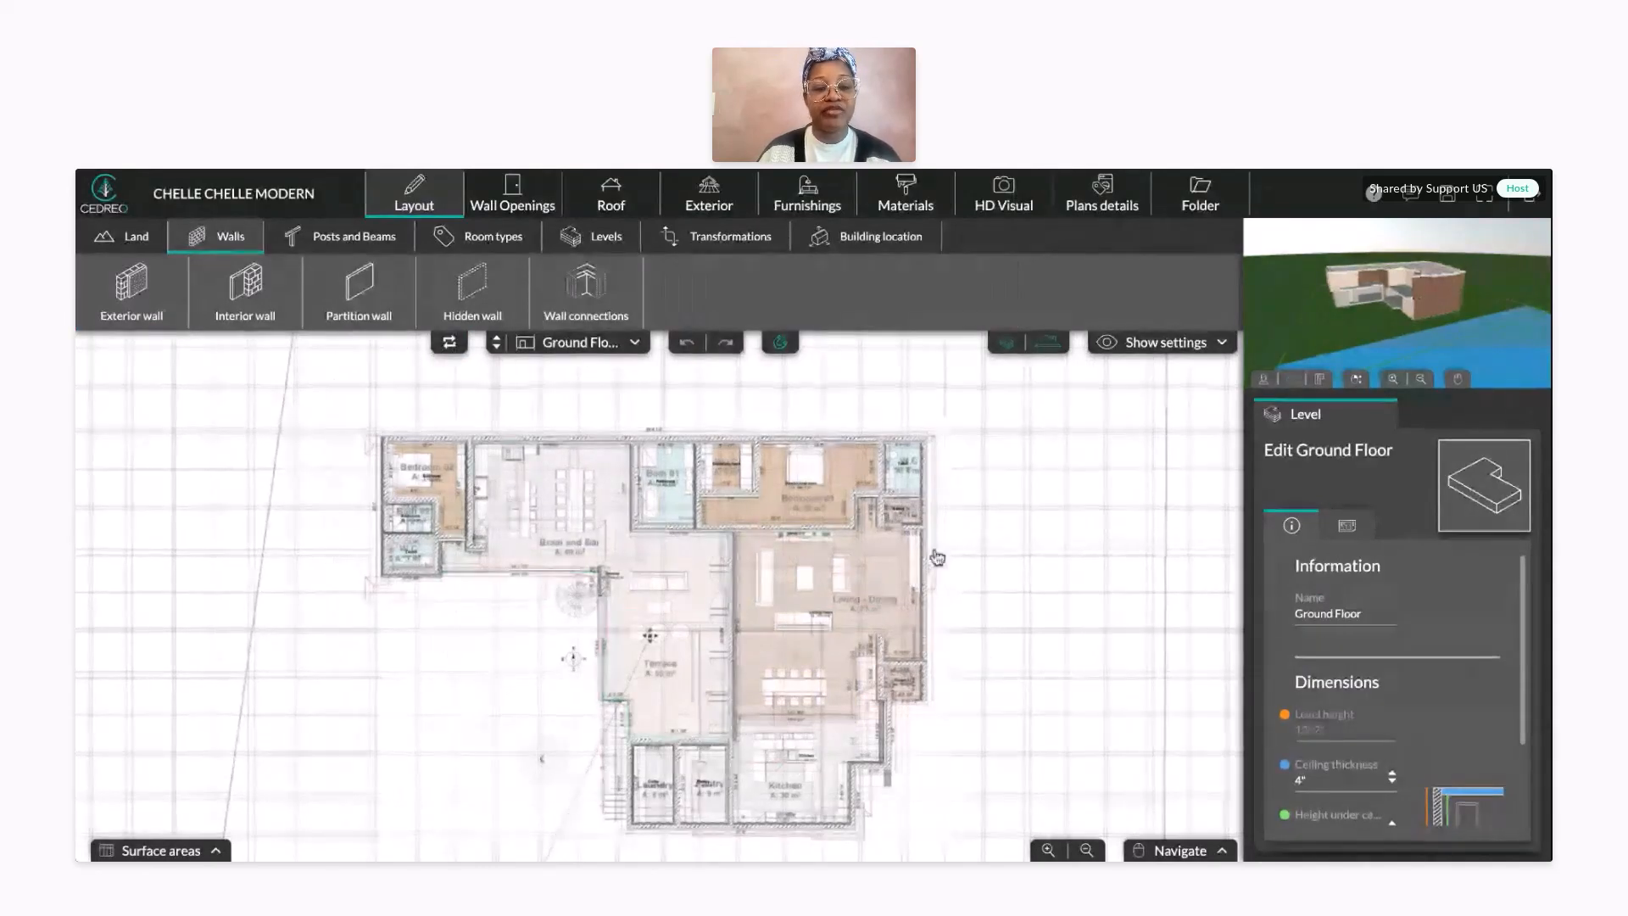
# - Turn the Ground Floor's trace image off and on again in the 2D display settings
pyautogui.click(1163, 342)
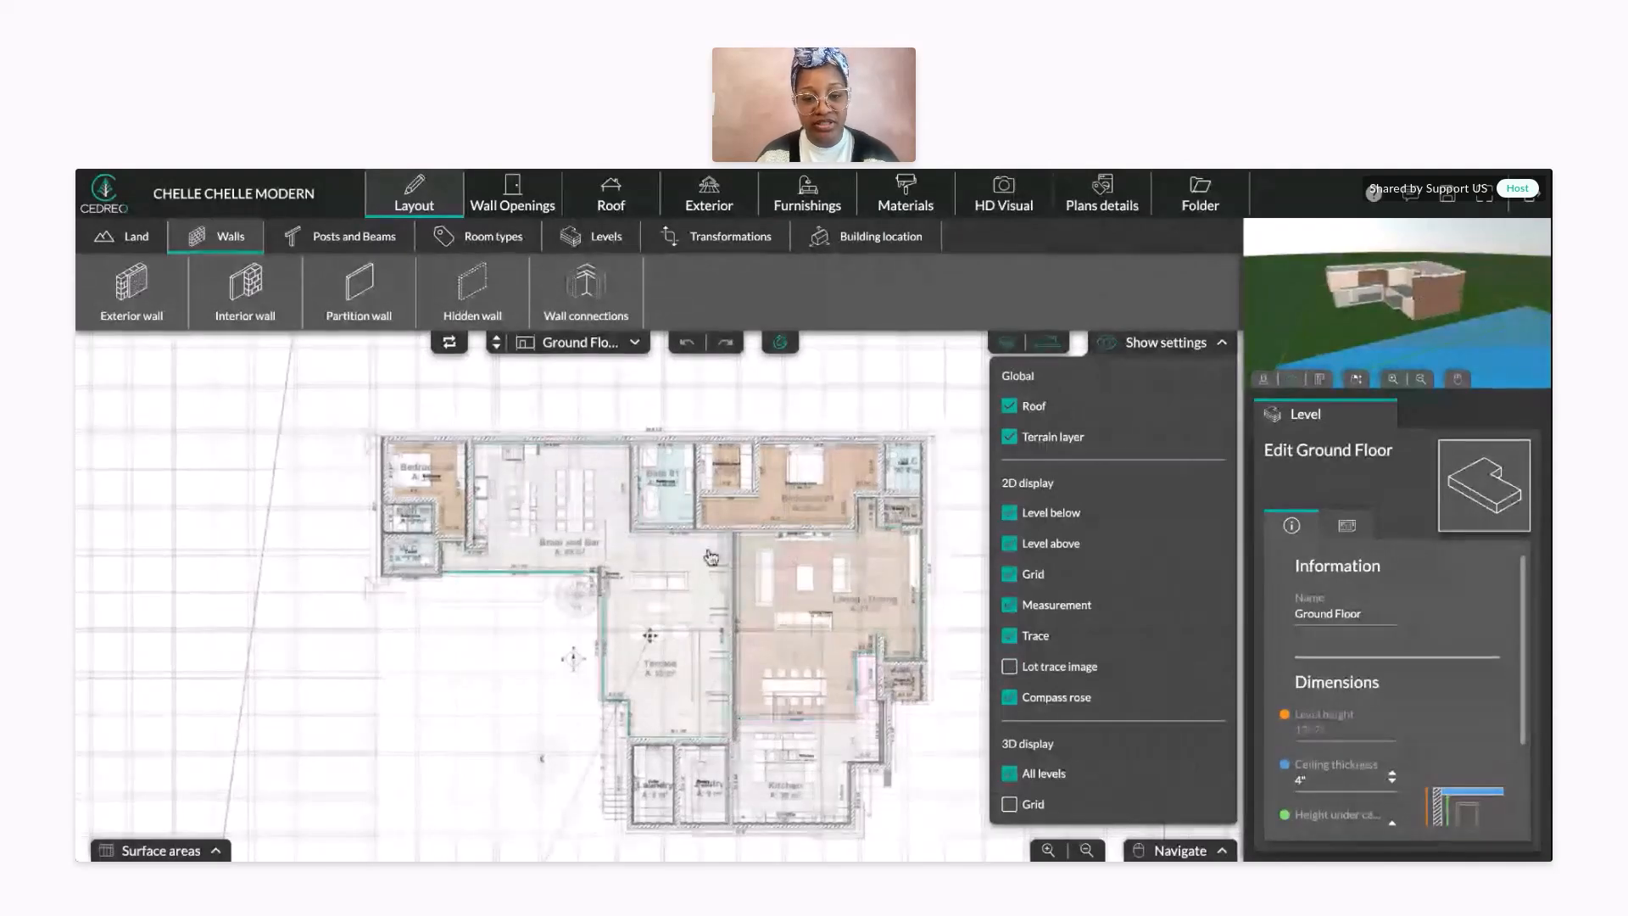
pyautogui.click(1009, 636)
pyautogui.click(1009, 636)
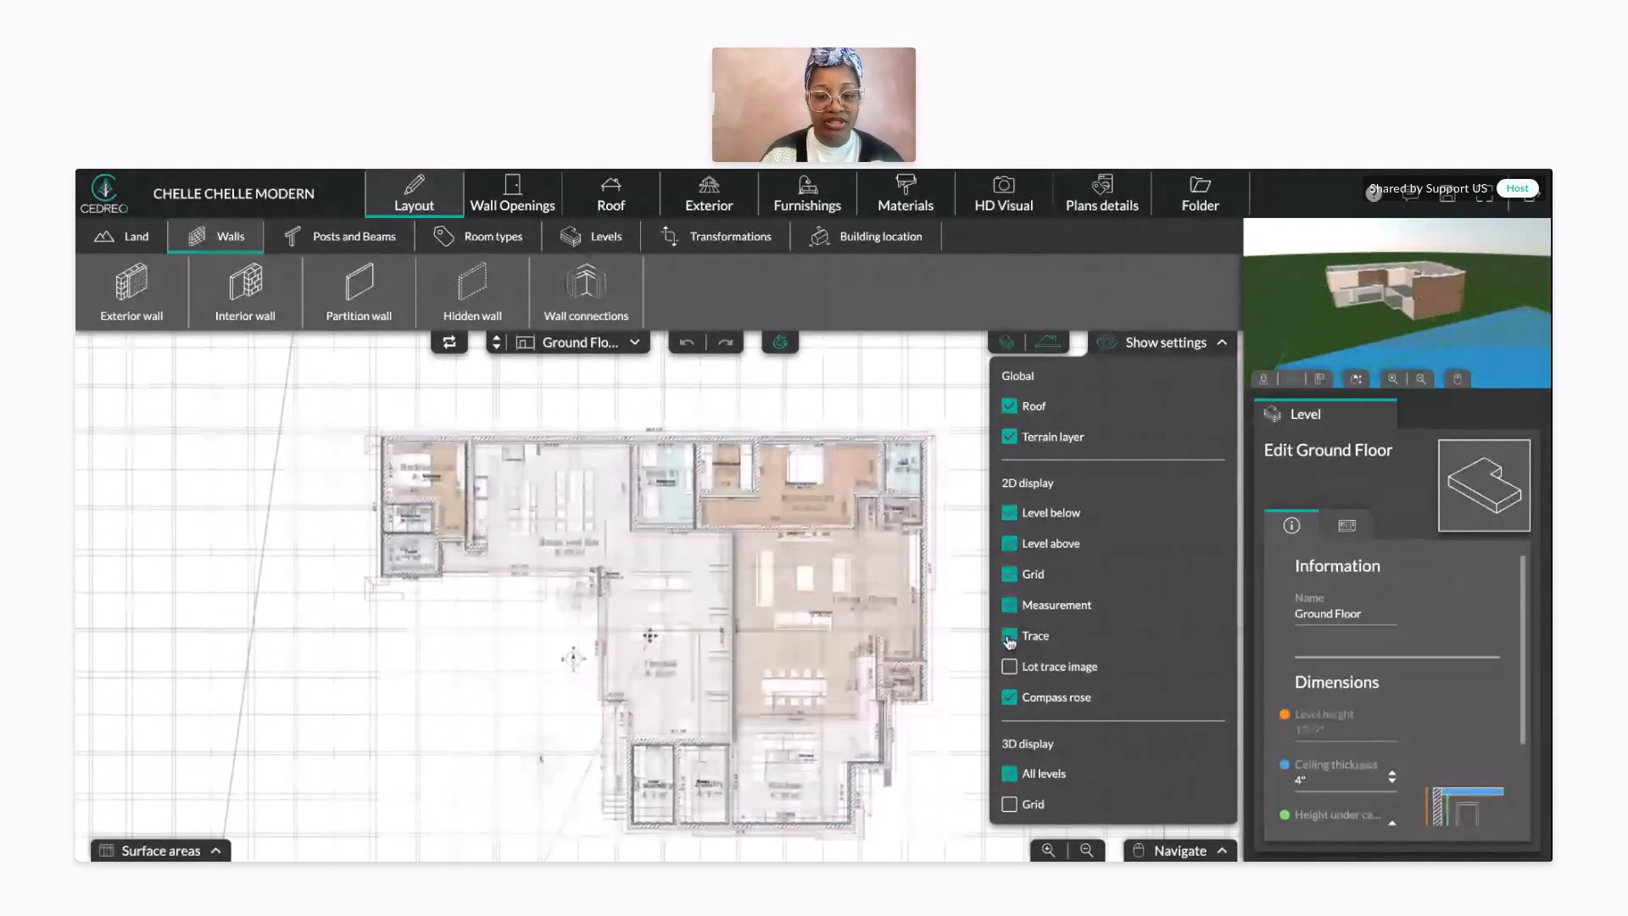
pyautogui.click(941, 663)
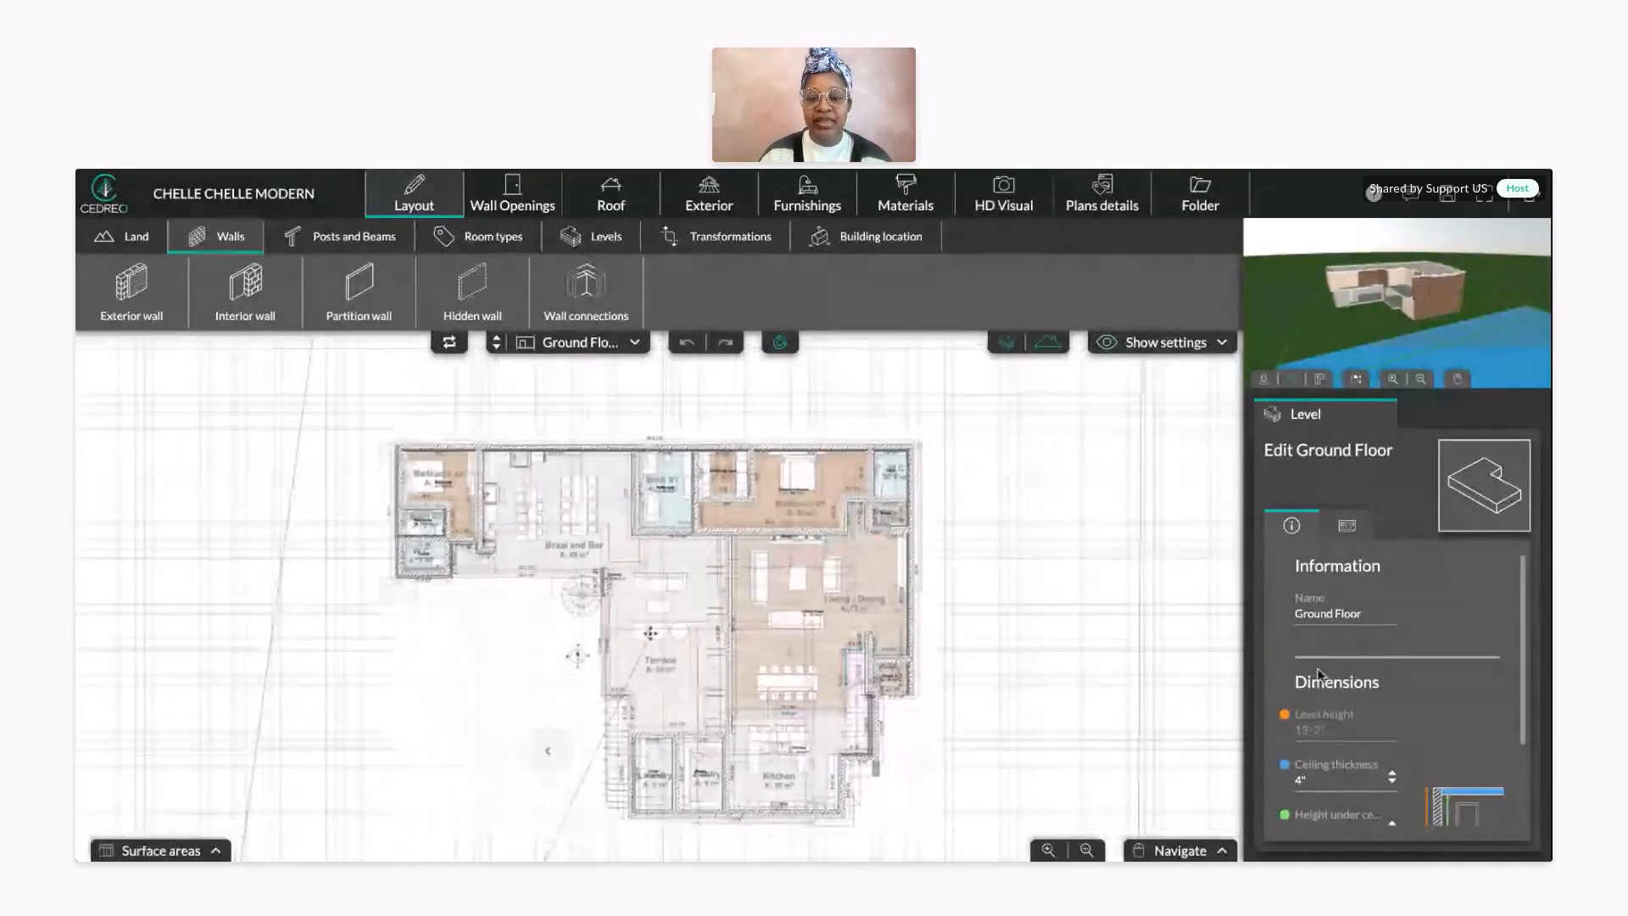
# - Examine the Ground Floor's level dimensions and the exterior wall where the floors meet in the 3D preview
pyautogui.scroll(-3, 1319, 674)
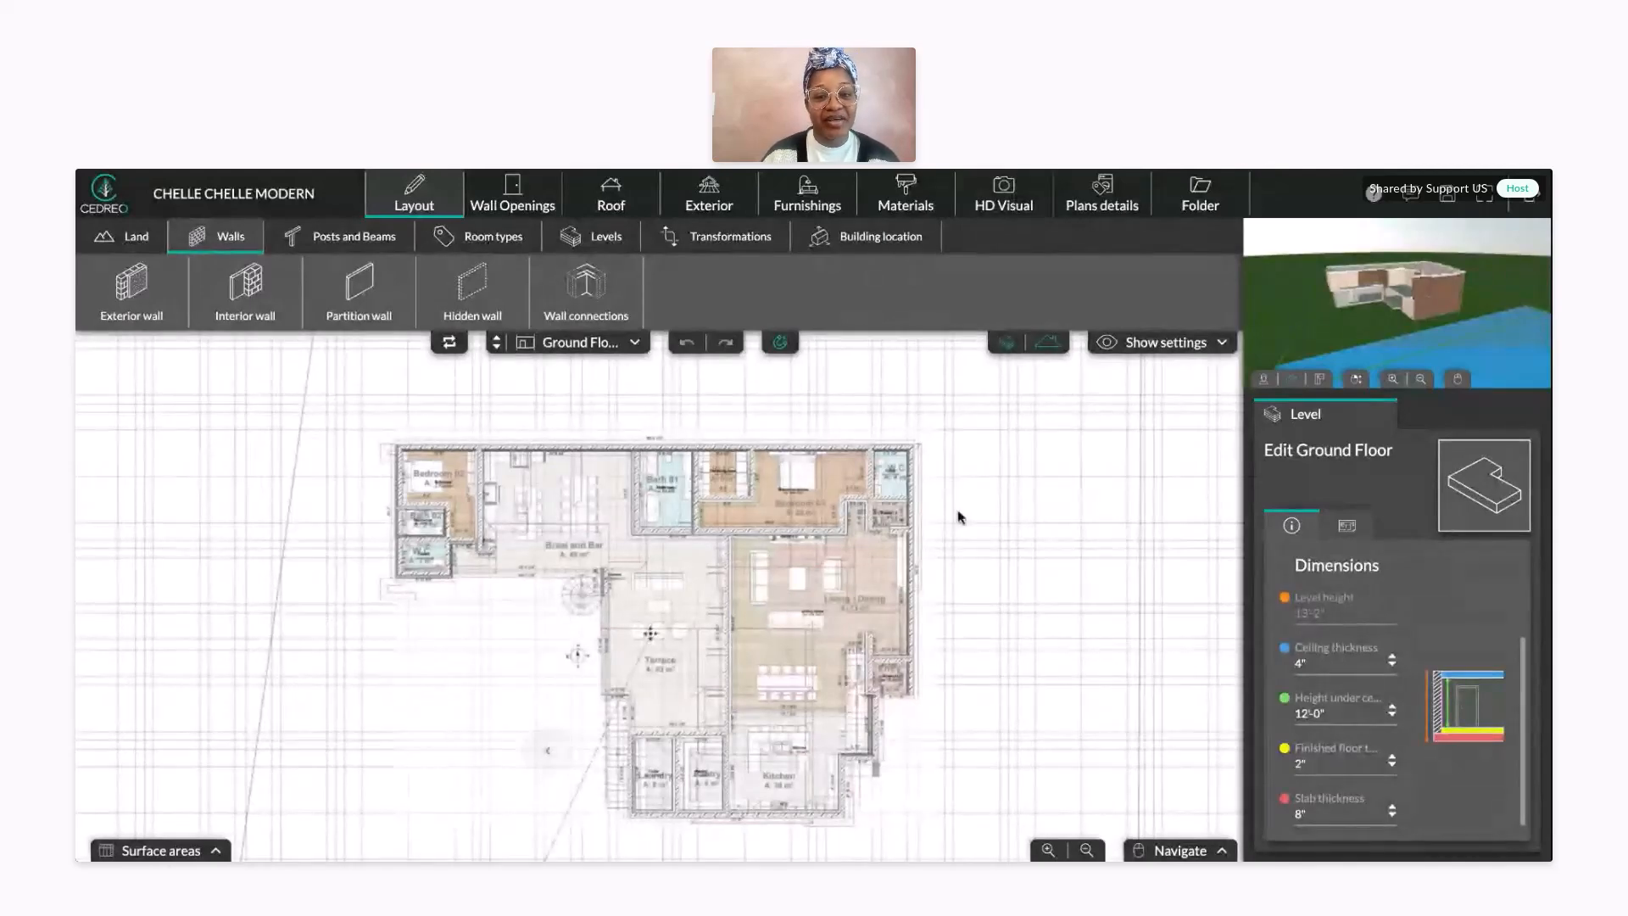
pyautogui.scroll(1, 948, 525)
pyautogui.moveTo(947, 533); pyautogui.dragTo(939, 502)
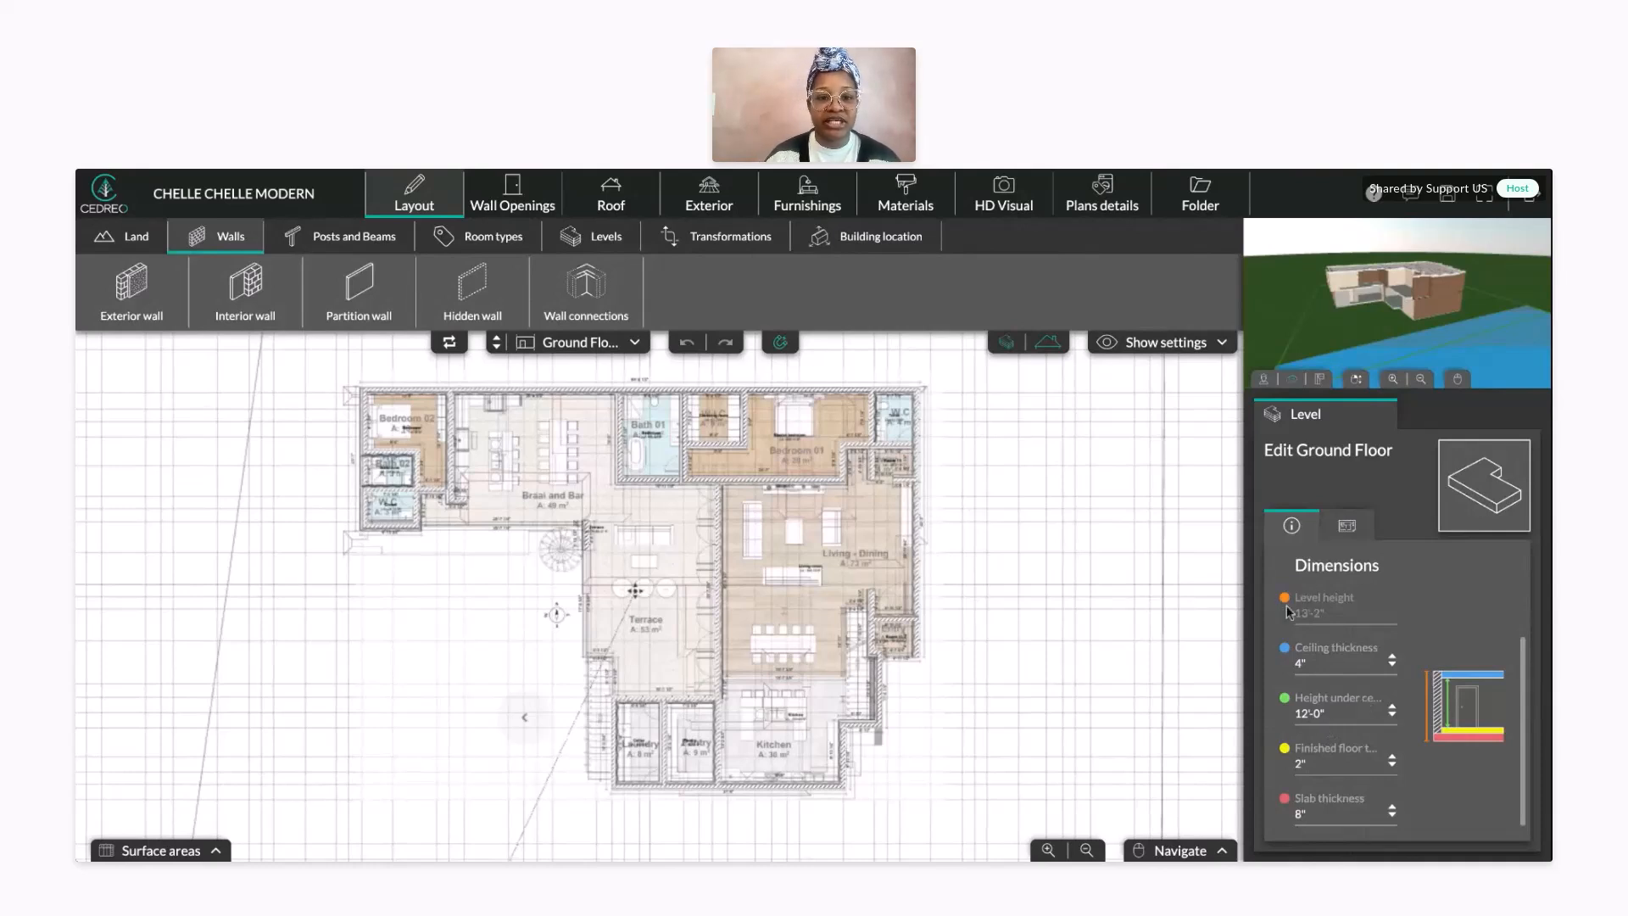
pyautogui.scroll(1, 967, 653)
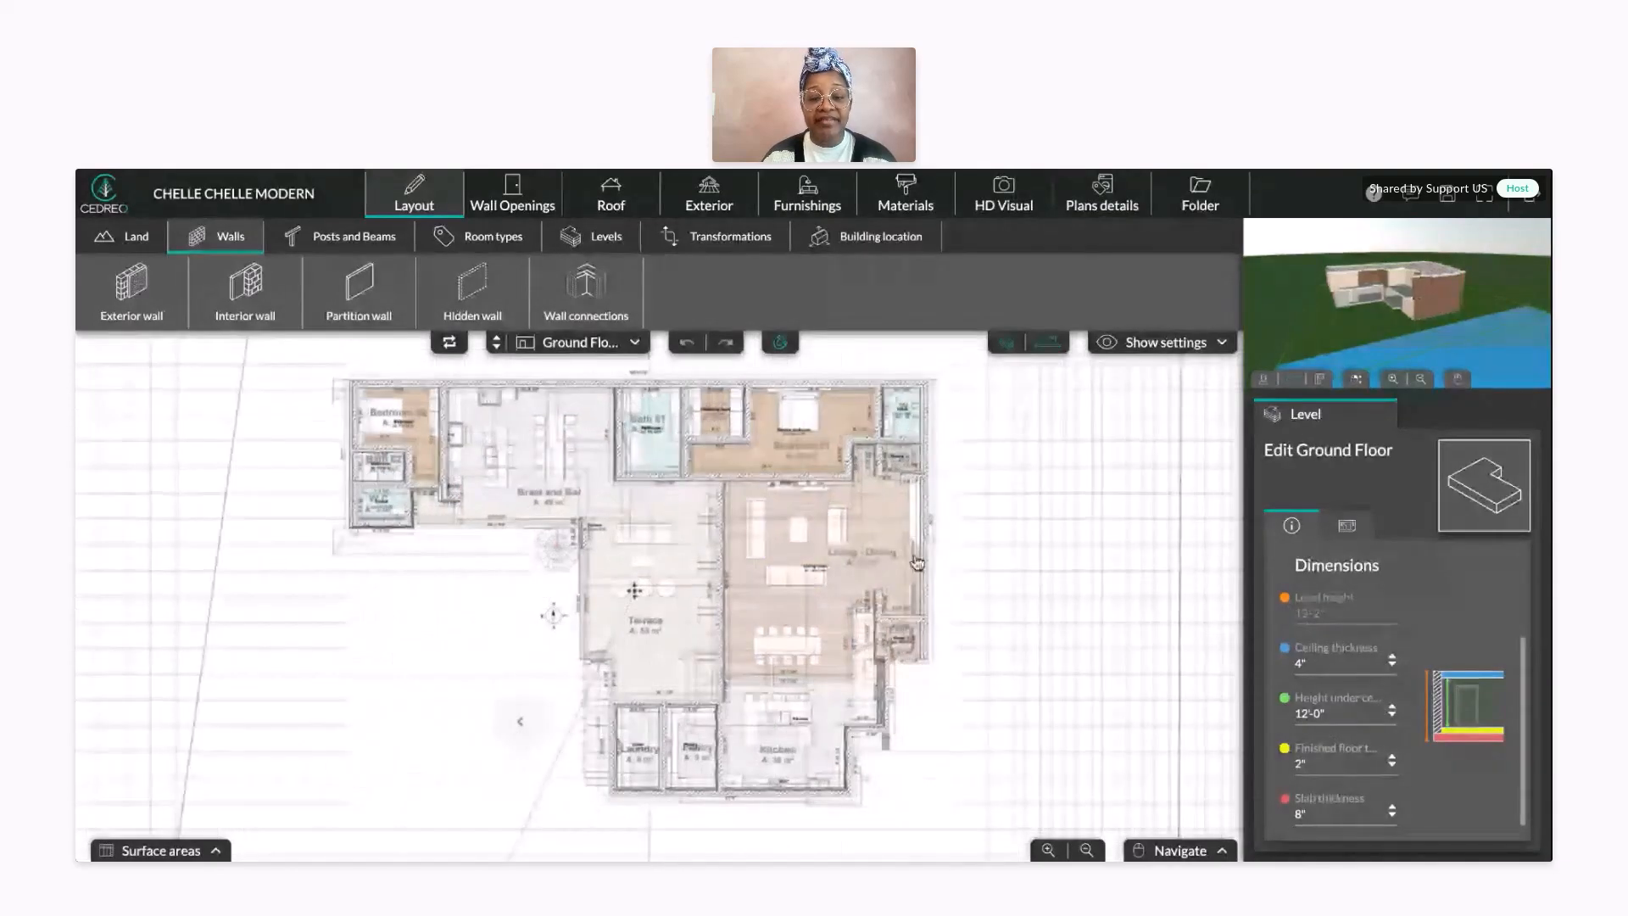
pyautogui.scroll(6, 1433, 319)
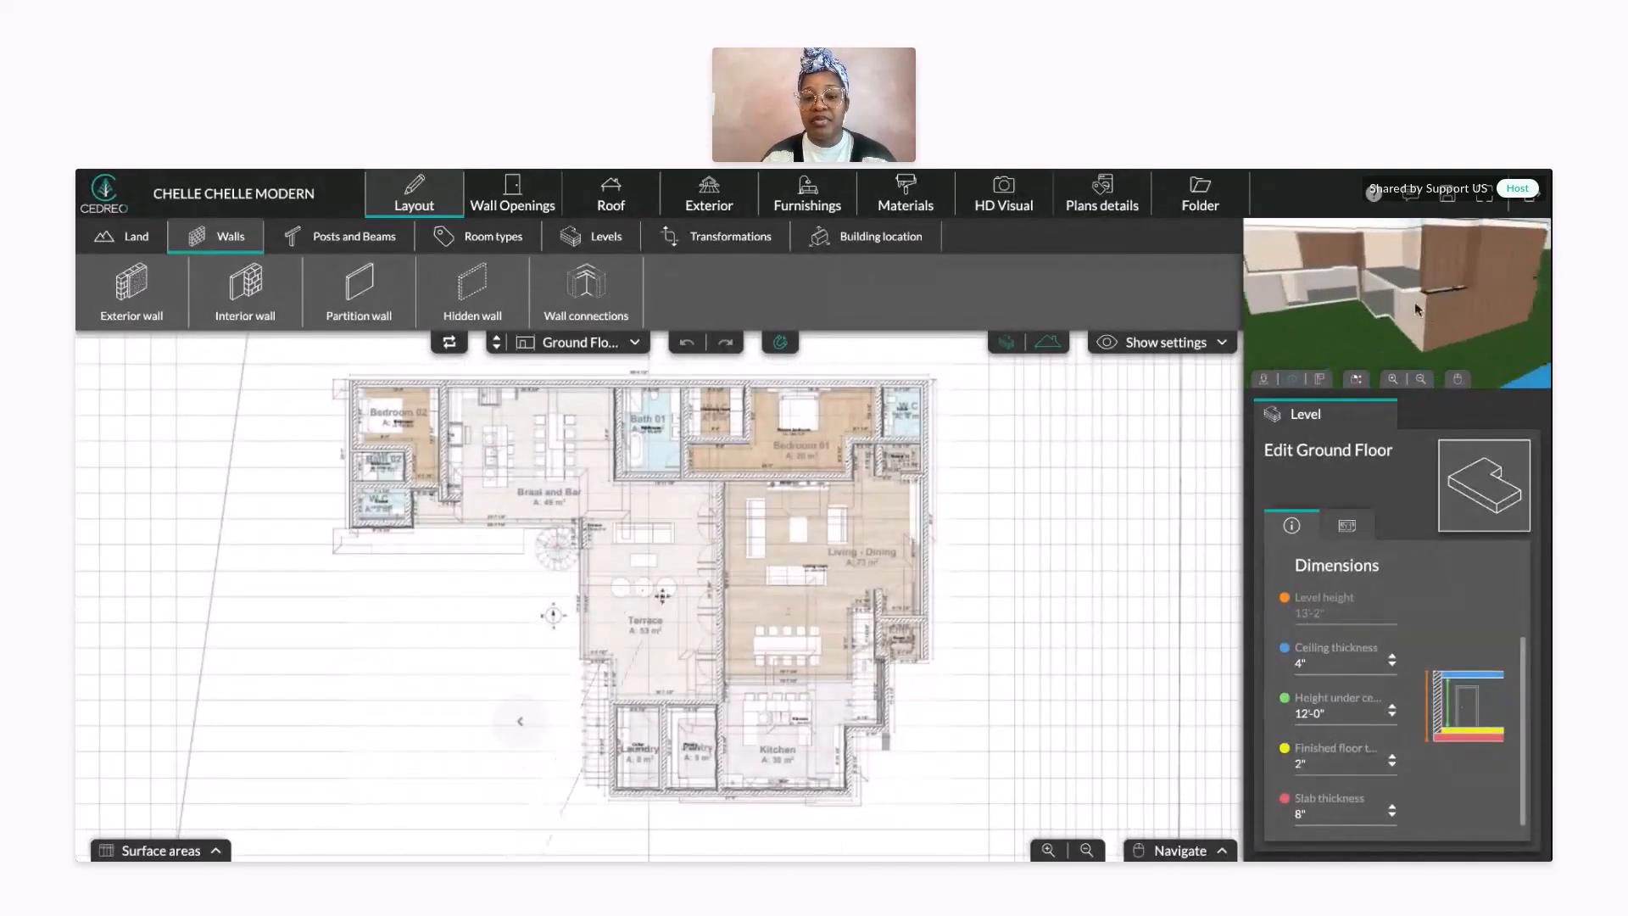
pyautogui.scroll(5, 1387, 301)
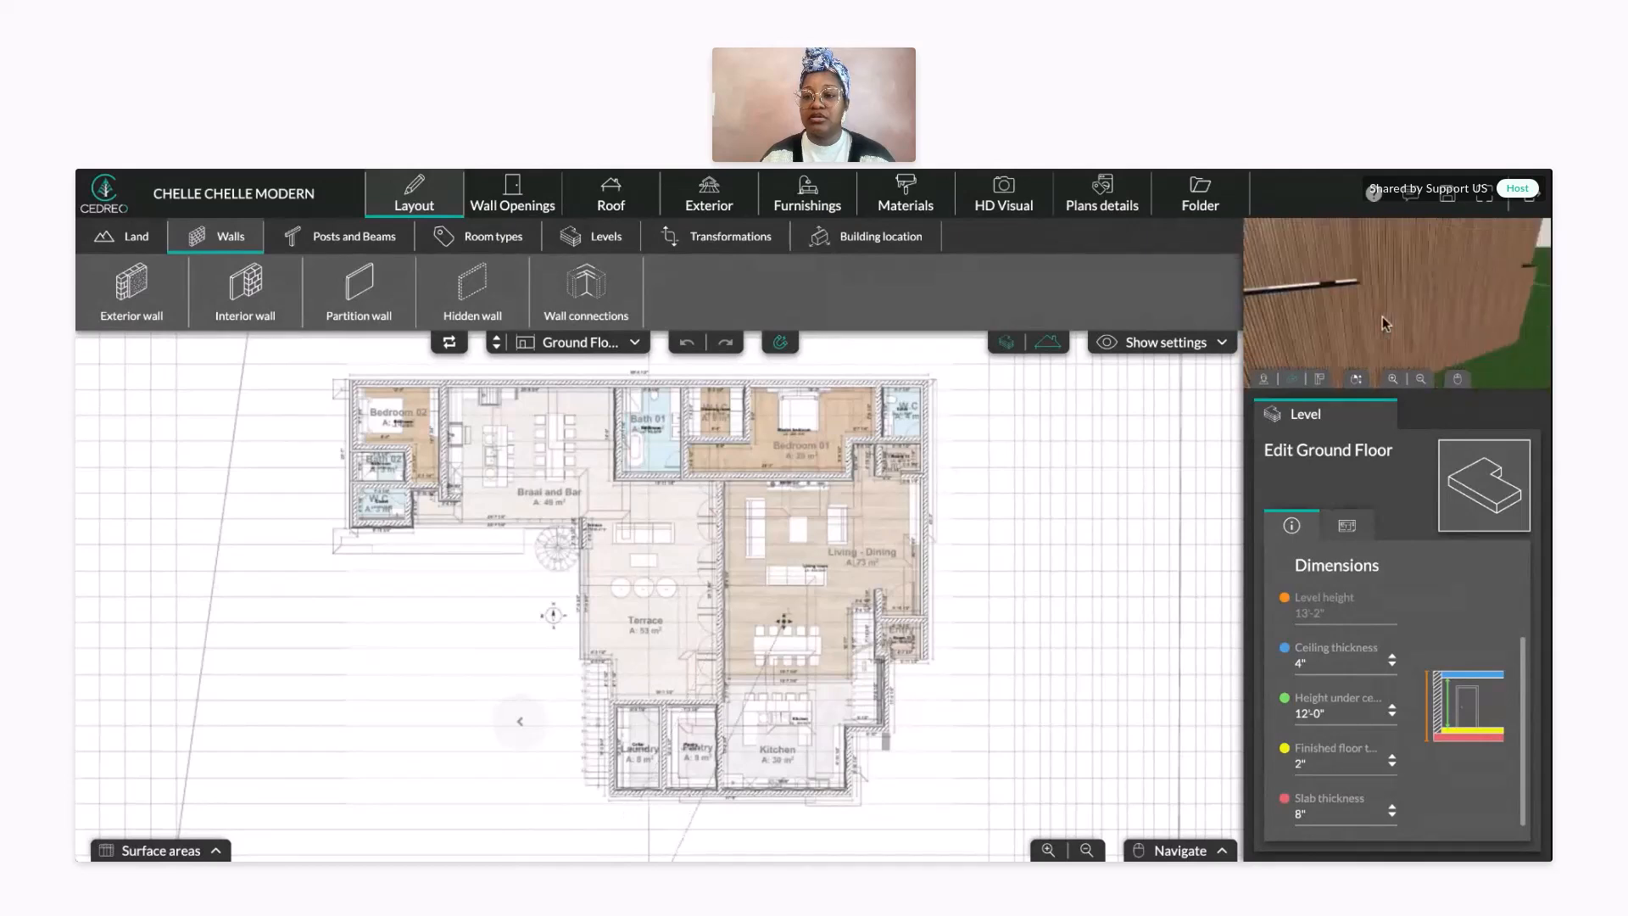
pyautogui.moveTo(1463, 288); pyautogui.dragTo(1317, 371)
pyautogui.scroll(1, 861, 763)
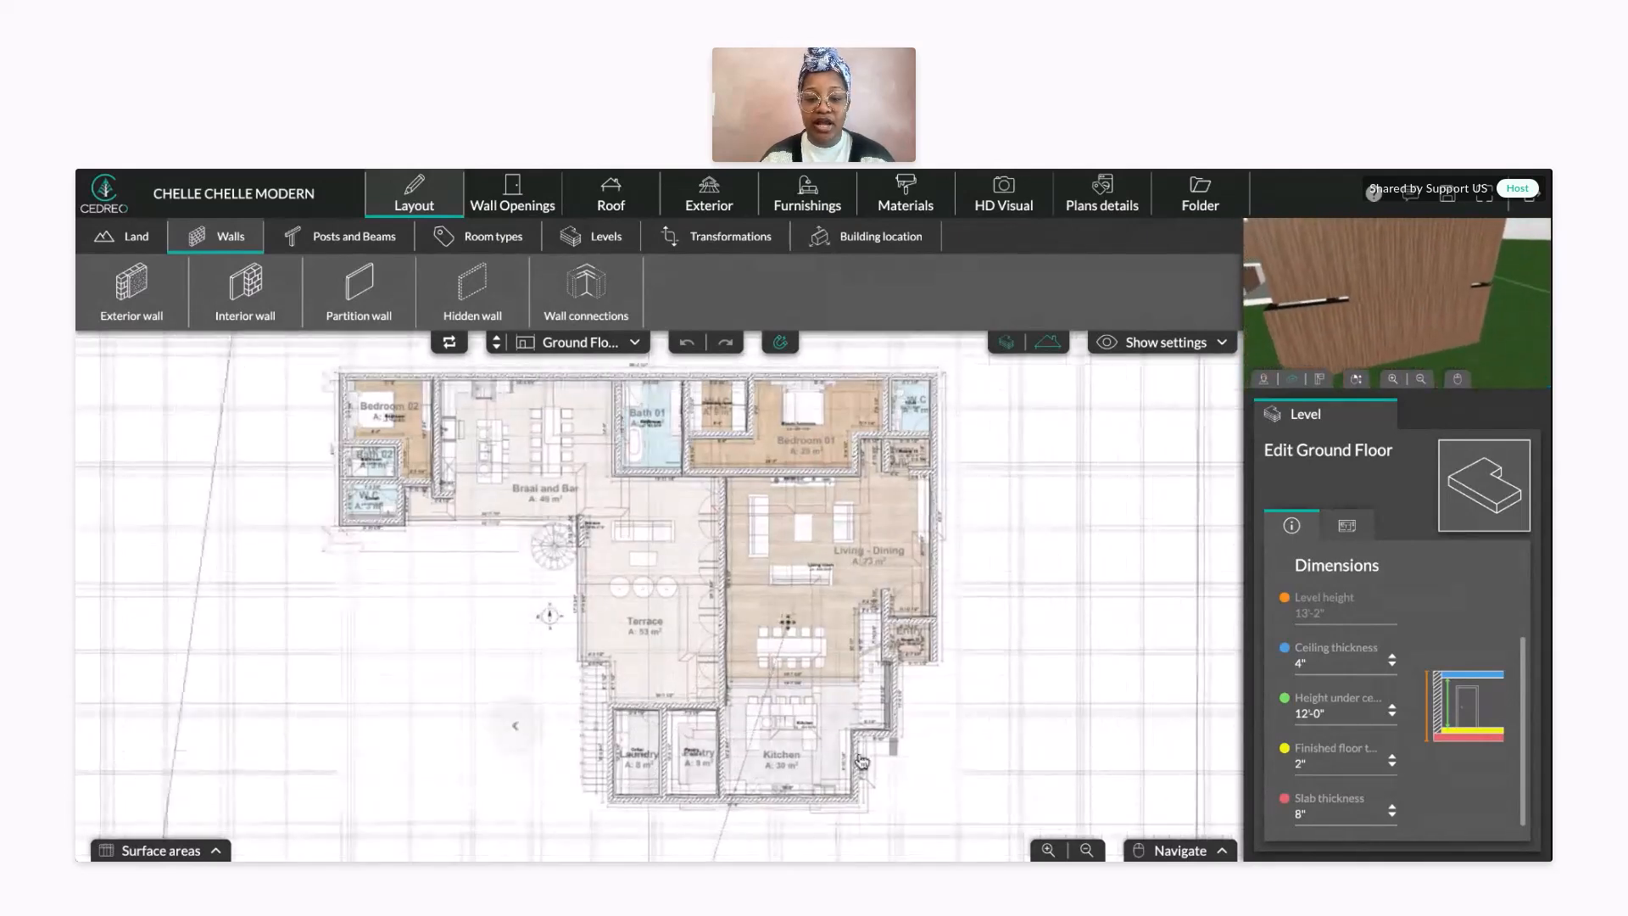
# - Set the height of the Kitchen's lower exterior wall to 12'-0"
pyautogui.click(794, 801)
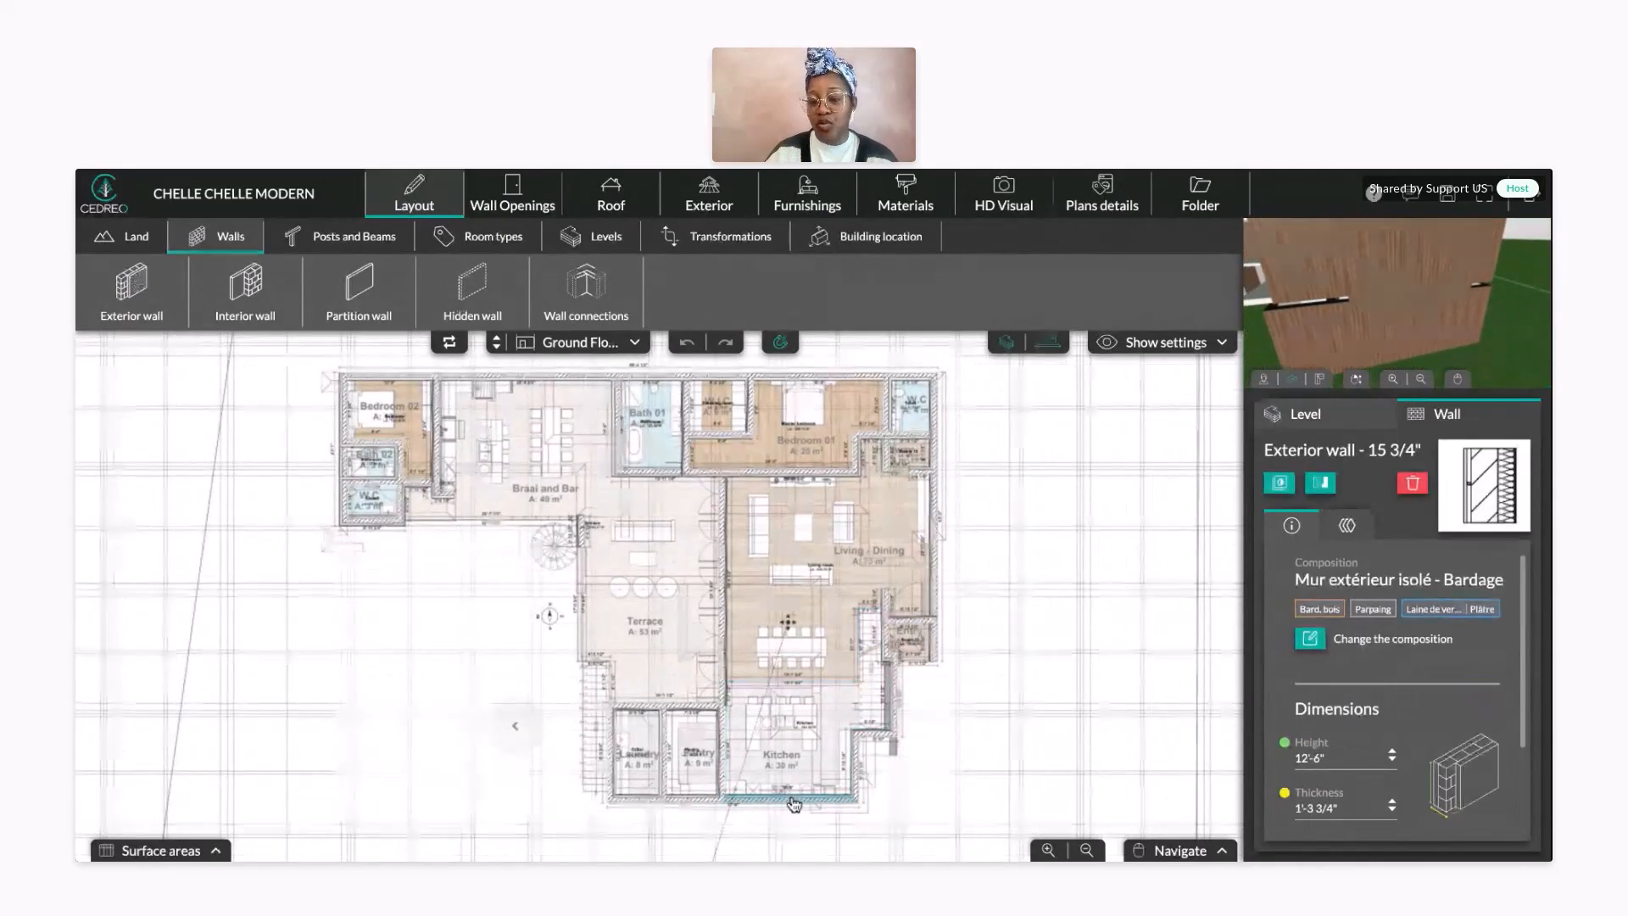
pyautogui.scroll(-2, 1363, 691)
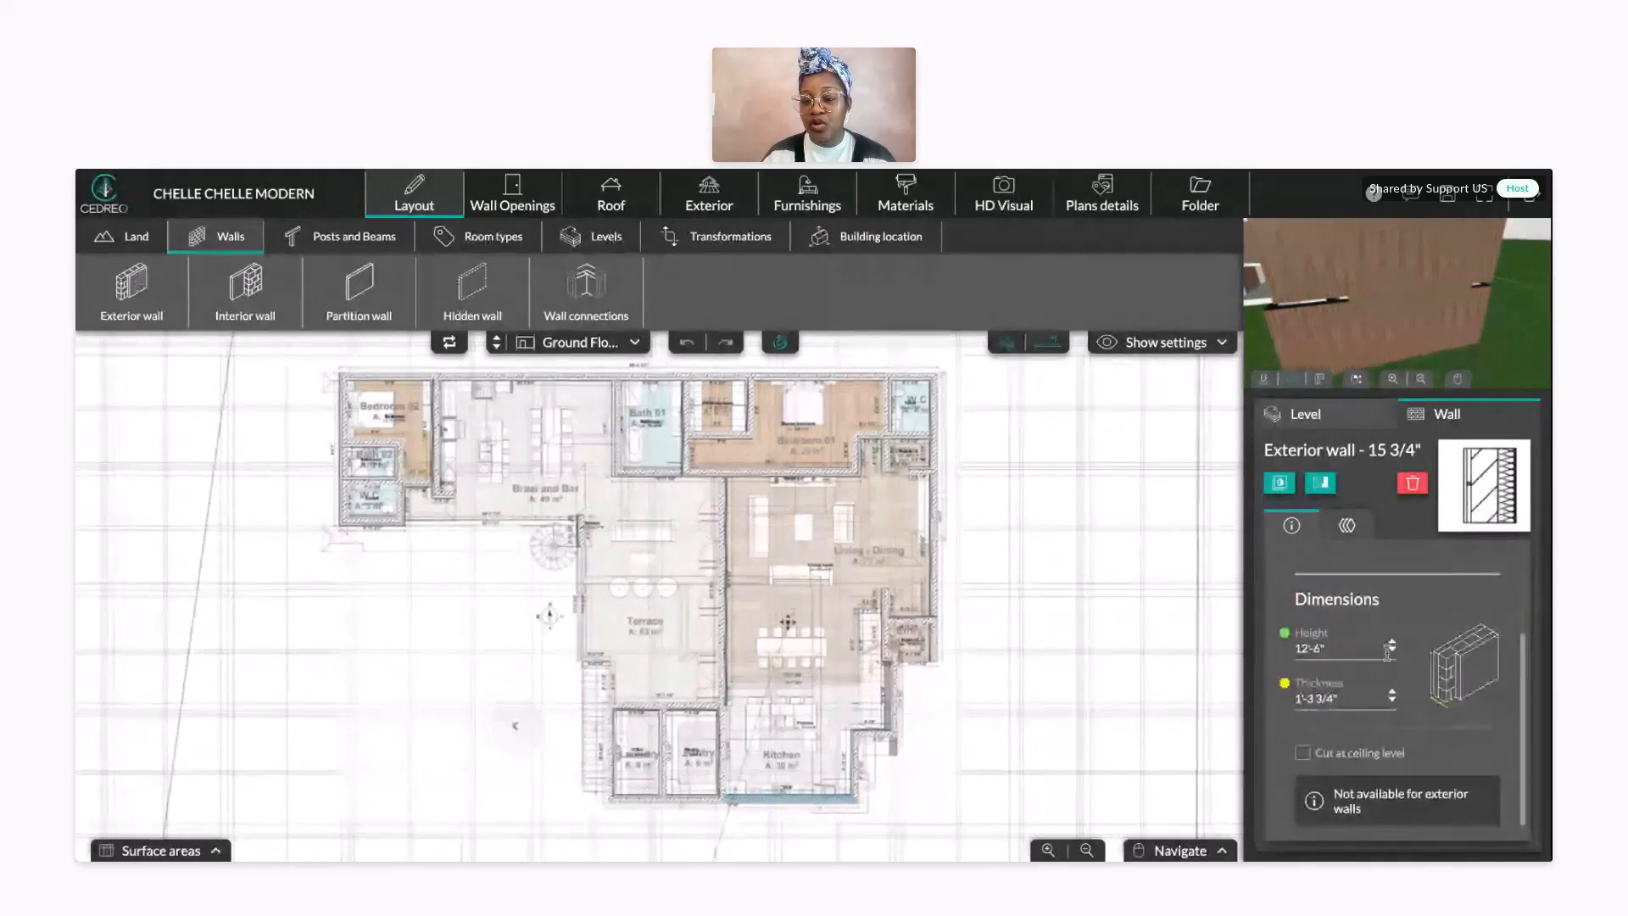
pyautogui.click(1391, 653)
pyautogui.click(1390, 653)
pyautogui.click(1391, 643)
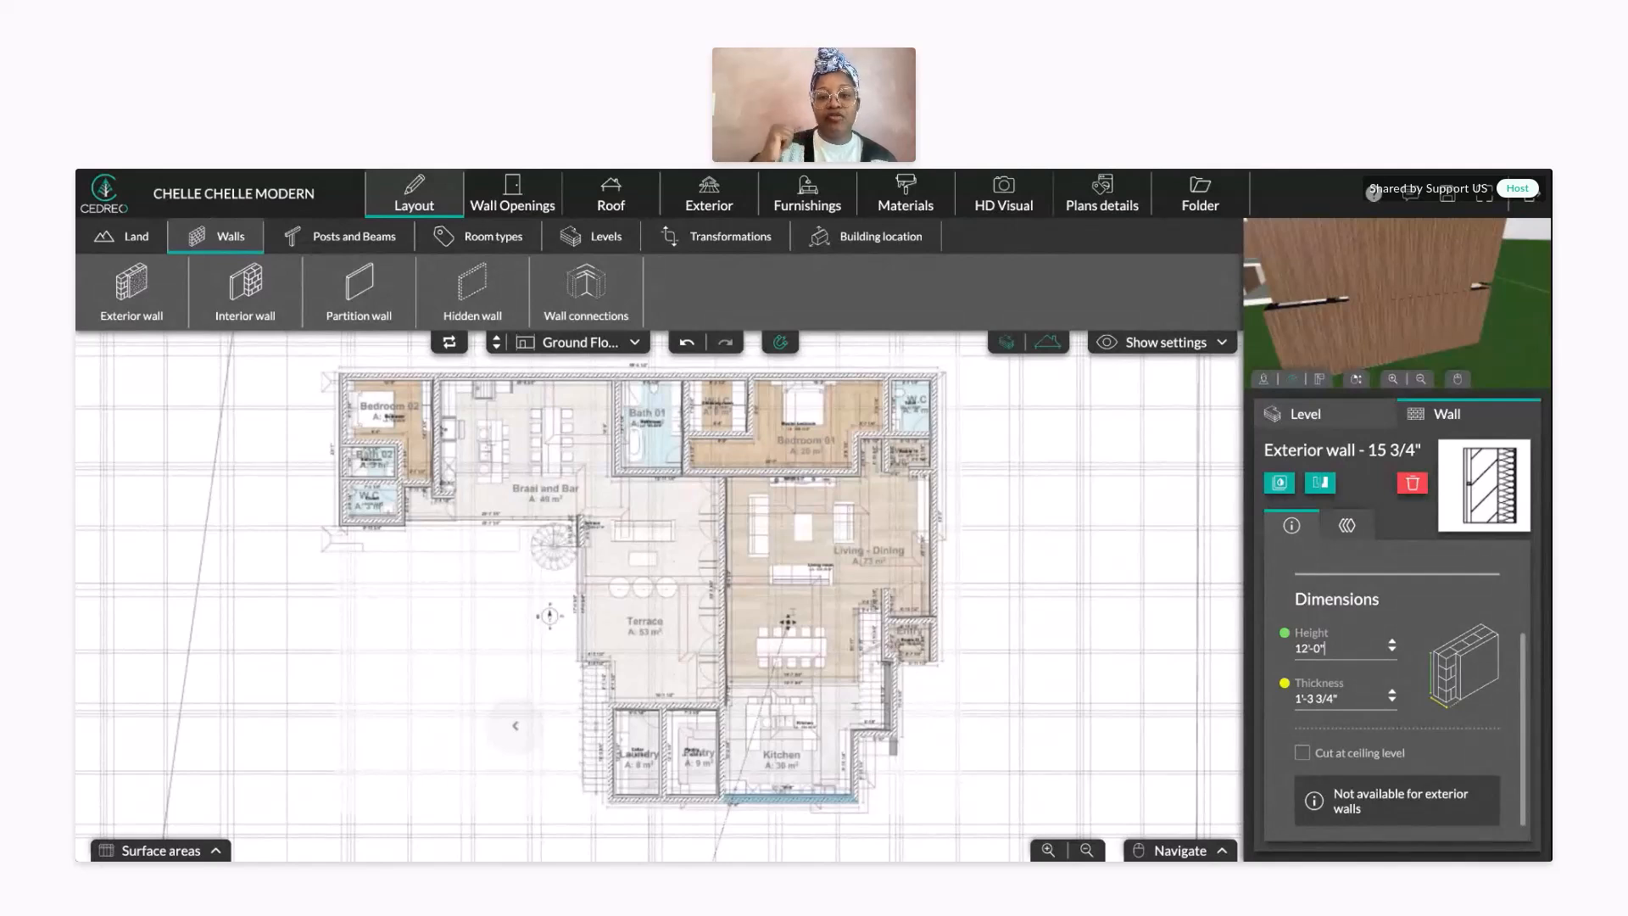
pyautogui.click(1124, 684)
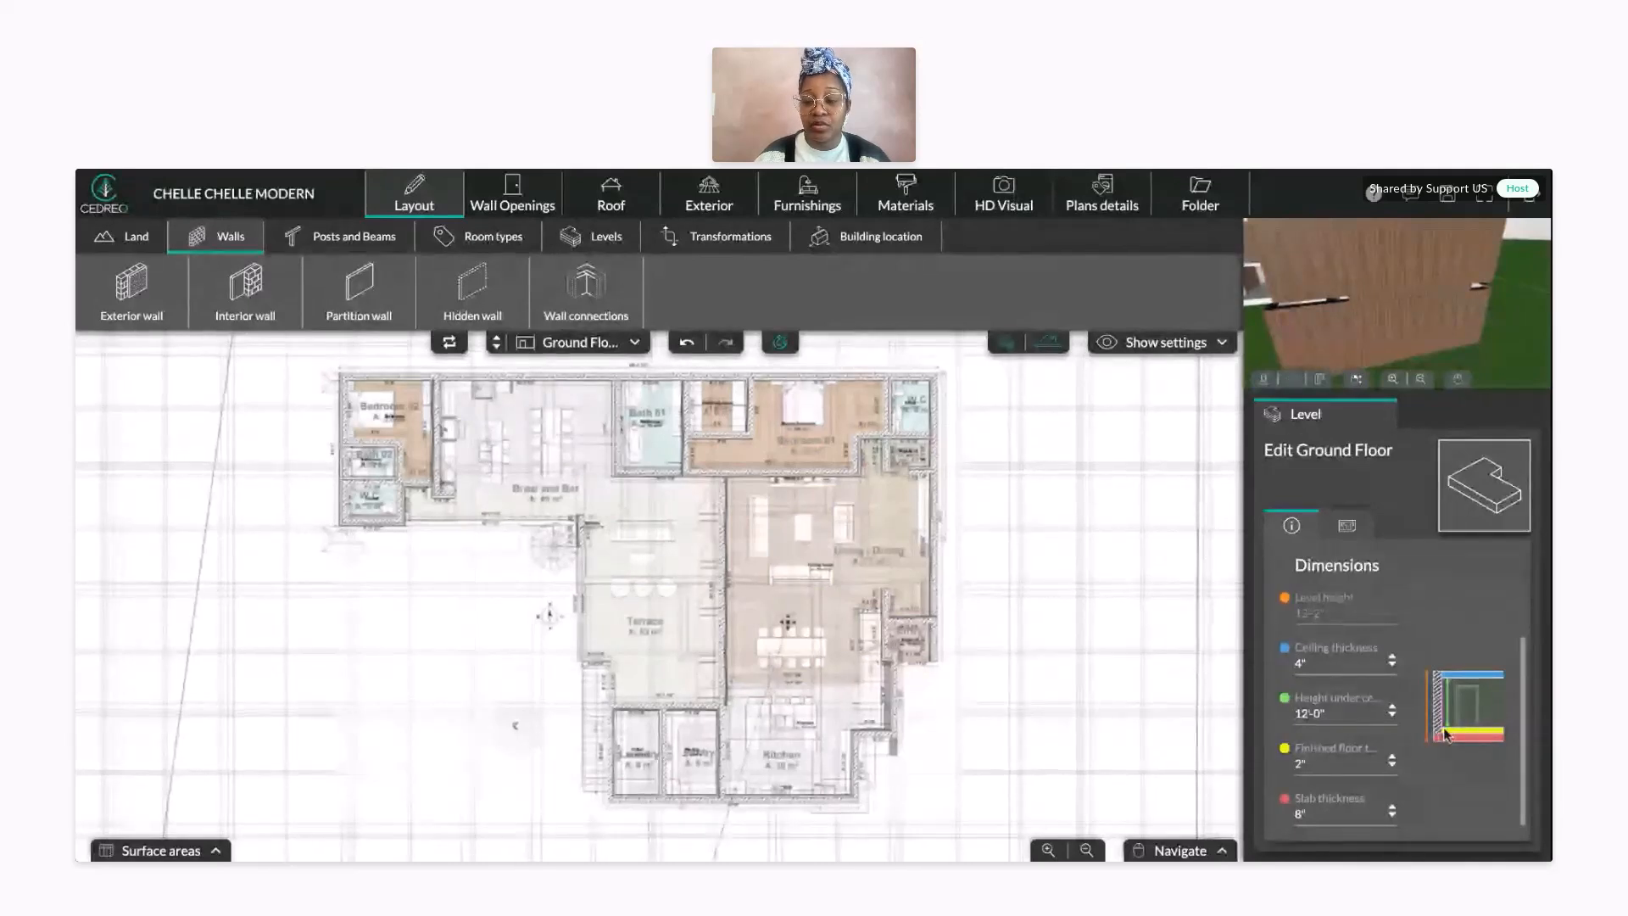
# - Inspect the top of the Kitchen's lower exterior wall up close in the 3D preview
pyautogui.scroll(1, 1446, 734)
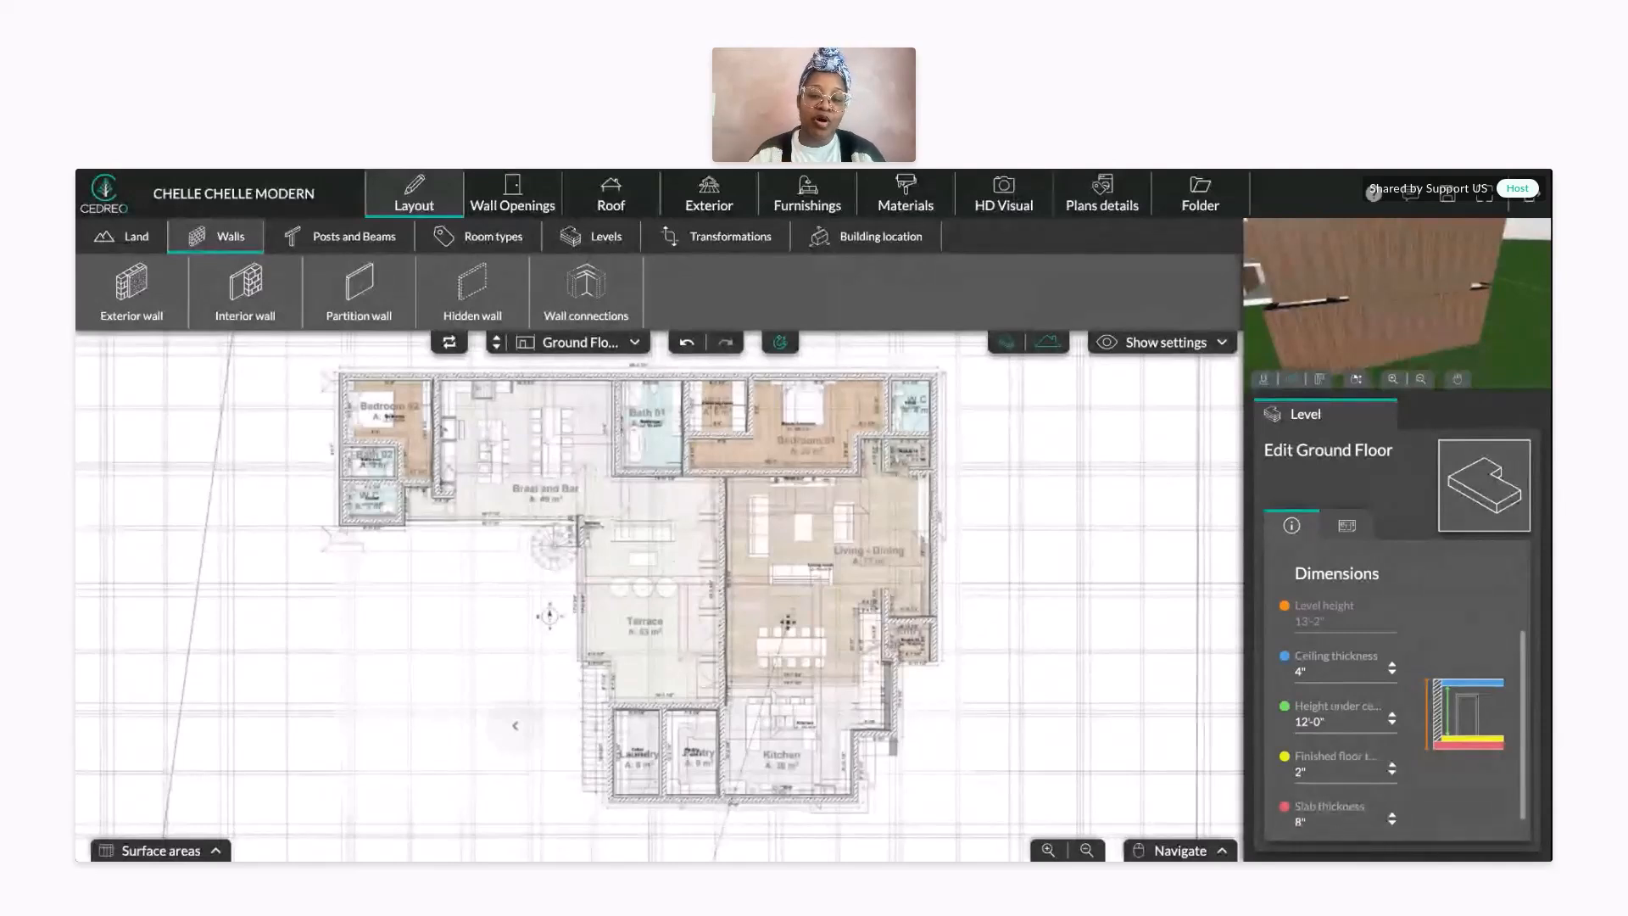
pyautogui.click(808, 797)
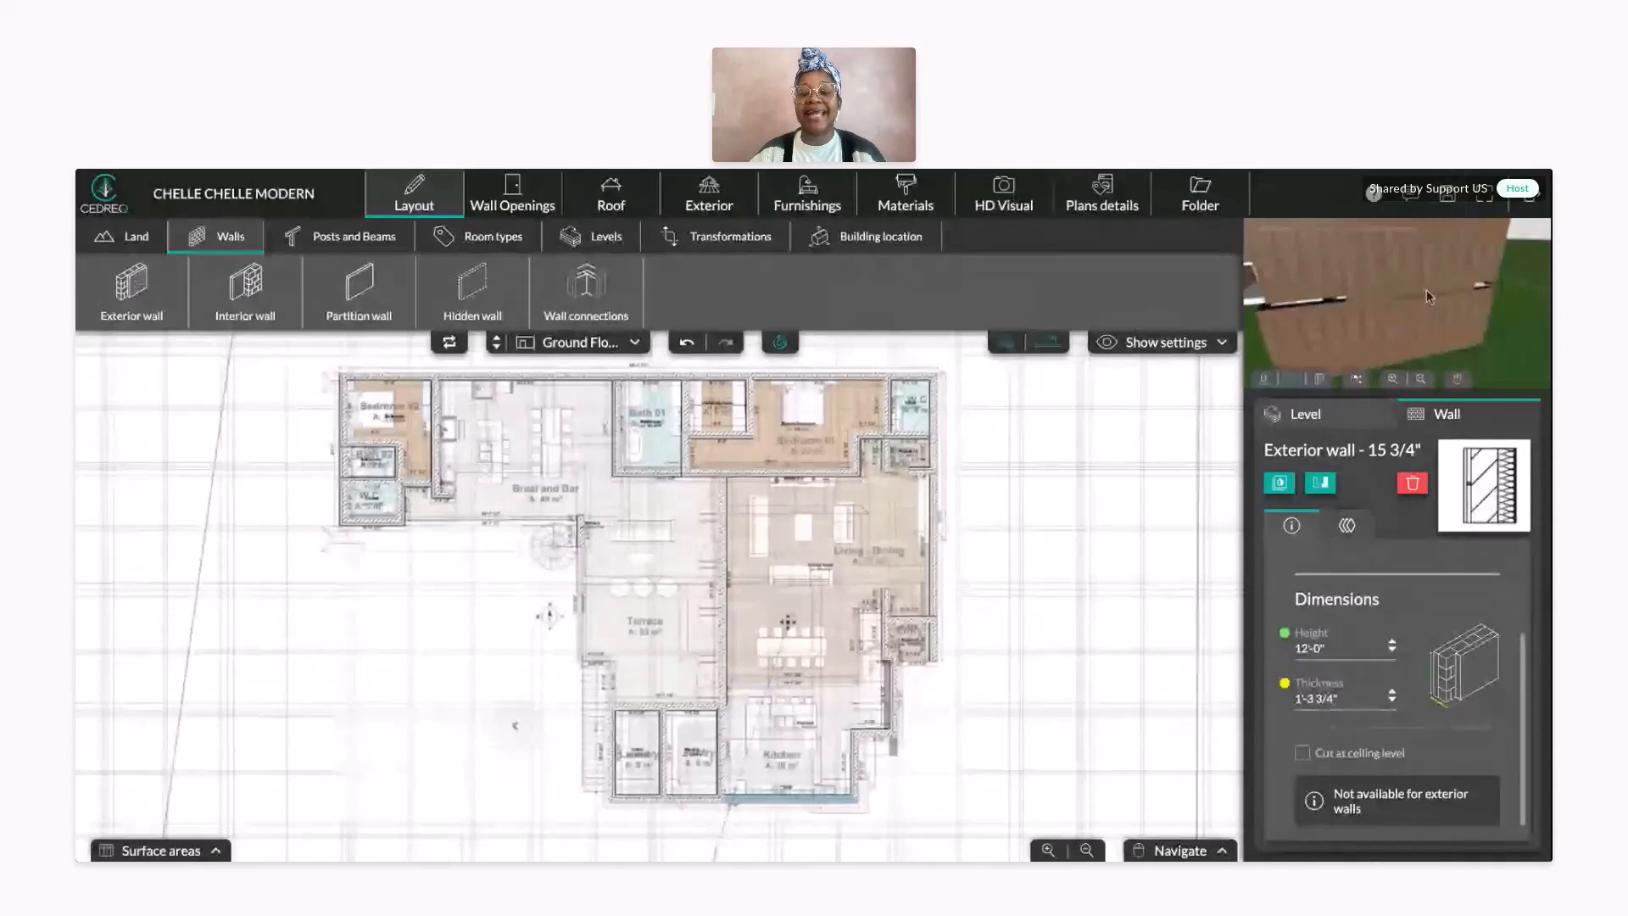
pyautogui.scroll(5, 1426, 288)
pyautogui.moveTo(1418, 292); pyautogui.dragTo(1379, 261)
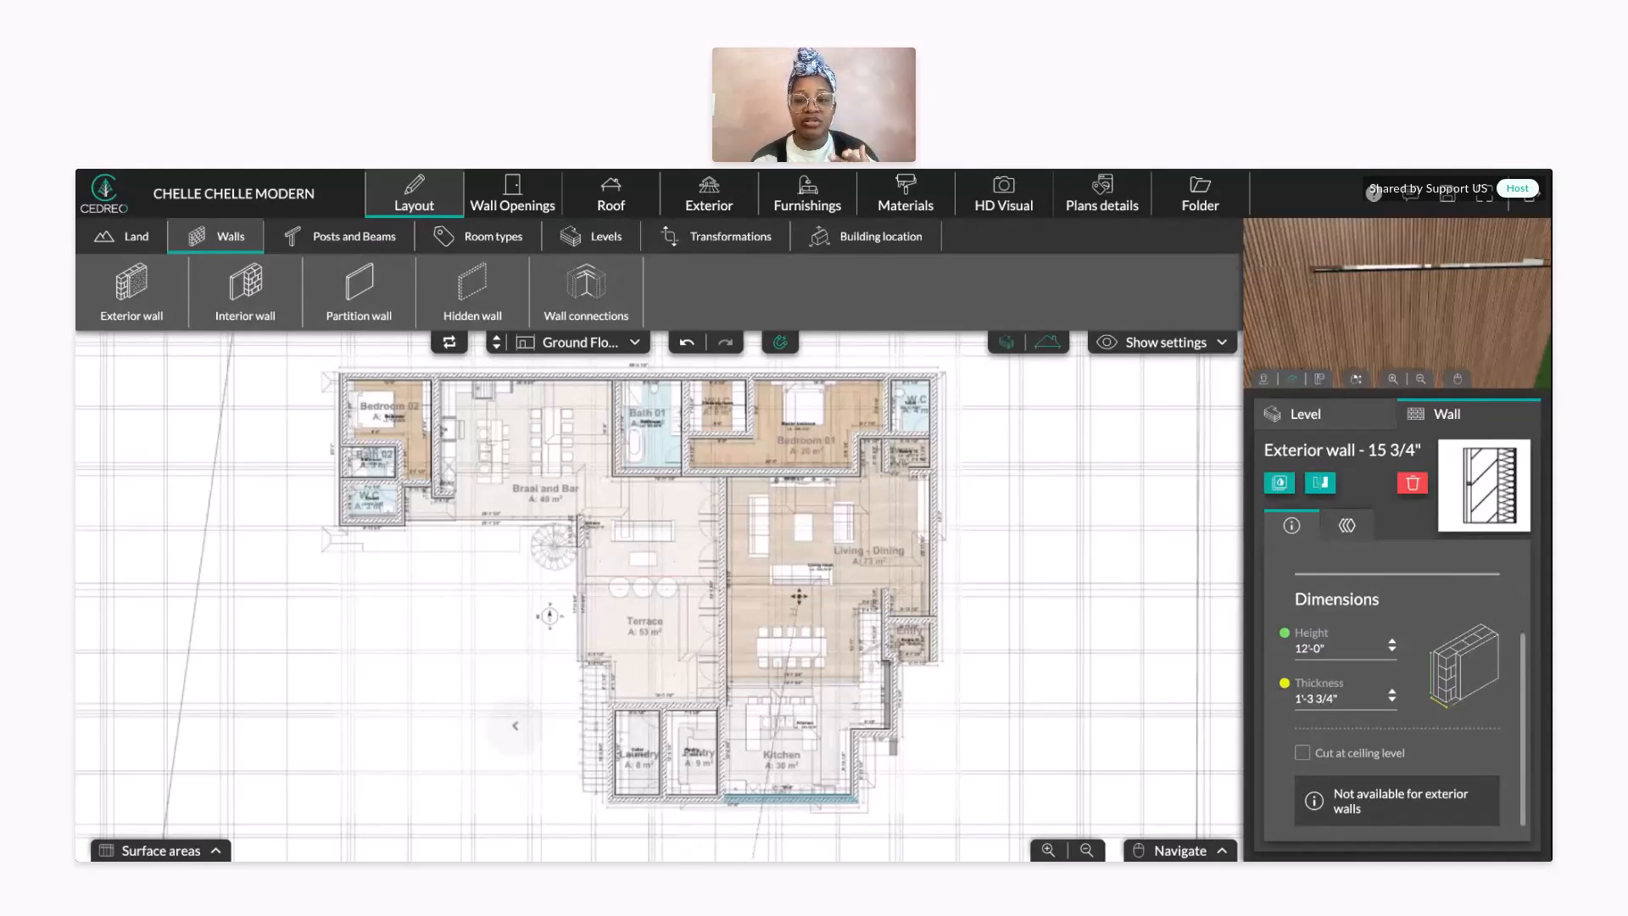
pyautogui.click(1020, 593)
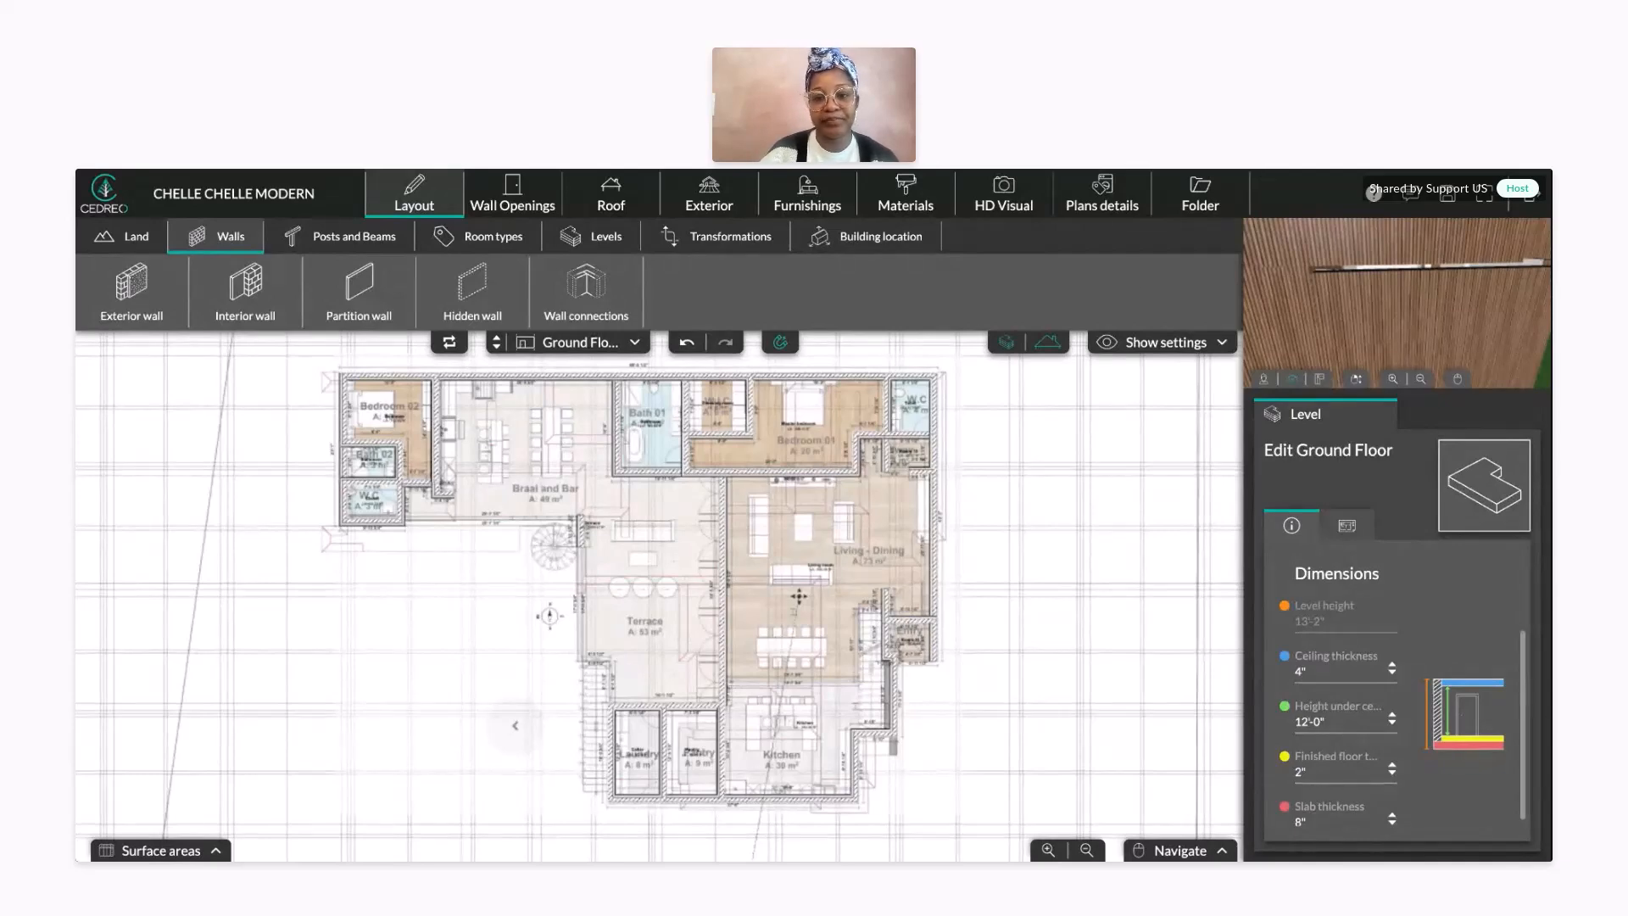
# - Raise the height of the Kitchen's lower exterior wall to 12'-6"
pyautogui.scroll(1, 949, 588)
pyautogui.moveTo(1046, 597); pyautogui.dragTo(997, 627)
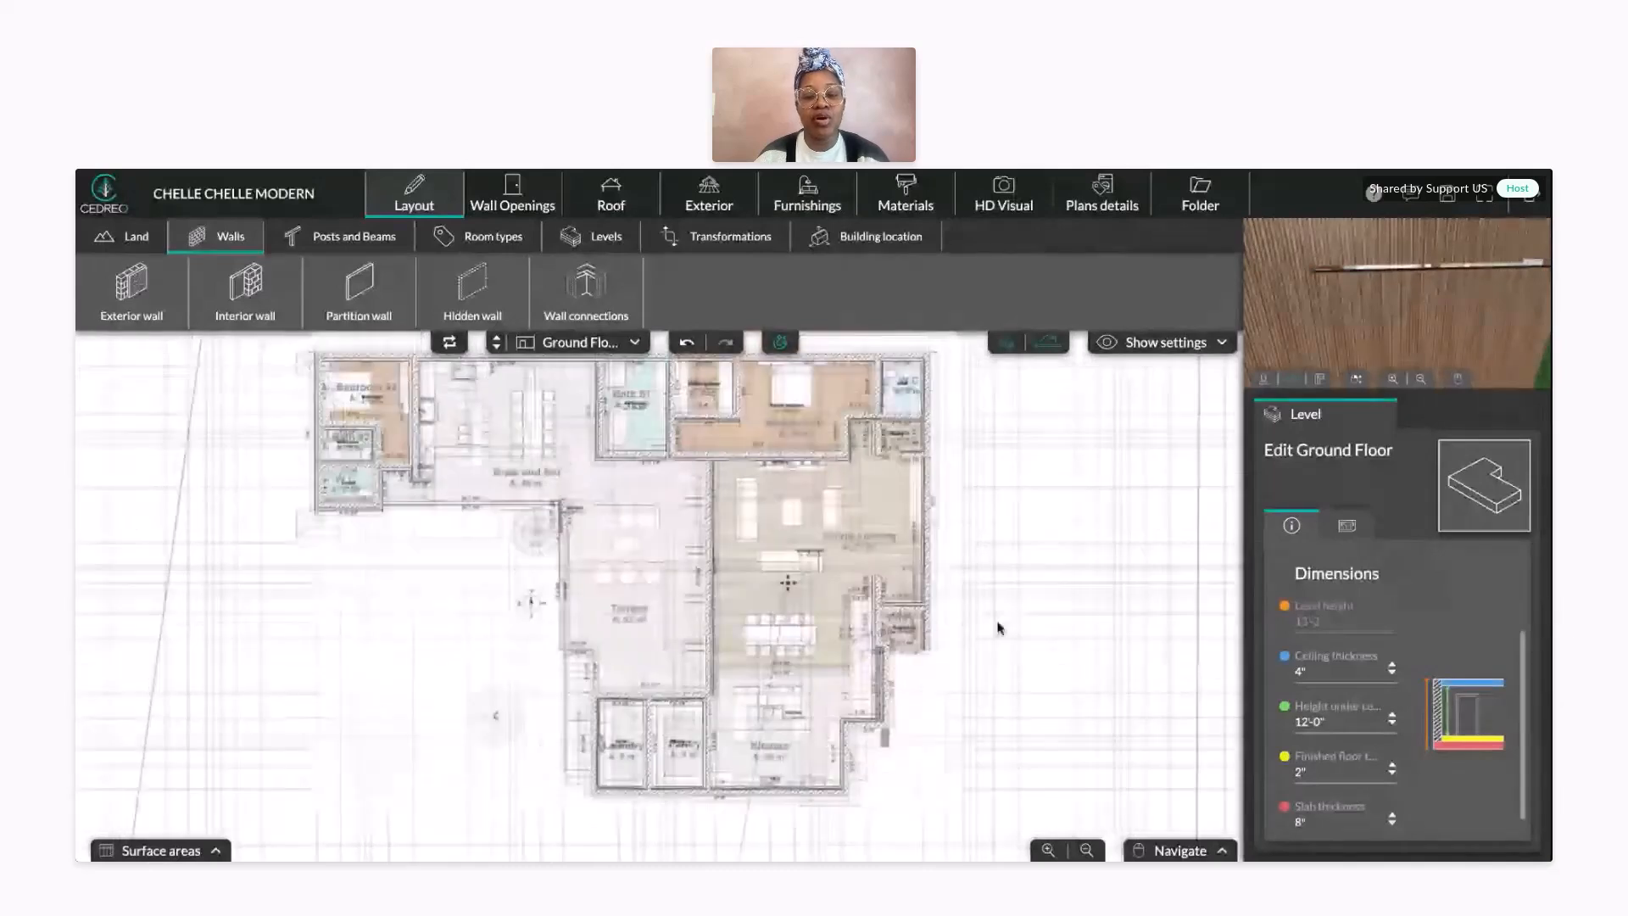
pyautogui.click(797, 792)
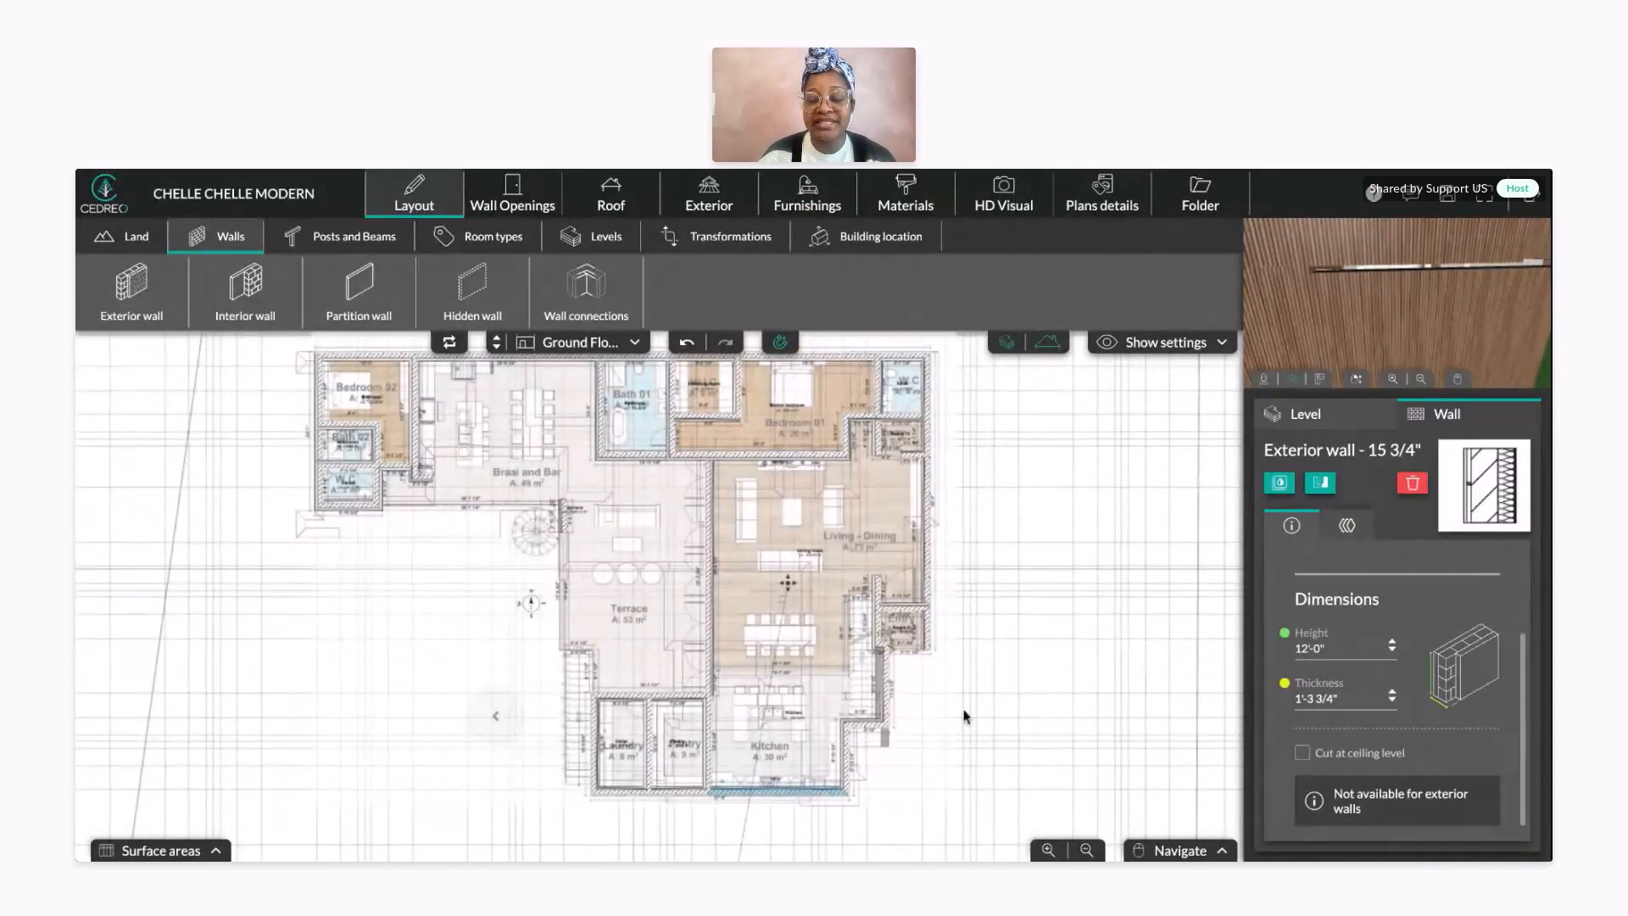
pyautogui.click(1392, 641)
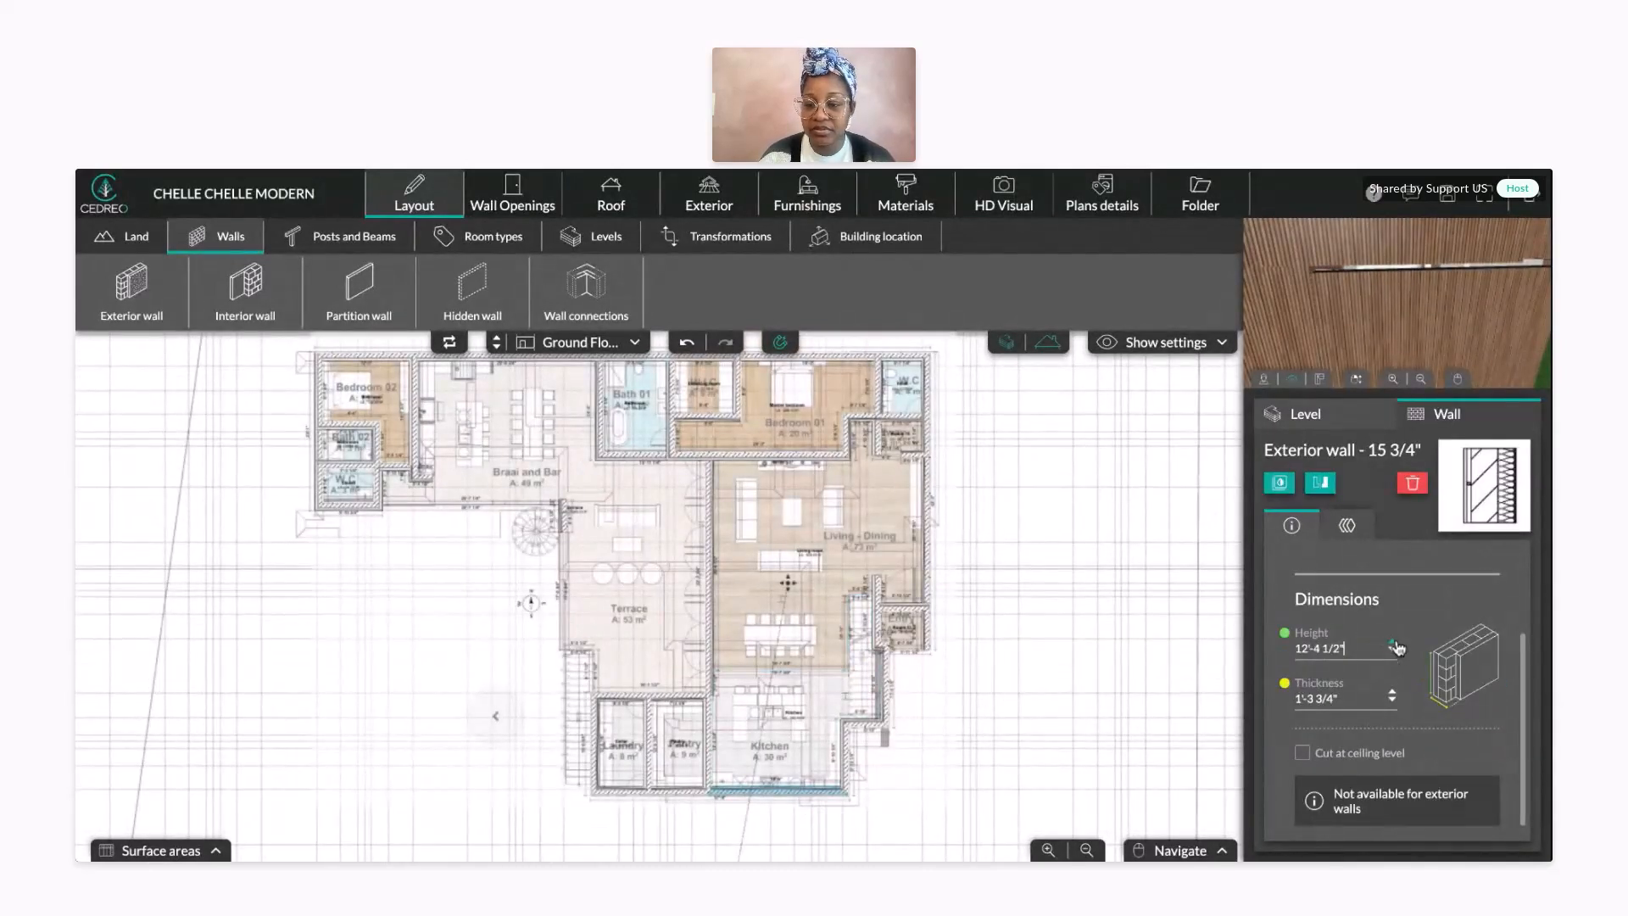
pyautogui.scroll(-1, 1066, 586)
pyautogui.click(1063, 611)
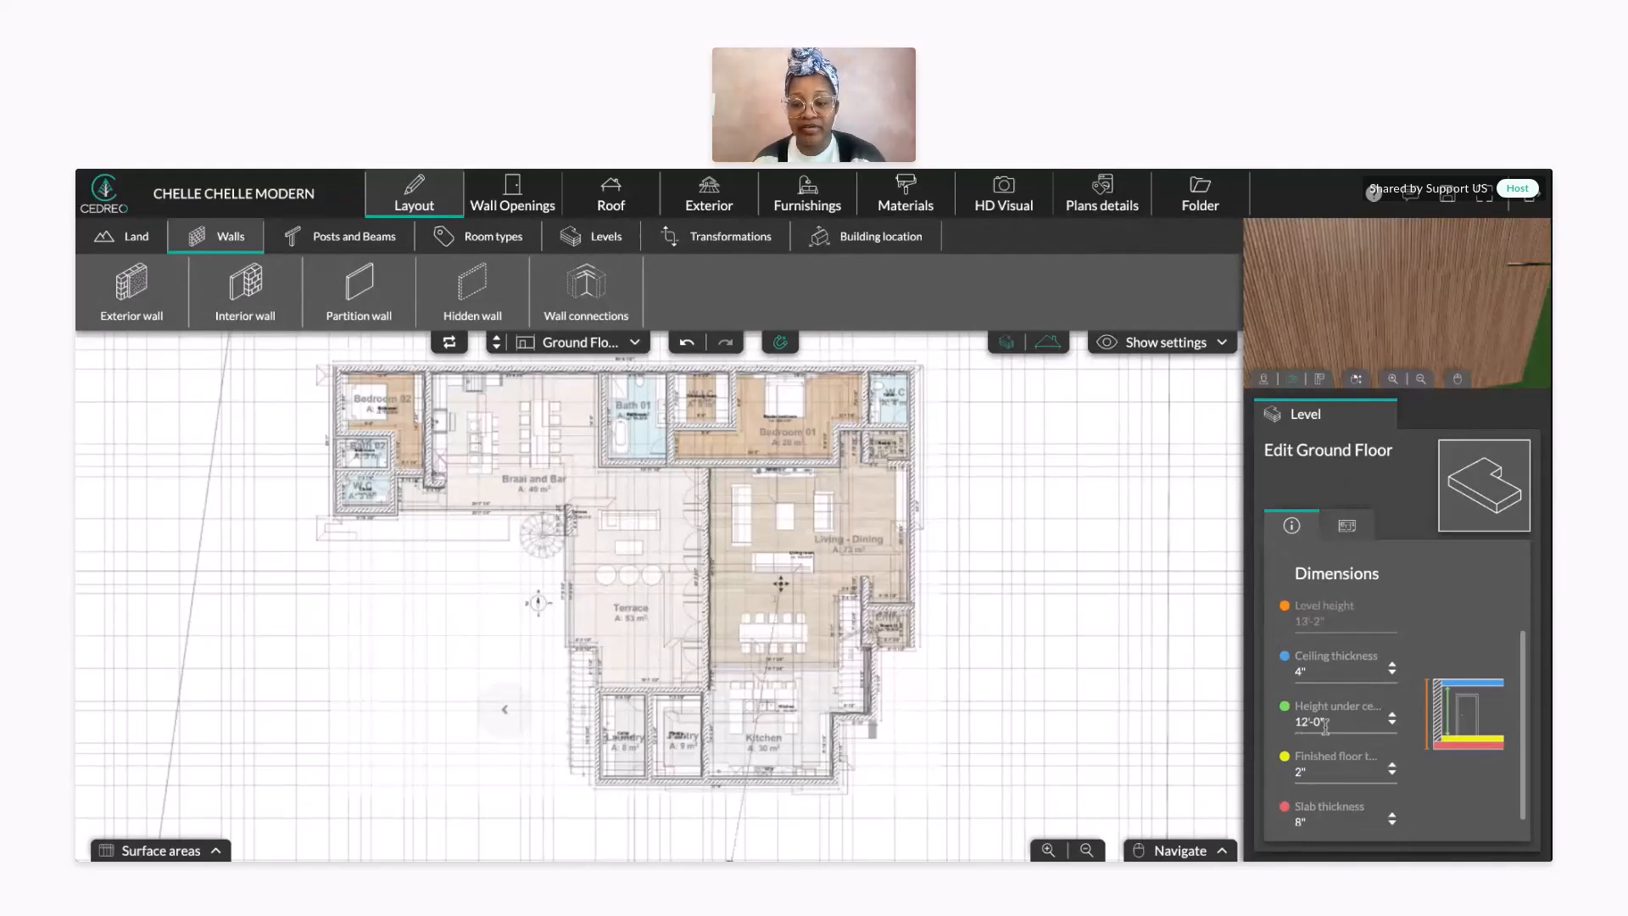
# - Compare the height of the Kitchen's lower exterior wall with the Ground Floor's height under ceiling
pyautogui.click(780, 786)
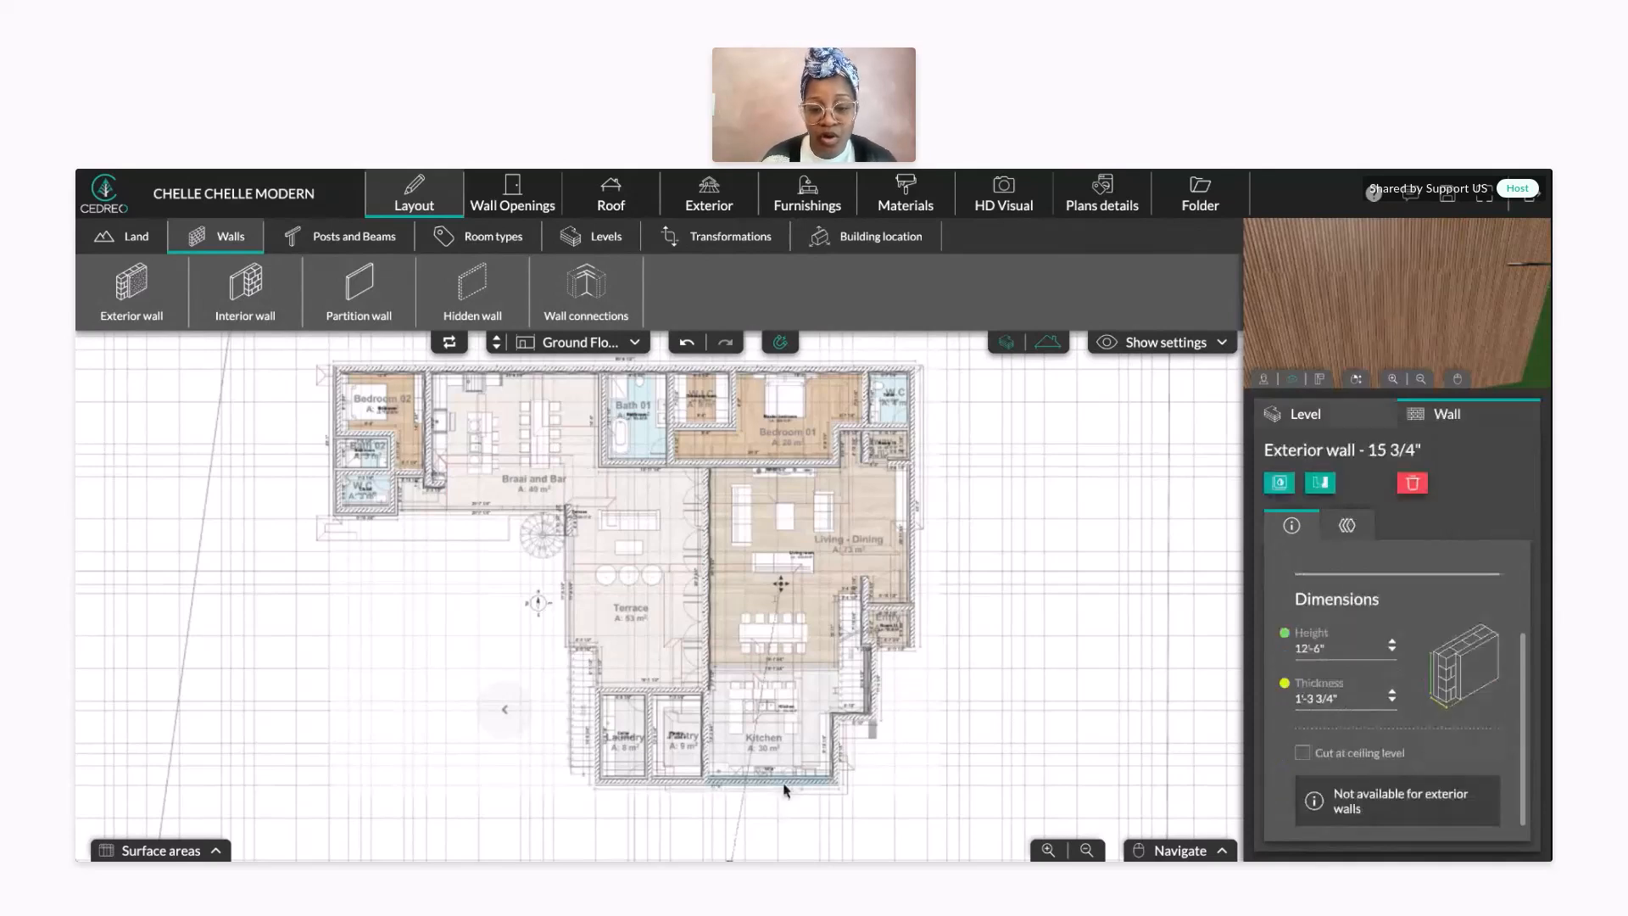
pyautogui.click(1334, 655)
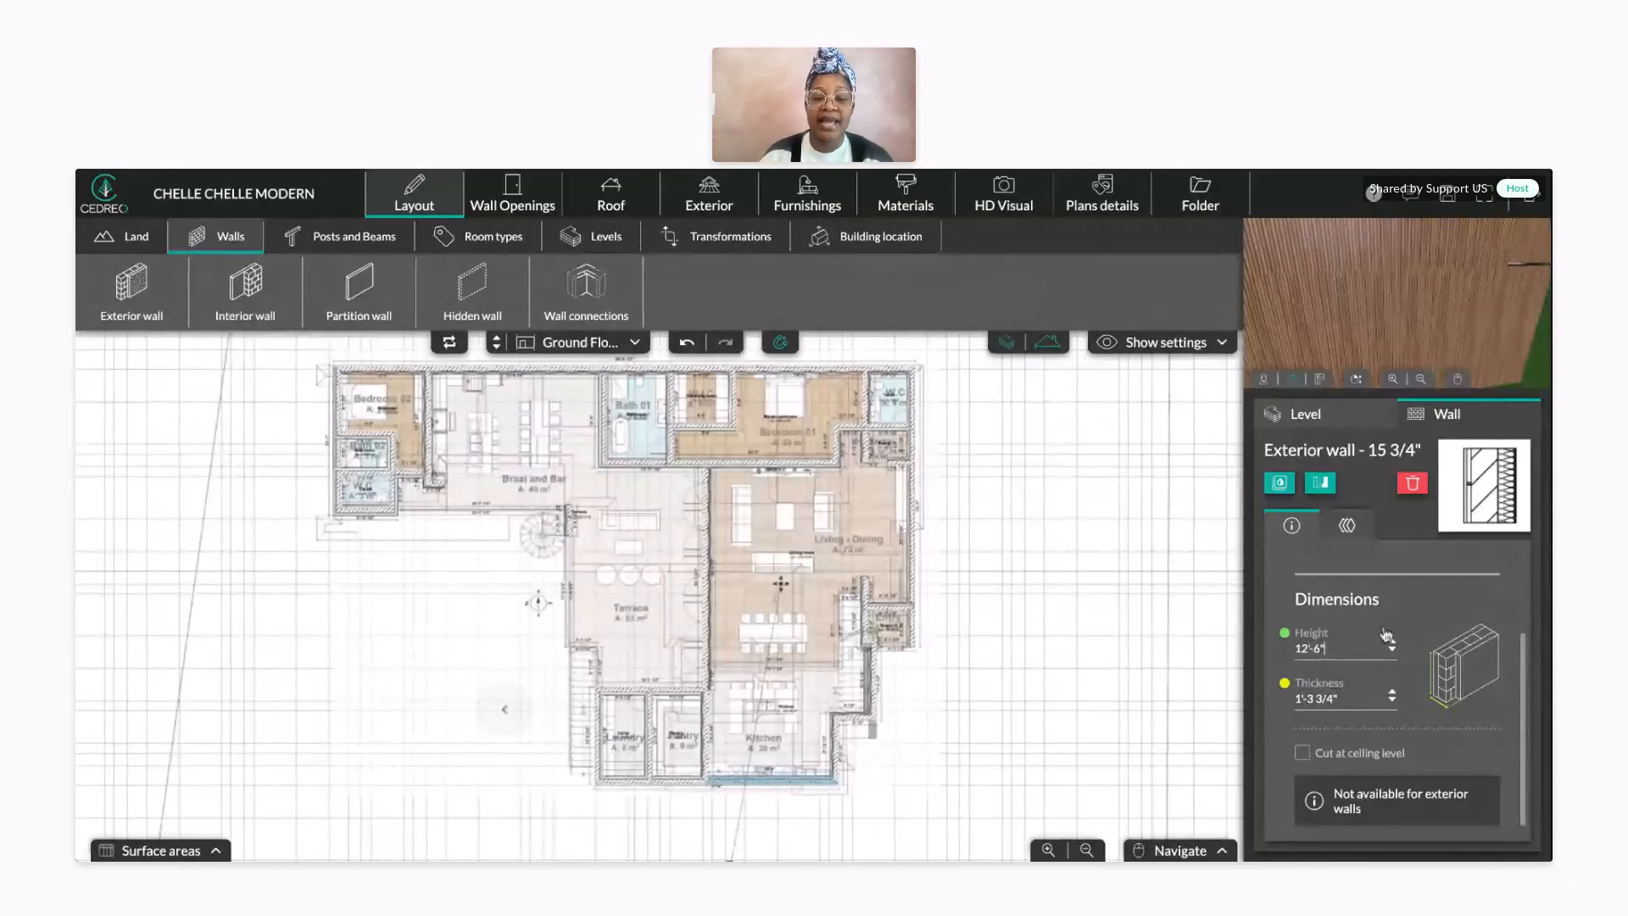
pyautogui.click(1078, 683)
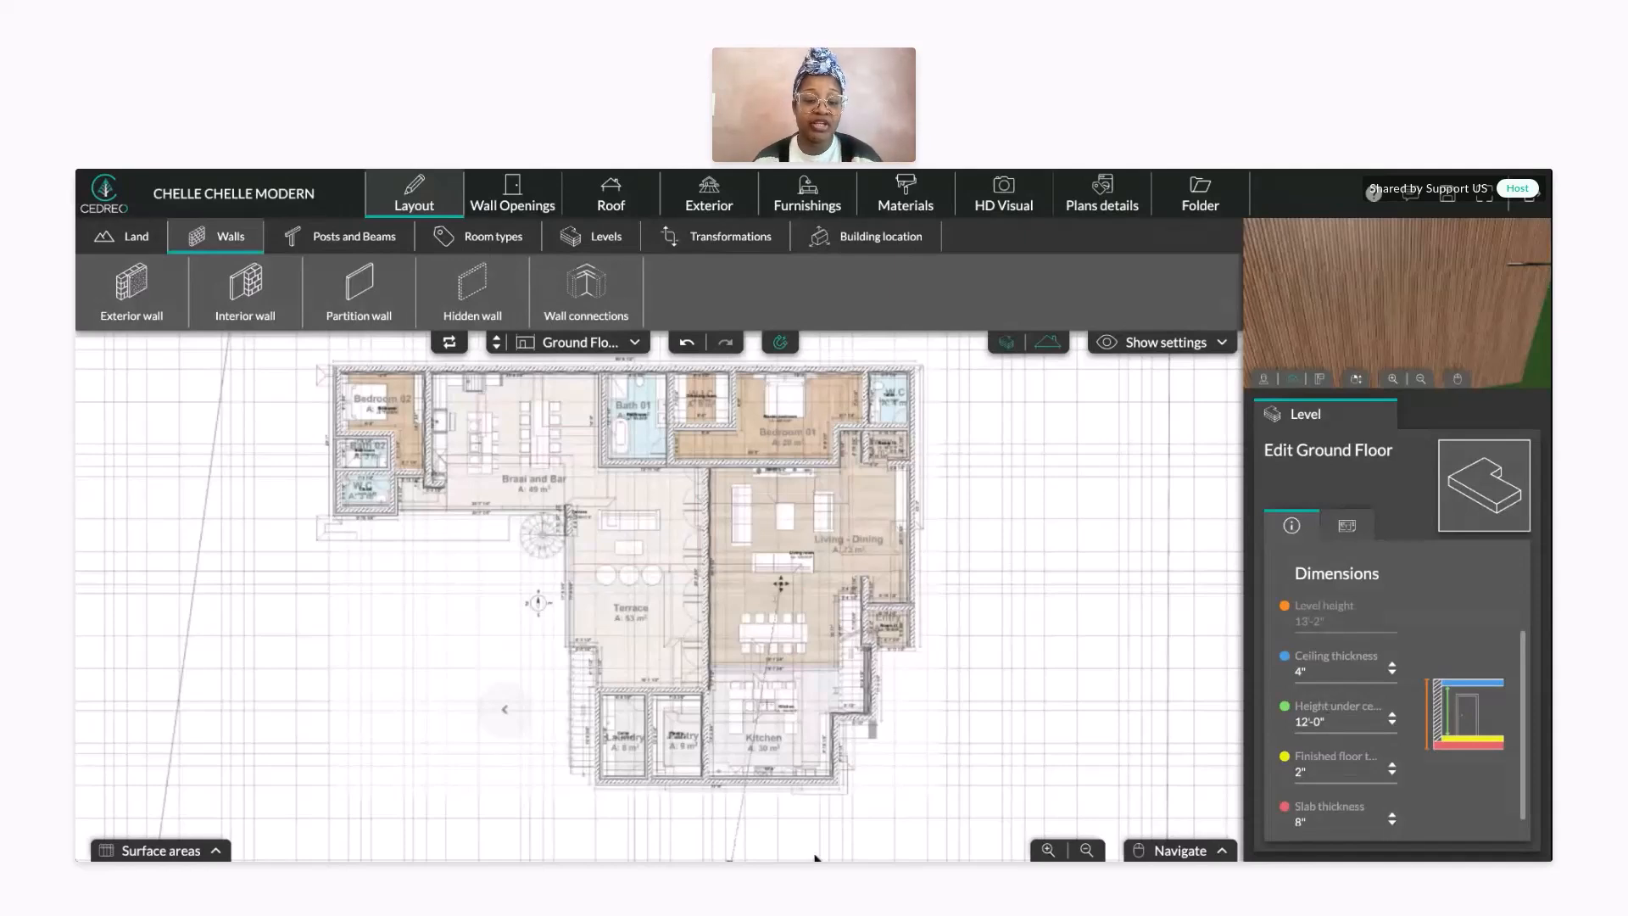
pyautogui.click(801, 780)
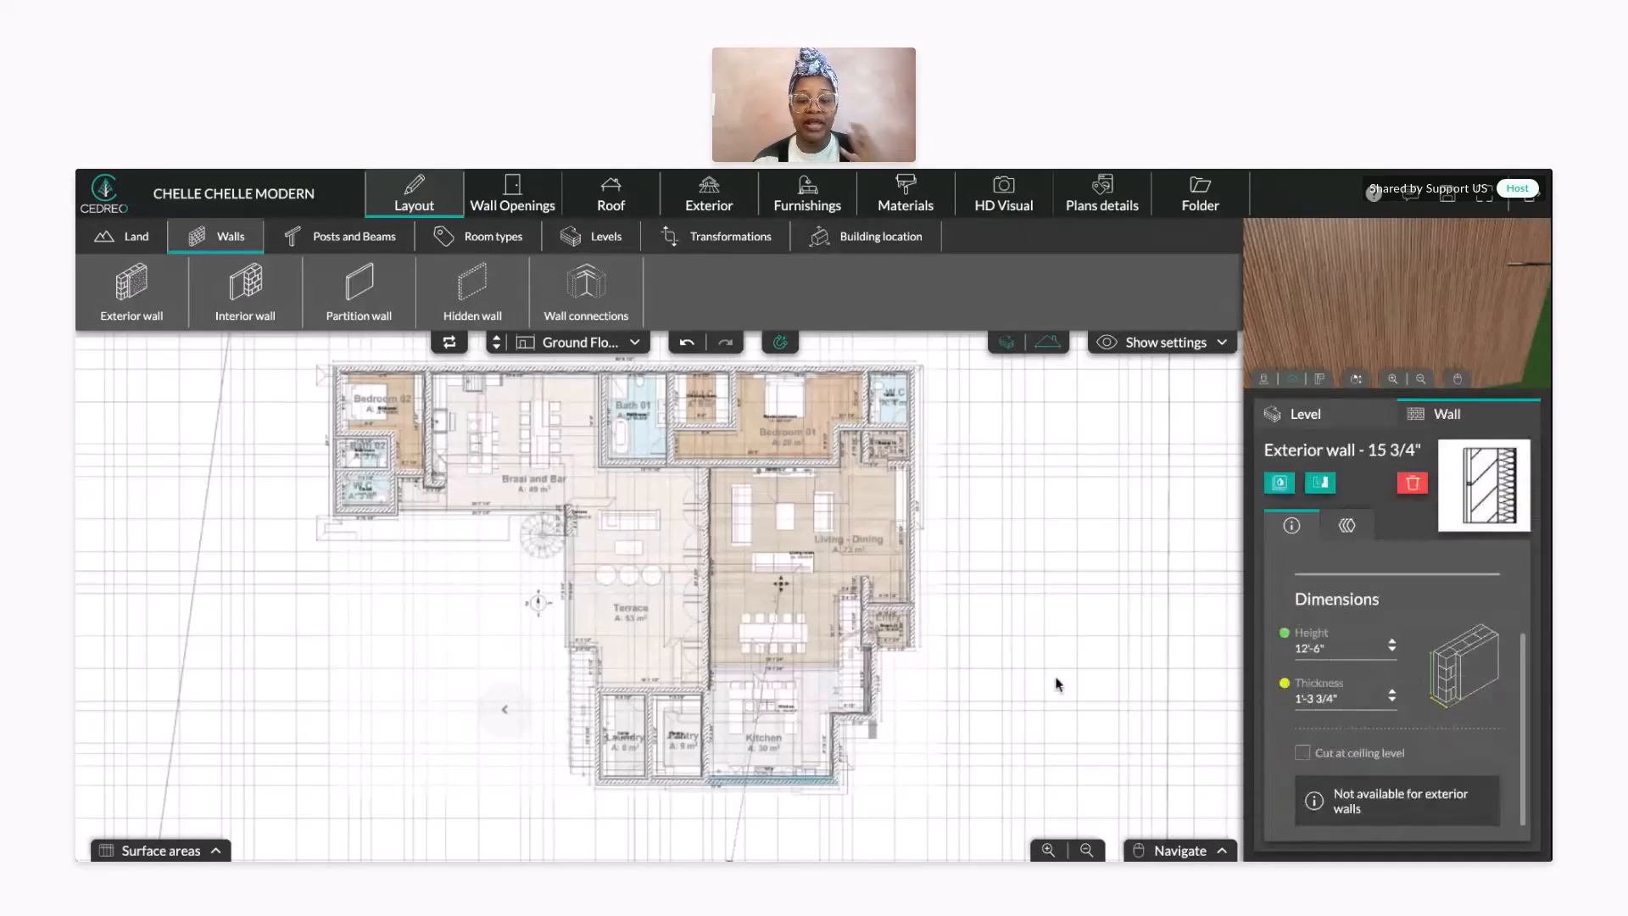
# - Draw a closed rectangular enclosure of 15" Mur ext - iso - enduit exterior walls beside the house on the Ground Floor
pyautogui.scroll(-2, 1054, 680)
pyautogui.moveTo(1055, 680); pyautogui.dragTo(894, 613)
pyautogui.moveTo(1467, 357); pyautogui.dragTo(1436, 328)
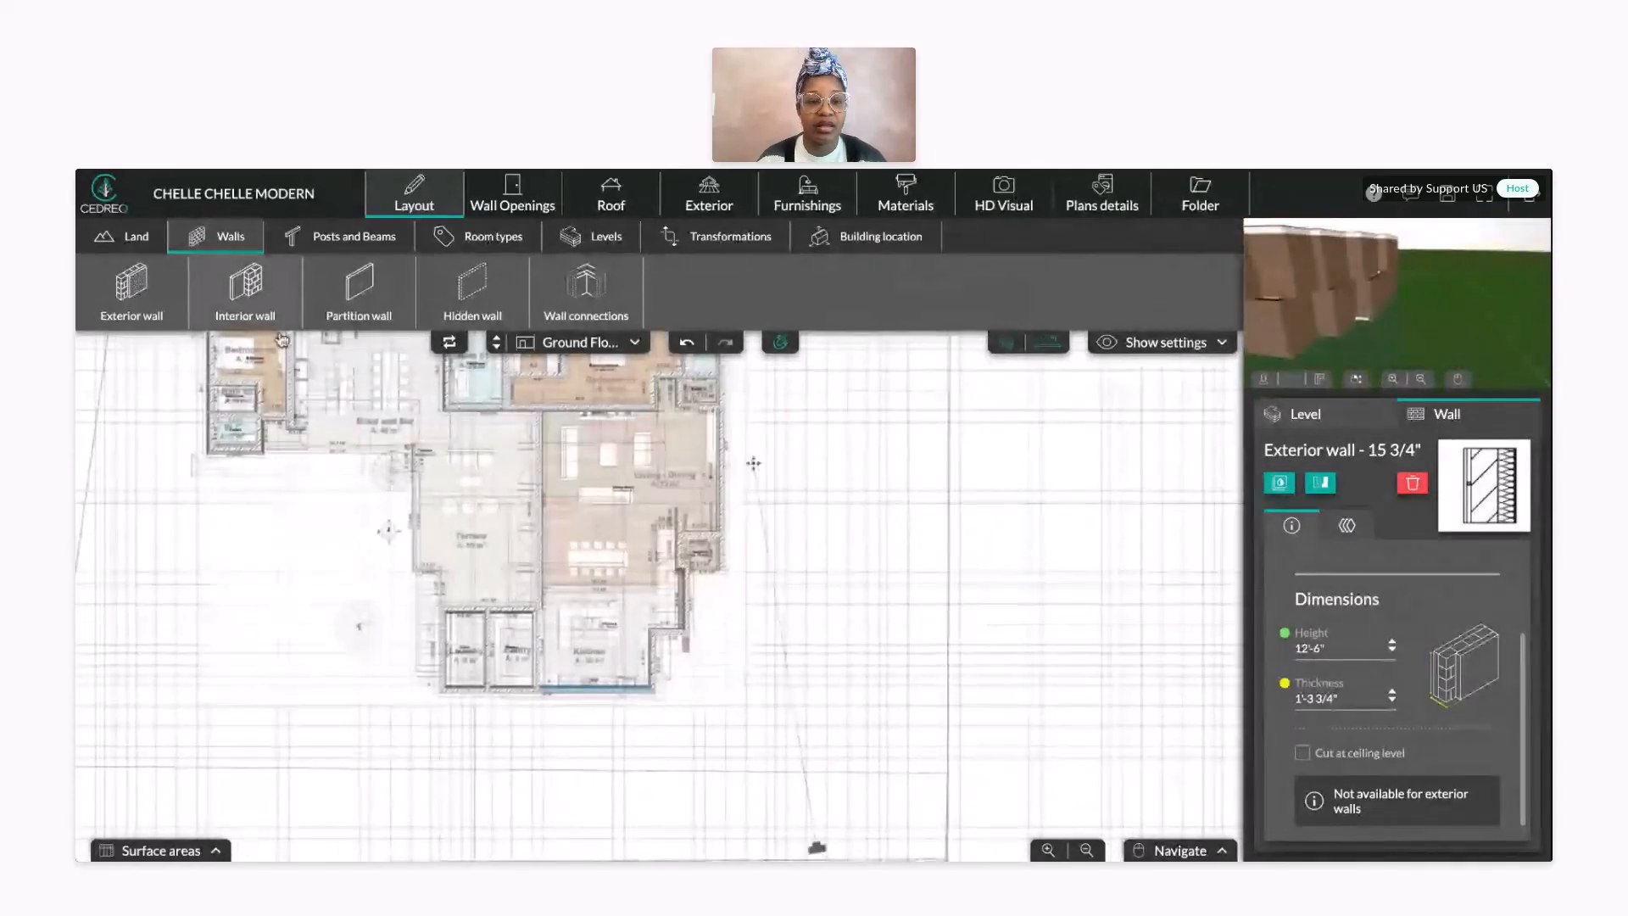
pyautogui.click(111, 322)
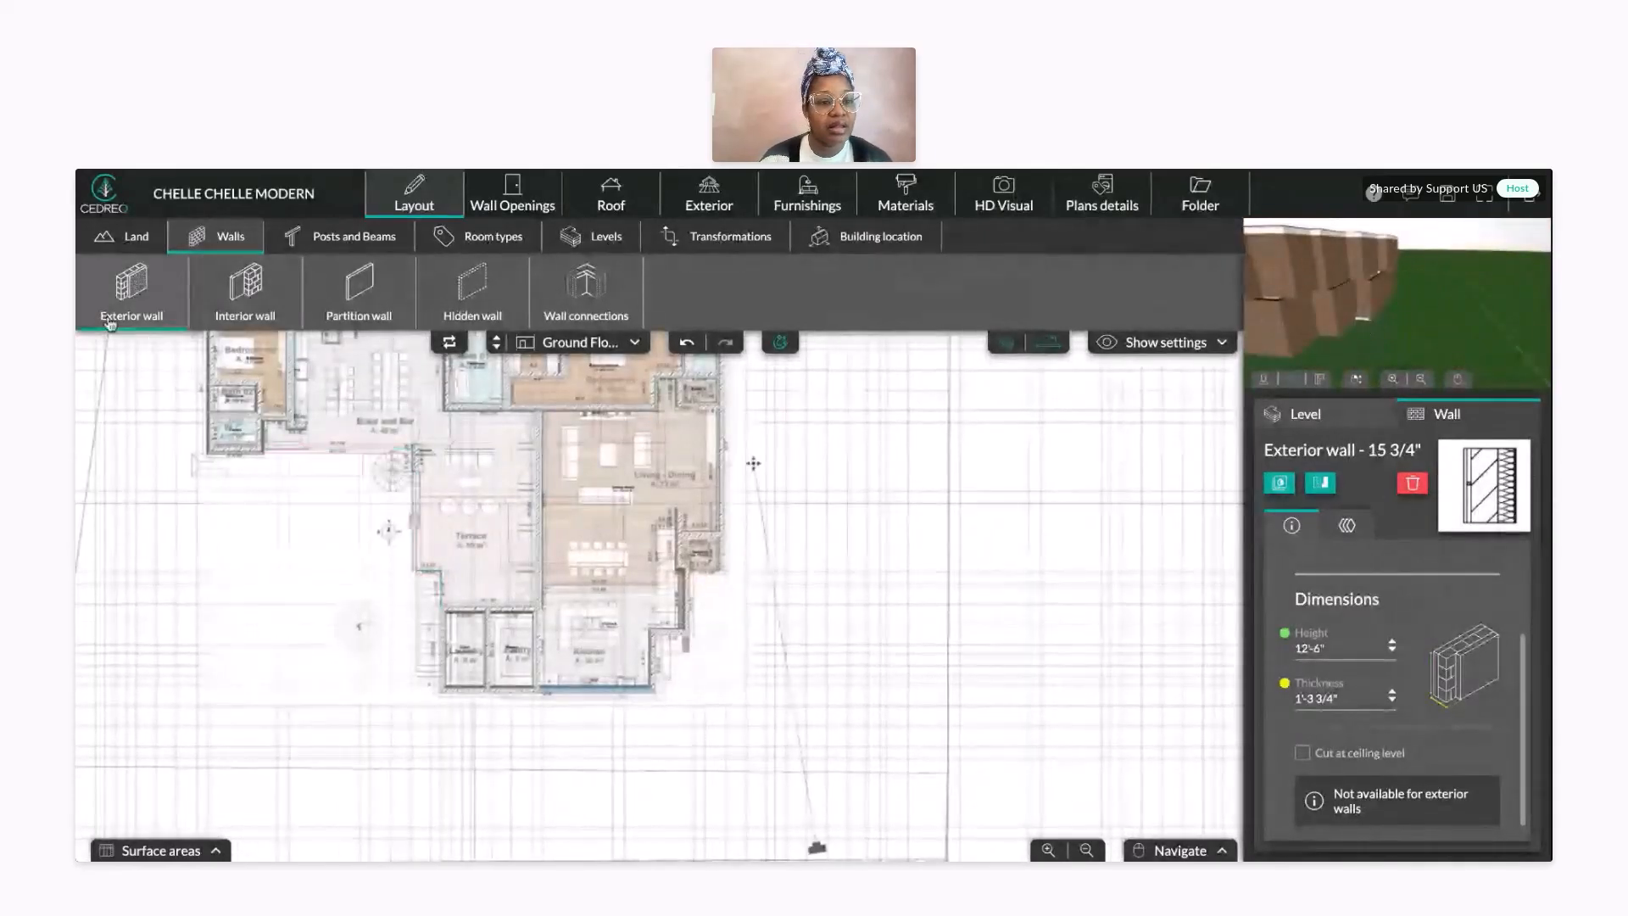
pyautogui.click(868, 496)
pyautogui.click(1101, 496)
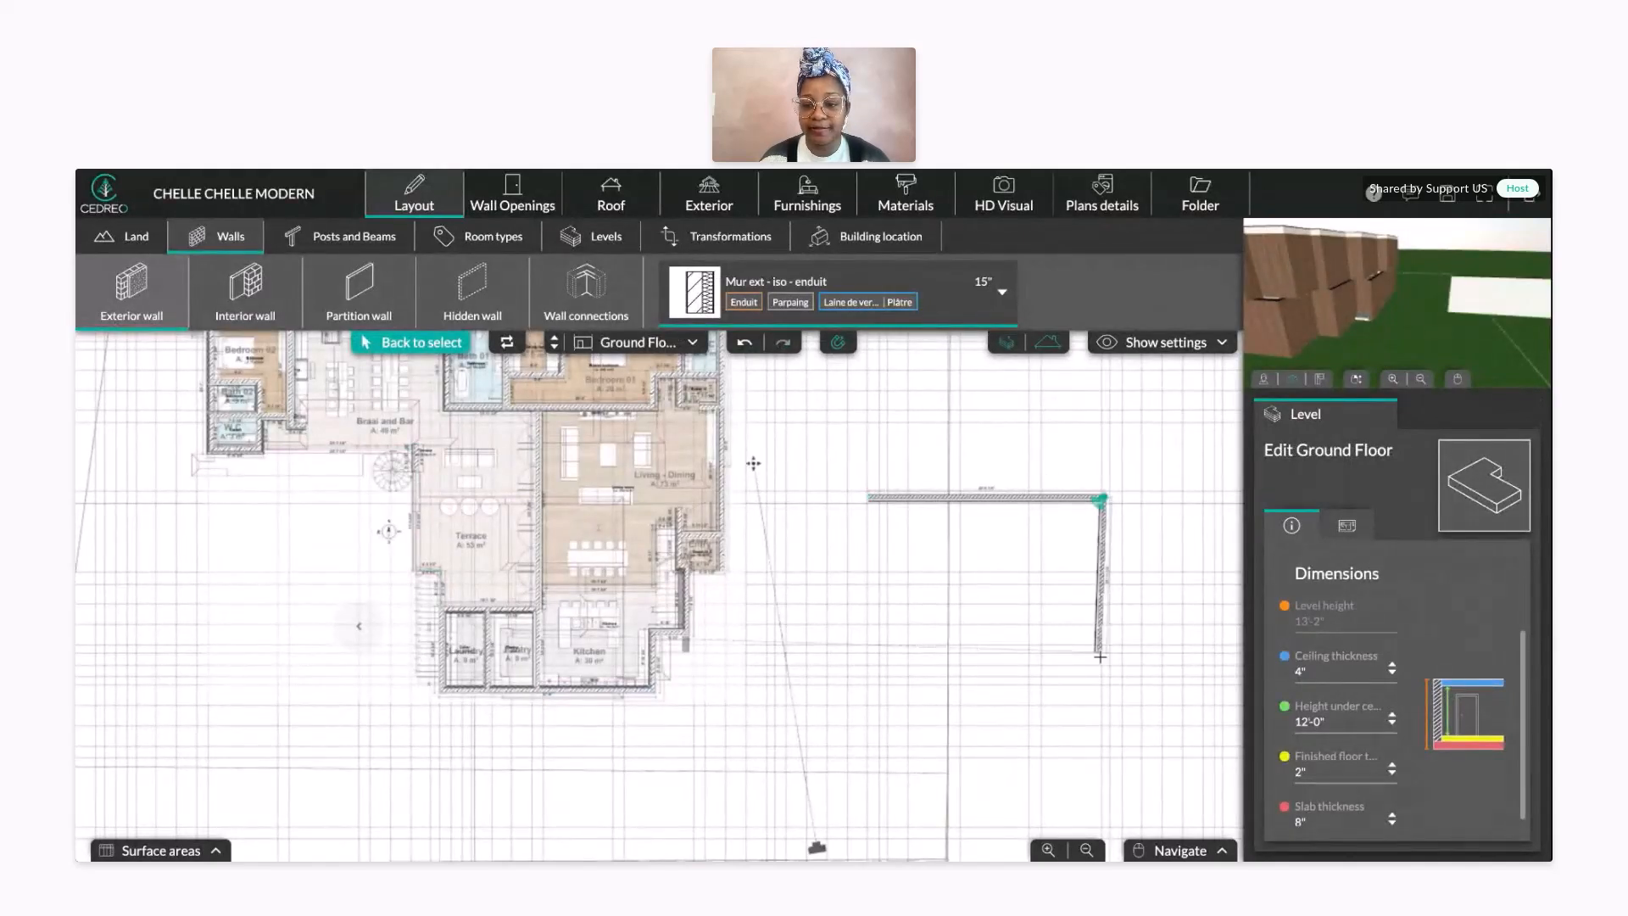
pyautogui.click(1101, 702)
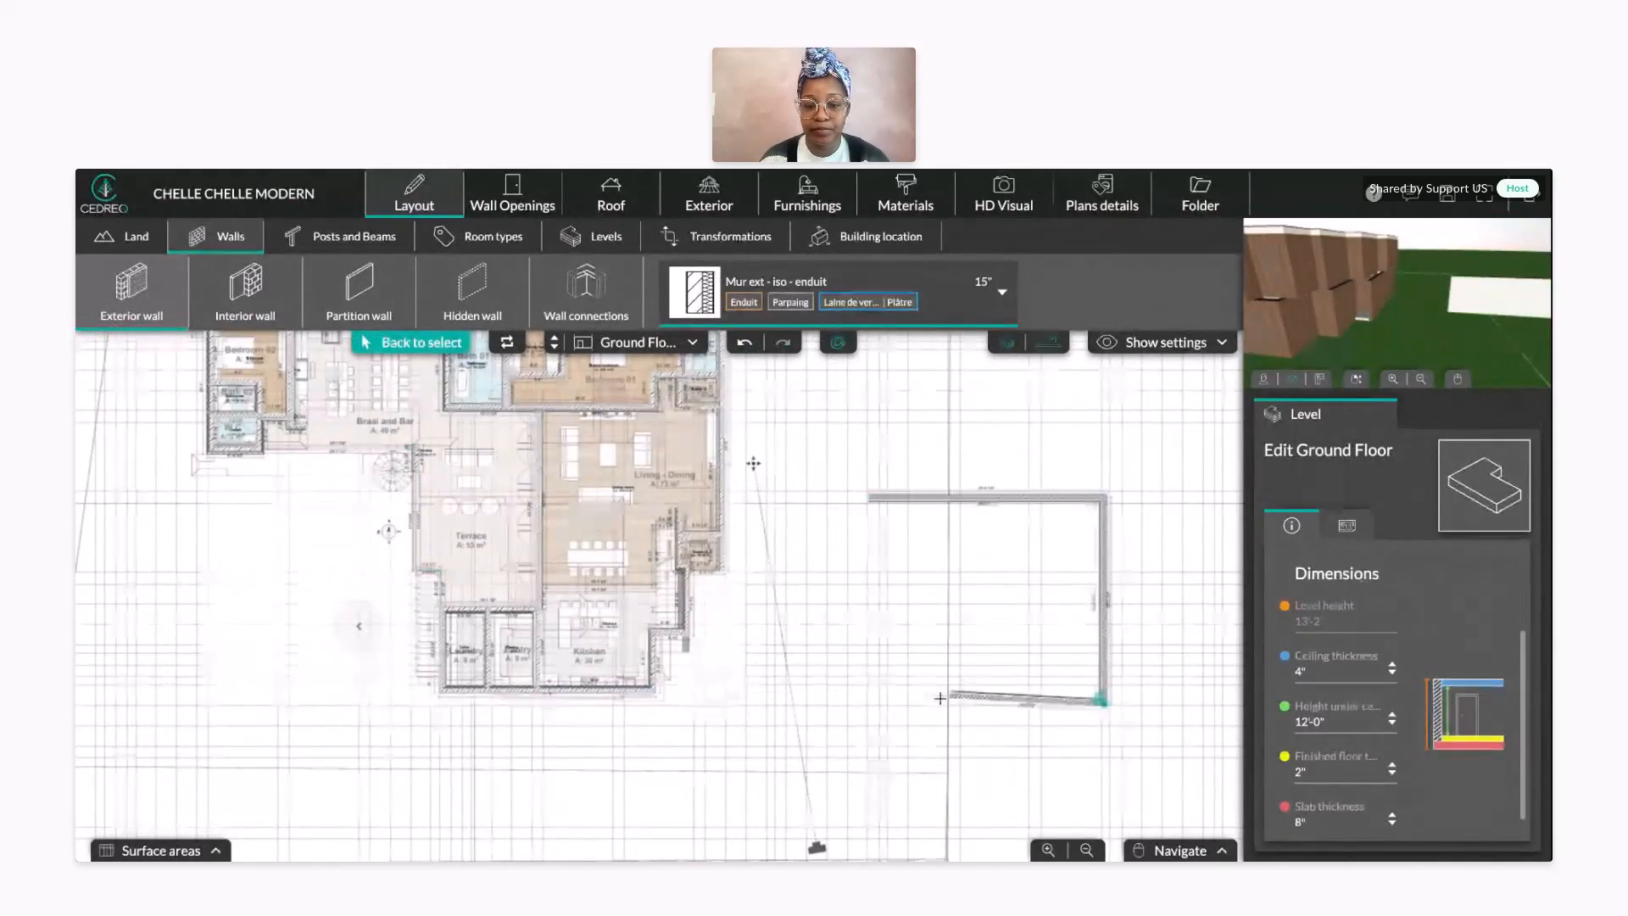
pyautogui.click(871, 702)
pyautogui.click(868, 496)
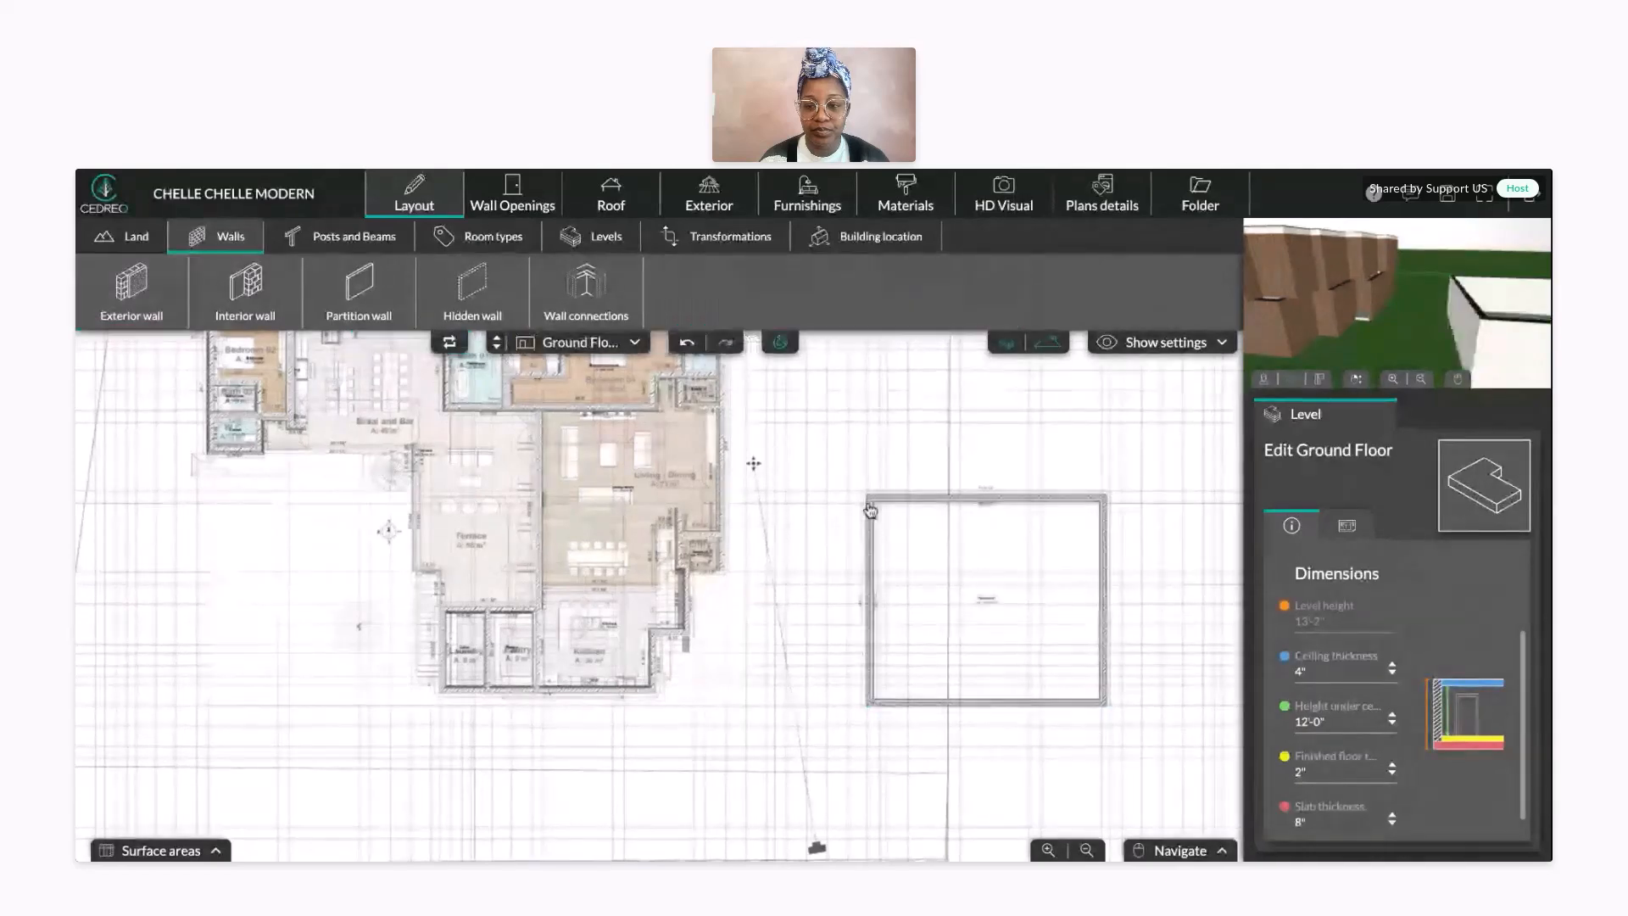
# - Set the height of the enclosure's upper, right and left exterior walls to 10'-0"
pyautogui.moveTo(1425, 312); pyautogui.dragTo(1367, 322, button='right')
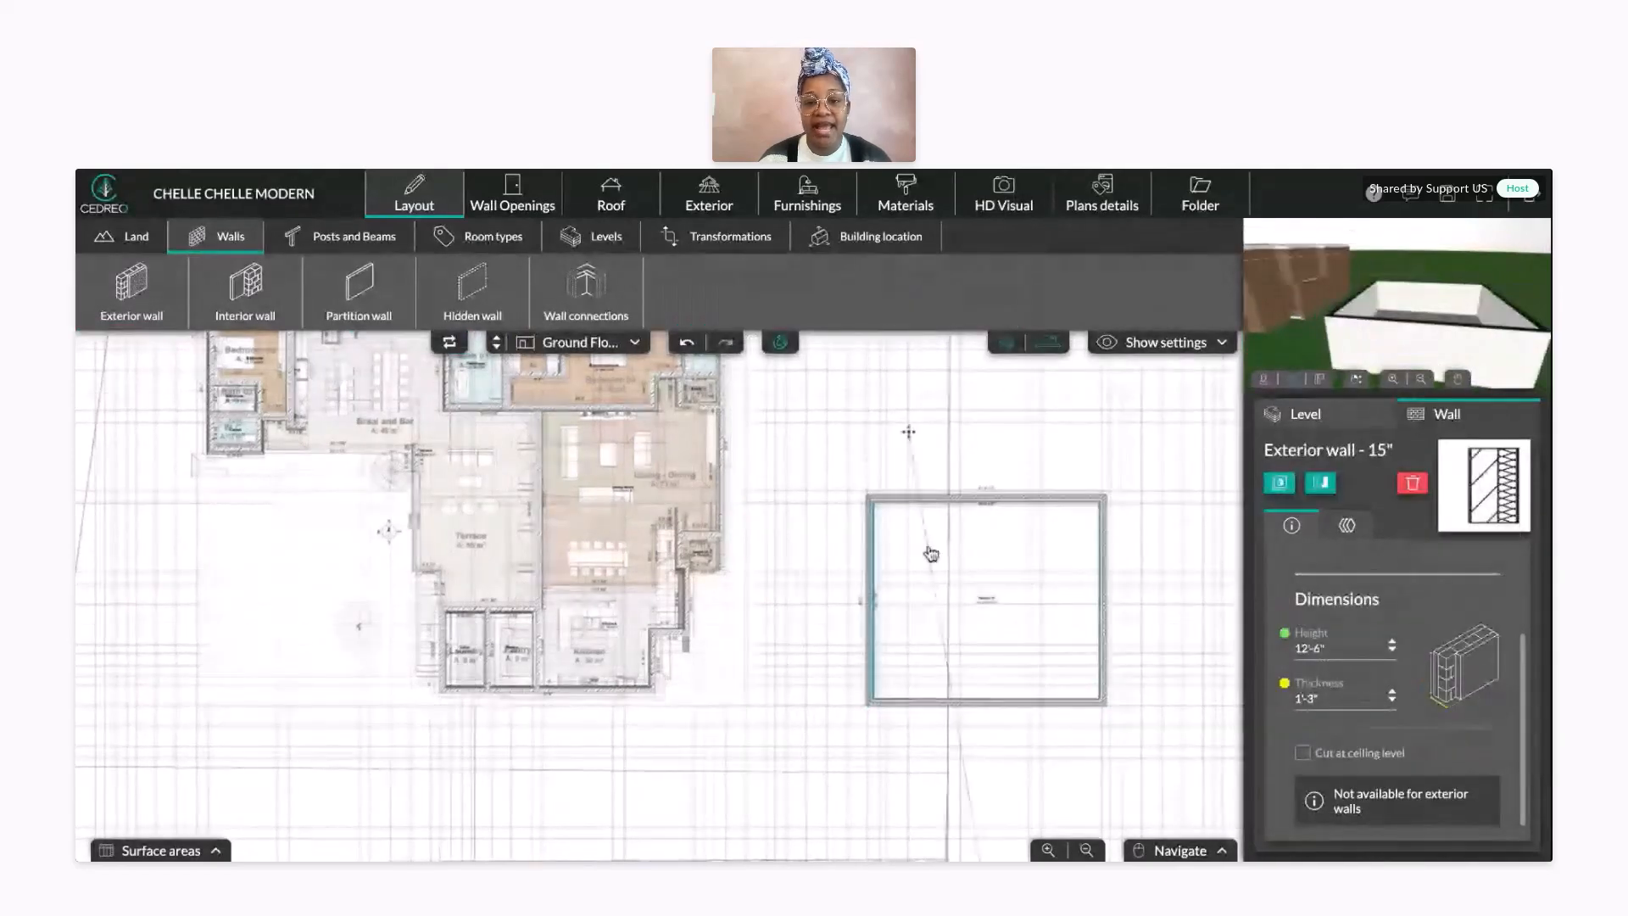
pyautogui.moveTo(1397, 655); pyautogui.dragTo(1238, 649)
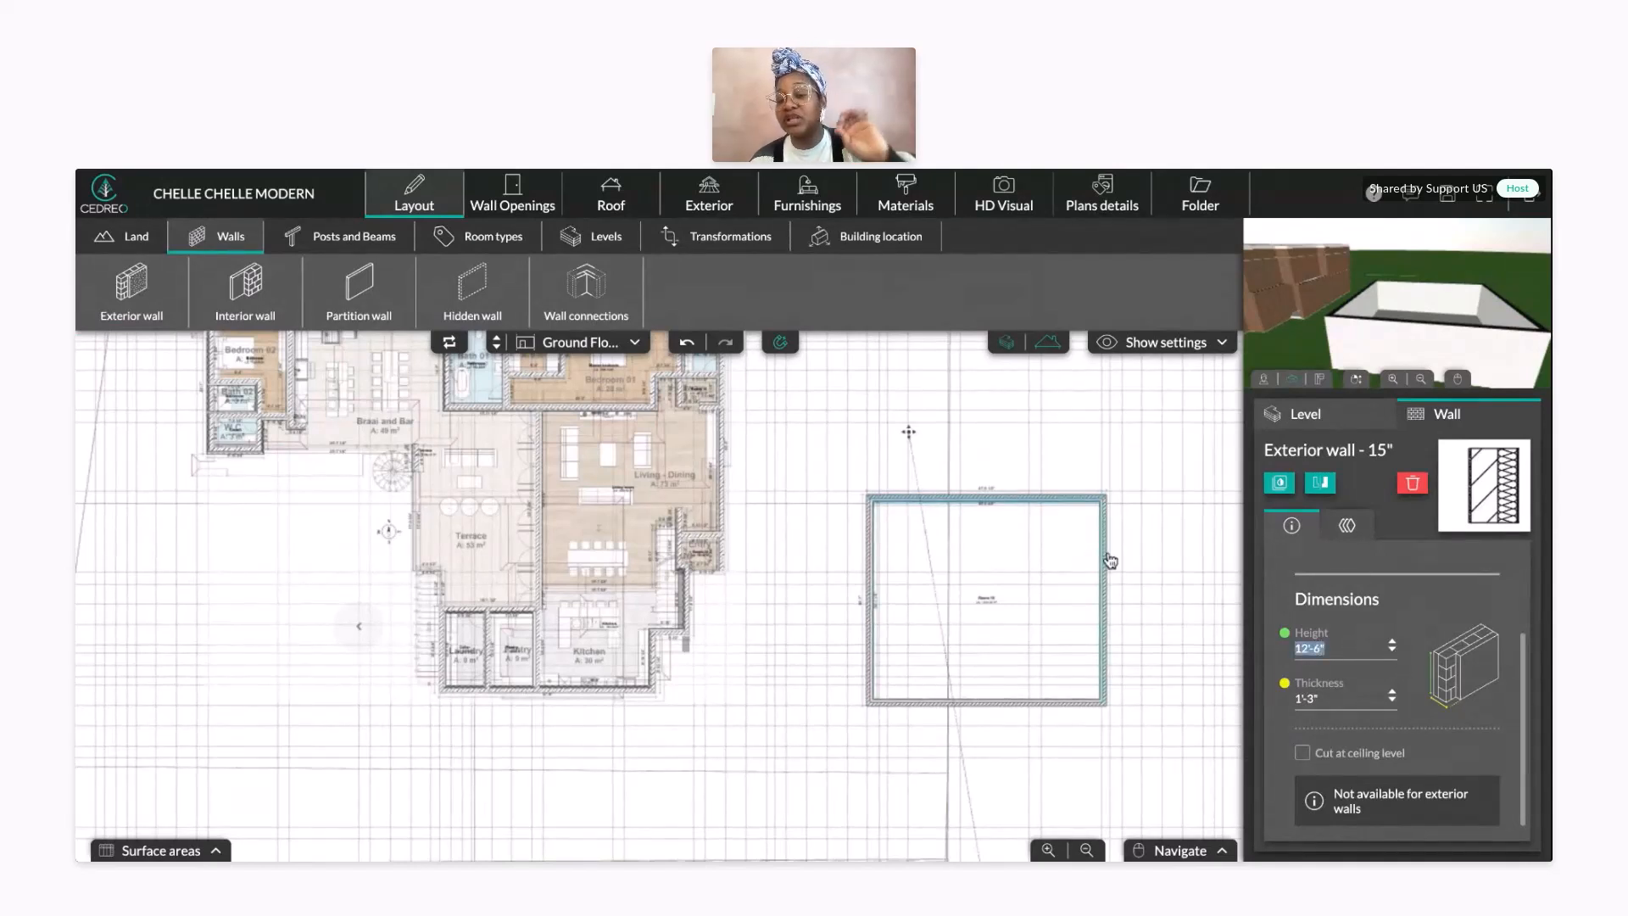
pyautogui.write('10\'-0"')
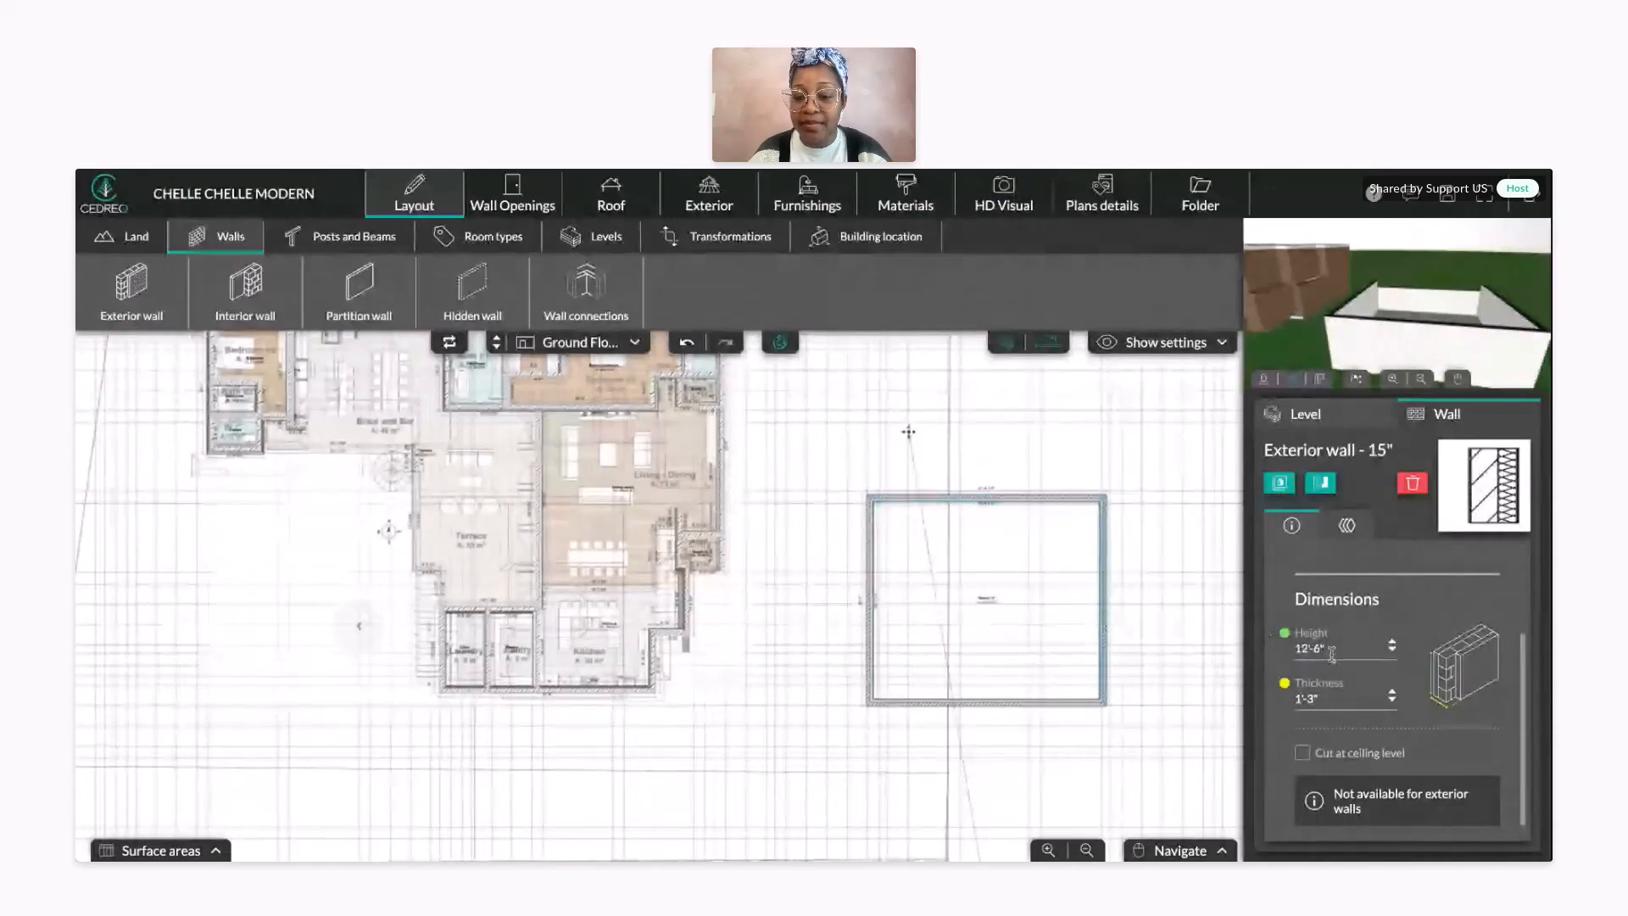
pyautogui.hotkey('ctrl', 'z')
pyautogui.write('10\'-0"')
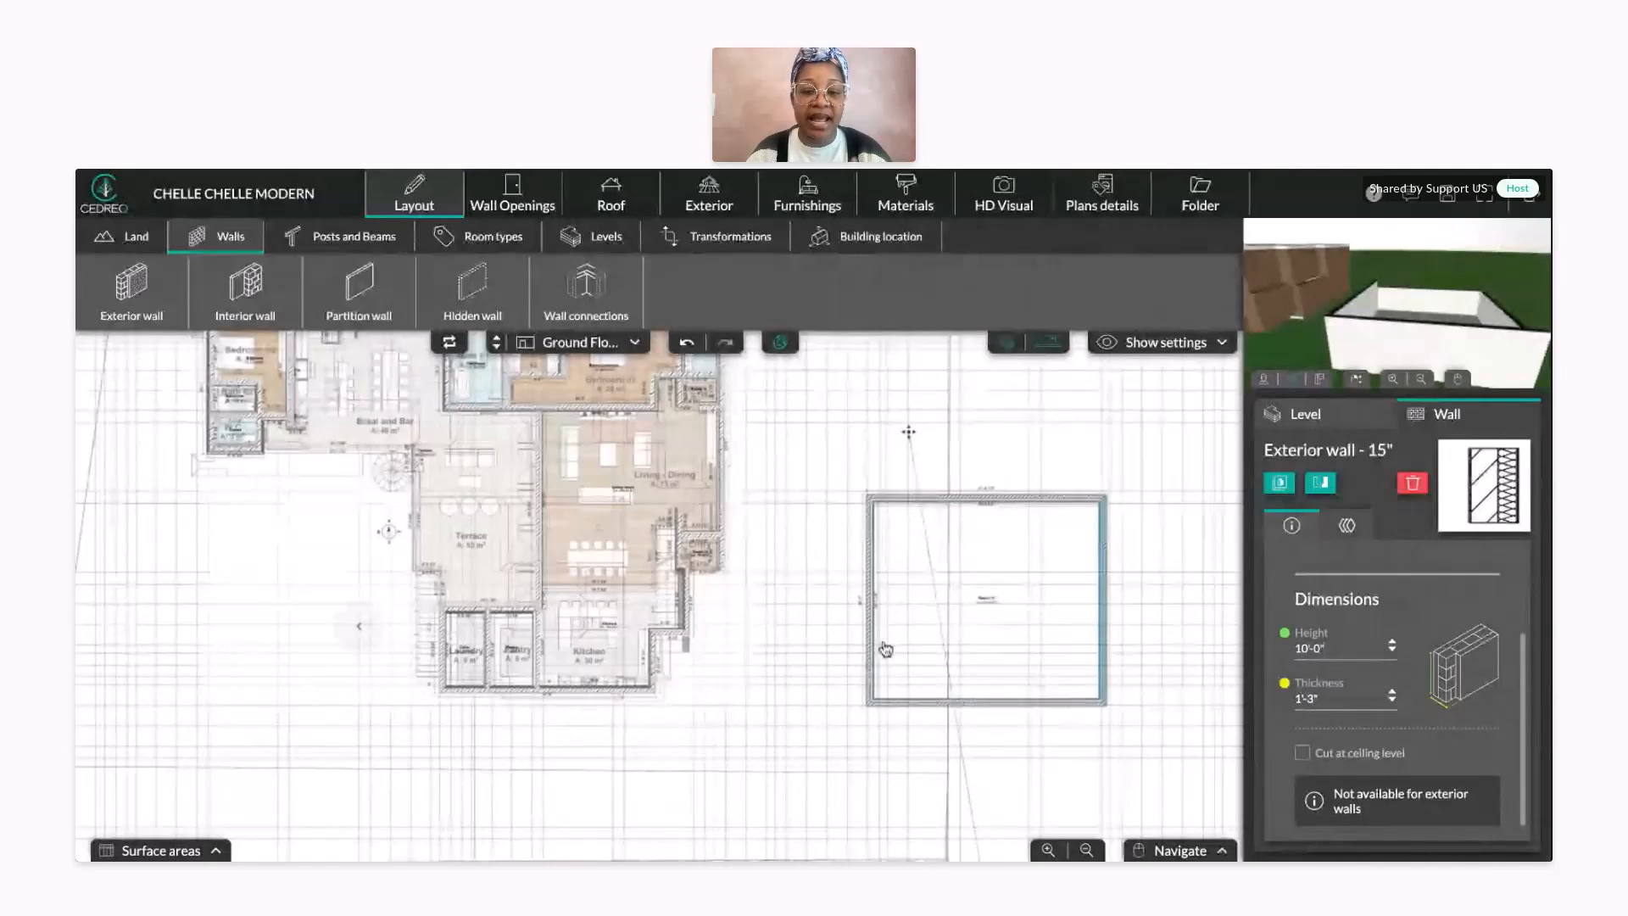
pyautogui.click(1346, 649)
pyautogui.write('10\'-0"')
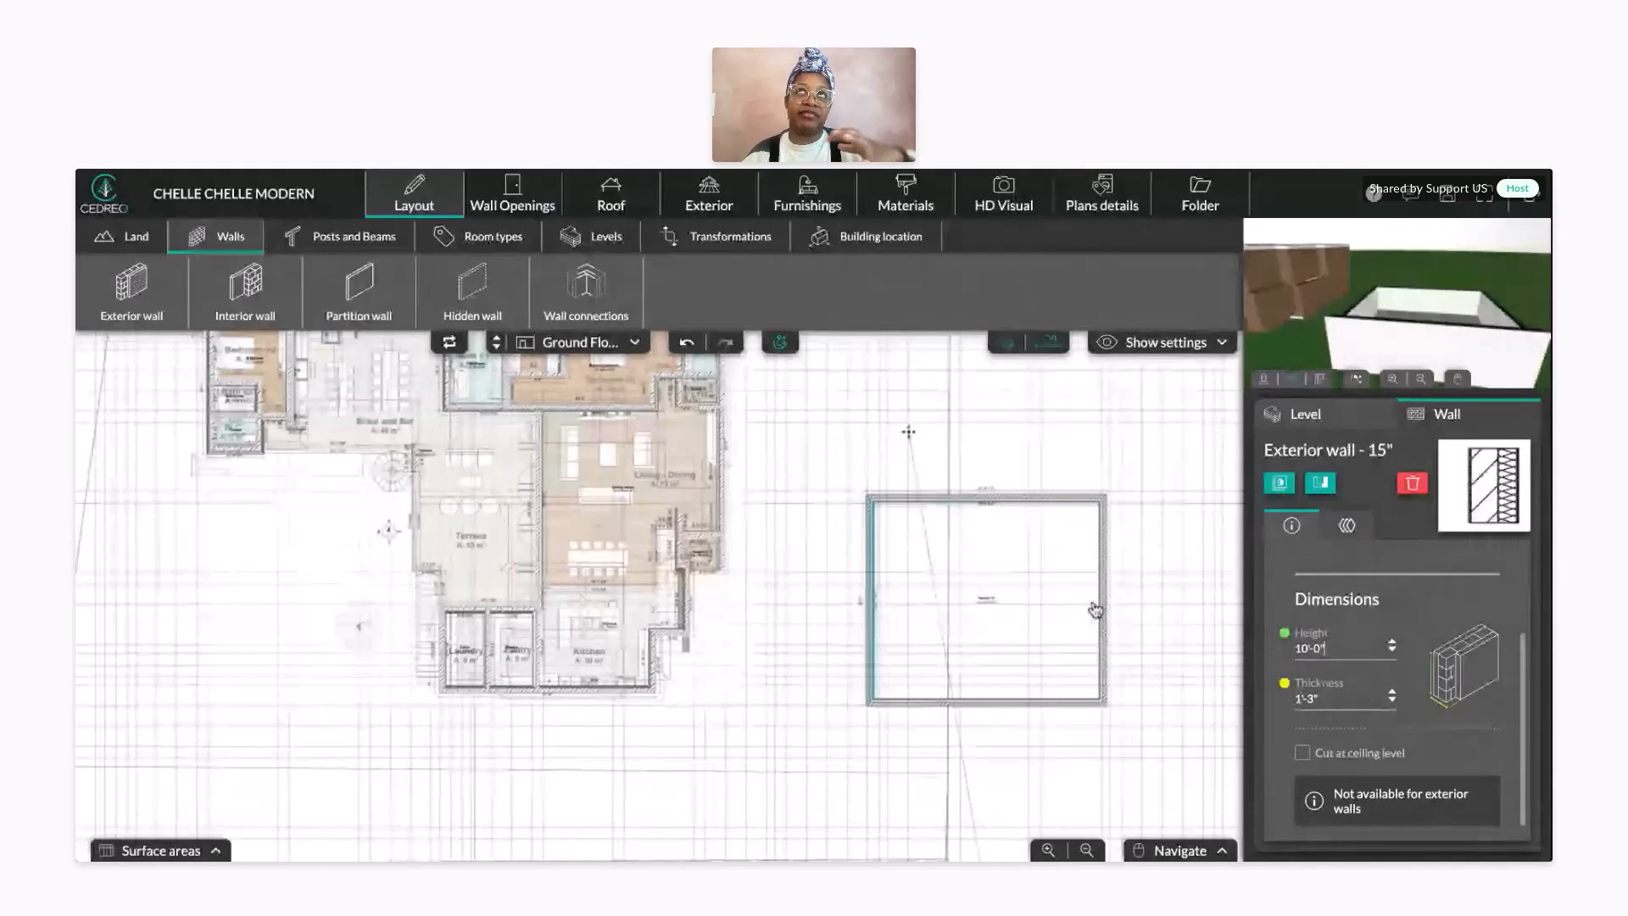
# - Check the height of the enclosure's lower wall and compare it with the other walls in the full 3D view
pyautogui.click(1031, 703)
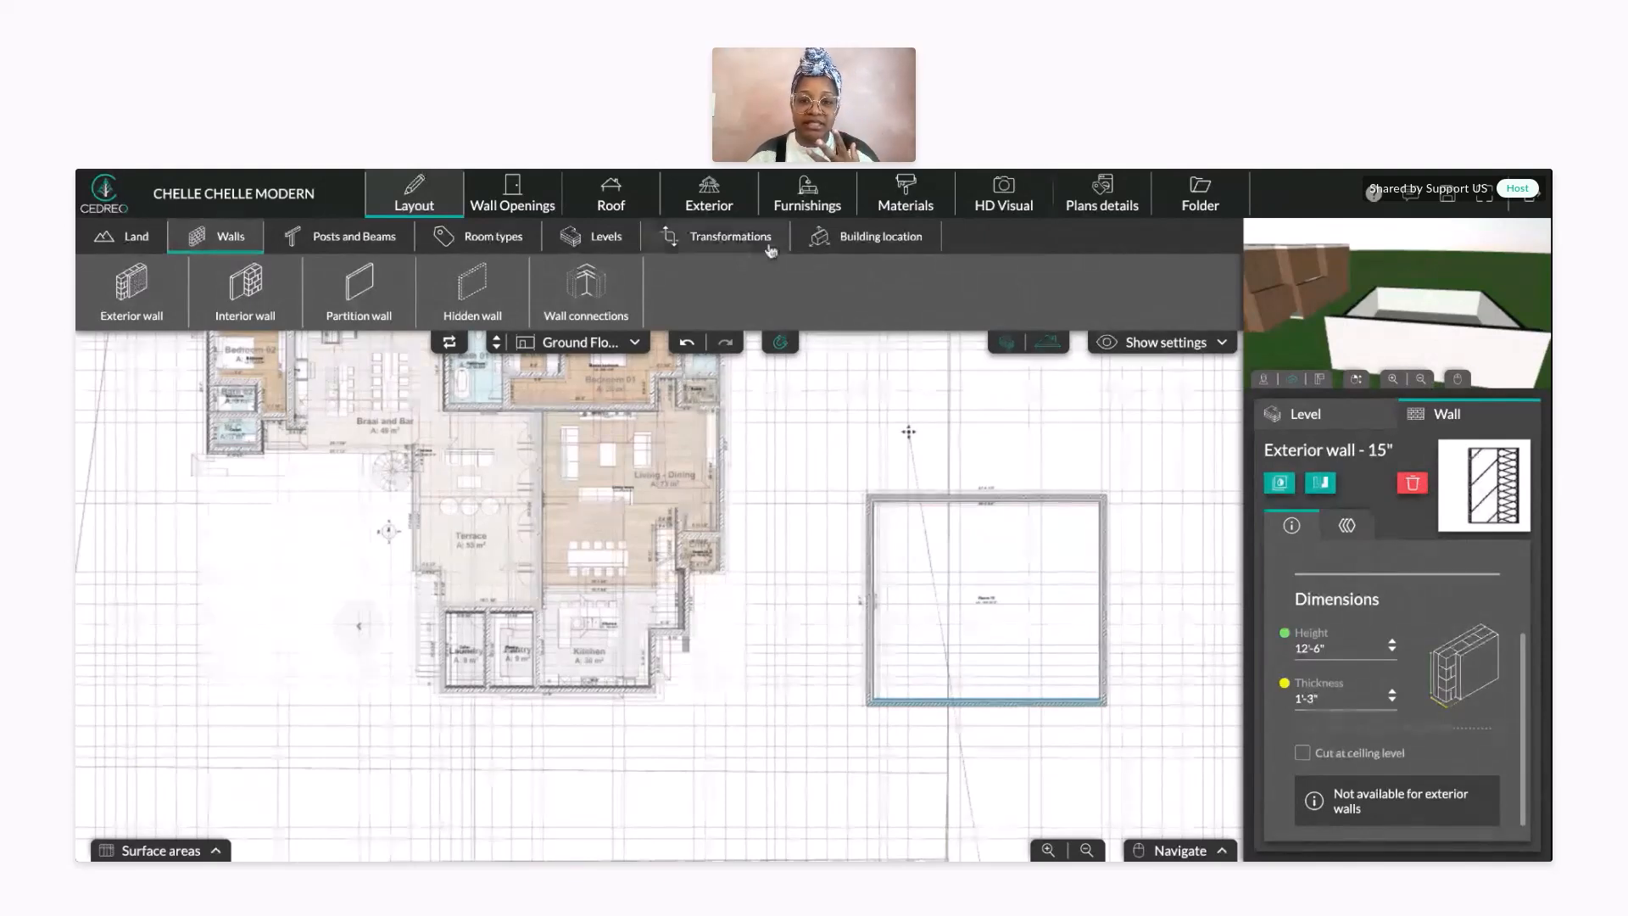
pyautogui.click(907, 200)
pyautogui.moveTo(974, 599); pyautogui.dragTo(773, 771)
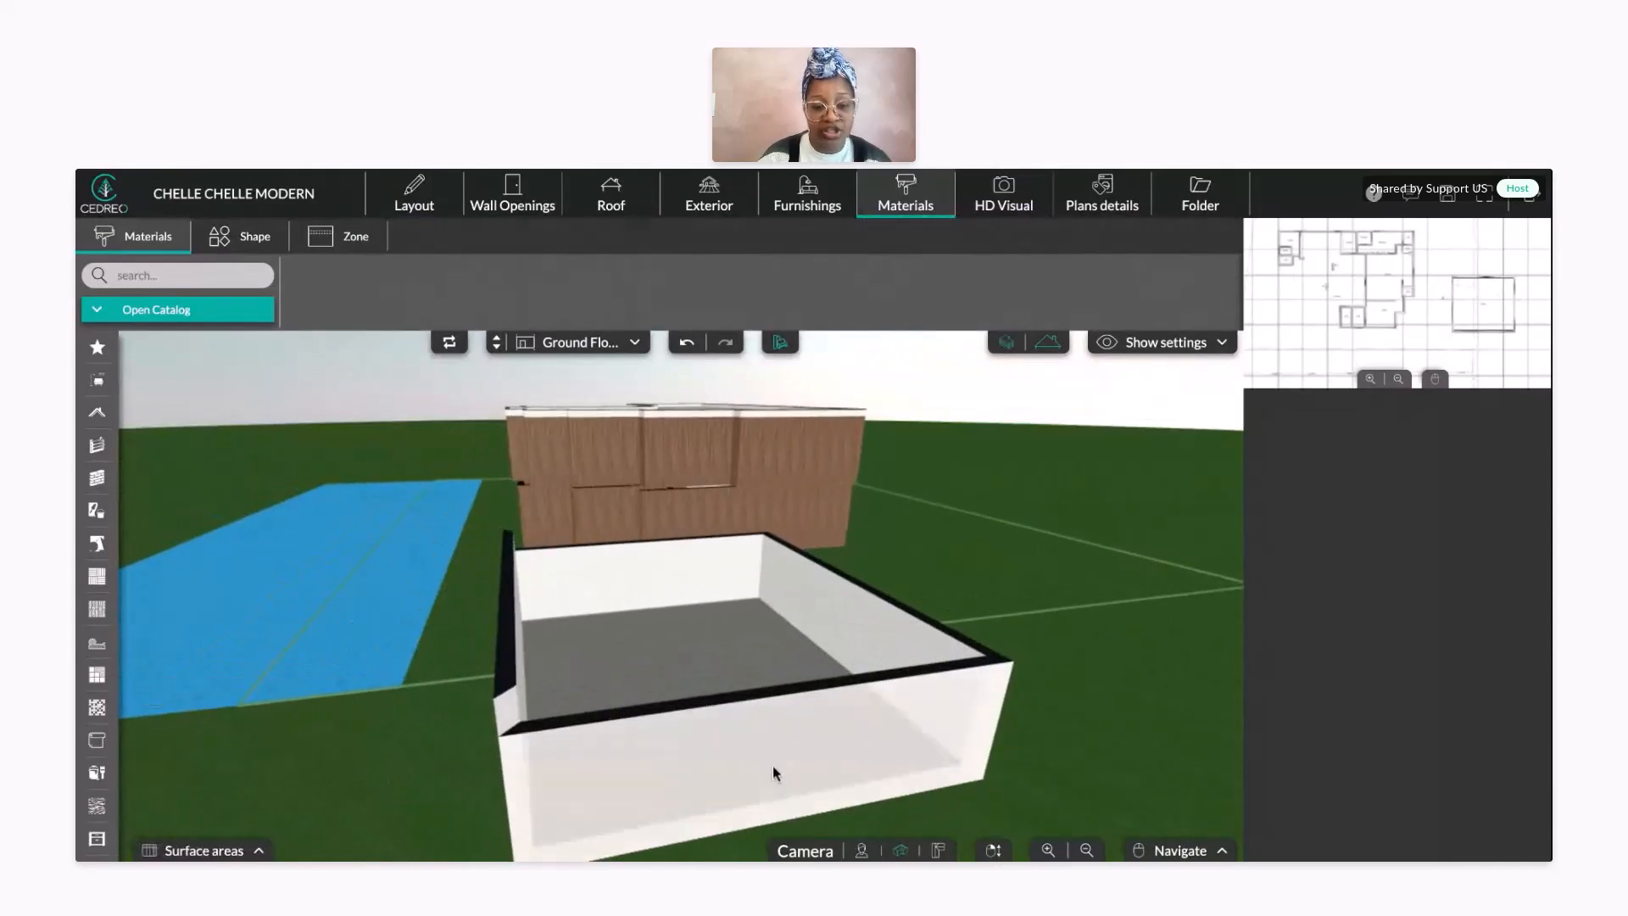
pyautogui.moveTo(506, 724); pyautogui.dragTo(473, 712)
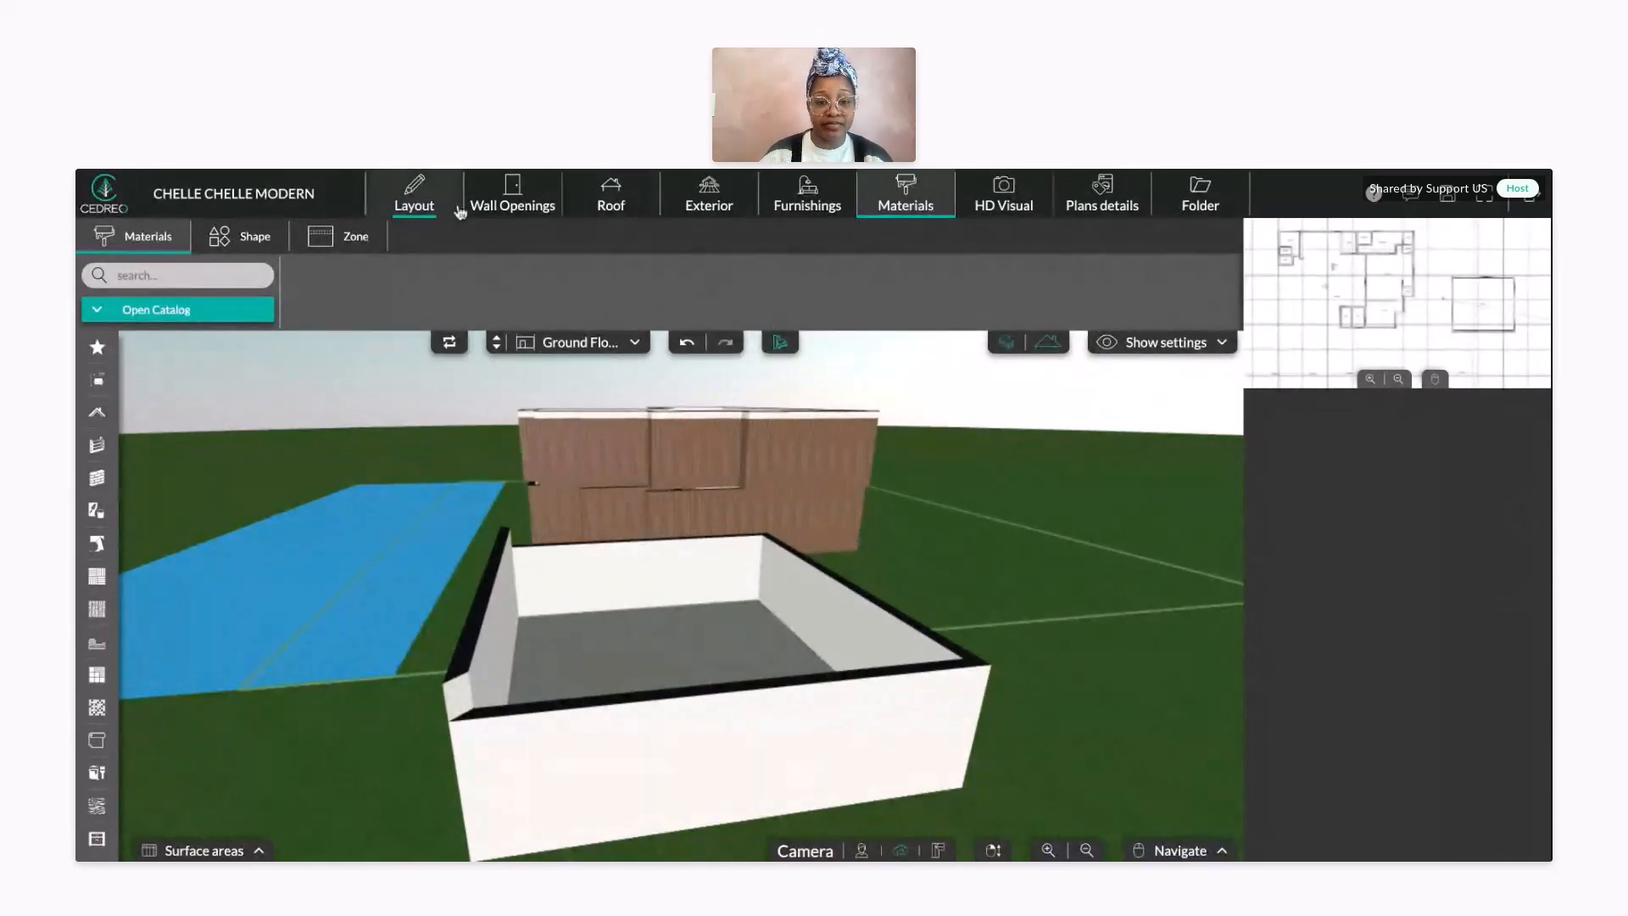
# - Draw four 15" exterior walls on the 1 floor level, tracing the outline of the enclosure below
pyautogui.click(460, 212)
pyautogui.click(496, 336)
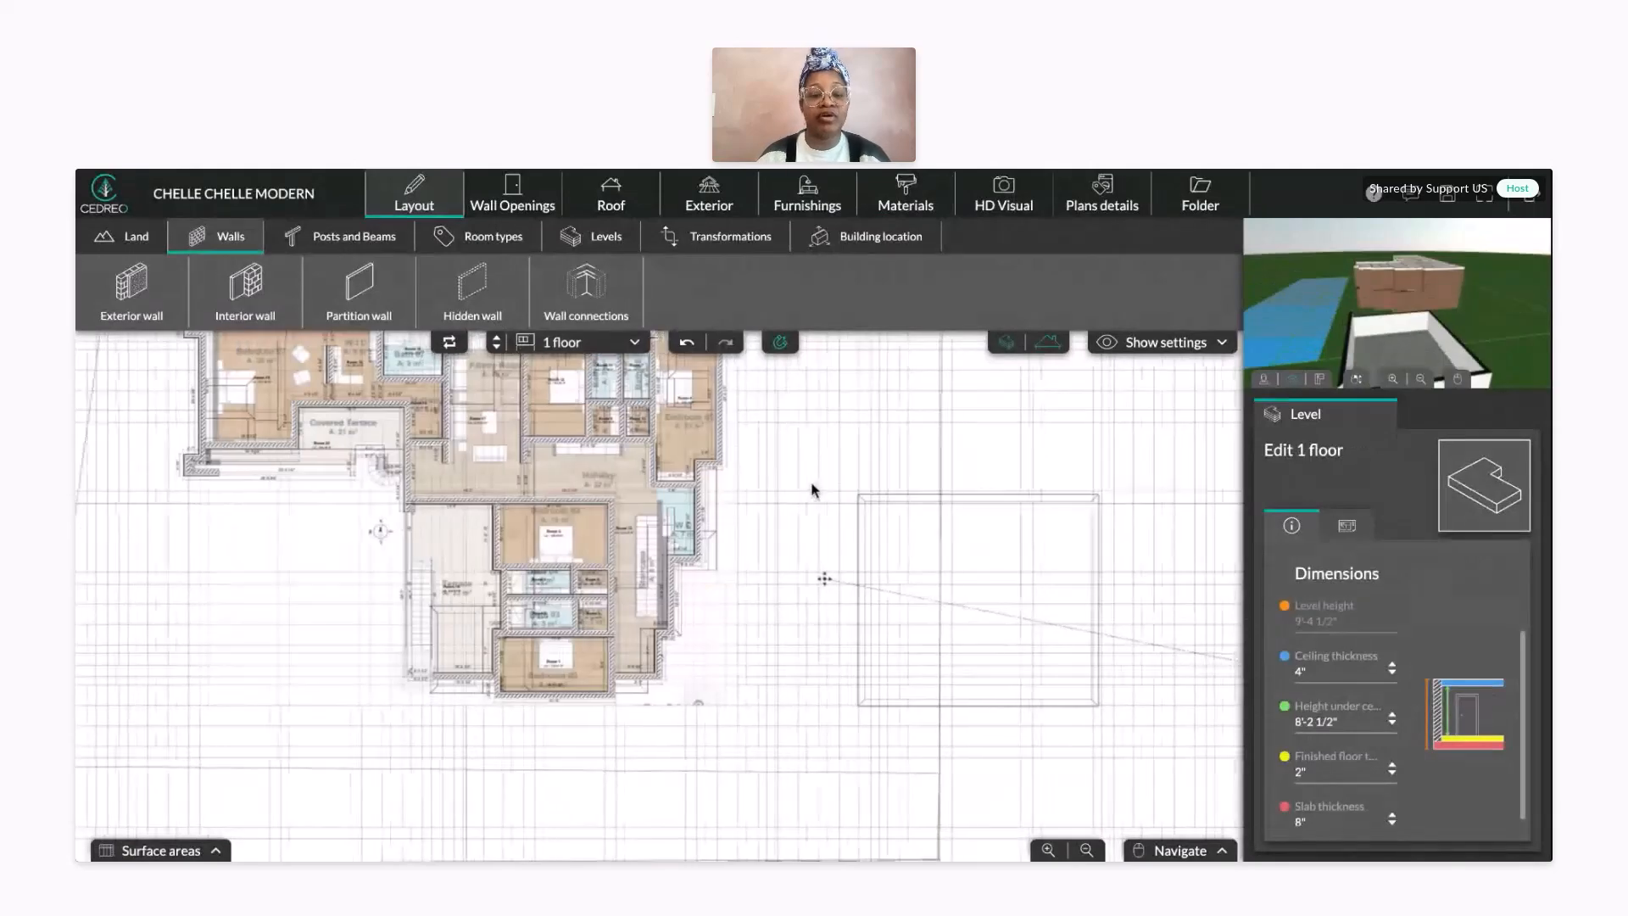
pyautogui.click(131, 288)
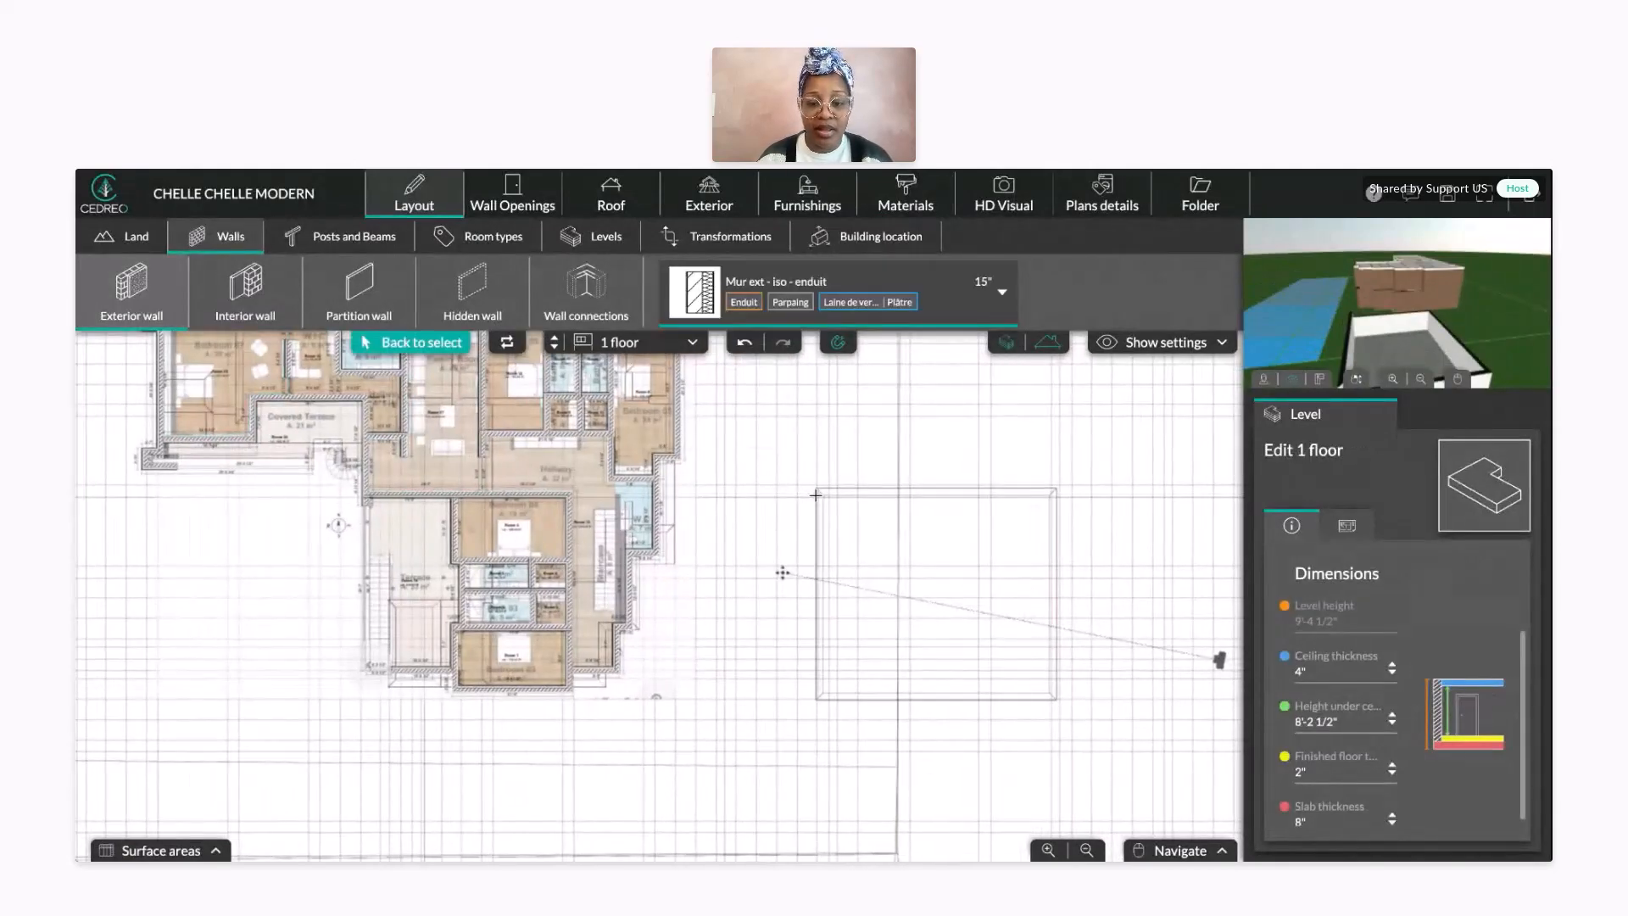
pyautogui.click(816, 492)
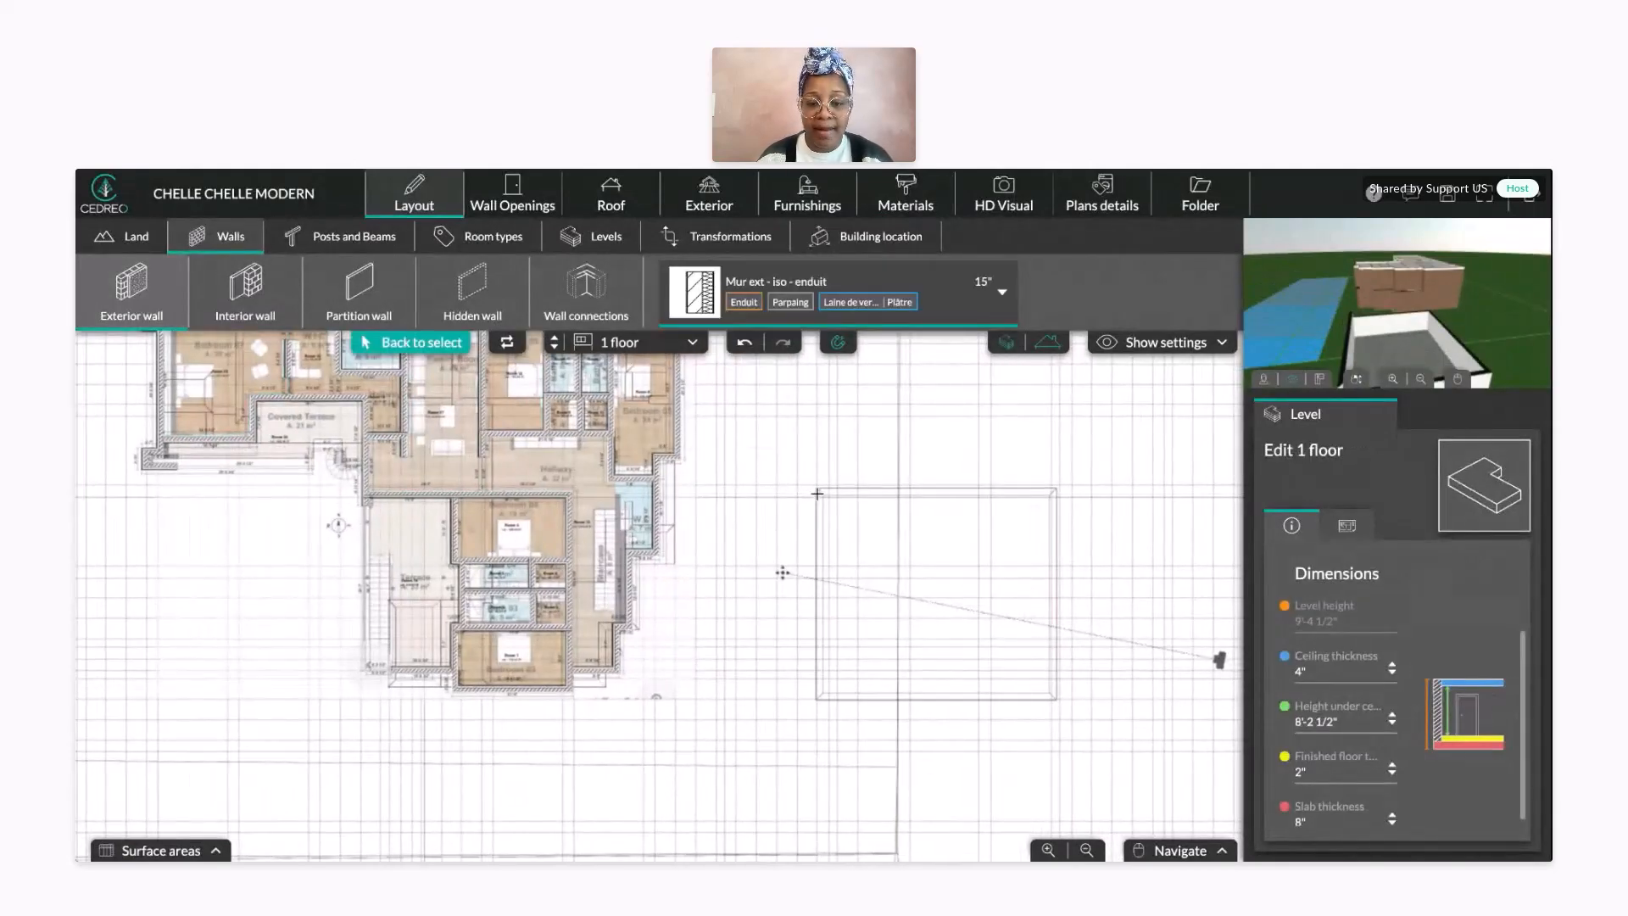
pyautogui.click(1055, 492)
pyautogui.click(1051, 697)
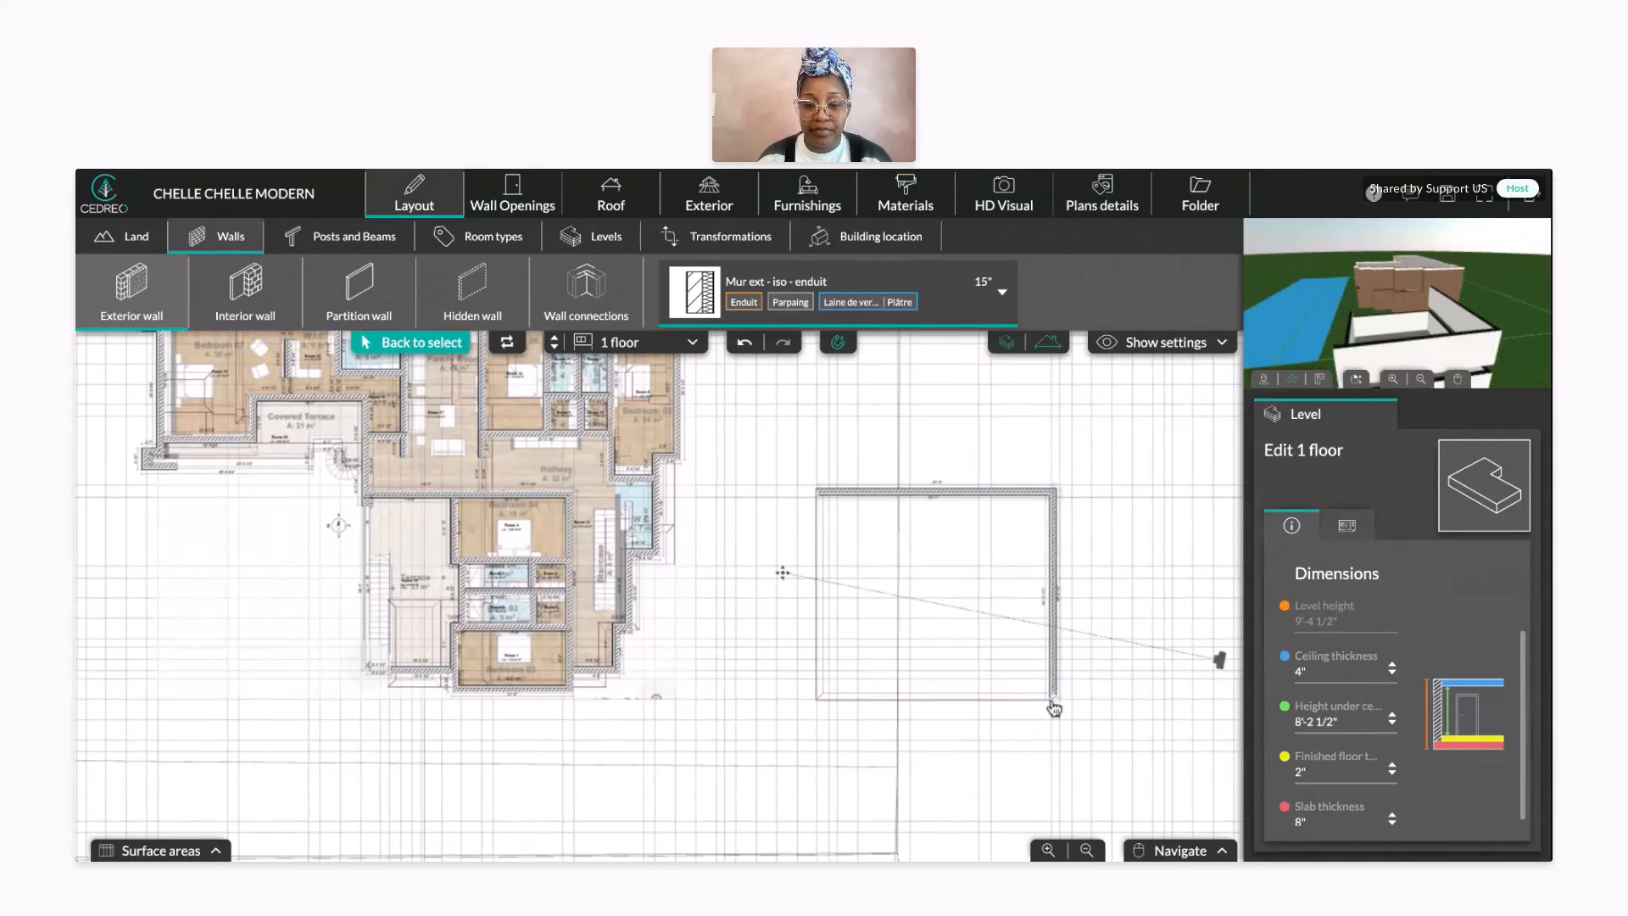
pyautogui.click(821, 695)
pyautogui.click(821, 493)
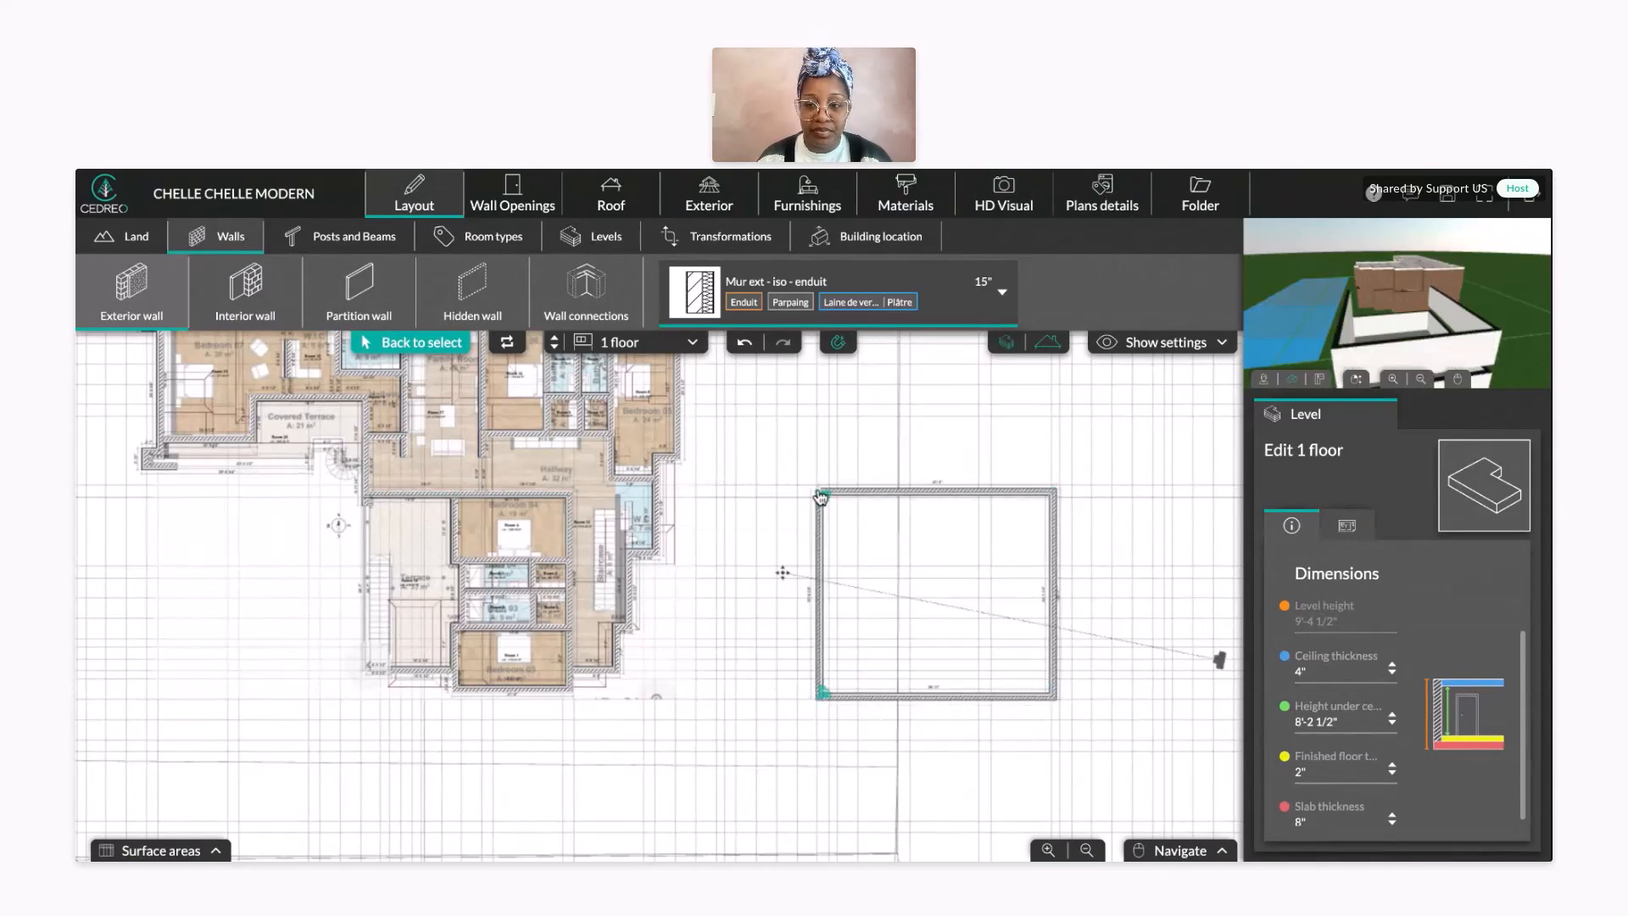
# - Examine in 3D how the enclosure's 1 floor walls meet the Ground Floor walls from several sides
pyautogui.scroll(-2, 1409, 319)
pyautogui.moveTo(1409, 320); pyautogui.dragTo(1378, 283)
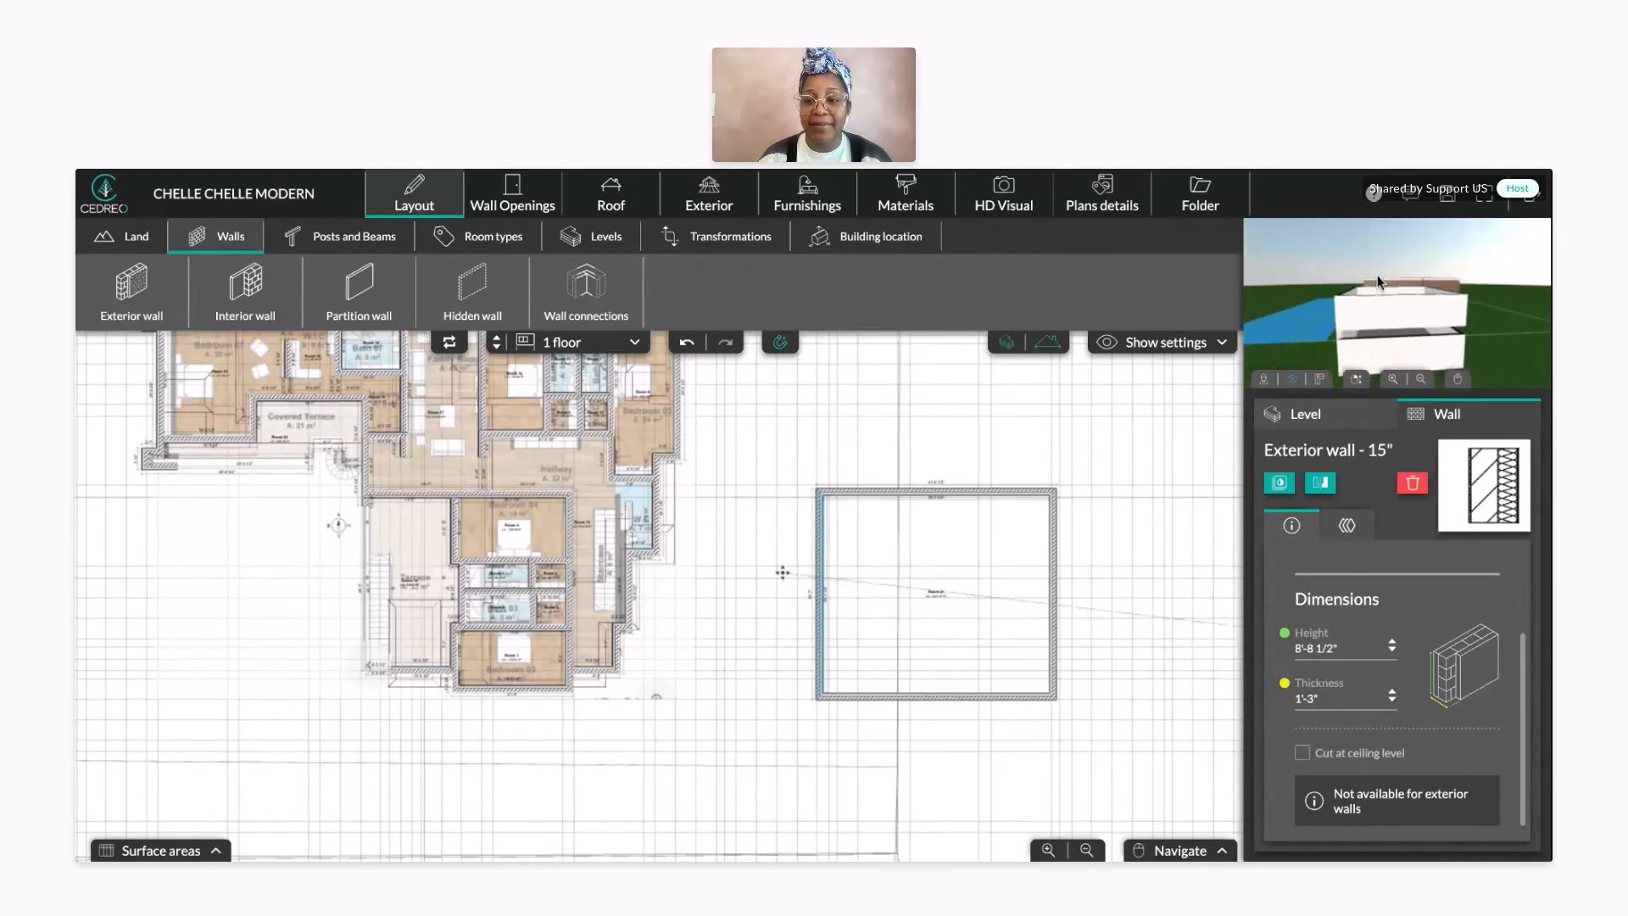
pyautogui.click(906, 196)
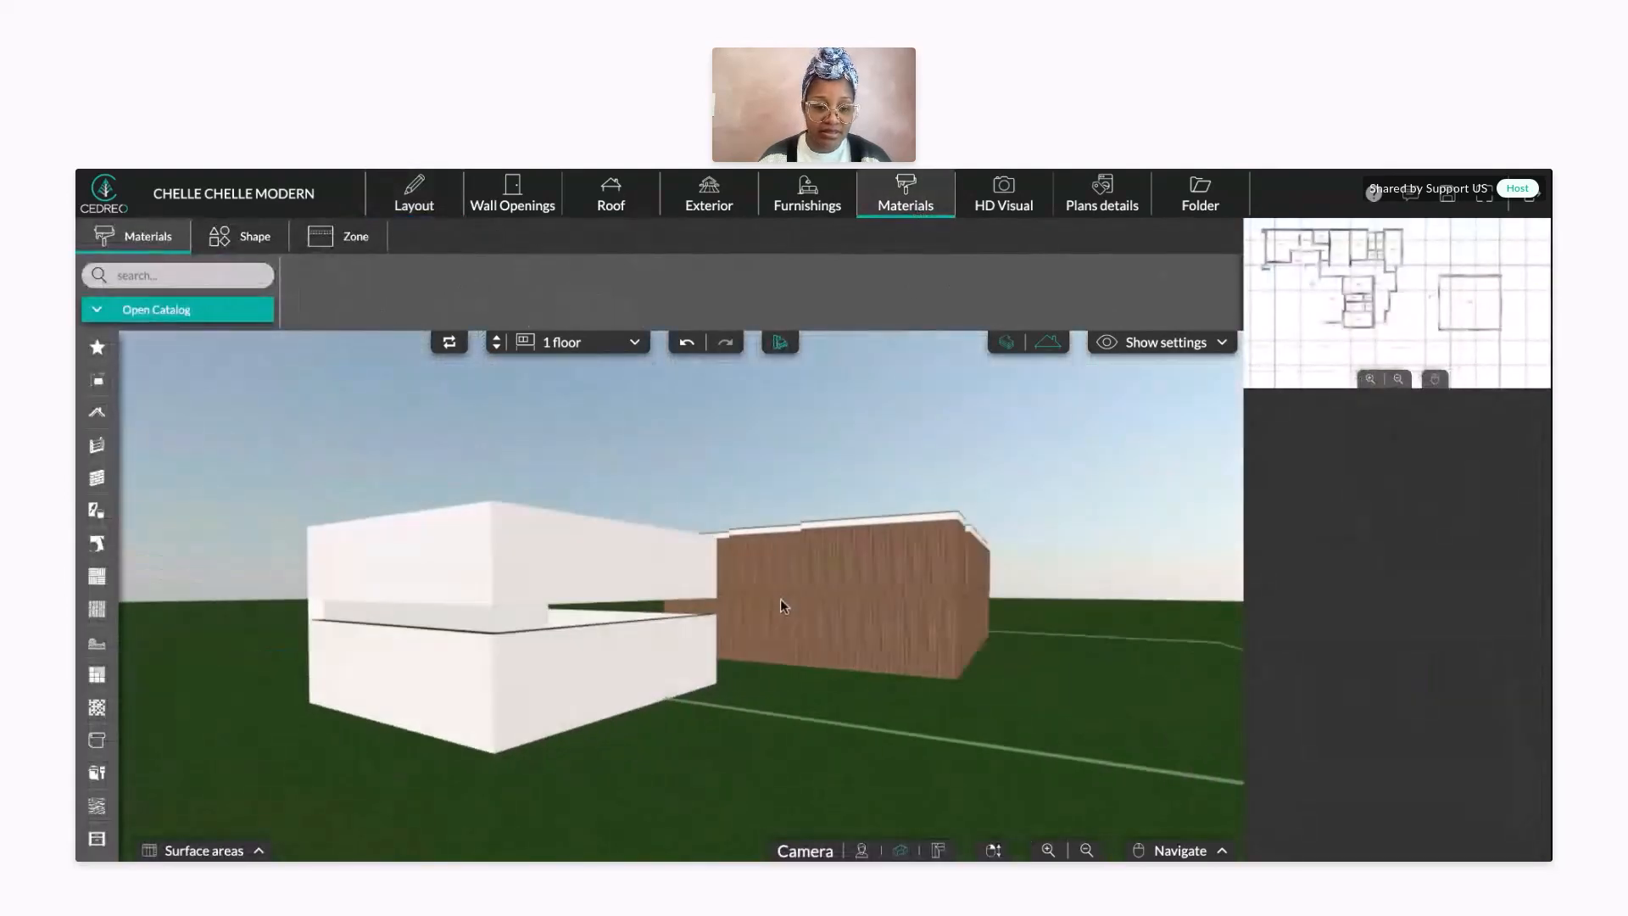
pyautogui.moveTo(780, 604); pyautogui.dragTo(606, 420)
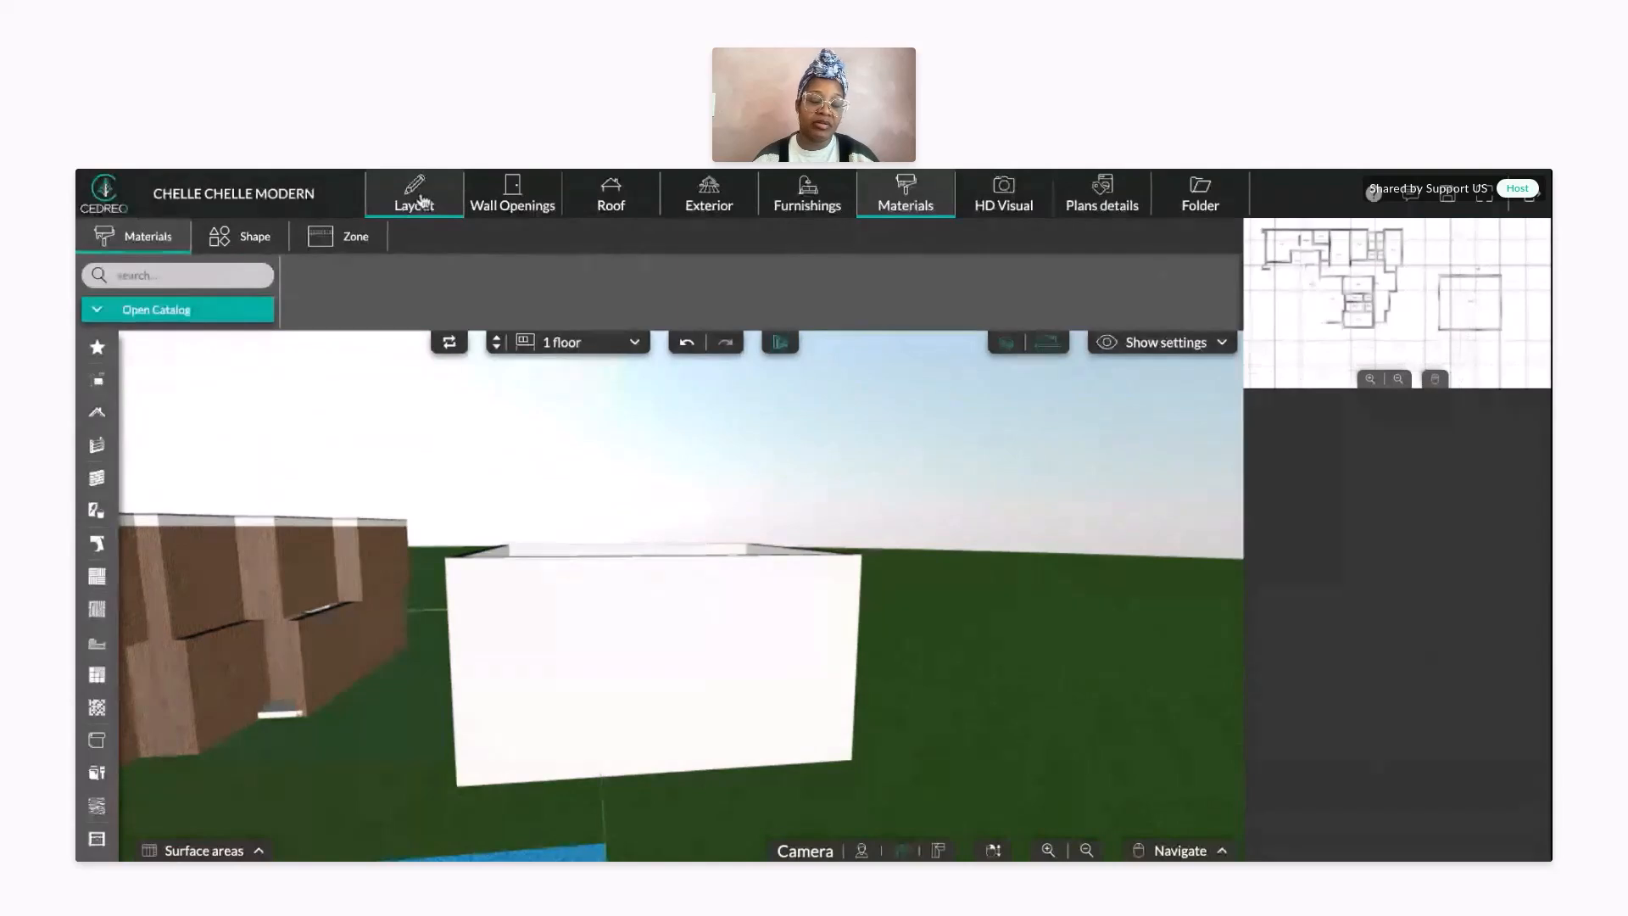
pyautogui.moveTo(784, 606); pyautogui.dragTo(819, 744)
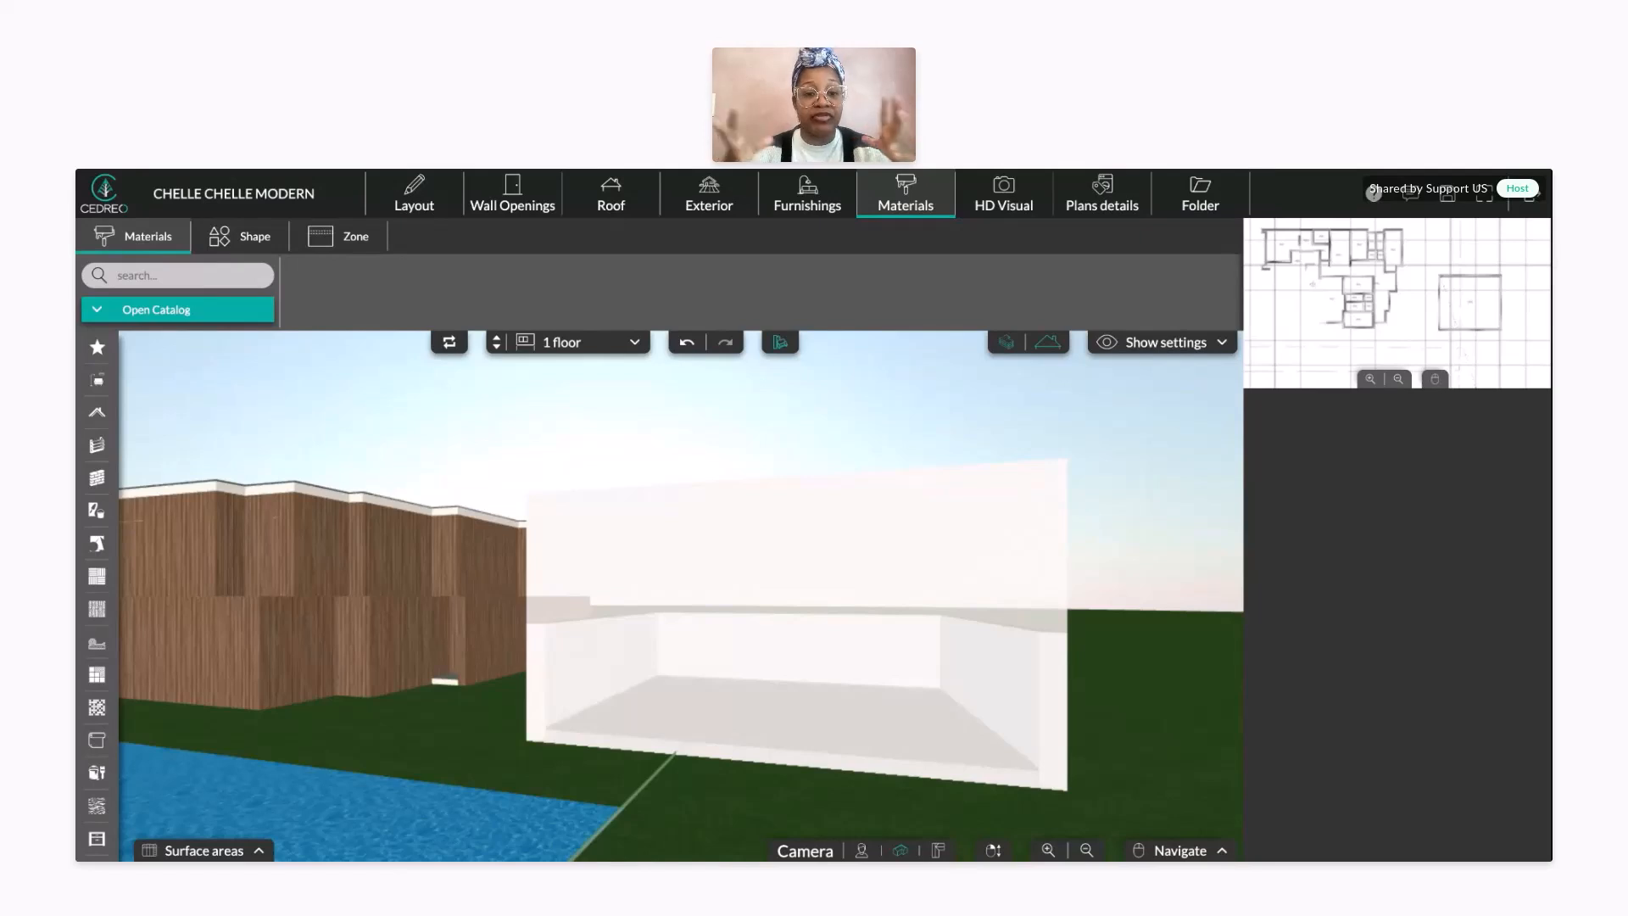
# - Delete the enclosure's four exterior walls on the 1 floor level
pyautogui.click(414, 195)
pyautogui.moveTo(725, 627); pyautogui.dragTo(584, 638)
pyautogui.click(854, 504)
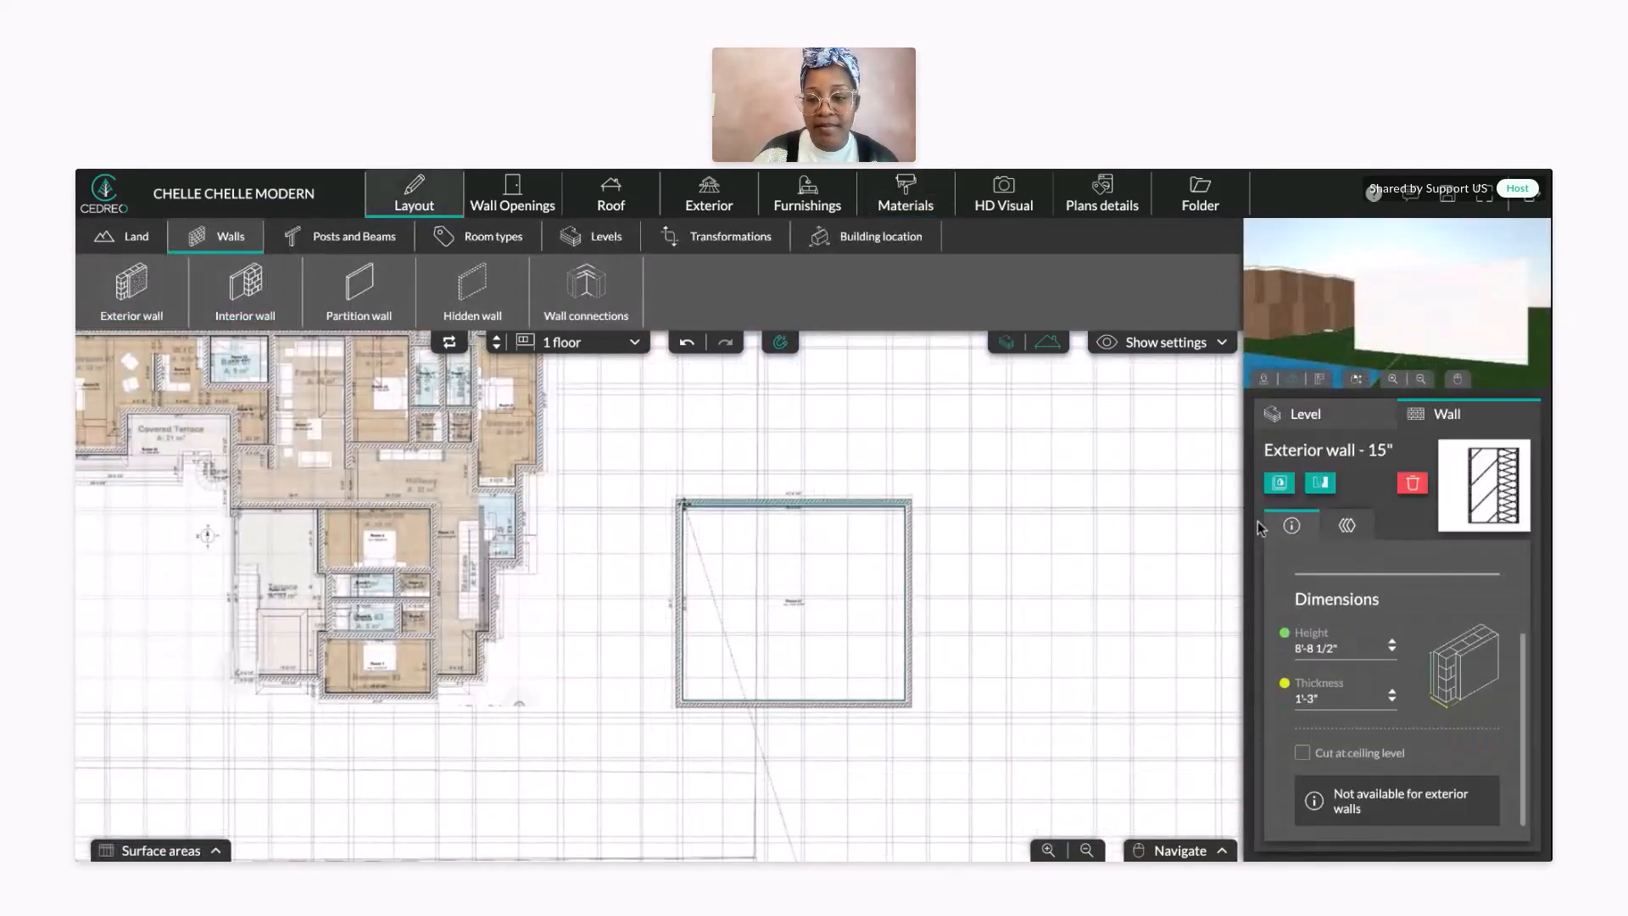
pyautogui.click(1410, 485)
pyautogui.click(905, 621)
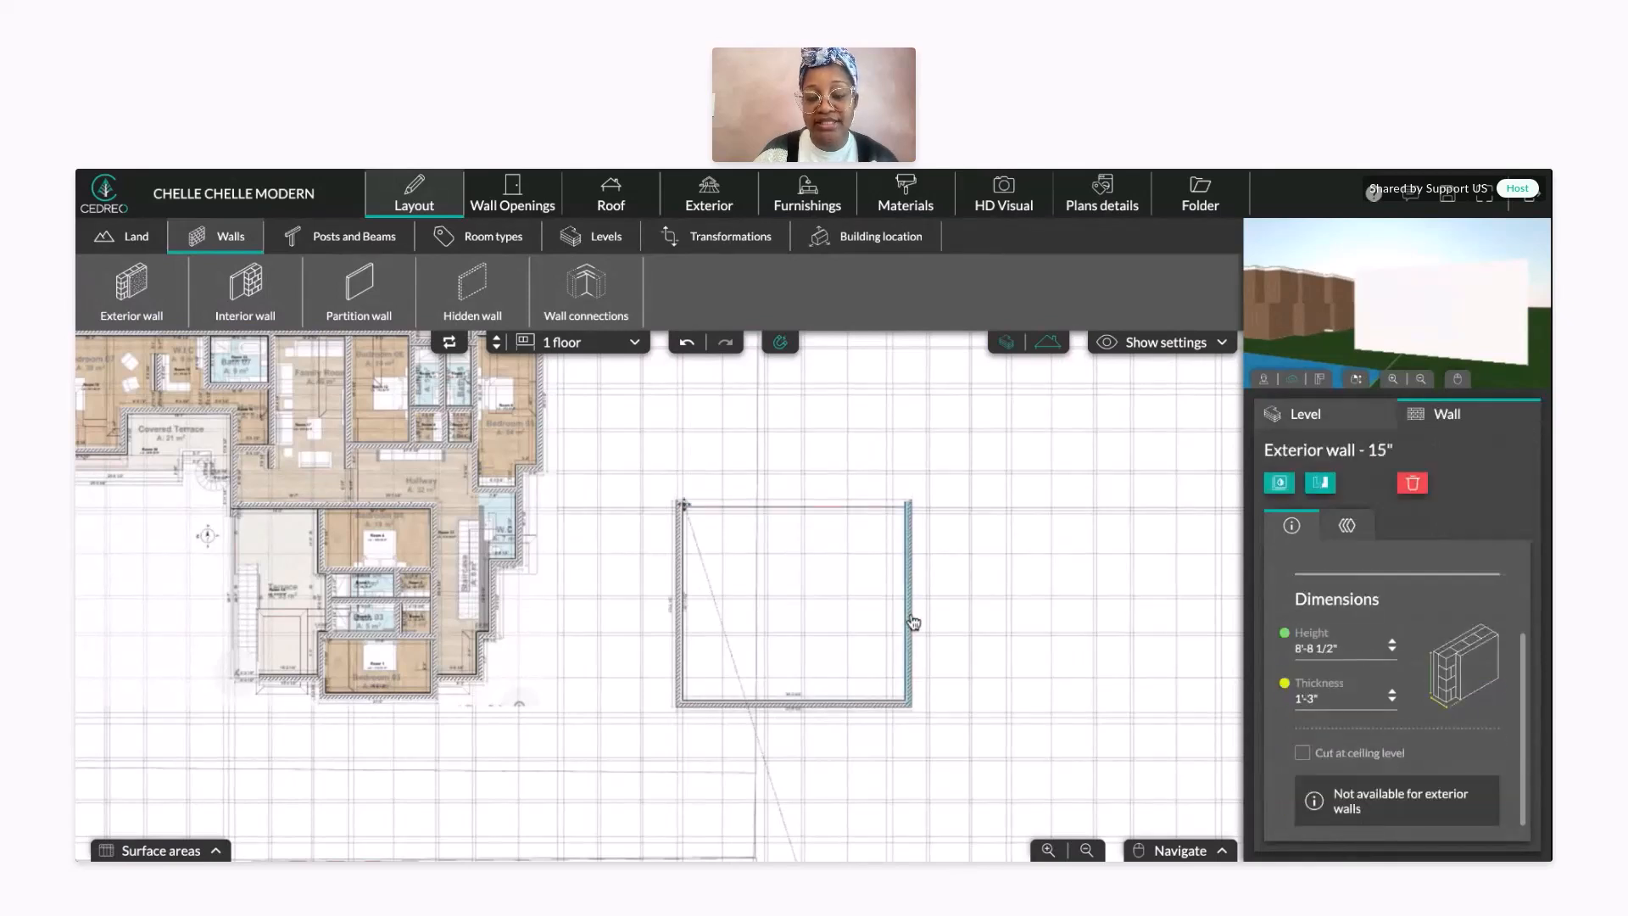
pyautogui.click(1412, 482)
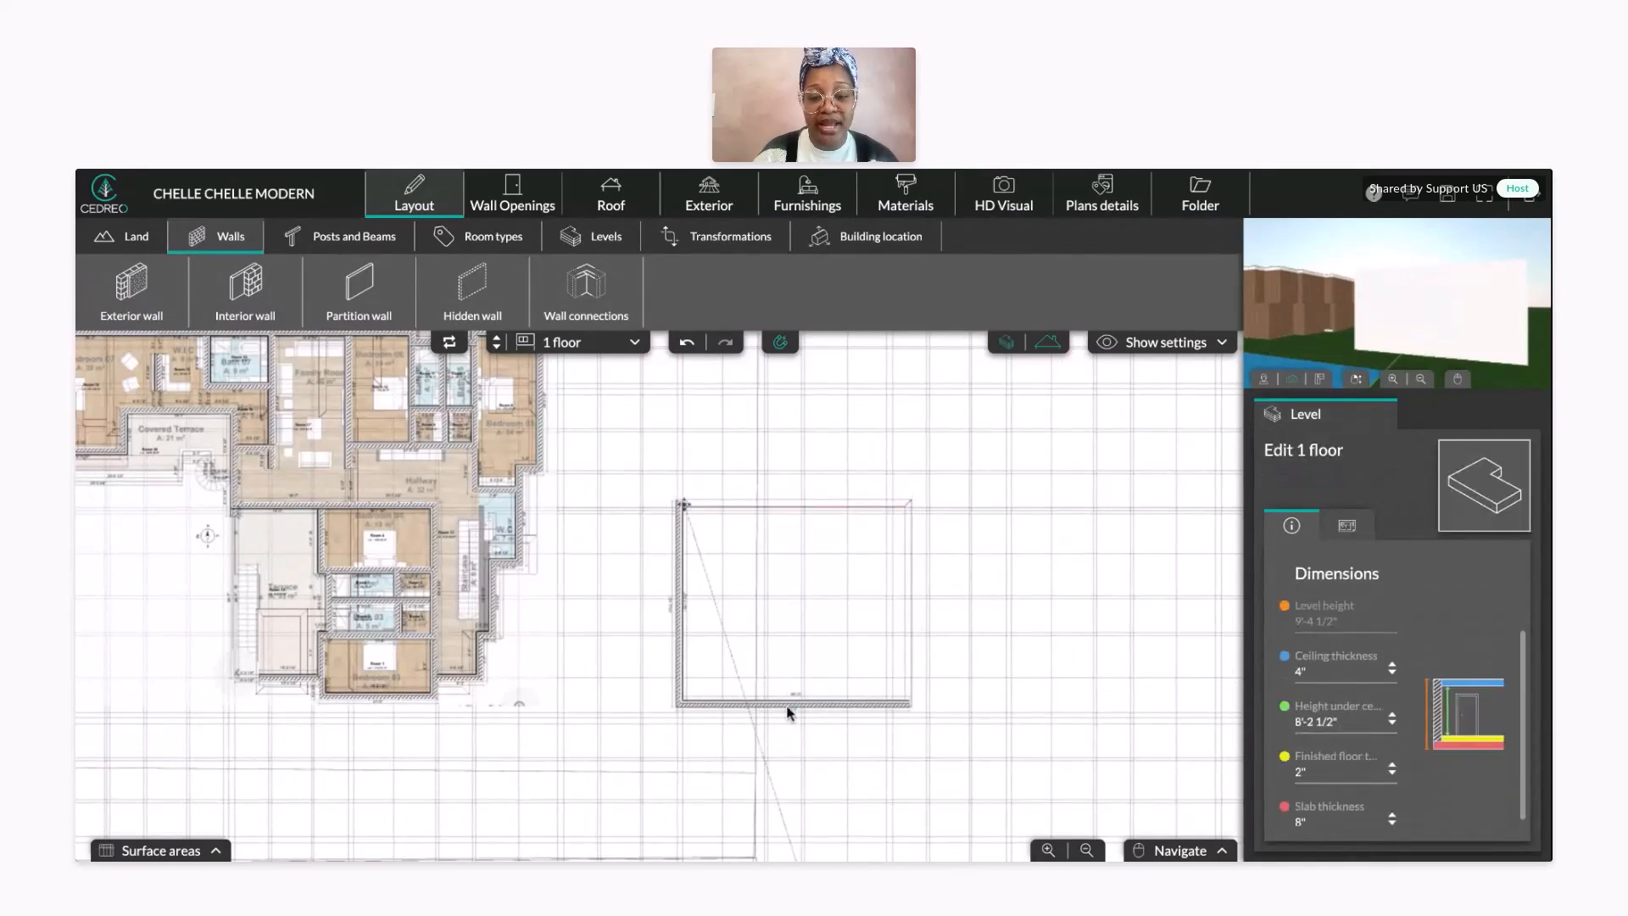
pyautogui.click(790, 704)
pyautogui.click(1412, 483)
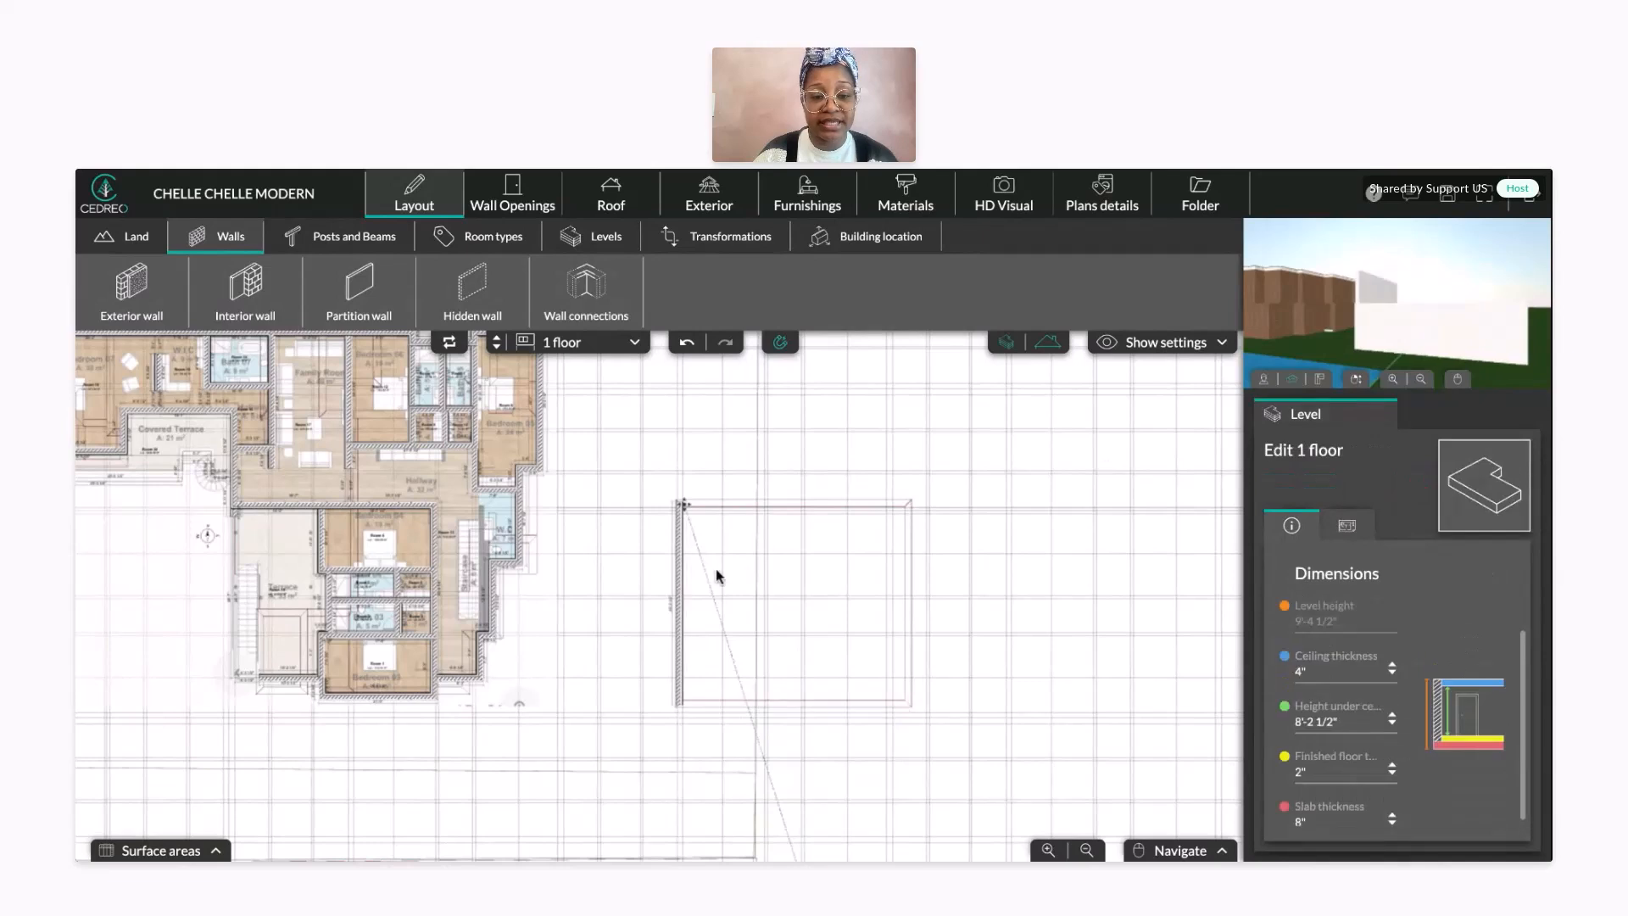
pyautogui.click(683, 587)
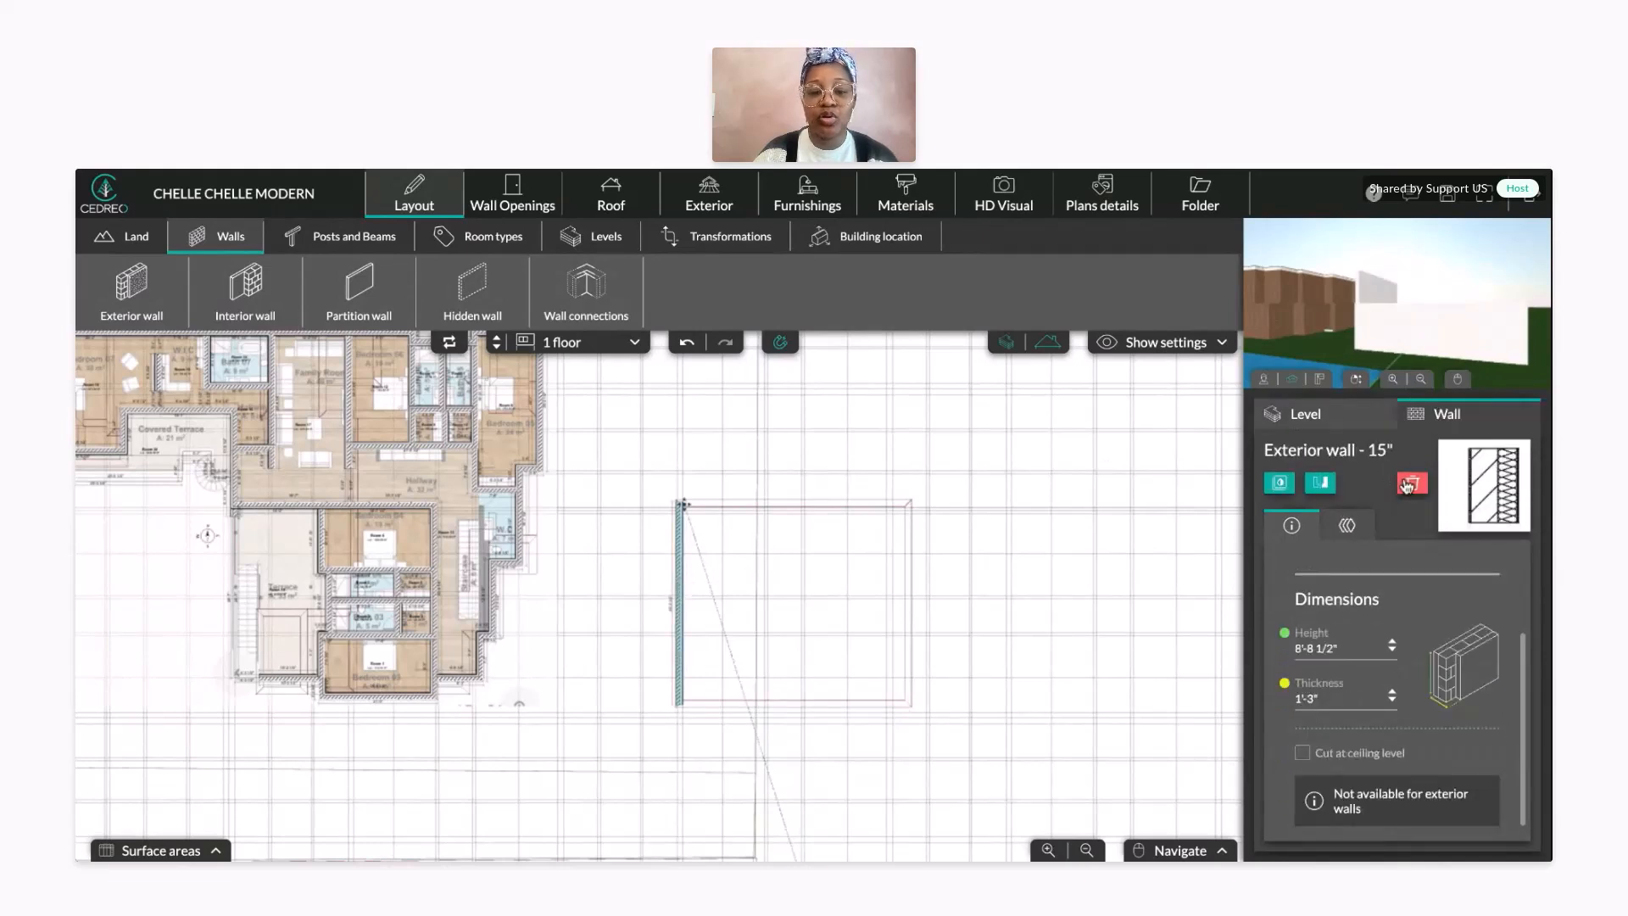
pyautogui.click(1411, 483)
# - Check the enclosure's upper and left wall heights on the Ground Floor and delete all four of its exterior walls
pyautogui.click(498, 348)
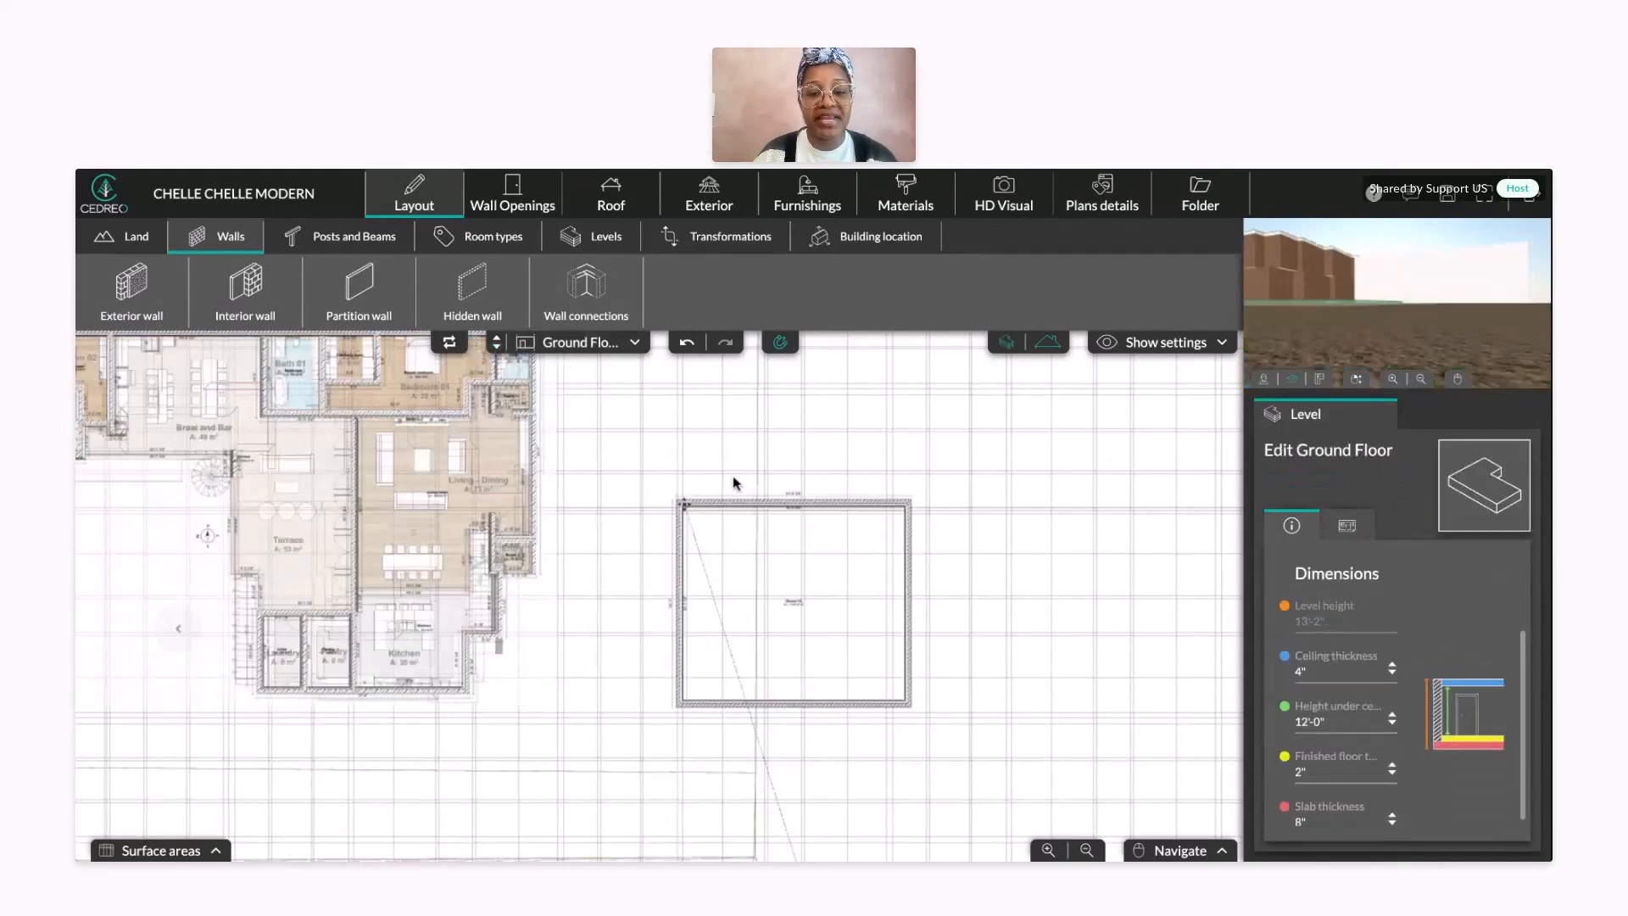
pyautogui.click(735, 503)
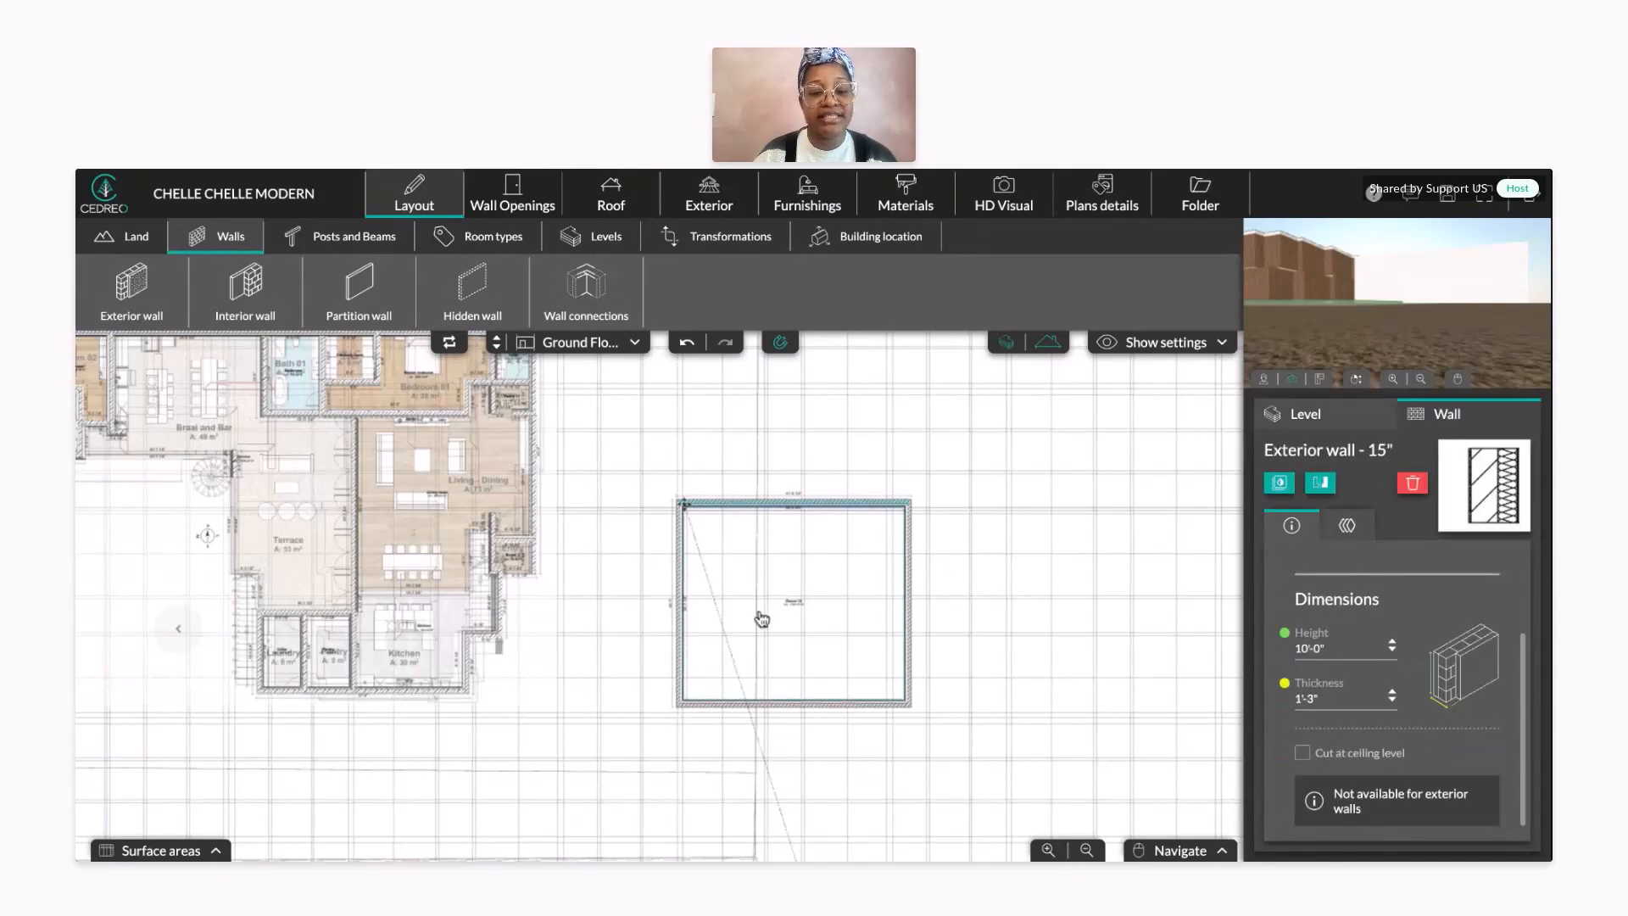
pyautogui.click(679, 624)
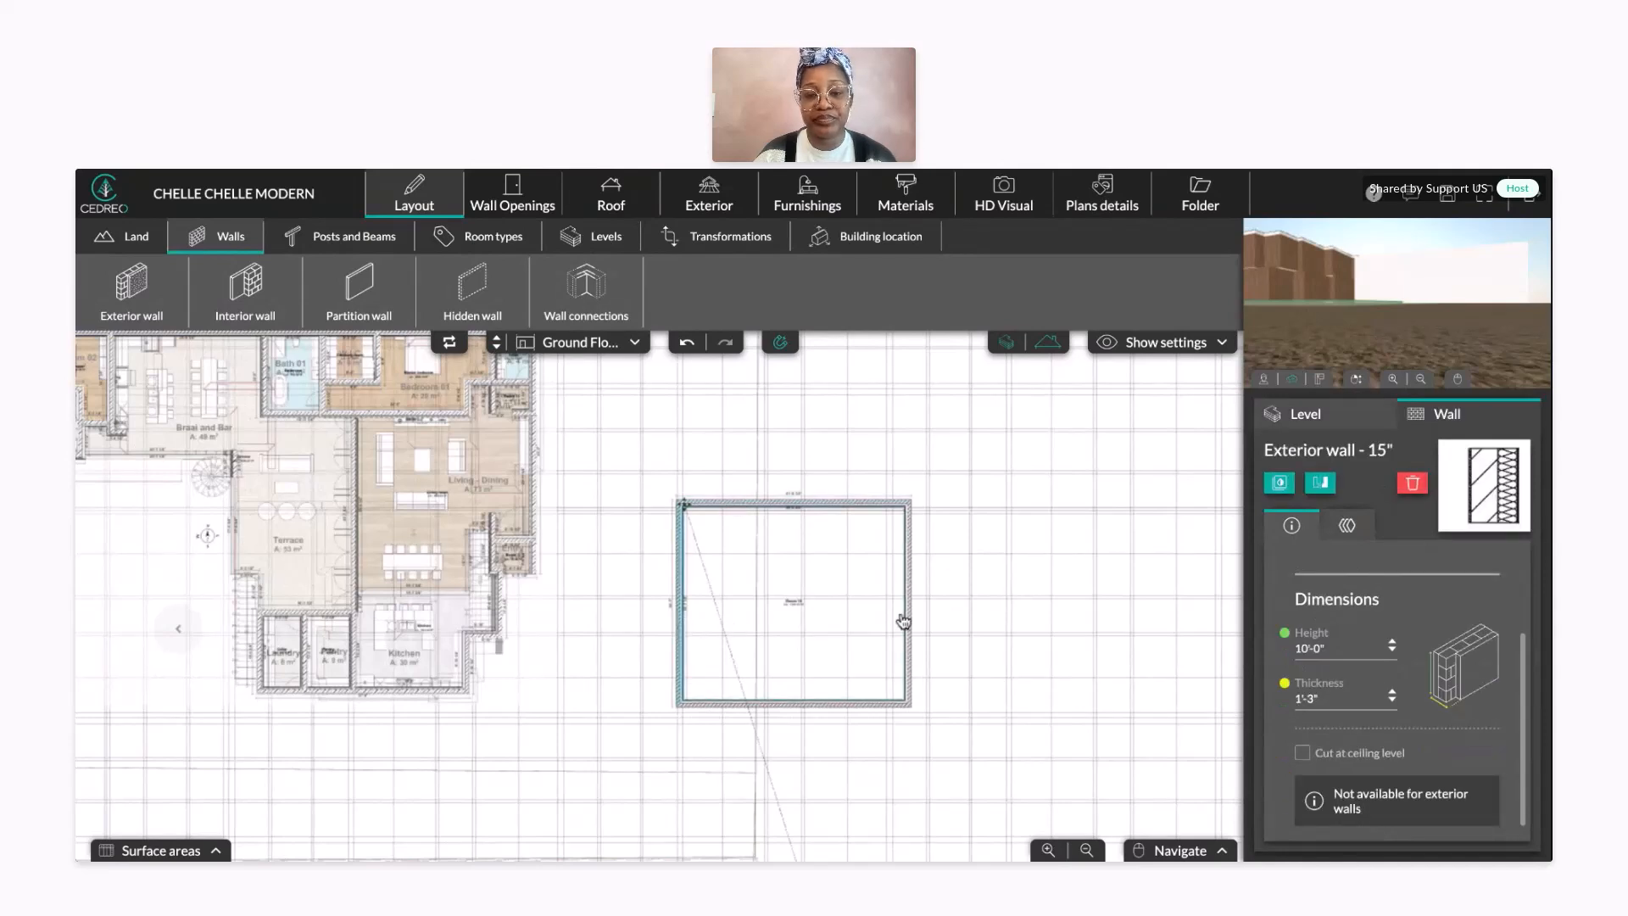
pyautogui.click(878, 505)
pyautogui.click(1411, 485)
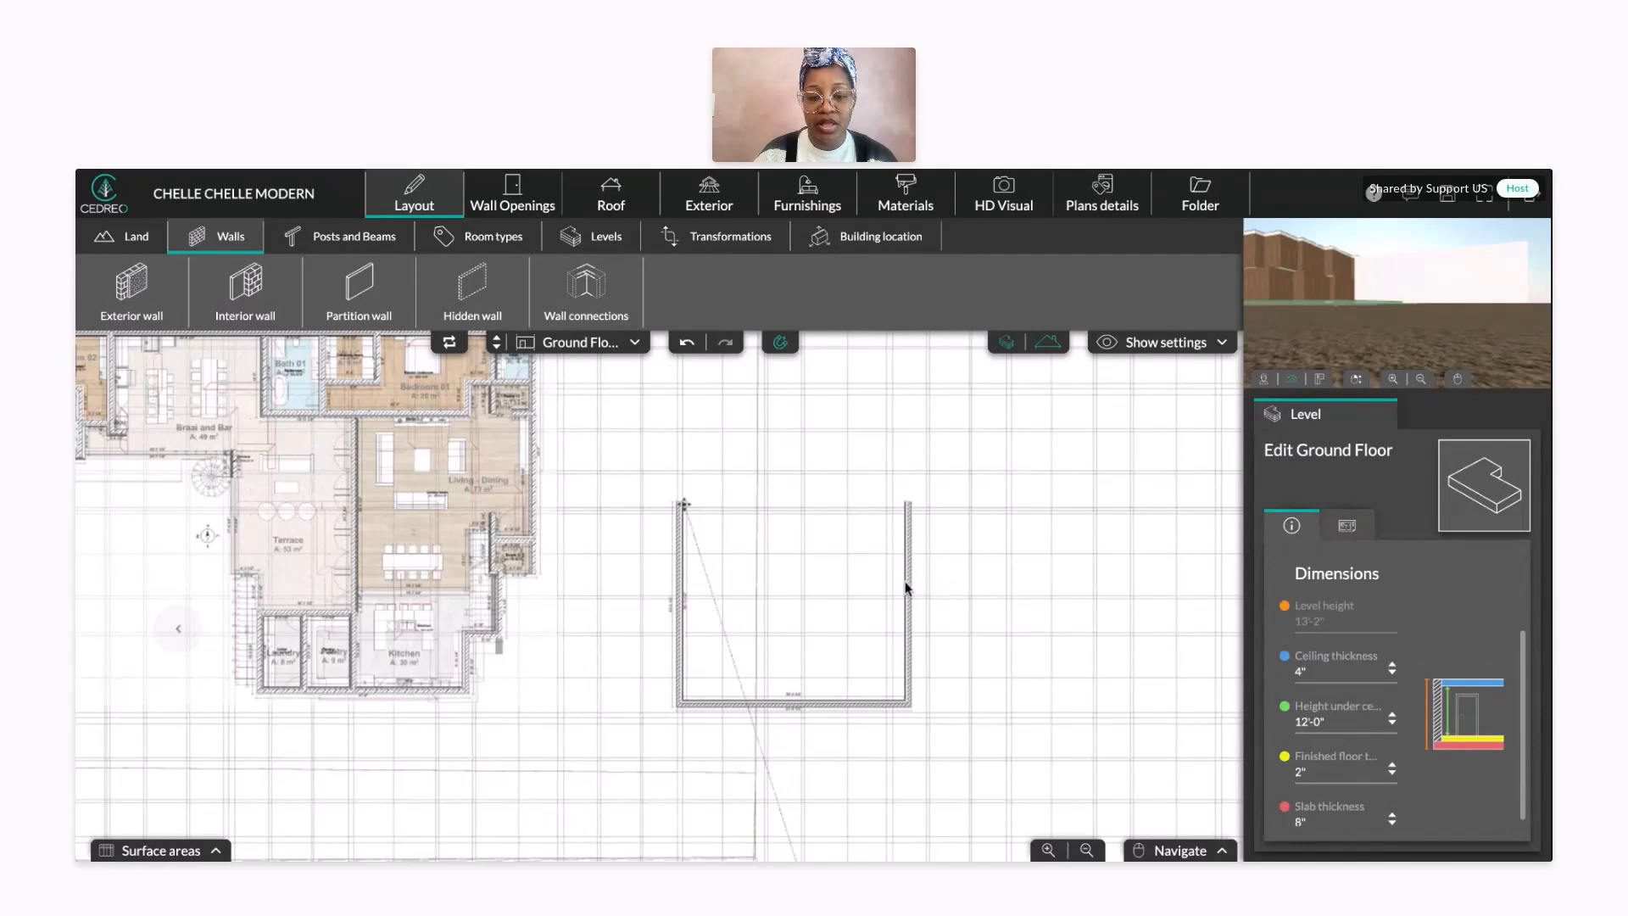
pyautogui.click(907, 583)
pyautogui.click(1411, 483)
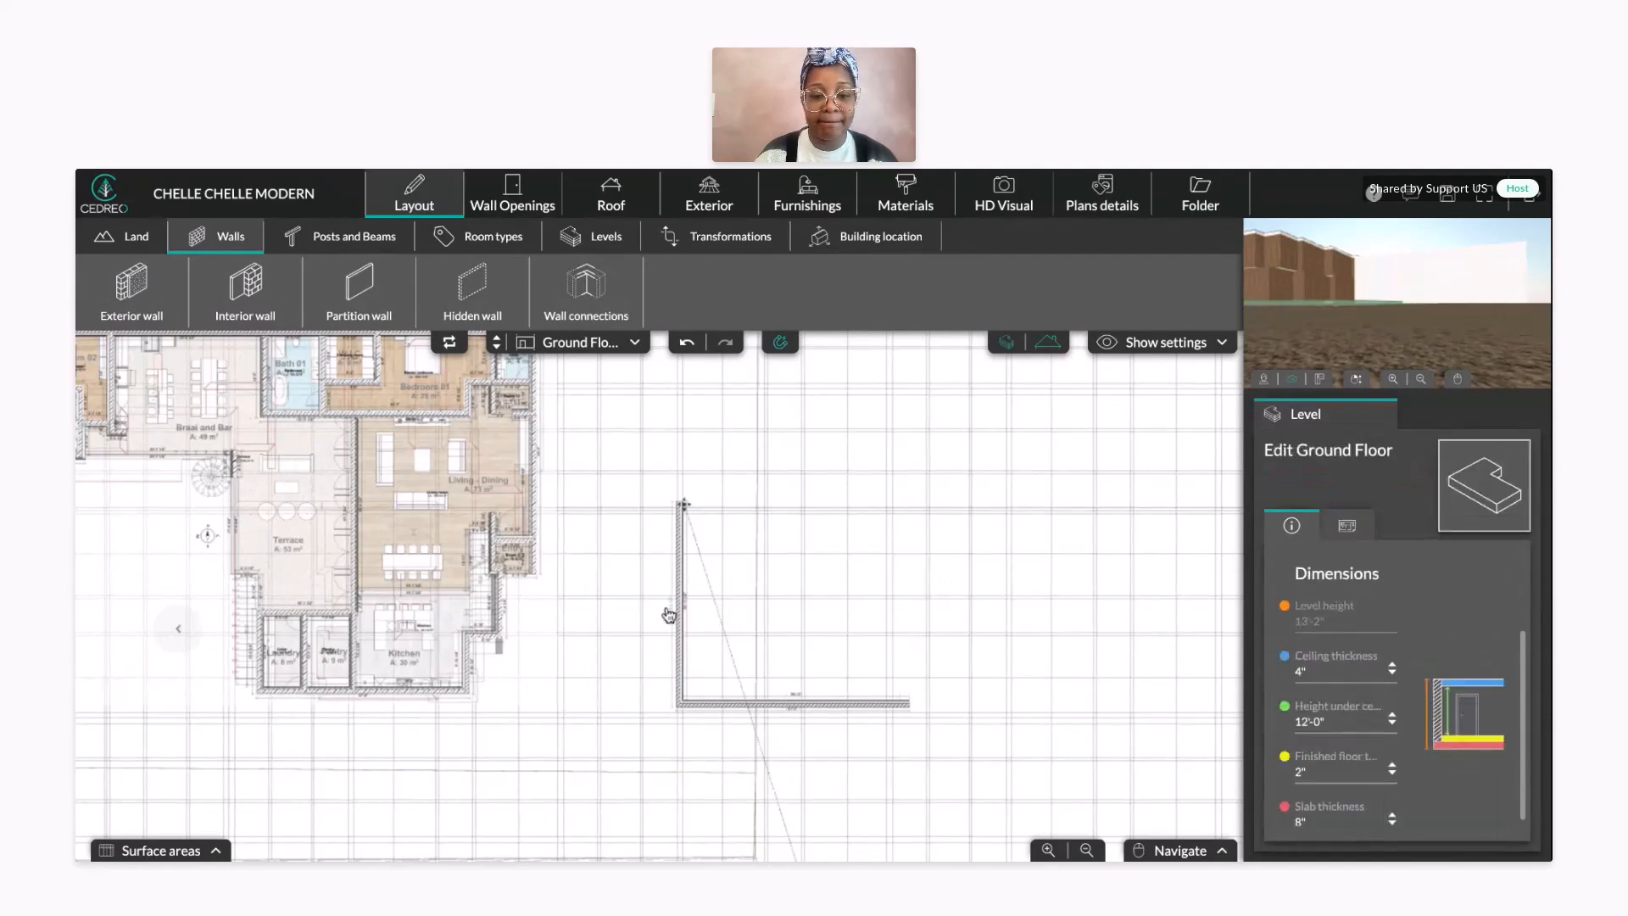
pyautogui.click(679, 615)
pyautogui.click(1412, 483)
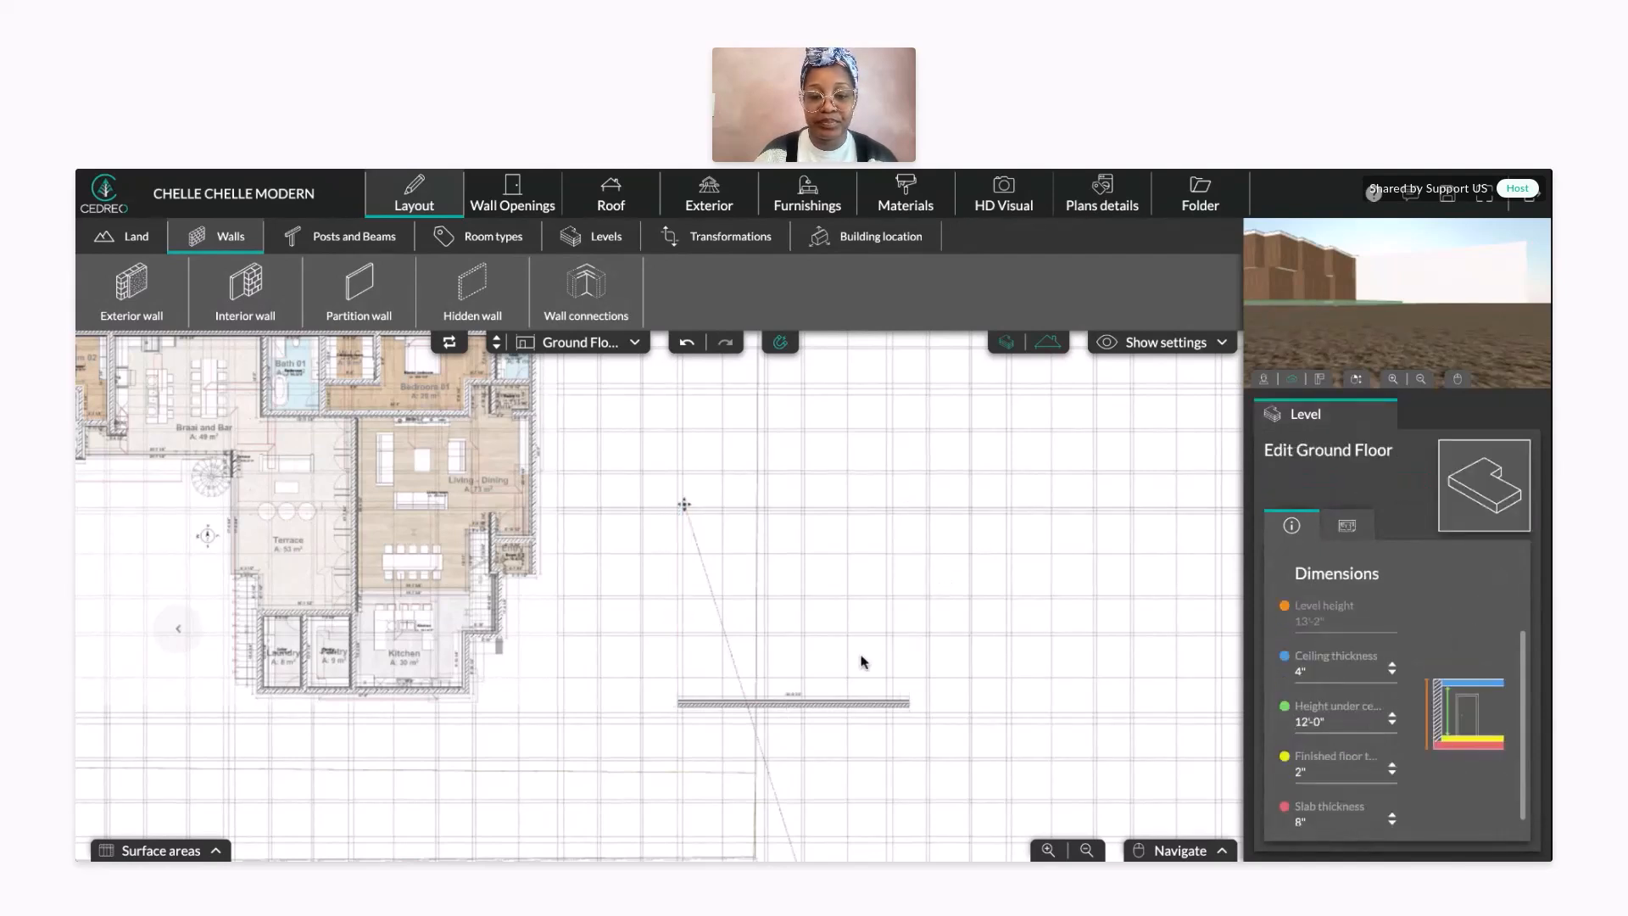
pyautogui.click(861, 703)
pyautogui.click(1412, 483)
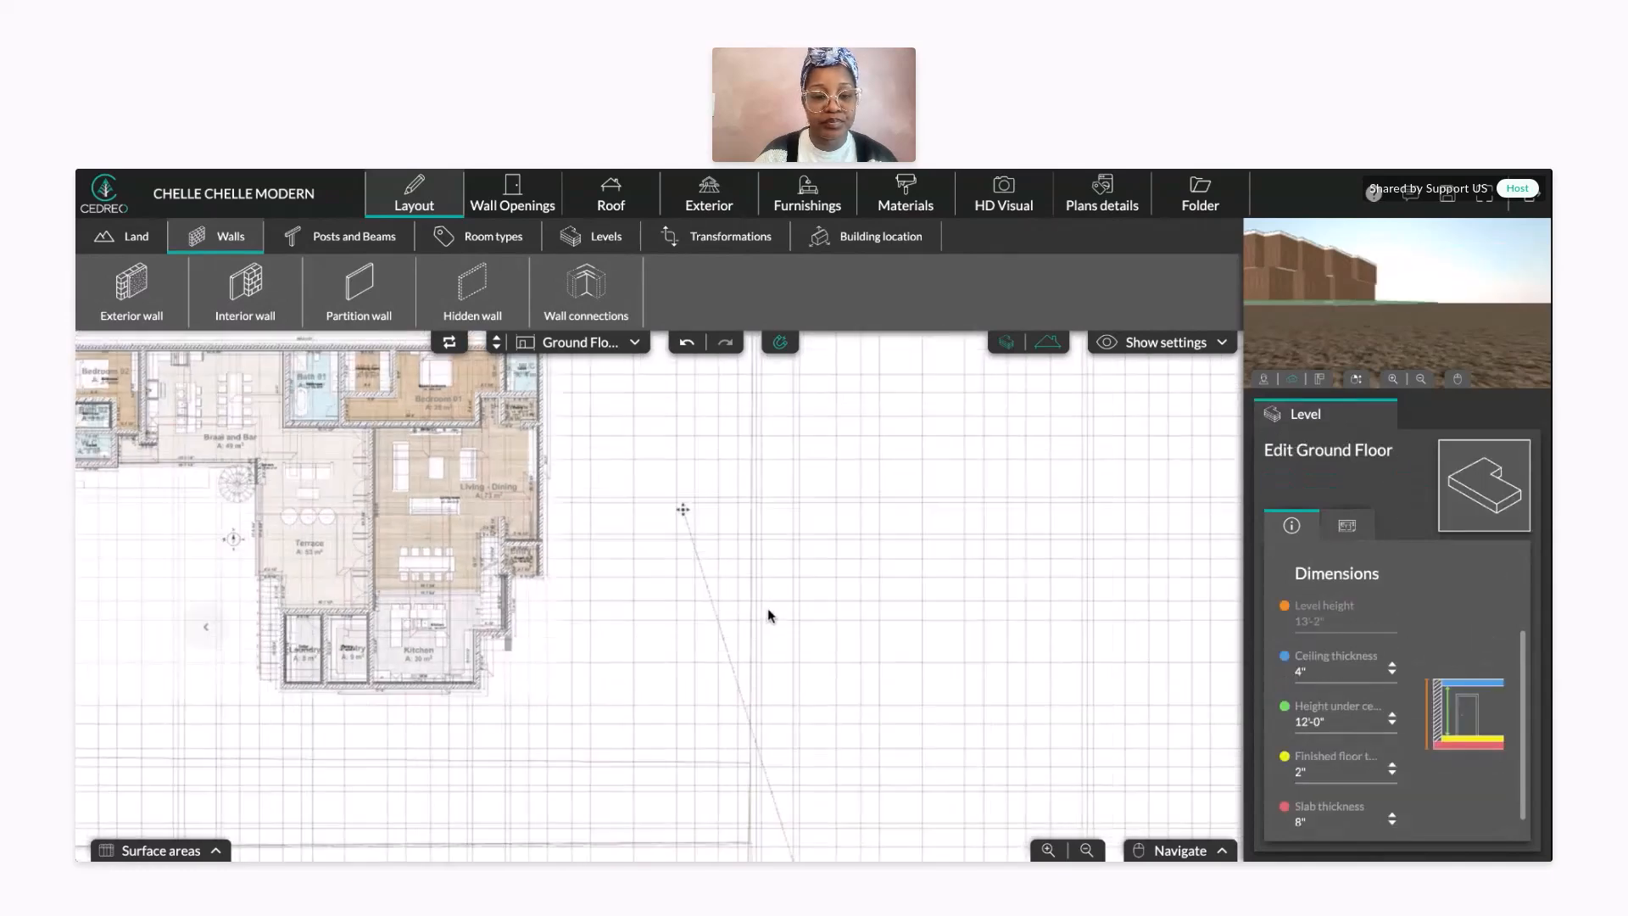
pyautogui.moveTo(766, 618); pyautogui.dragTo(694, 571)
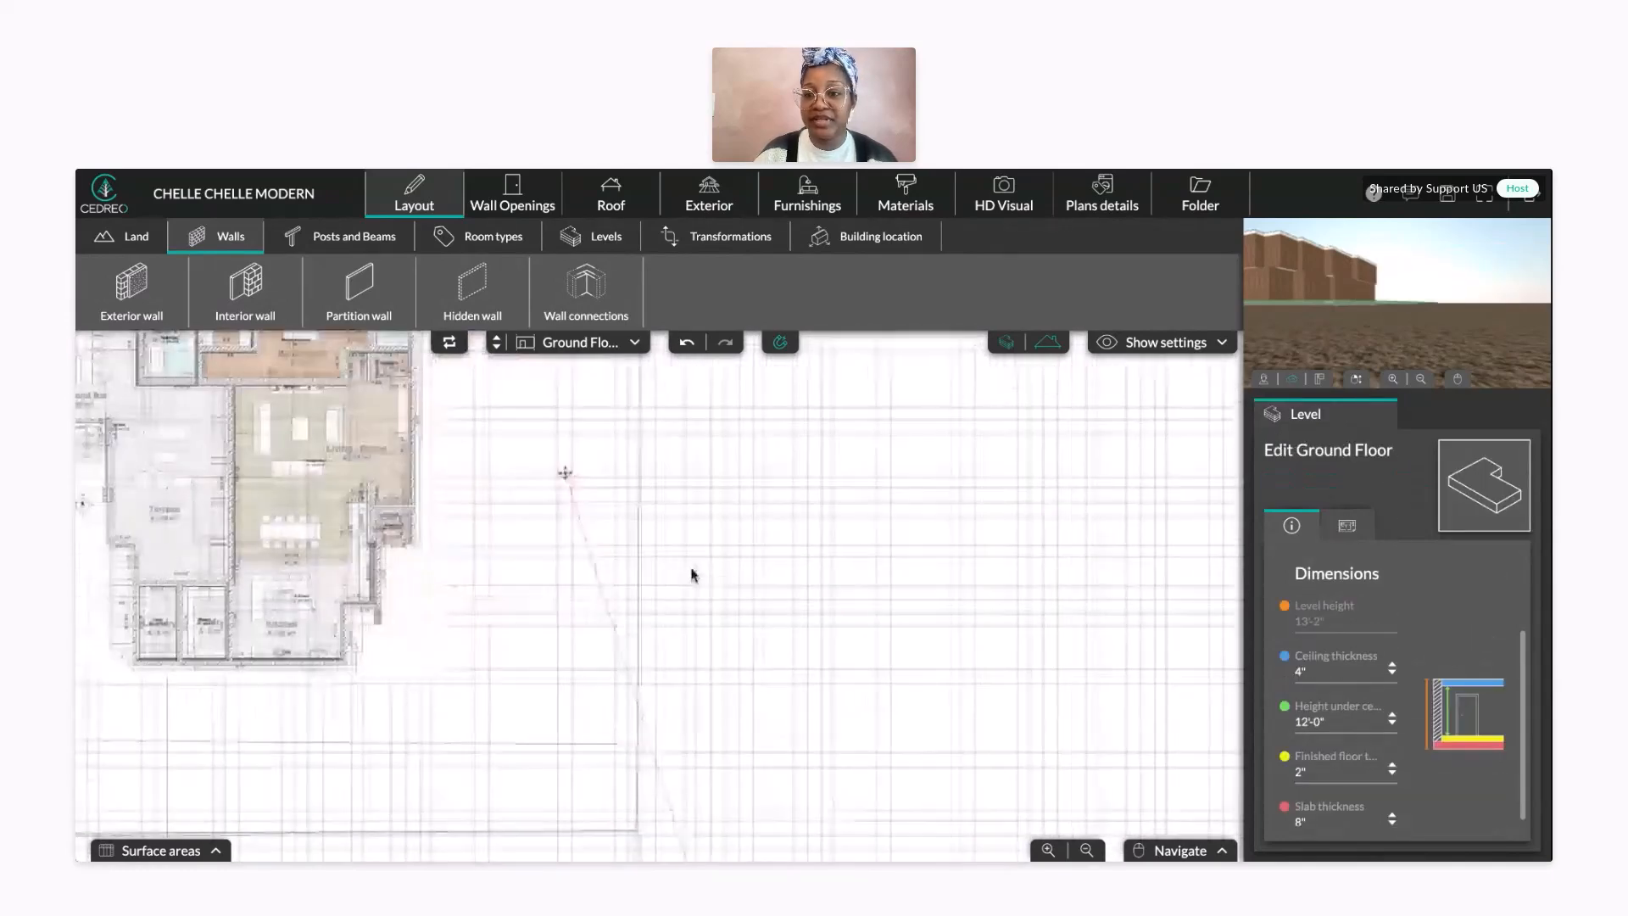
# - Draw four 15" exterior walls on the Ground Floor forming a closed rectangular enclosure in the open area beside the house
pyautogui.moveTo(1425, 363)
pyautogui.mouseDown()
pyautogui.moveTo(1382, 308)
pyautogui.moveTo(1328, 289)
pyautogui.mouseUp()
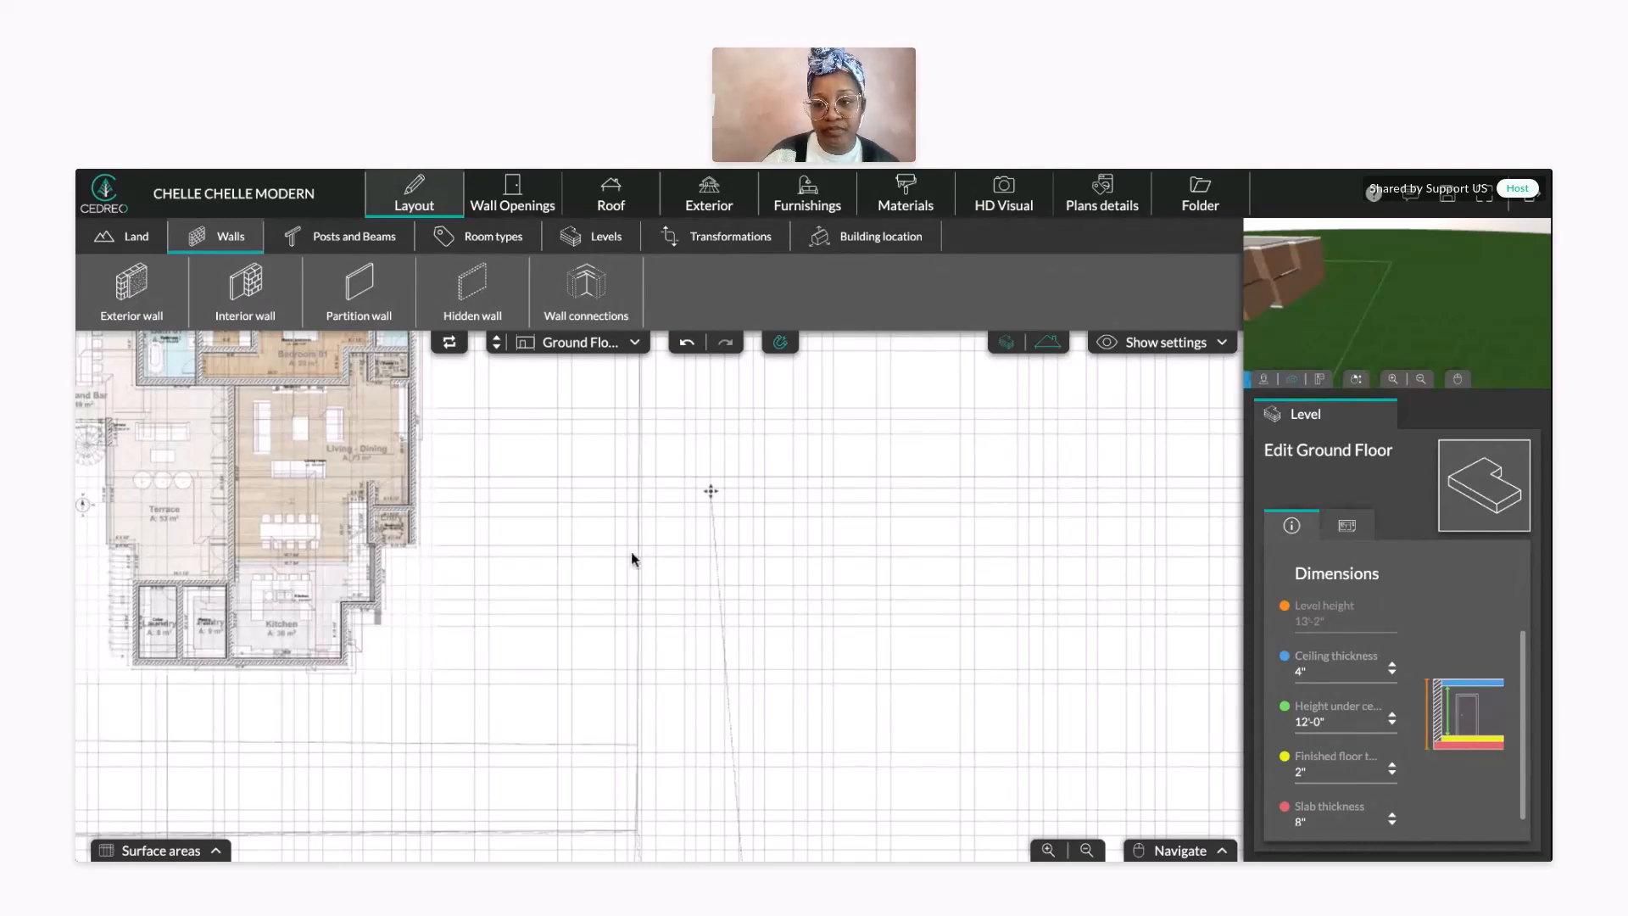
pyautogui.moveTo(1369, 315)
pyautogui.mouseDown()
pyautogui.moveTo(1337, 302)
pyautogui.moveTo(1380, 299)
pyautogui.moveTo(1336, 278)
pyautogui.moveTo(1310, 288)
pyautogui.mouseUp()
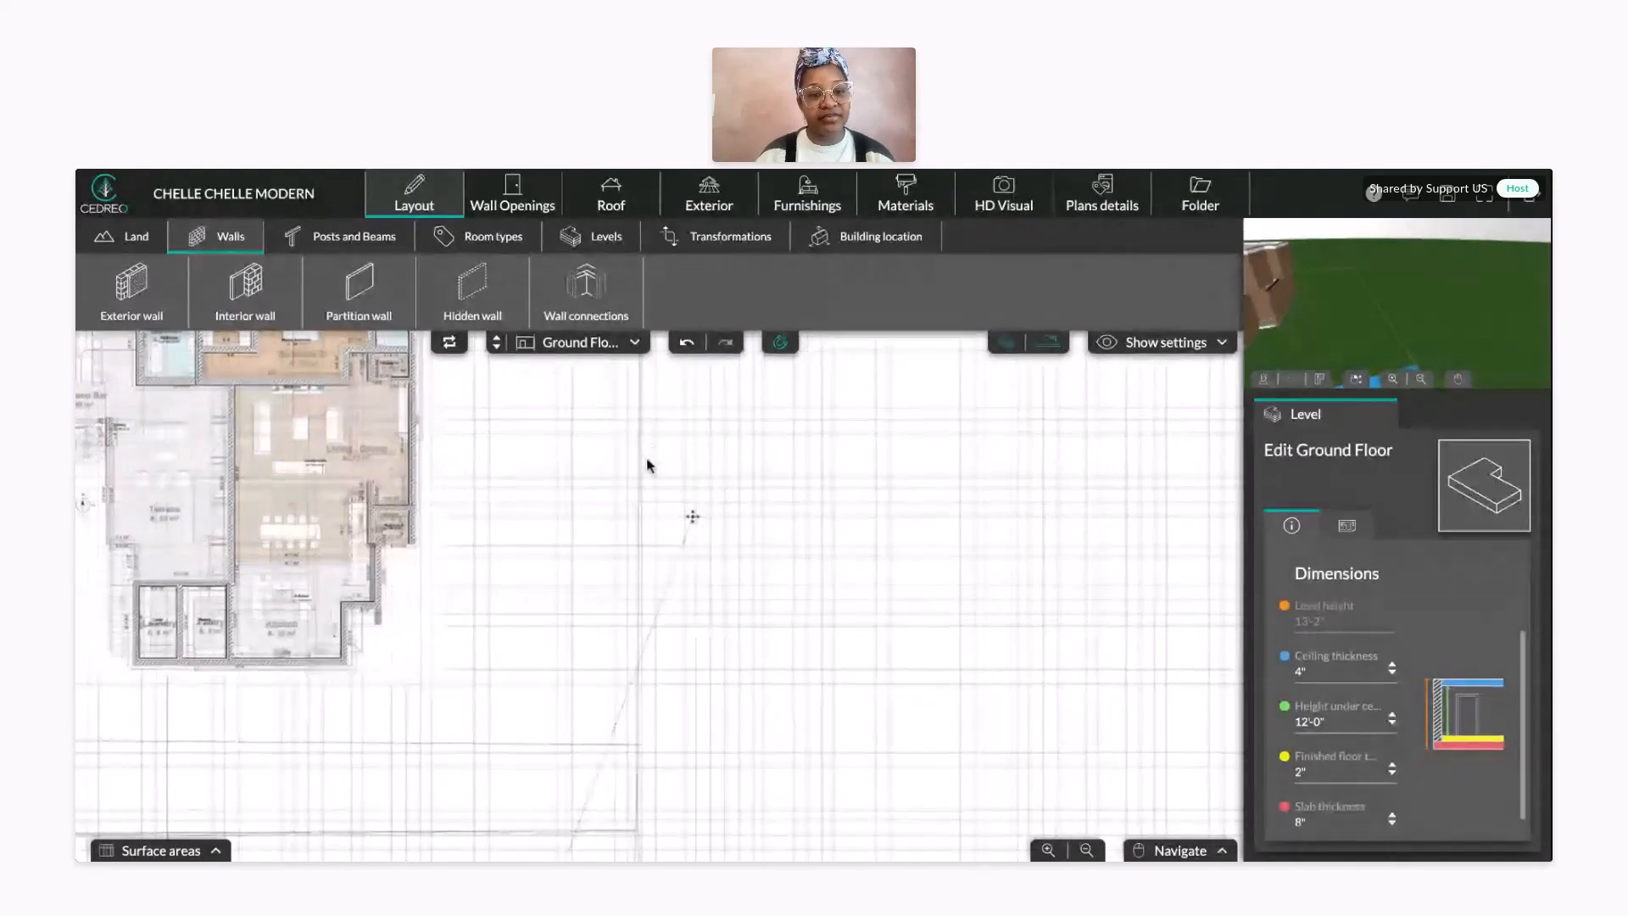
pyautogui.click(131, 288)
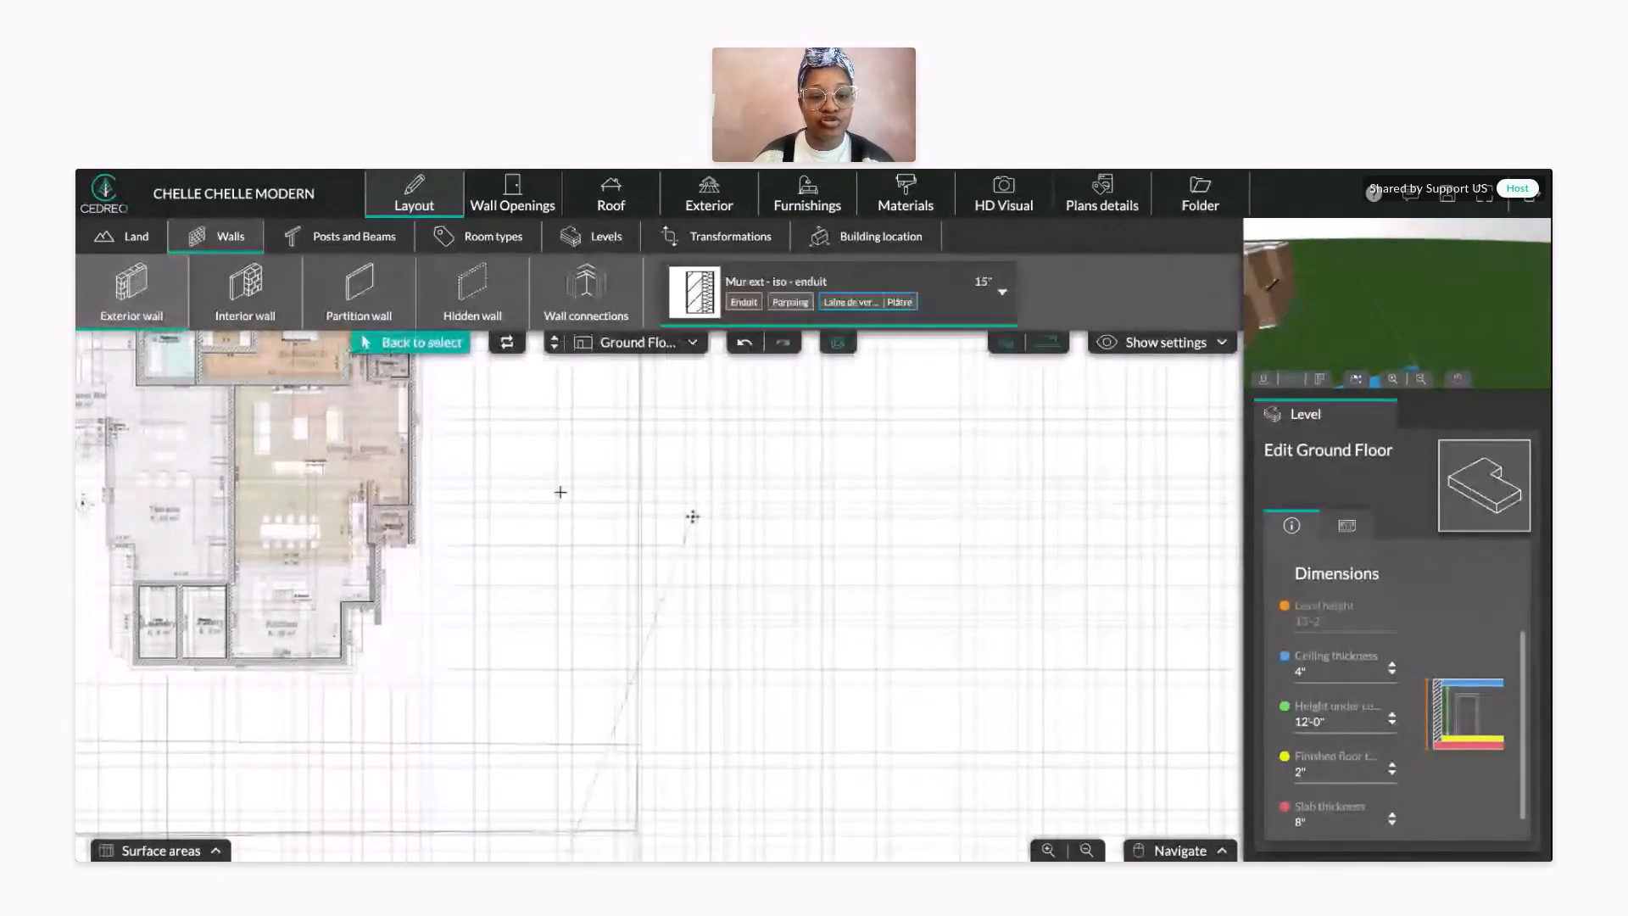
pyautogui.click(608, 479)
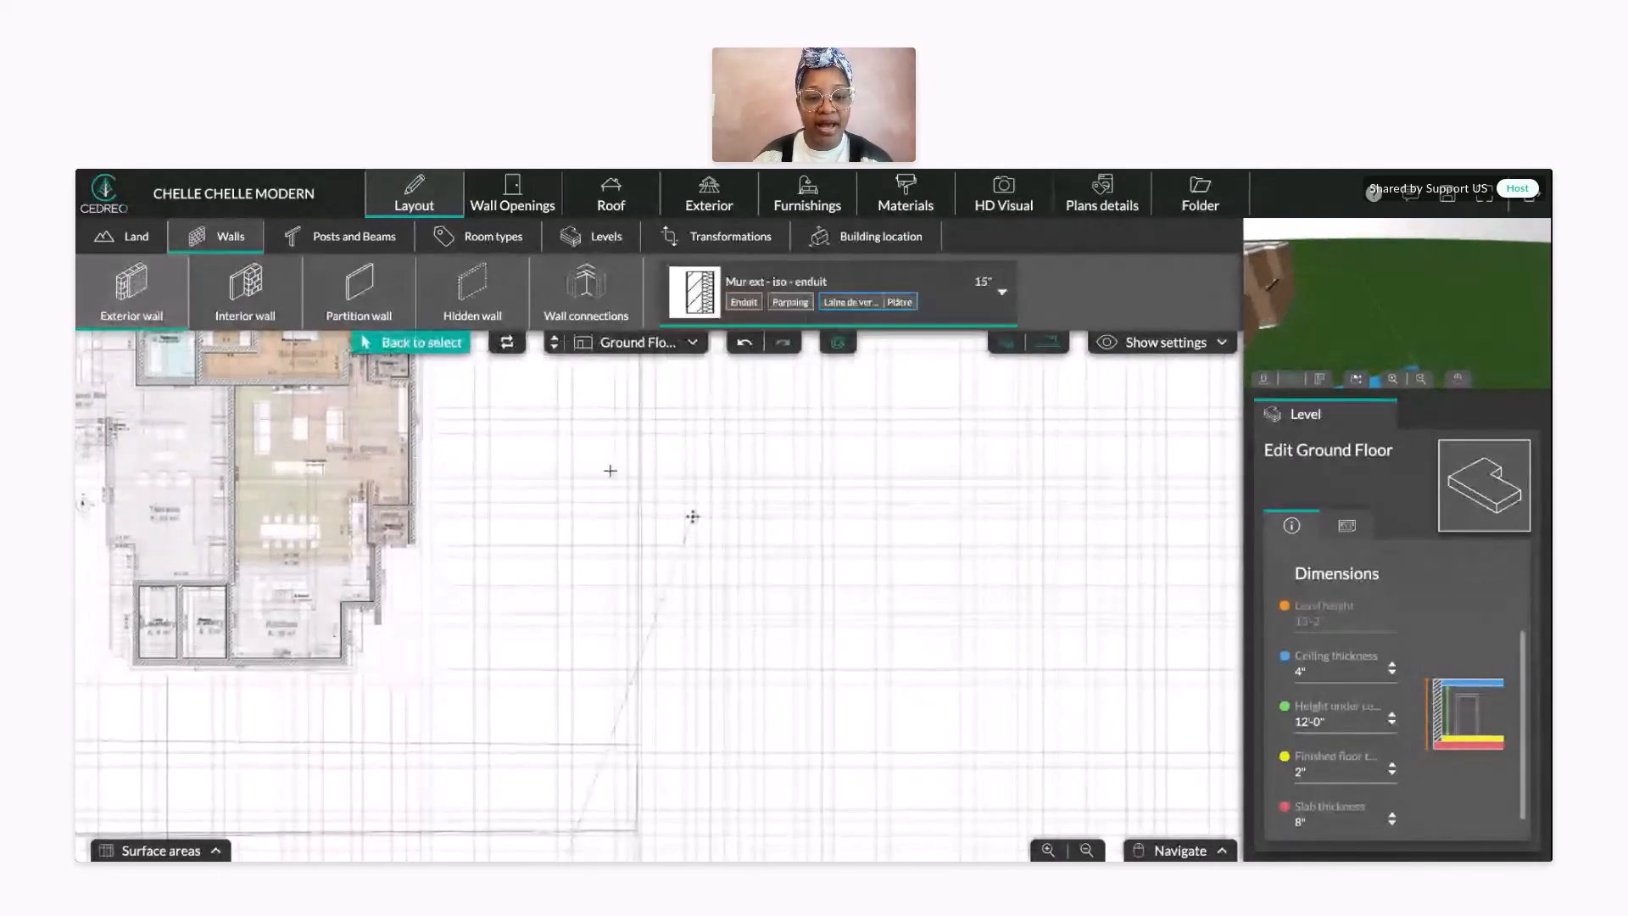
pyautogui.click(954, 481)
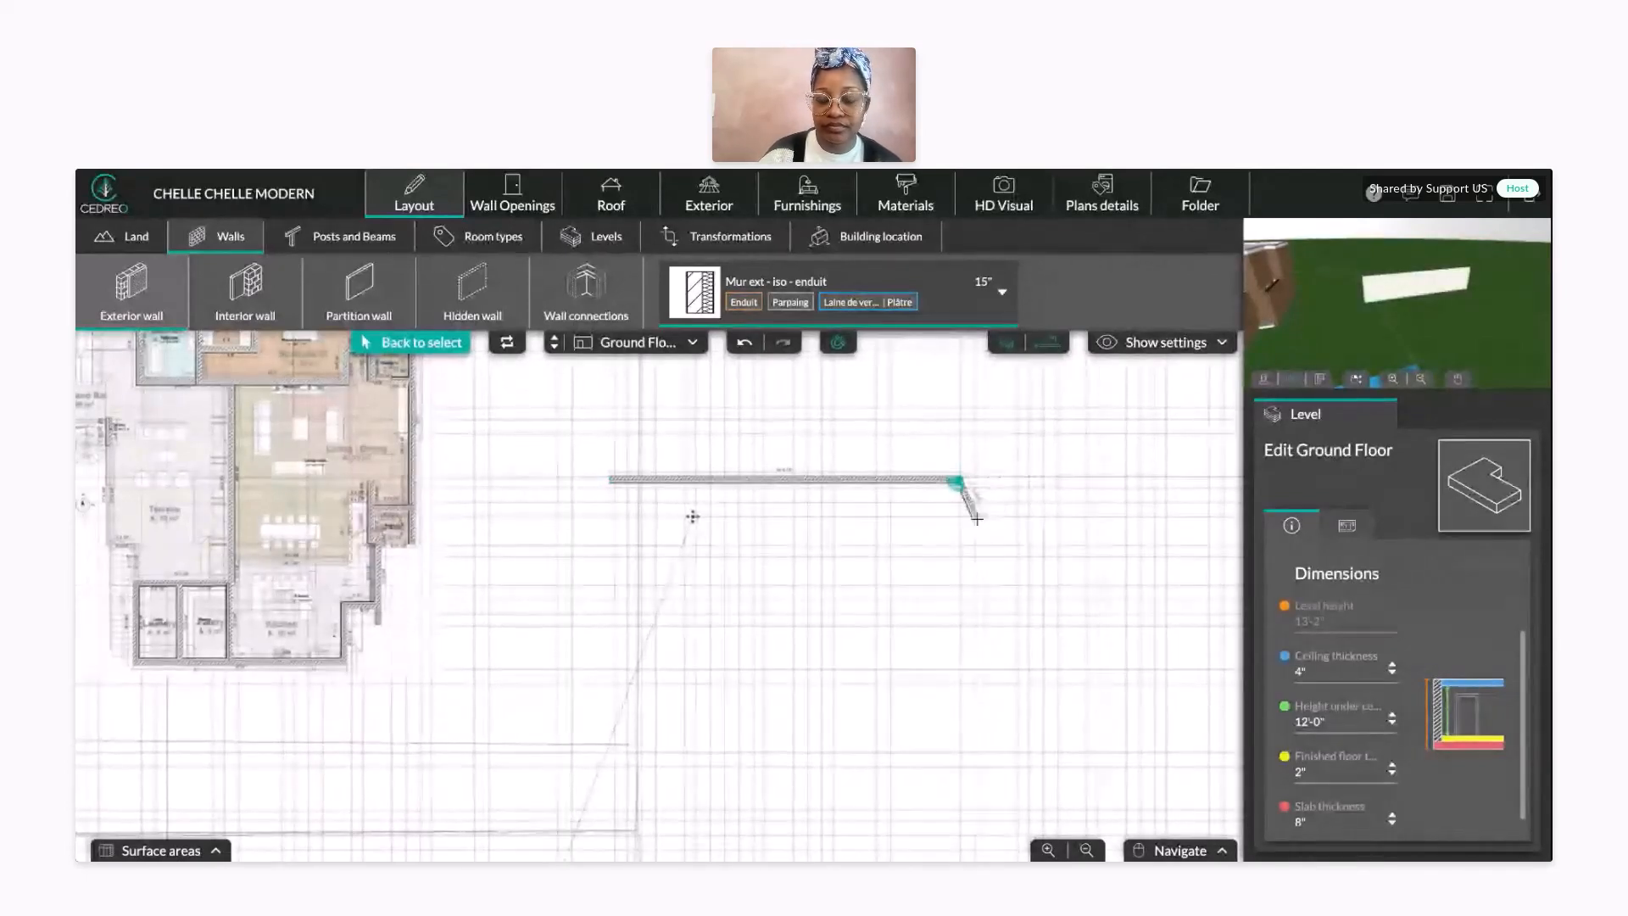
pyautogui.click(959, 687)
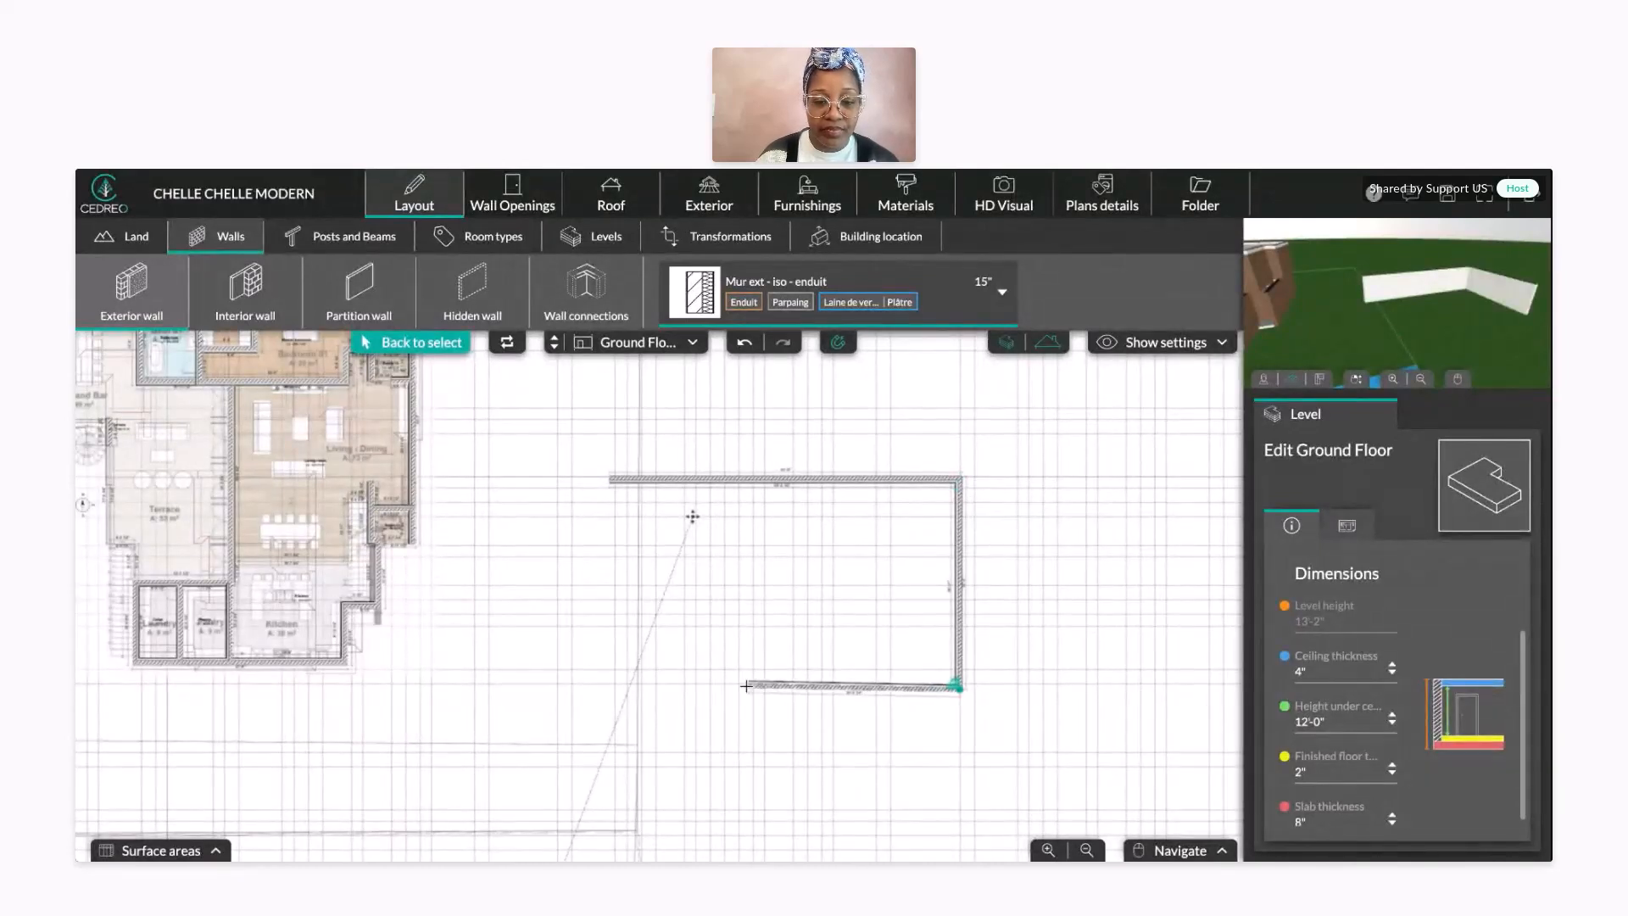
pyautogui.click(608, 684)
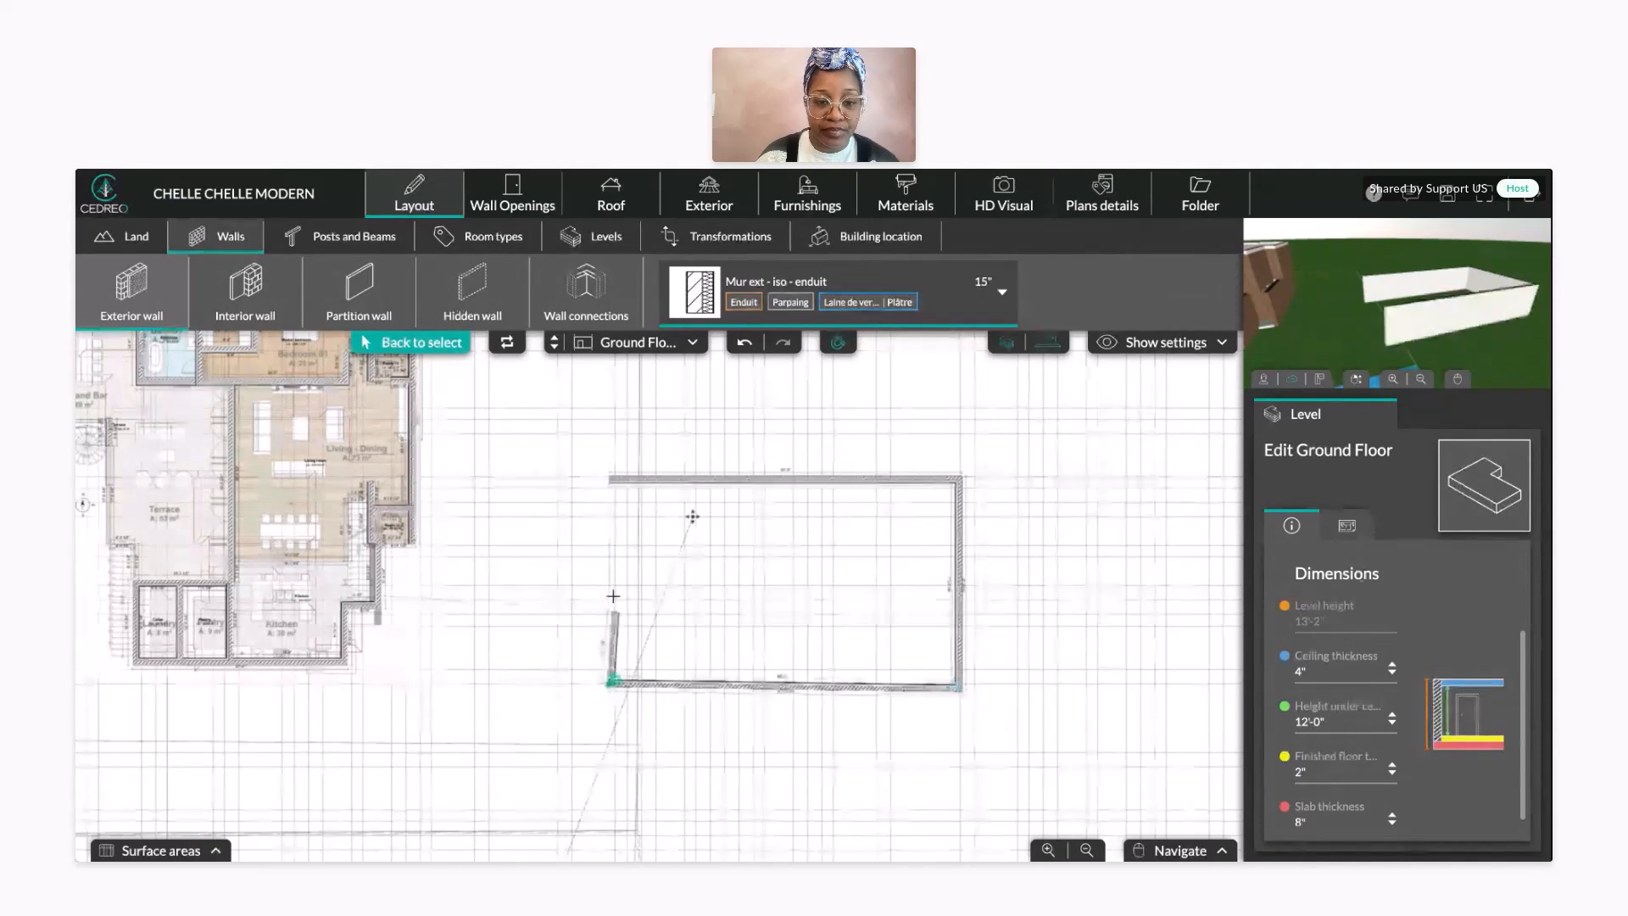
pyautogui.click(610, 481)
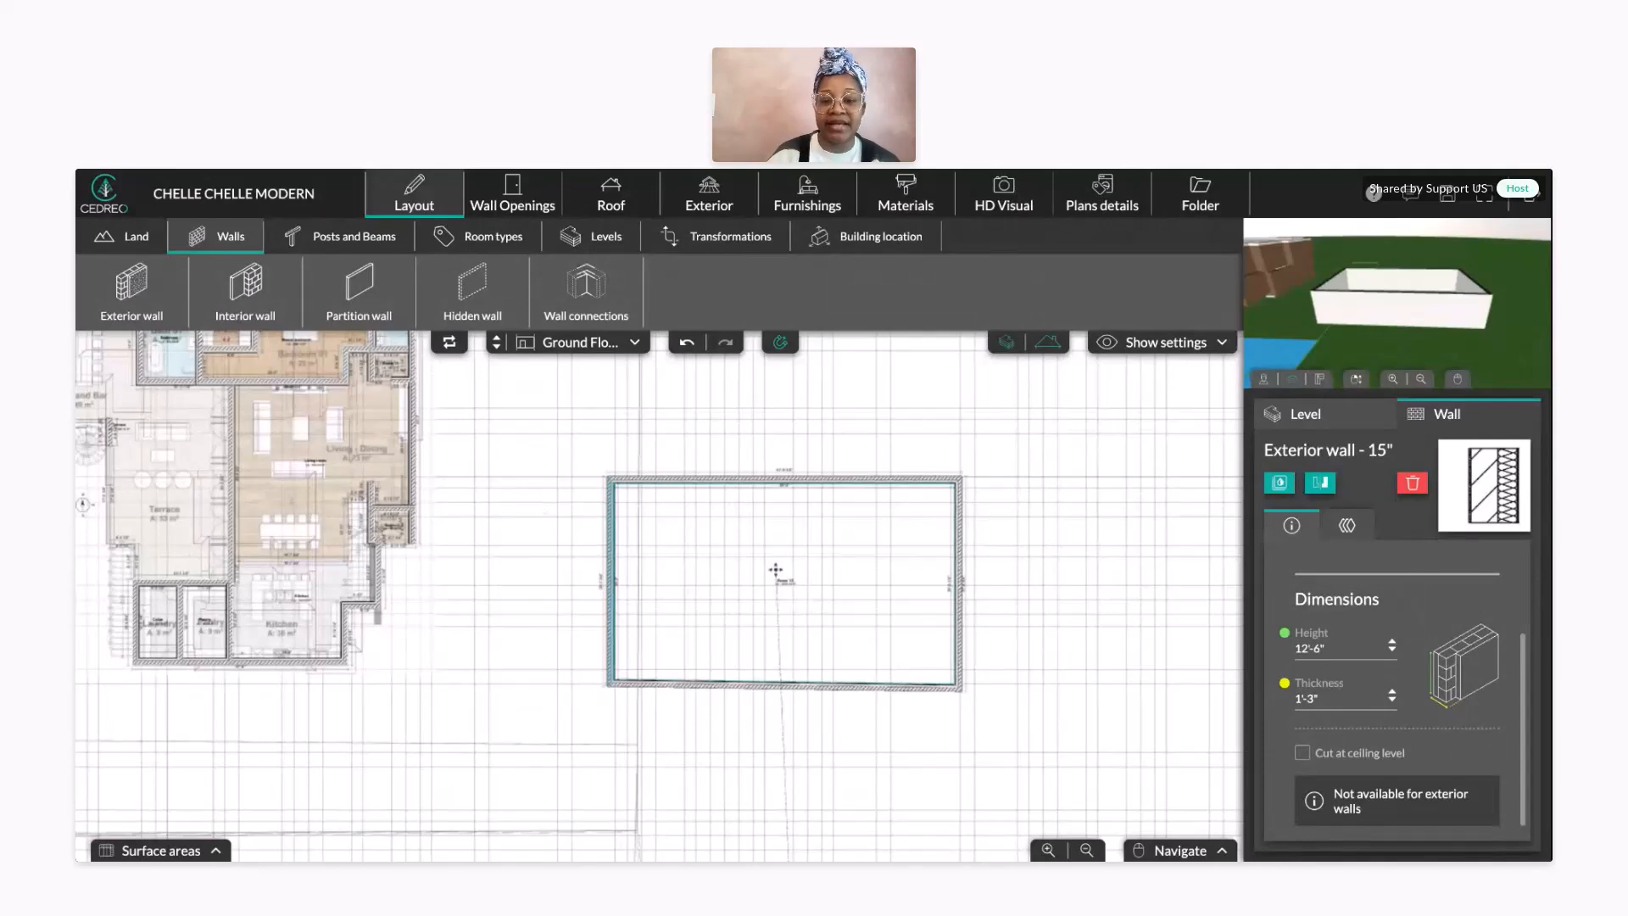
# - Adjust the enclosure's two lower corners so that its lower wall runs straight and square to the side walls
pyautogui.click(1054, 644)
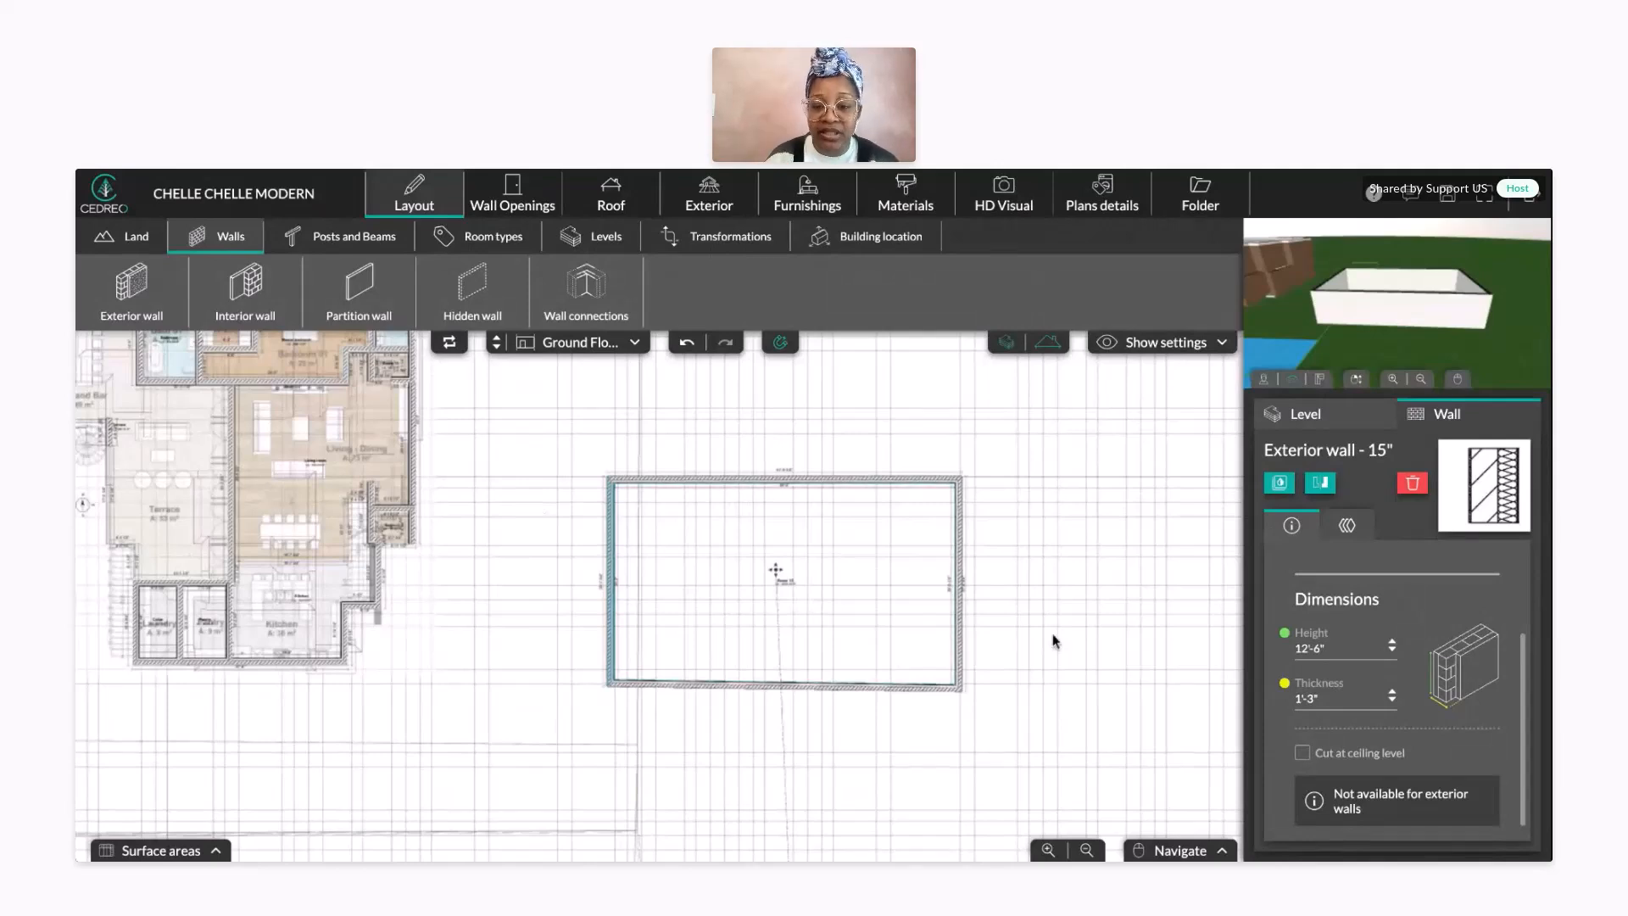
pyautogui.click(612, 687)
pyautogui.scroll(3, 644, 621)
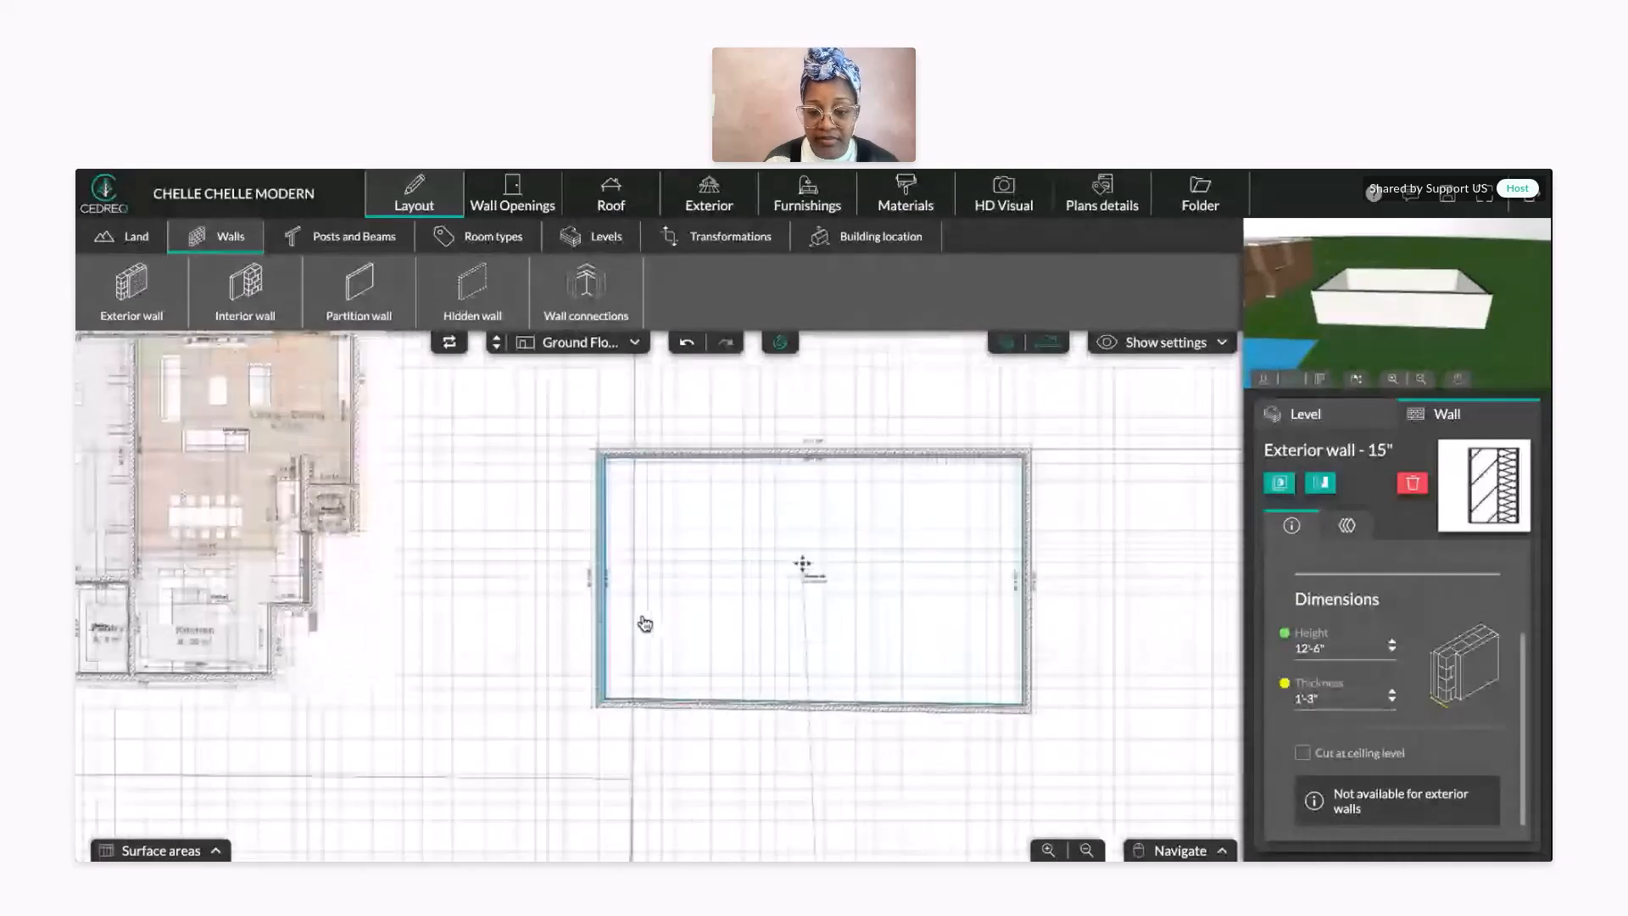
pyautogui.scroll(1, 645, 624)
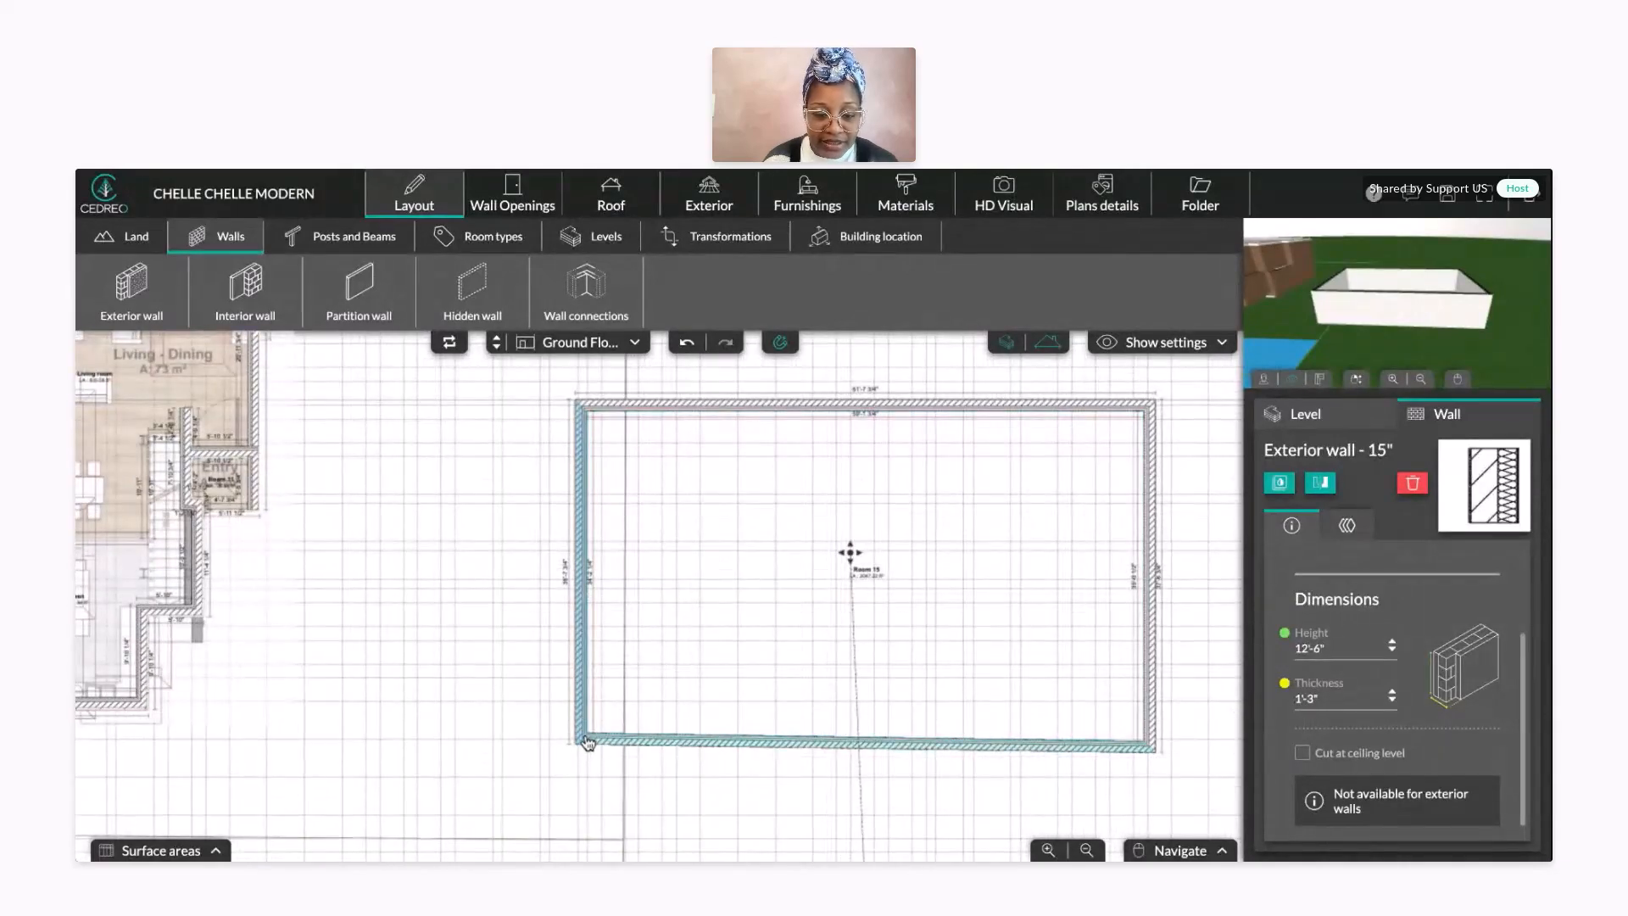
pyautogui.moveTo(587, 743); pyautogui.dragTo(585, 754)
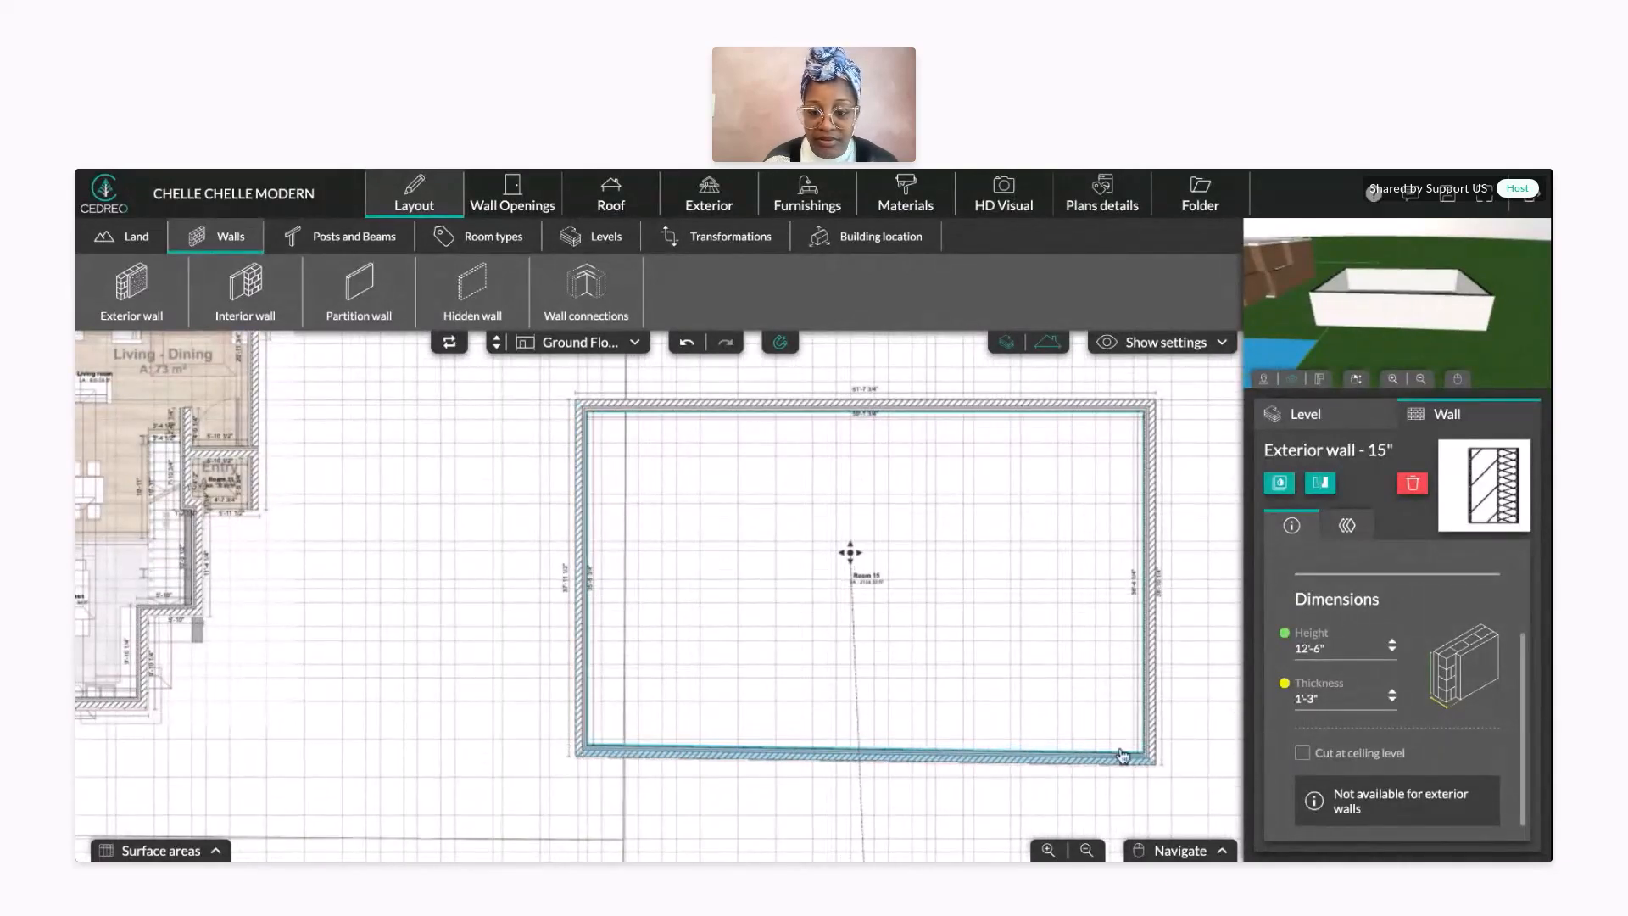
pyautogui.click(1153, 760)
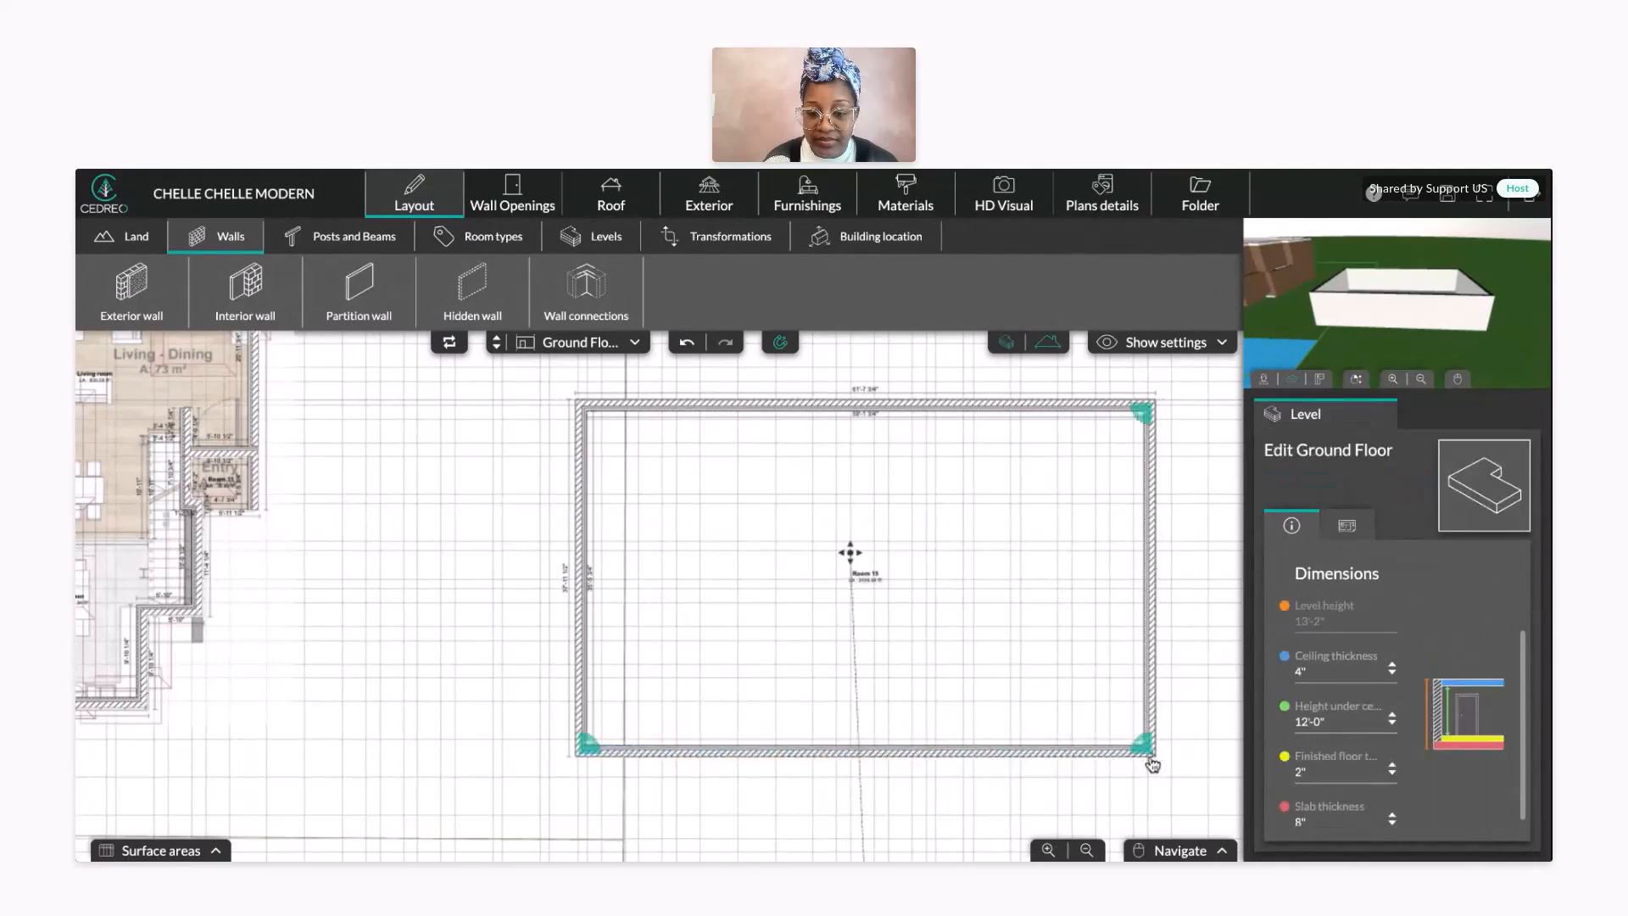
pyautogui.scroll(-1, 1147, 714)
pyautogui.moveTo(1142, 665); pyautogui.dragTo(1065, 681)
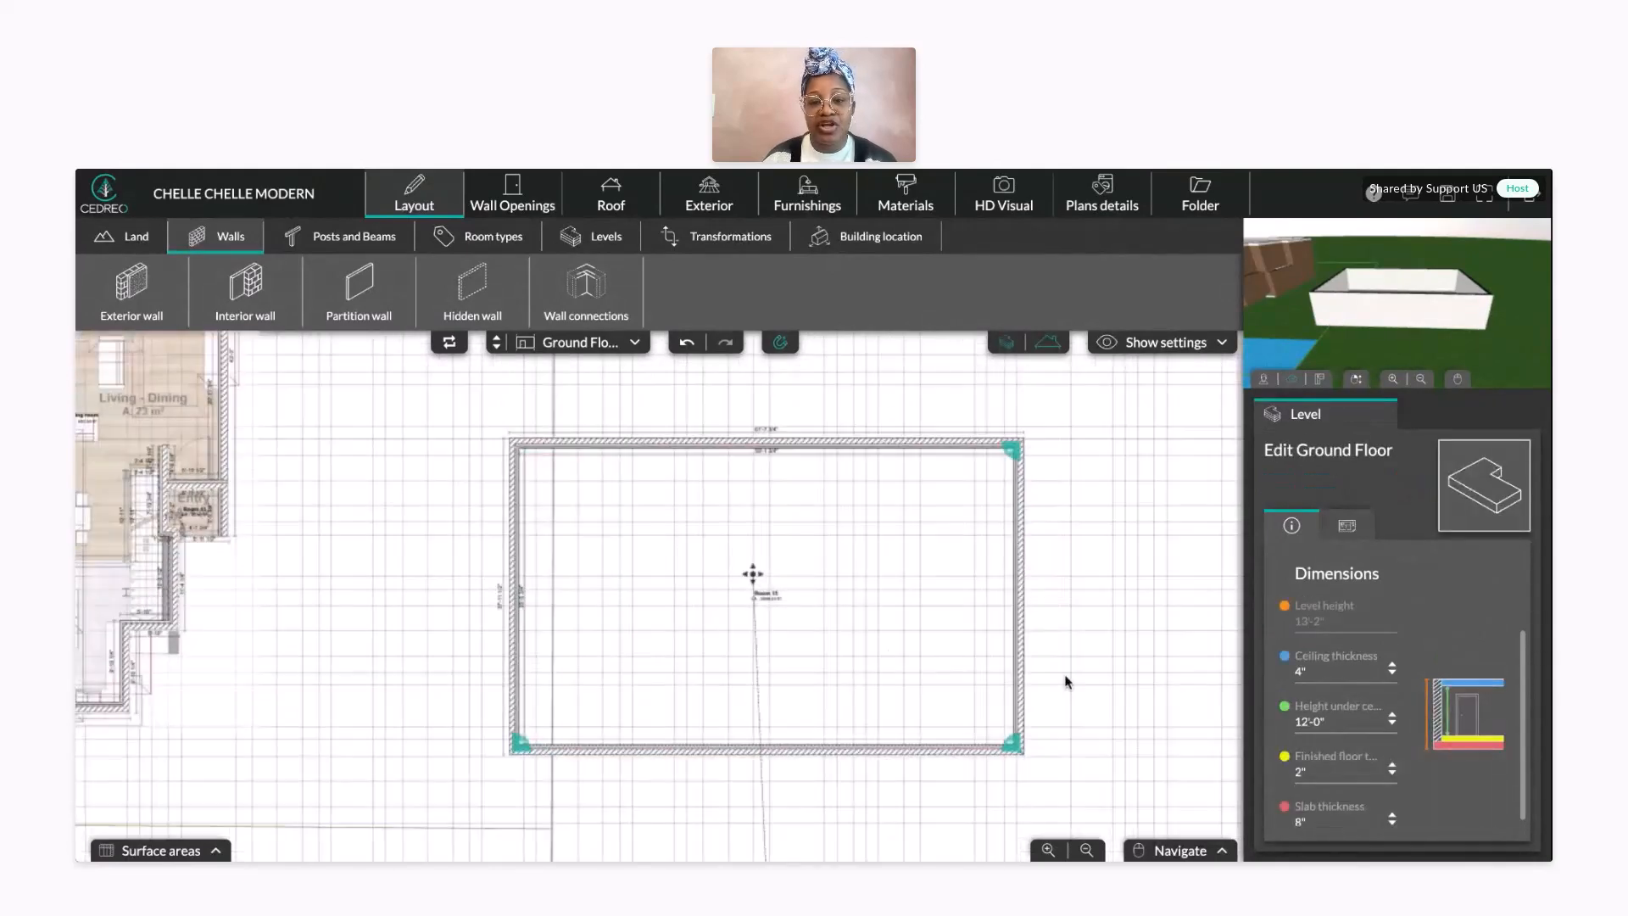
# - Set the Ground Floor's height under ceiling to 9'-0"
pyautogui.scroll(-1, 1117, 684)
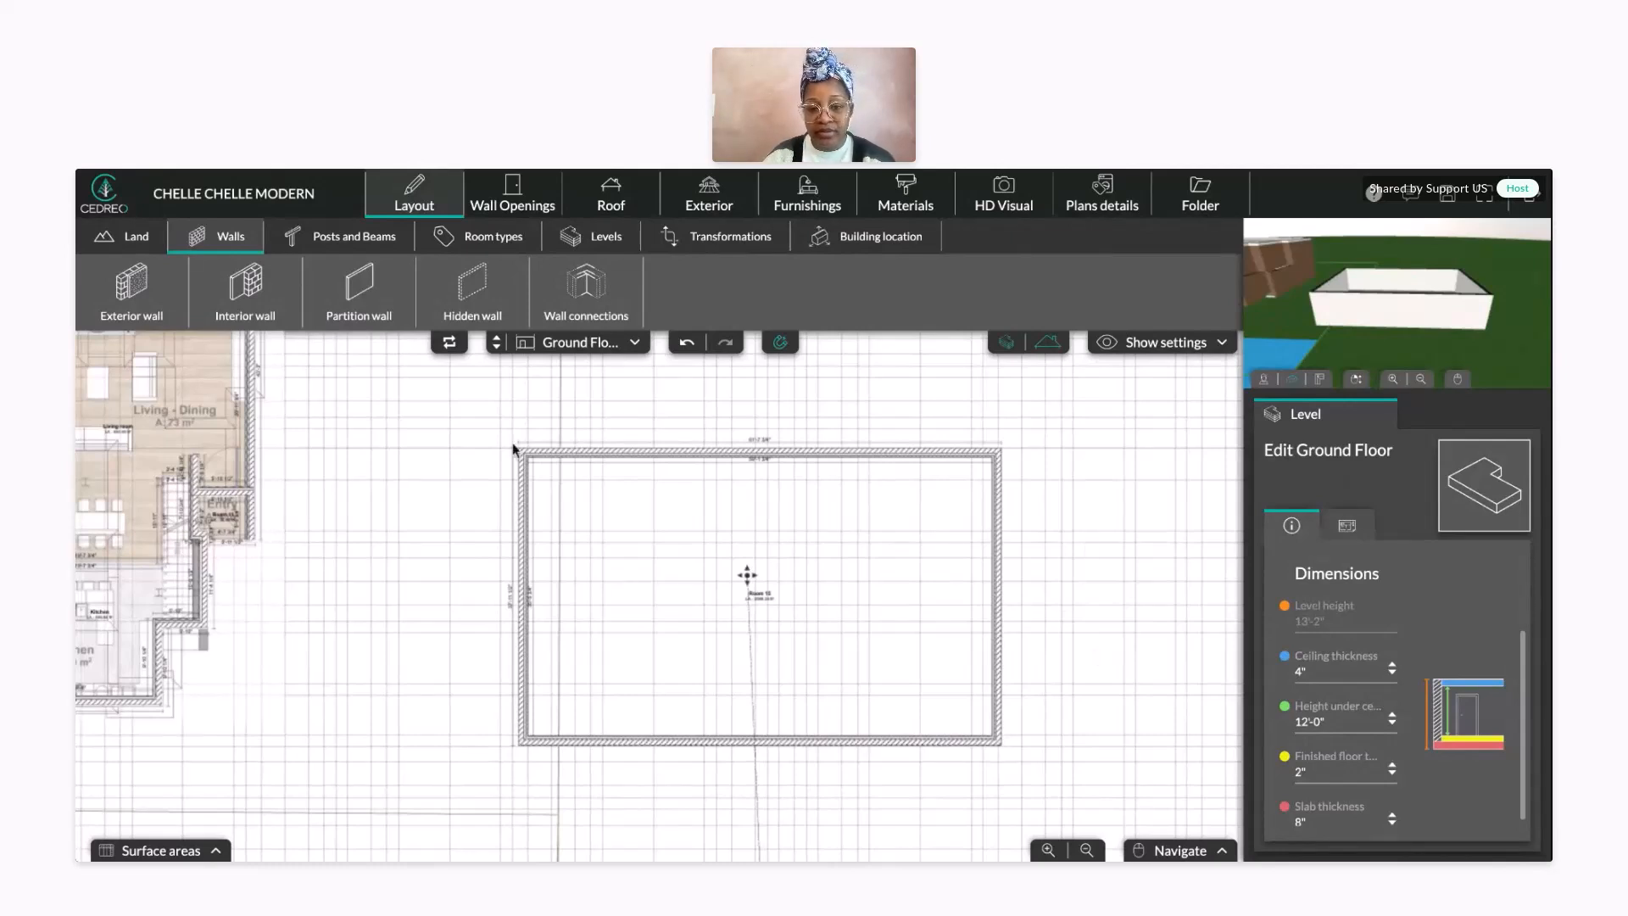
pyautogui.scroll(-1, 845, 645)
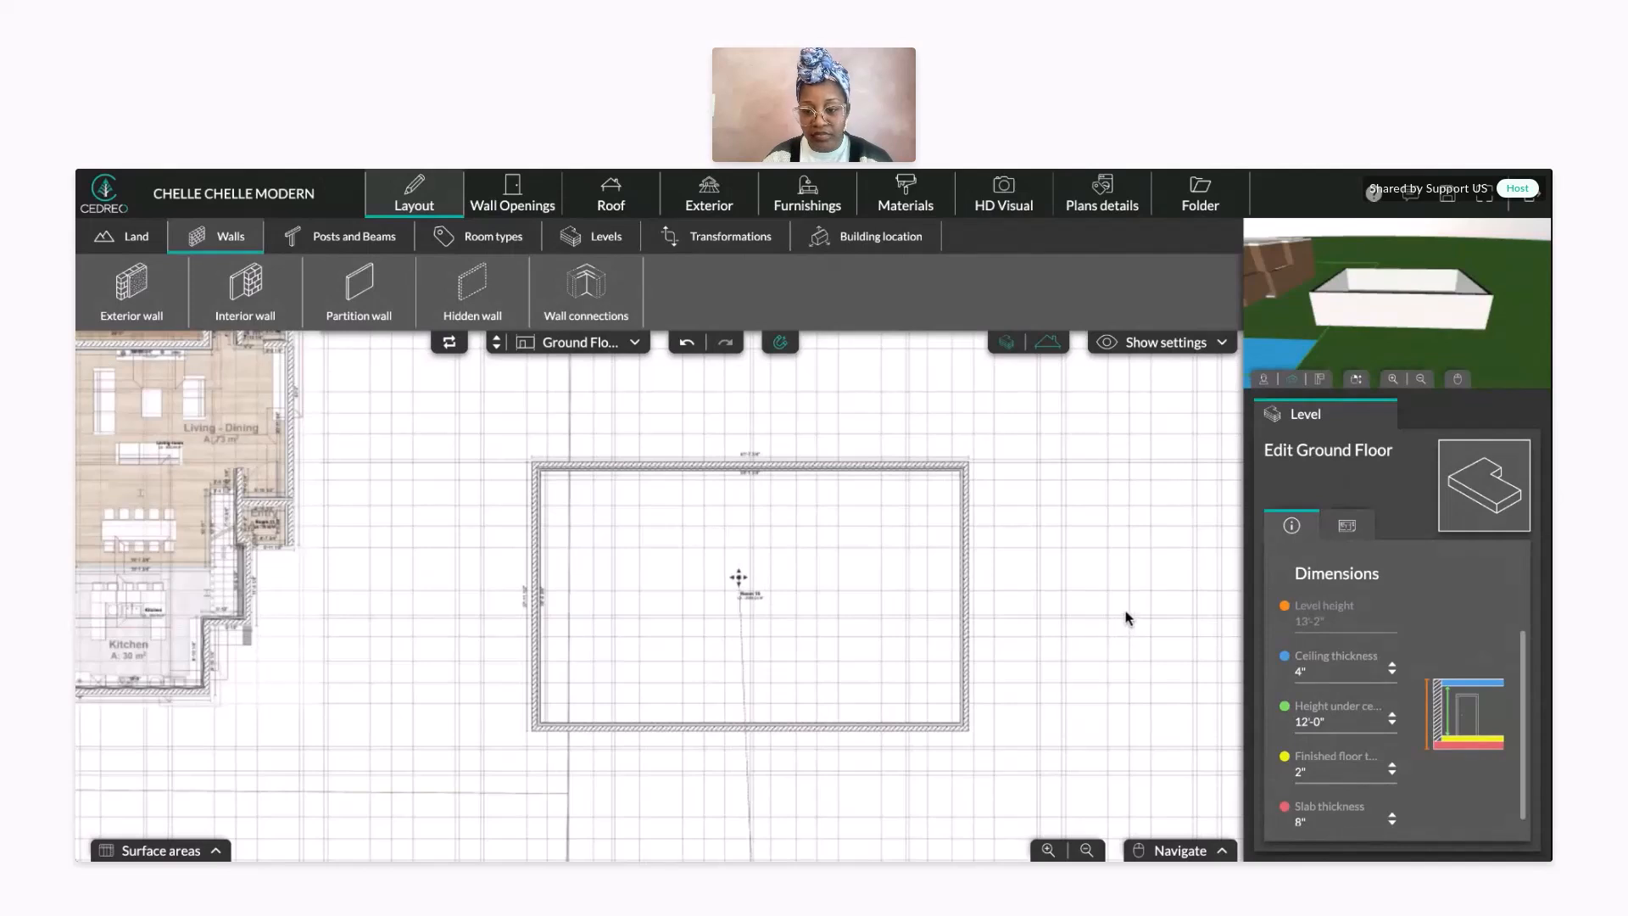
pyautogui.moveTo(1341, 723); pyautogui.dragTo(1236, 726)
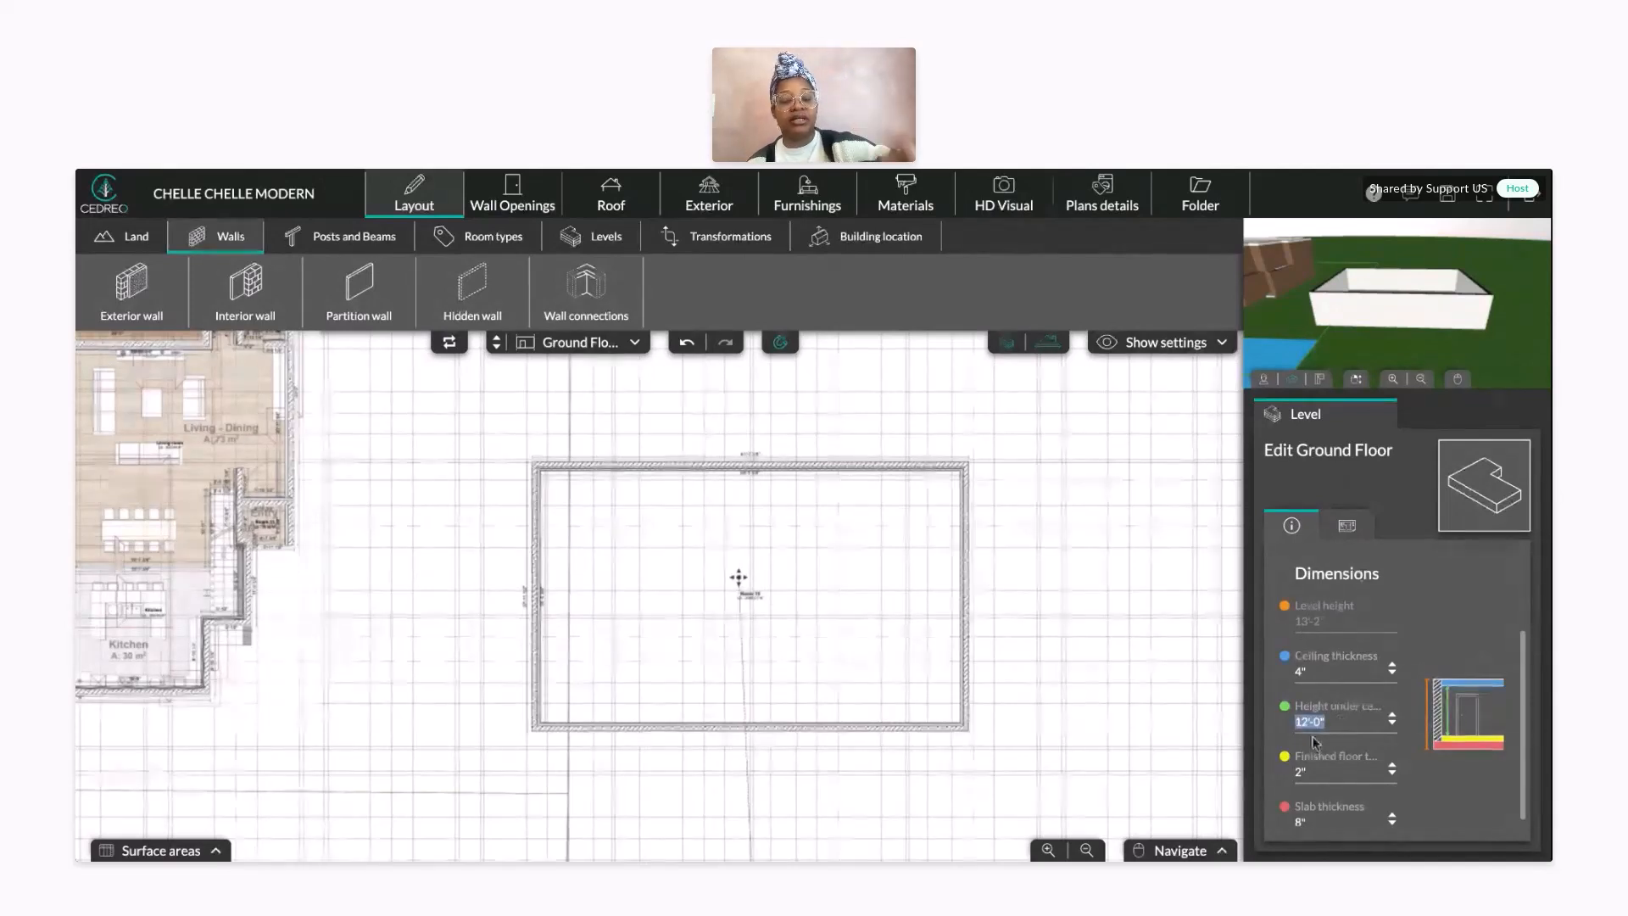
pyautogui.write('9')
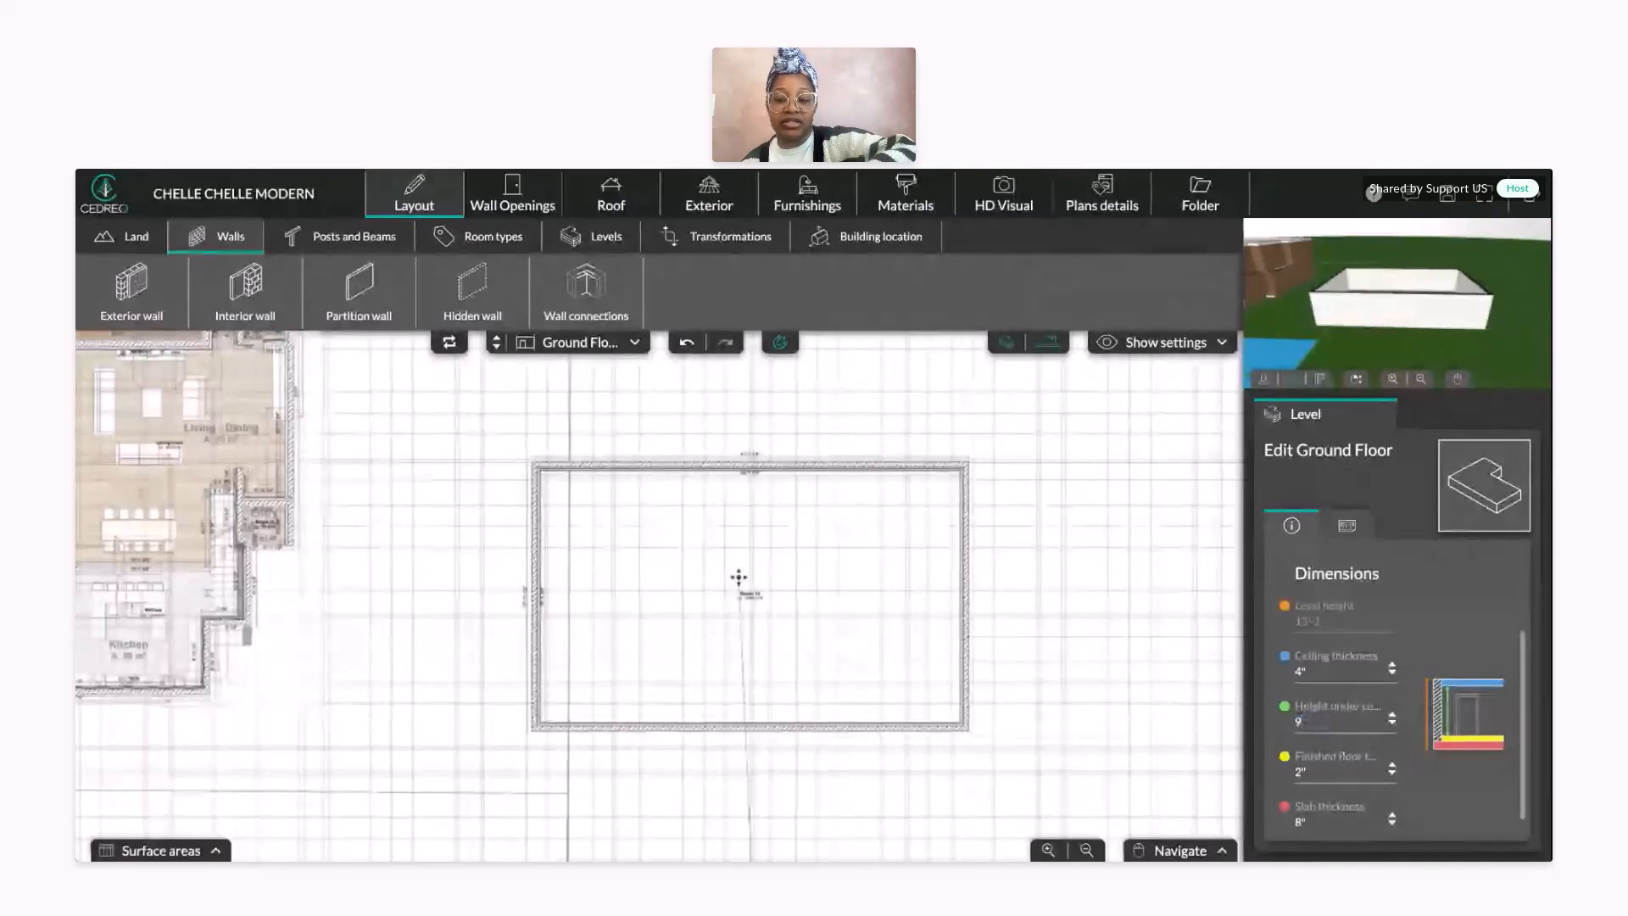
pyautogui.press('Return')
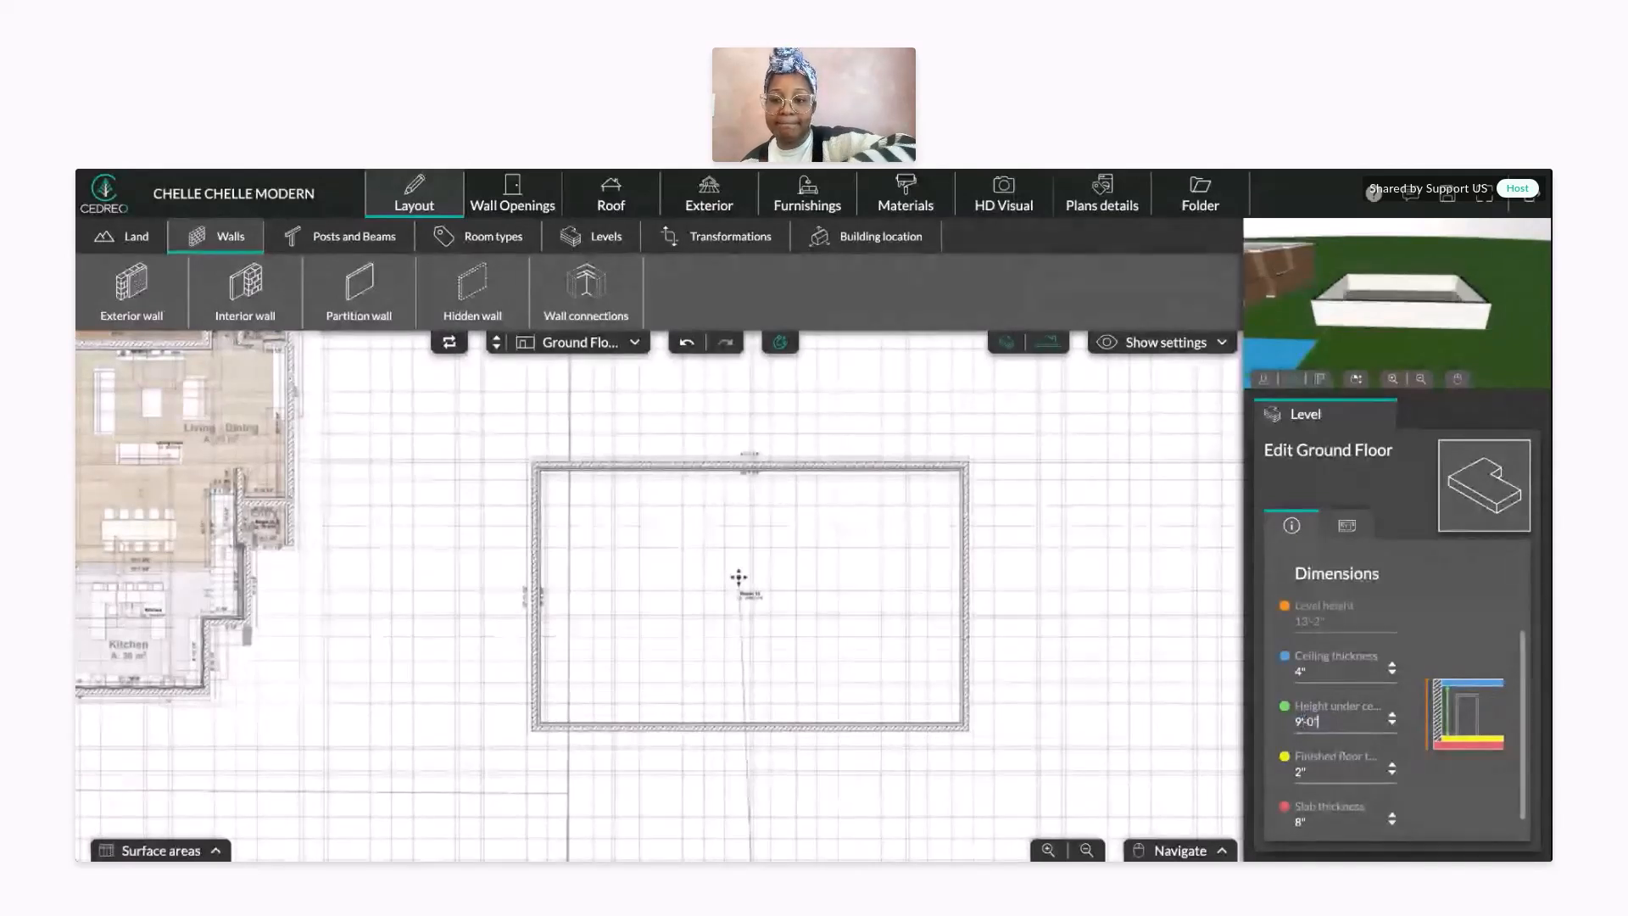
# - Check the height of the enclosure's lower exterior wall and compare it with the Ground Floor's level dimensions
pyautogui.moveTo(1365, 308); pyautogui.dragTo(1331, 295)
pyautogui.scroll(1, 872, 603)
pyautogui.click(933, 746)
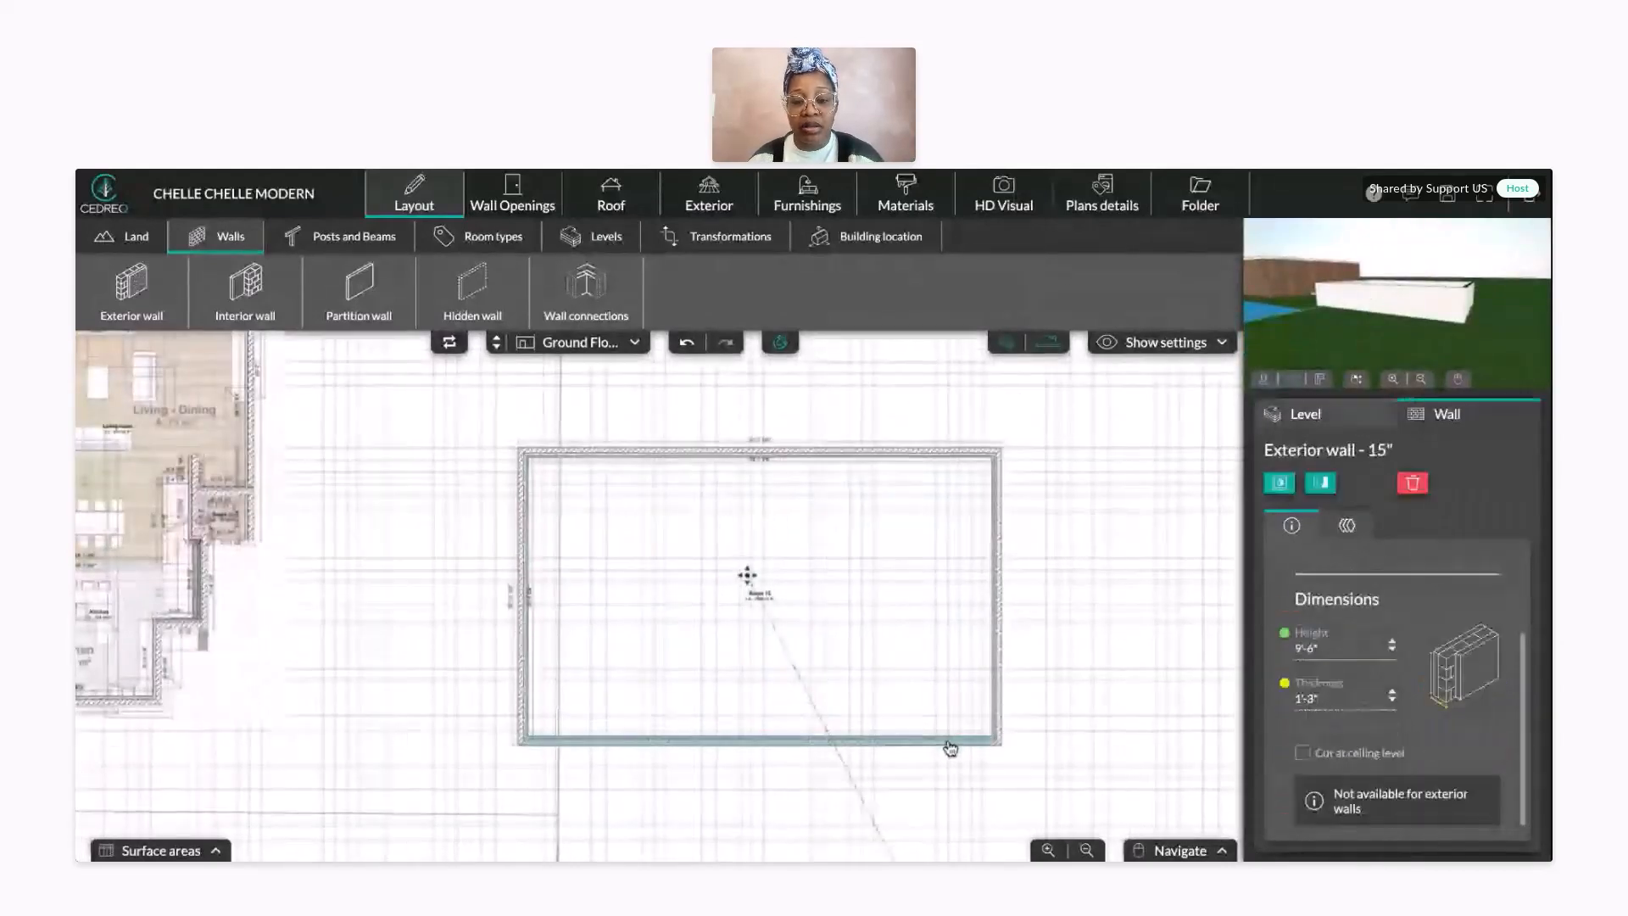
pyautogui.moveTo(1309, 312); pyautogui.dragTo(1360, 339)
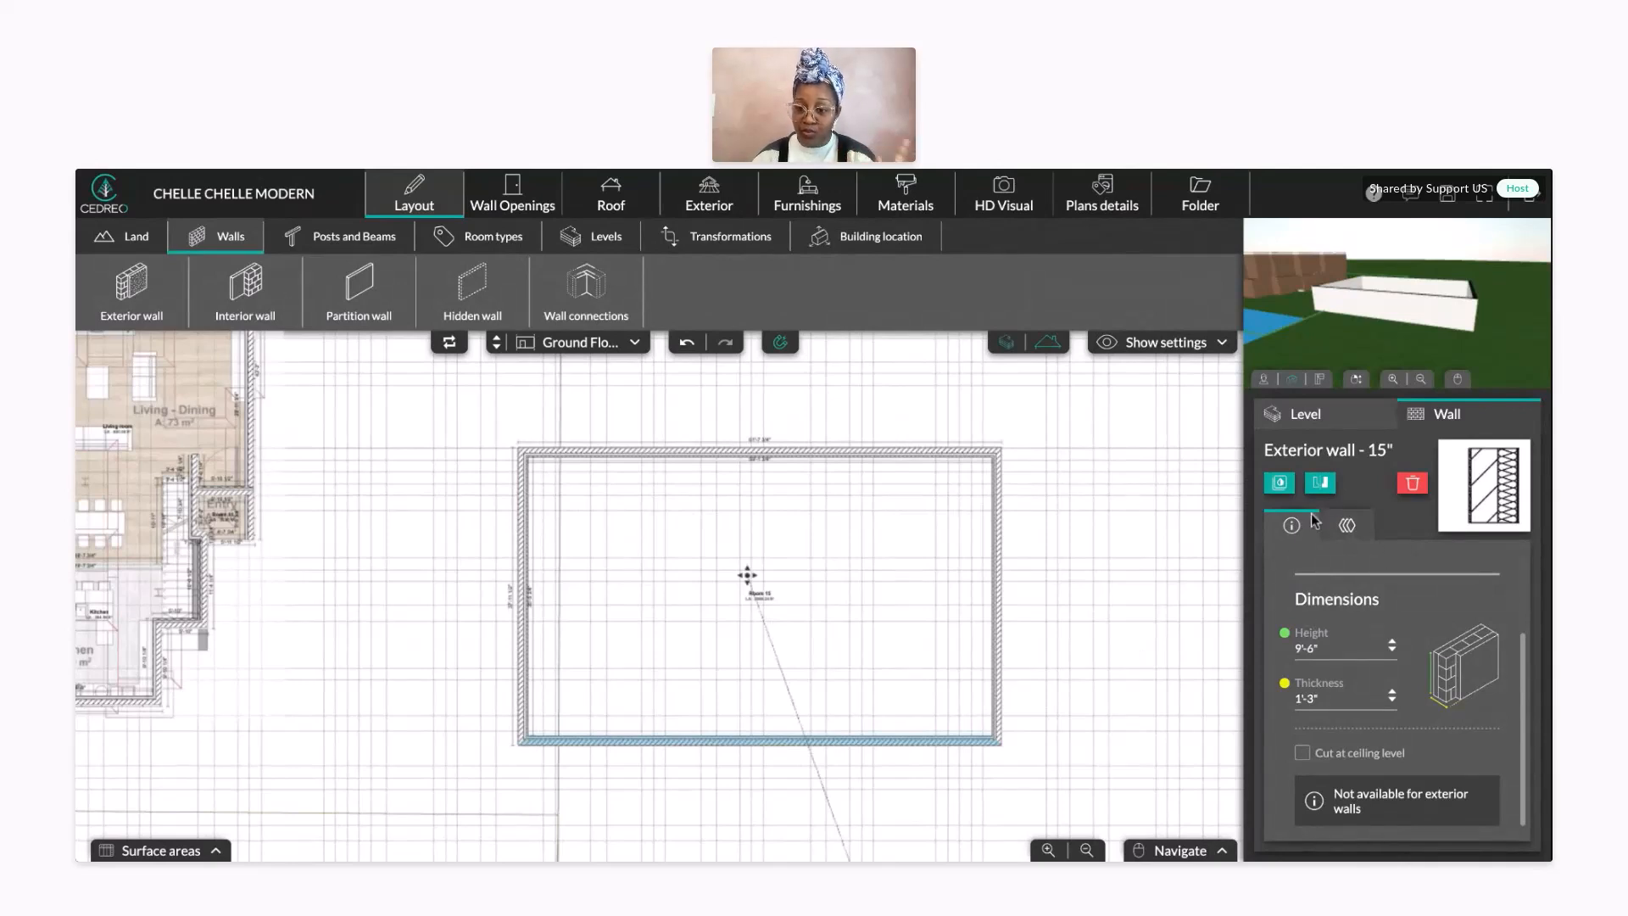
pyautogui.click(1053, 637)
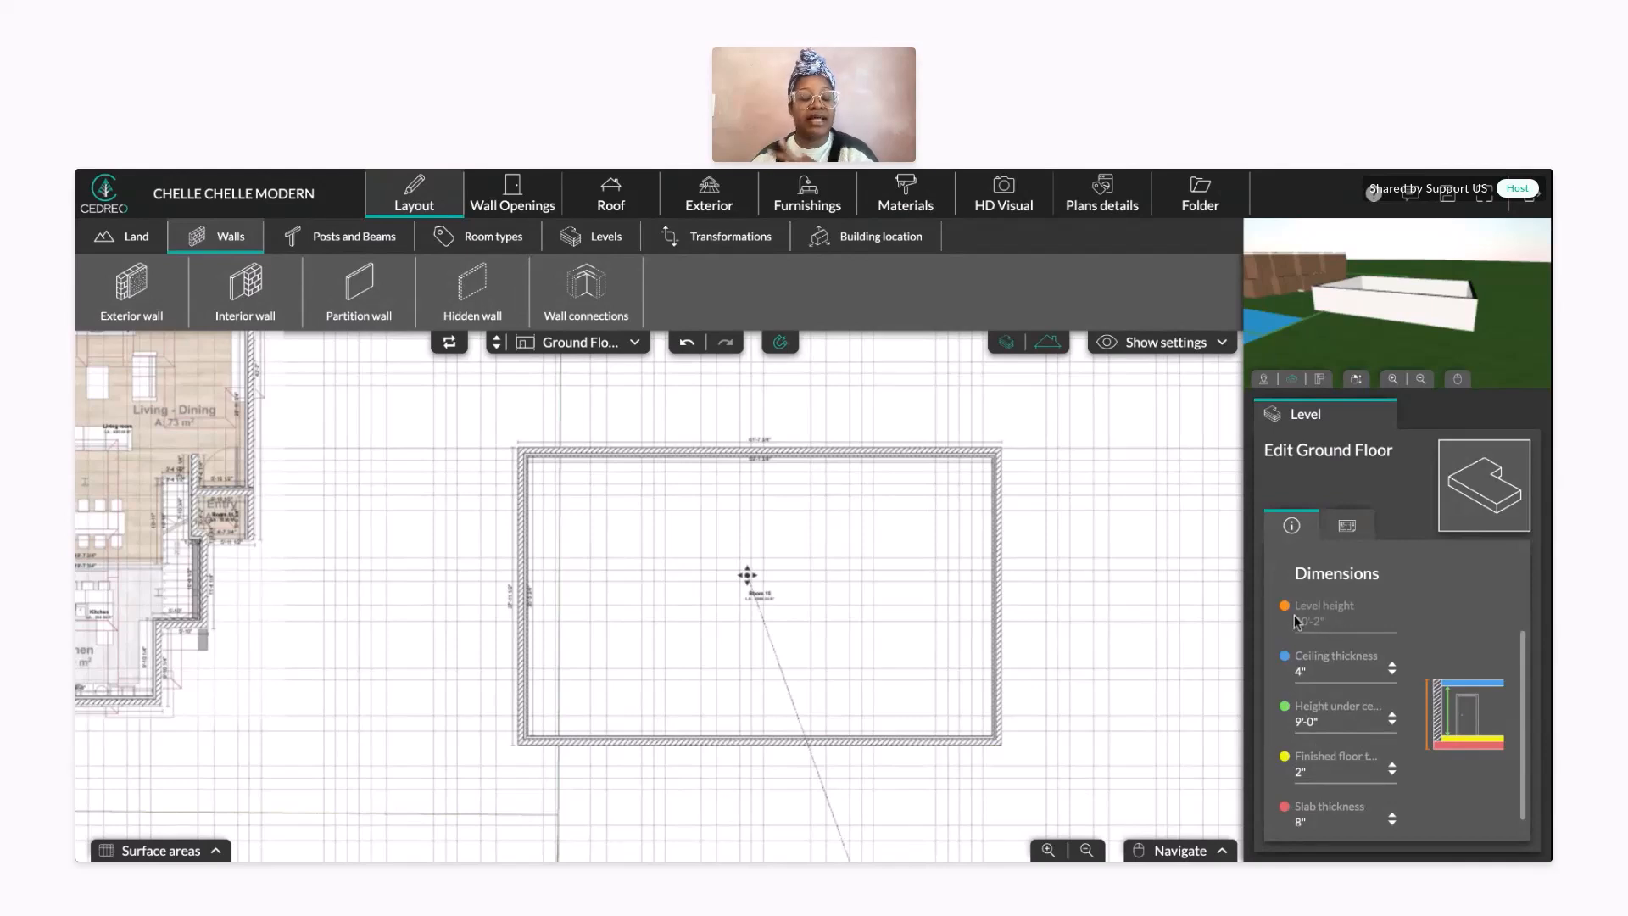
pyautogui.click(914, 742)
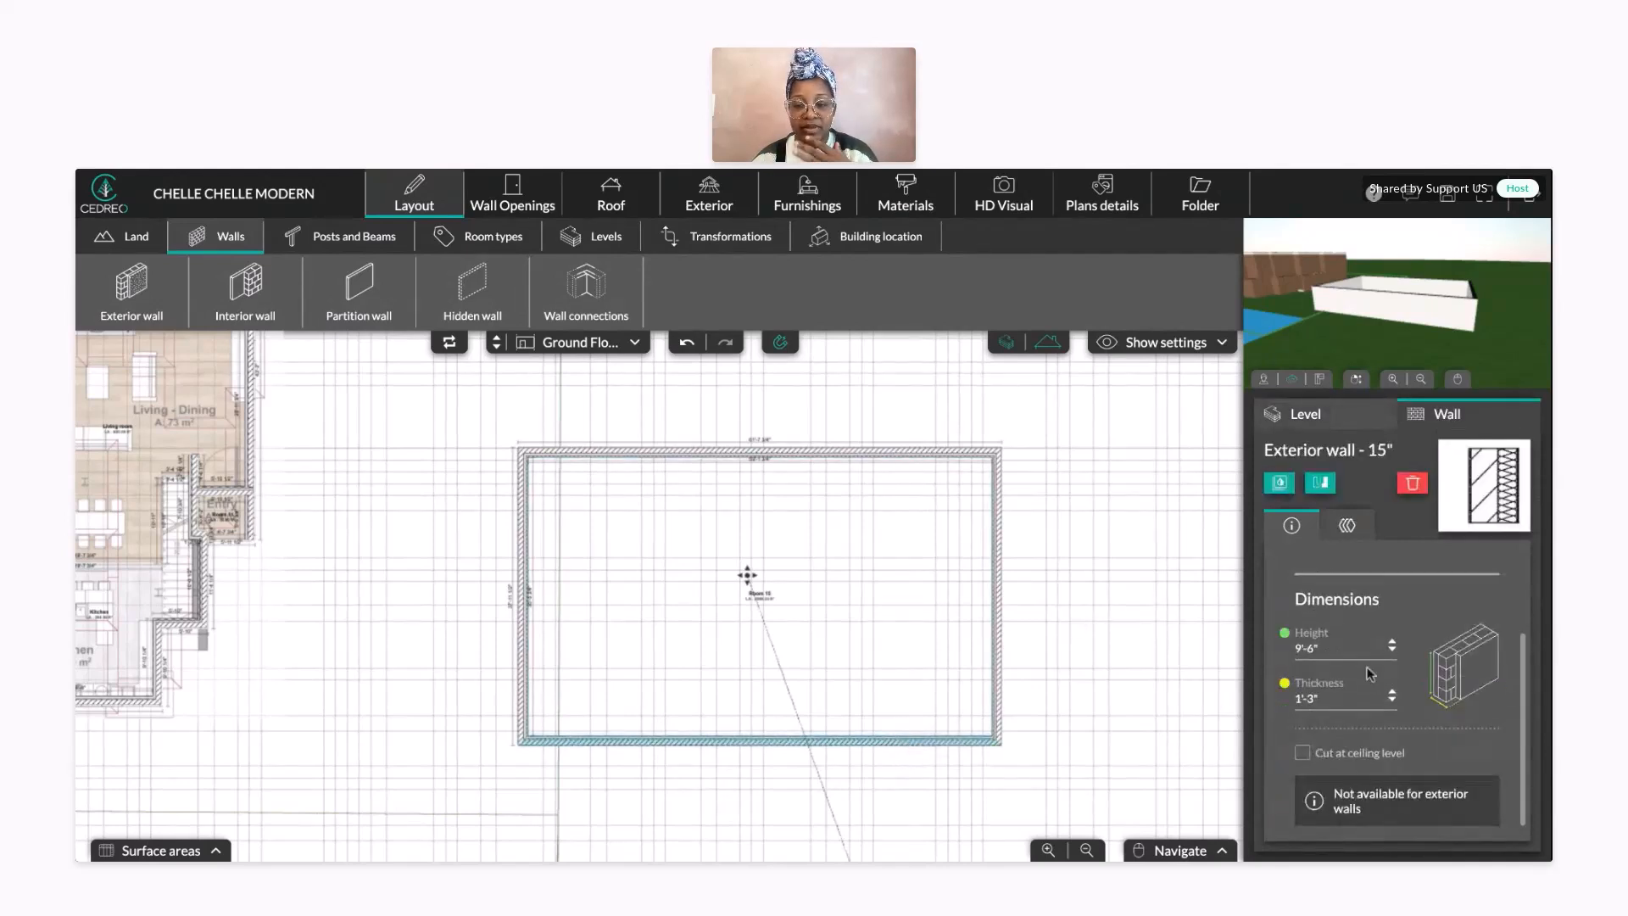
pyautogui.click(1098, 644)
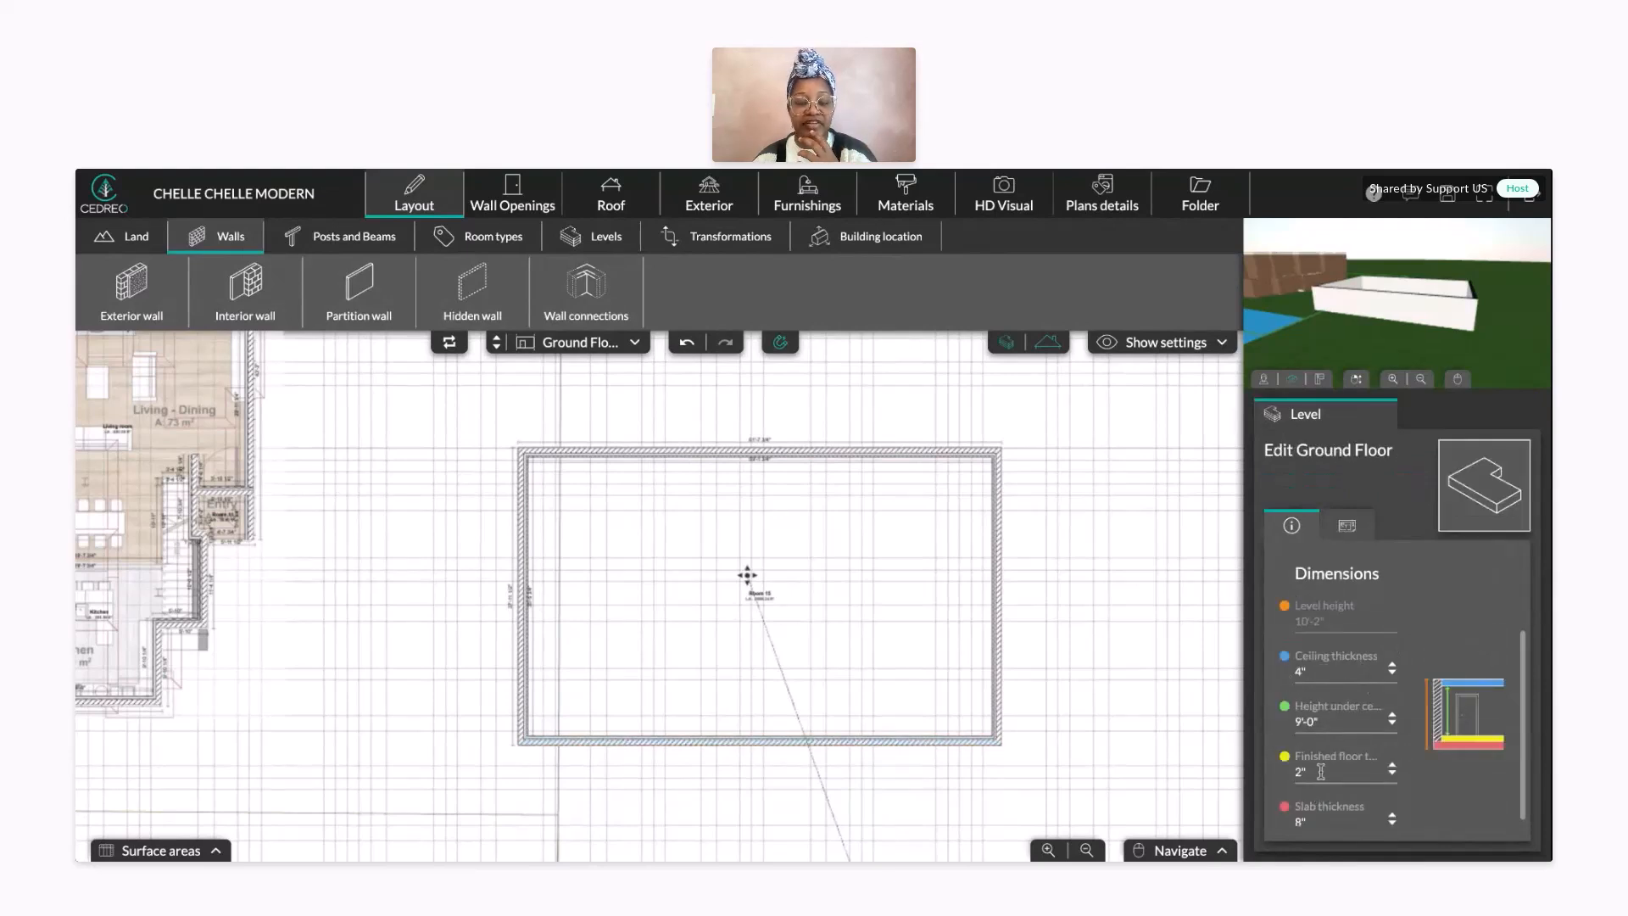
# - Draw four 15" exterior walls on the 1 floor level, forming a smaller rectangle in the upper-left corner of the enclosure's outline
pyautogui.click(497, 338)
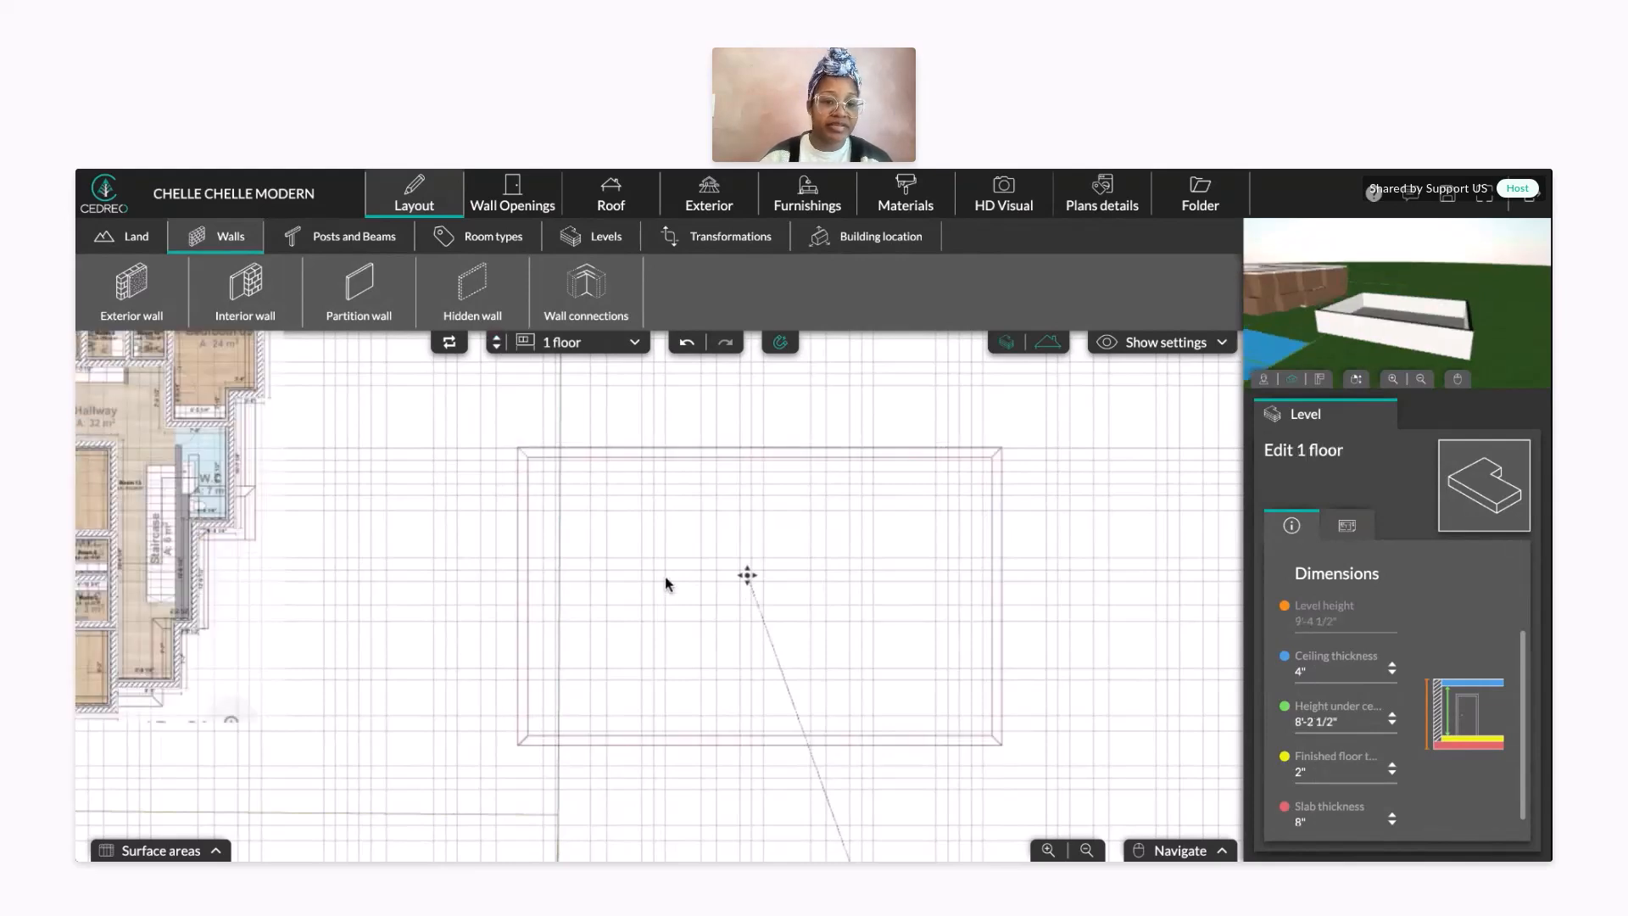
pyautogui.scroll(1, 703, 464)
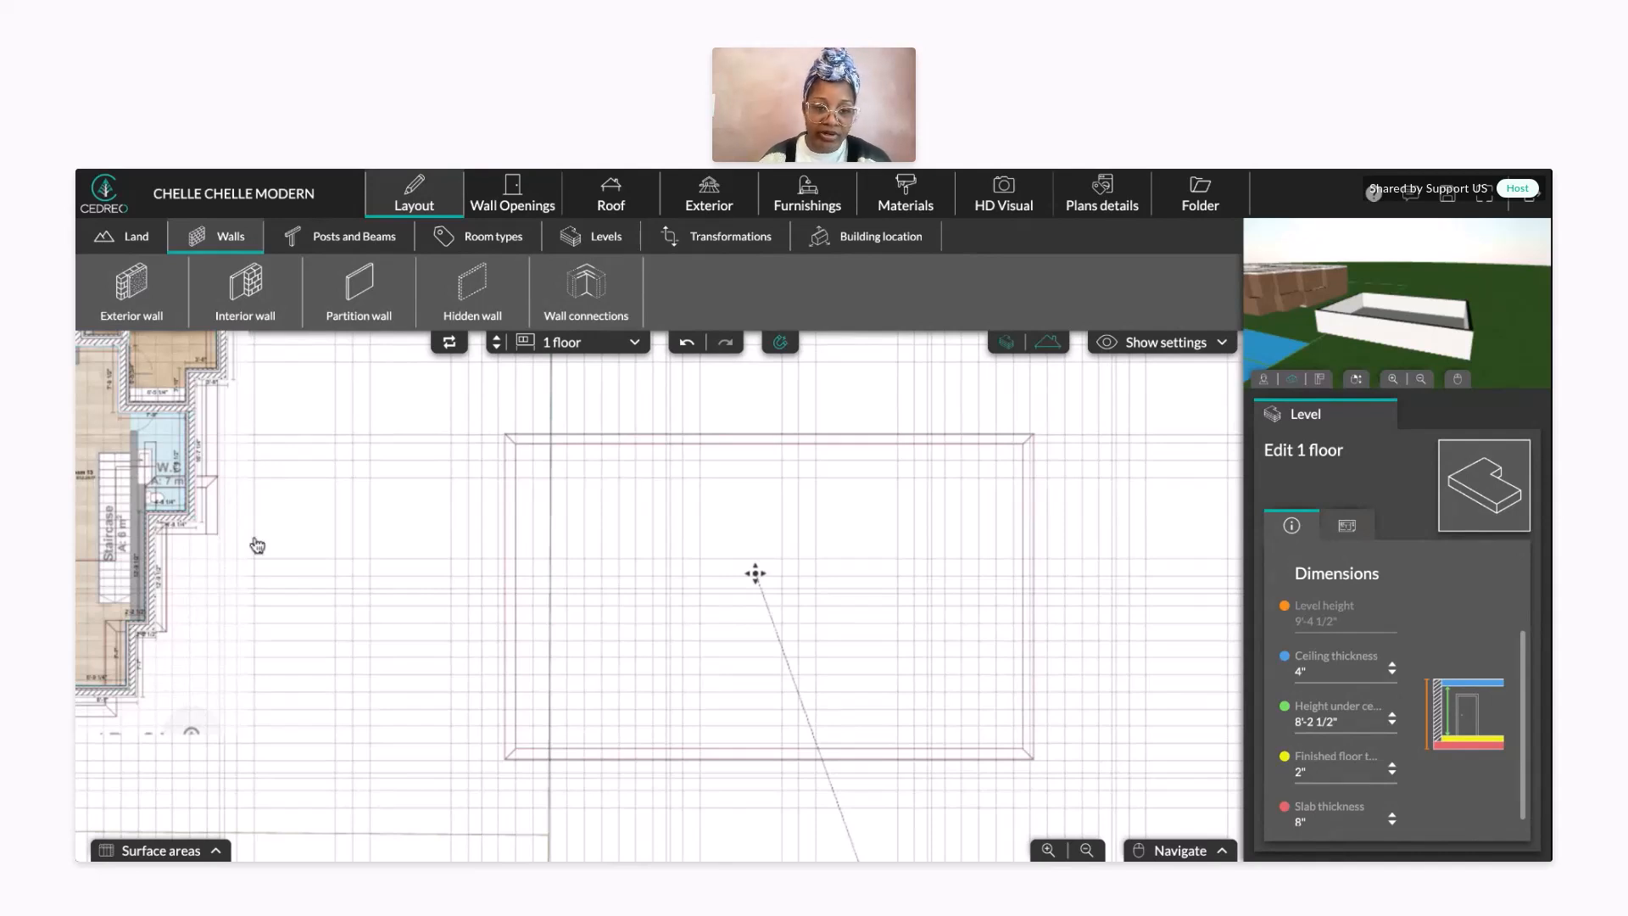
pyautogui.moveTo(653, 618); pyautogui.dragTo(603, 614)
pyautogui.click(119, 305)
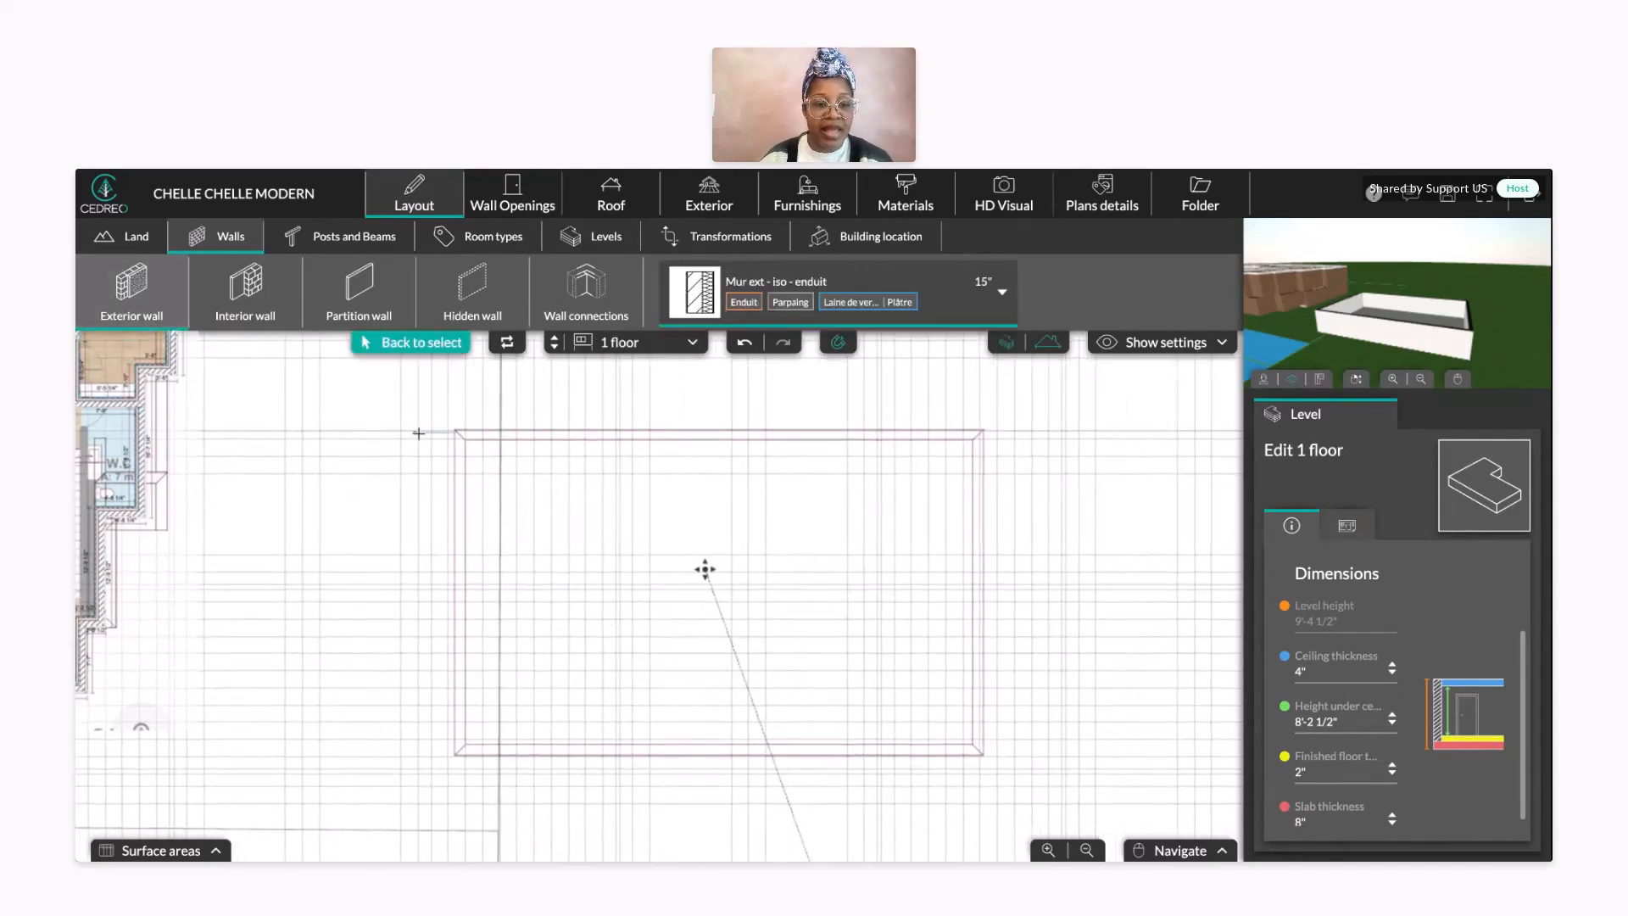
pyautogui.click(458, 435)
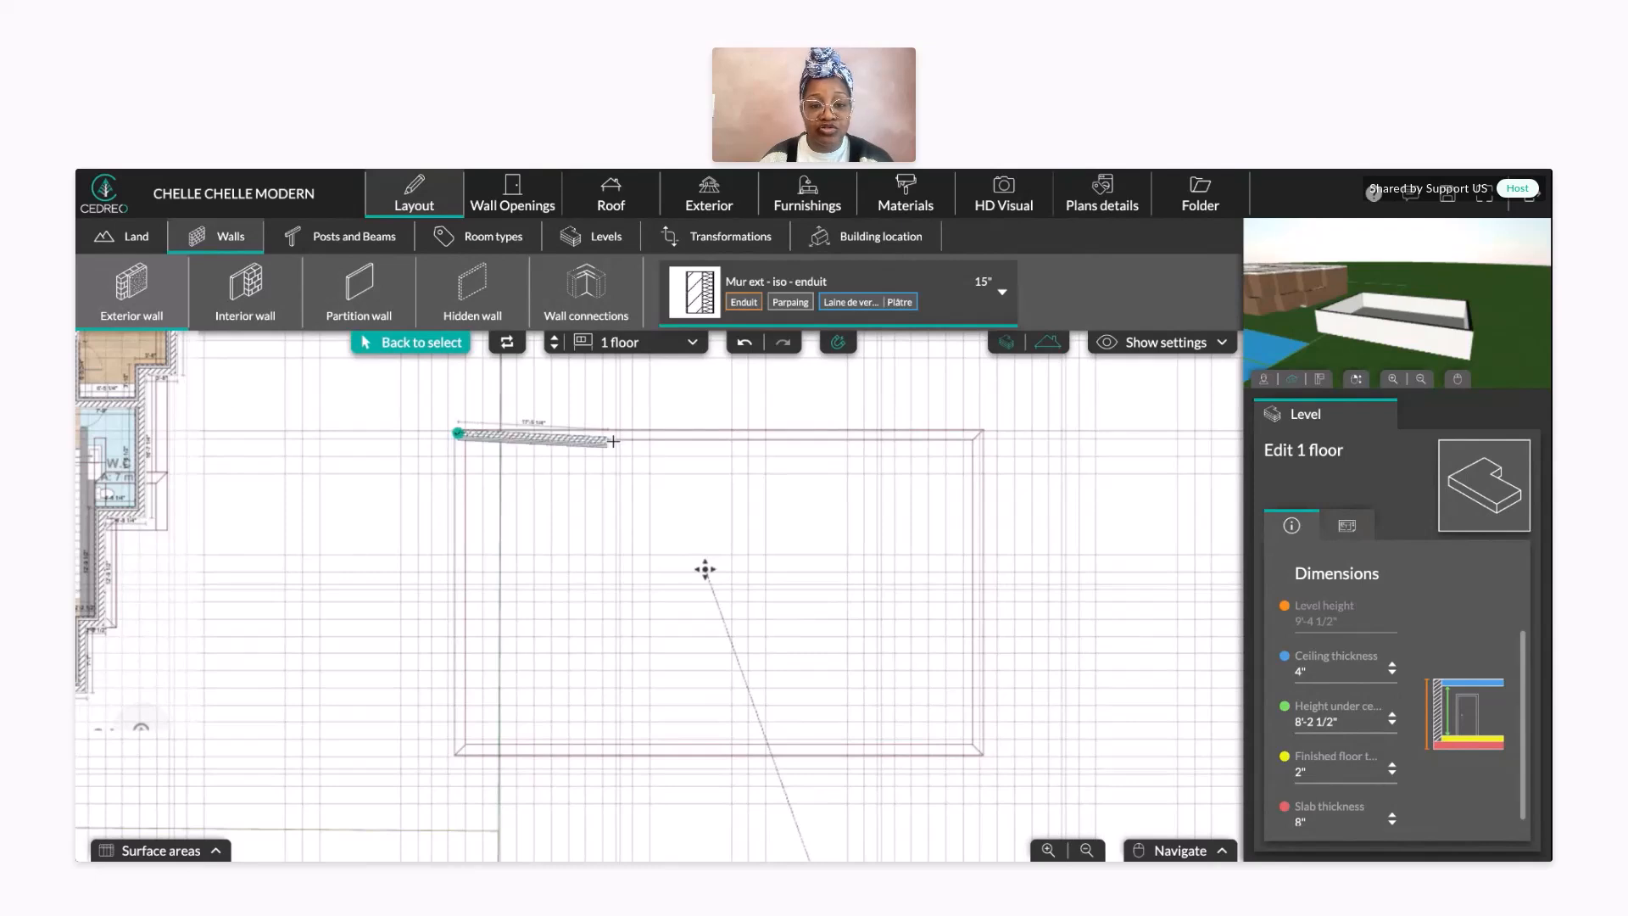
pyautogui.click(752, 434)
pyautogui.click(754, 591)
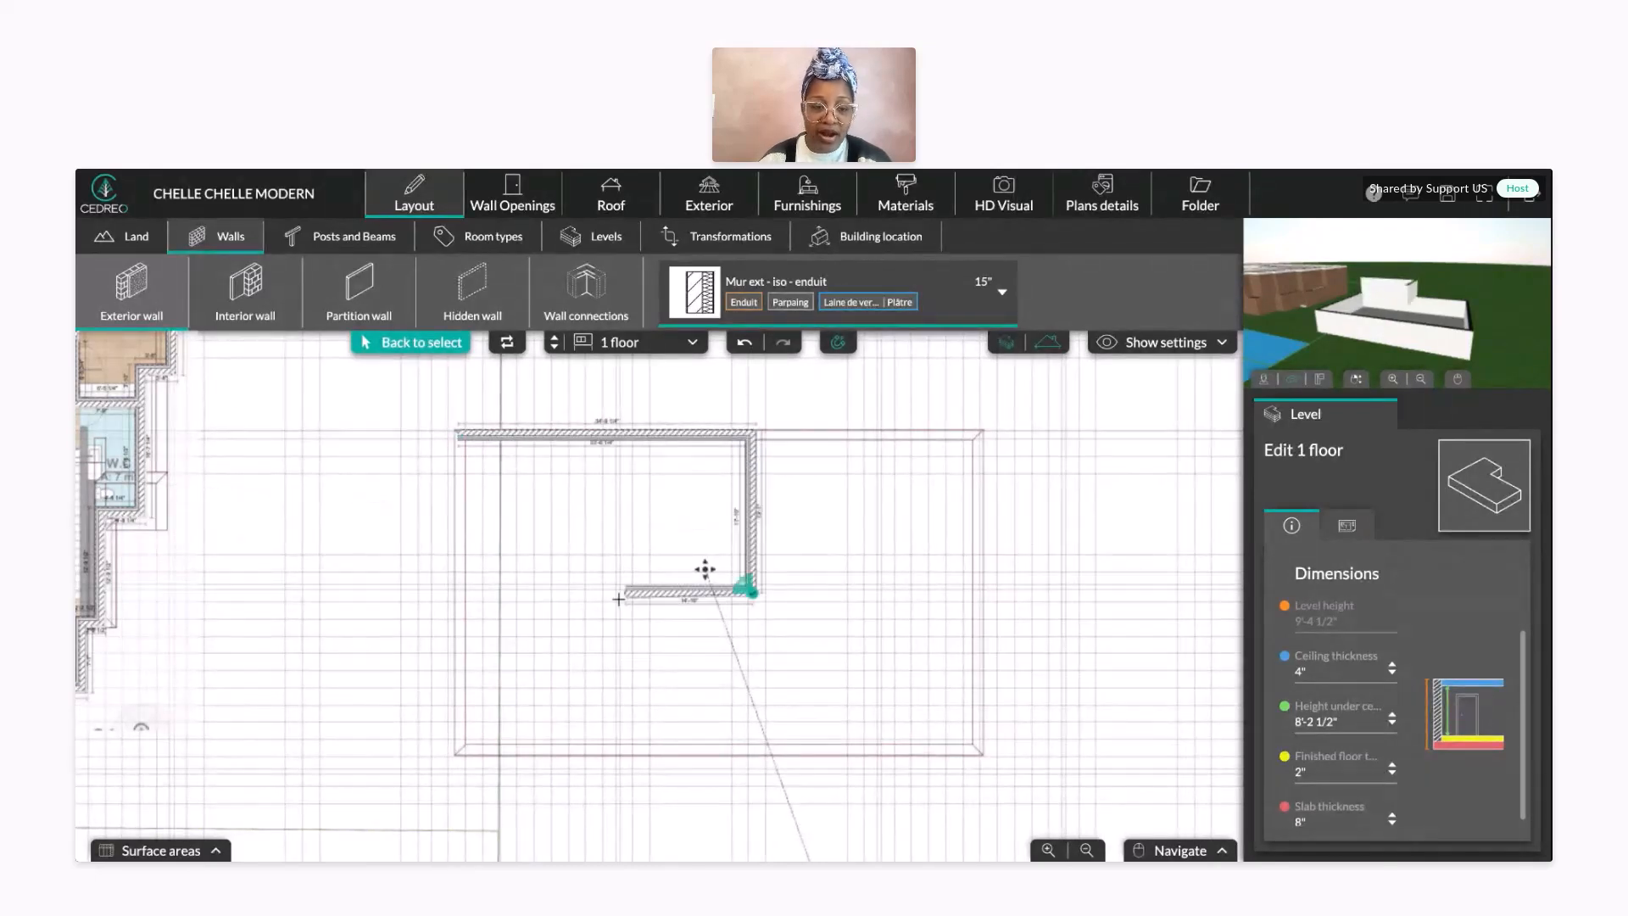
pyautogui.click(459, 591)
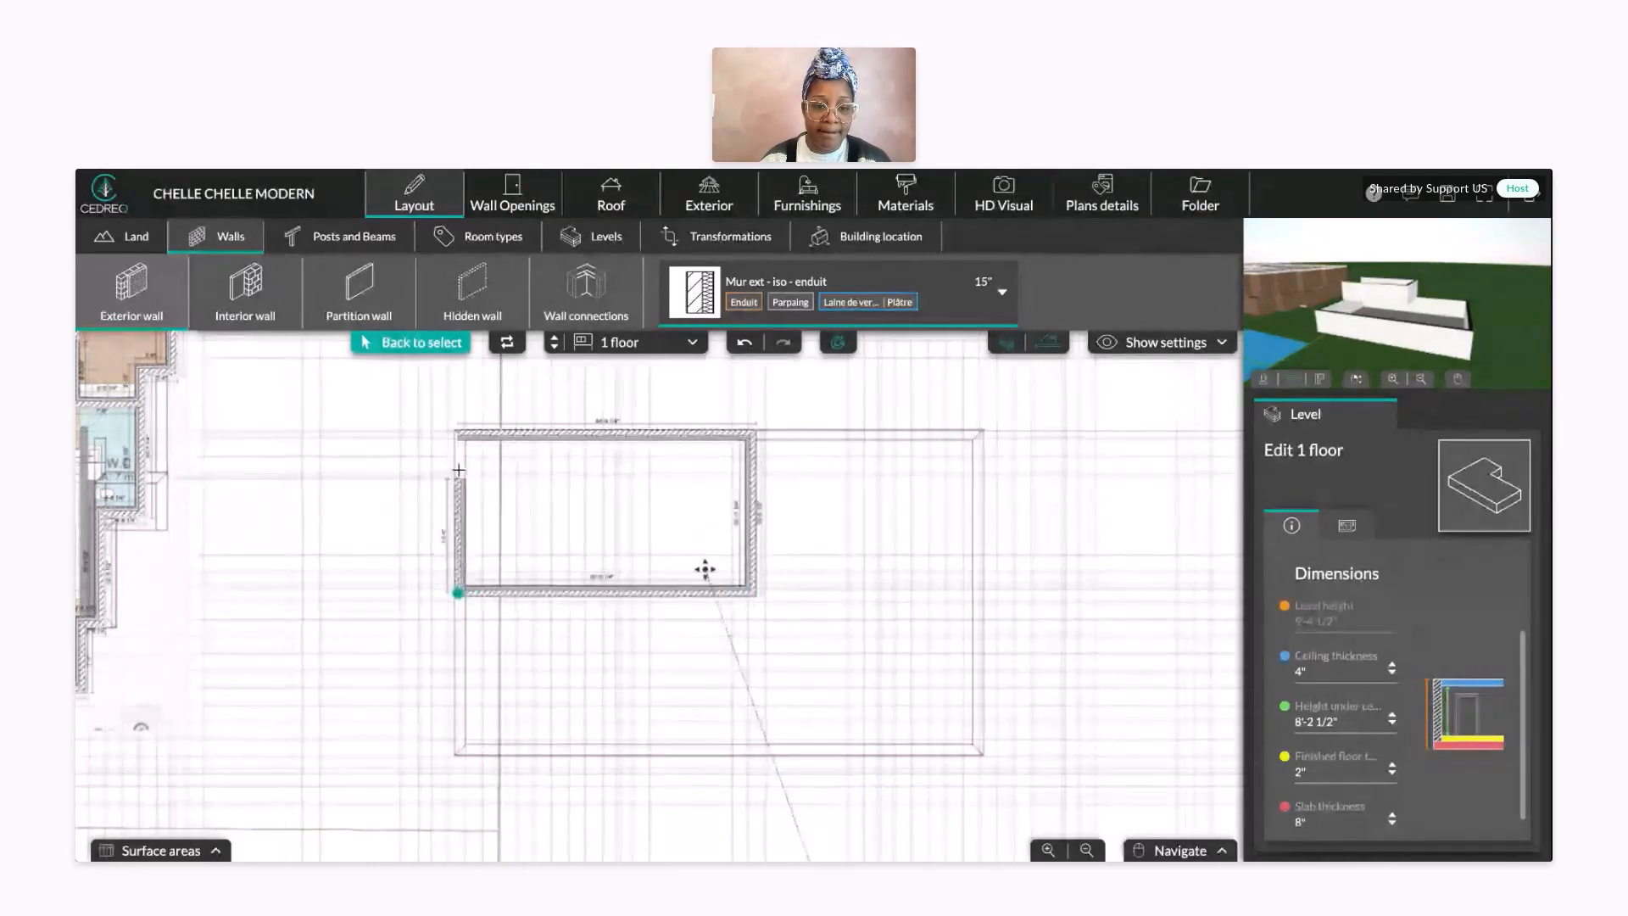
pyautogui.click(459, 435)
# - Set the 1 floor's height under ceiling to 7'-0" and inspect the stacked enclosure walls in the large 3D view
pyautogui.scroll(3, 1368, 321)
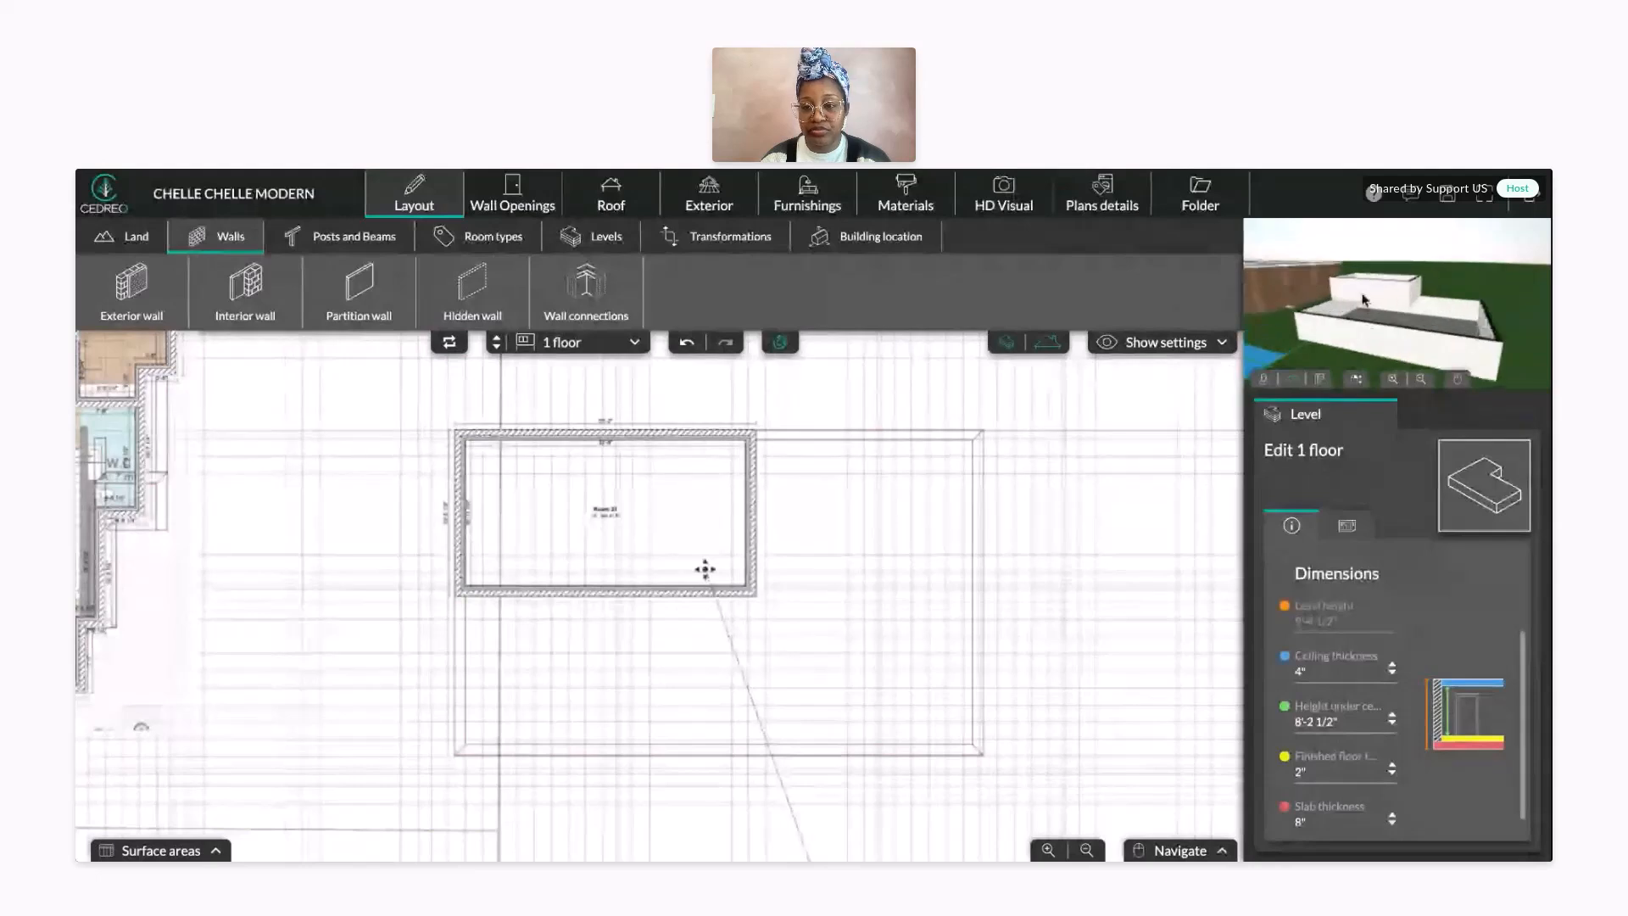
pyautogui.moveTo(1340, 294); pyautogui.dragTo(1420, 294)
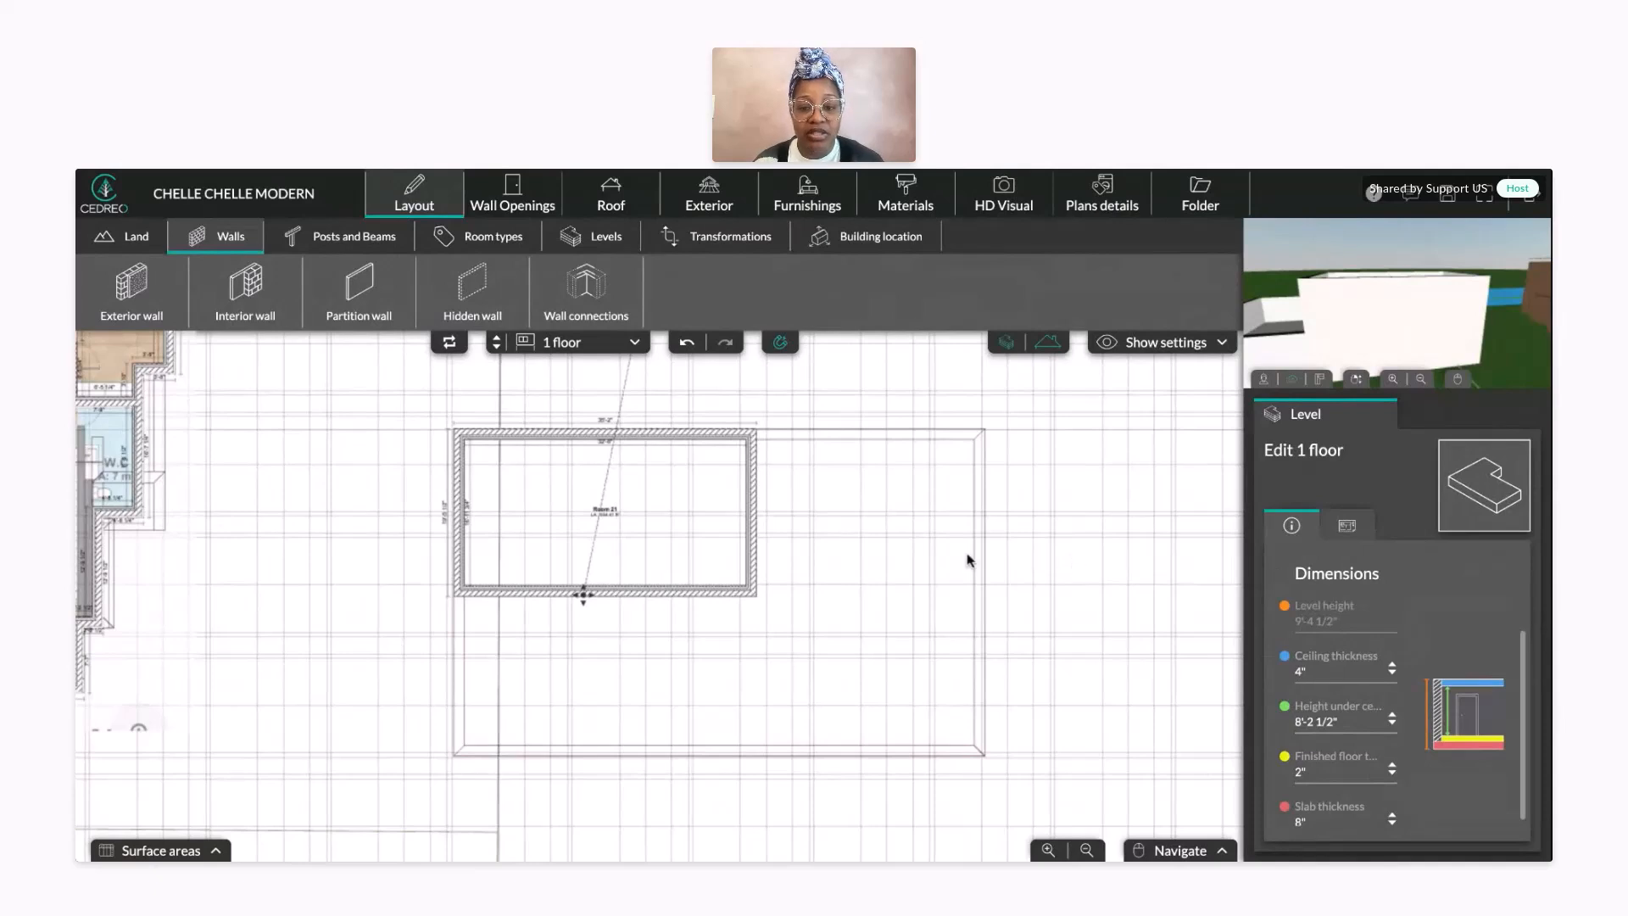
pyautogui.moveTo(1341, 720); pyautogui.dragTo(1272, 722)
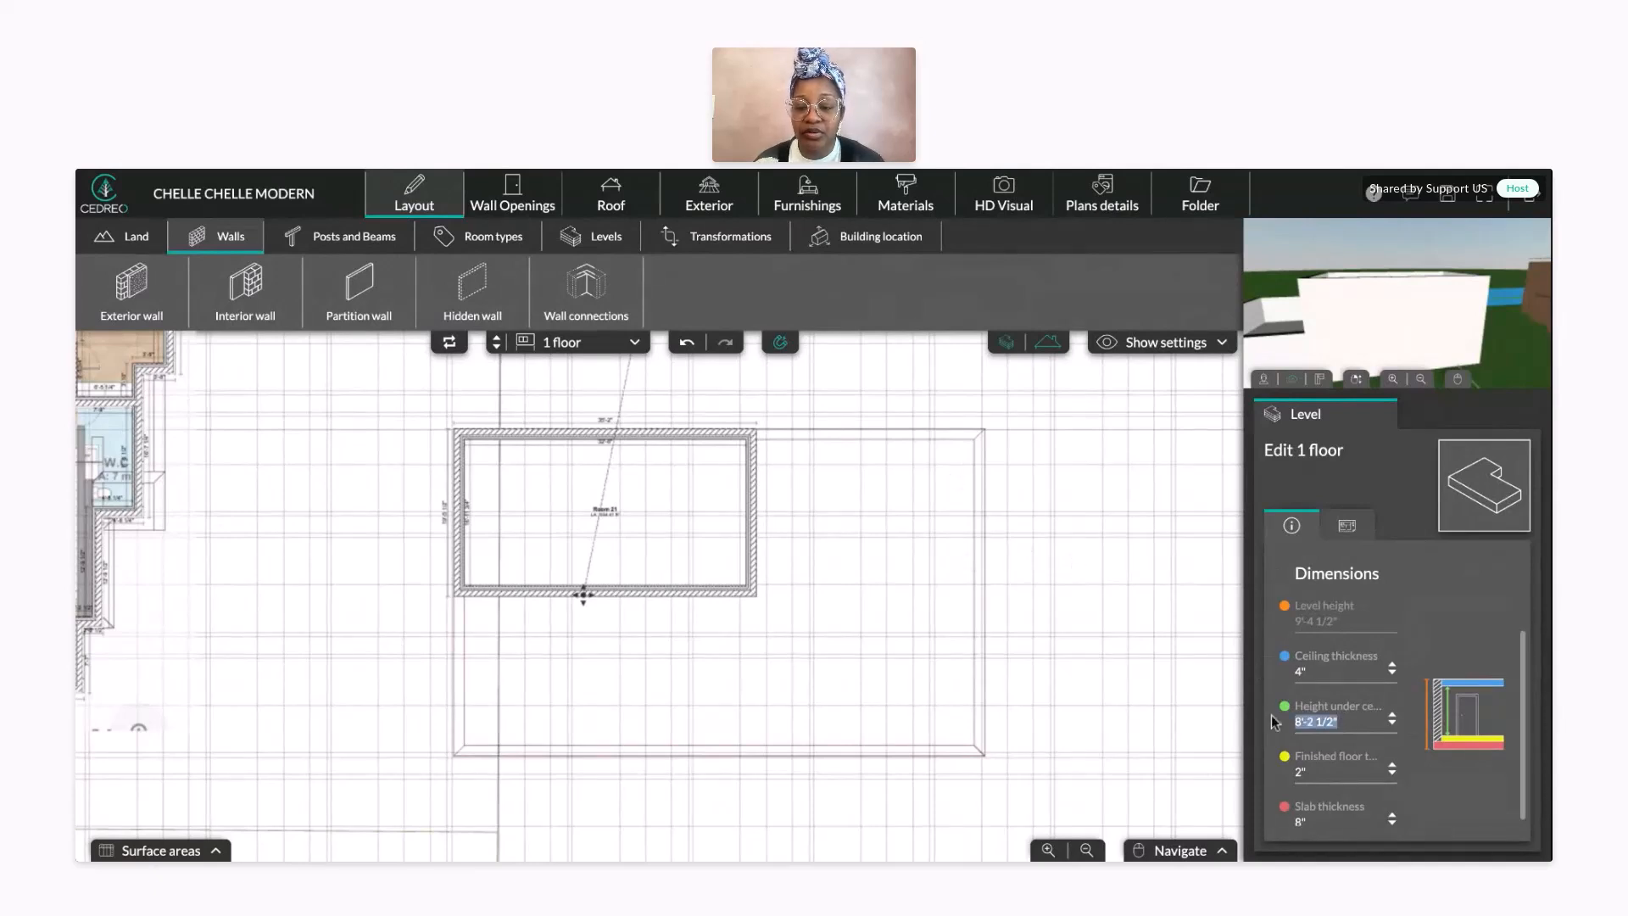
pyautogui.write('7')
pyautogui.press('Return')
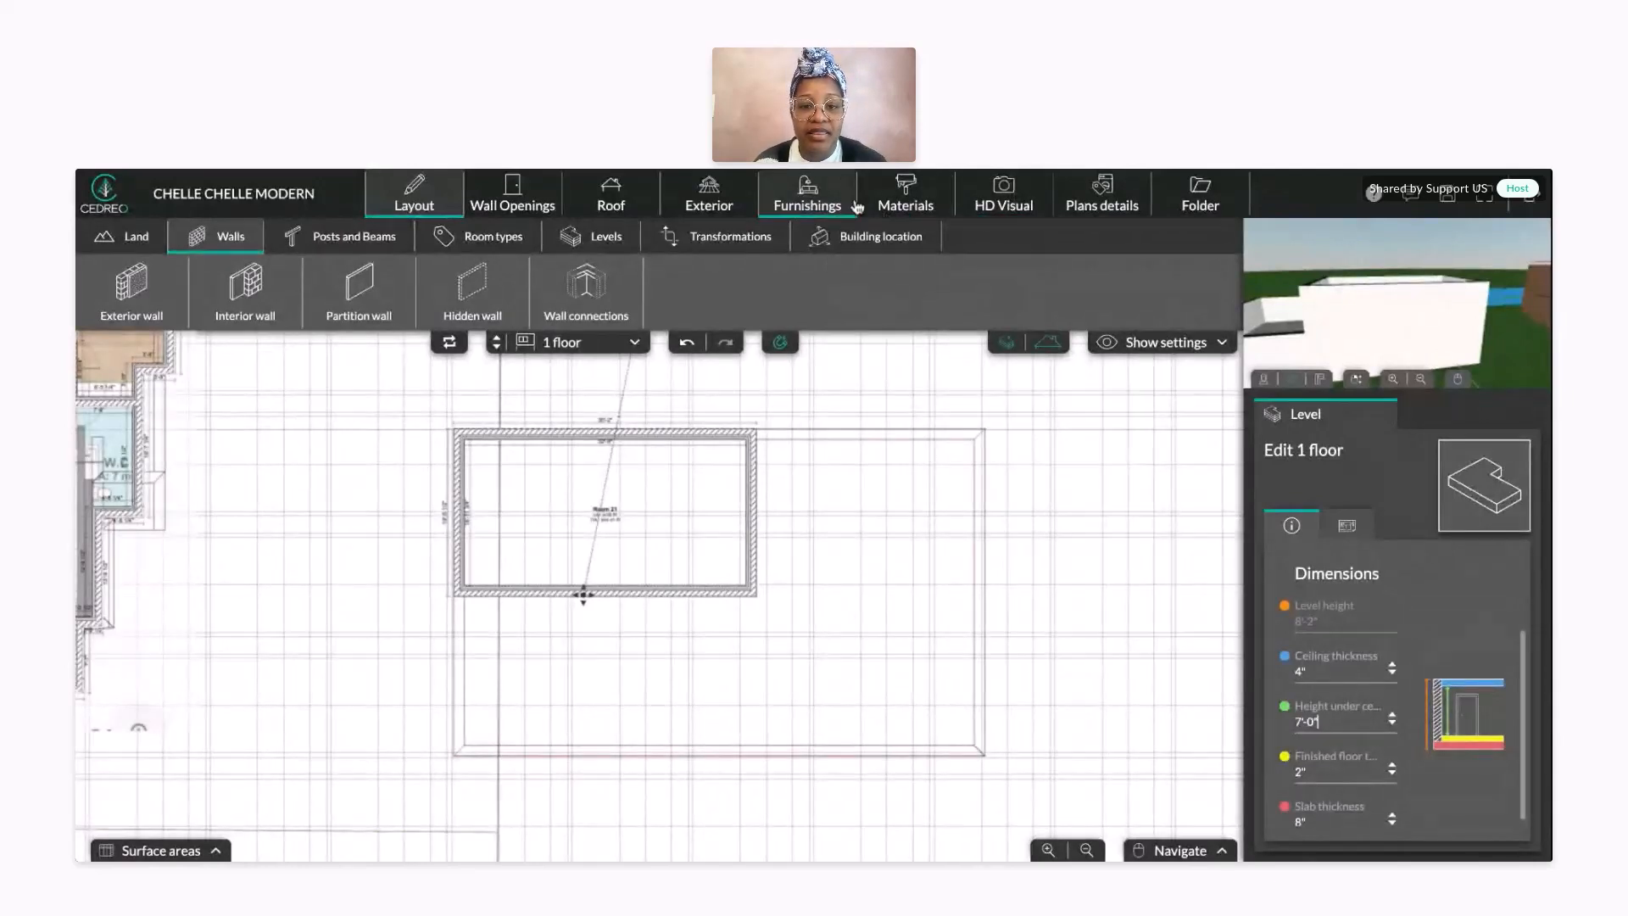
pyautogui.click(904, 197)
pyautogui.moveTo(693, 672); pyautogui.dragTo(644, 683)
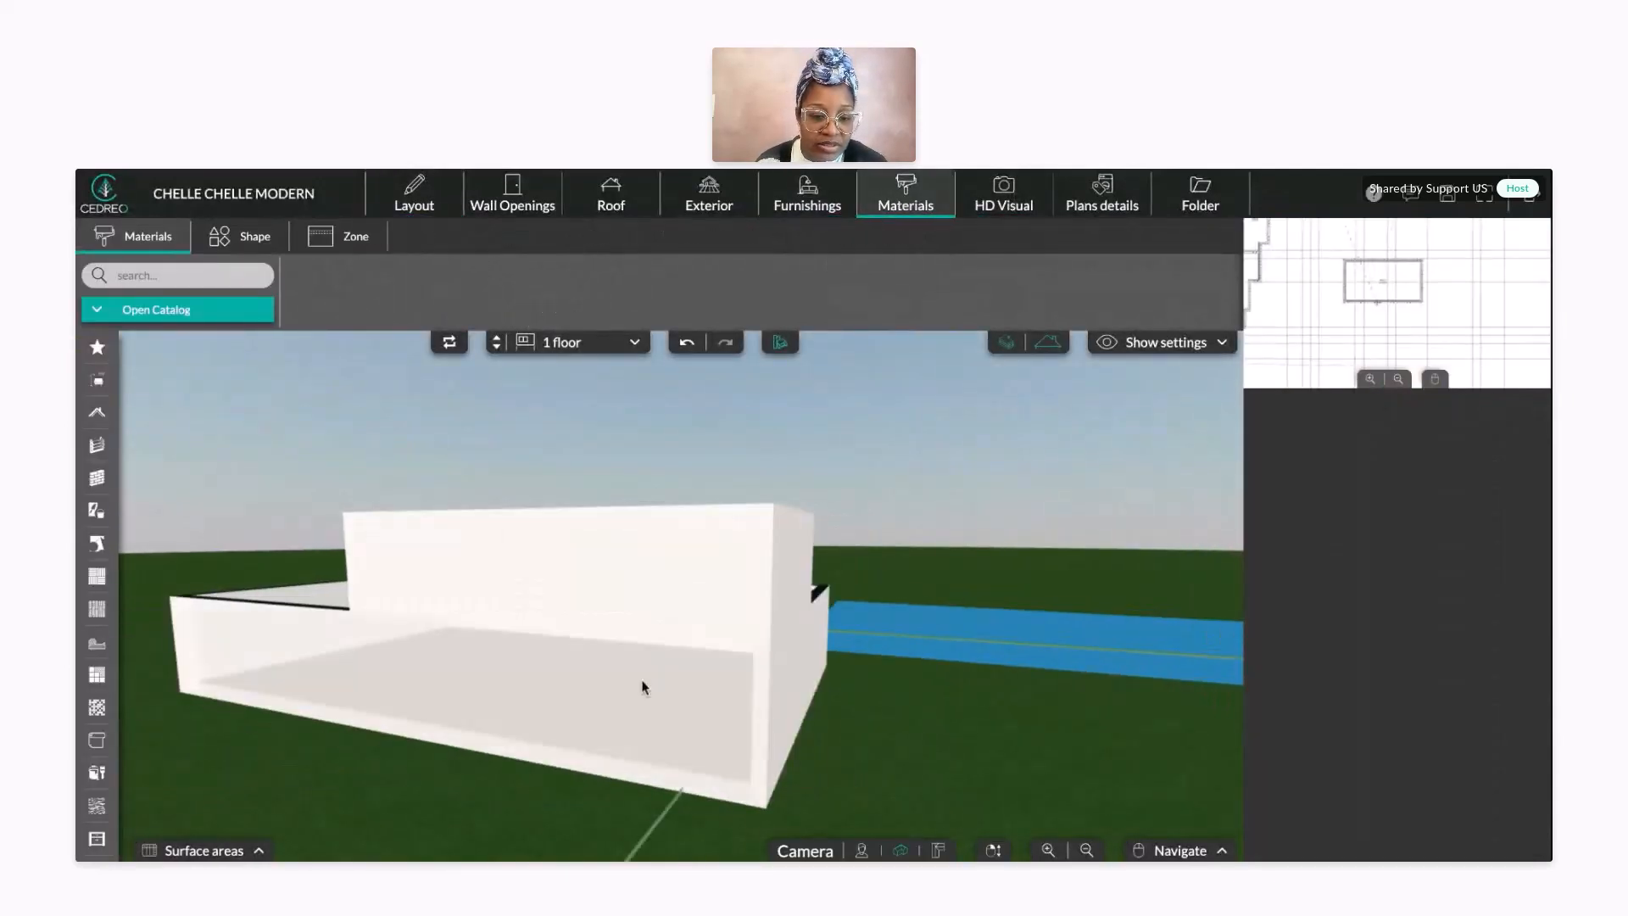
# - Turn off the Ground and Baseboard options for Room 21, the room enclosed by the walls on the 1 floor
pyautogui.moveTo(596, 752); pyautogui.dragTo(597, 599)
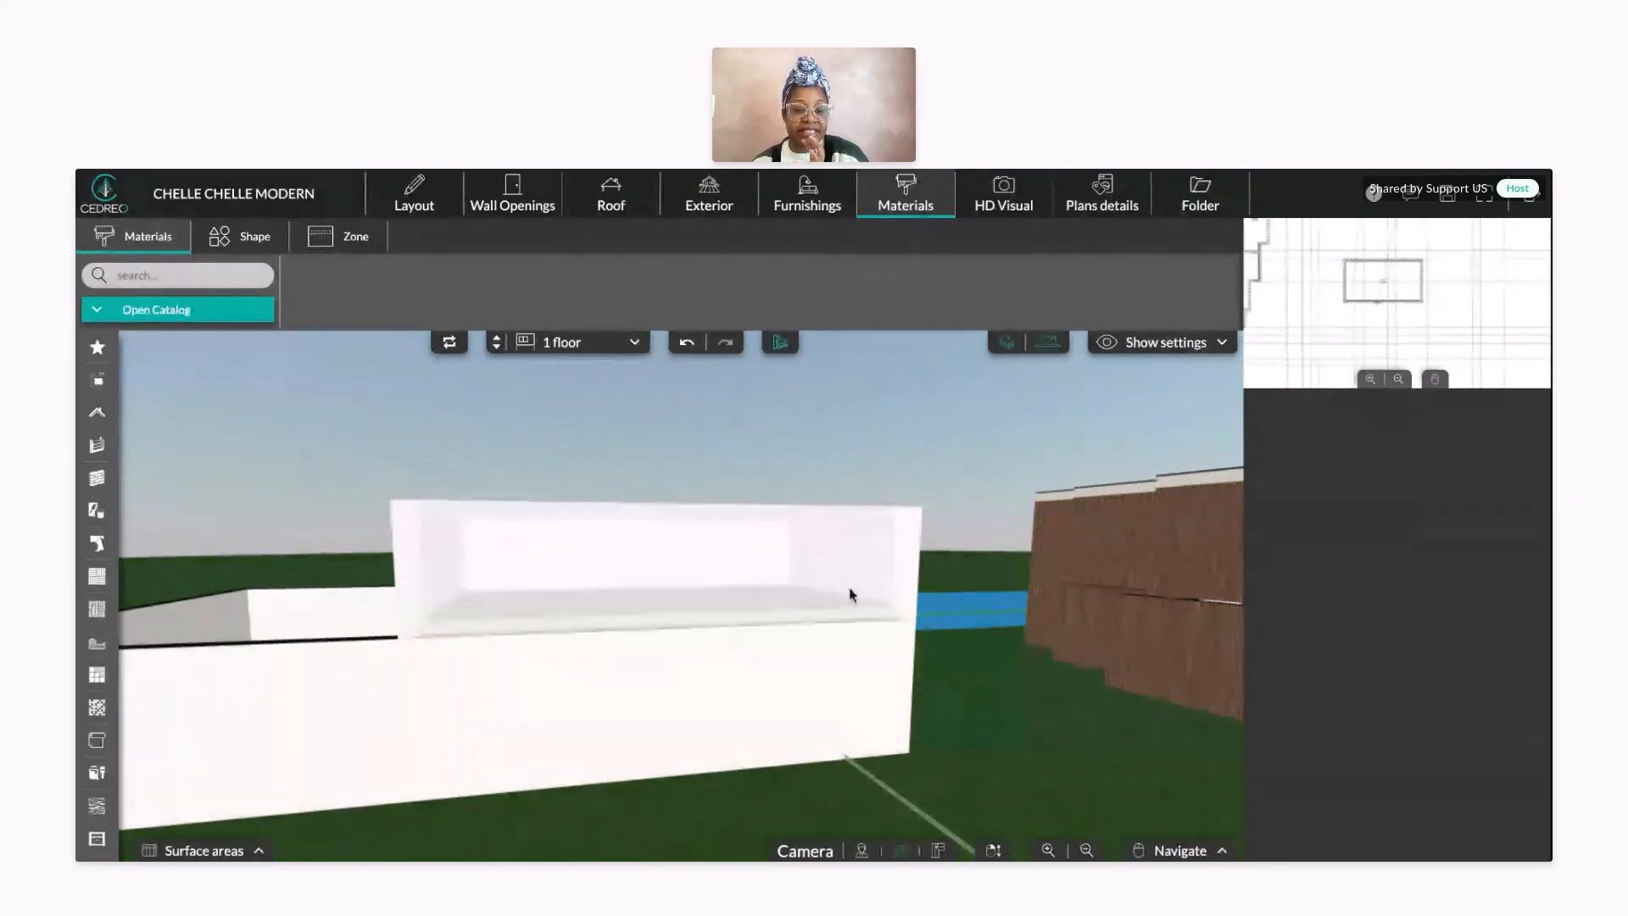
pyautogui.click(413, 197)
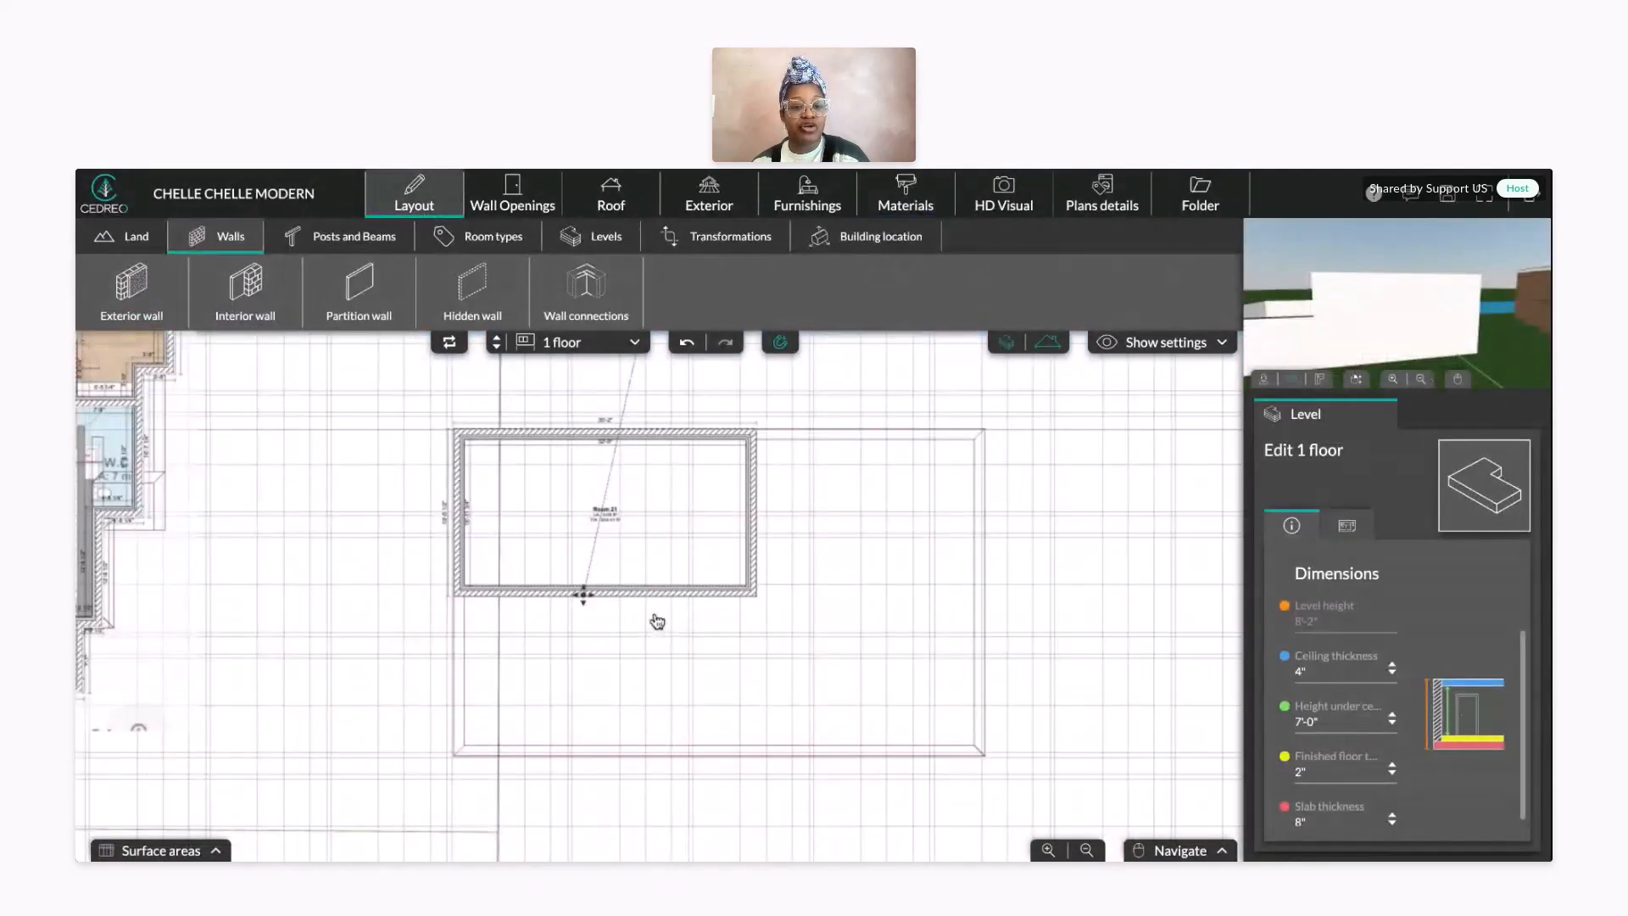
pyautogui.moveTo(658, 618); pyautogui.dragTo(728, 684)
pyautogui.scroll(3, 760, 626)
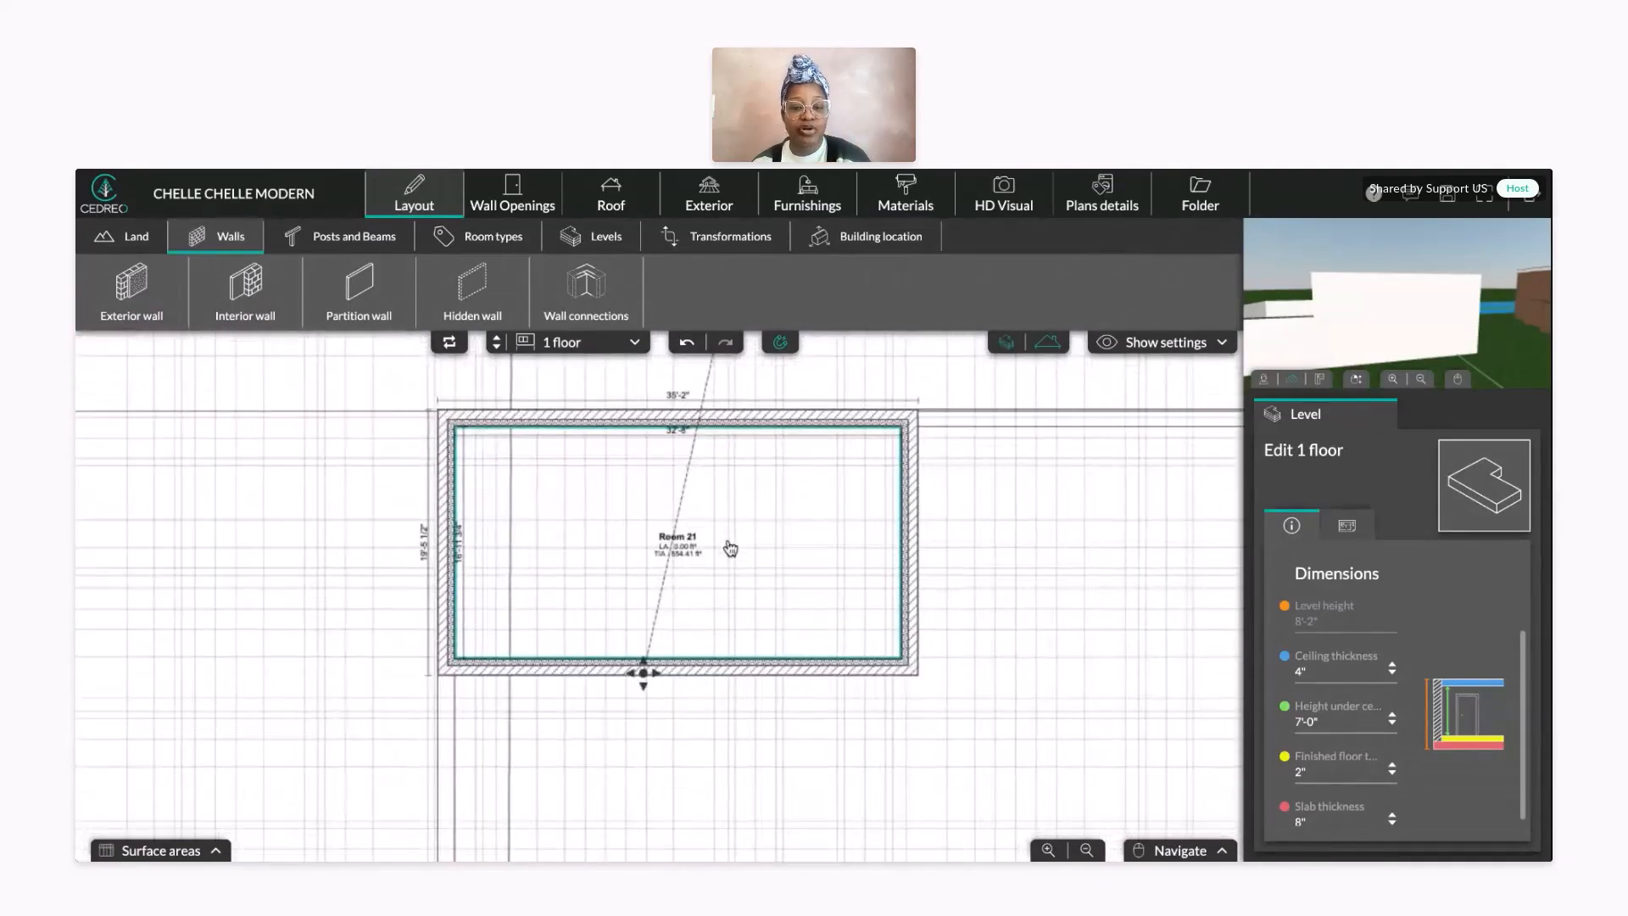
pyautogui.click(746, 545)
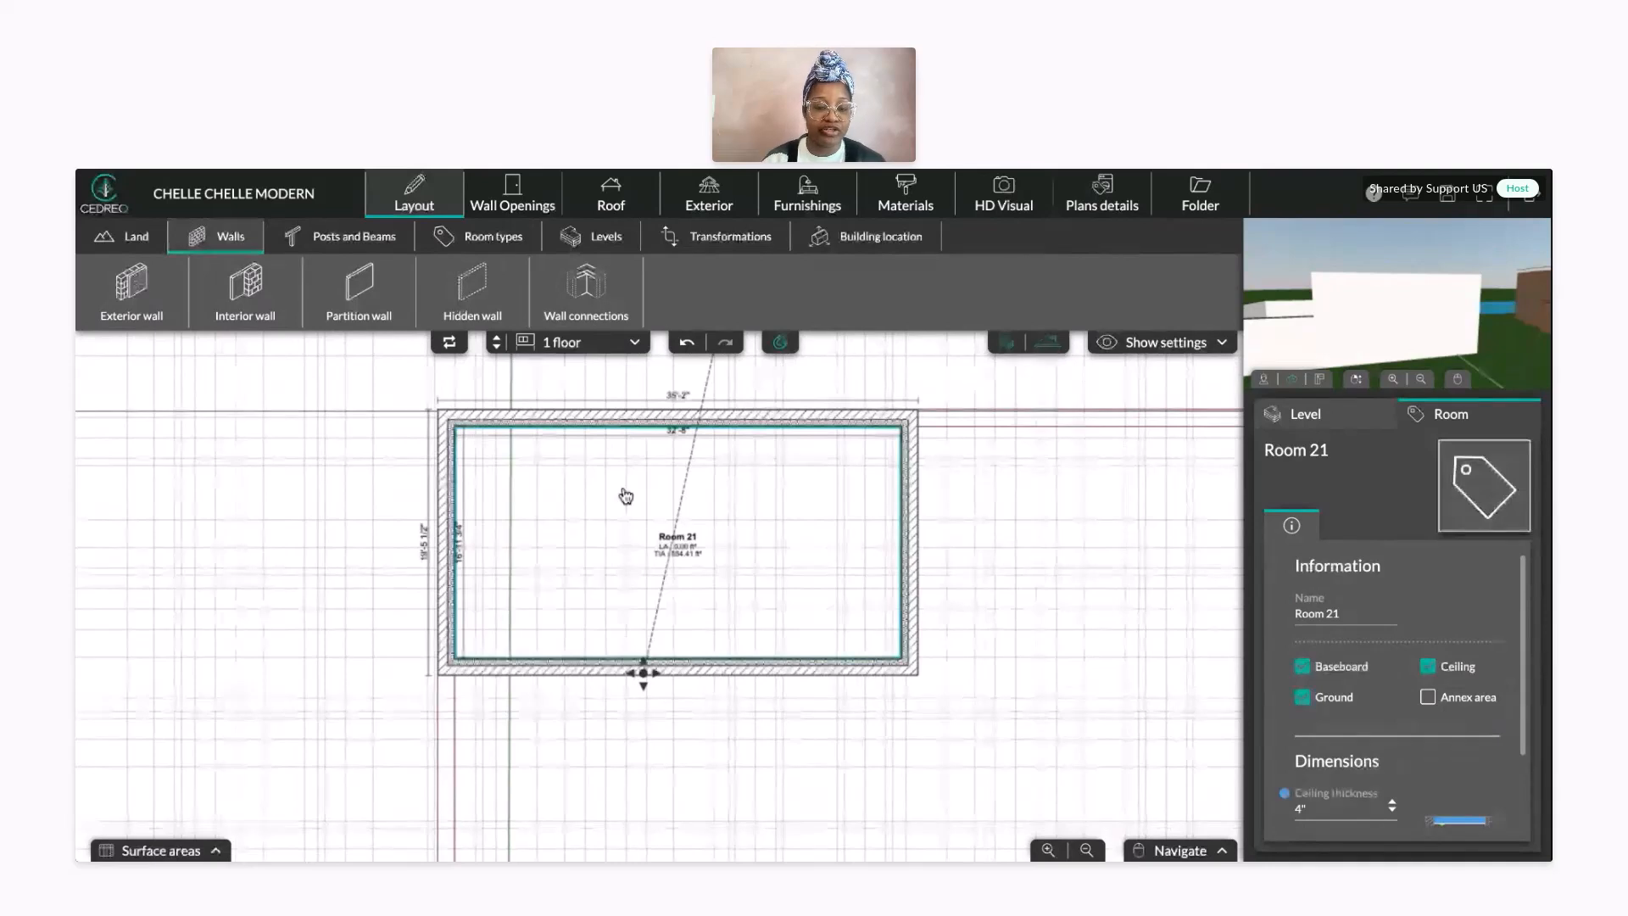
pyautogui.moveTo(1438, 312); pyautogui.dragTo(1468, 348)
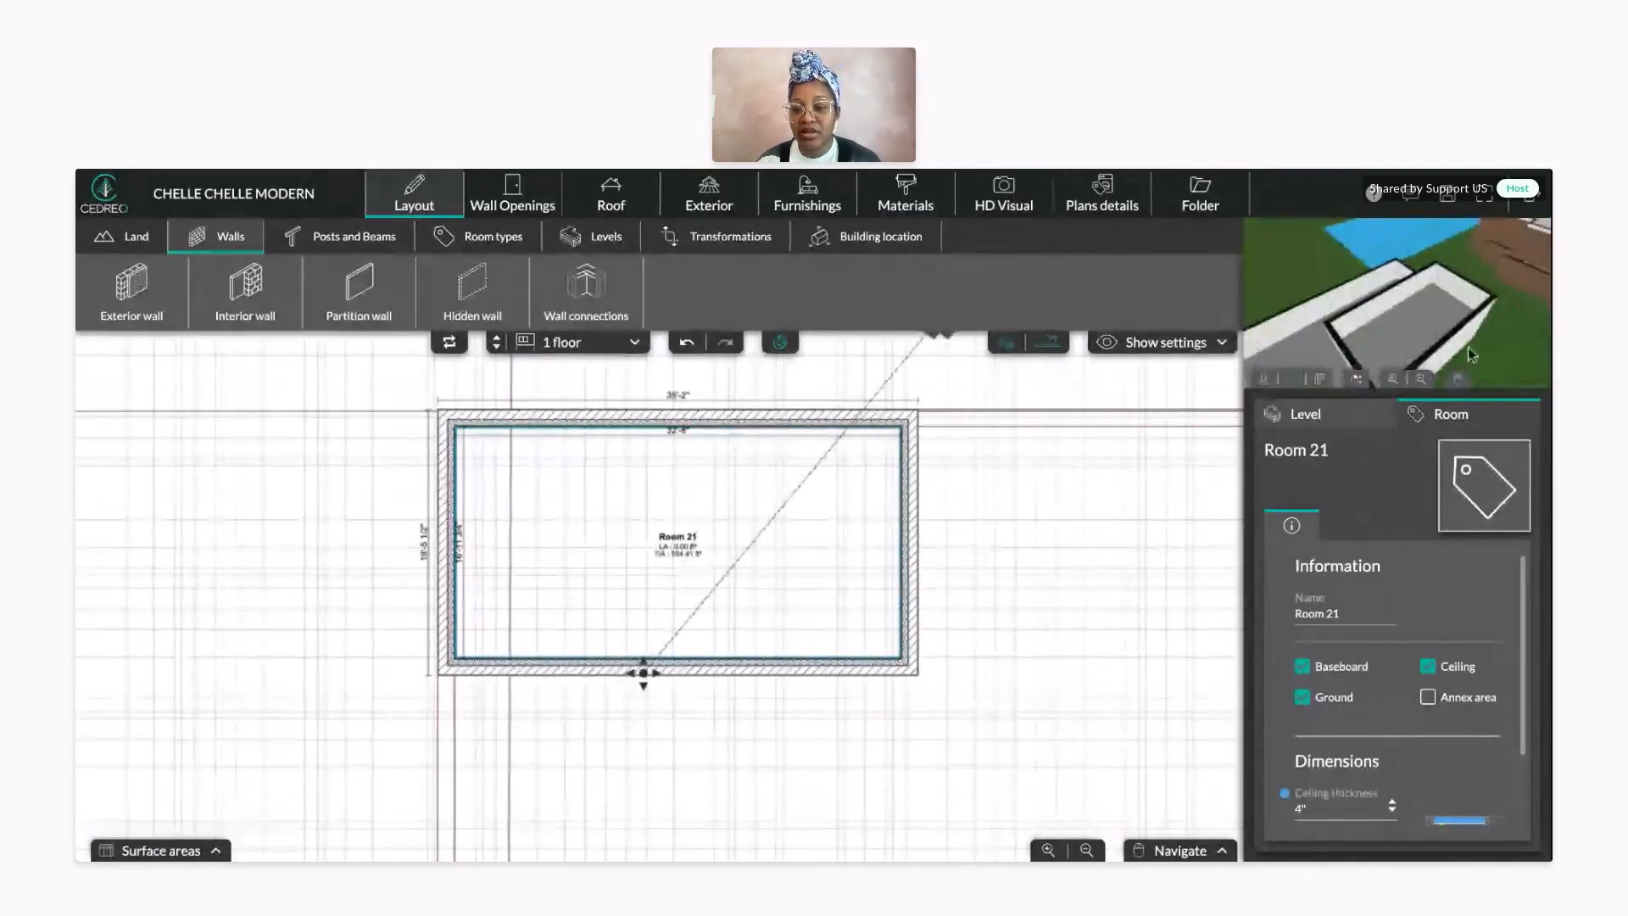
pyautogui.click(1303, 697)
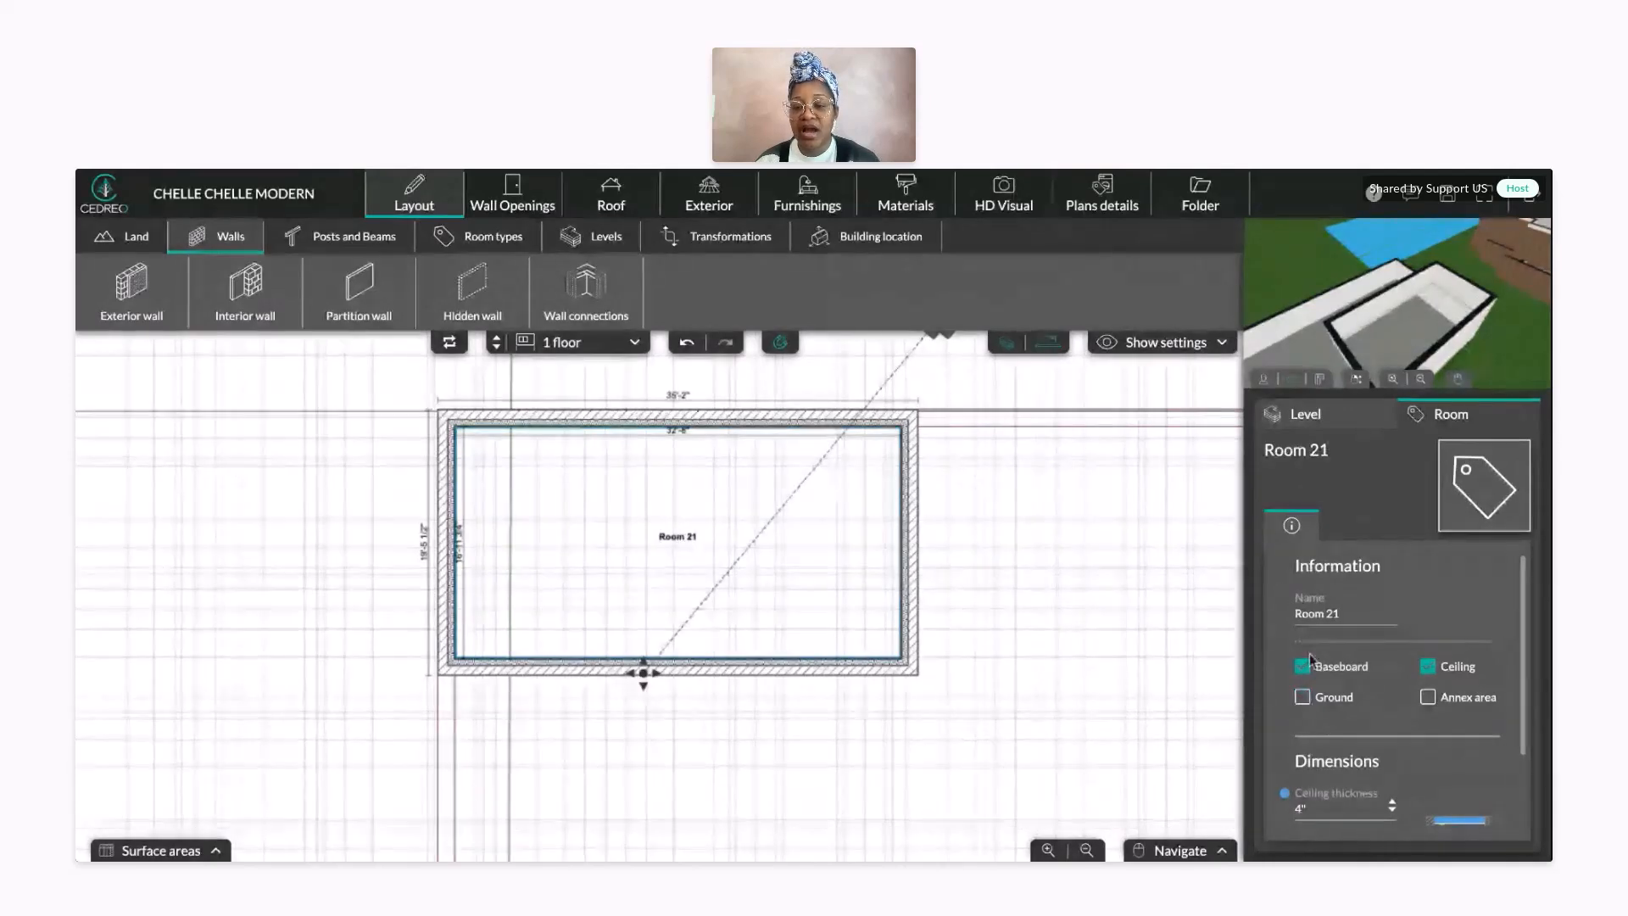
pyautogui.click(1302, 668)
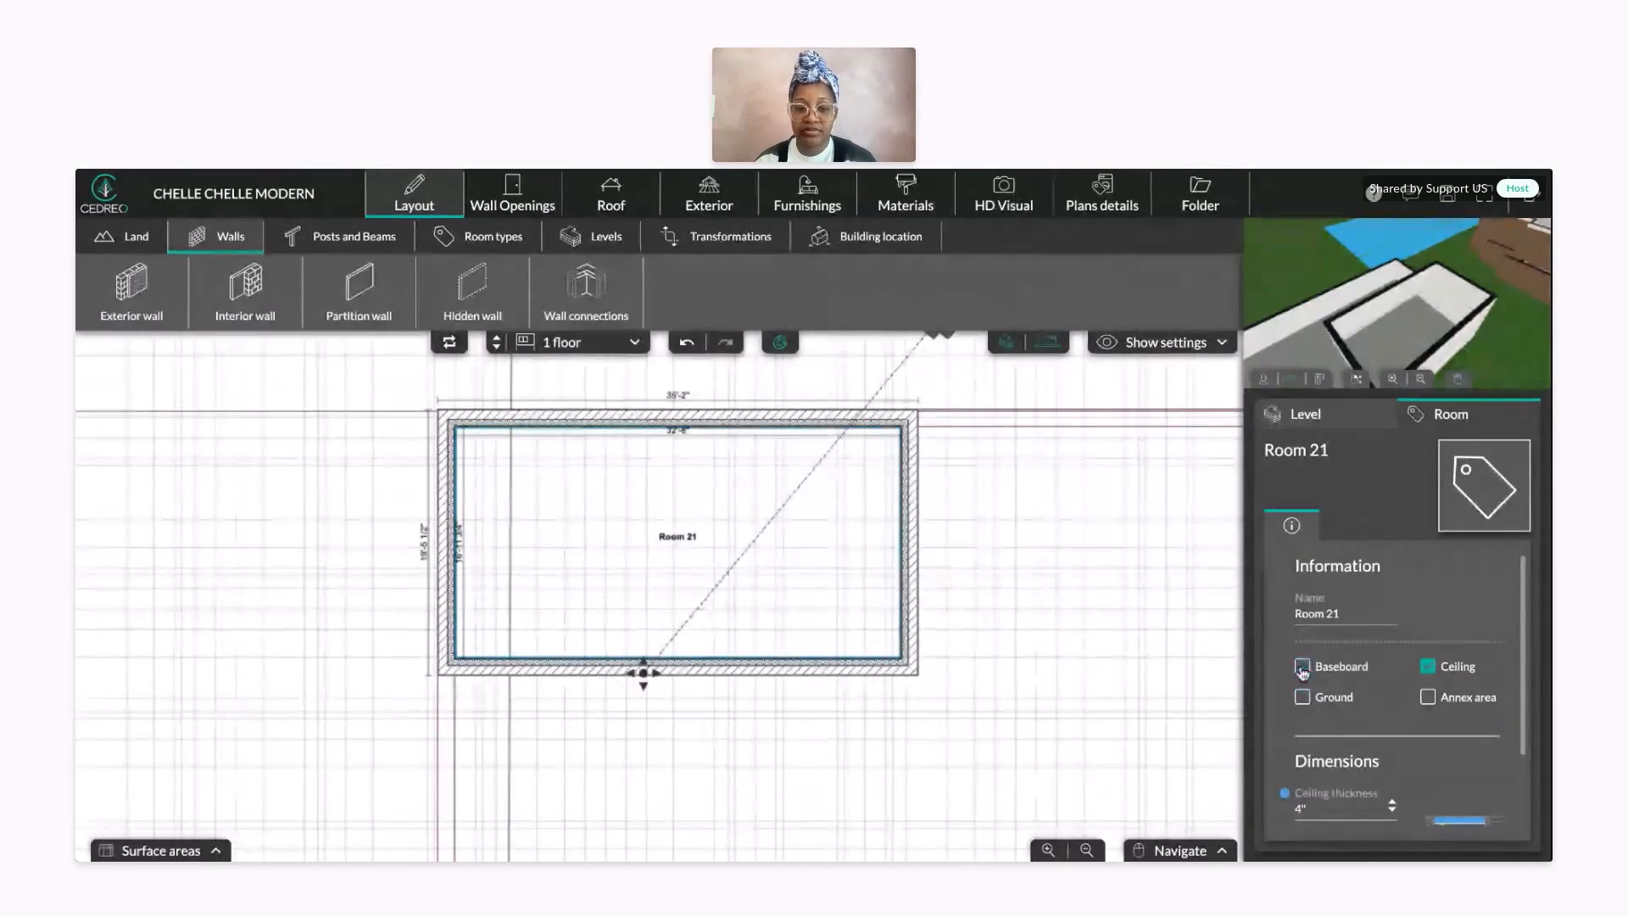
# - Switch the plan to the Ground Floor around the corner beneath Room 21
pyautogui.click(496, 347)
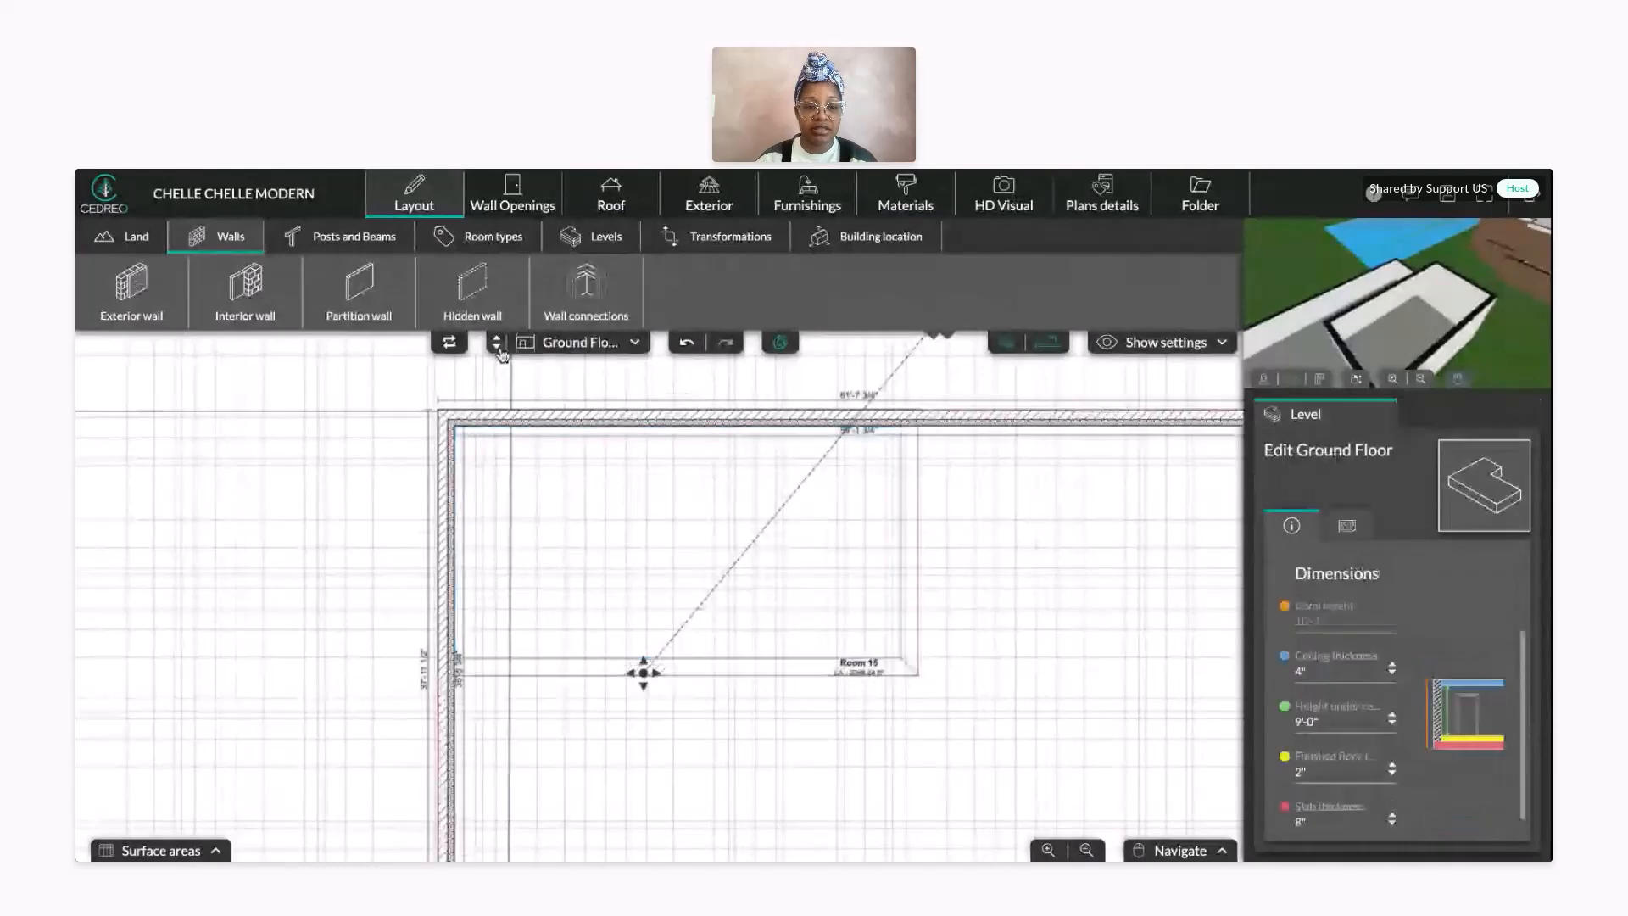
pyautogui.scroll(-1, 669, 546)
pyautogui.scroll(3, 668, 546)
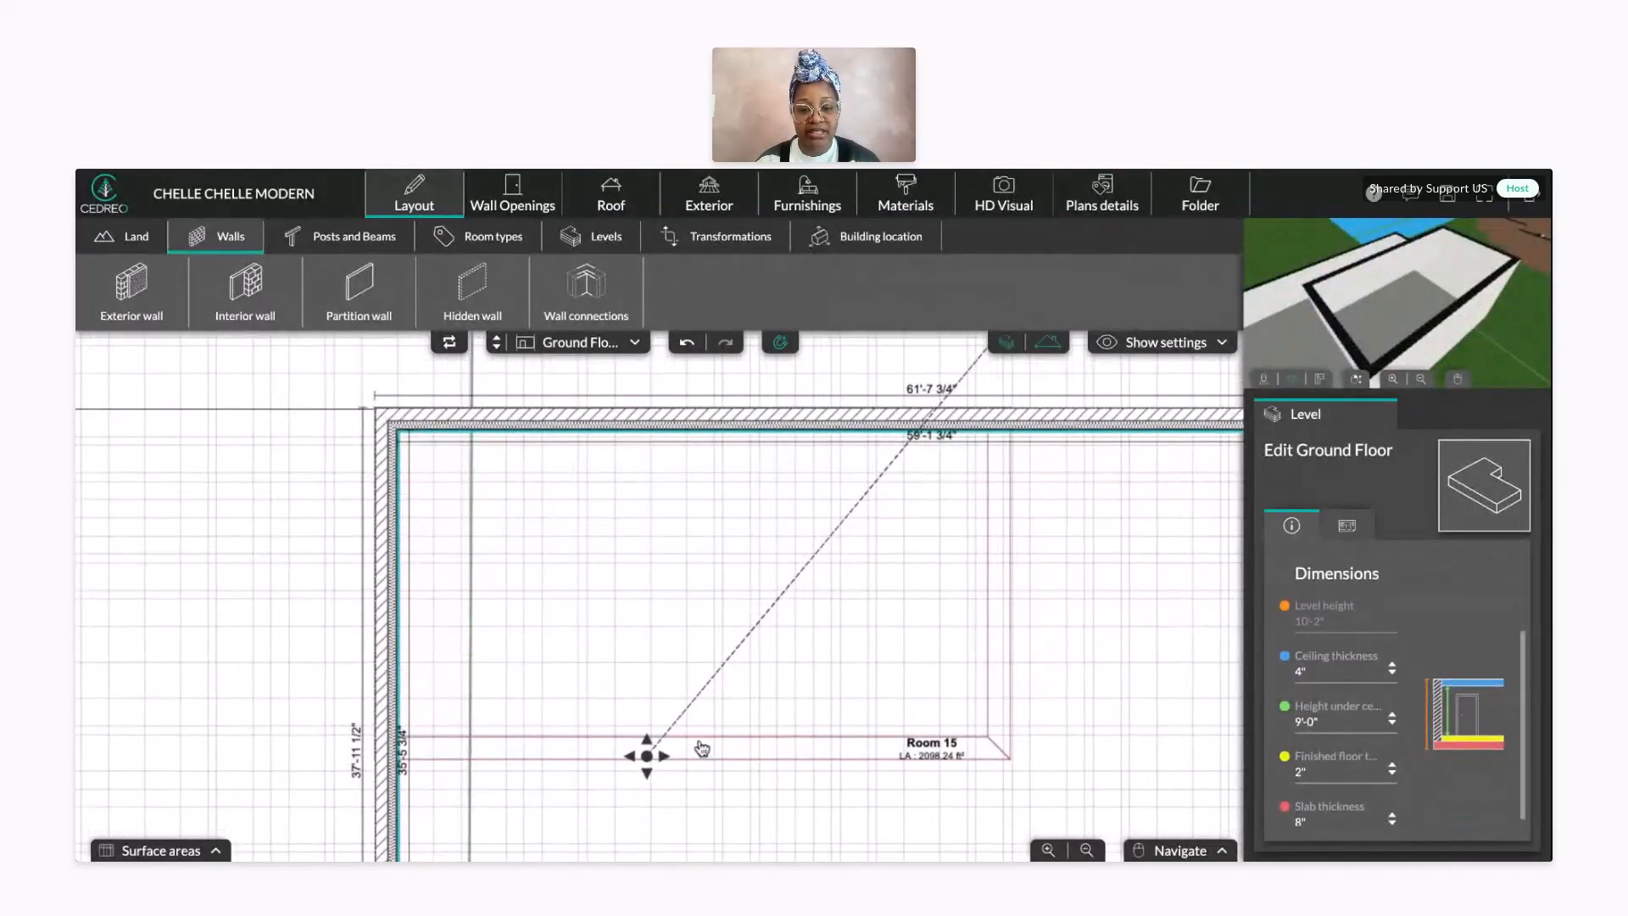
pyautogui.click(458, 318)
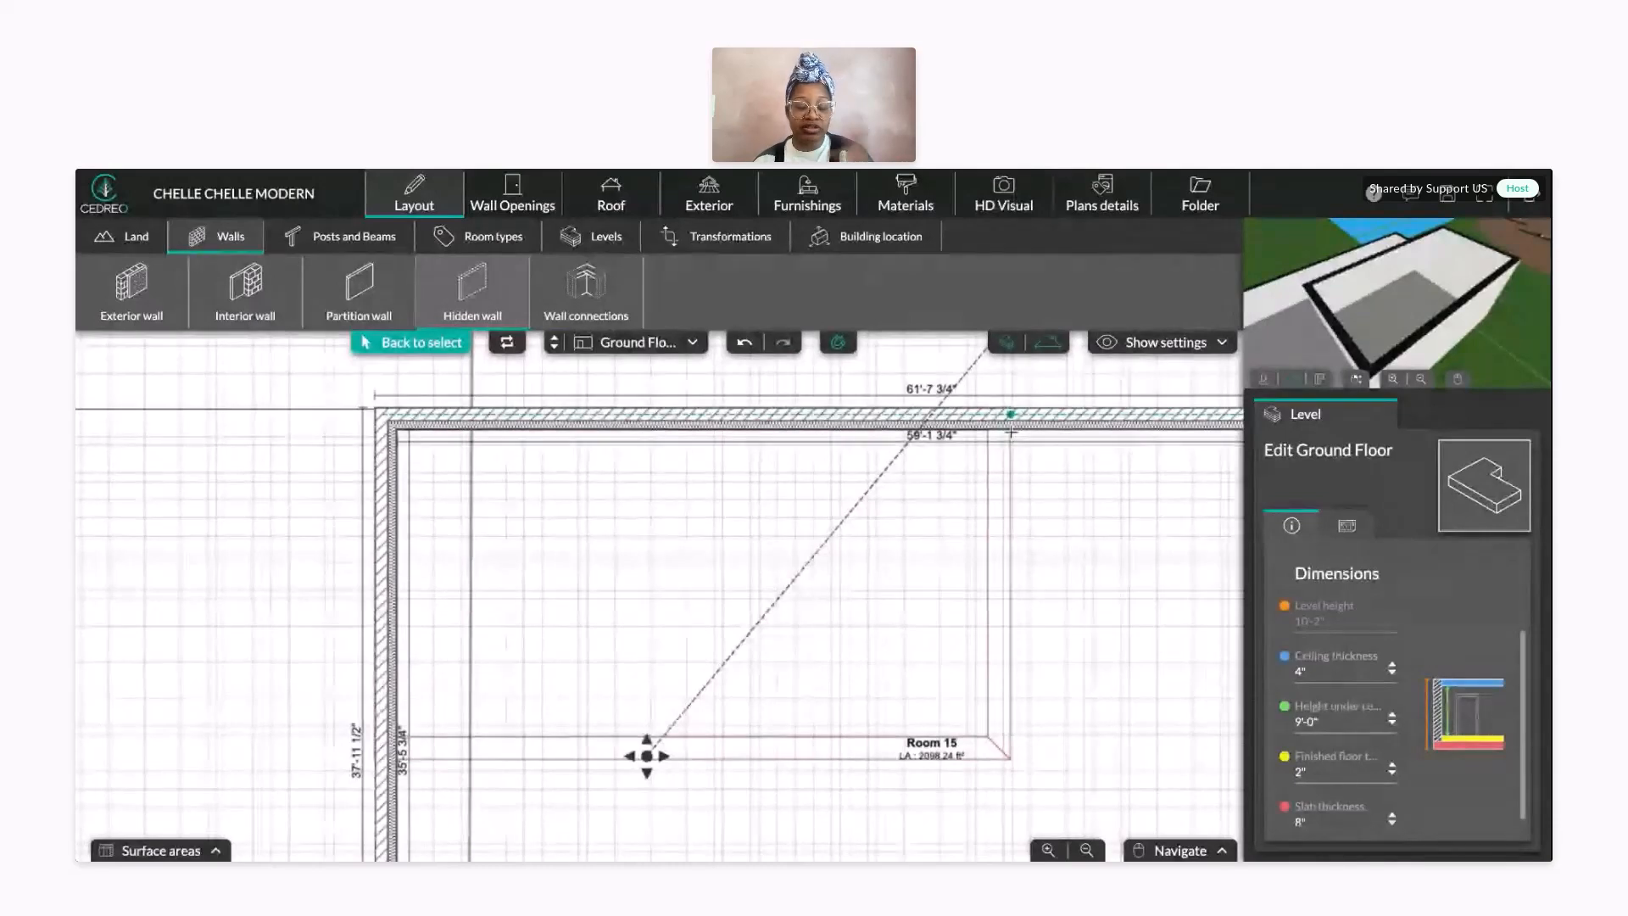
pyautogui.click(1011, 432)
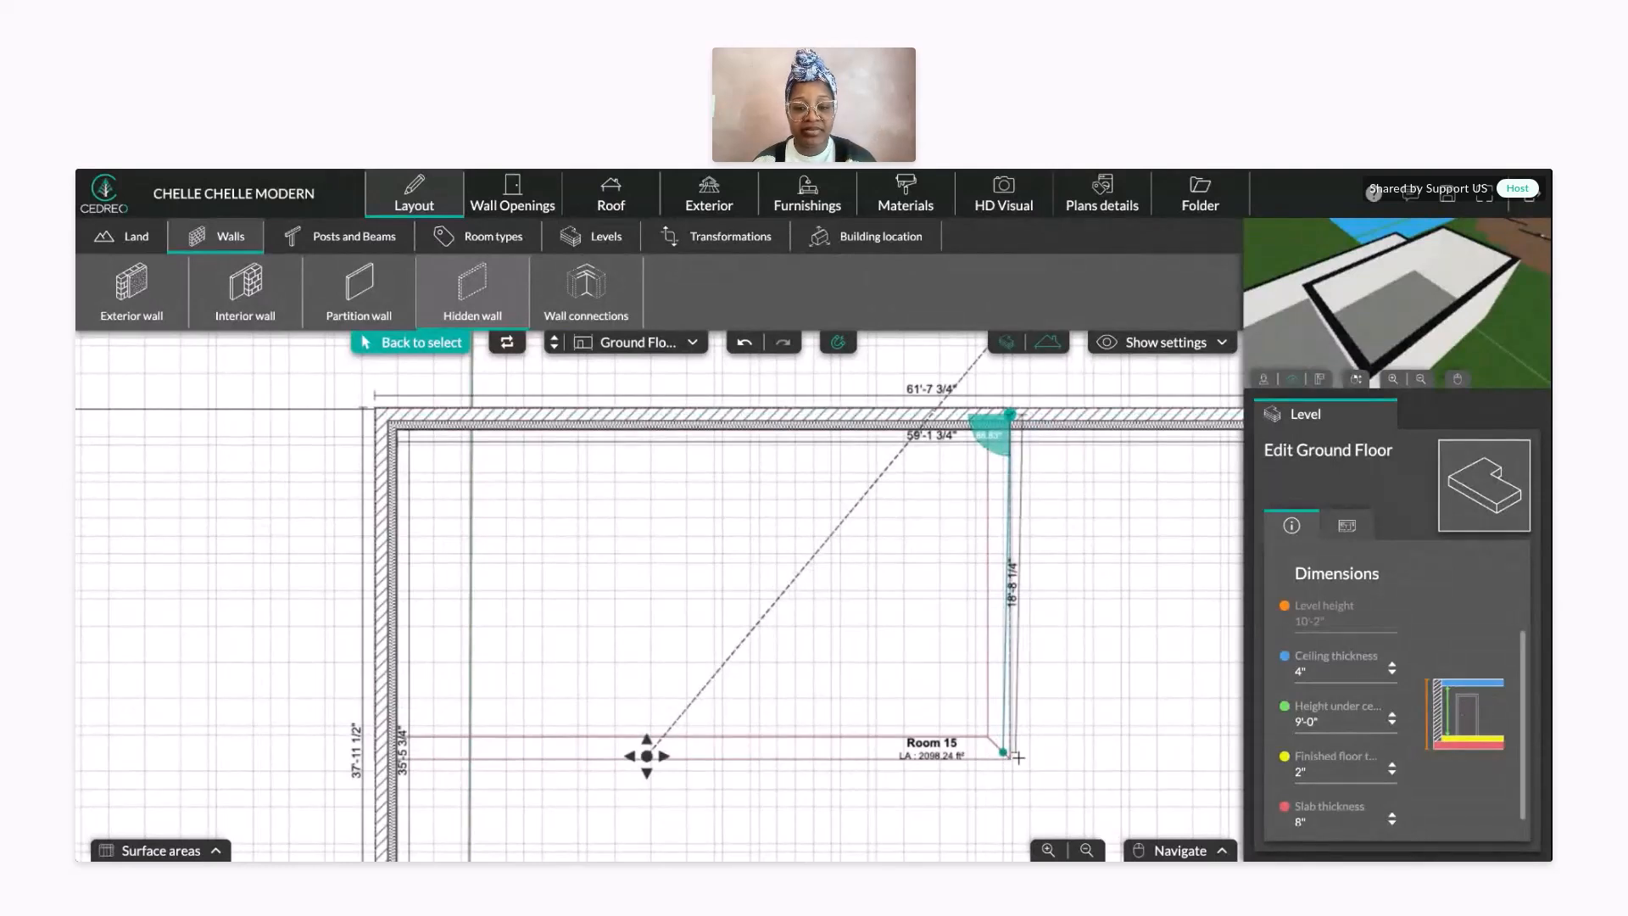
pyautogui.press('Escape')
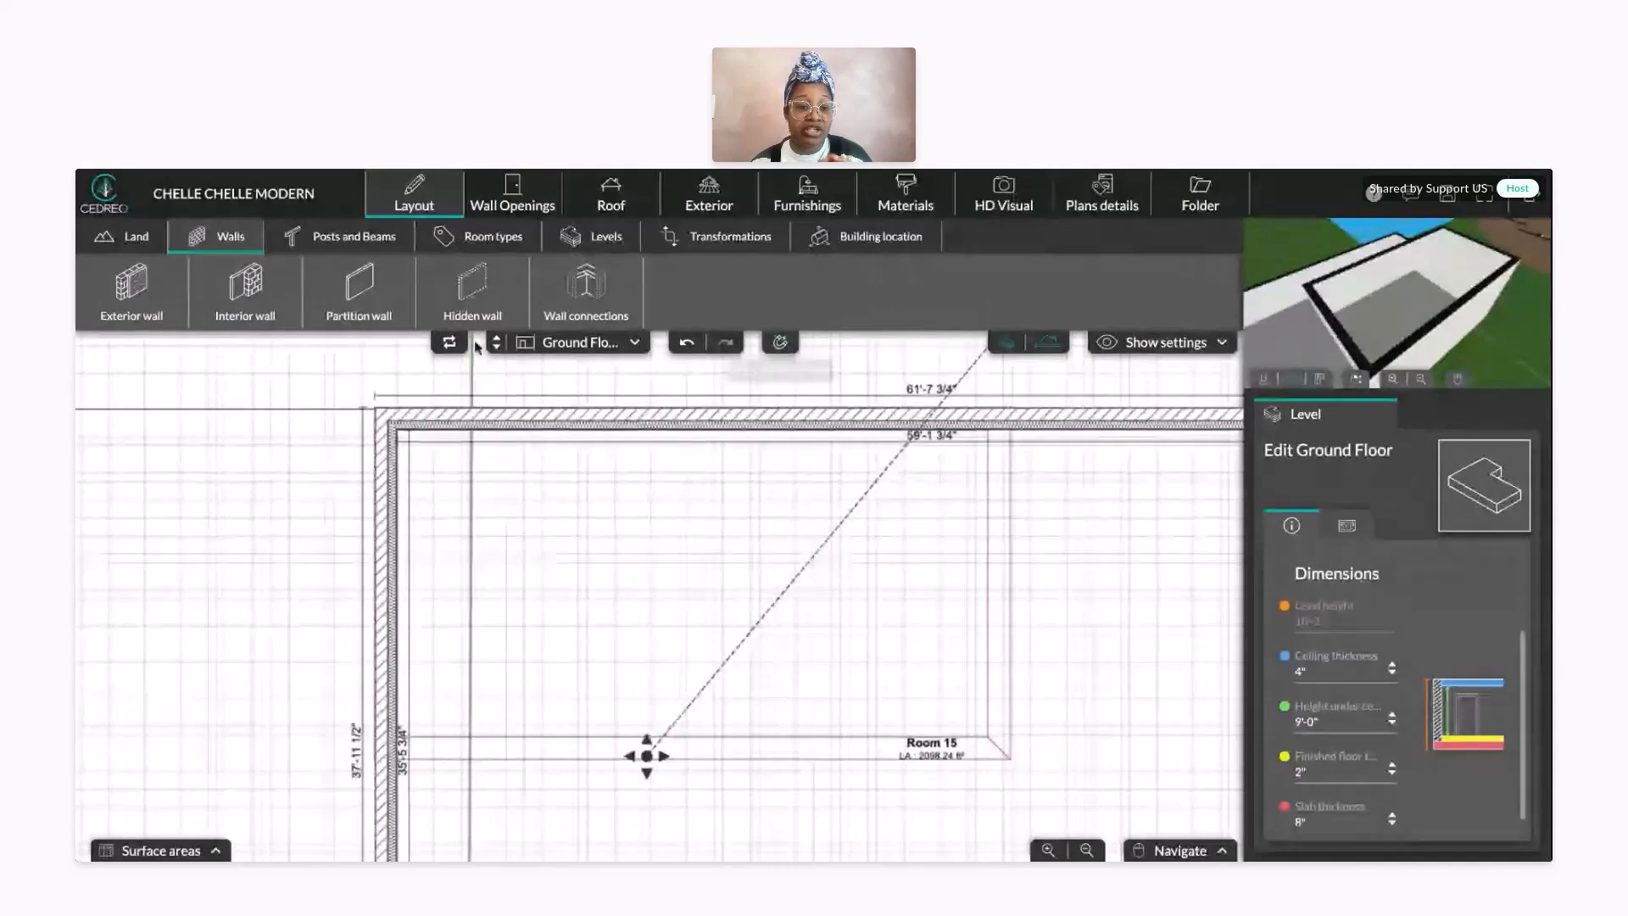
pyautogui.click(166, 316)
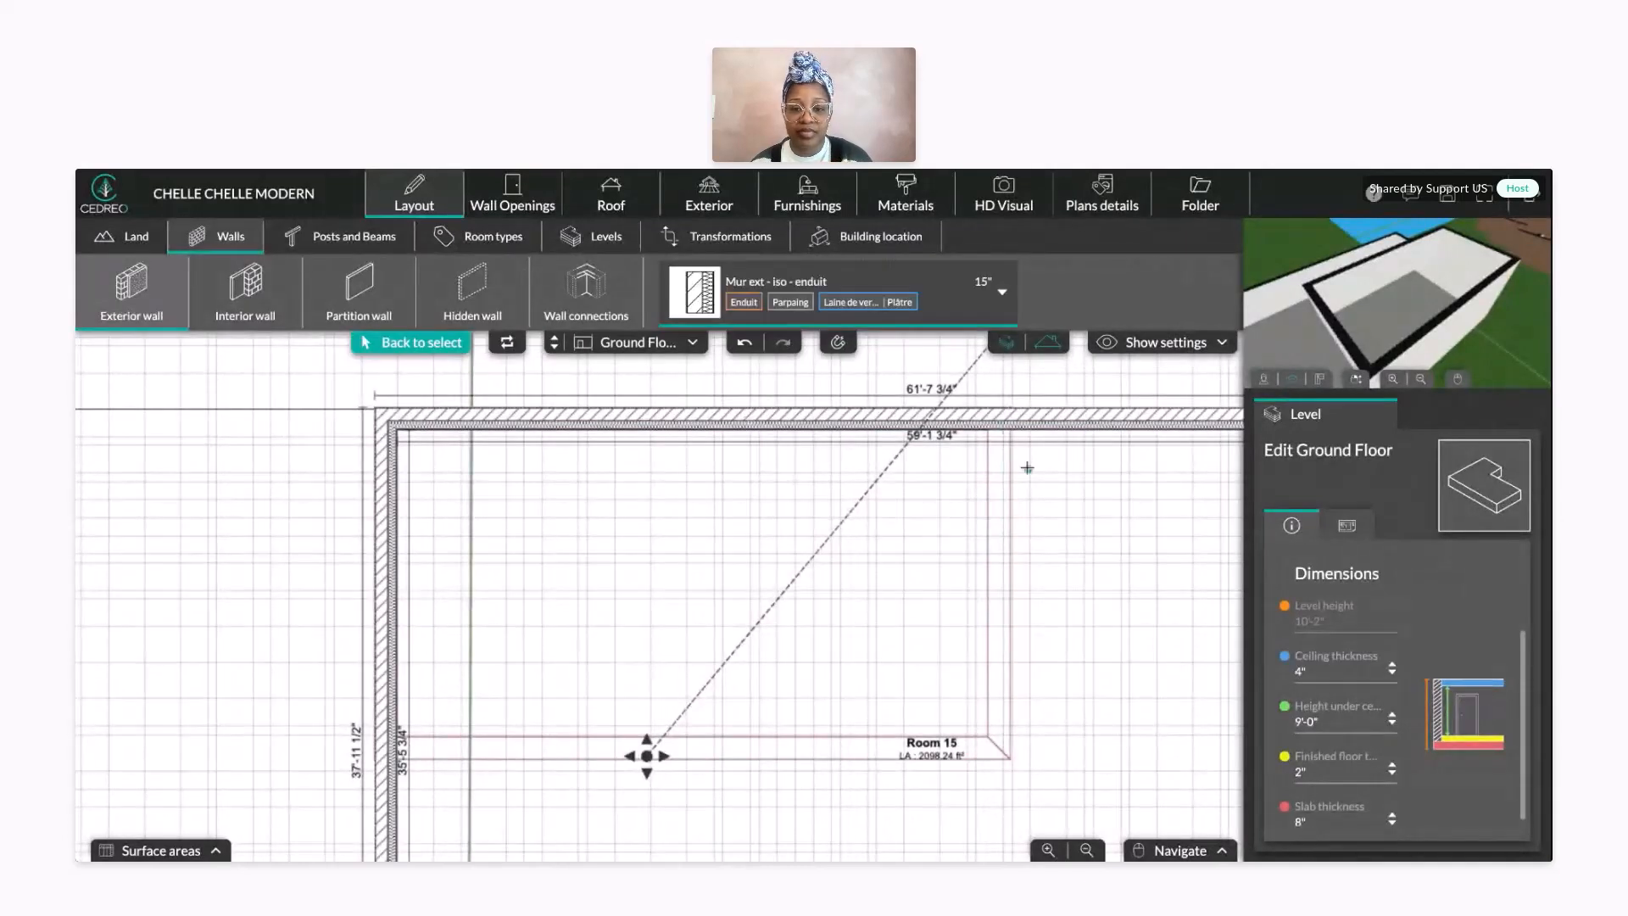
# - Draw two hidden walls on the Ground Floor tracing the upper room's outline, and nudge them into line with it to close off the area beneath
pyautogui.click(472, 292)
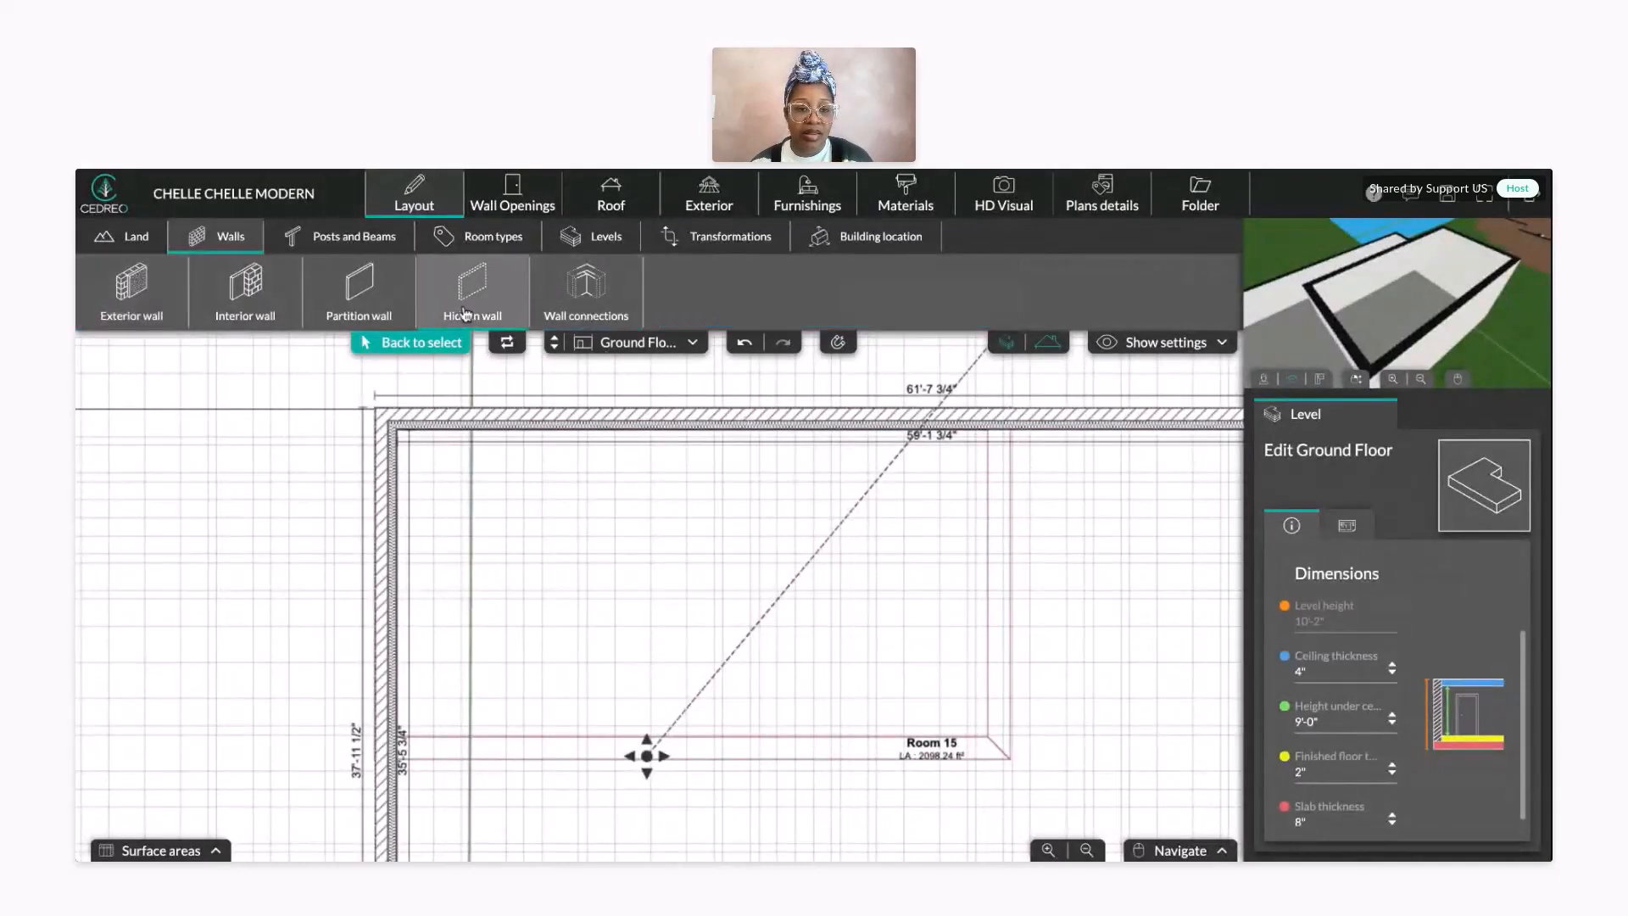
pyautogui.click(1005, 416)
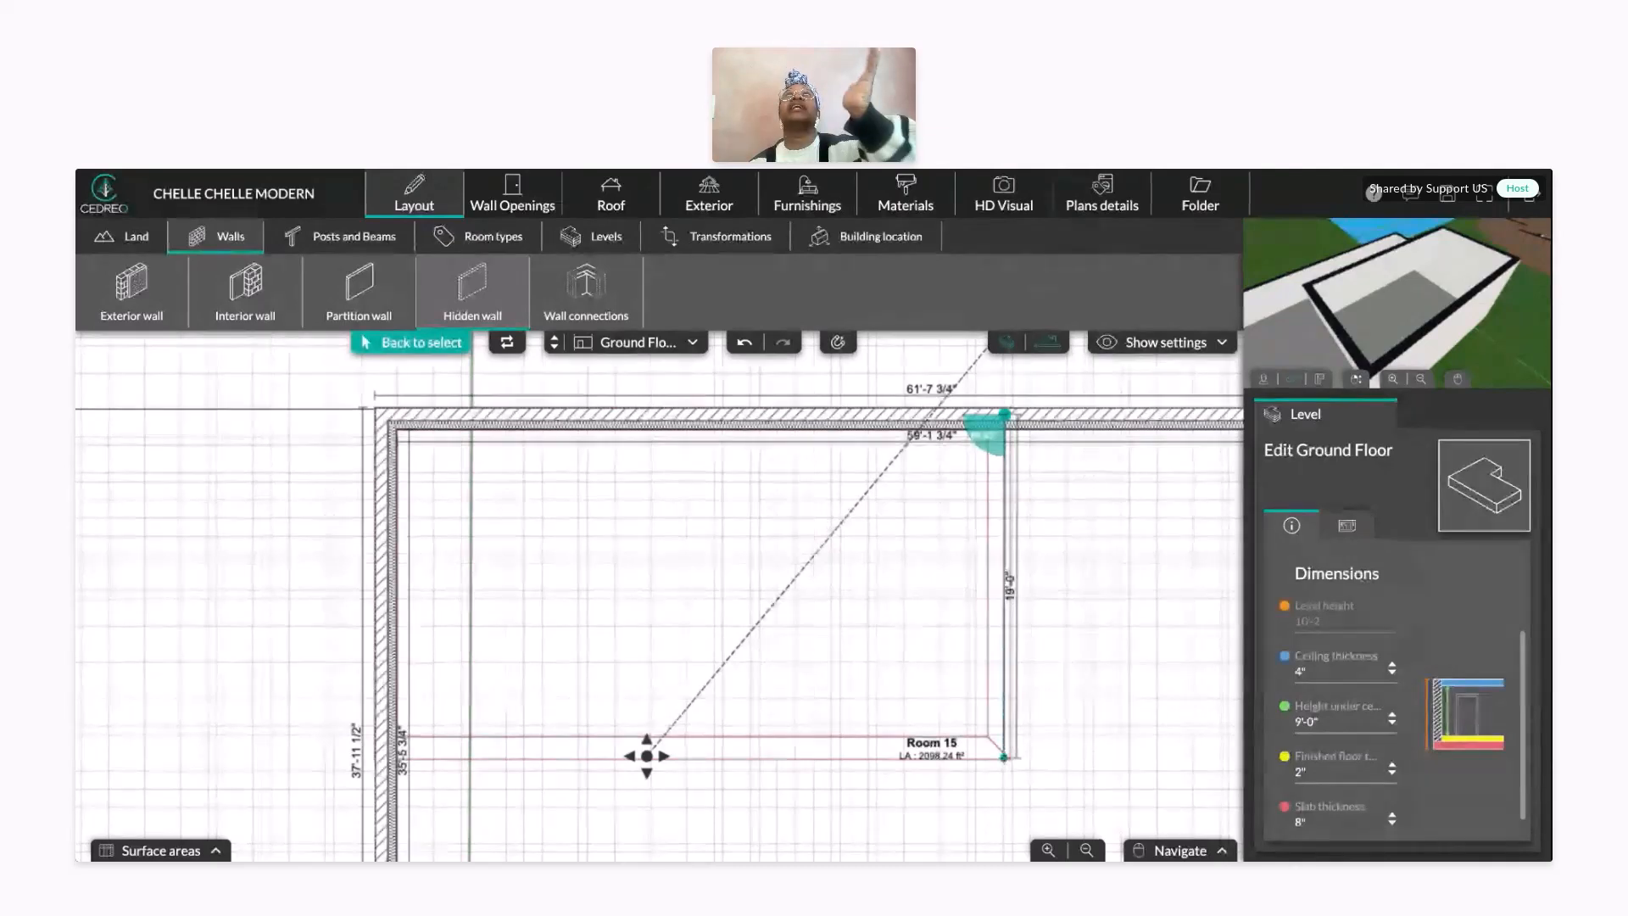
pyautogui.click(1003, 756)
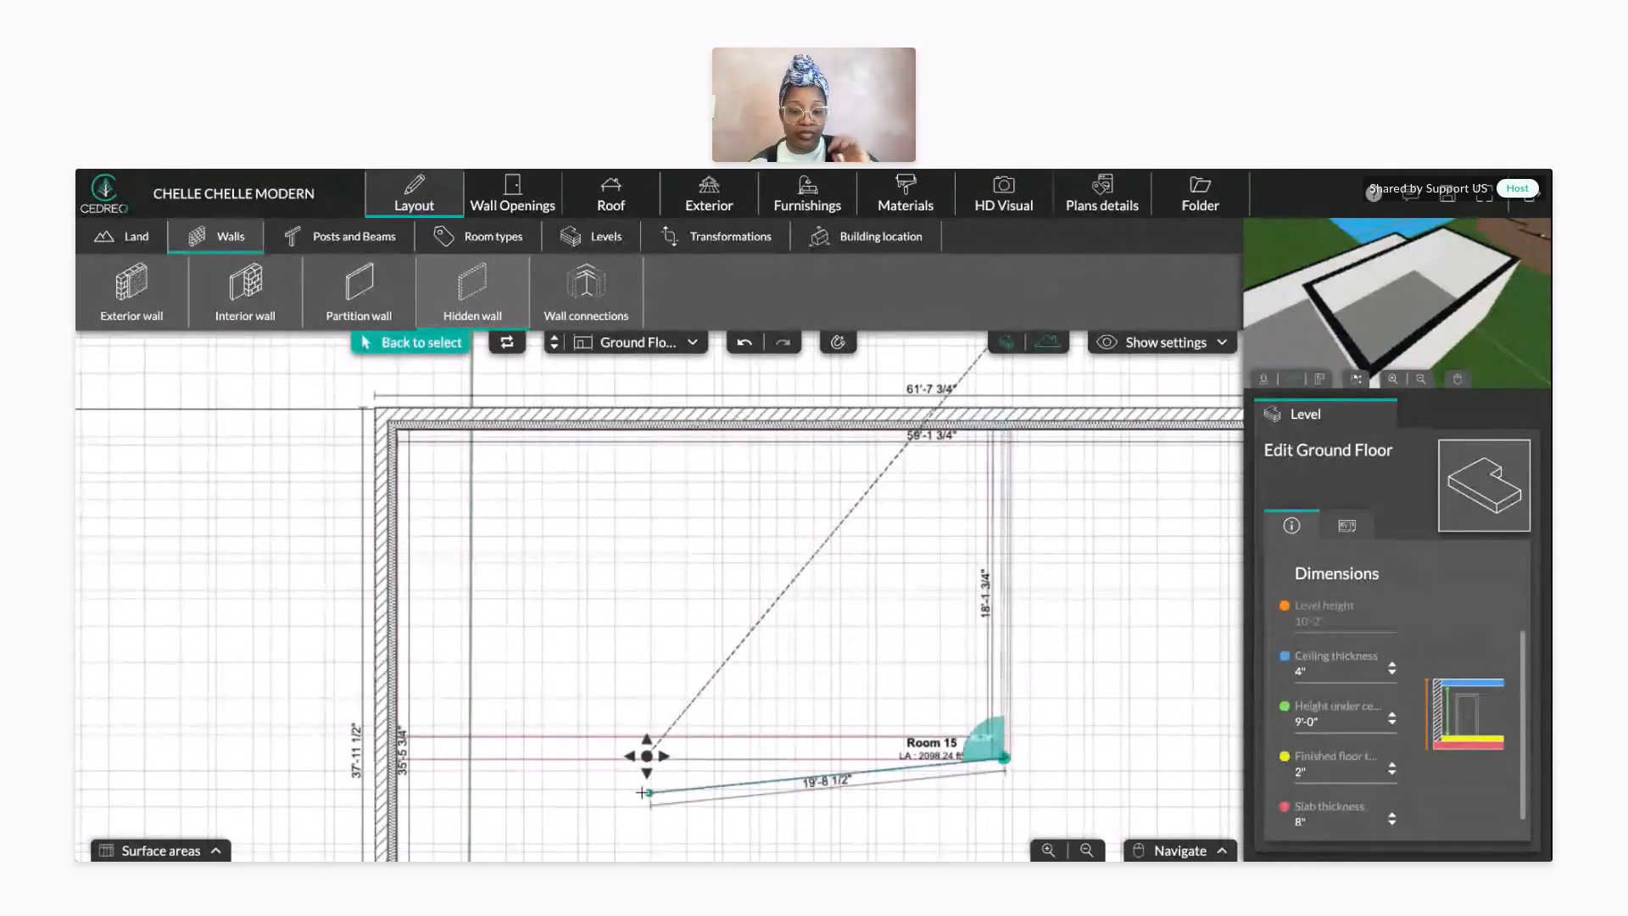
pyautogui.click(465, 757)
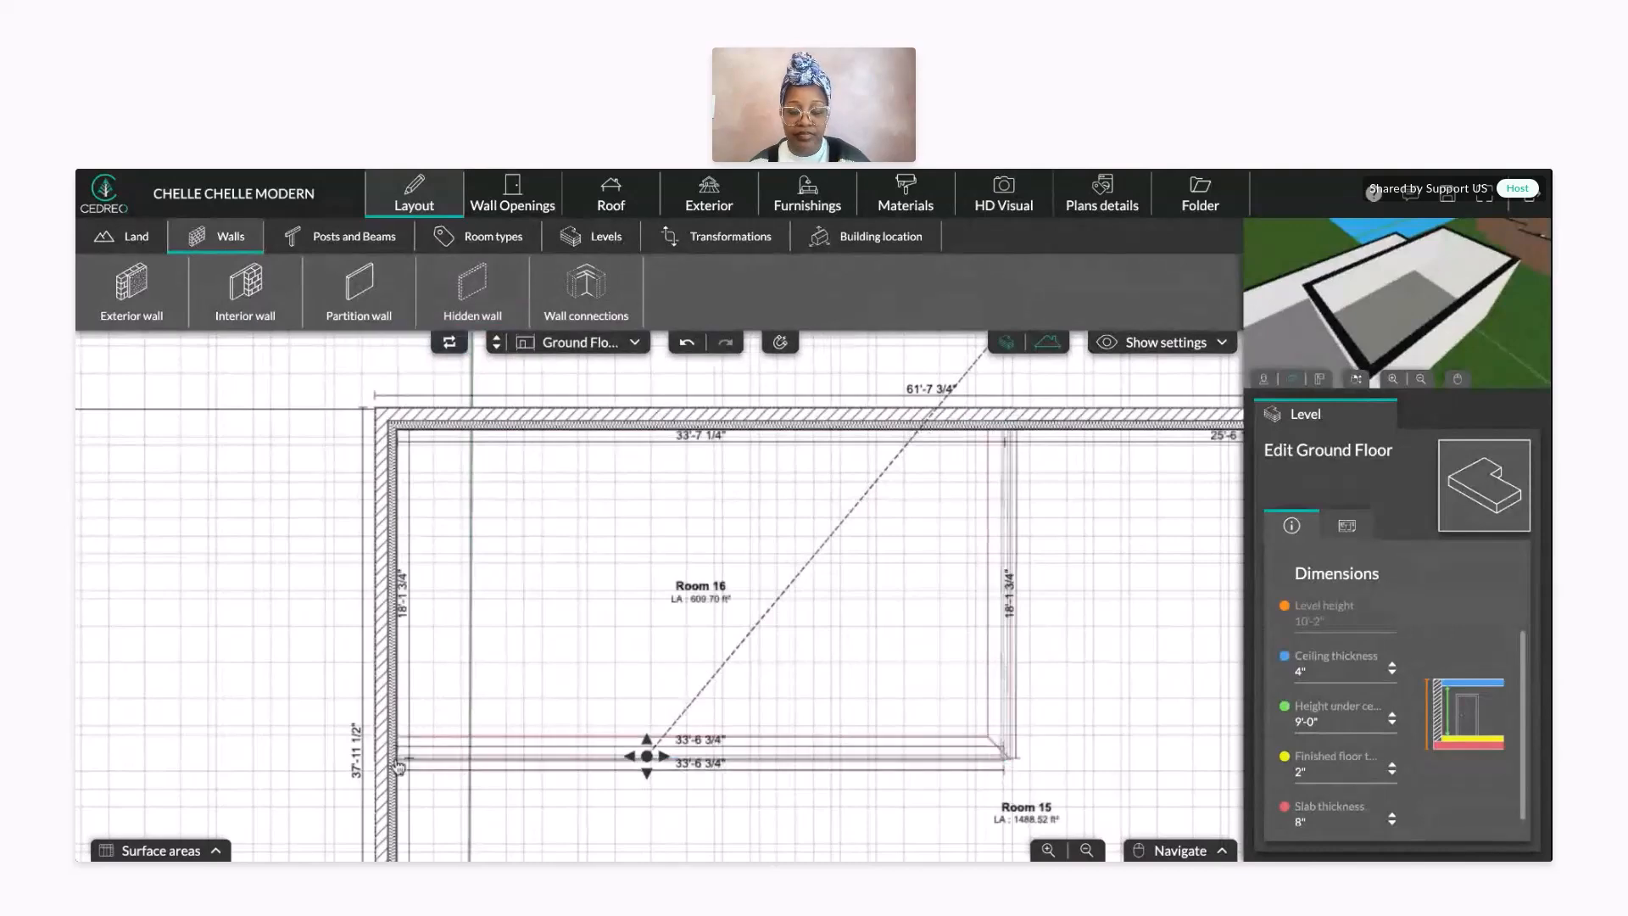
pyautogui.click(749, 567)
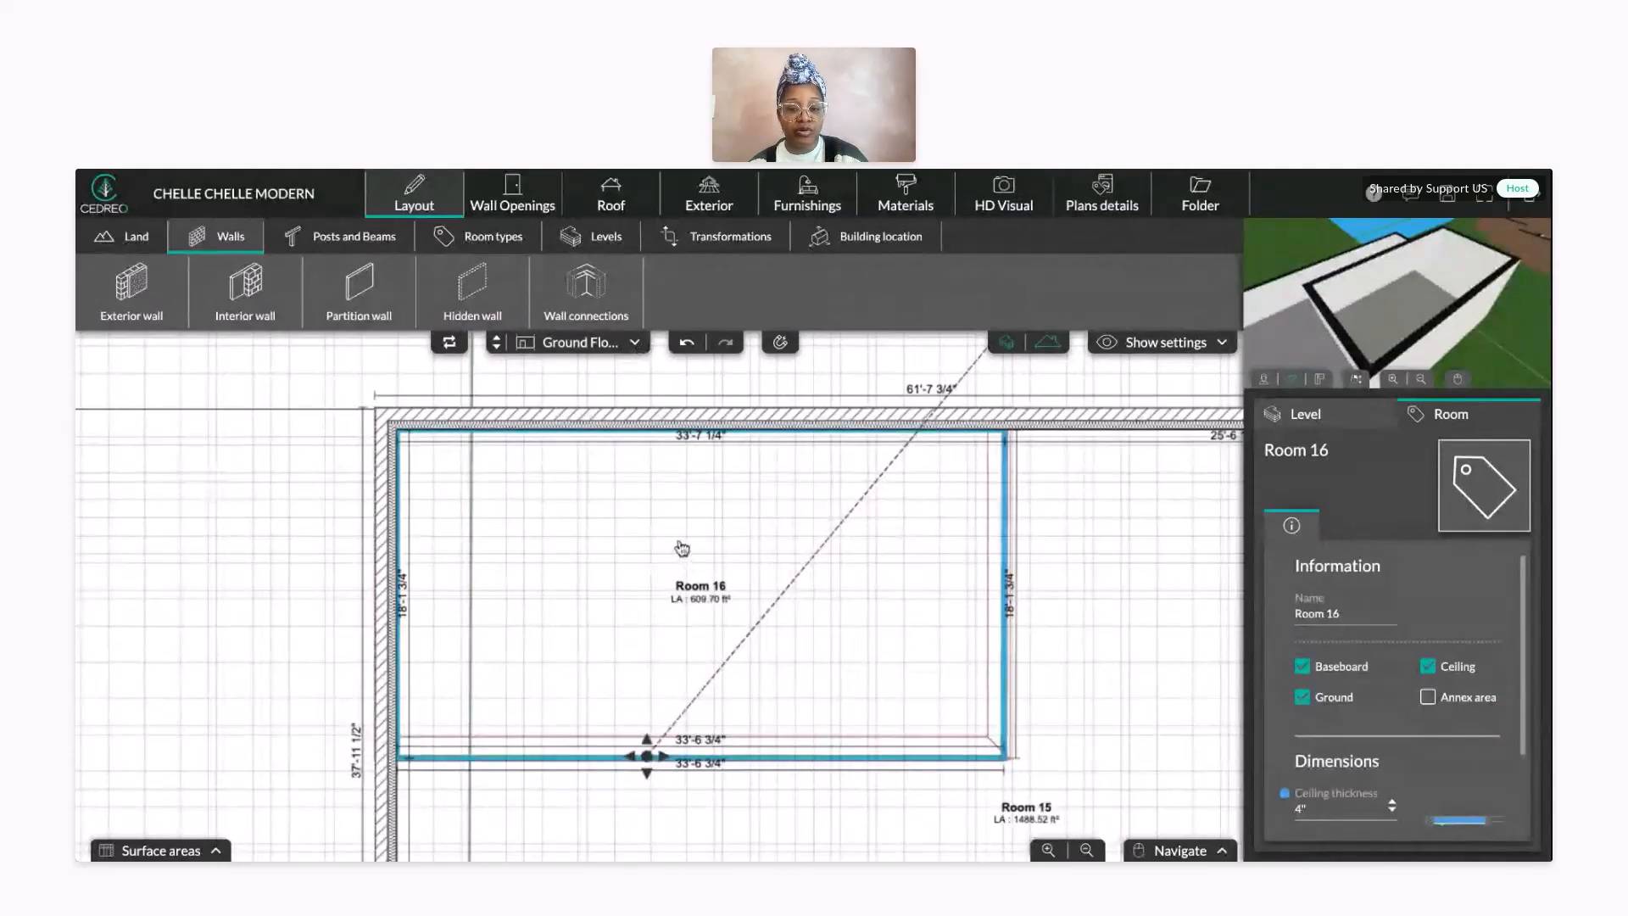
pyautogui.click(1007, 634)
pyautogui.moveTo(1007, 636); pyautogui.dragTo(1014, 636)
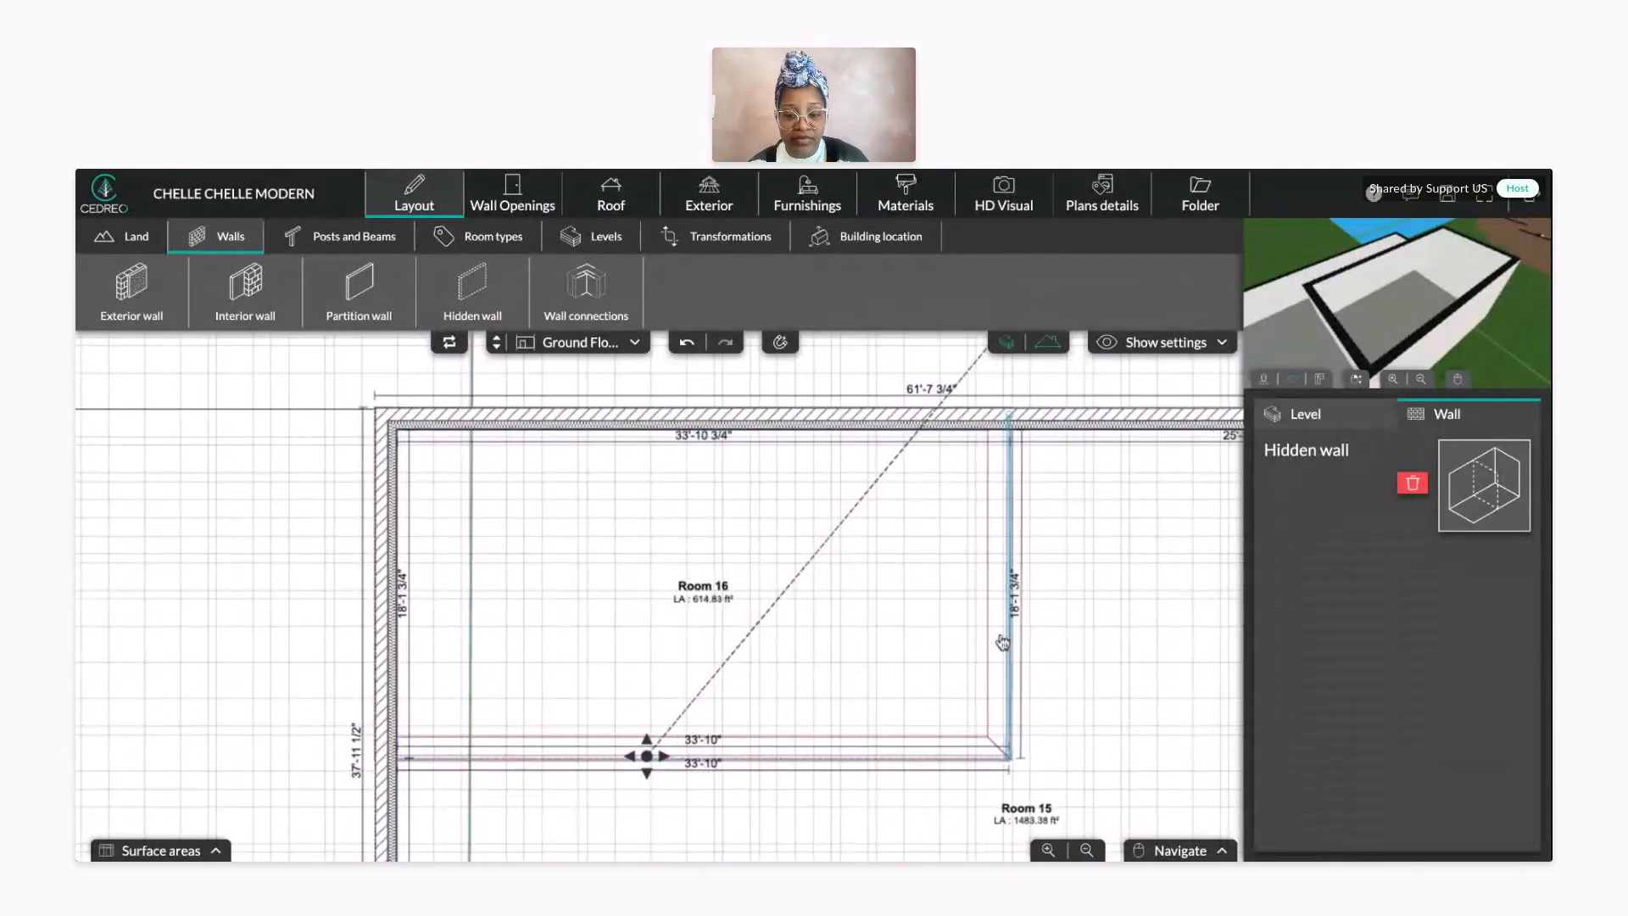
pyautogui.moveTo(887, 765); pyautogui.dragTo(890, 764)
# - Turn off the Ceiling option for Room 16, the Ground Floor room enclosed by the hidden walls
pyautogui.moveTo(1390, 283)
pyautogui.mouseDown()
pyautogui.moveTo(1309, 293)
pyautogui.moveTo(1443, 304)
pyautogui.moveTo(1386, 300)
pyautogui.mouseUp()
pyautogui.click(728, 529)
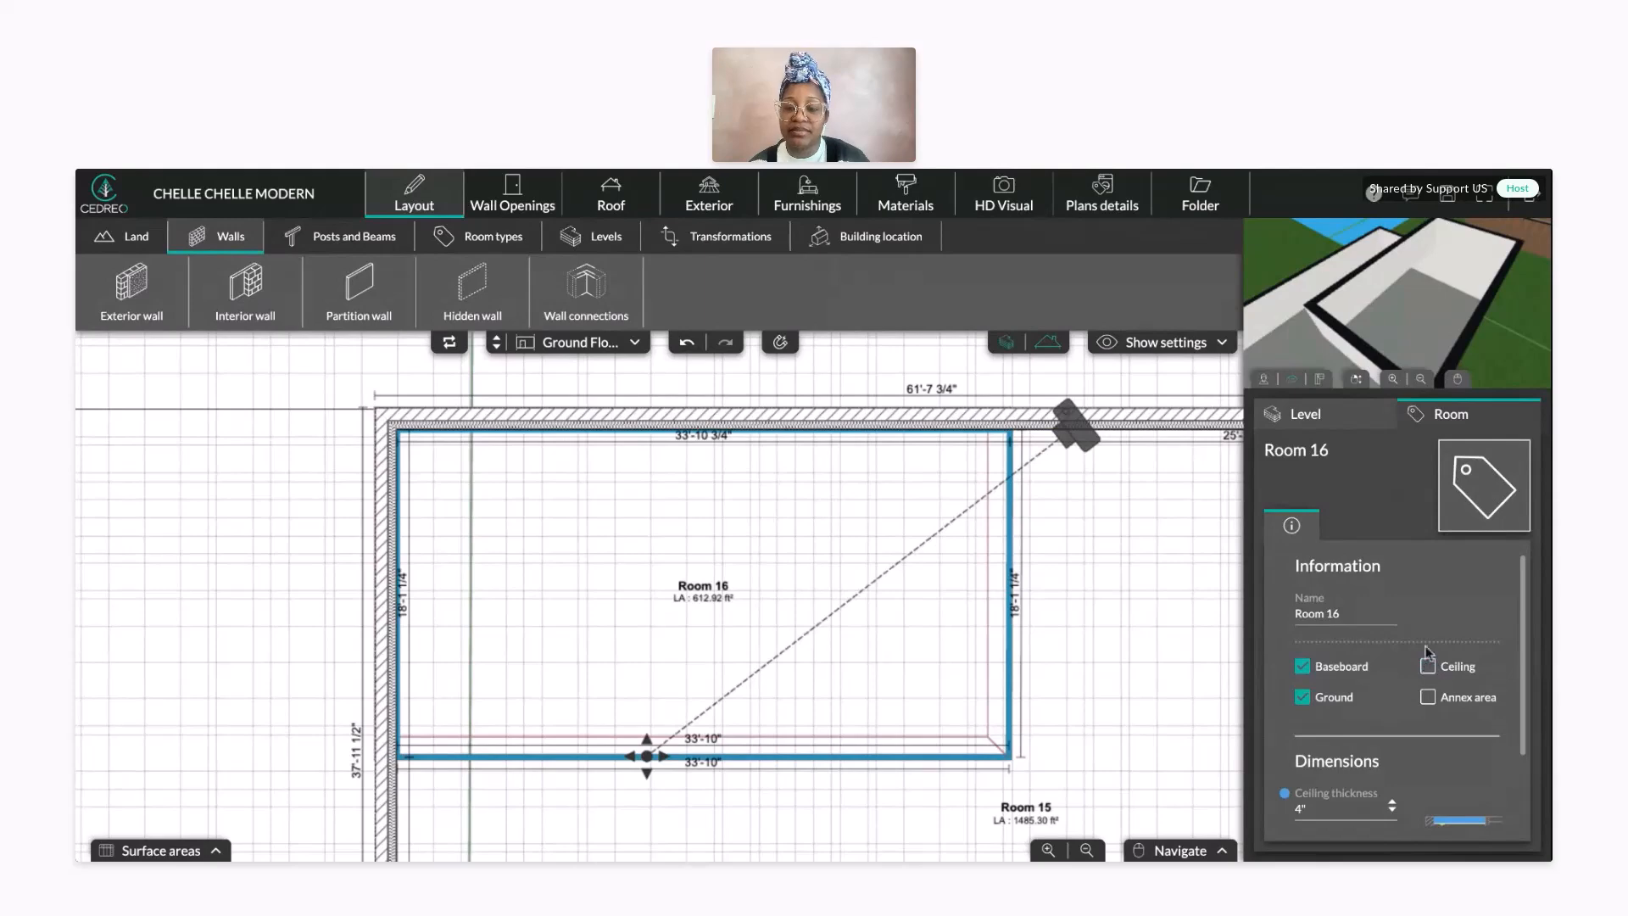
pyautogui.scroll(-3, 973, 614)
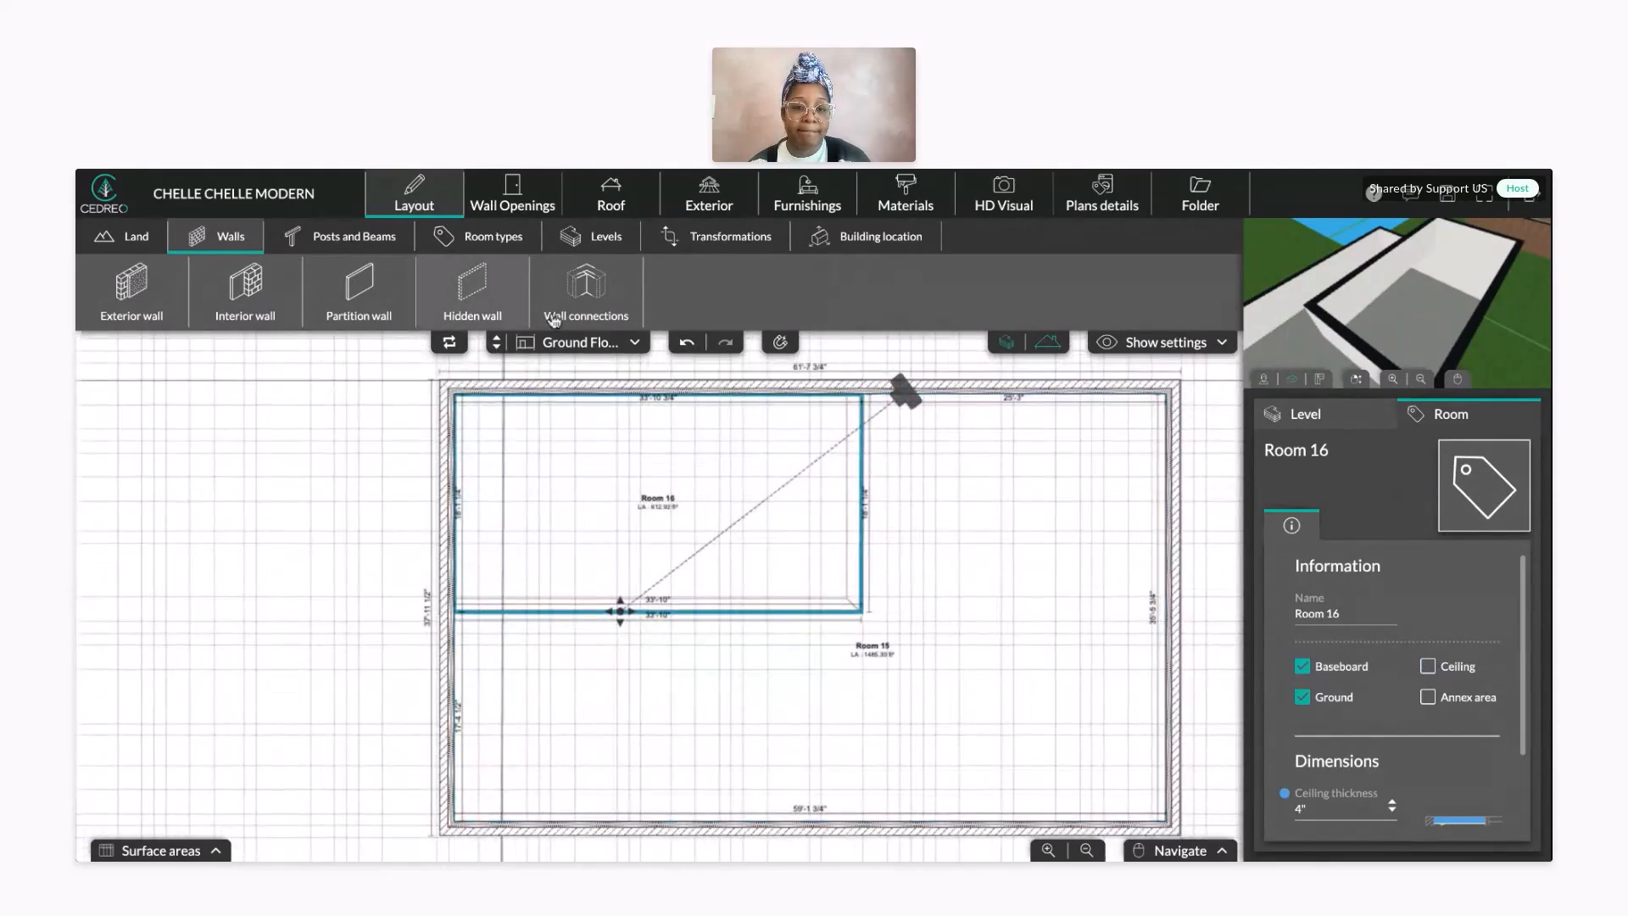
# - Inspect the double-height space from inside the enclosure and from outside in the large 3D view
pyautogui.click(779, 215)
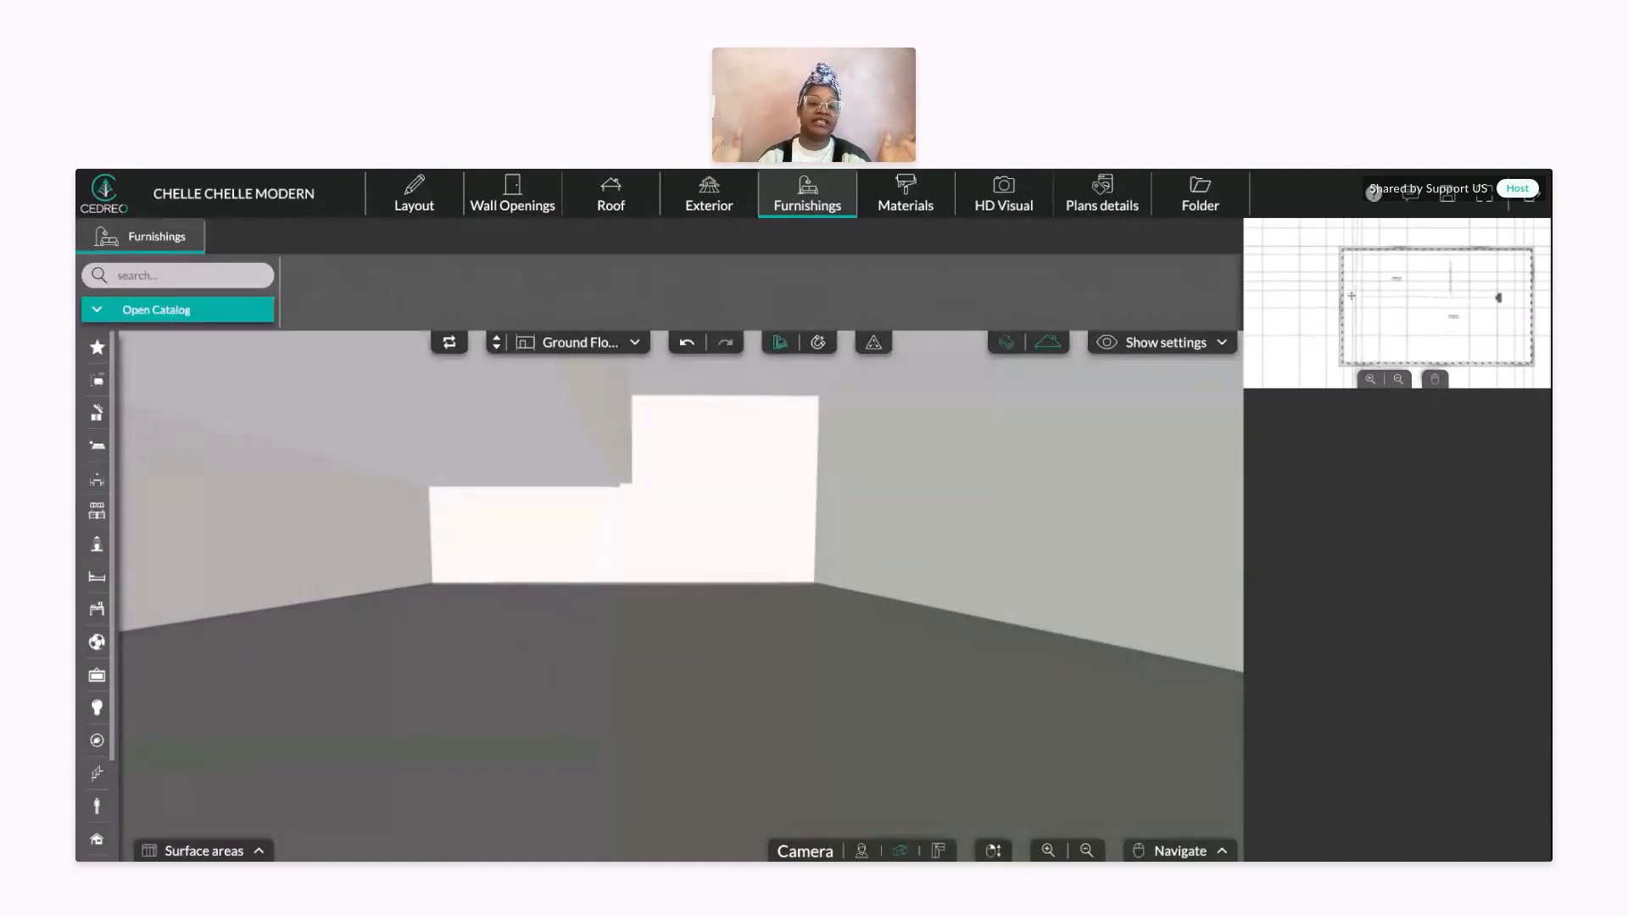
pyautogui.scroll(-2, 560, 471)
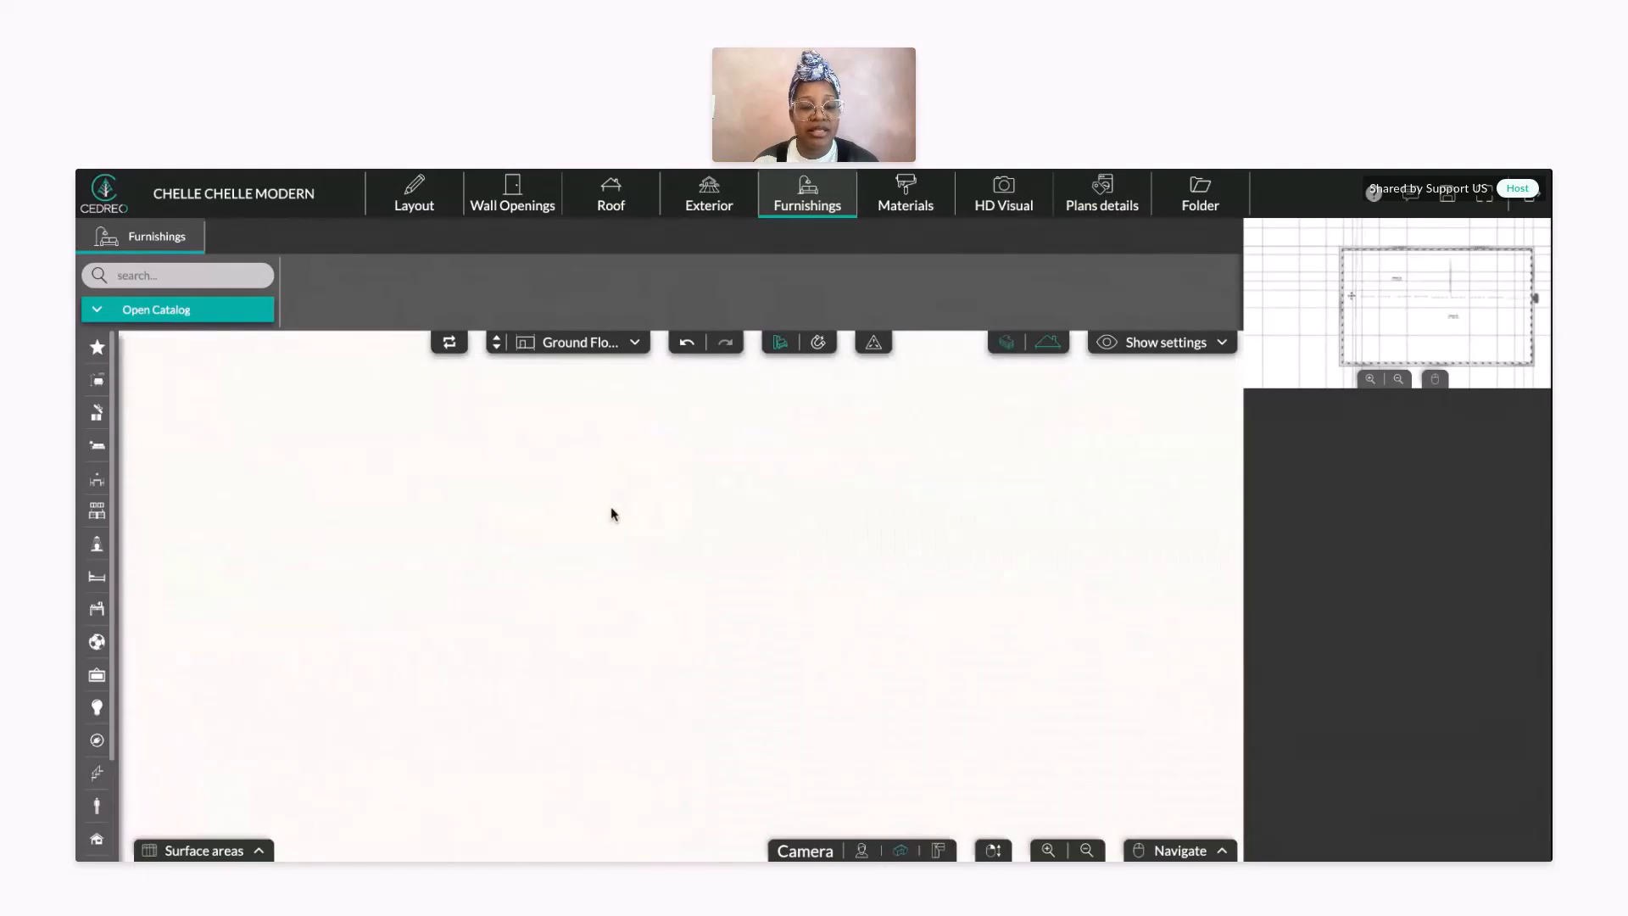
pyautogui.scroll(2, 609, 510)
pyautogui.moveTo(671, 489); pyautogui.dragTo(725, 501)
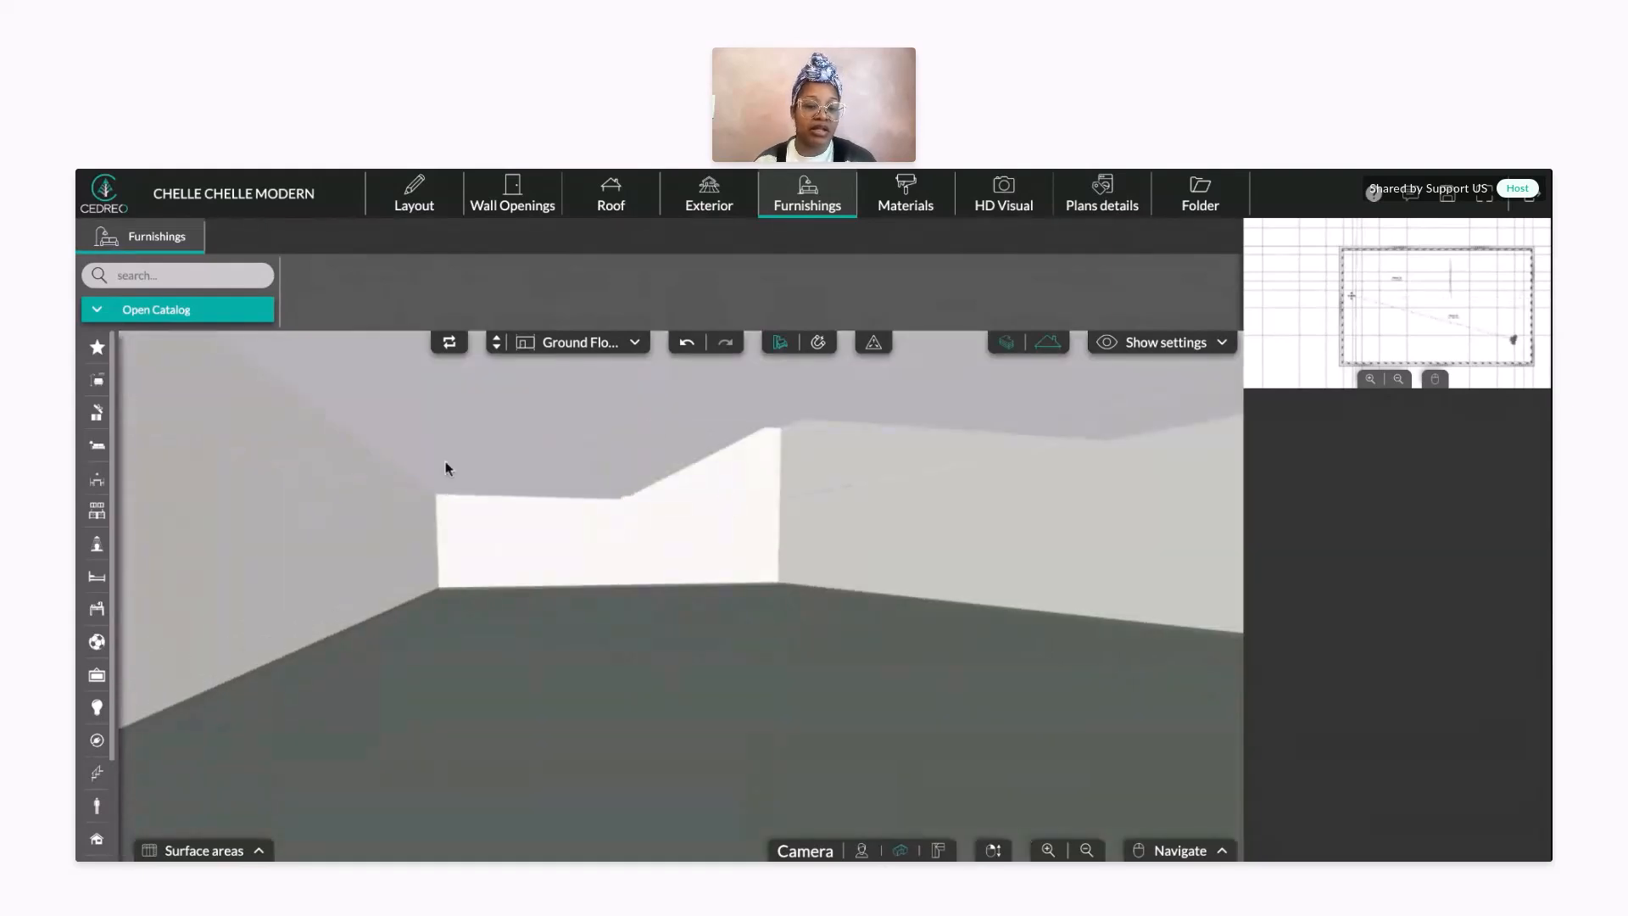
pyautogui.scroll(-3, 736, 617)
pyautogui.moveTo(738, 647); pyautogui.dragTo(578, 613)
# - Draw 15" exterior walls on the 1 floor along the rest of the lower outline, from Room 21's lower-left corner around to its upper-right corner
pyautogui.click(414, 197)
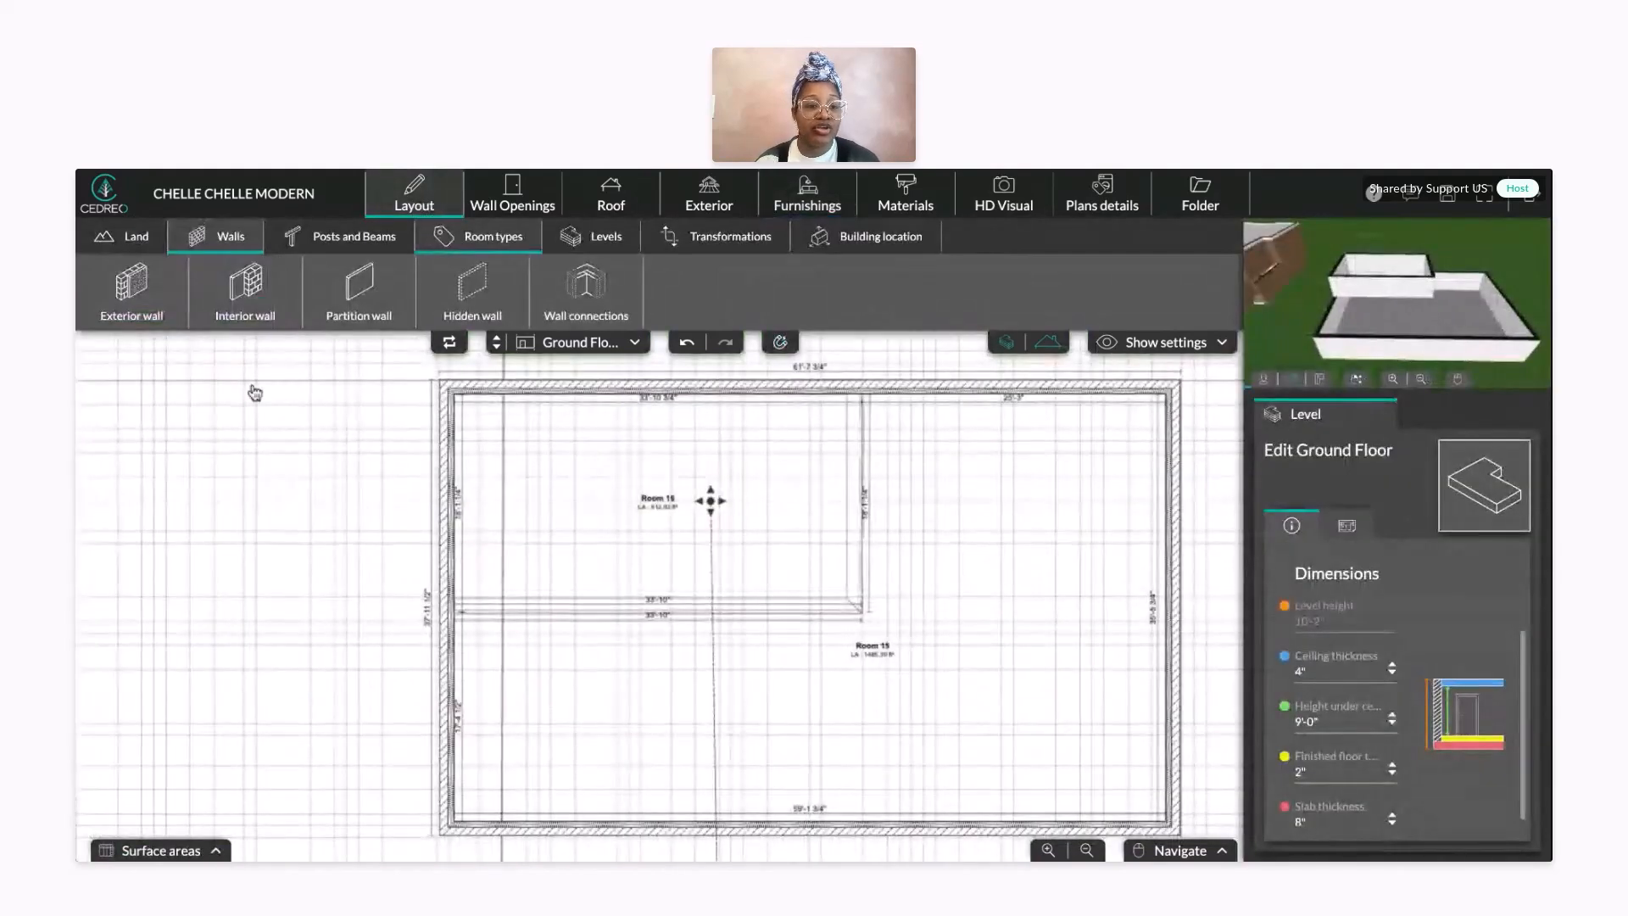
pyautogui.click(496, 336)
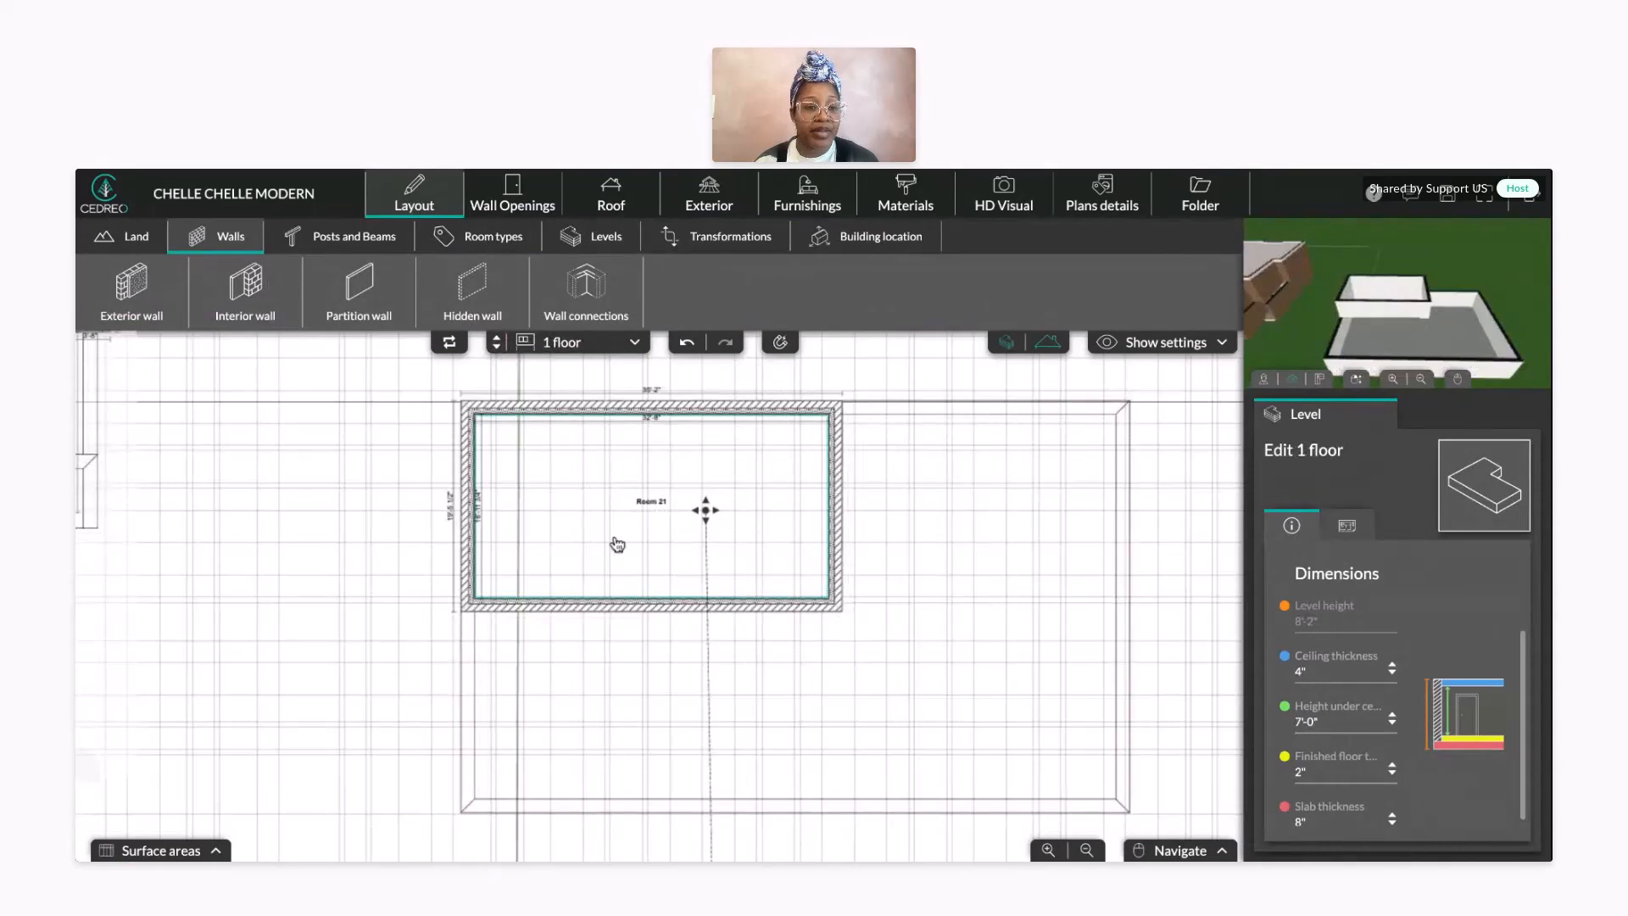
pyautogui.click(127, 297)
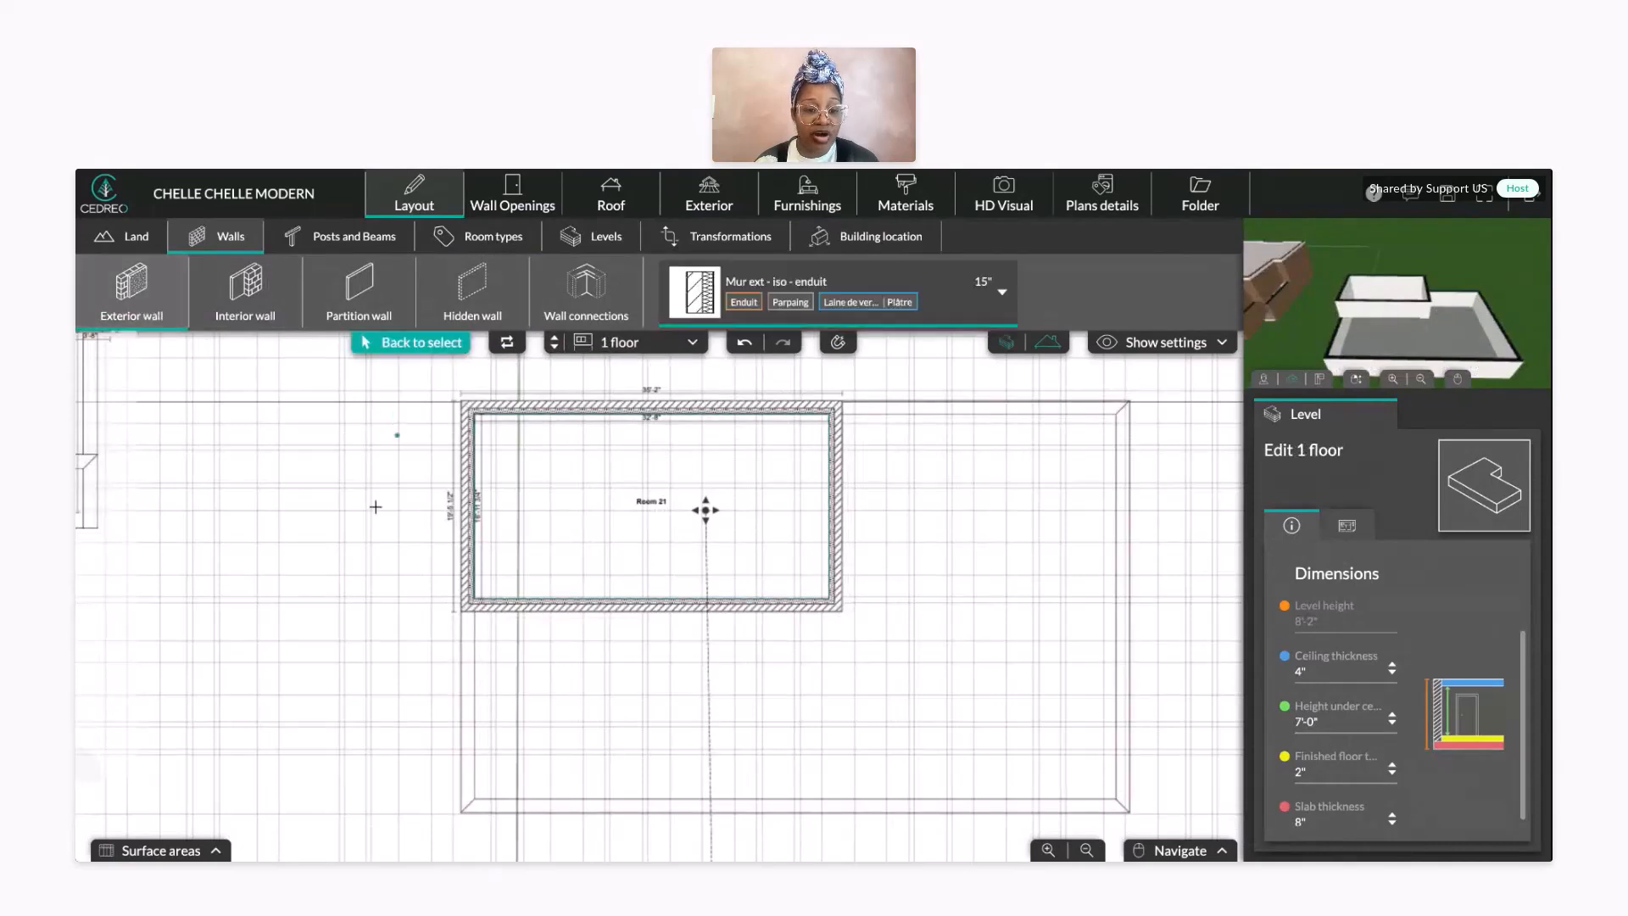
pyautogui.click(464, 608)
pyautogui.click(465, 808)
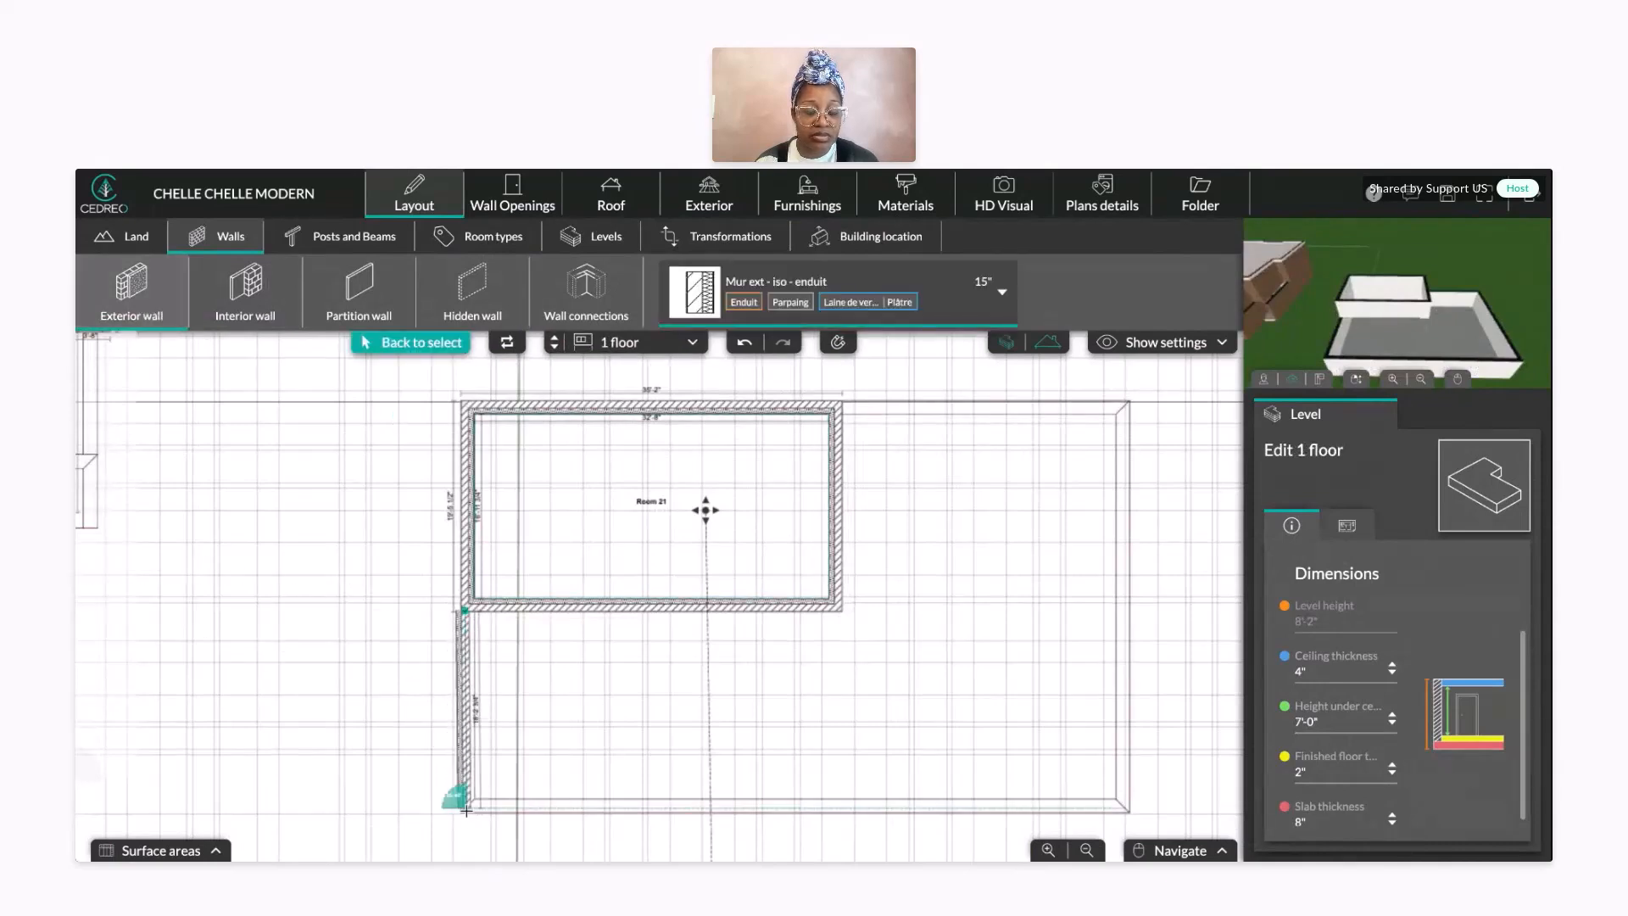
pyautogui.click(1127, 805)
pyautogui.click(1128, 401)
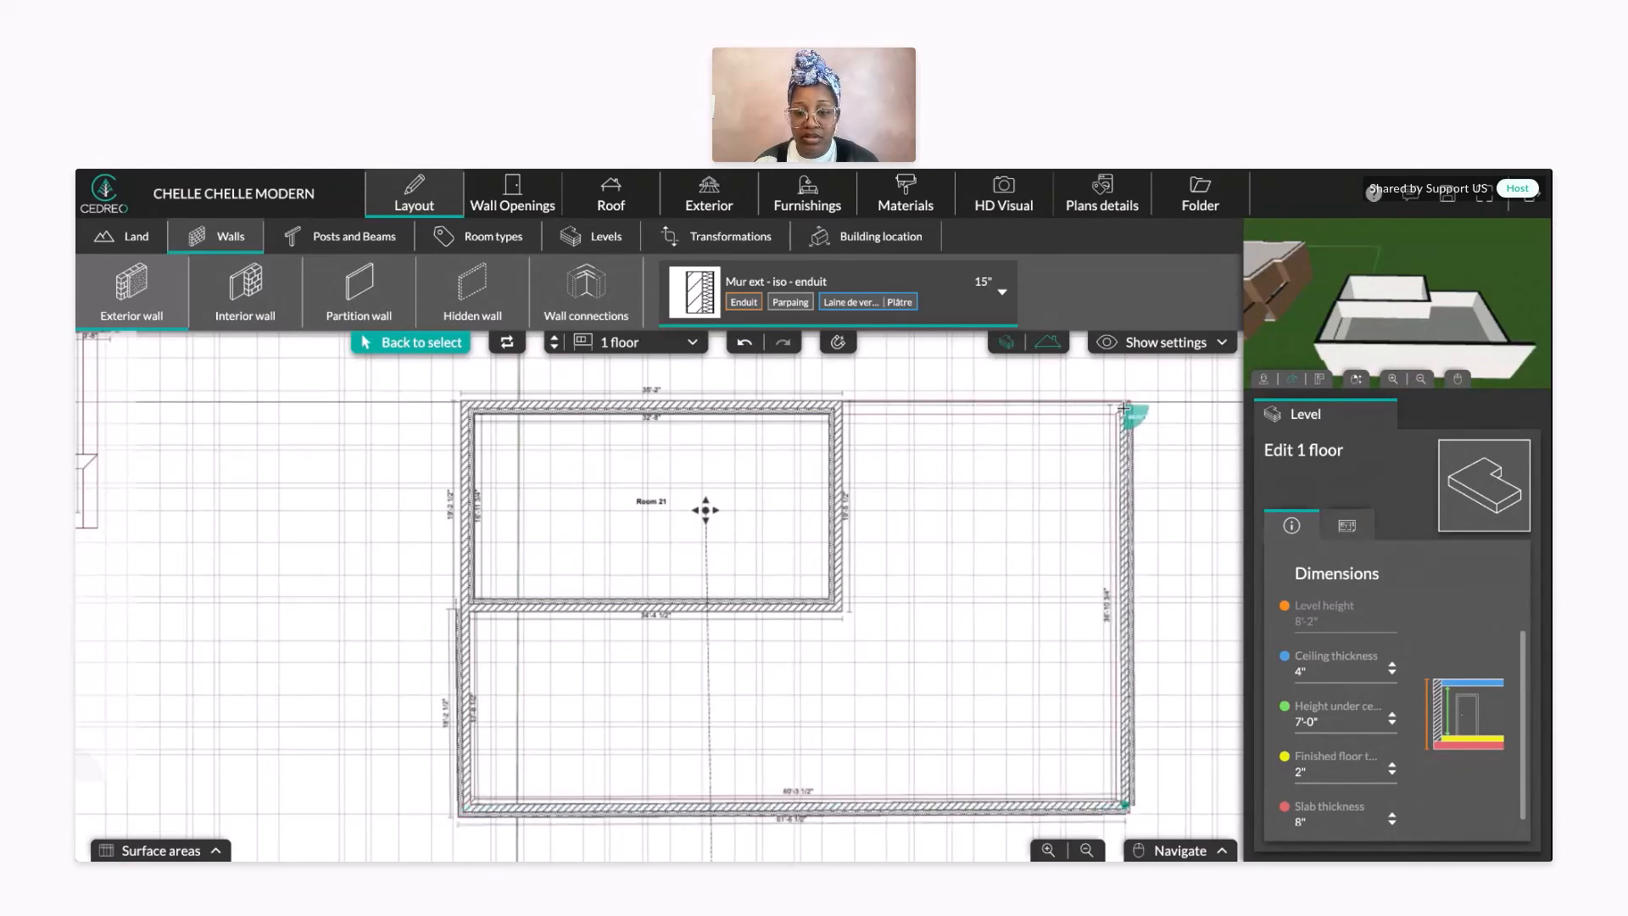
pyautogui.click(831, 407)
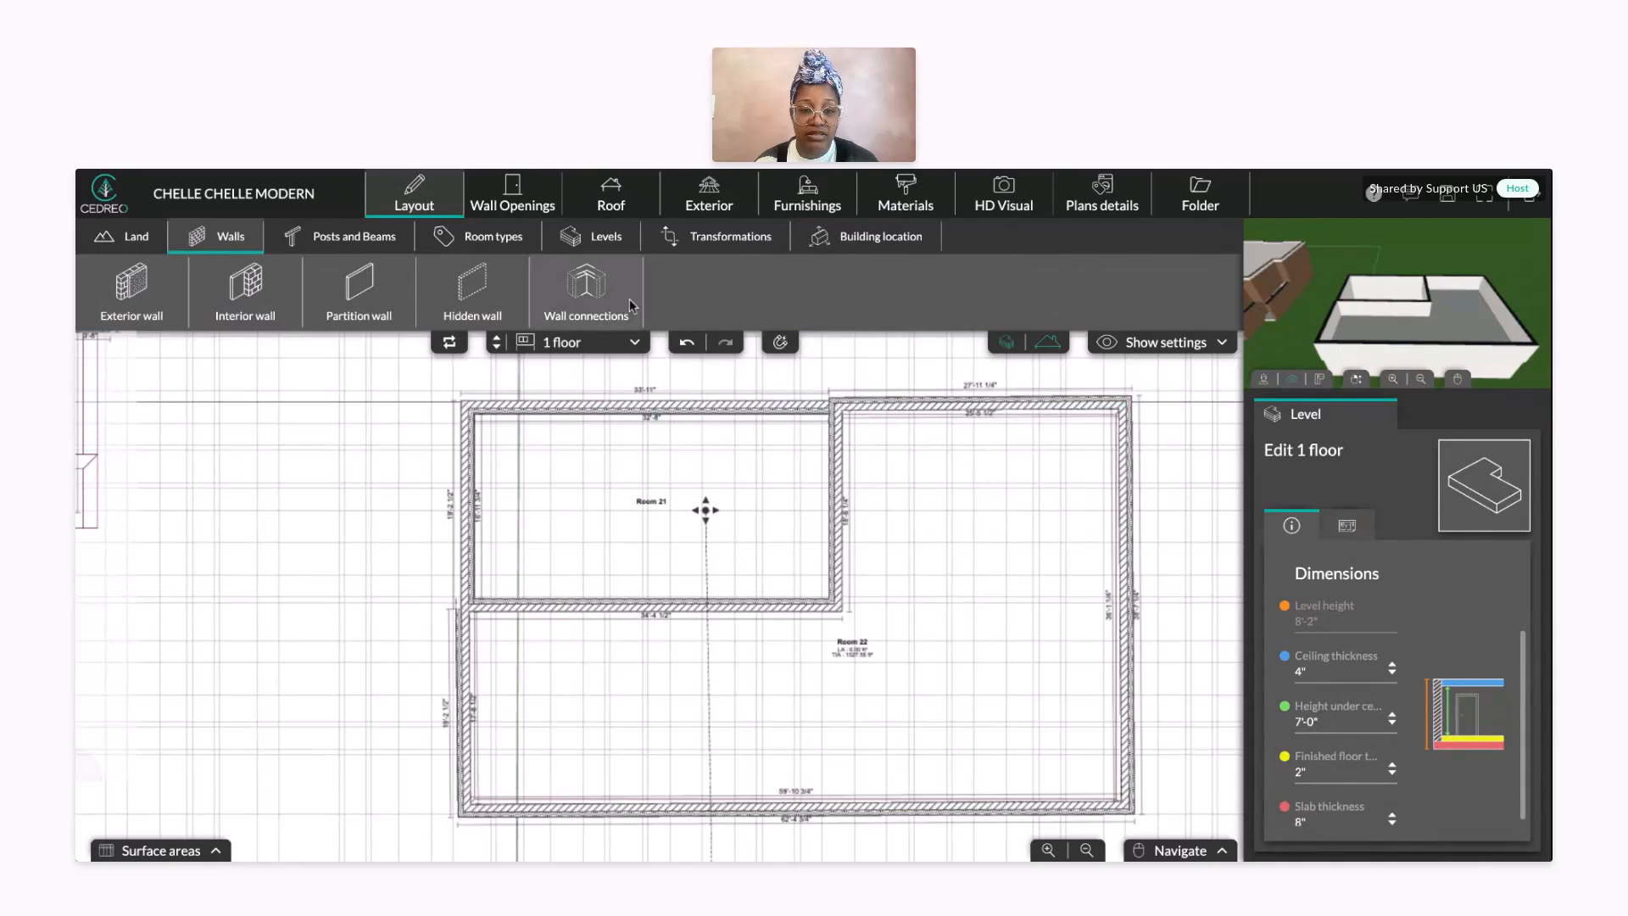
# - Nudge the new upper exterior wall down into line with Room 21's upper wall
pyautogui.click(874, 415)
pyautogui.moveTo(874, 414); pyautogui.dragTo(874, 421)
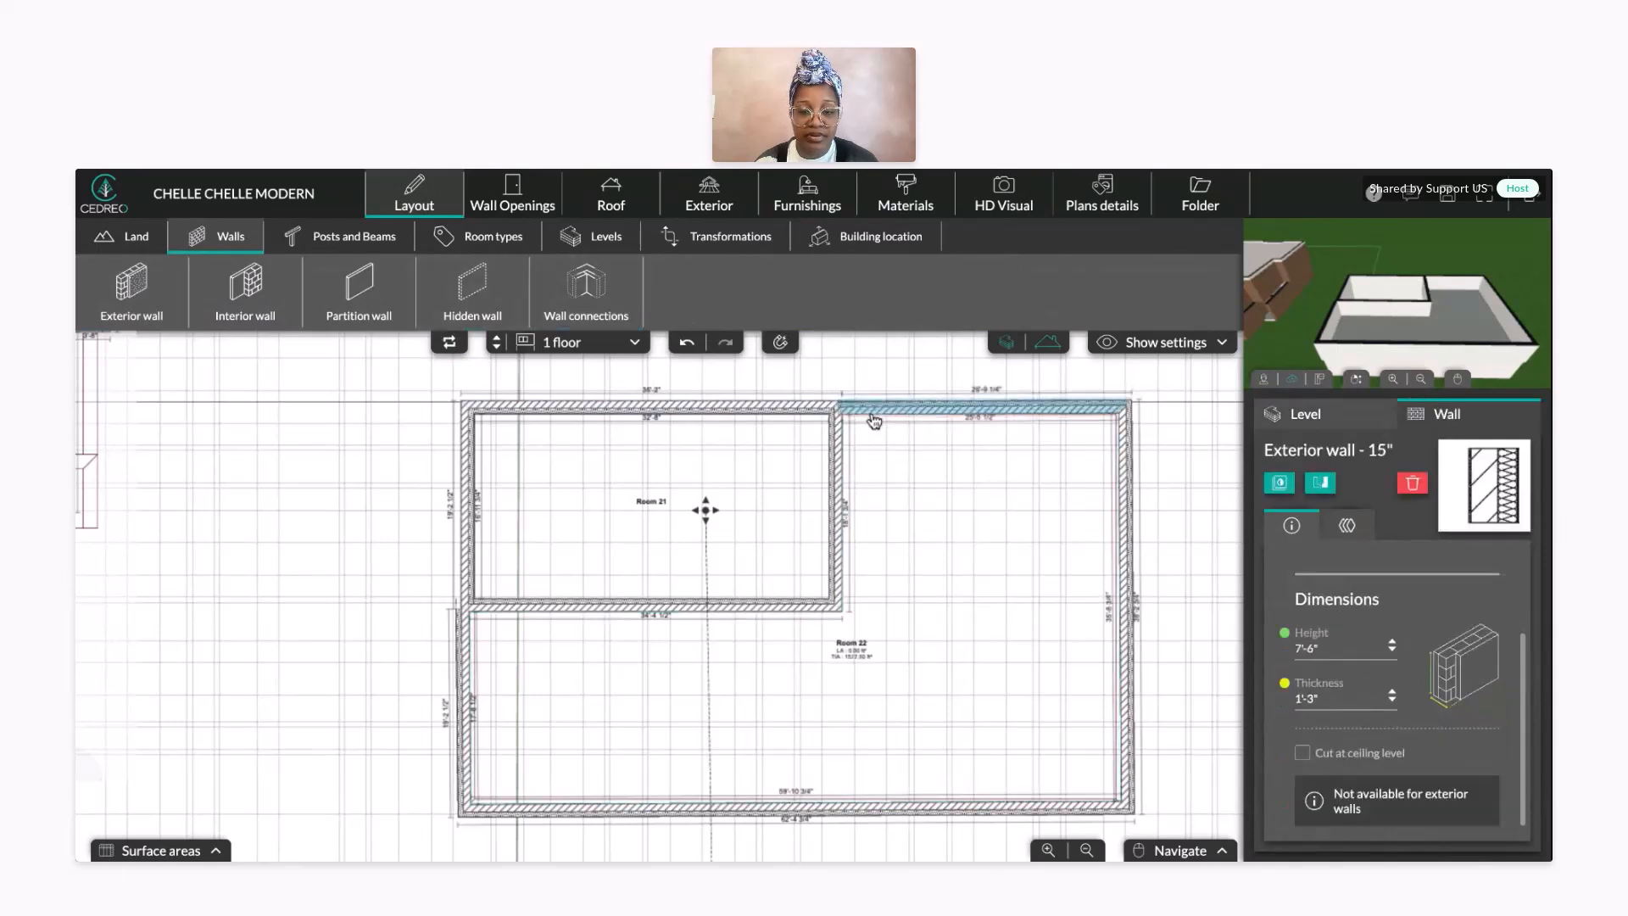
pyautogui.click(891, 422)
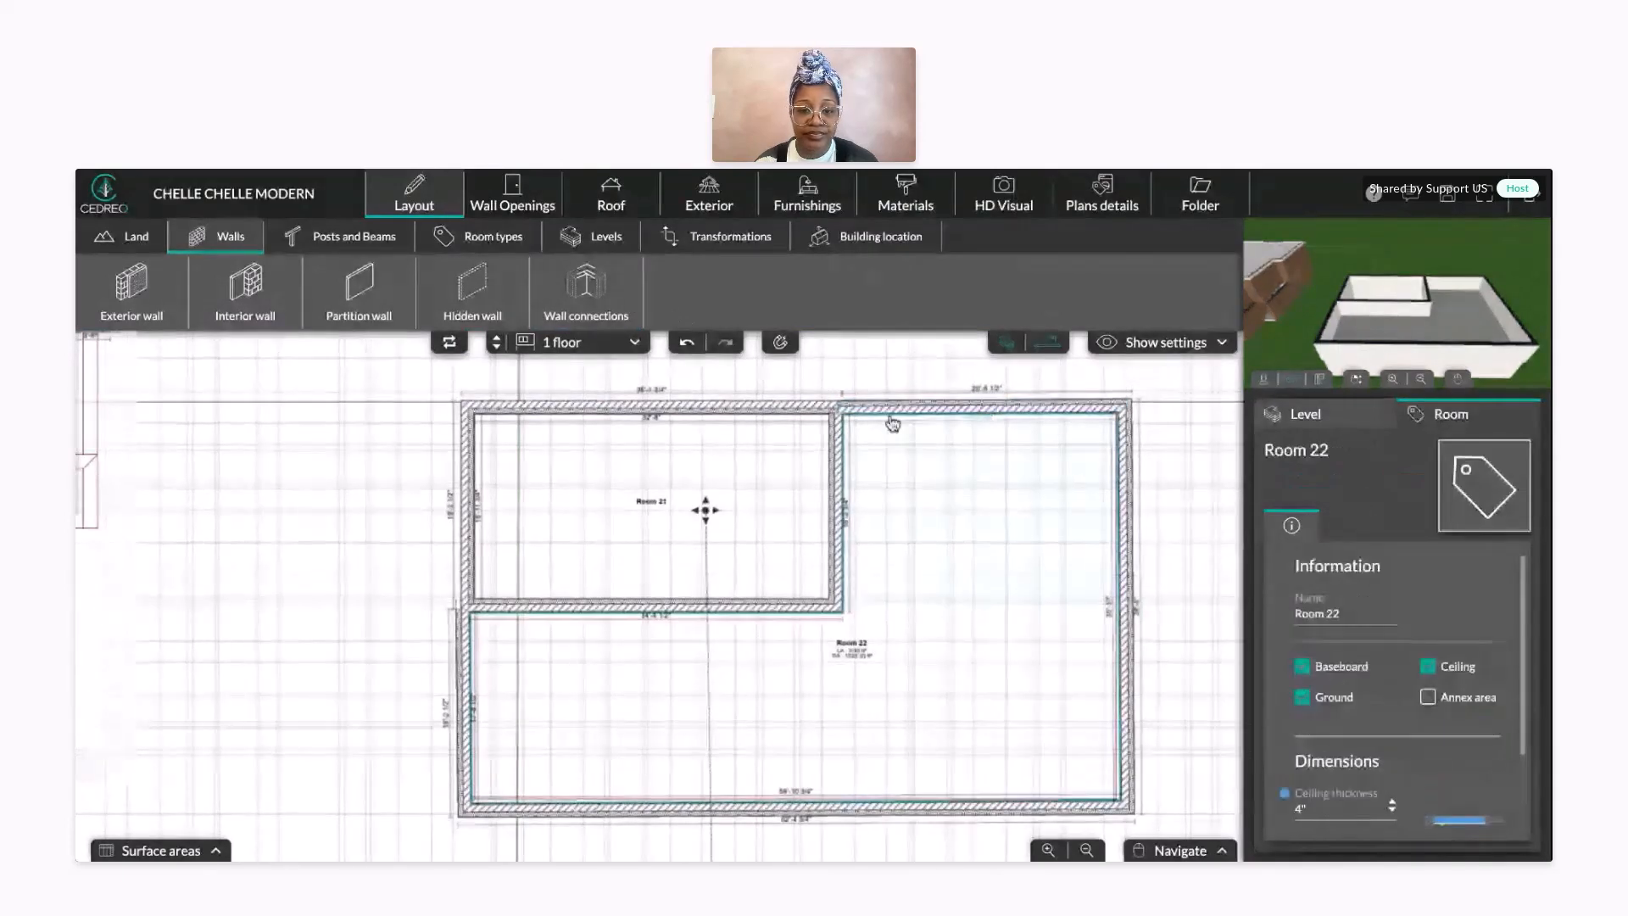
pyautogui.click(888, 422)
pyautogui.click(1170, 485)
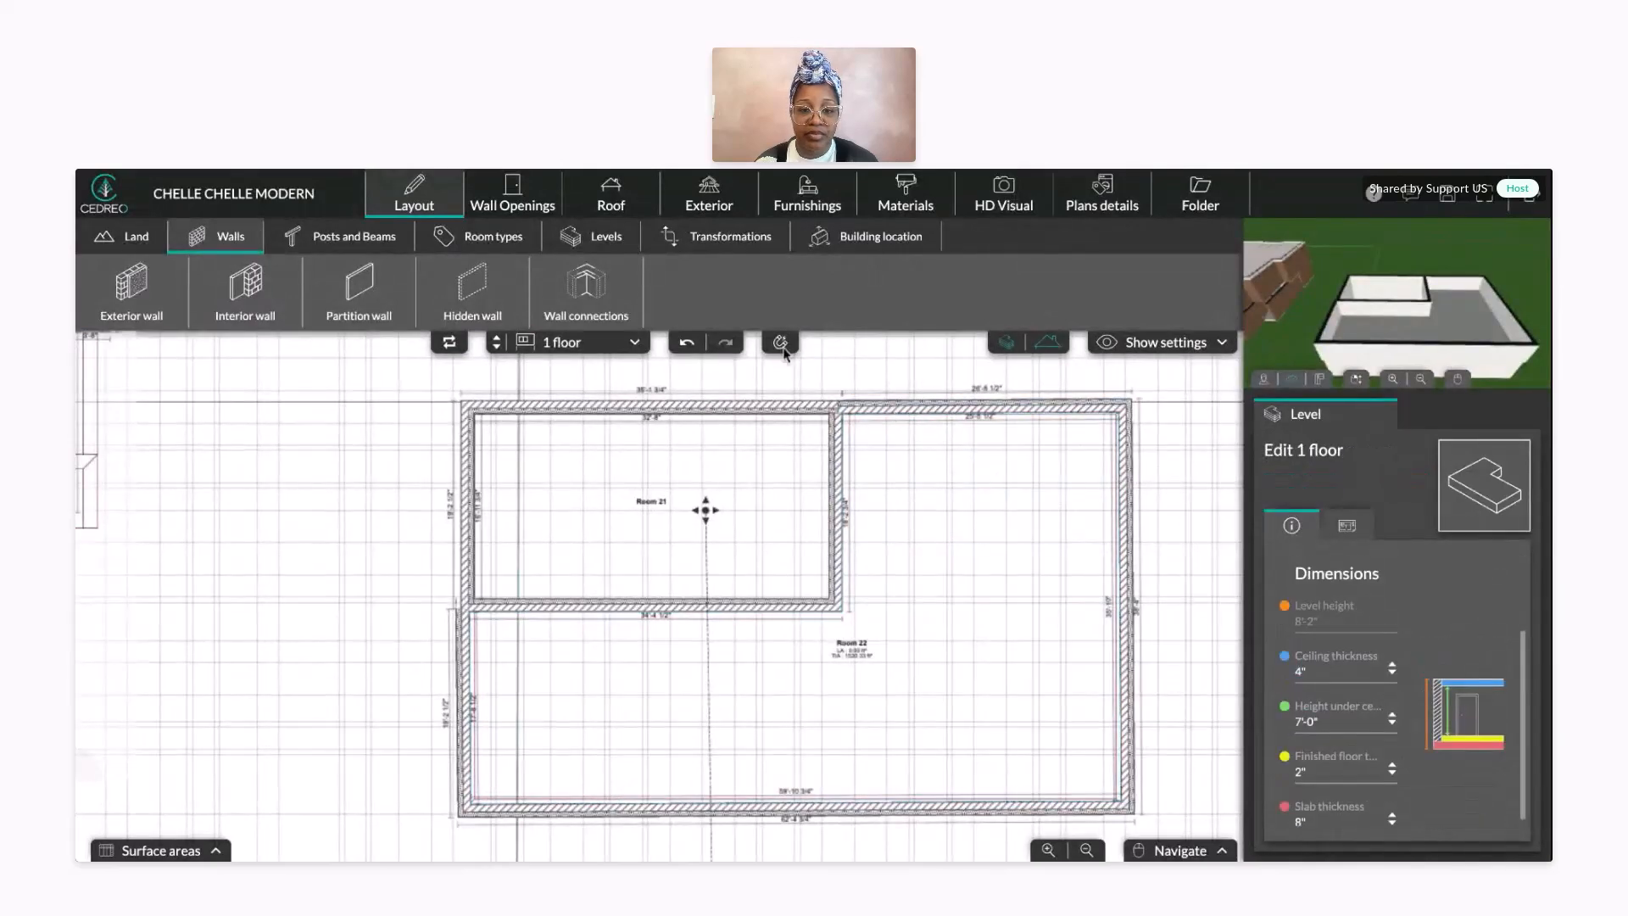
# - Add a multi slopes roof over the whole 1 floor outline using automatic roof detection
pyautogui.click(1010, 535)
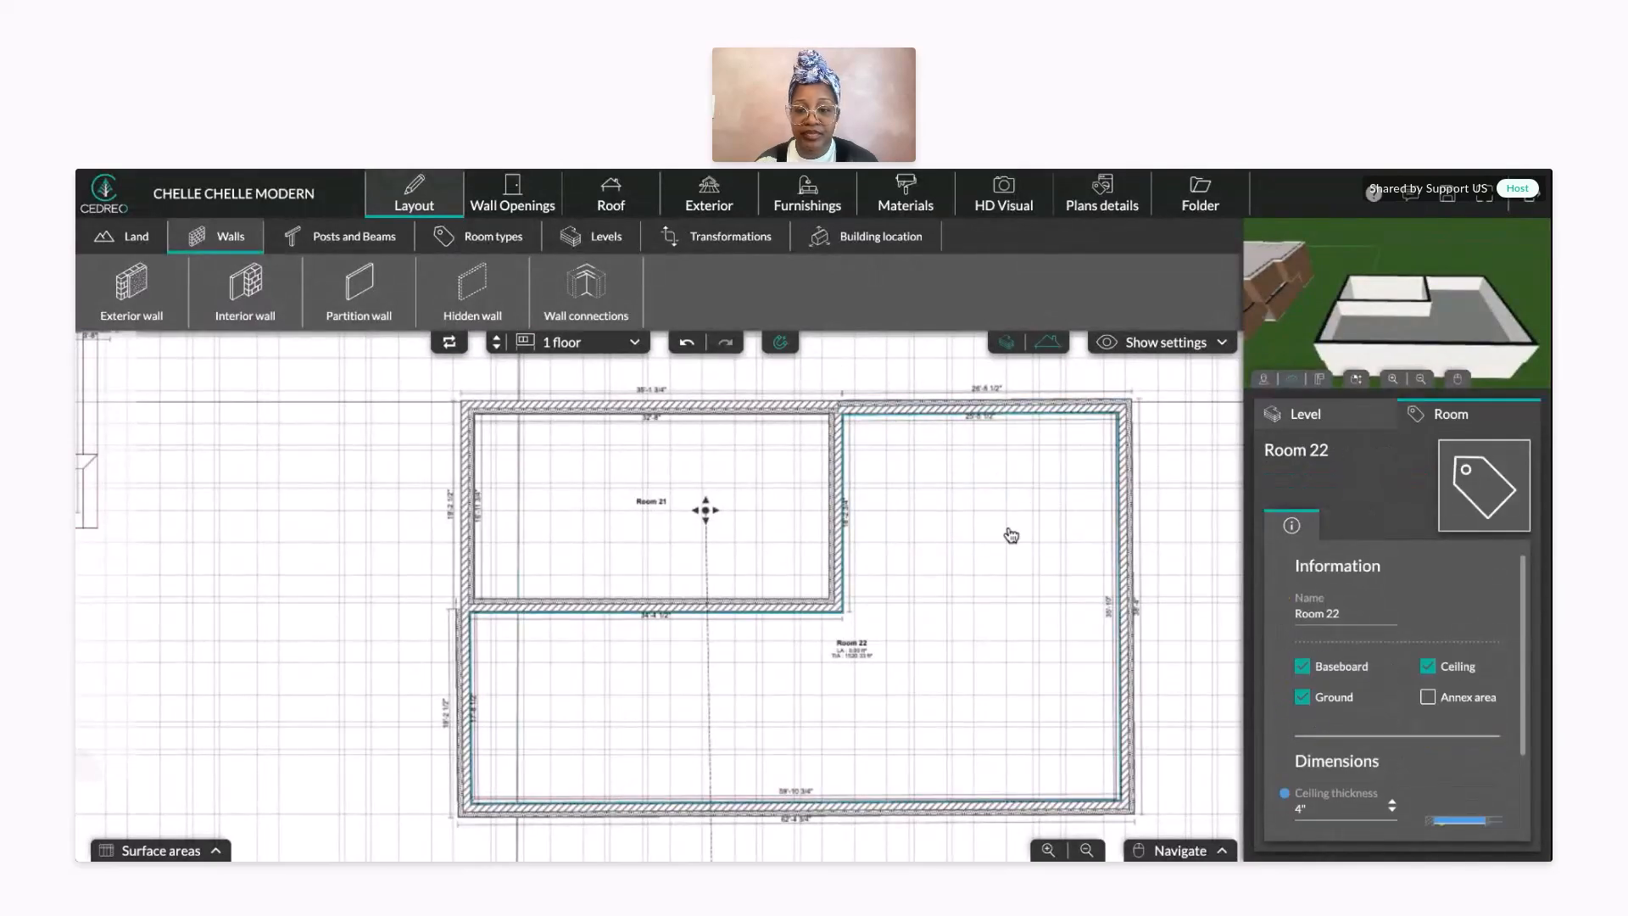
pyautogui.scroll(1, 1358, 323)
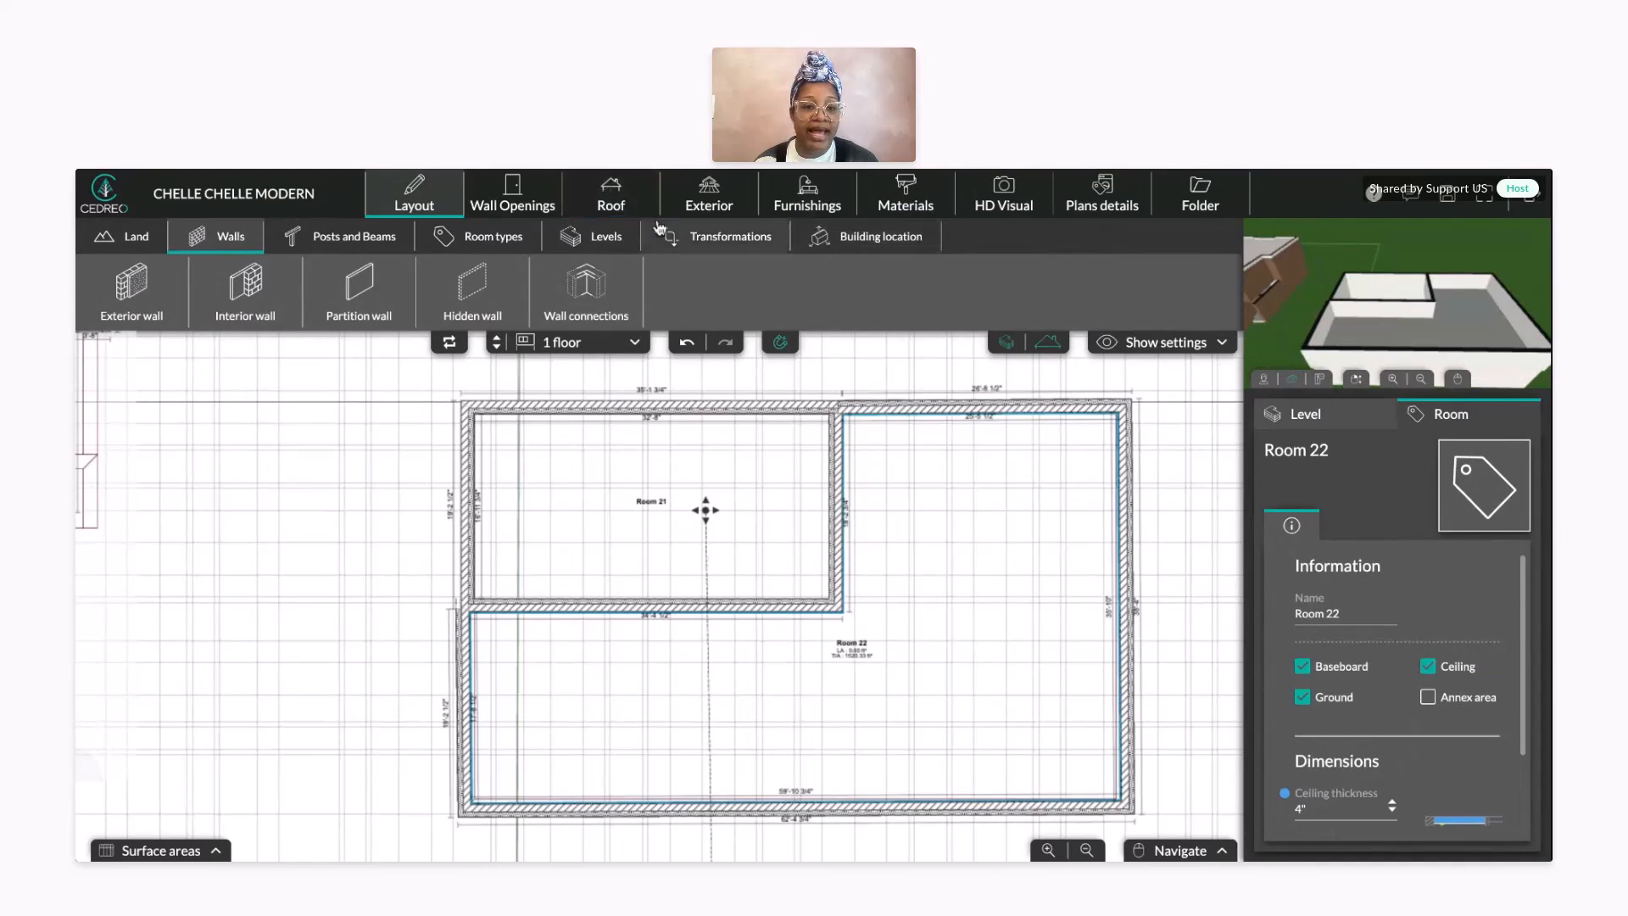
pyautogui.click(609, 198)
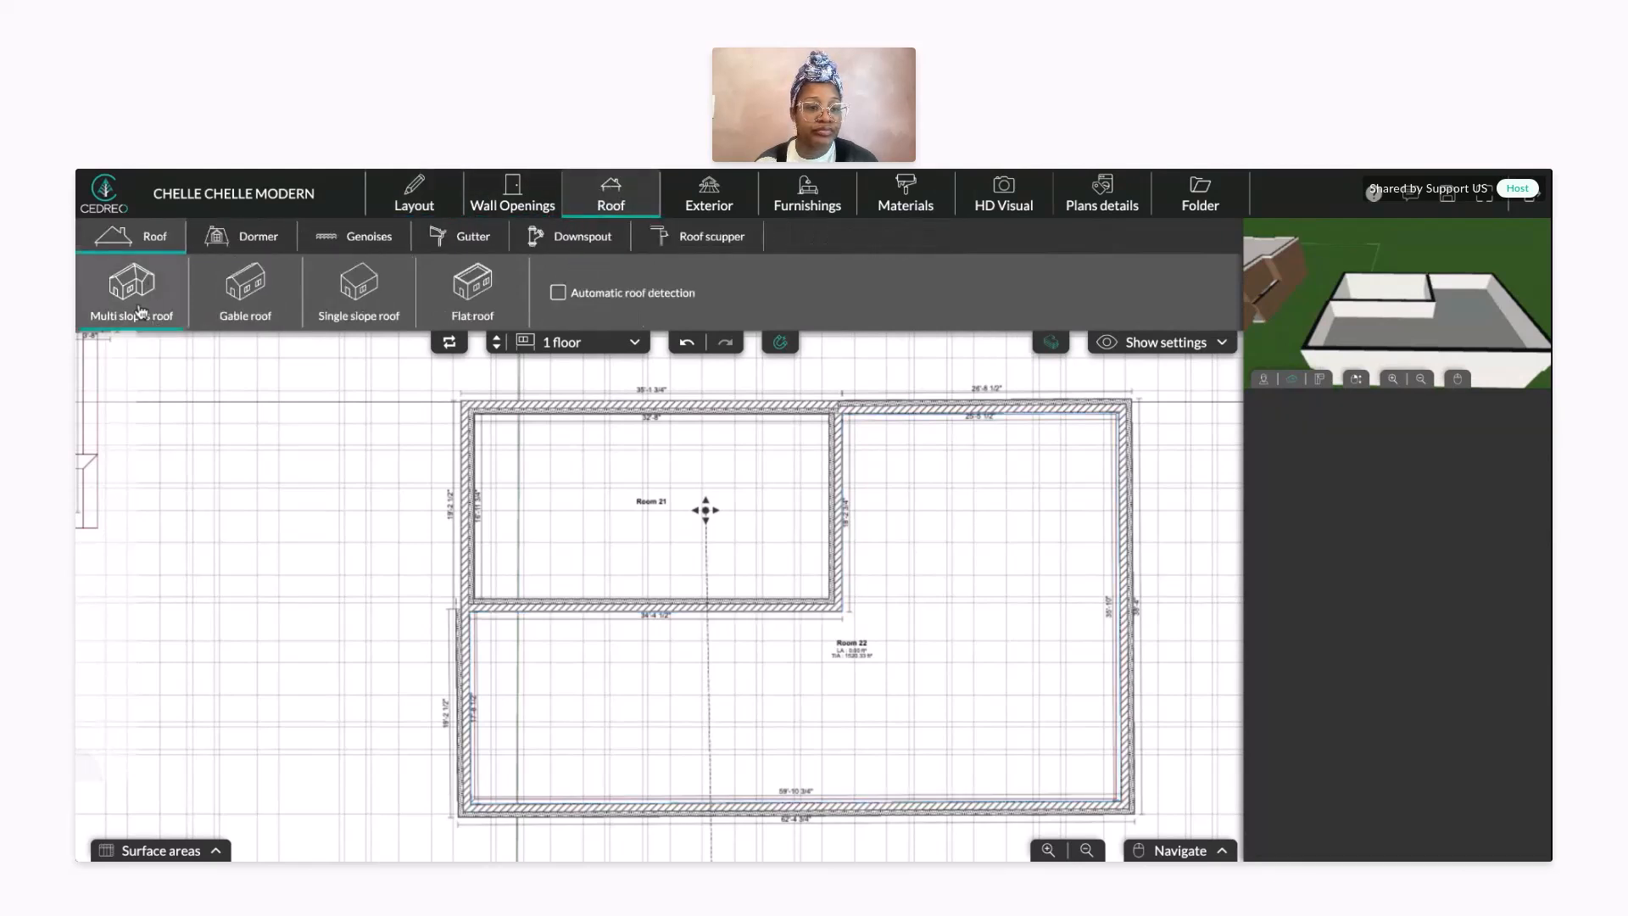
pyautogui.click(152, 303)
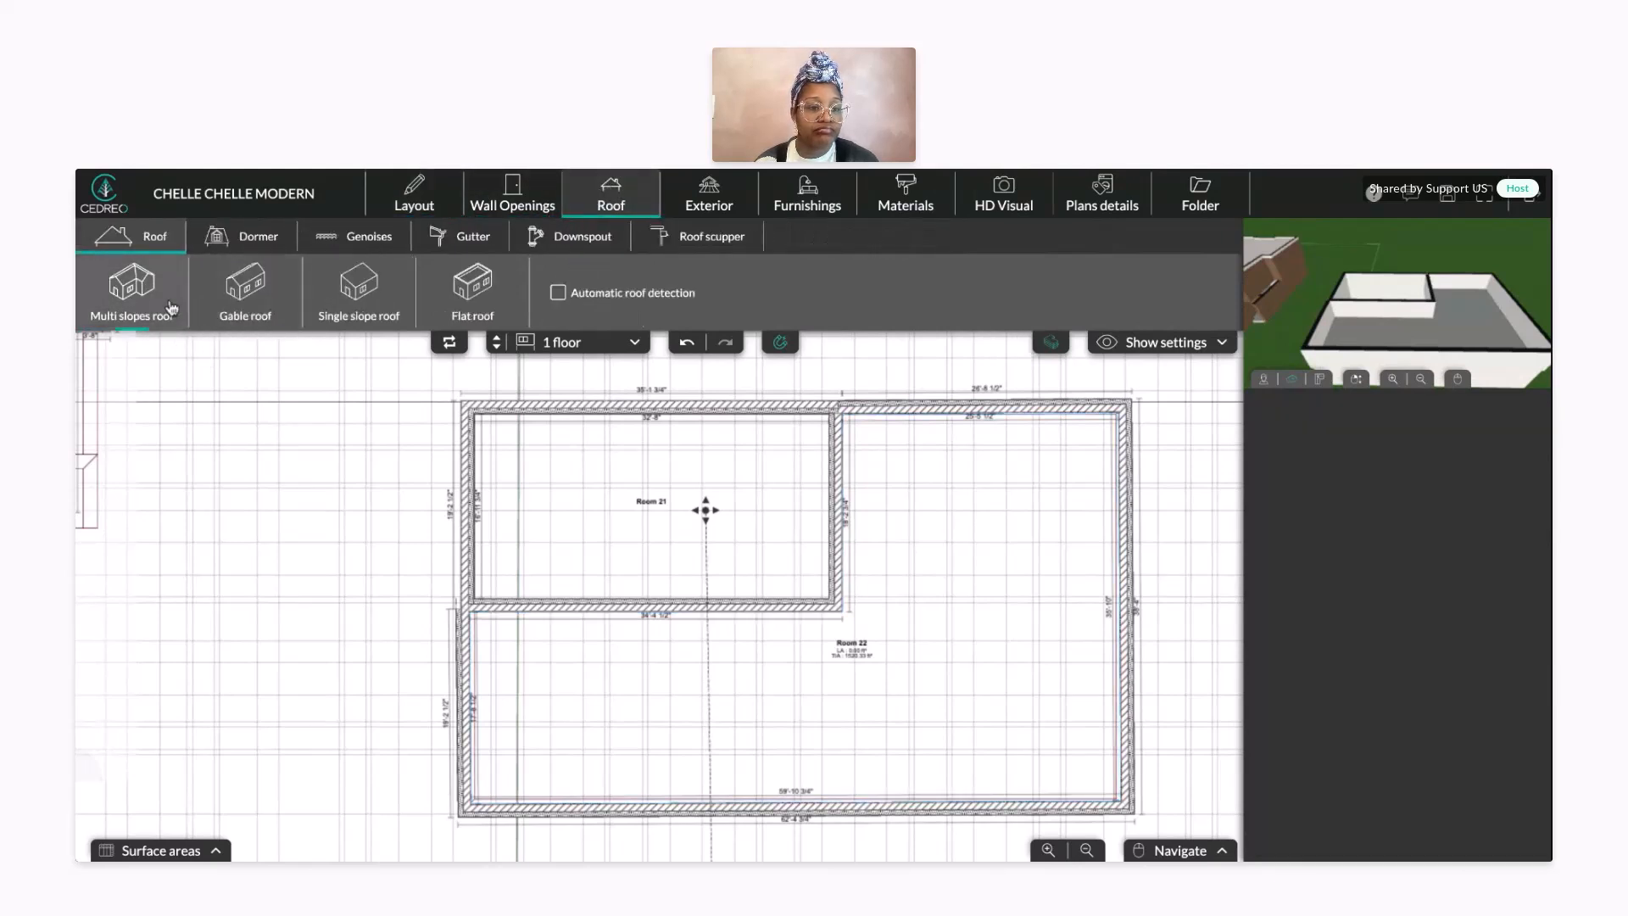
pyautogui.click(569, 293)
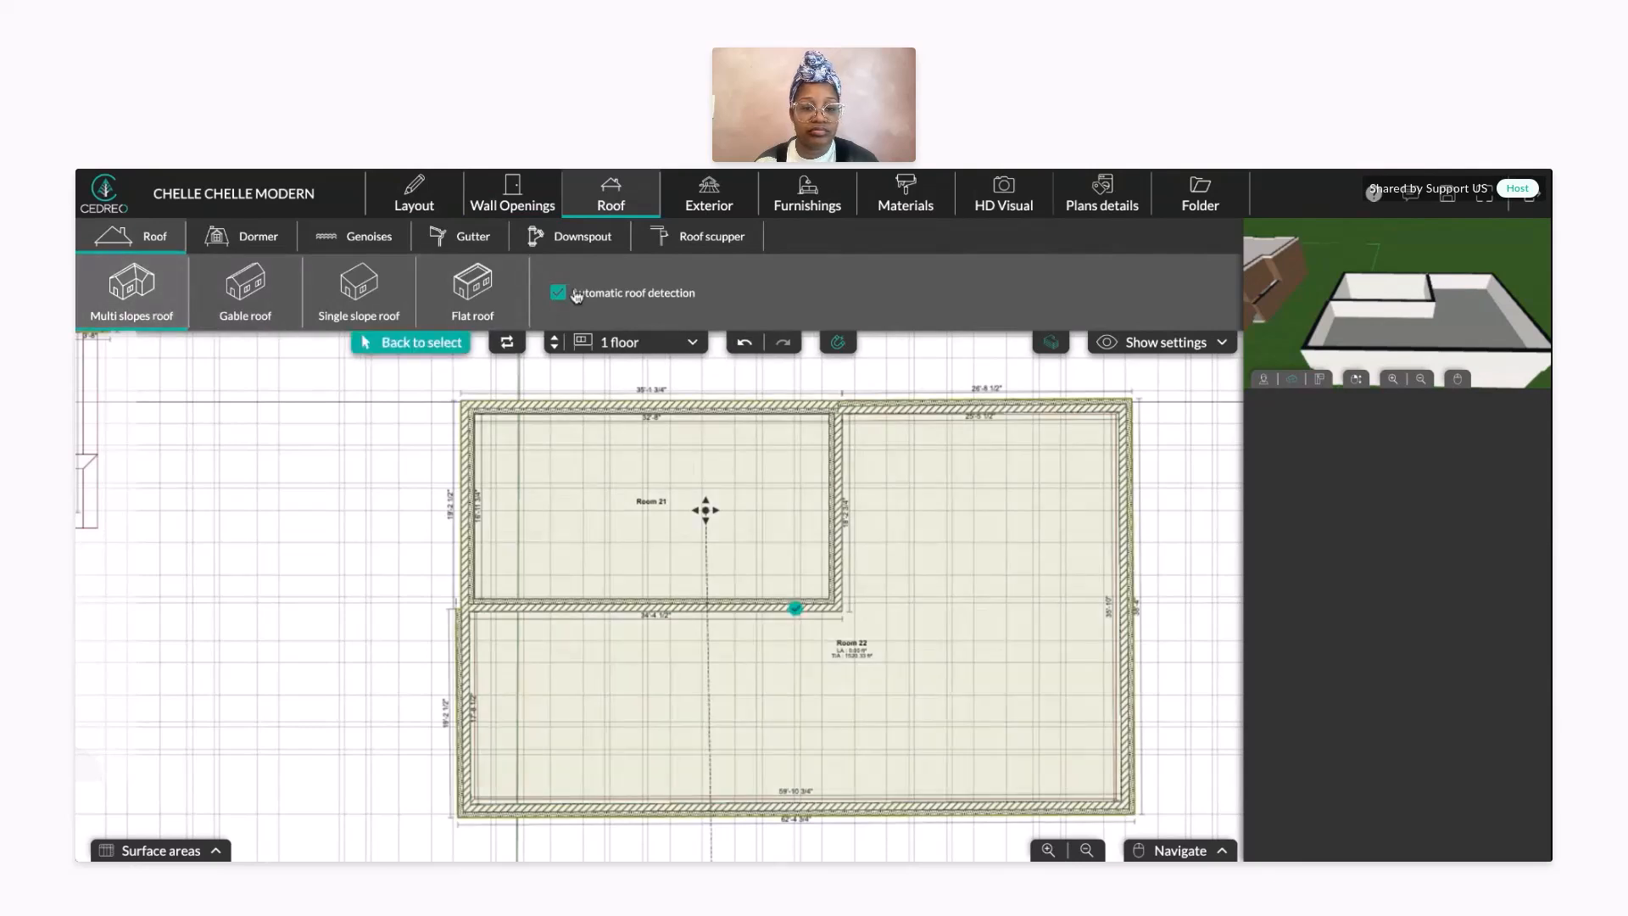
pyautogui.click(751, 543)
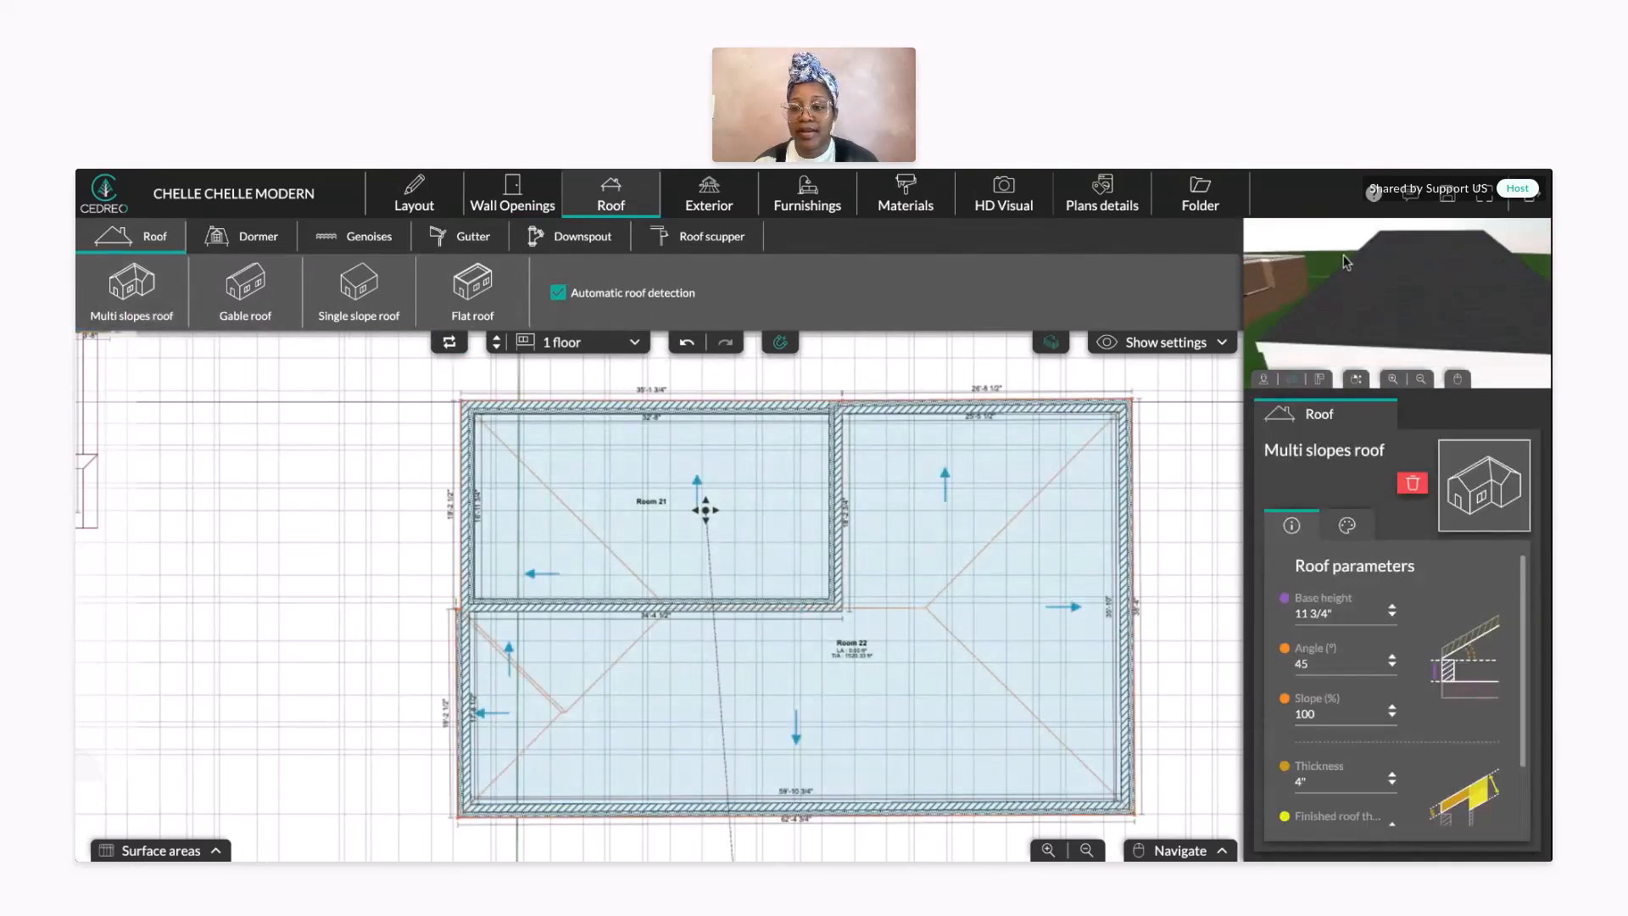
# - View the roofed test building from the Ground Floor and 2 floor levels
pyautogui.click(1356, 380)
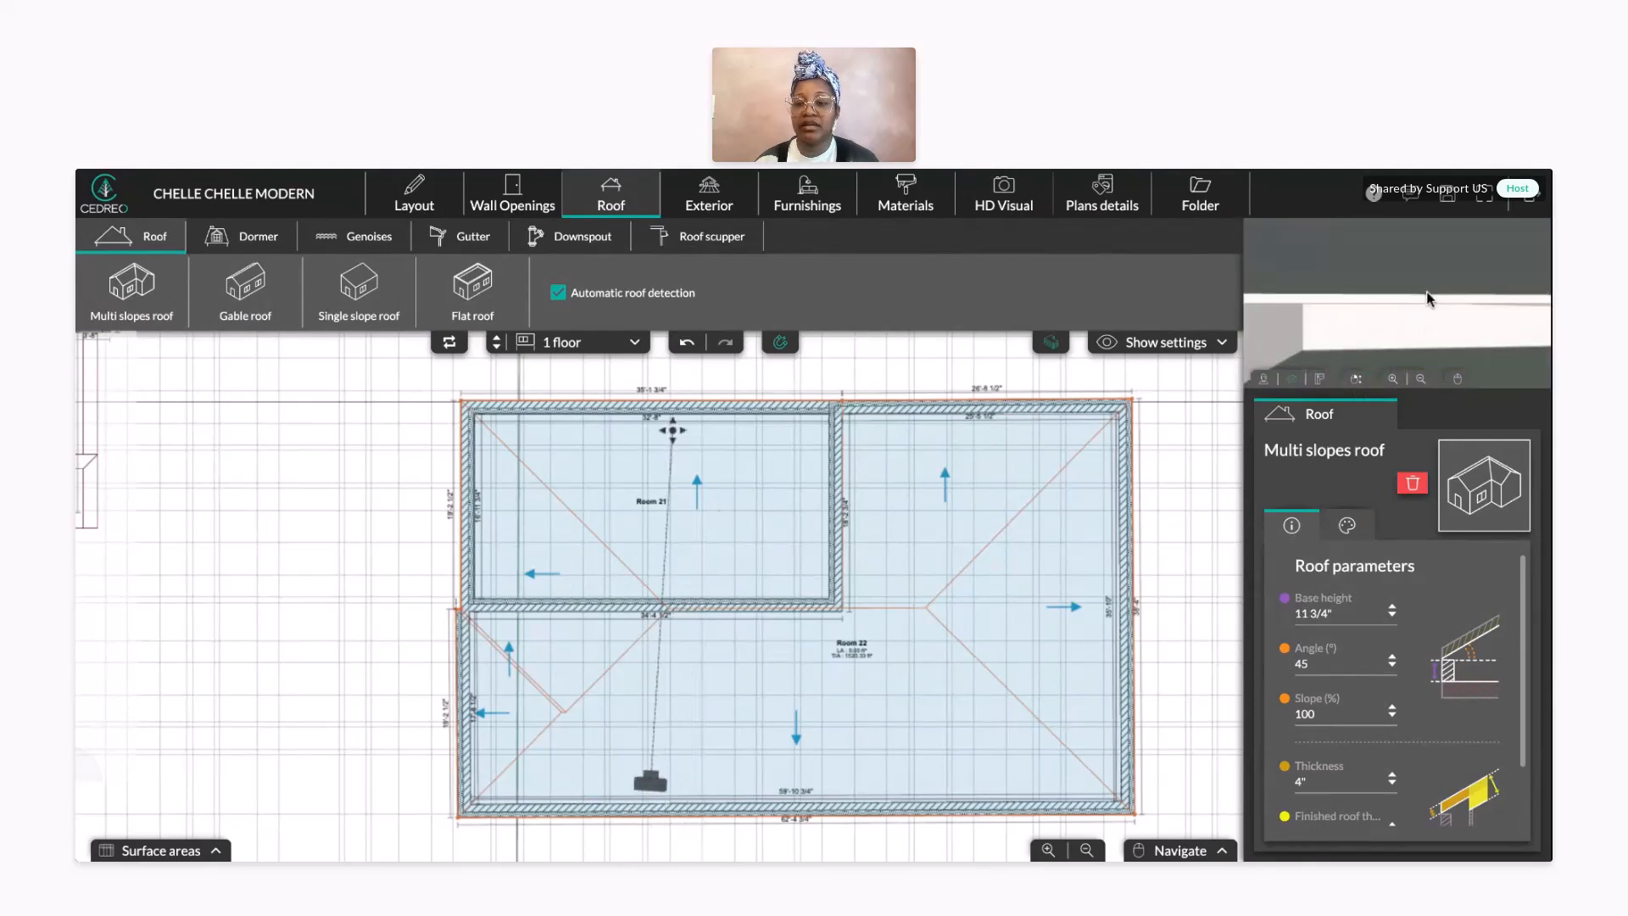
pyautogui.click(585, 342)
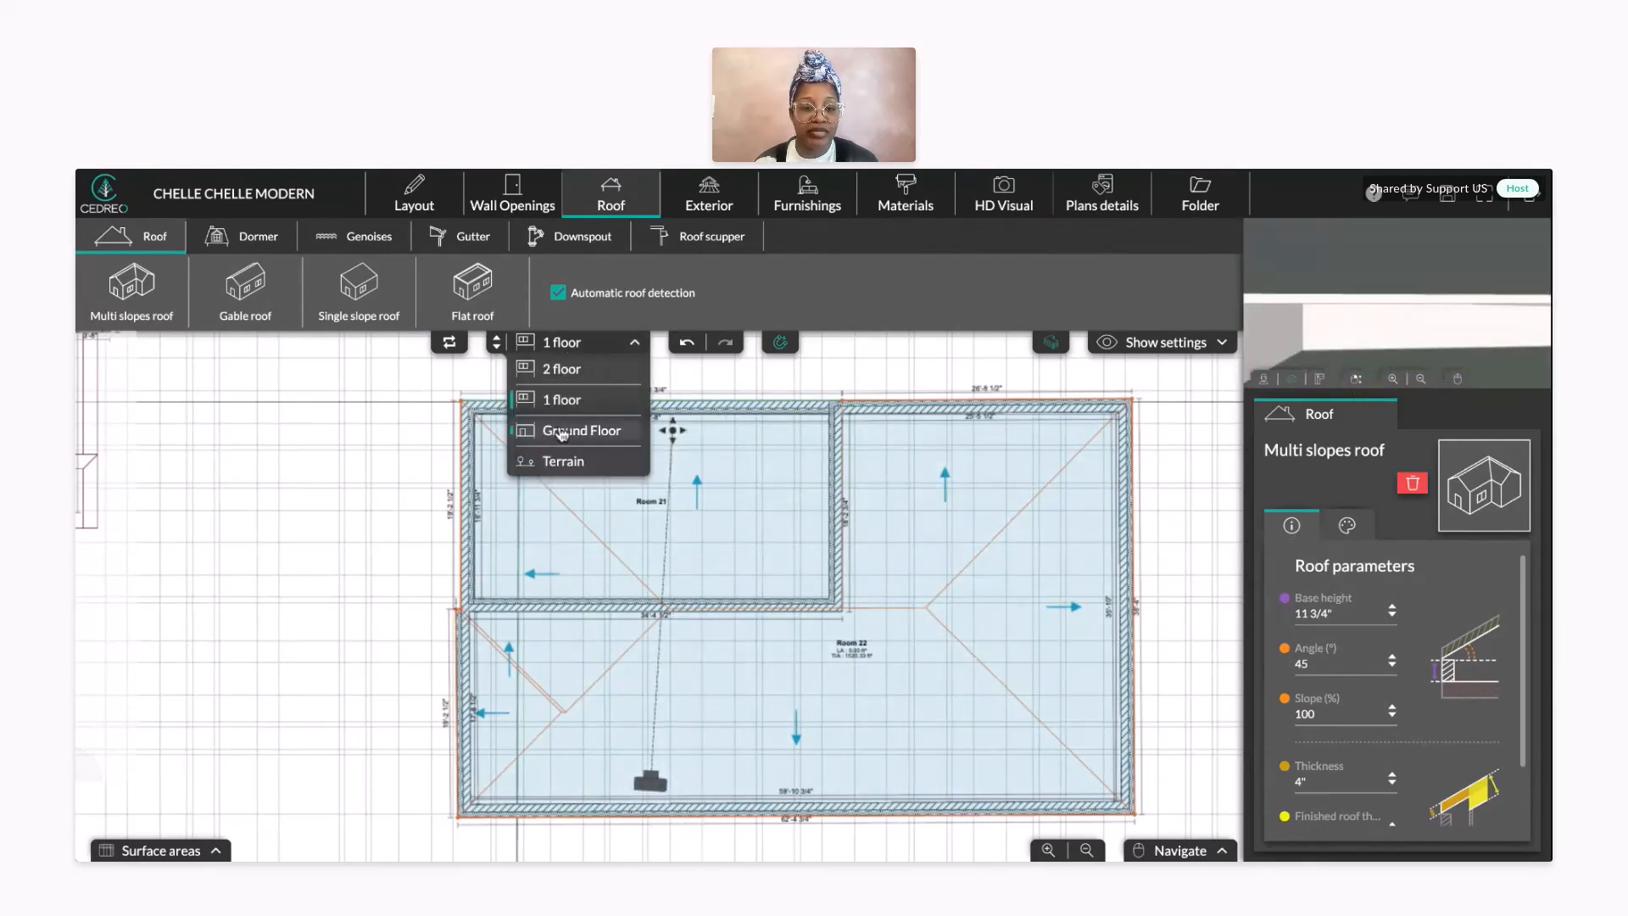
pyautogui.click(577, 426)
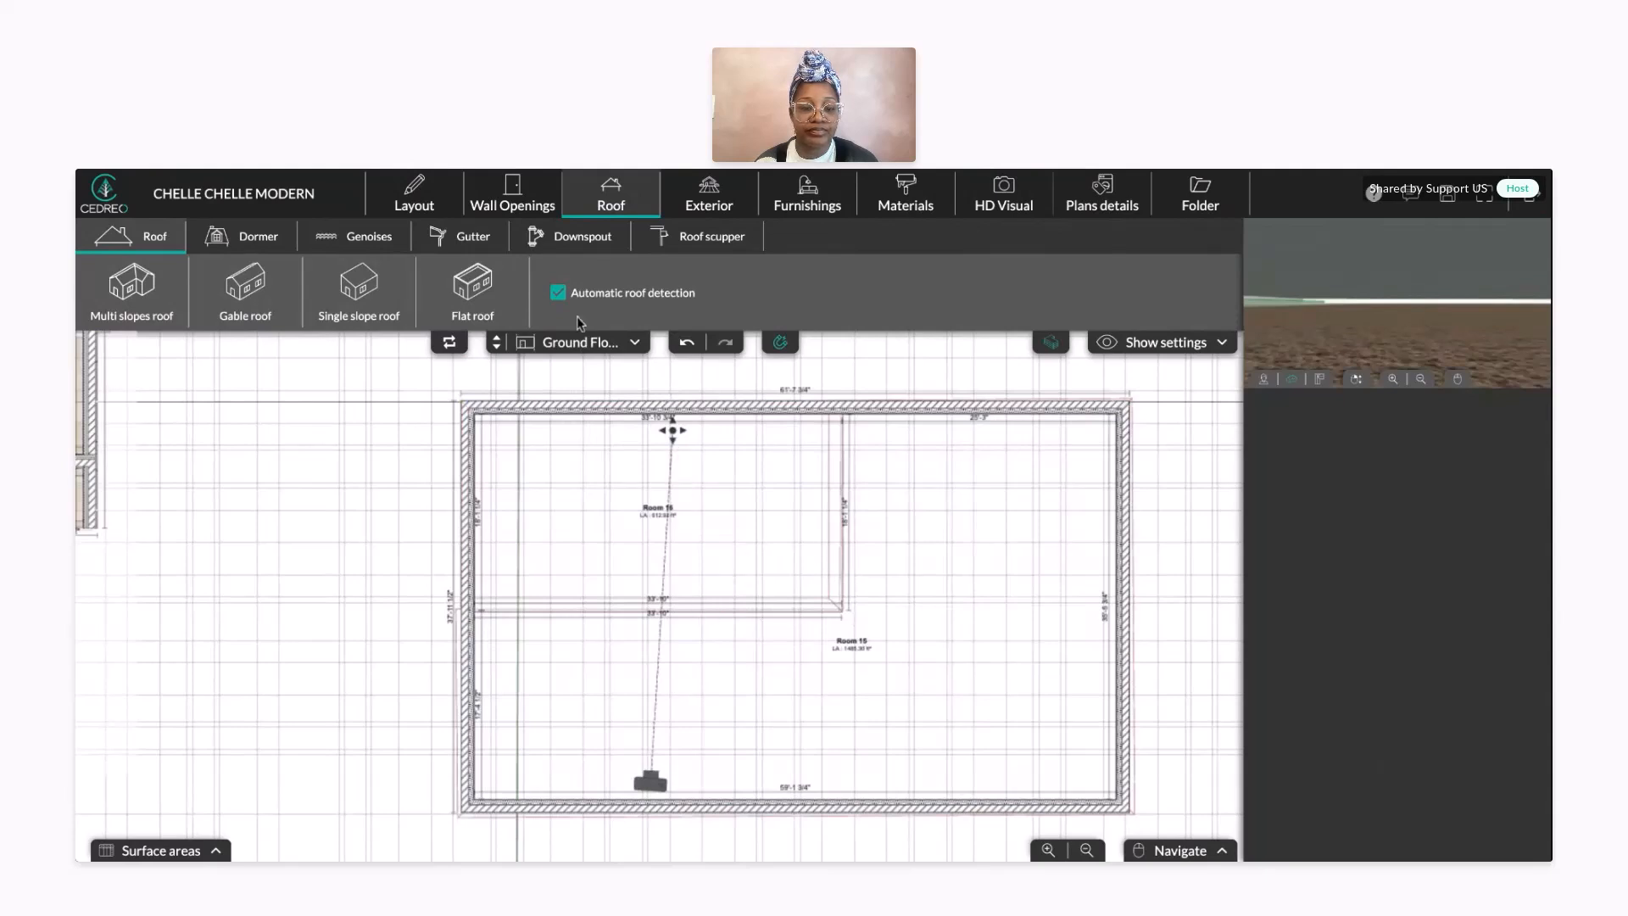
pyautogui.click(571, 342)
pyautogui.click(555, 363)
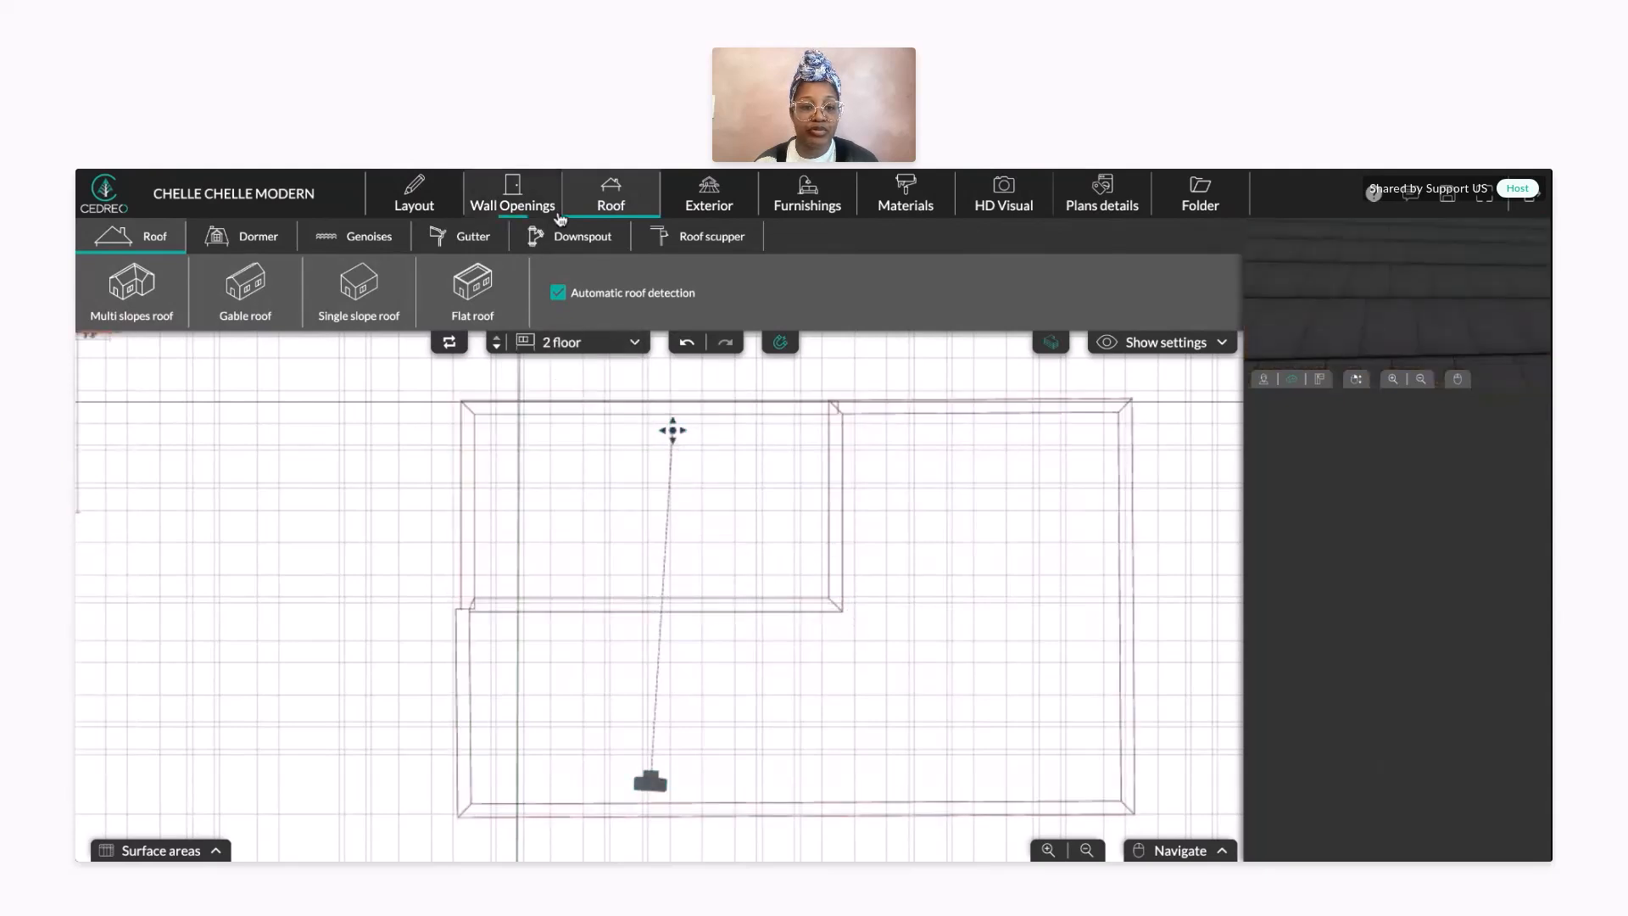
pyautogui.click(543, 346)
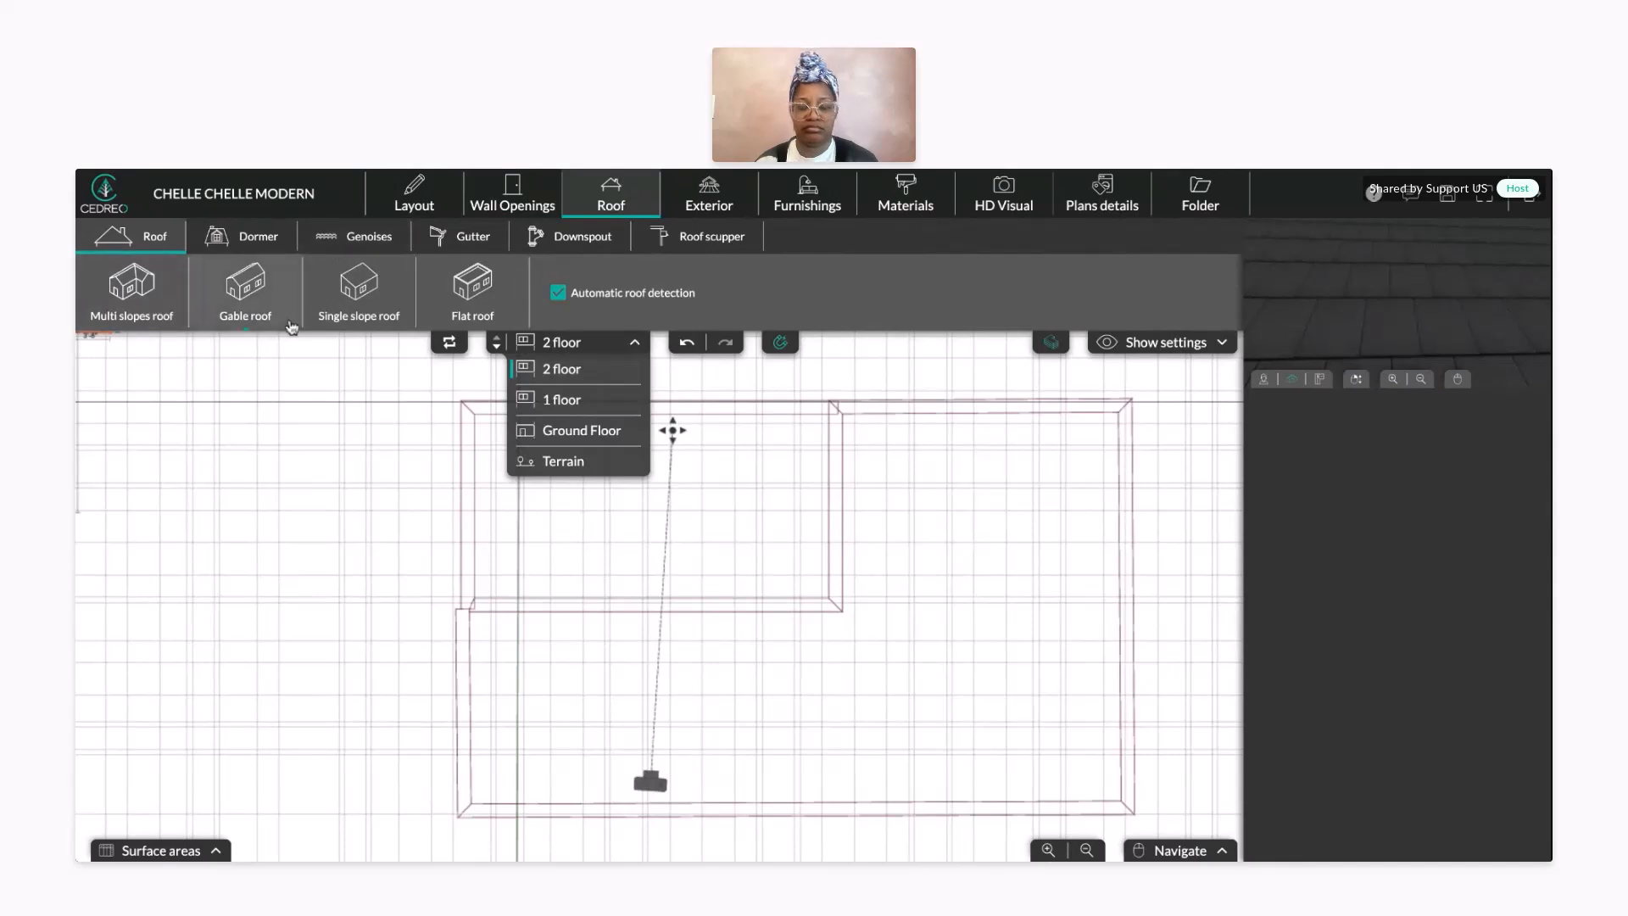
pyautogui.click(395, 200)
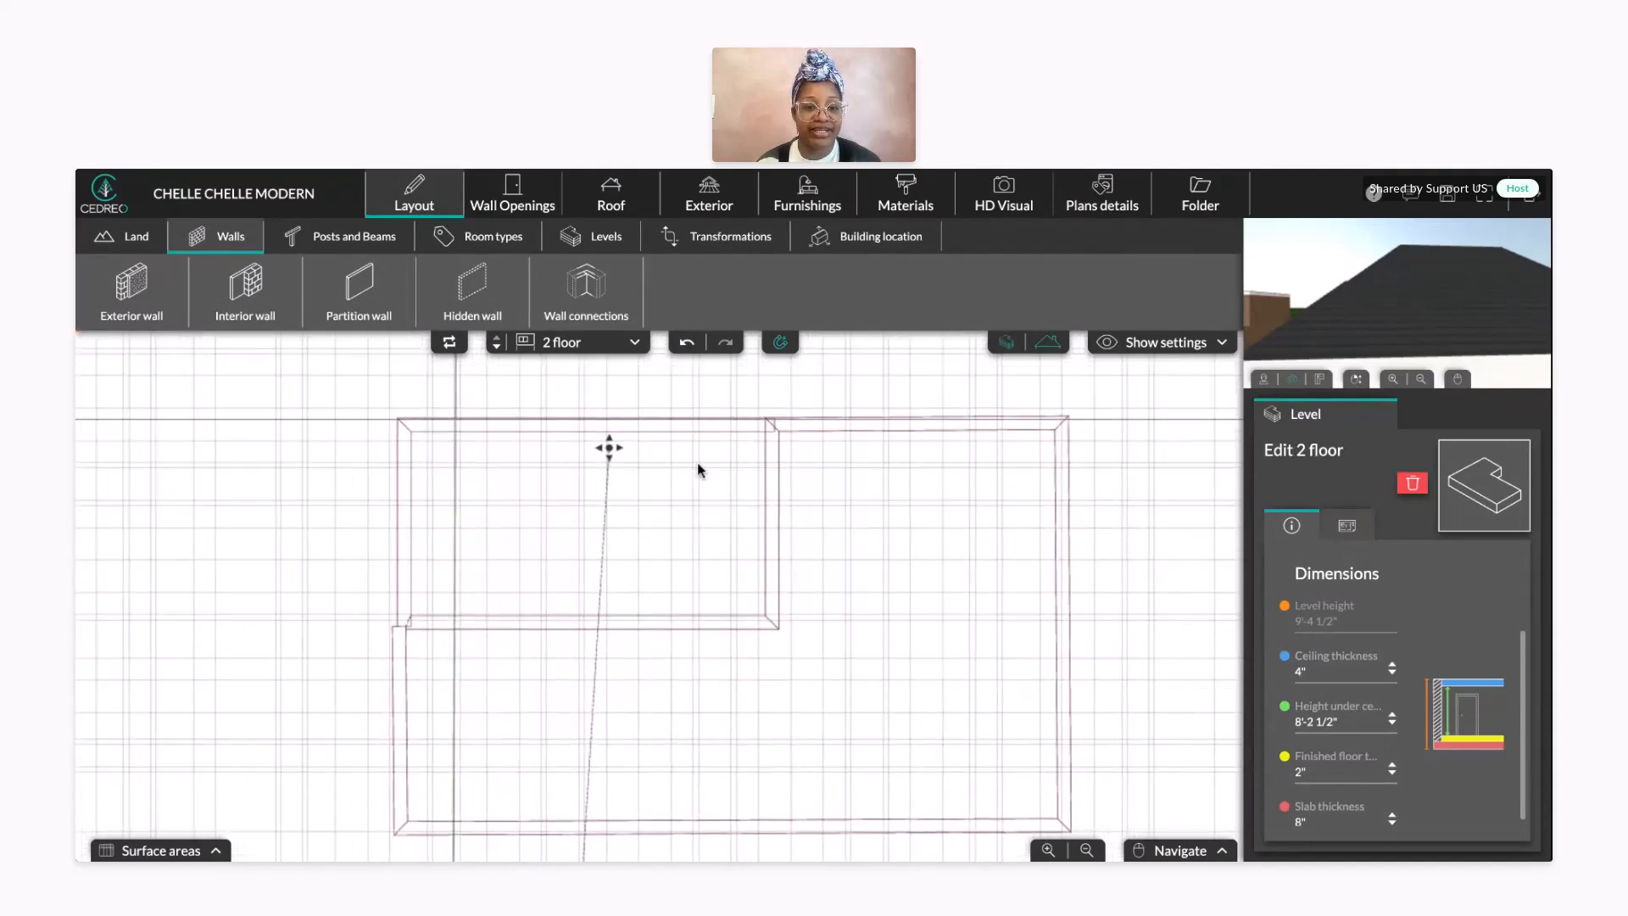
# - Inspect the Ground Floor's double-height interior and the roofed building's exterior in the large 3D view
pyautogui.click(592, 343)
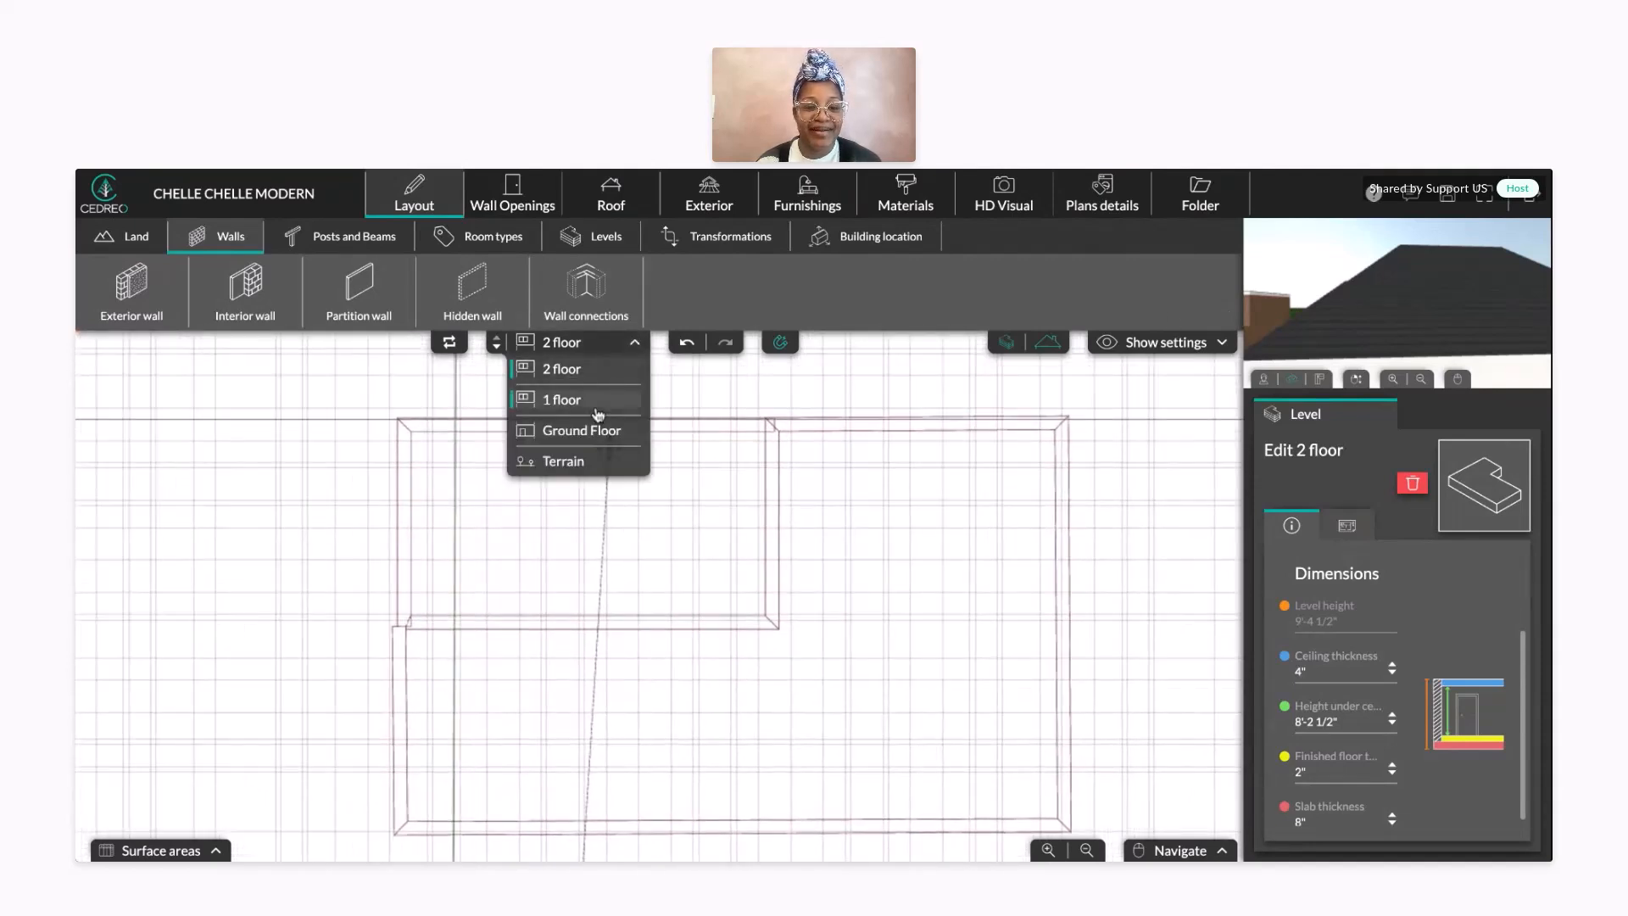
pyautogui.click(585, 430)
pyautogui.click(923, 212)
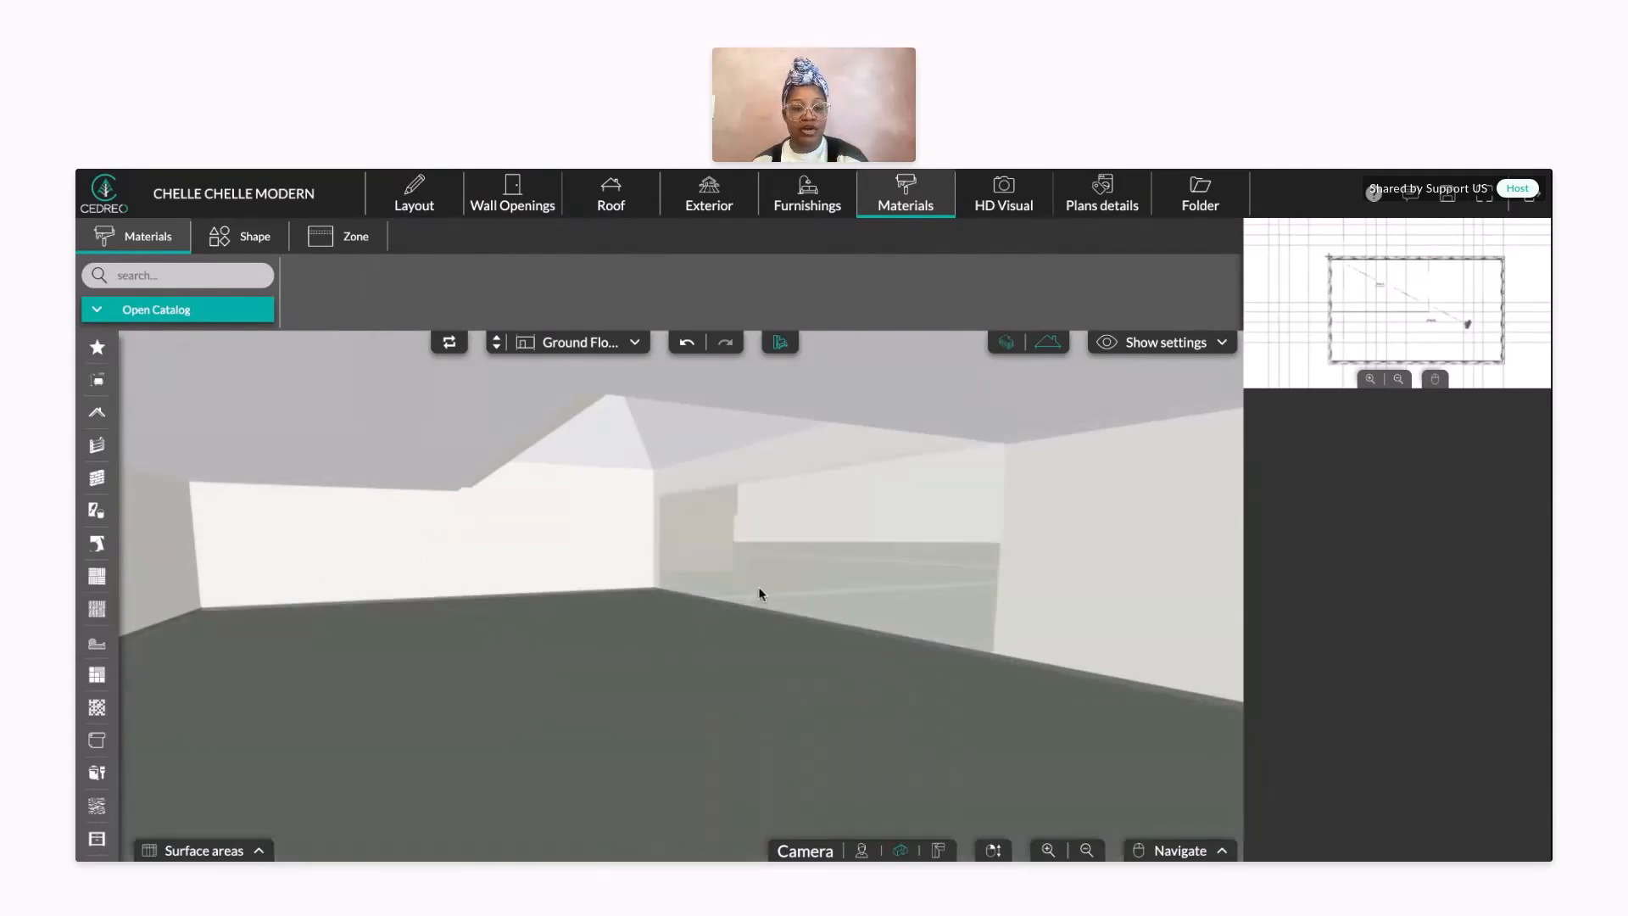
pyautogui.moveTo(758, 587)
pyautogui.mouseDown()
pyautogui.moveTo(673, 620)
pyautogui.moveTo(720, 614)
pyautogui.moveTo(799, 697)
pyautogui.moveTo(774, 574)
pyautogui.moveTo(763, 621)
pyautogui.moveTo(608, 510)
pyautogui.mouseUp()
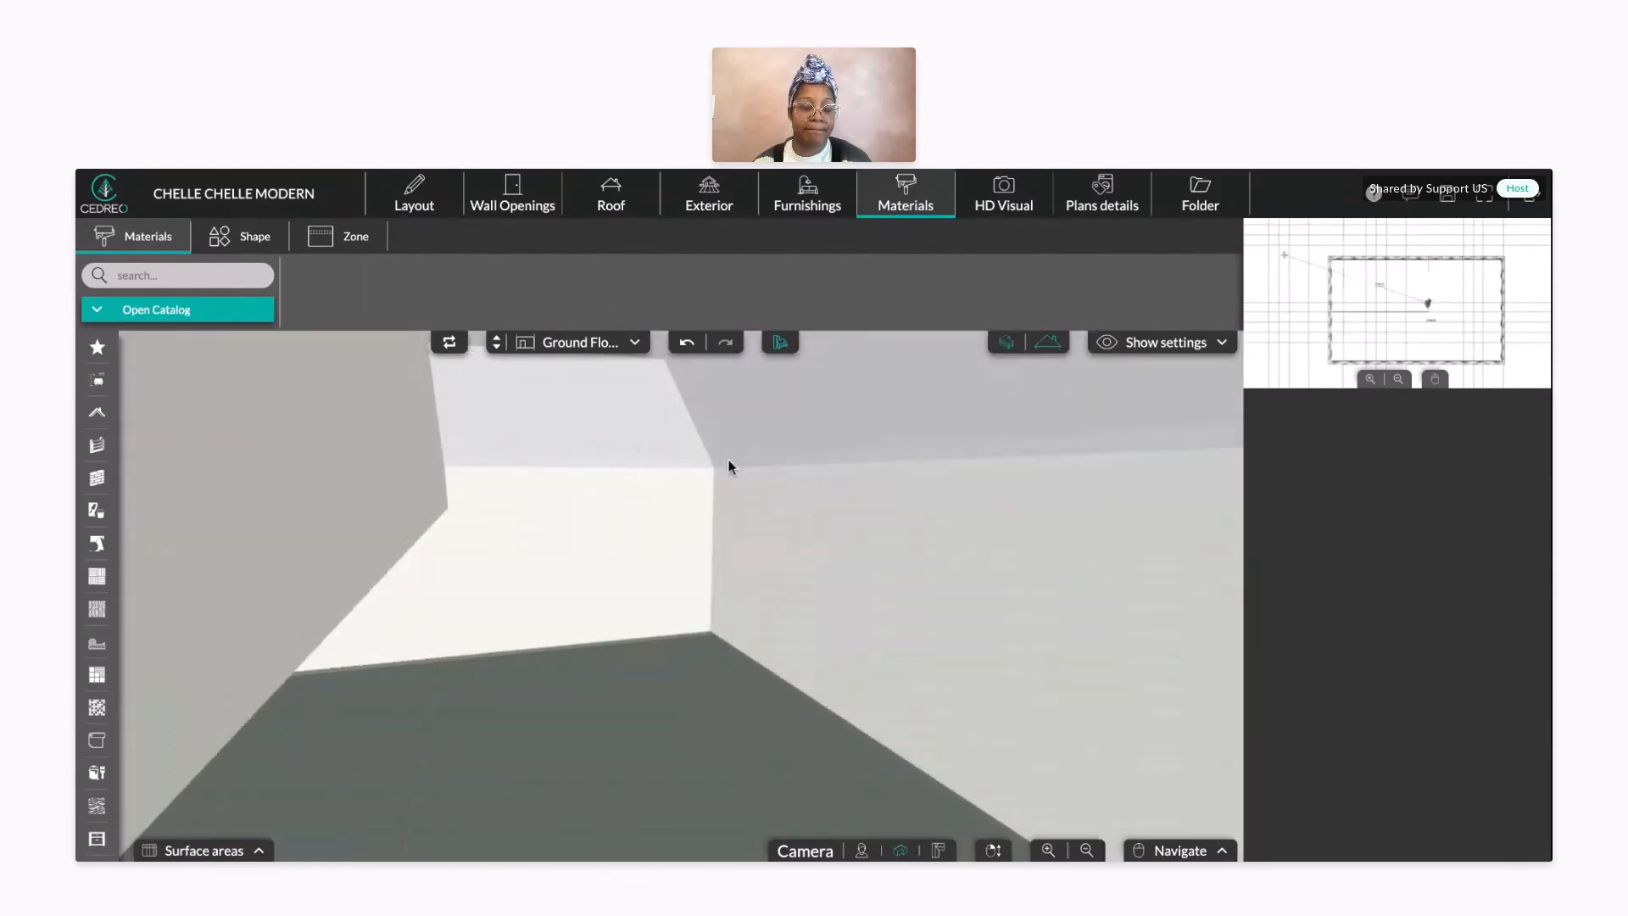
pyautogui.scroll(-2, 698, 549)
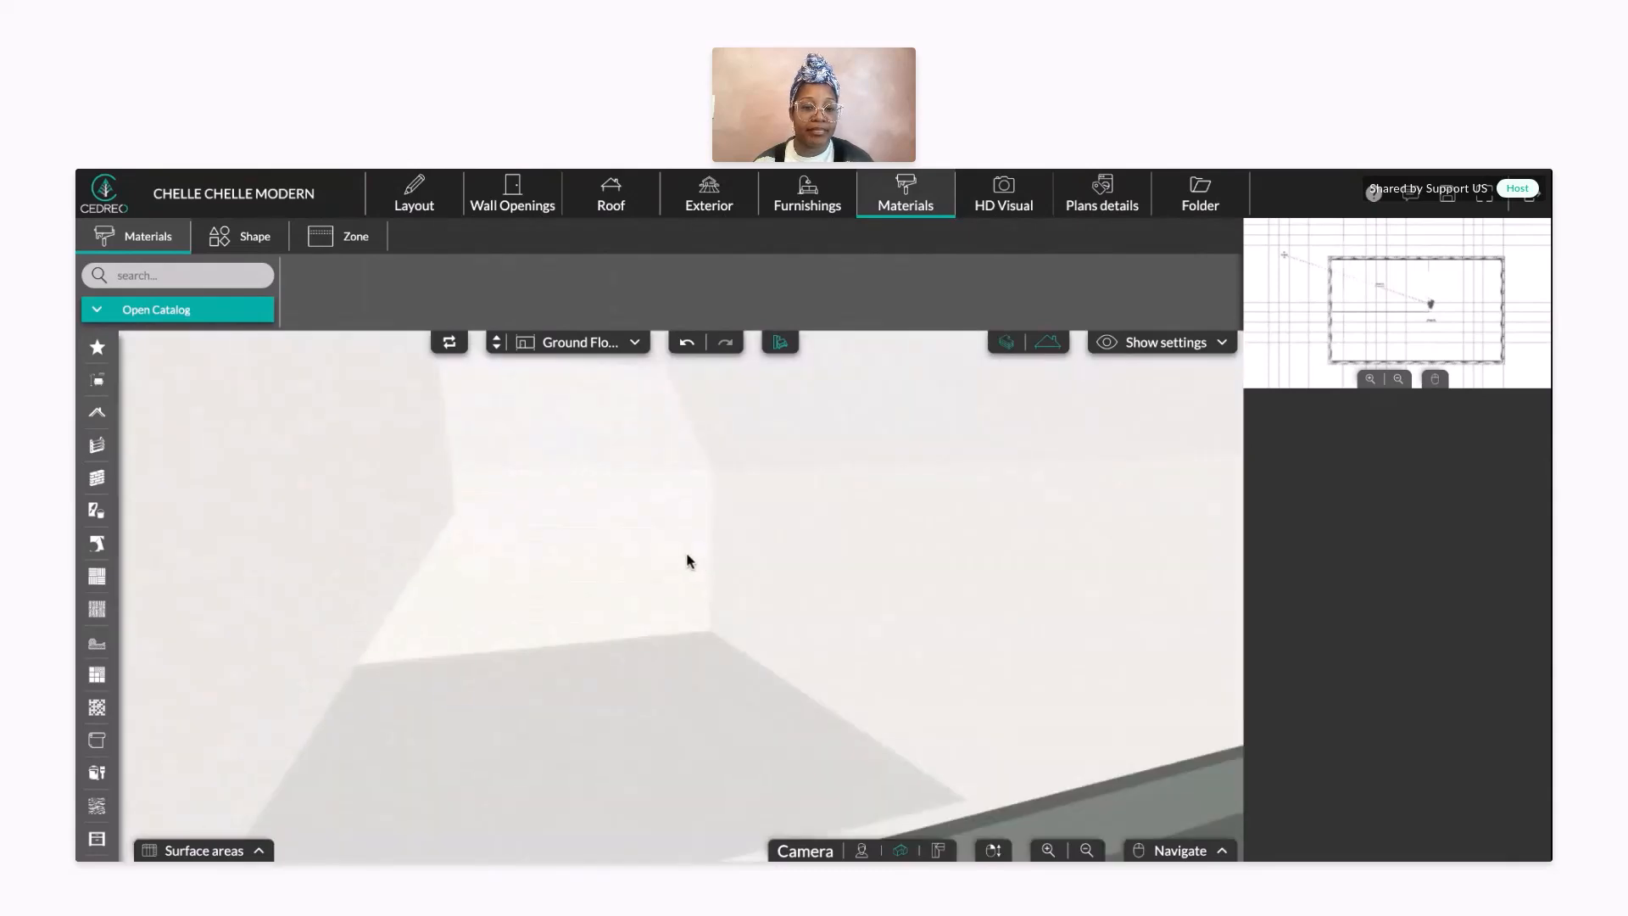
pyautogui.moveTo(682, 588)
pyautogui.mouseDown()
pyautogui.moveTo(687, 563)
pyautogui.moveTo(701, 574)
pyautogui.mouseUp()
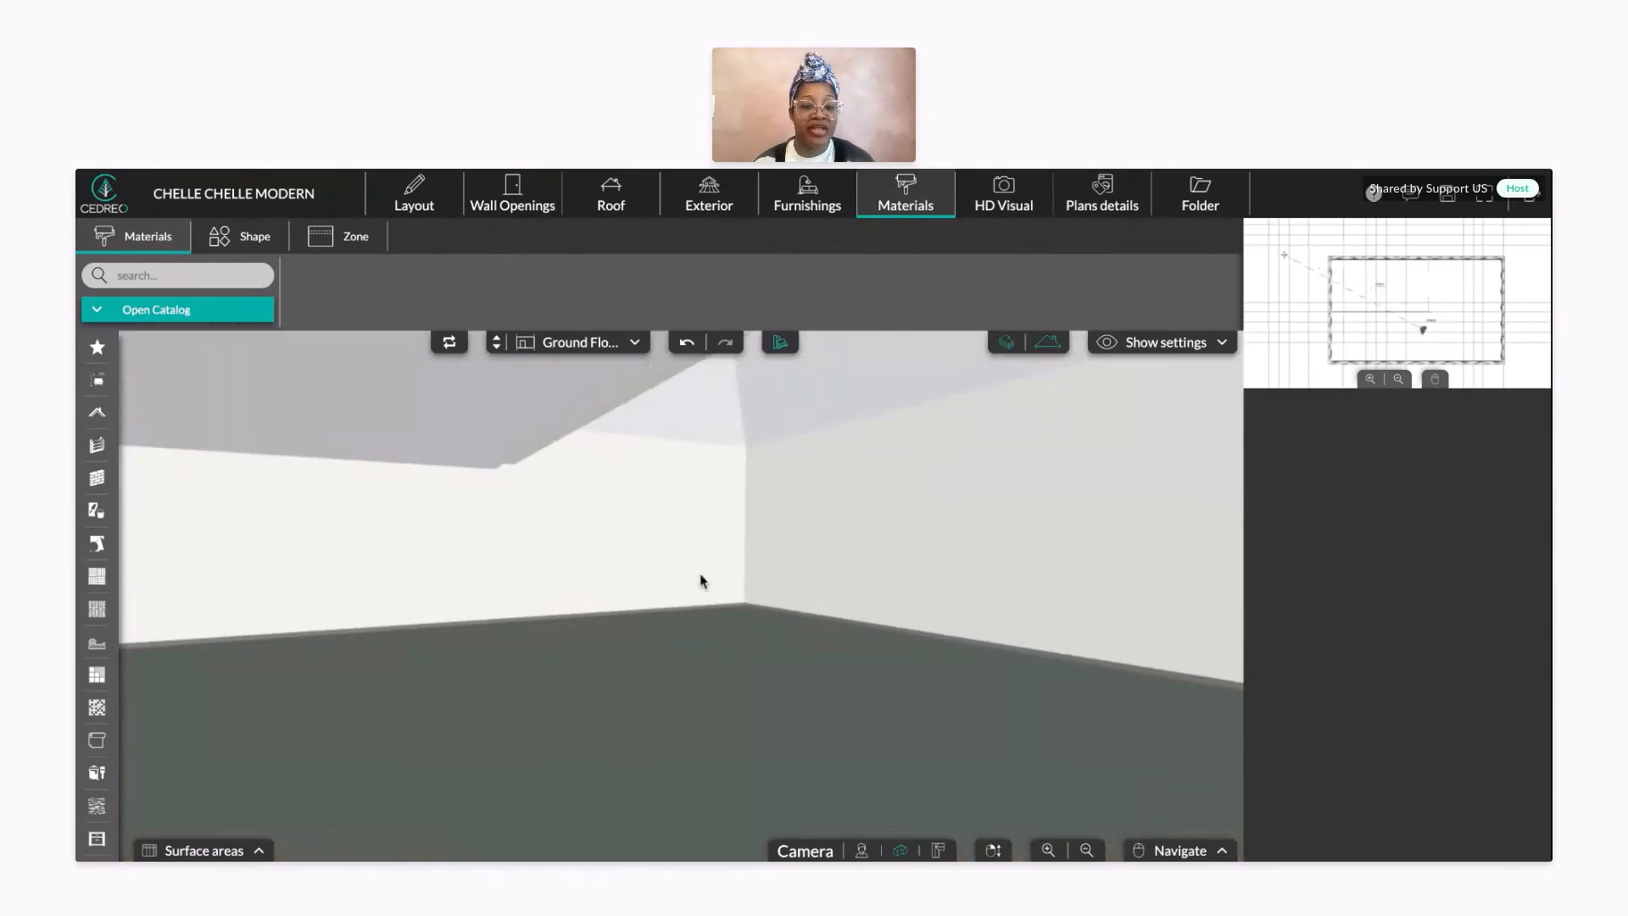
pyautogui.scroll(-5, 700, 581)
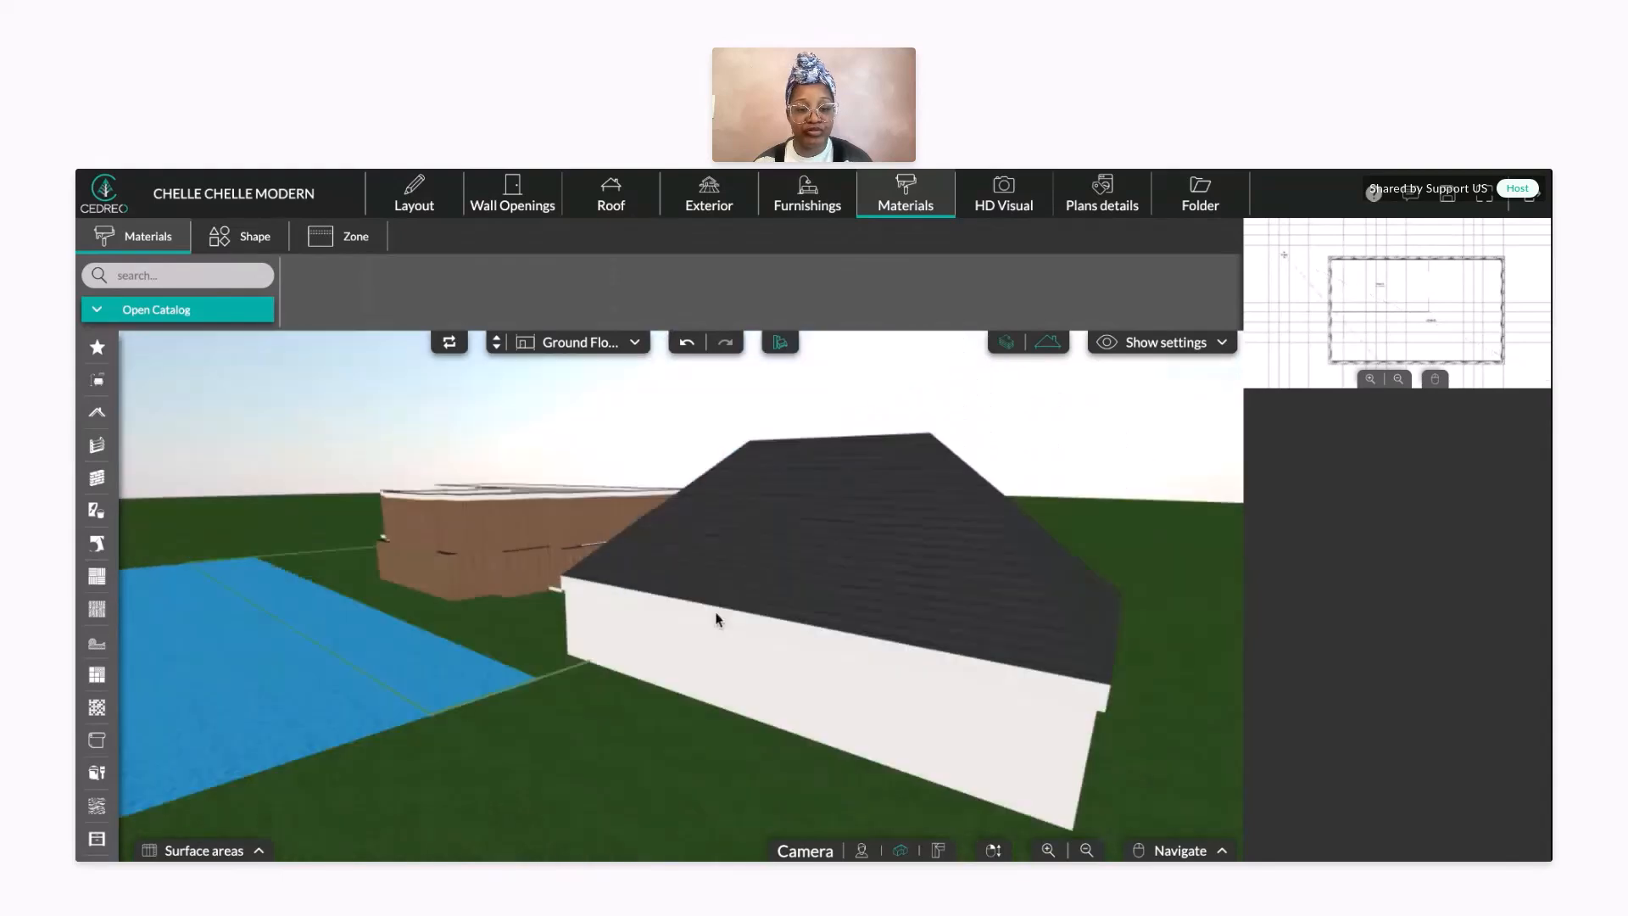
pyautogui.moveTo(716, 619); pyautogui.dragTo(806, 585)
pyautogui.moveTo(806, 585); pyautogui.dragTo(738, 661, button='right')
pyautogui.scroll(1, 738, 661)
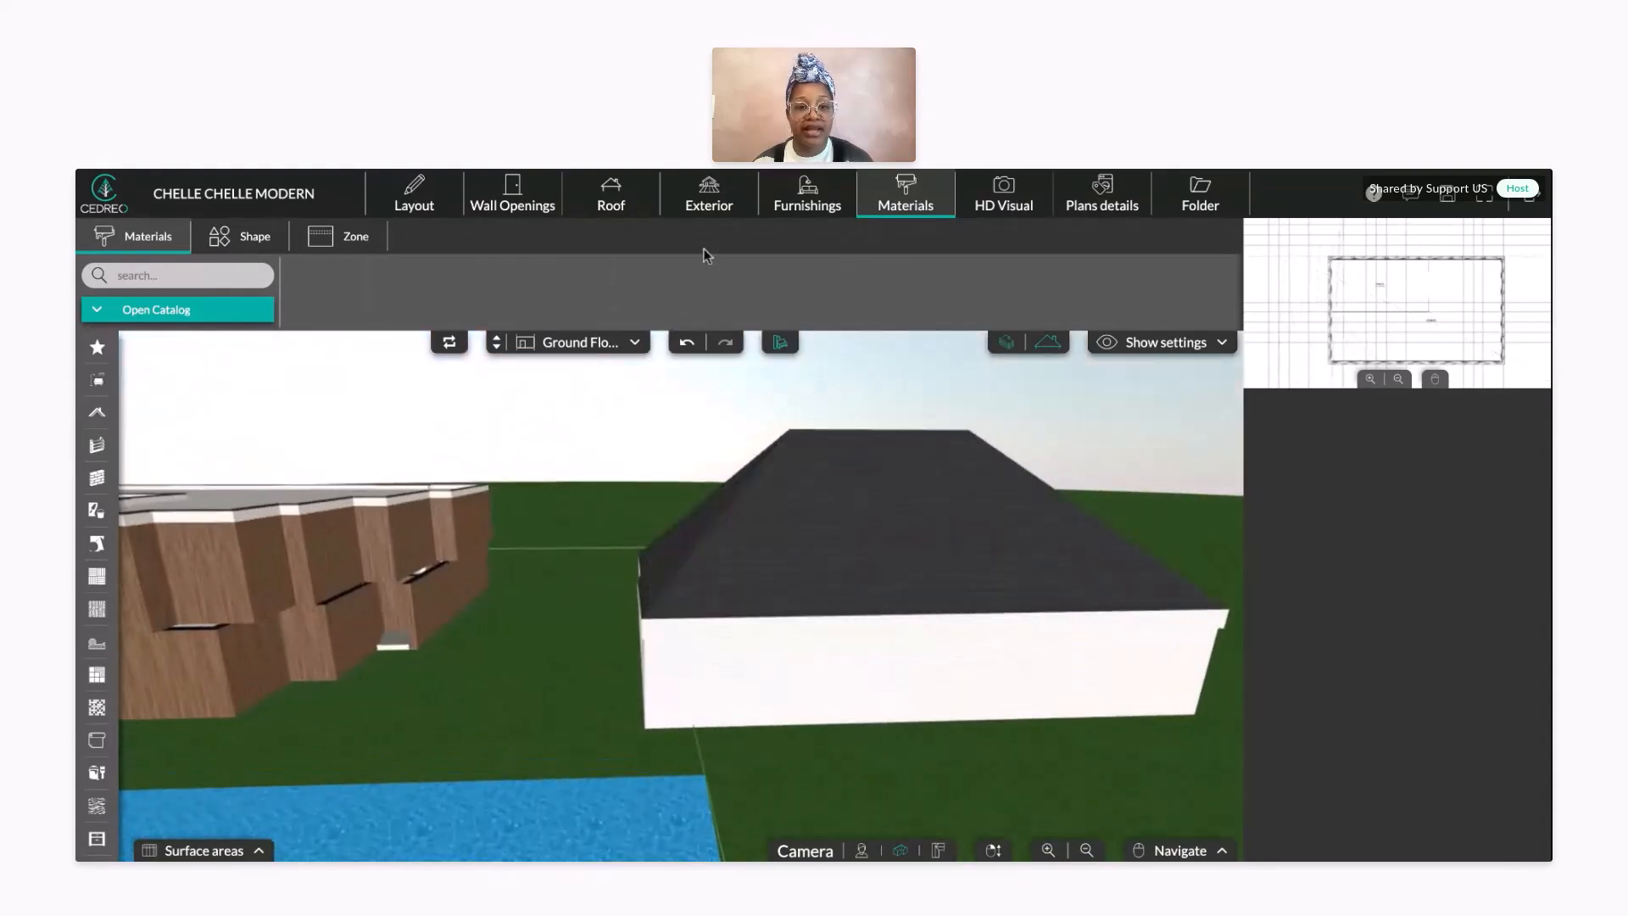
# - Set the 1 floor multi slopes roof's base height to 0" and its slope to 64%
pyautogui.click(609, 208)
pyautogui.click(585, 343)
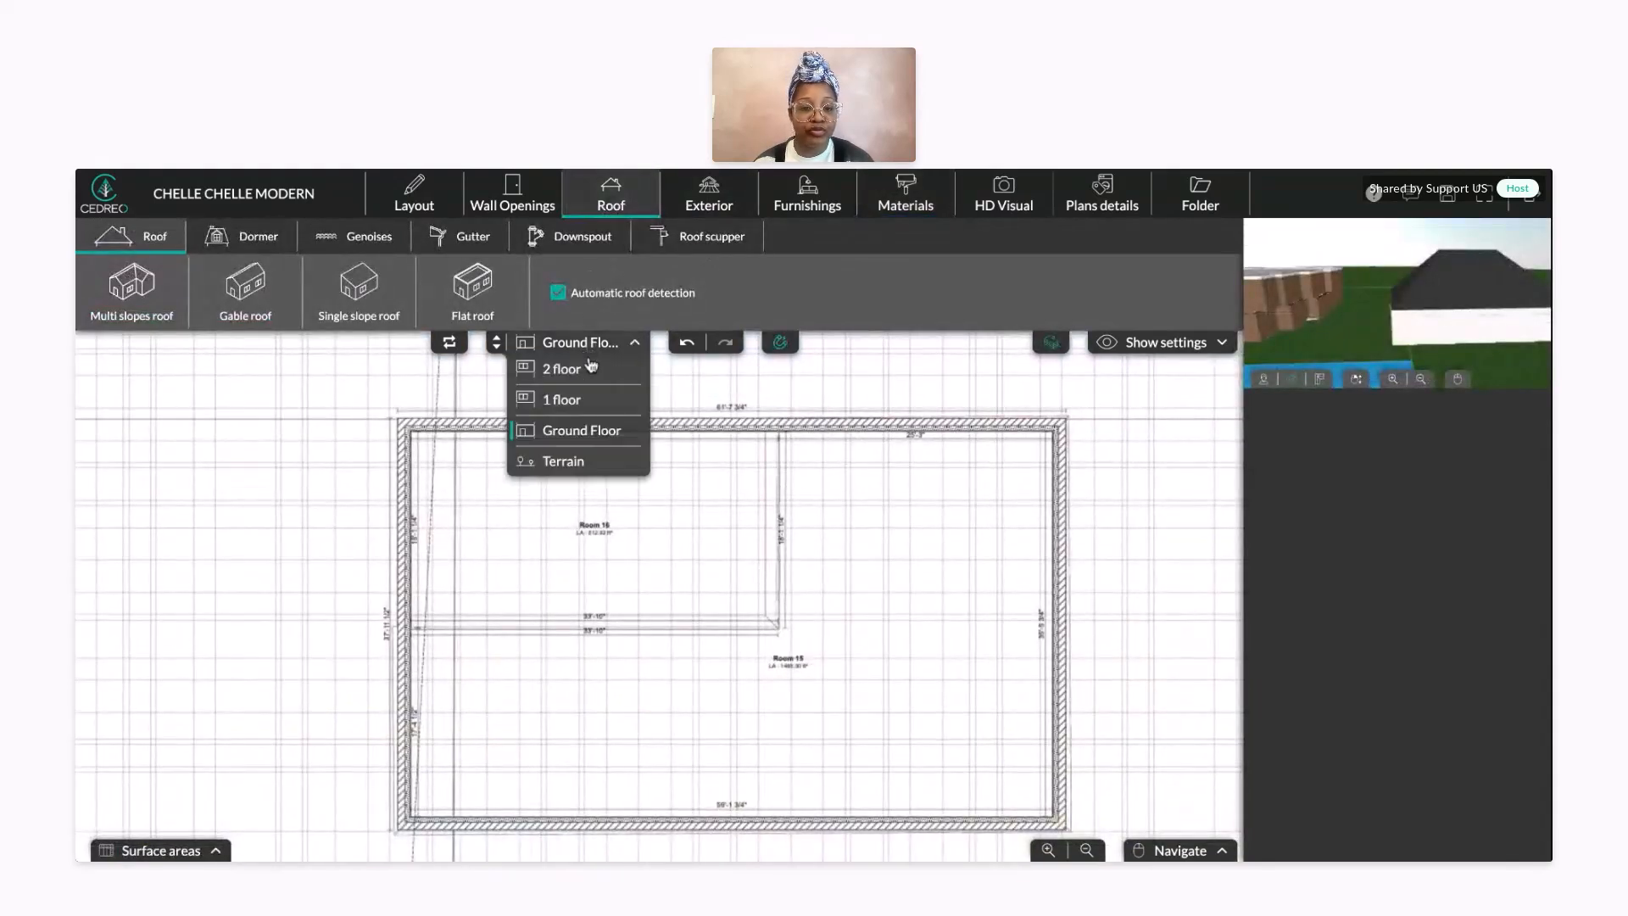
pyautogui.click(566, 367)
pyautogui.click(585, 343)
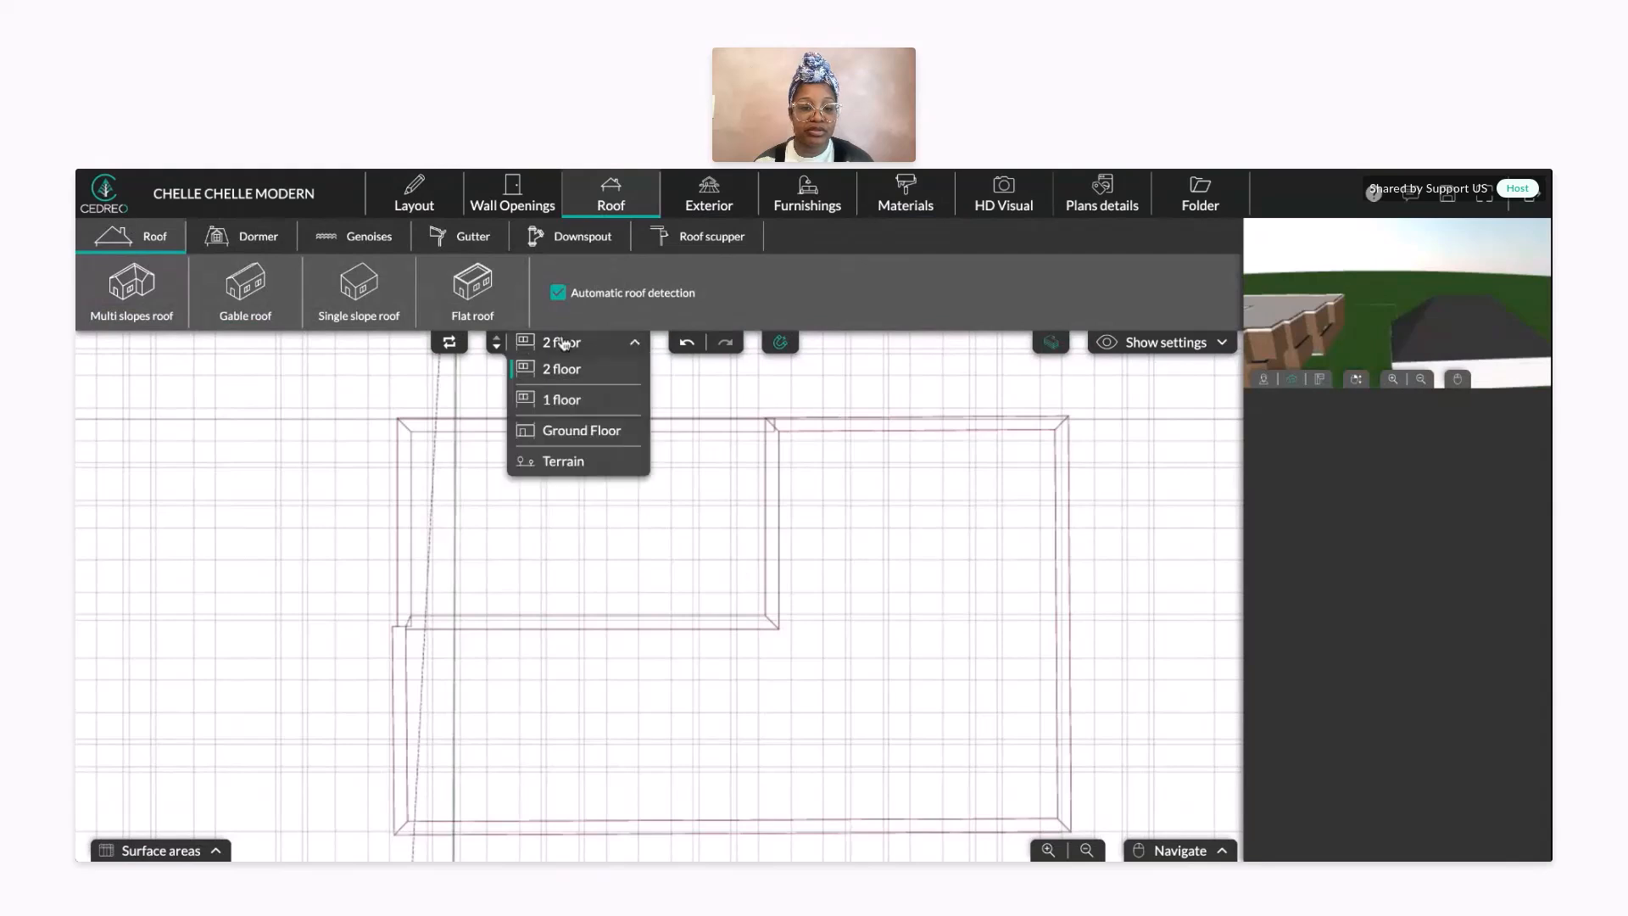
pyautogui.click(563, 398)
pyautogui.click(683, 563)
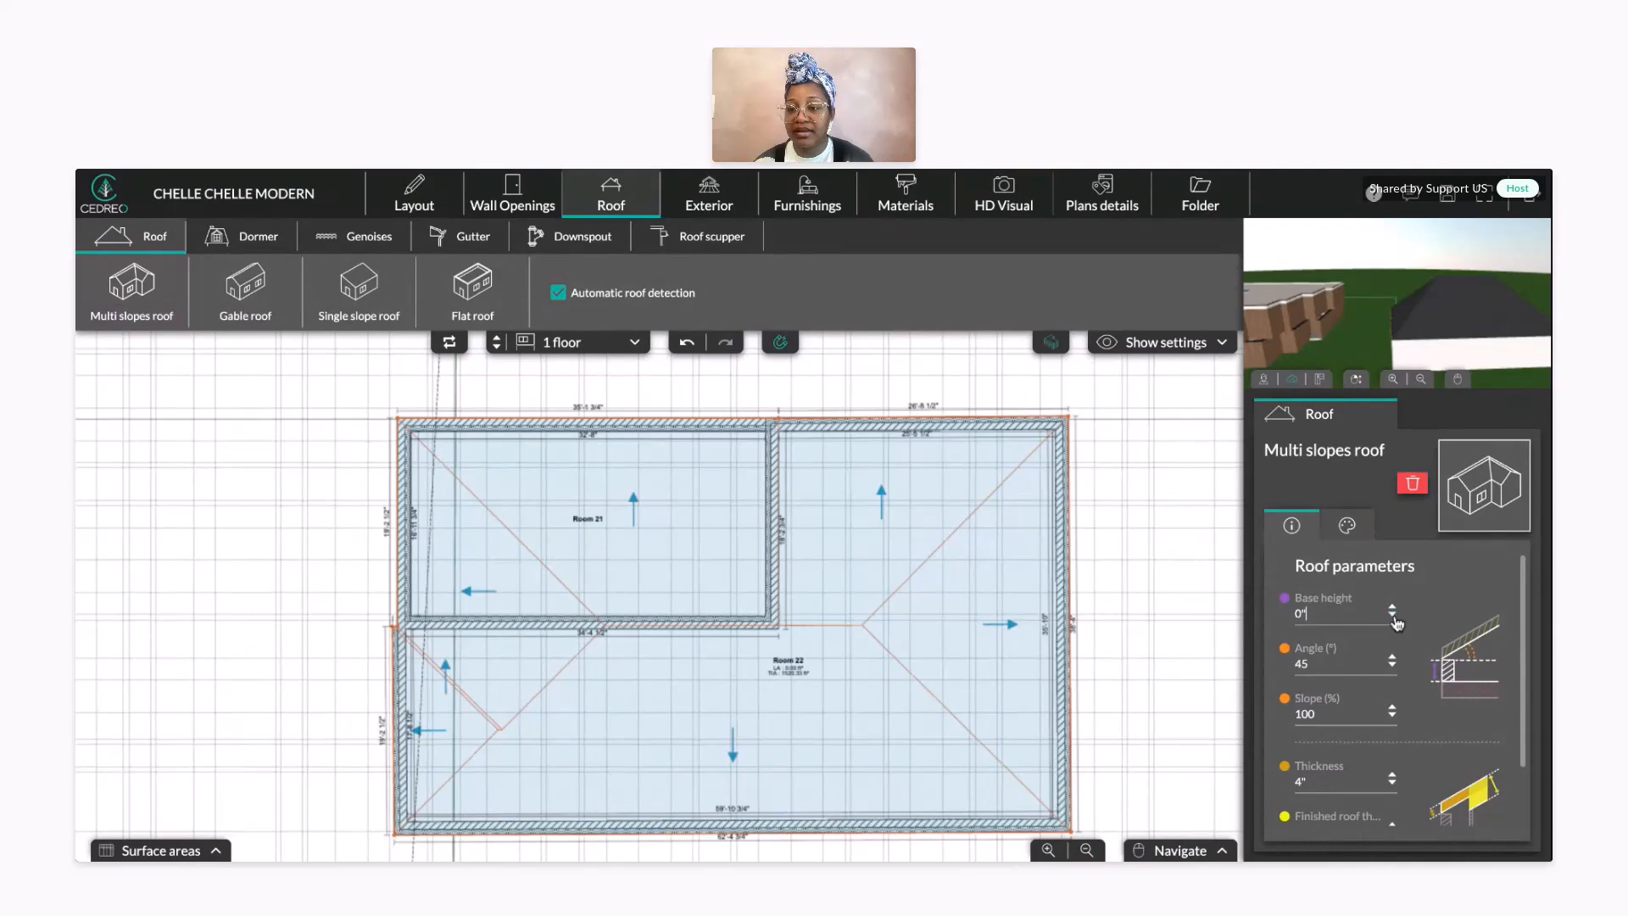
pyautogui.click(1392, 713)
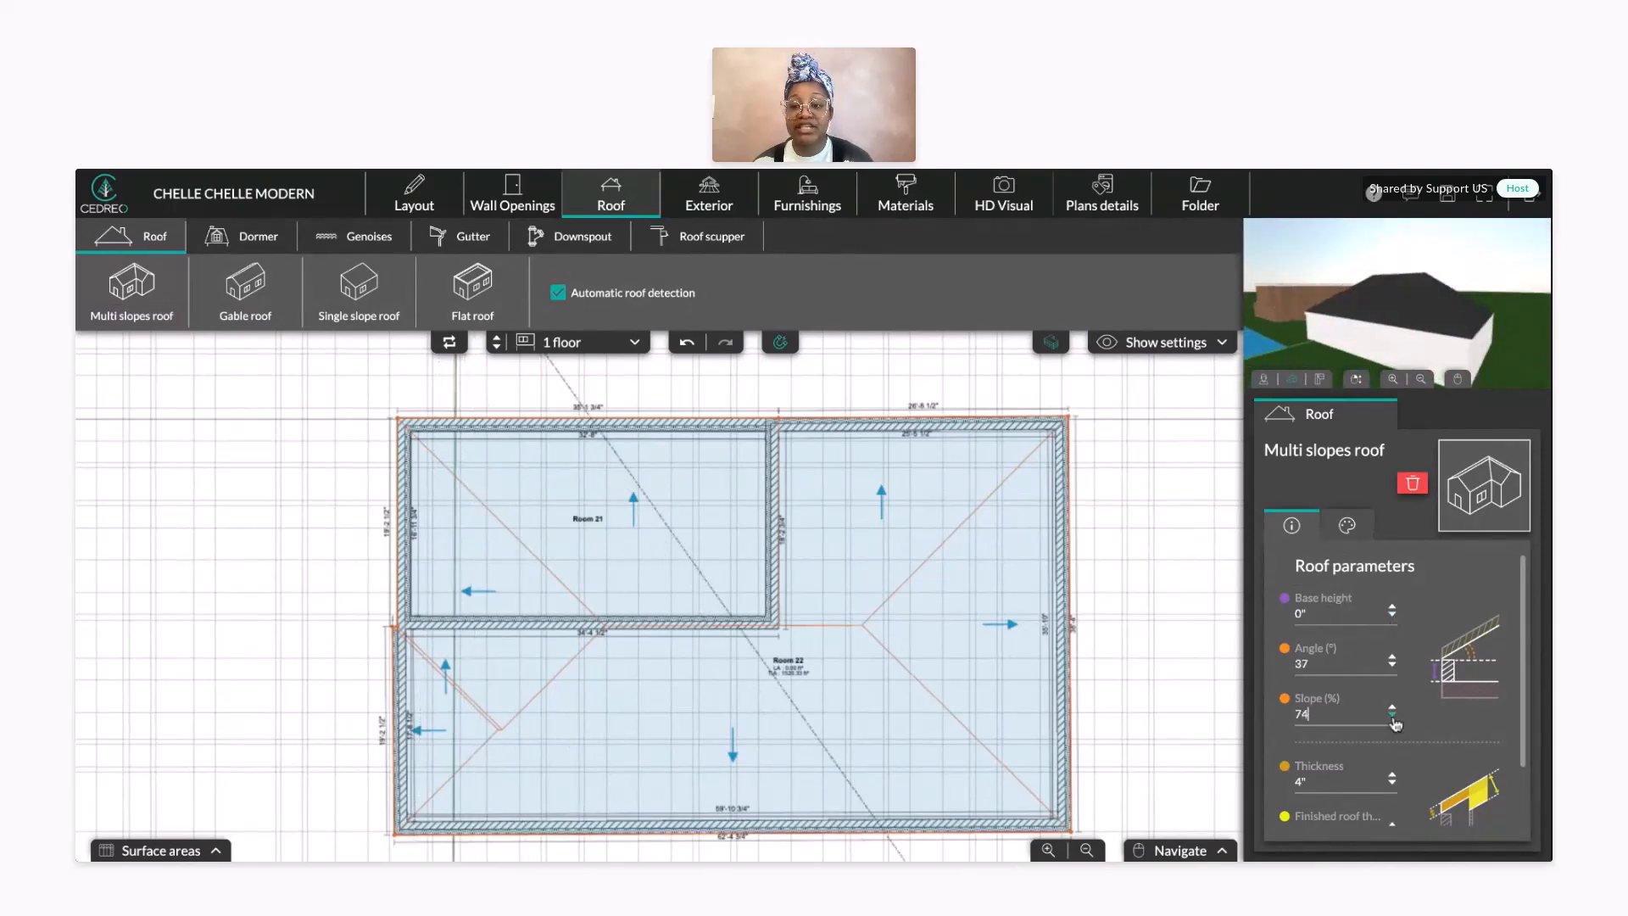
pyautogui.click(1390, 711)
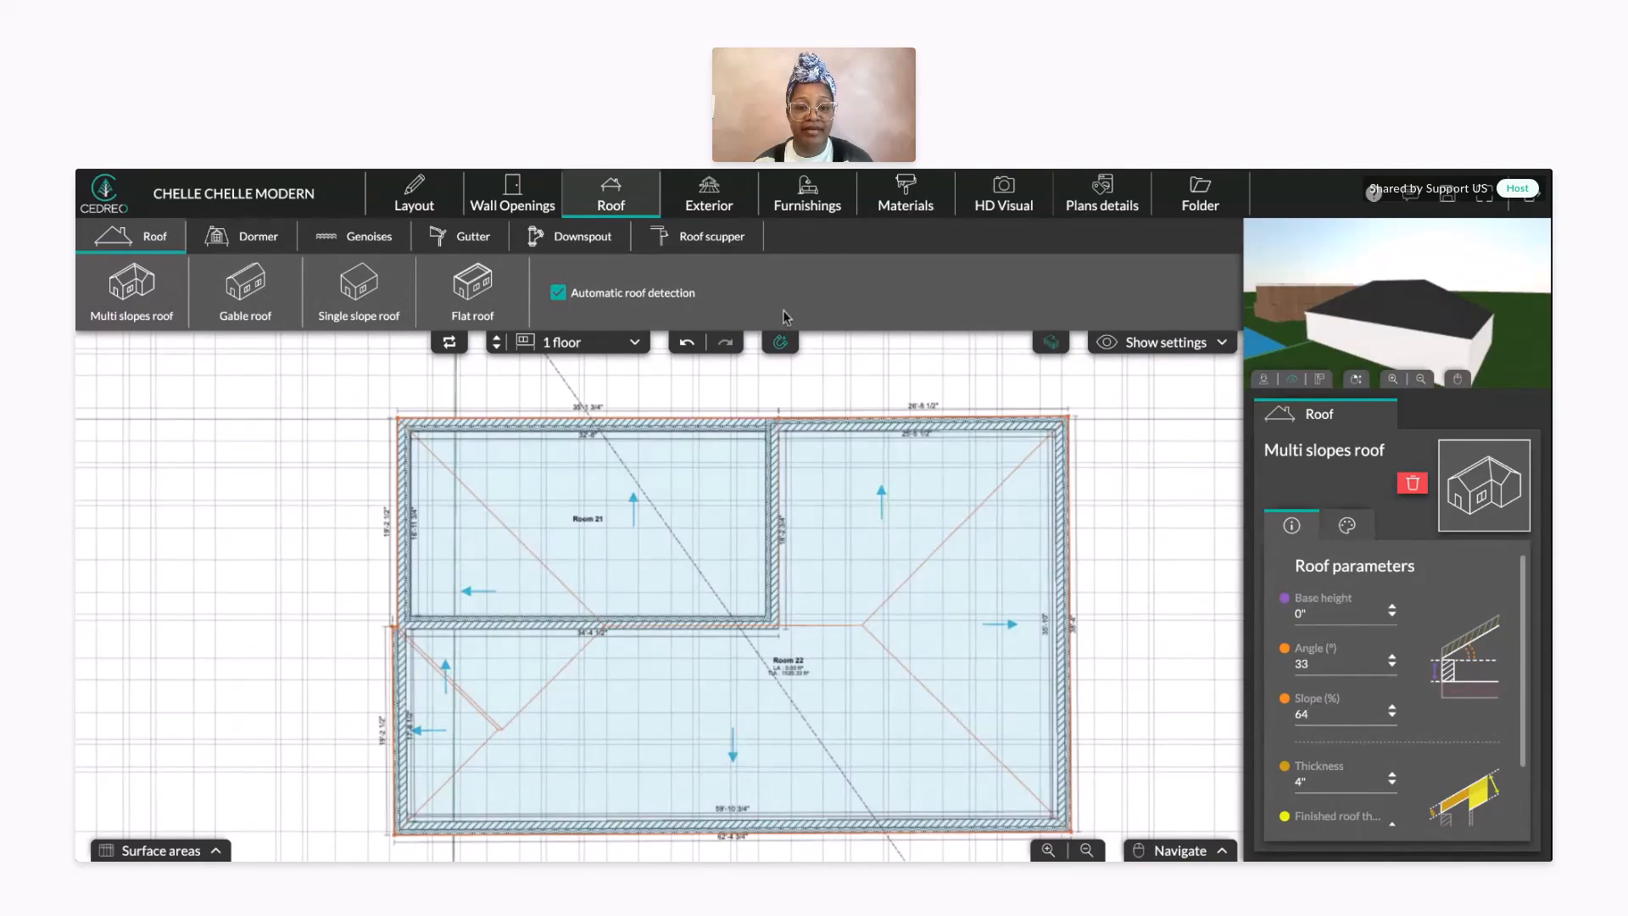
# - Check the heights of the 1 floor's two upper exterior walls and examine the interior in the 3D preview
pyautogui.click(585, 344)
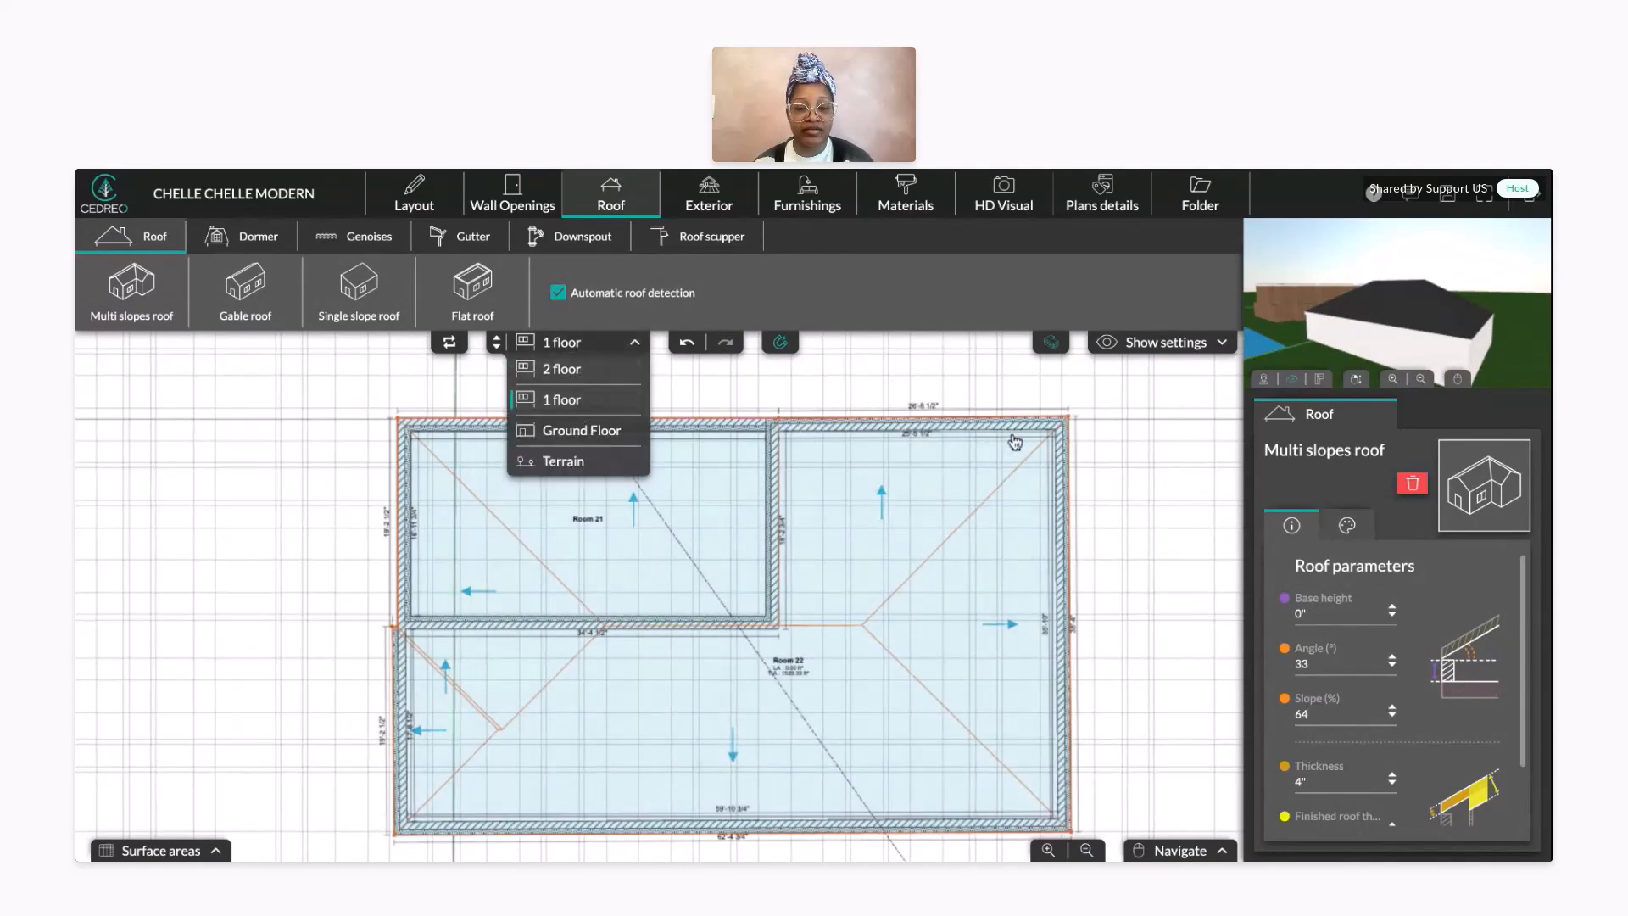
pyautogui.click(413, 195)
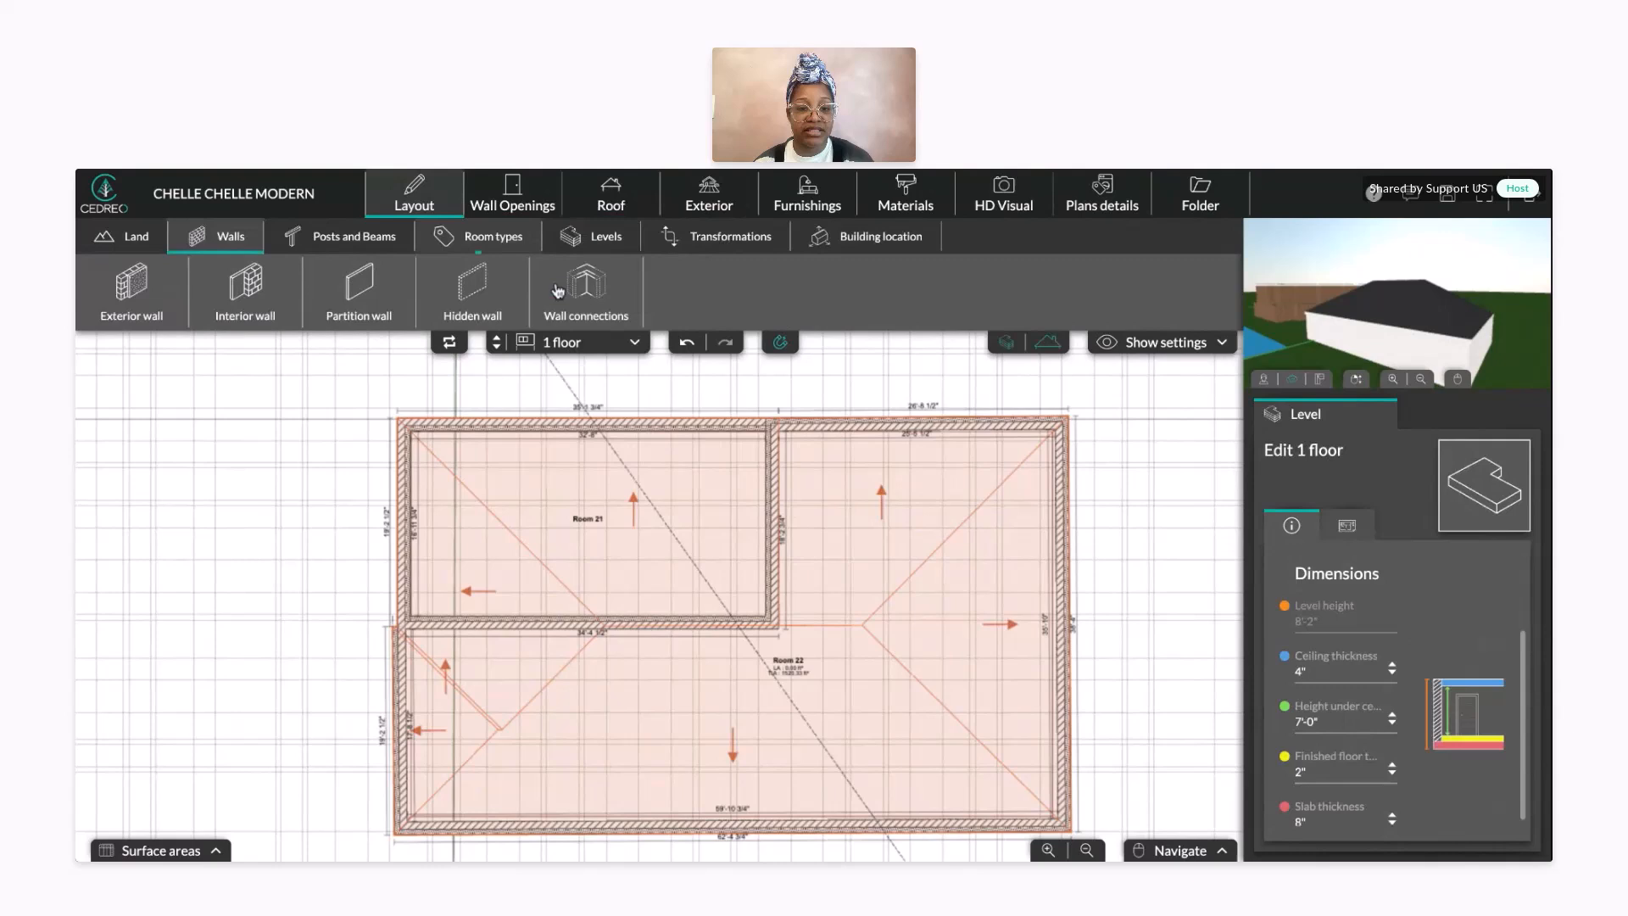
pyautogui.click(788, 433)
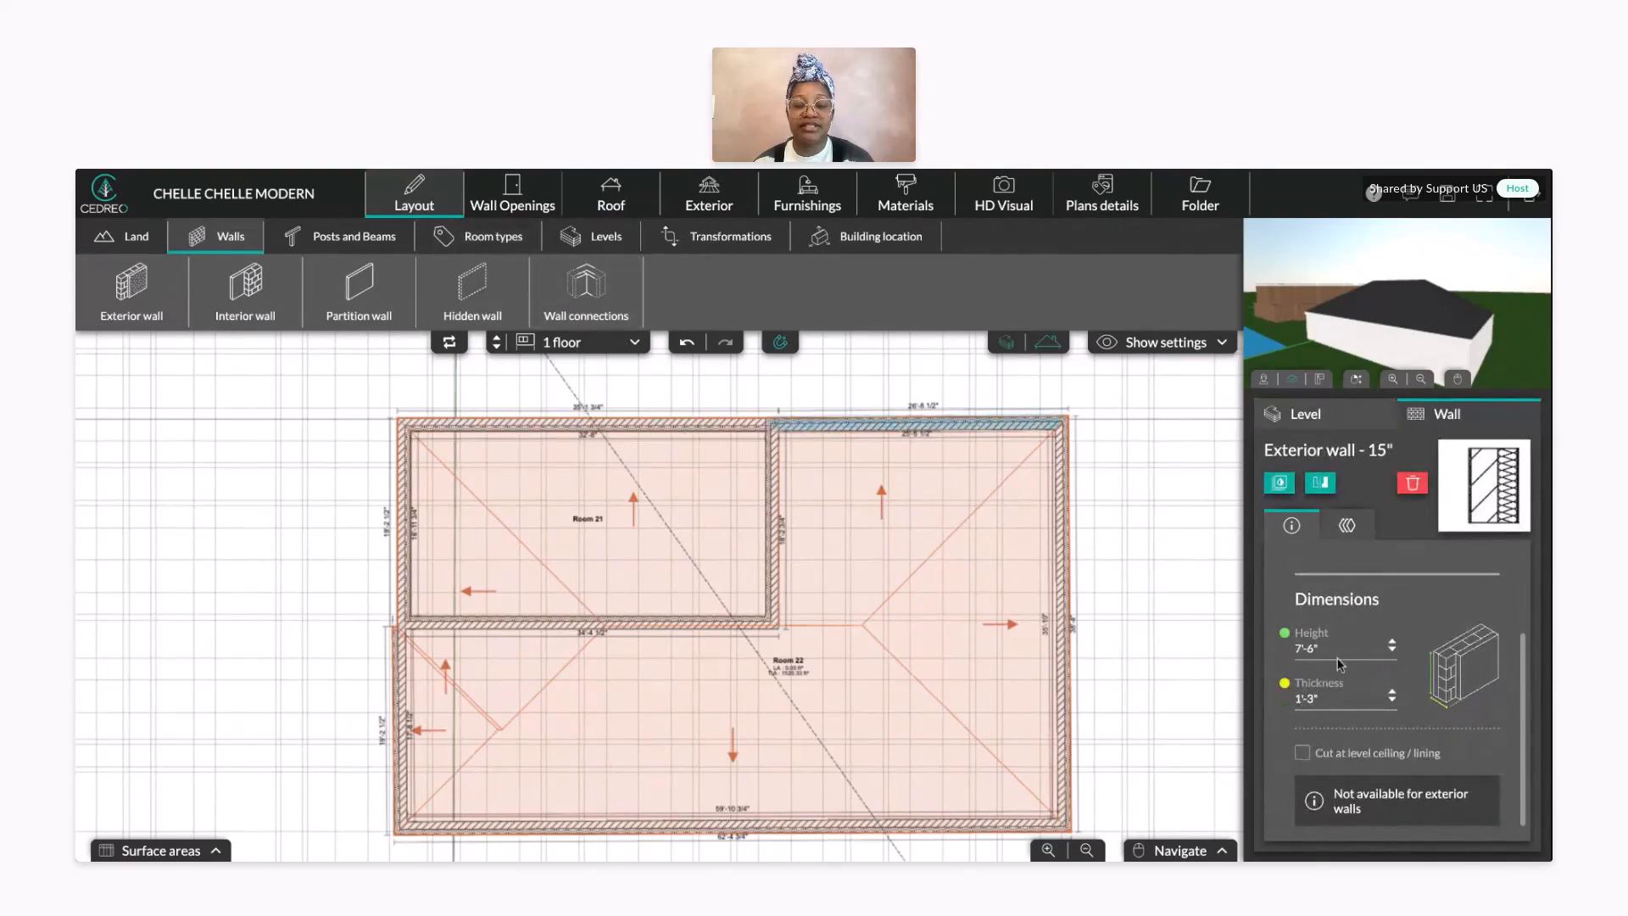
pyautogui.click(753, 431)
pyautogui.moveTo(1463, 324)
pyautogui.mouseDown()
pyautogui.moveTo(1273, 314)
pyautogui.moveTo(1461, 292)
pyautogui.moveTo(1366, 283)
pyautogui.moveTo(1401, 297)
pyautogui.mouseUp()
pyautogui.scroll(8, 1448, 296)
pyautogui.scroll(2, 1443, 297)
pyautogui.scroll(3, 1366, 285)
pyautogui.scroll(3, 1366, 280)
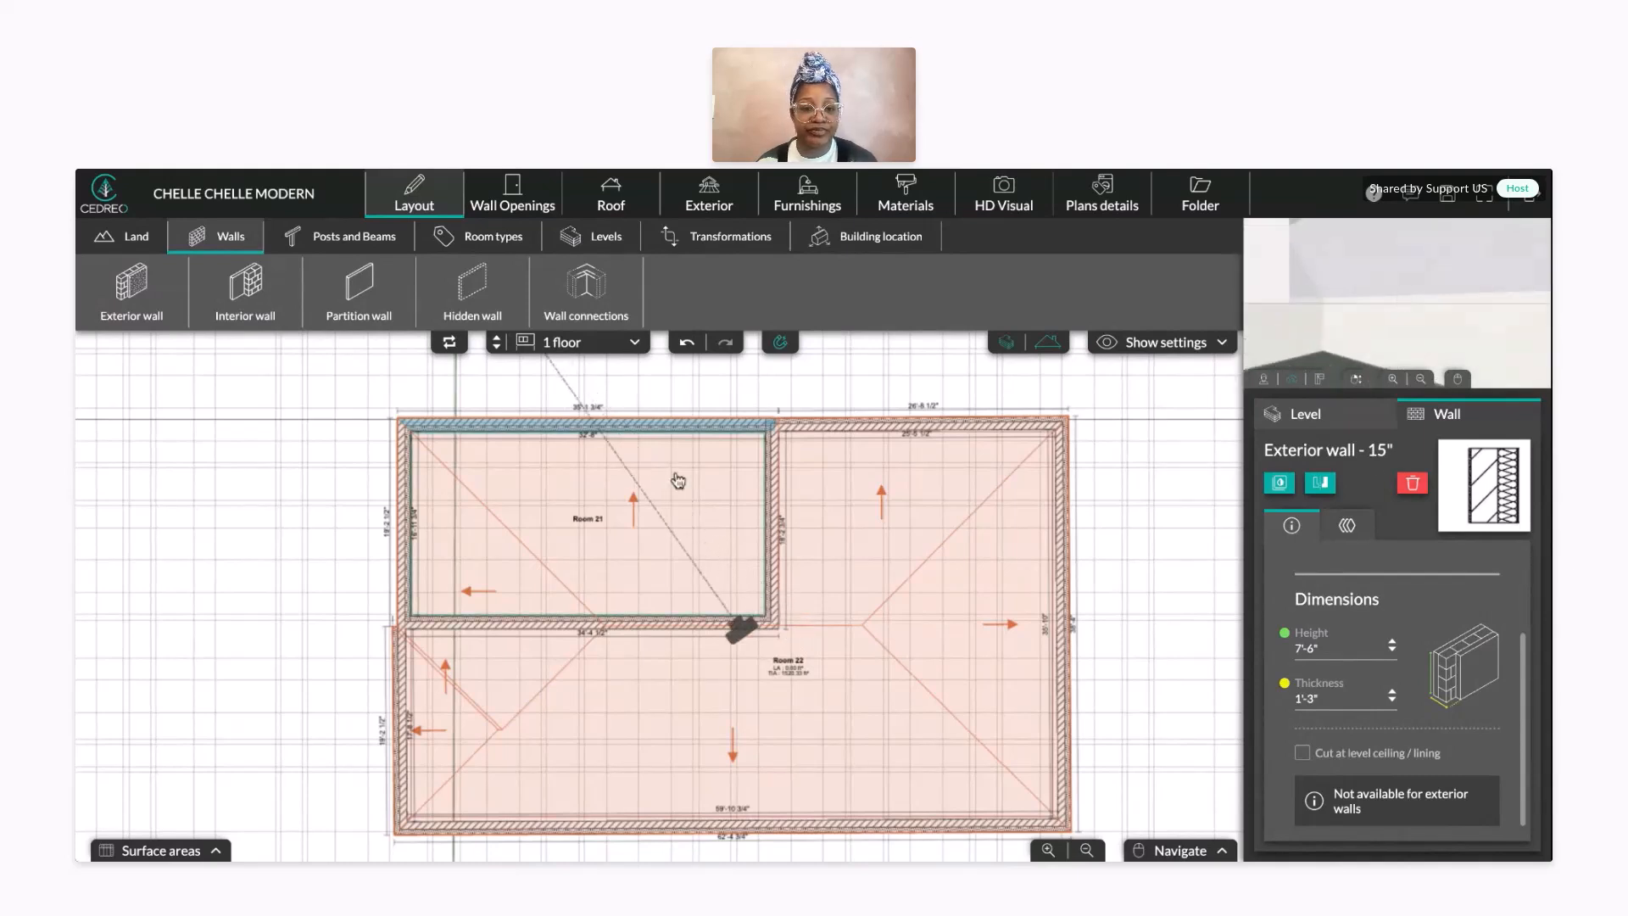
# - Hide the roof so the 1 floor walls can be seen from above in the 3D preview
pyautogui.click(842, 212)
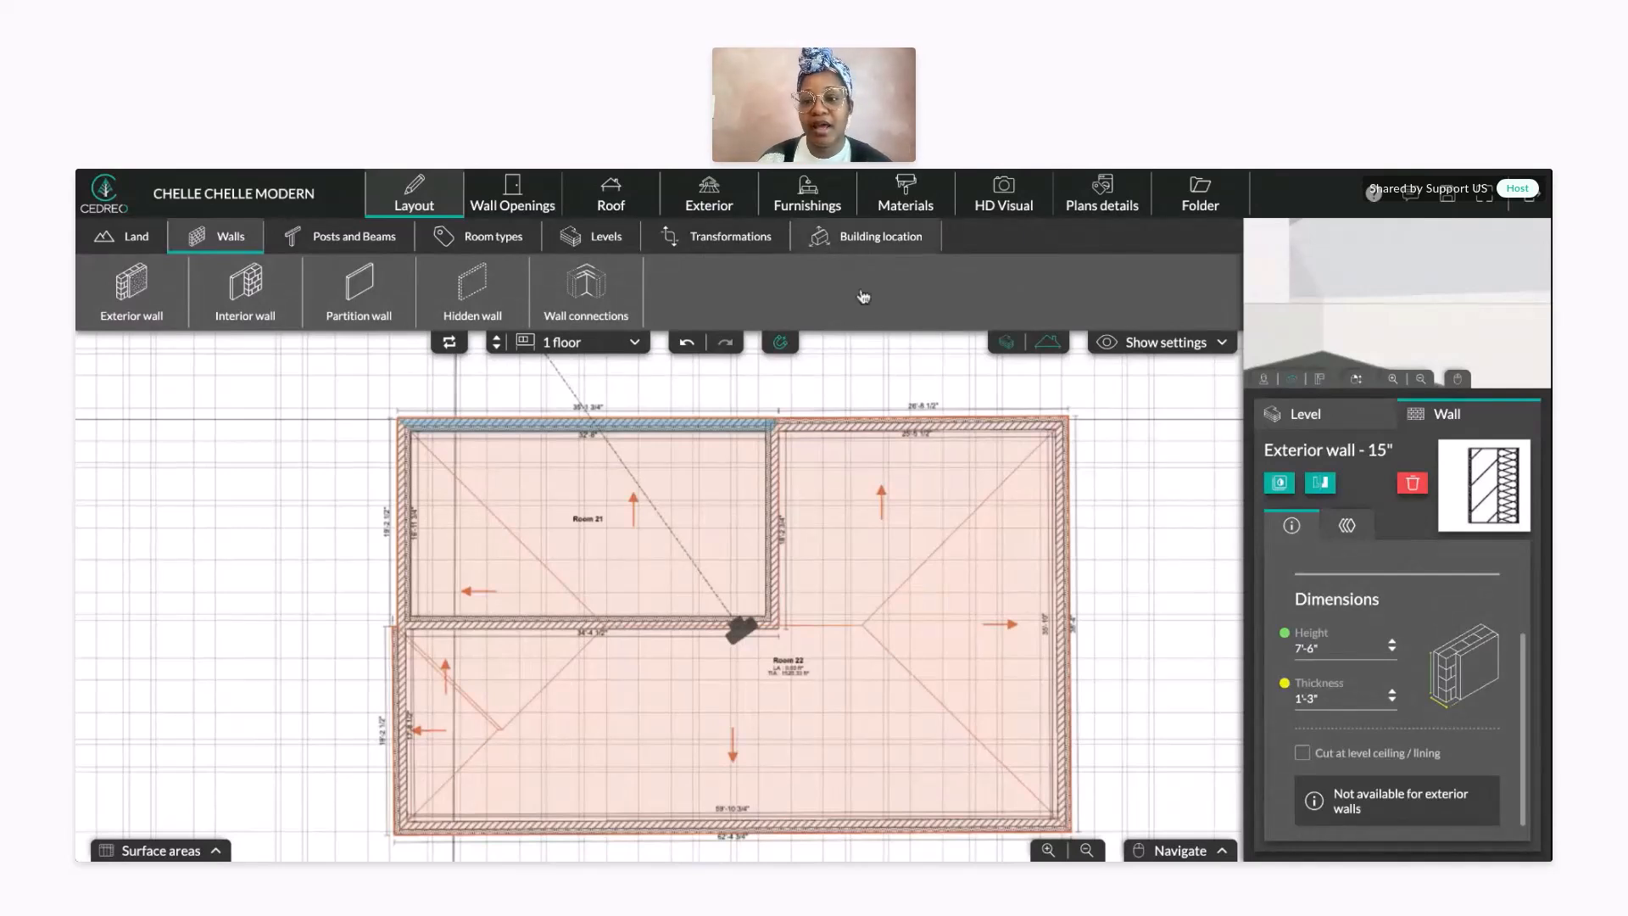
pyautogui.scroll(-5, 1395, 302)
pyautogui.moveTo(1399, 298)
pyautogui.mouseDown()
pyautogui.moveTo(1428, 290)
pyautogui.moveTo(1305, 293)
pyautogui.moveTo(1422, 335)
pyautogui.moveTo(1460, 316)
pyautogui.moveTo(1409, 281)
pyautogui.mouseUp()
pyautogui.click(1045, 344)
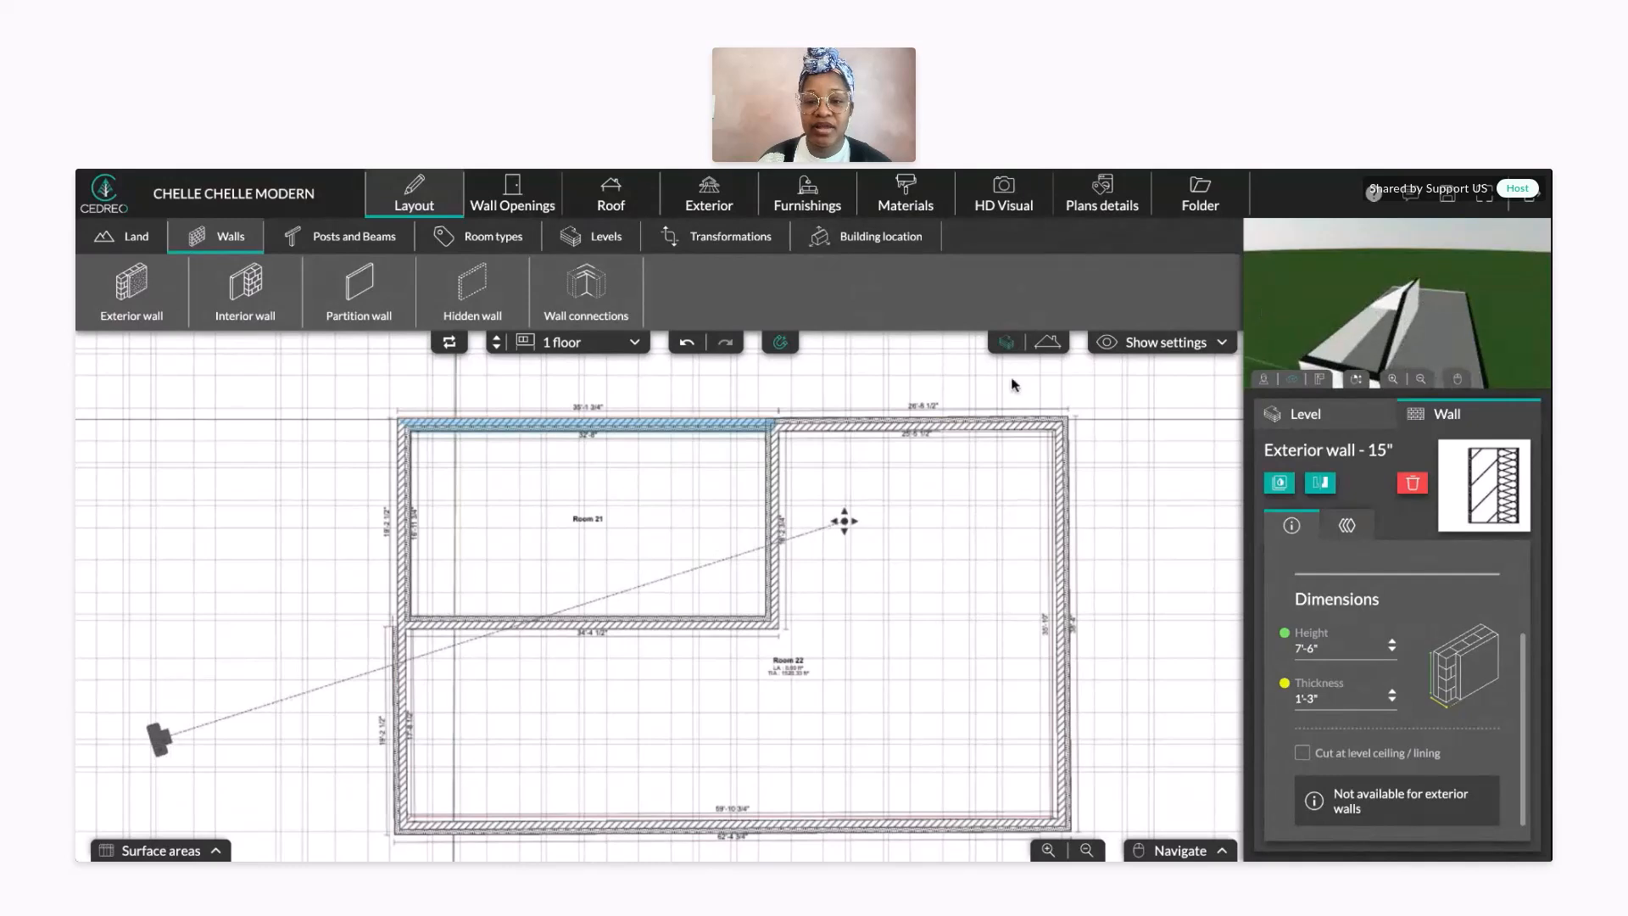
# - Review the Ground Floor's level dimensions and open the wall openings catalog
pyautogui.click(573, 343)
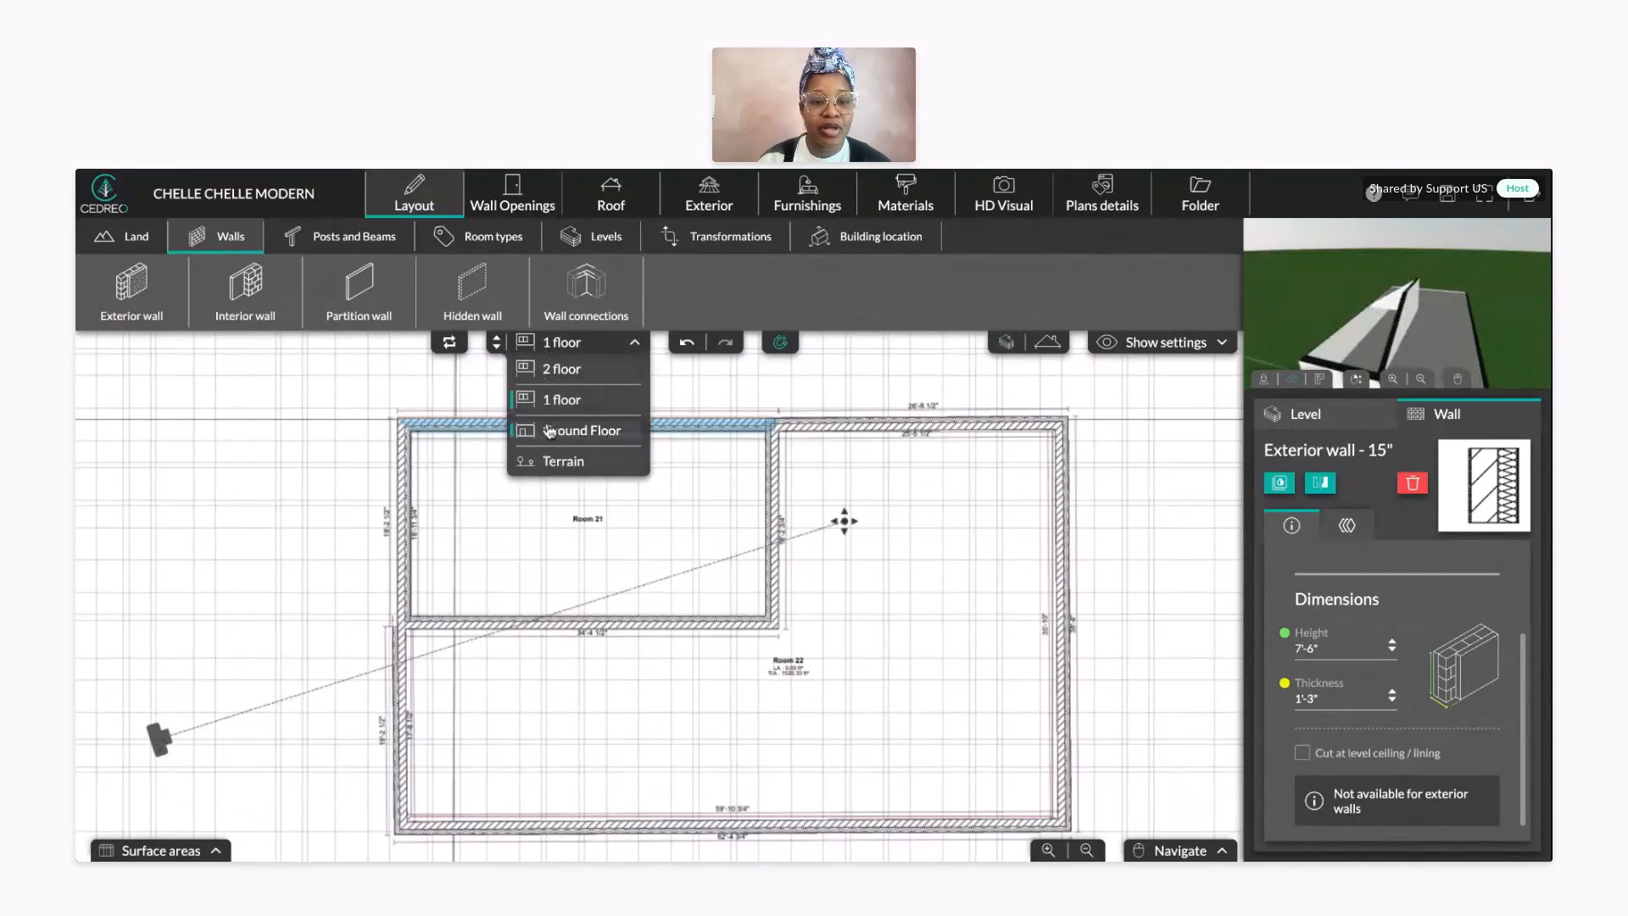
pyautogui.click(602, 433)
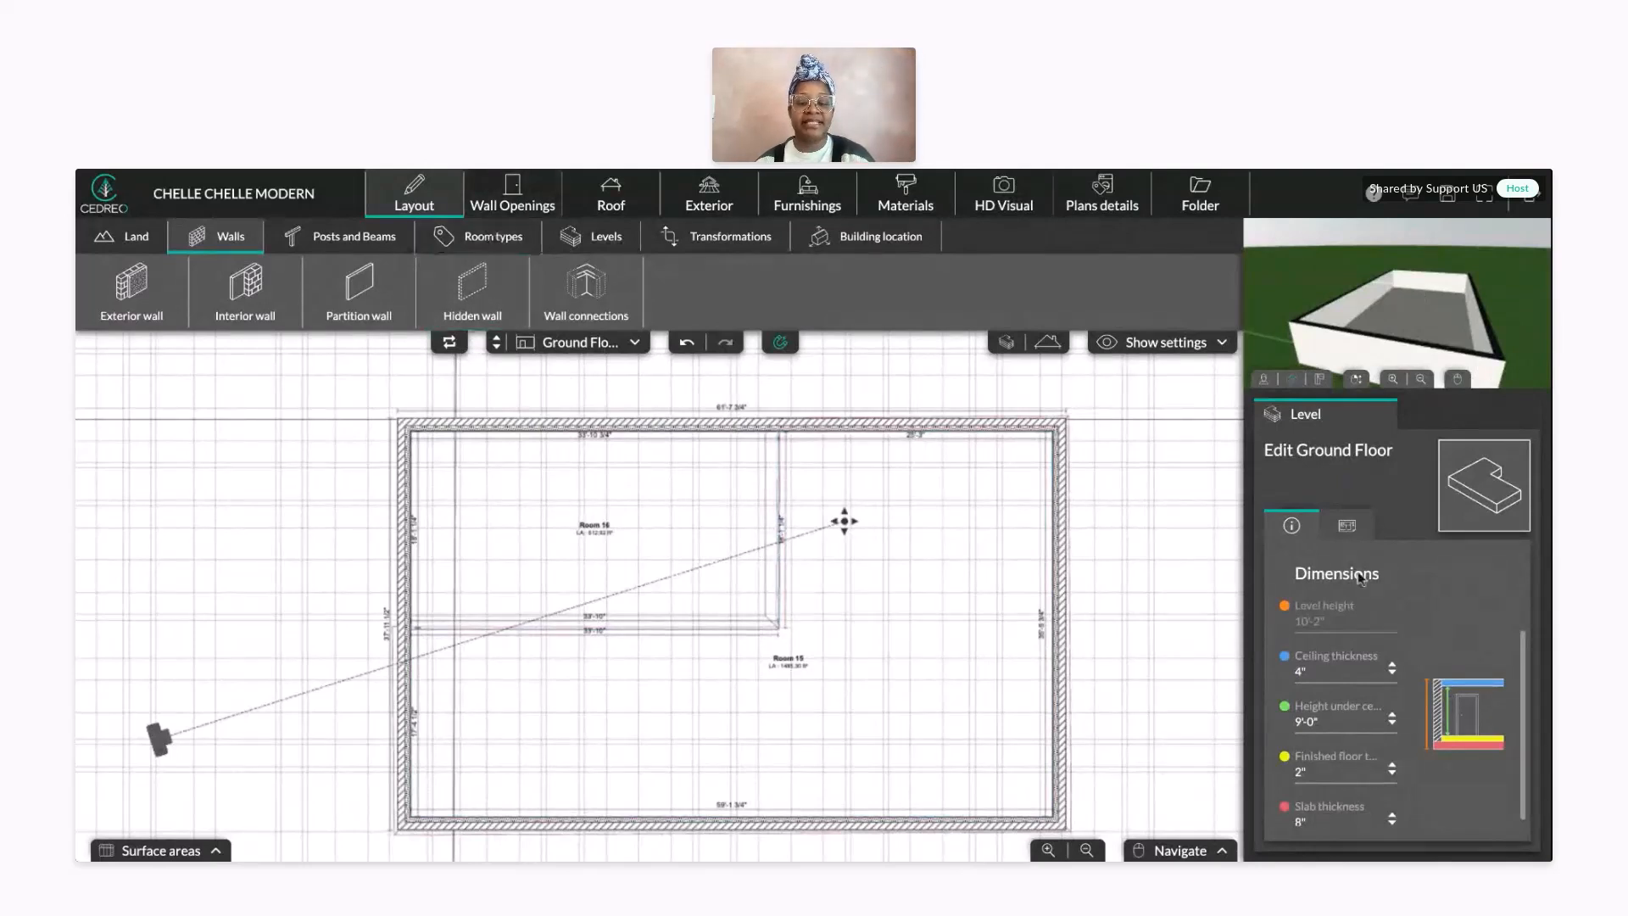
pyautogui.scroll(-1, 1319, 755)
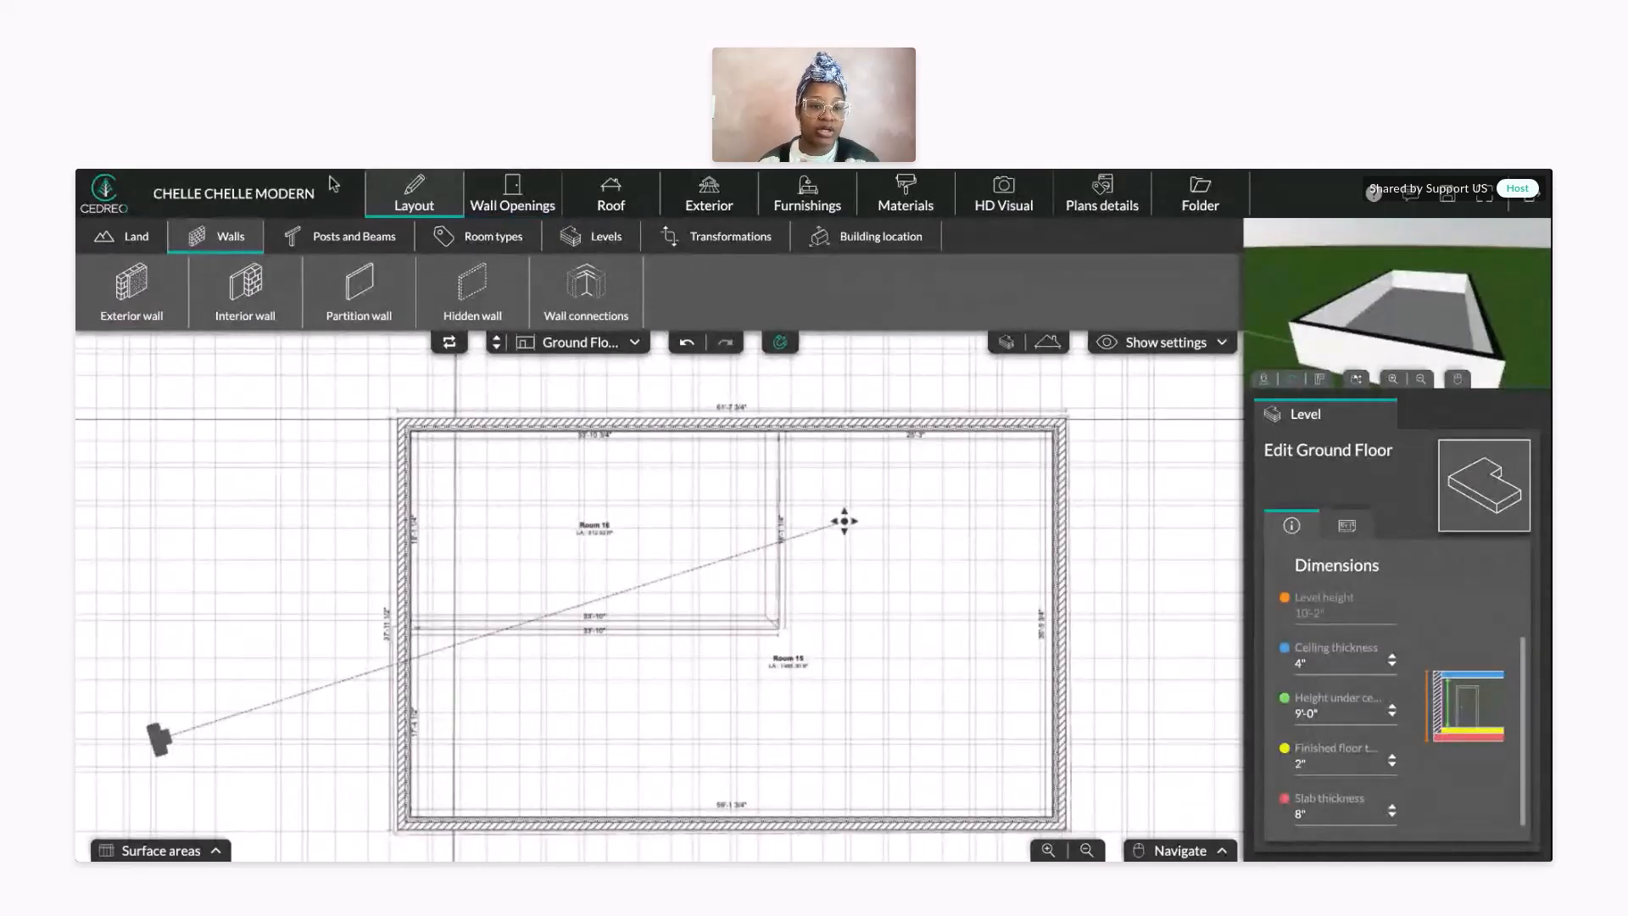
pyautogui.click(144, 290)
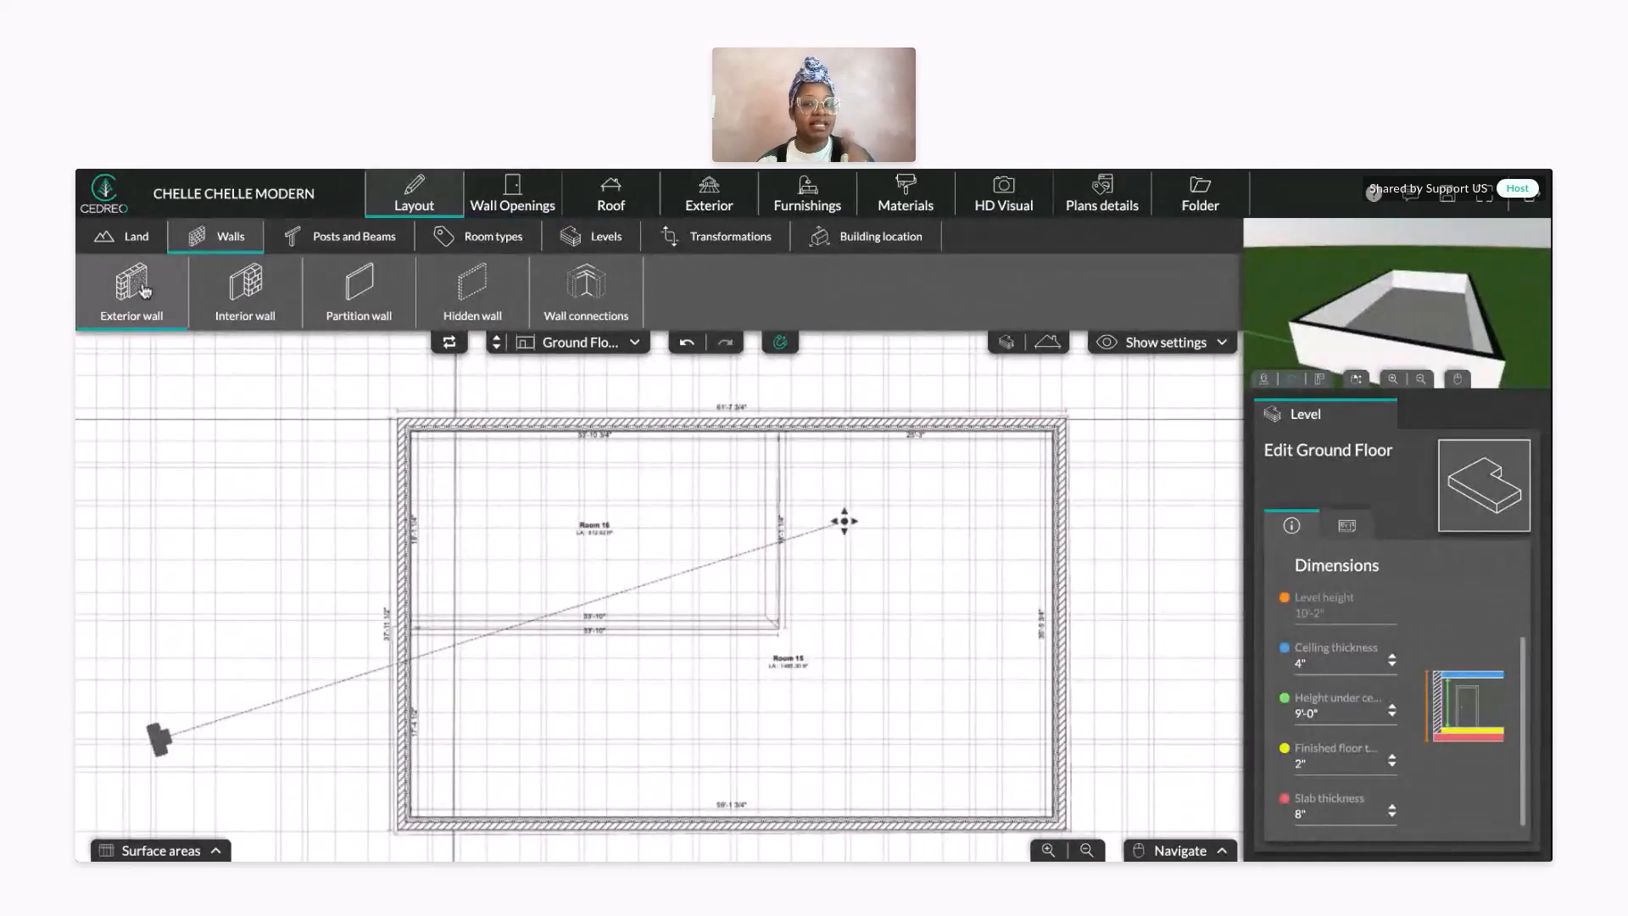
pyautogui.click(512, 195)
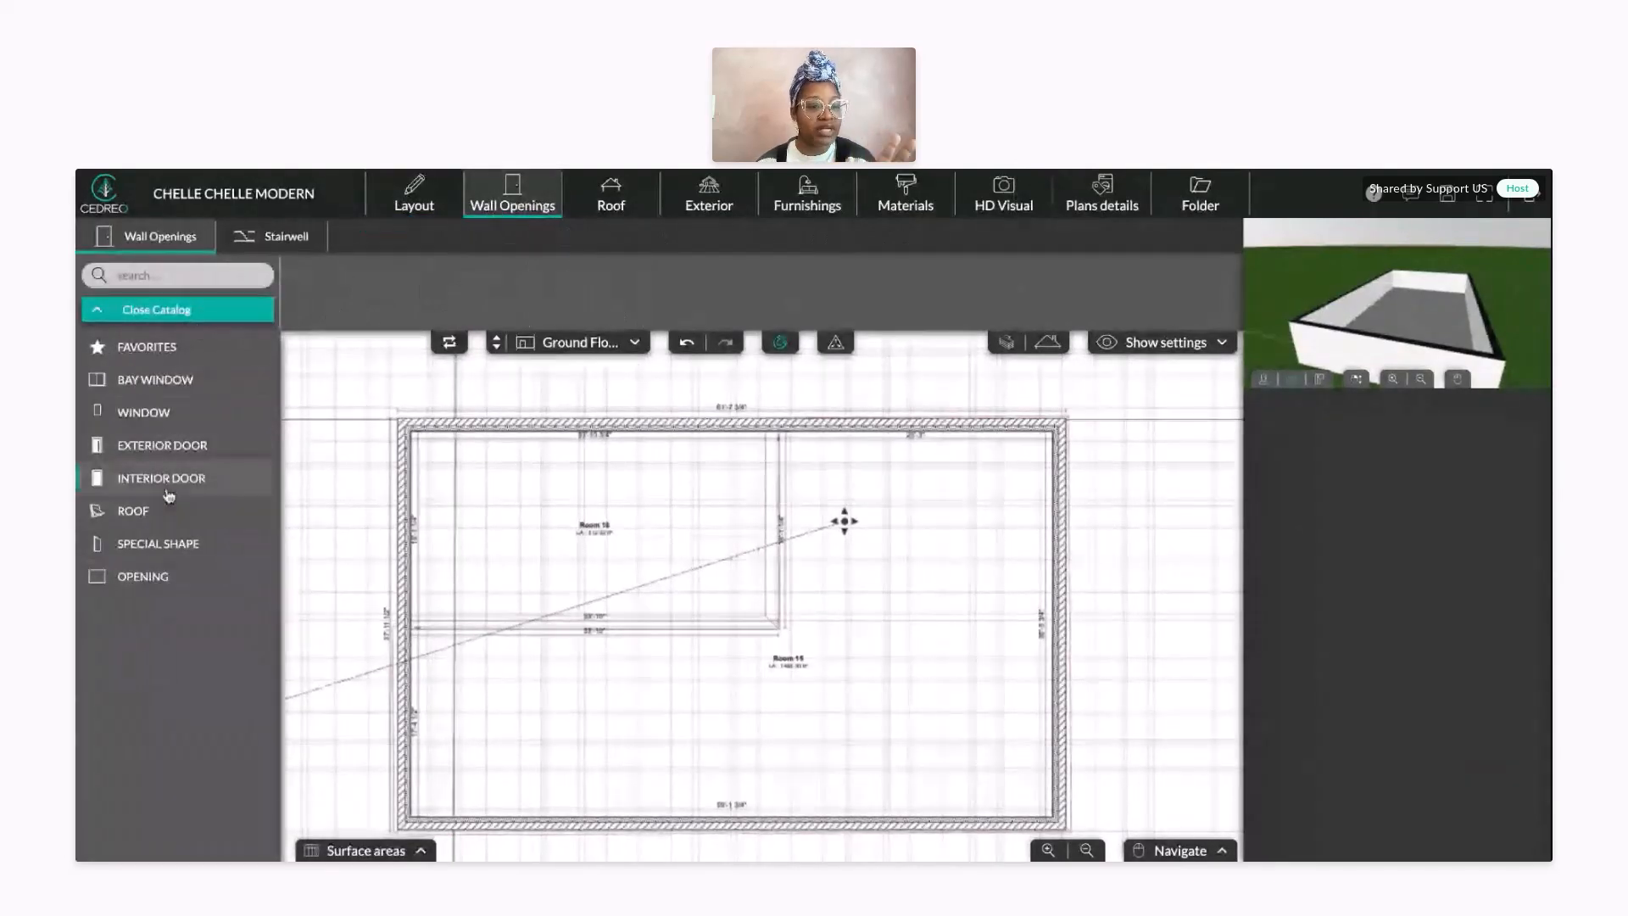
# - Place a 94 1/2" x 78 3/4" sliding garage door with windows near the right end of the lower exterior wall and view it in 3D
pyautogui.click(188, 452)
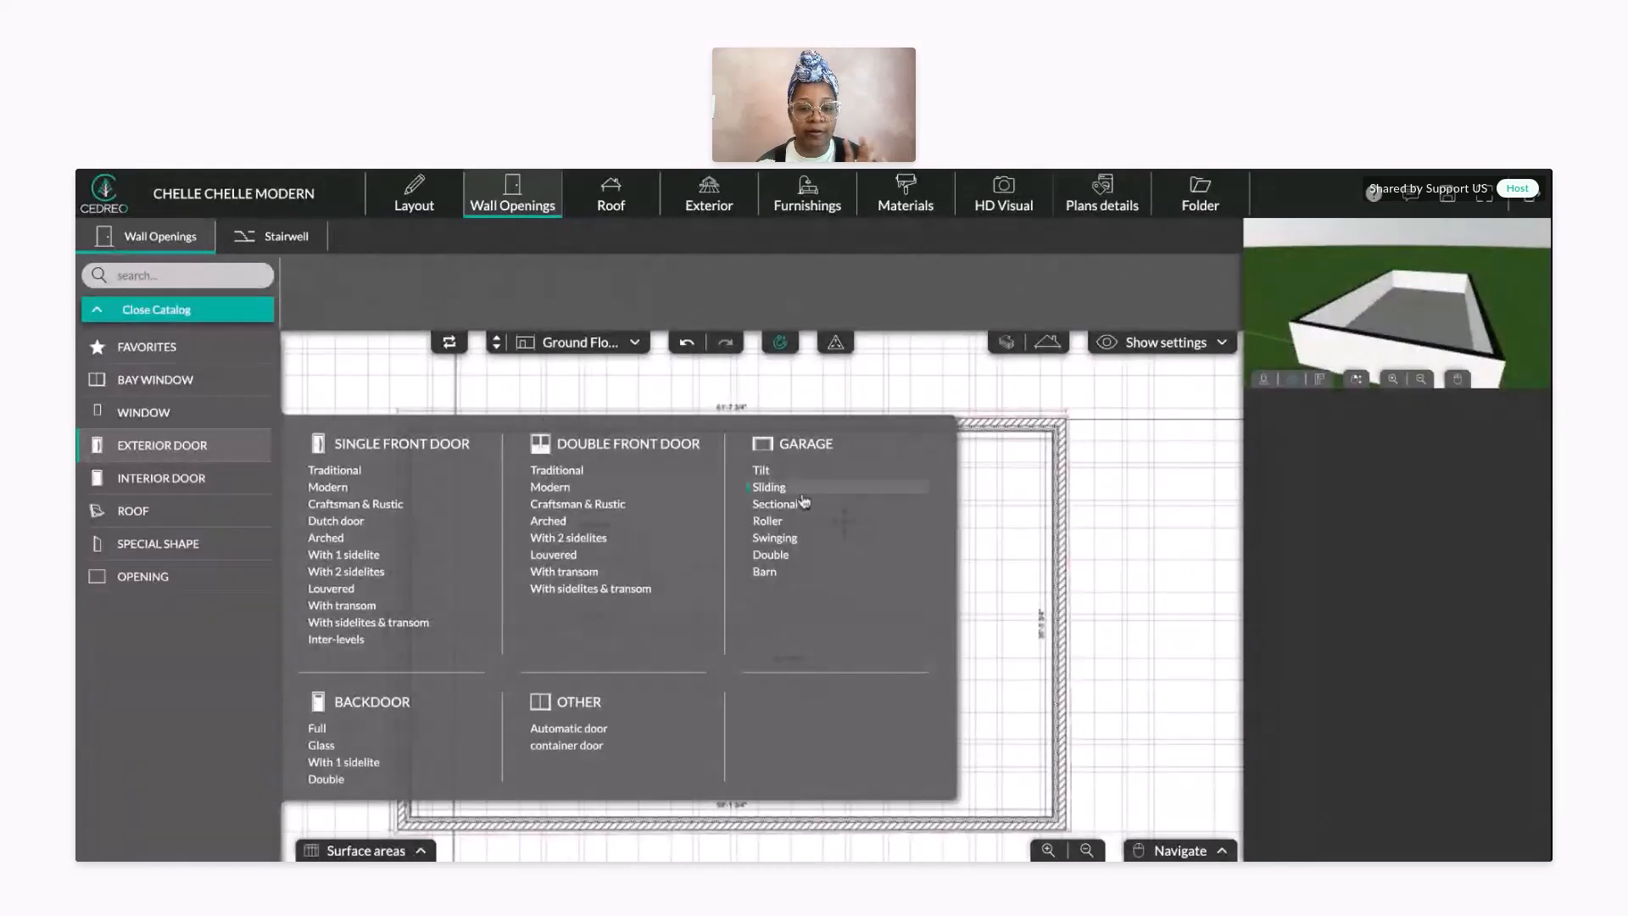
pyautogui.click(796, 489)
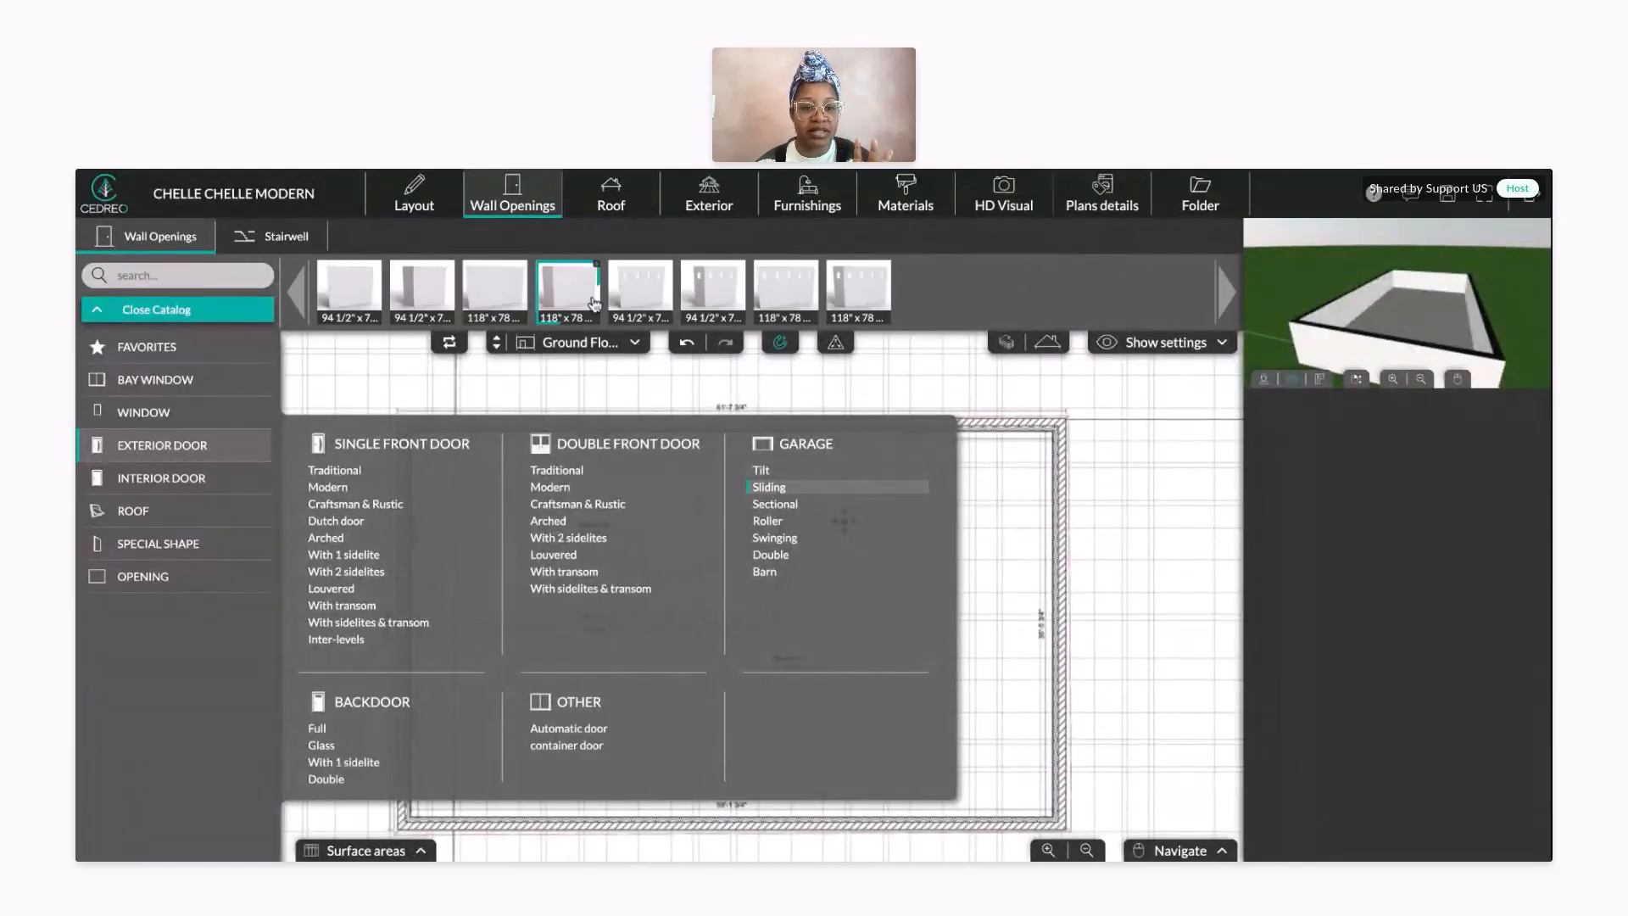
pyautogui.click(646, 299)
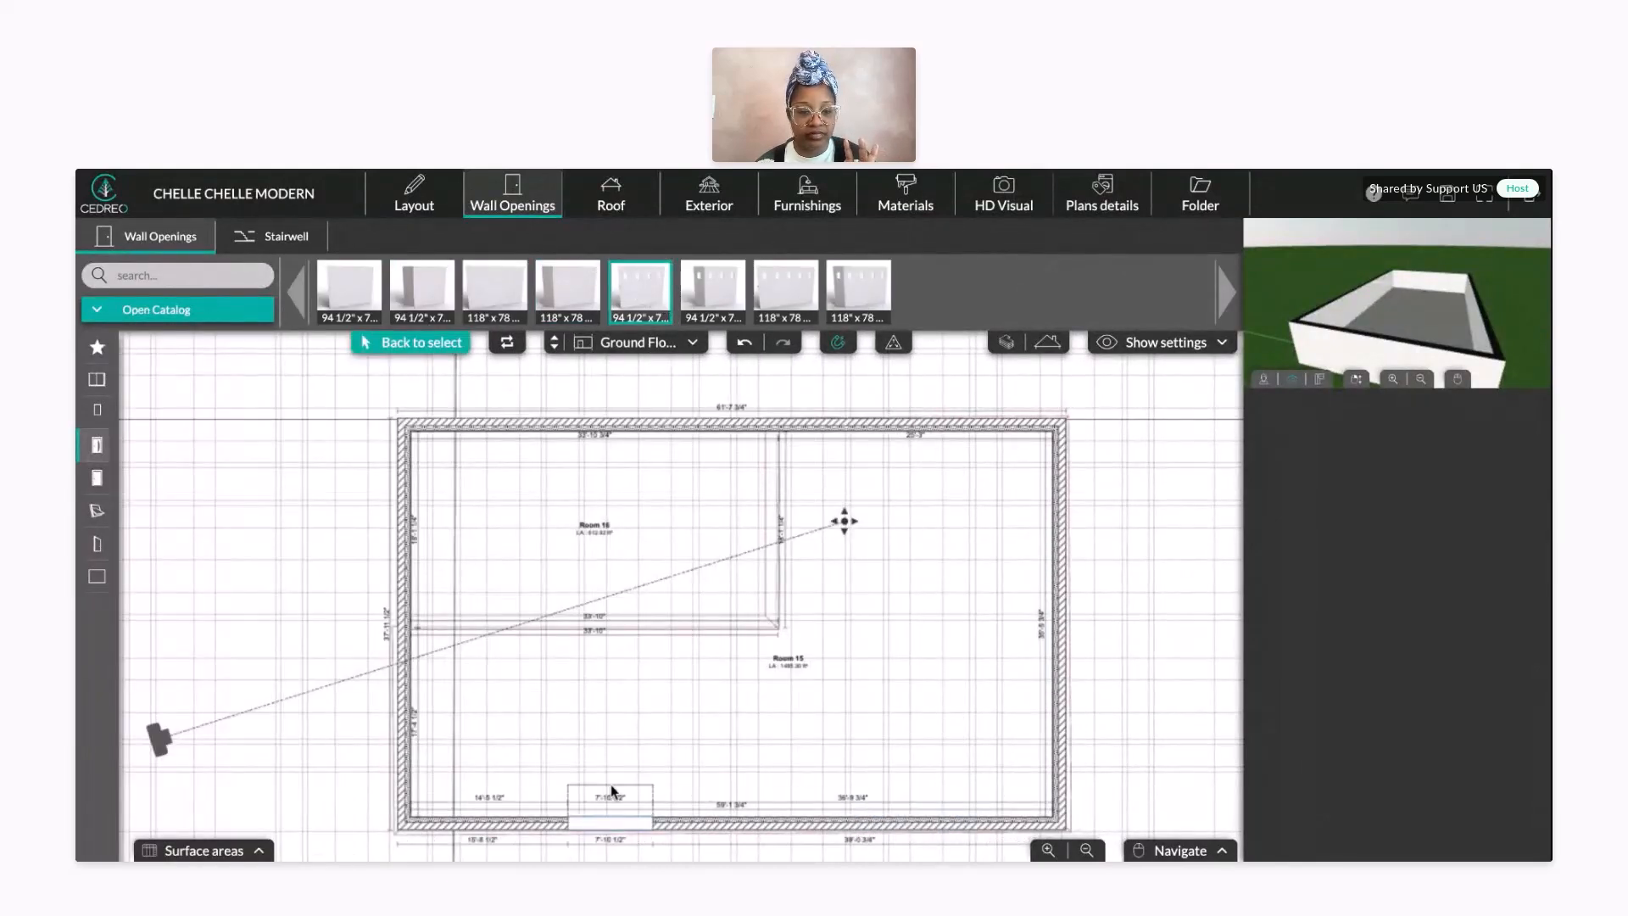
pyautogui.click(919, 774)
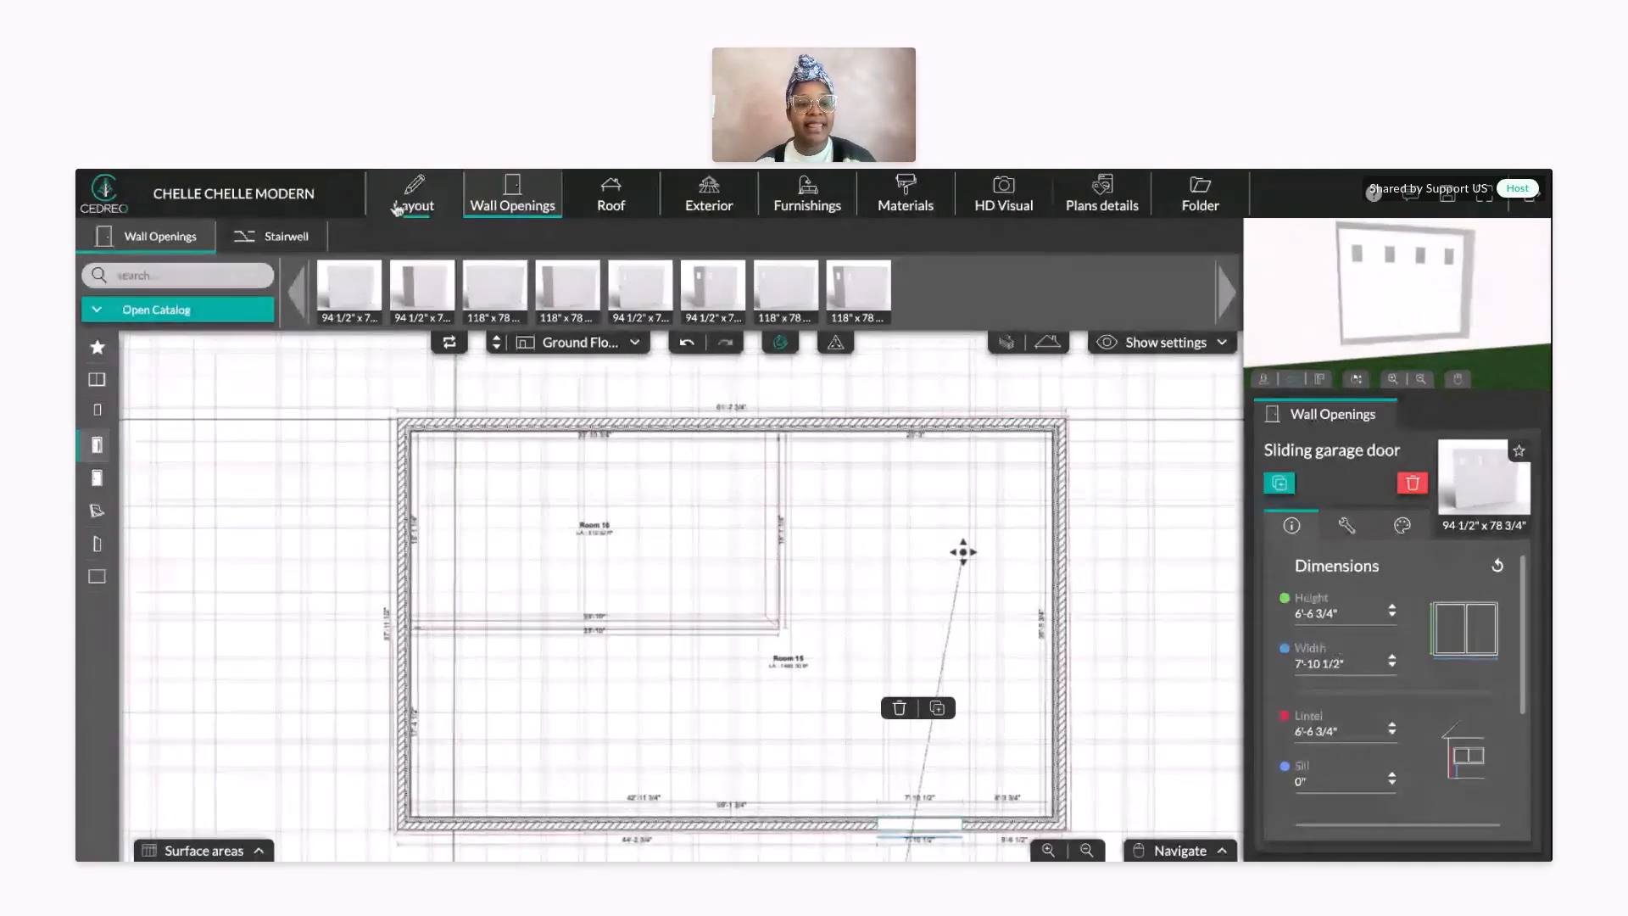
pyautogui.click(412, 202)
pyautogui.click(906, 195)
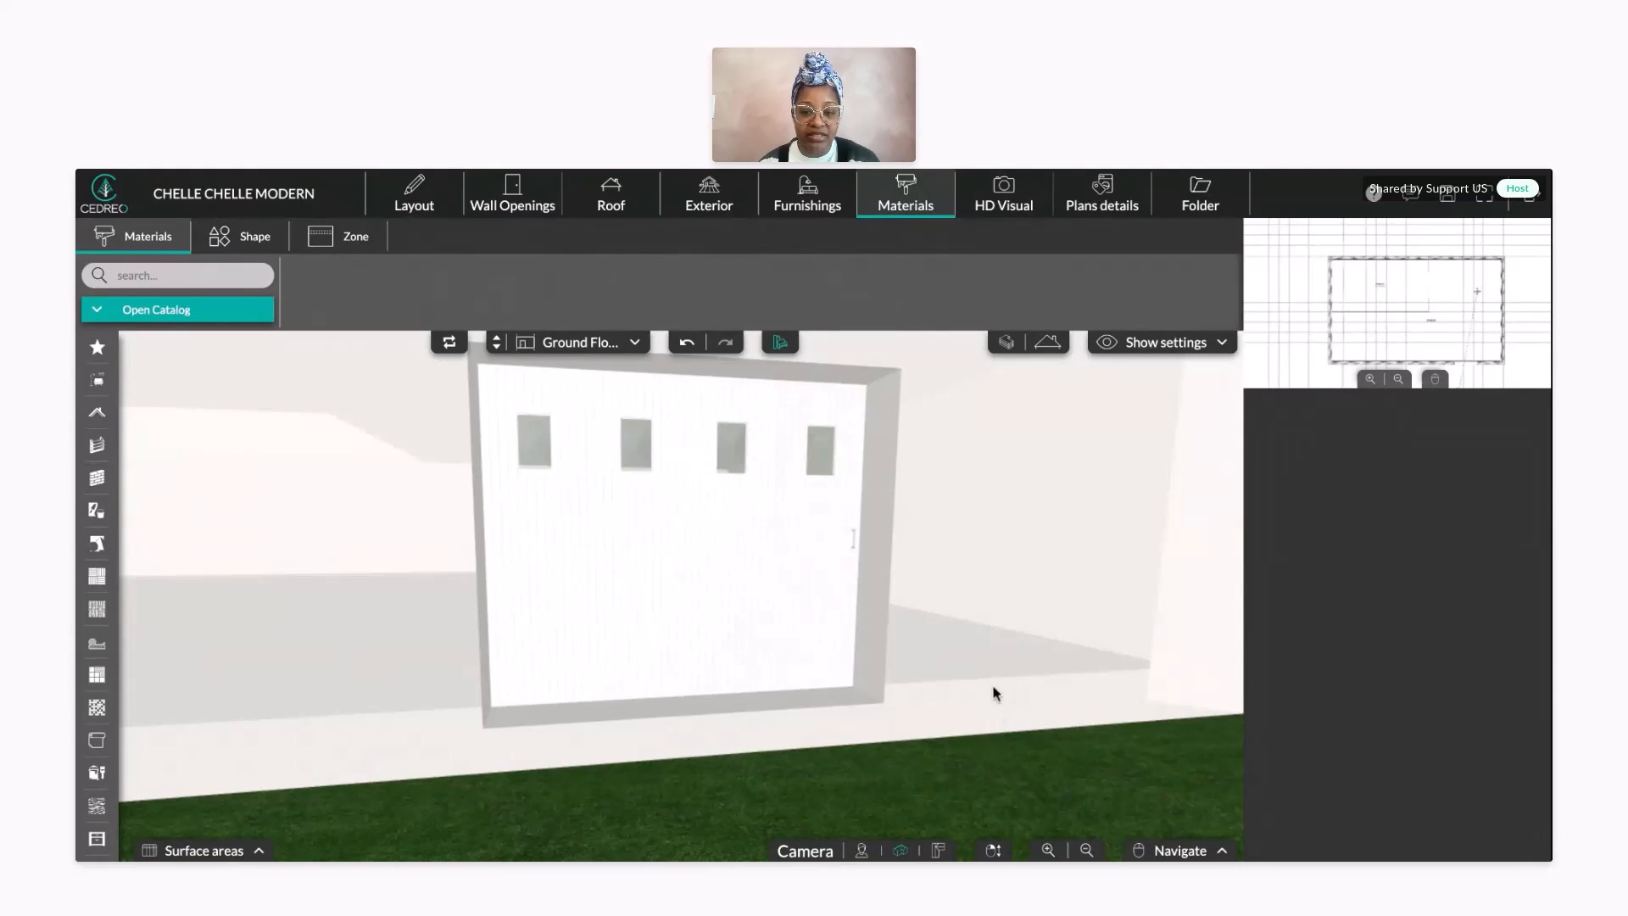
pyautogui.click(416, 199)
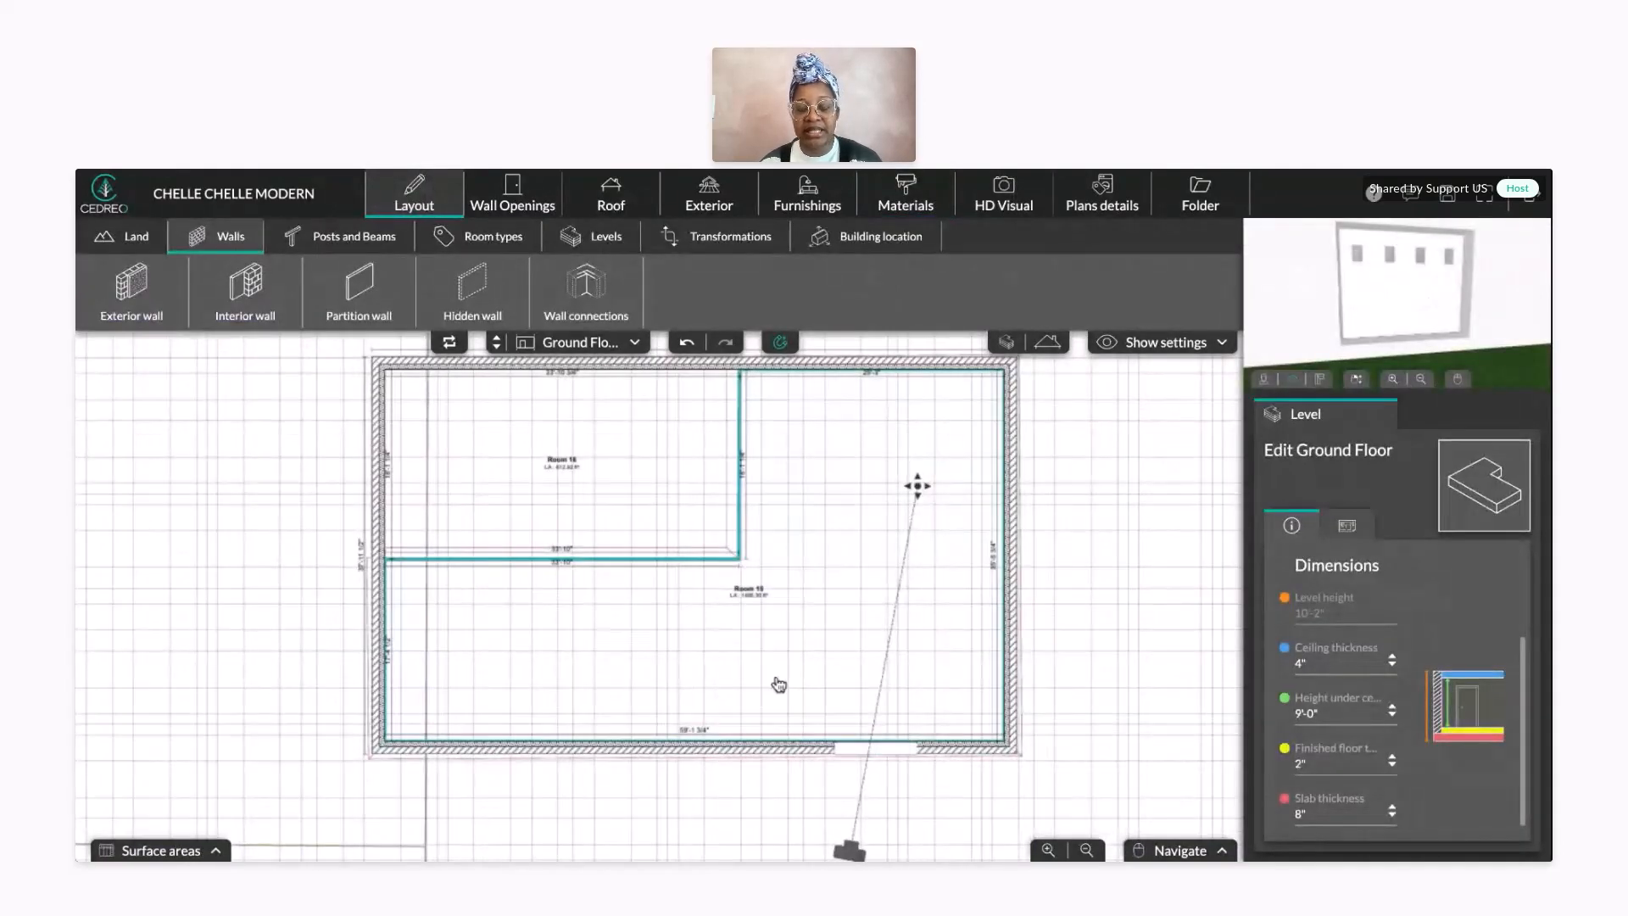
# - Review Room 15's ceiling, ground and thickness settings, and return to the Ground Floor's level dimensions
pyautogui.click(777, 630)
pyautogui.scroll(-2, 1335, 775)
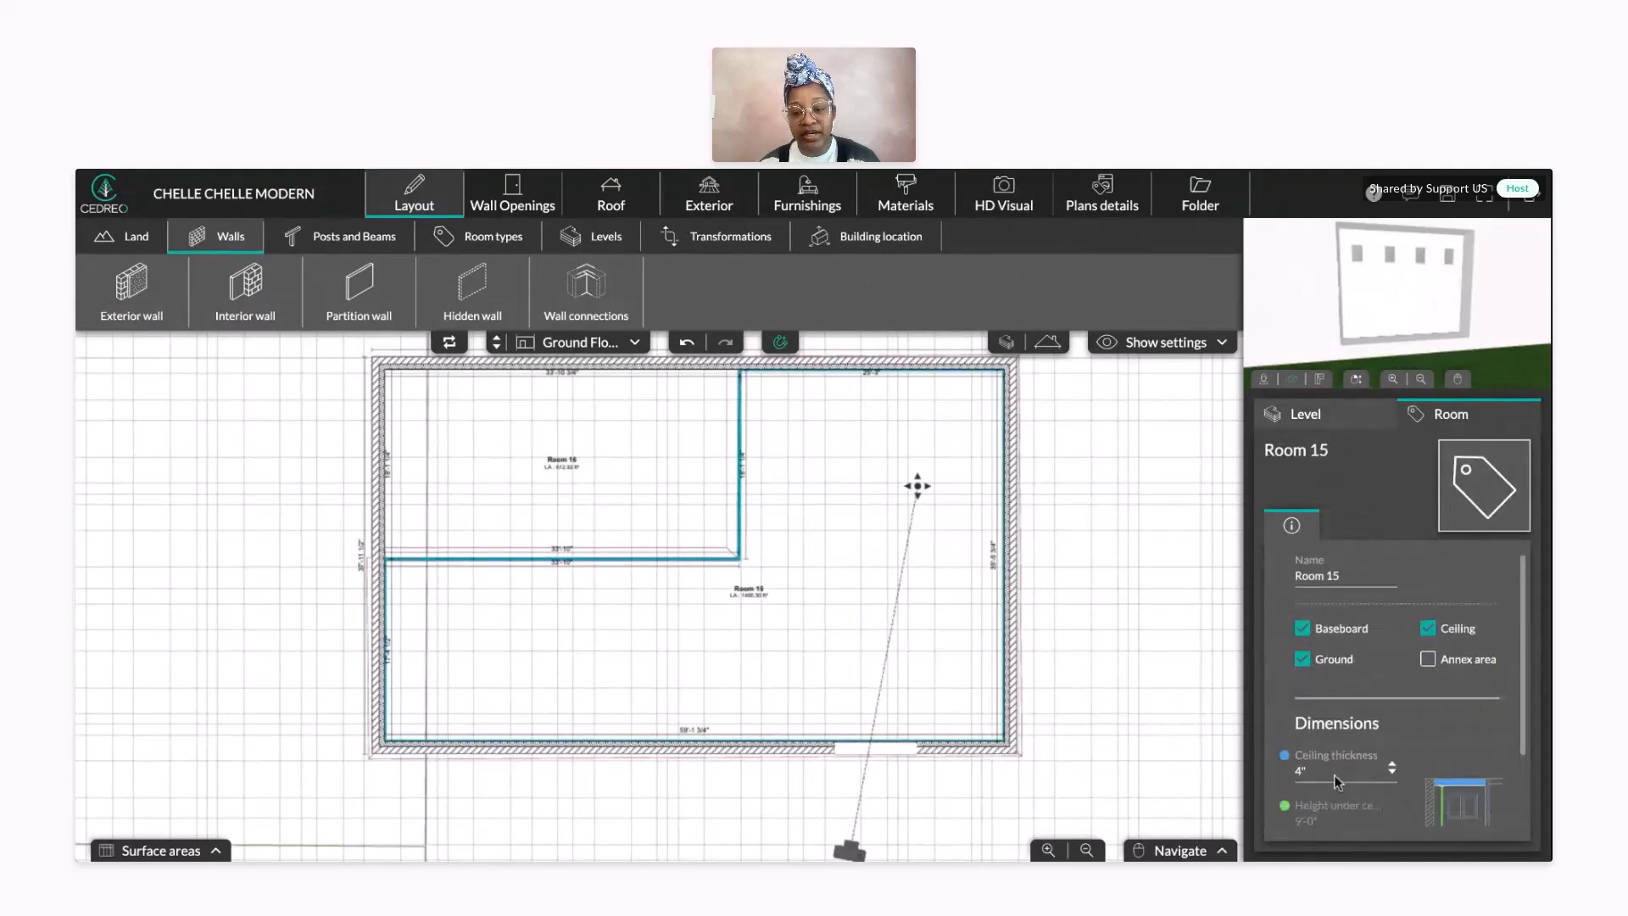
pyautogui.scroll(-2, 1373, 746)
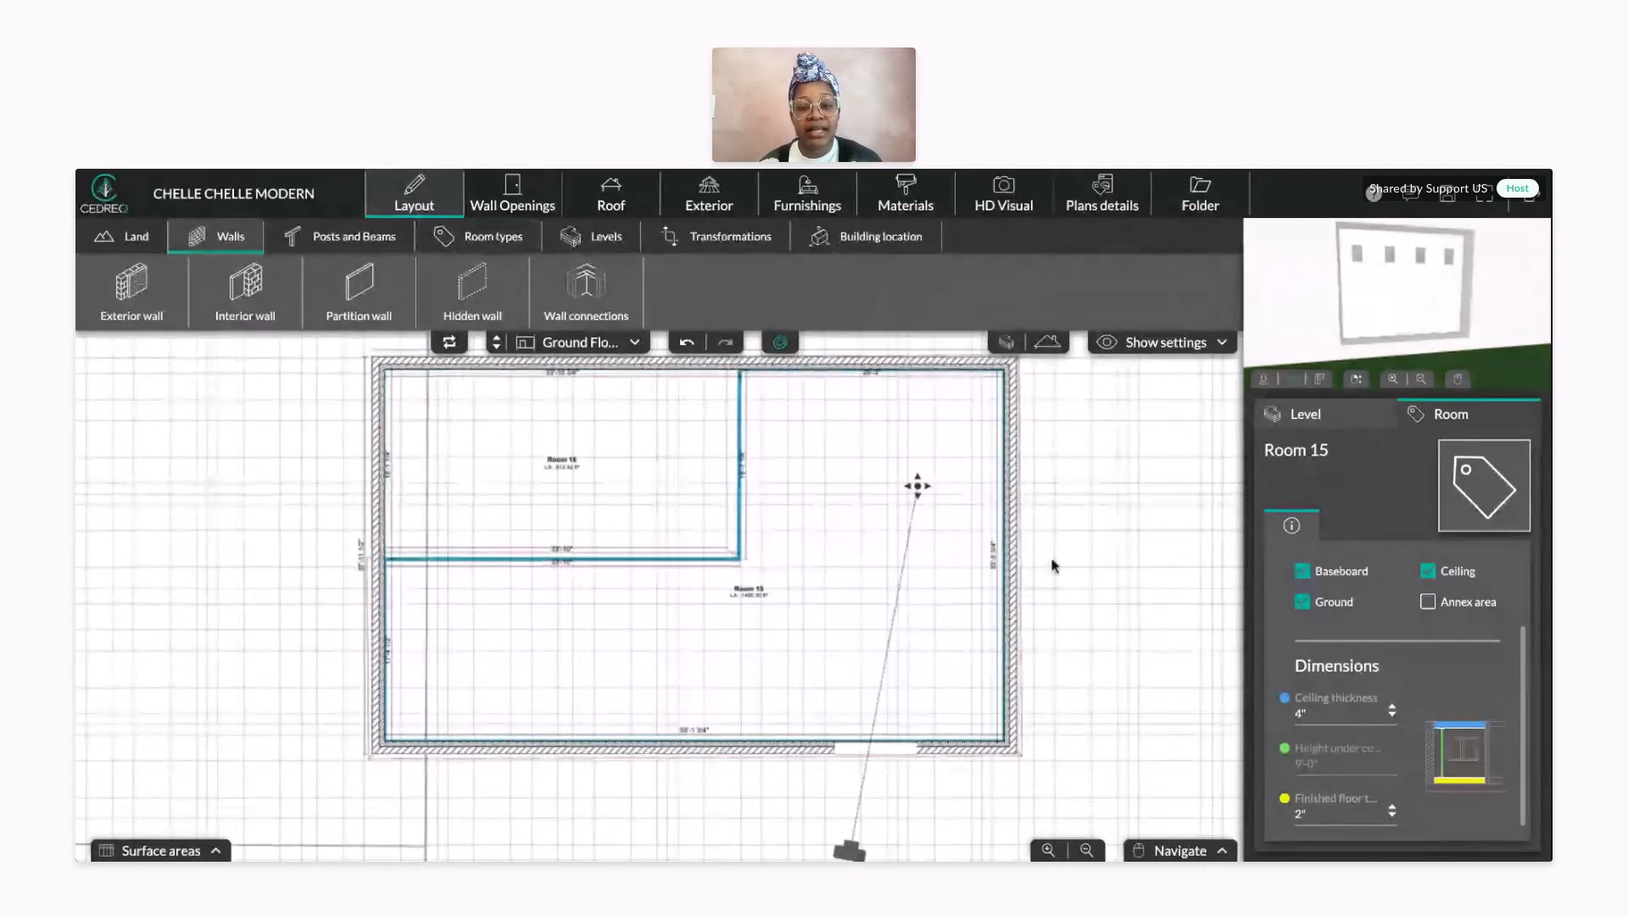
pyautogui.click(1097, 572)
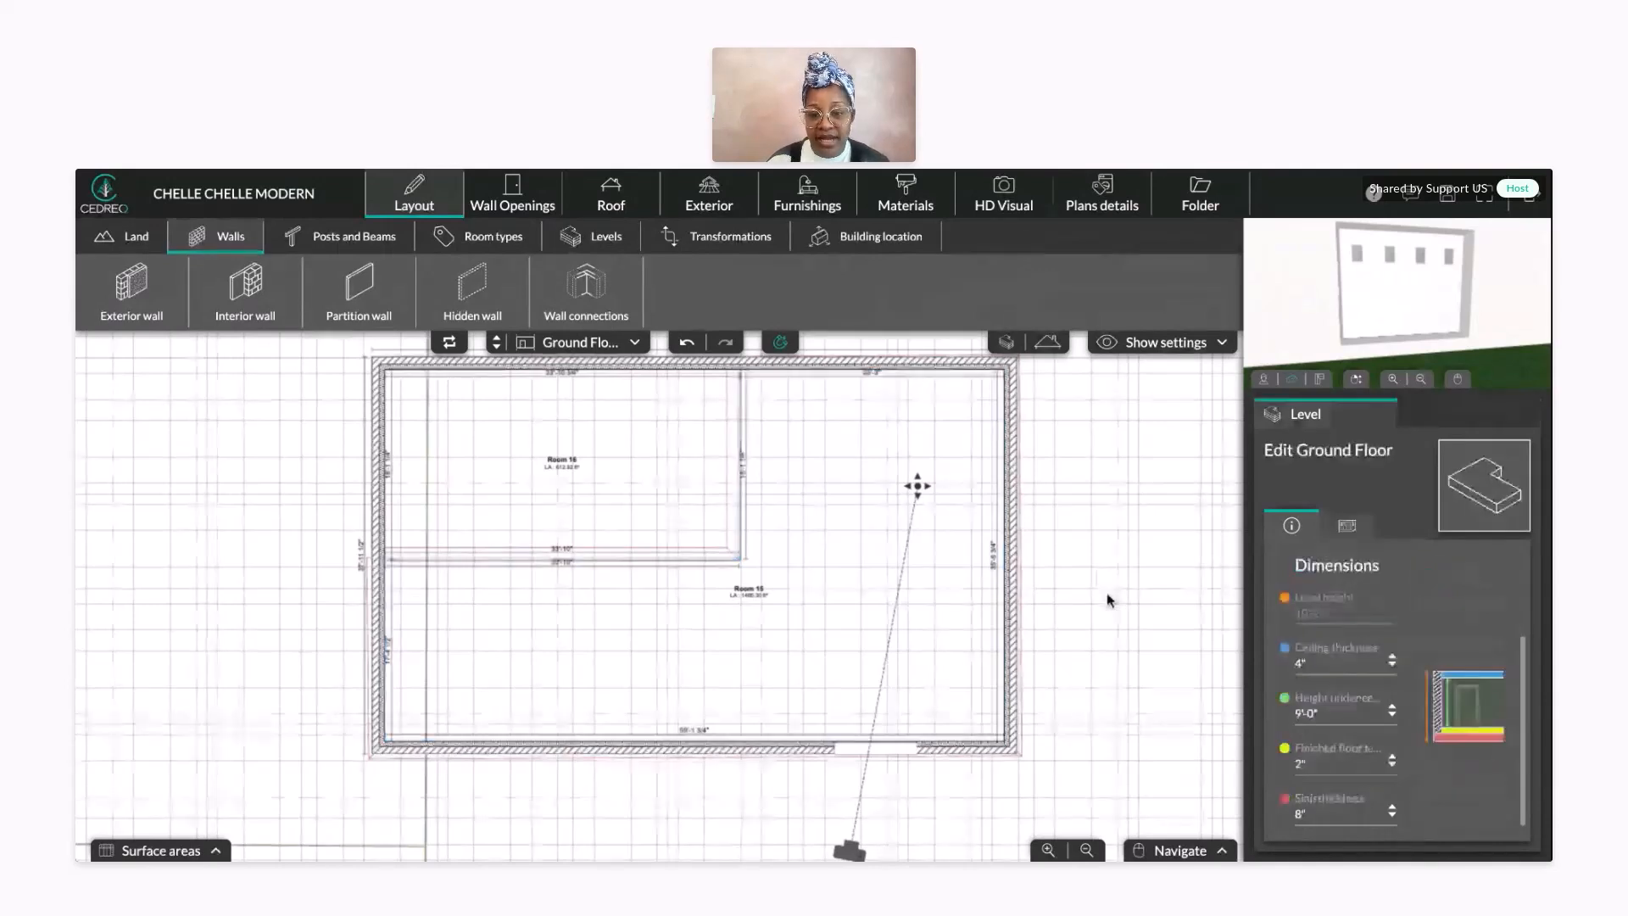
pyautogui.click(609, 344)
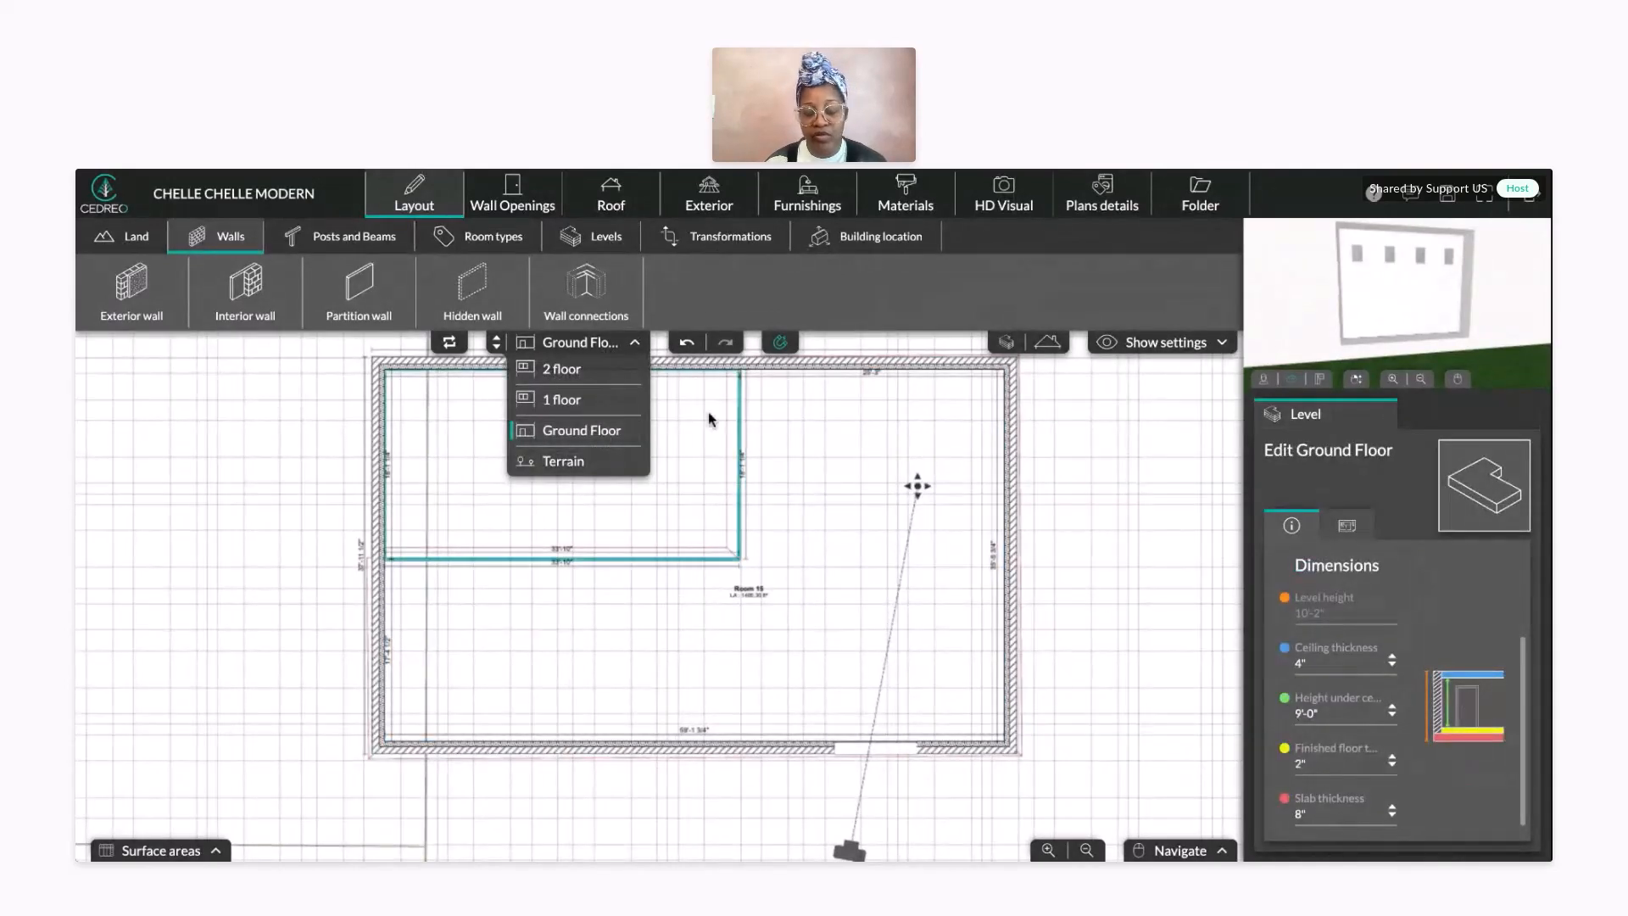
pyautogui.click(1175, 621)
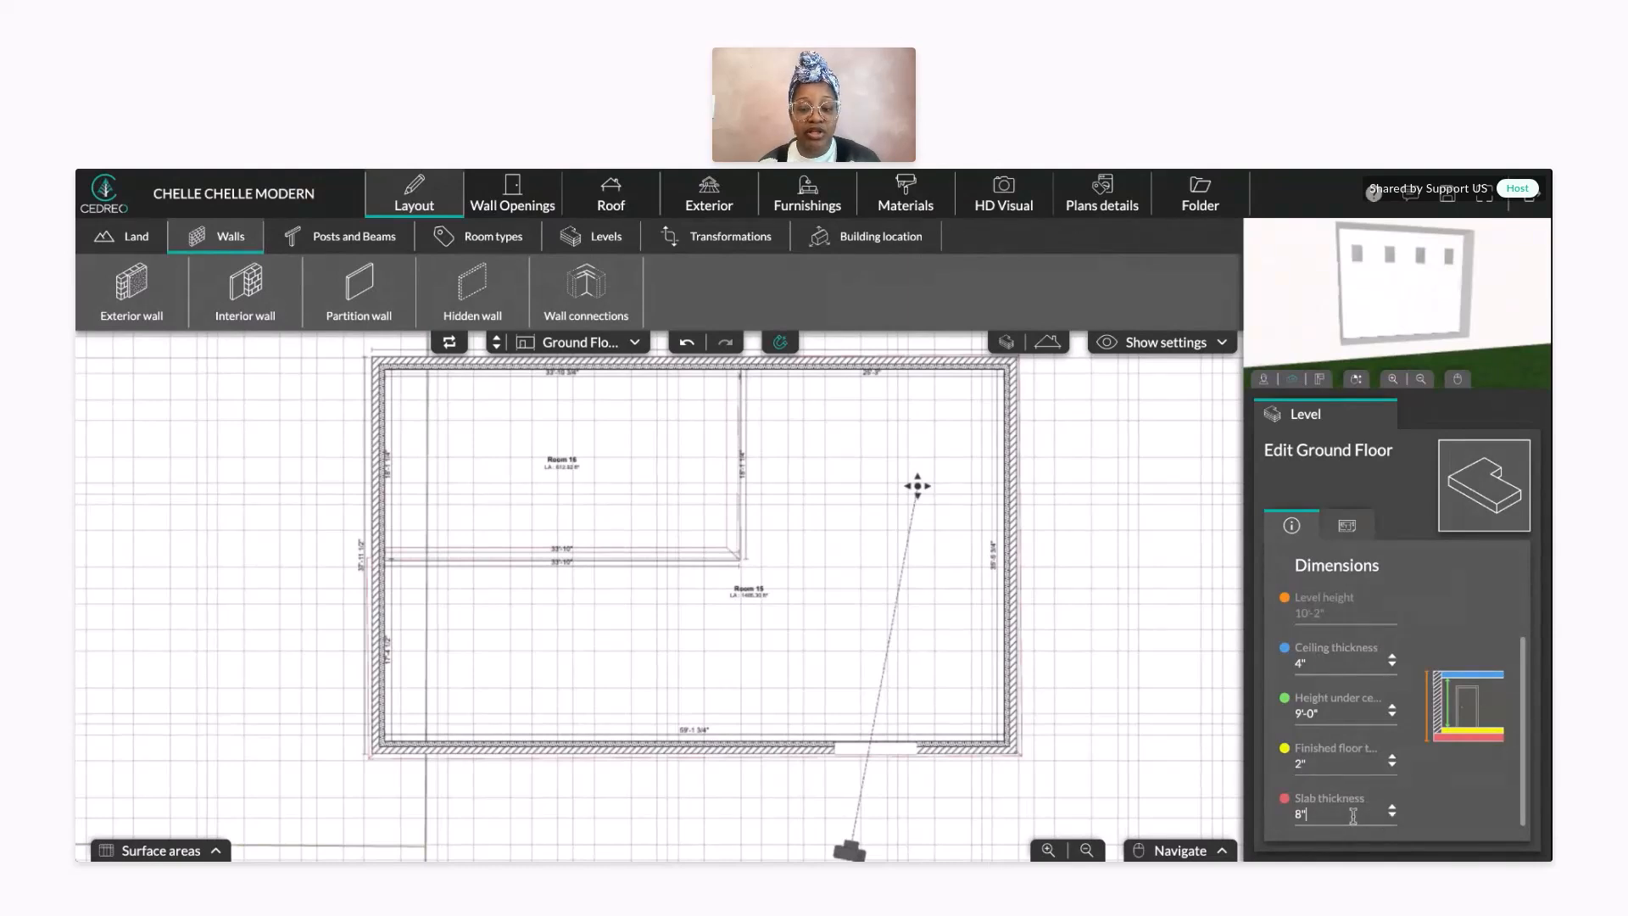
# - Set the Ground Floor's slab thickness to 0" and check the garage door and floor from outside and inside in 3D
pyautogui.write('0')
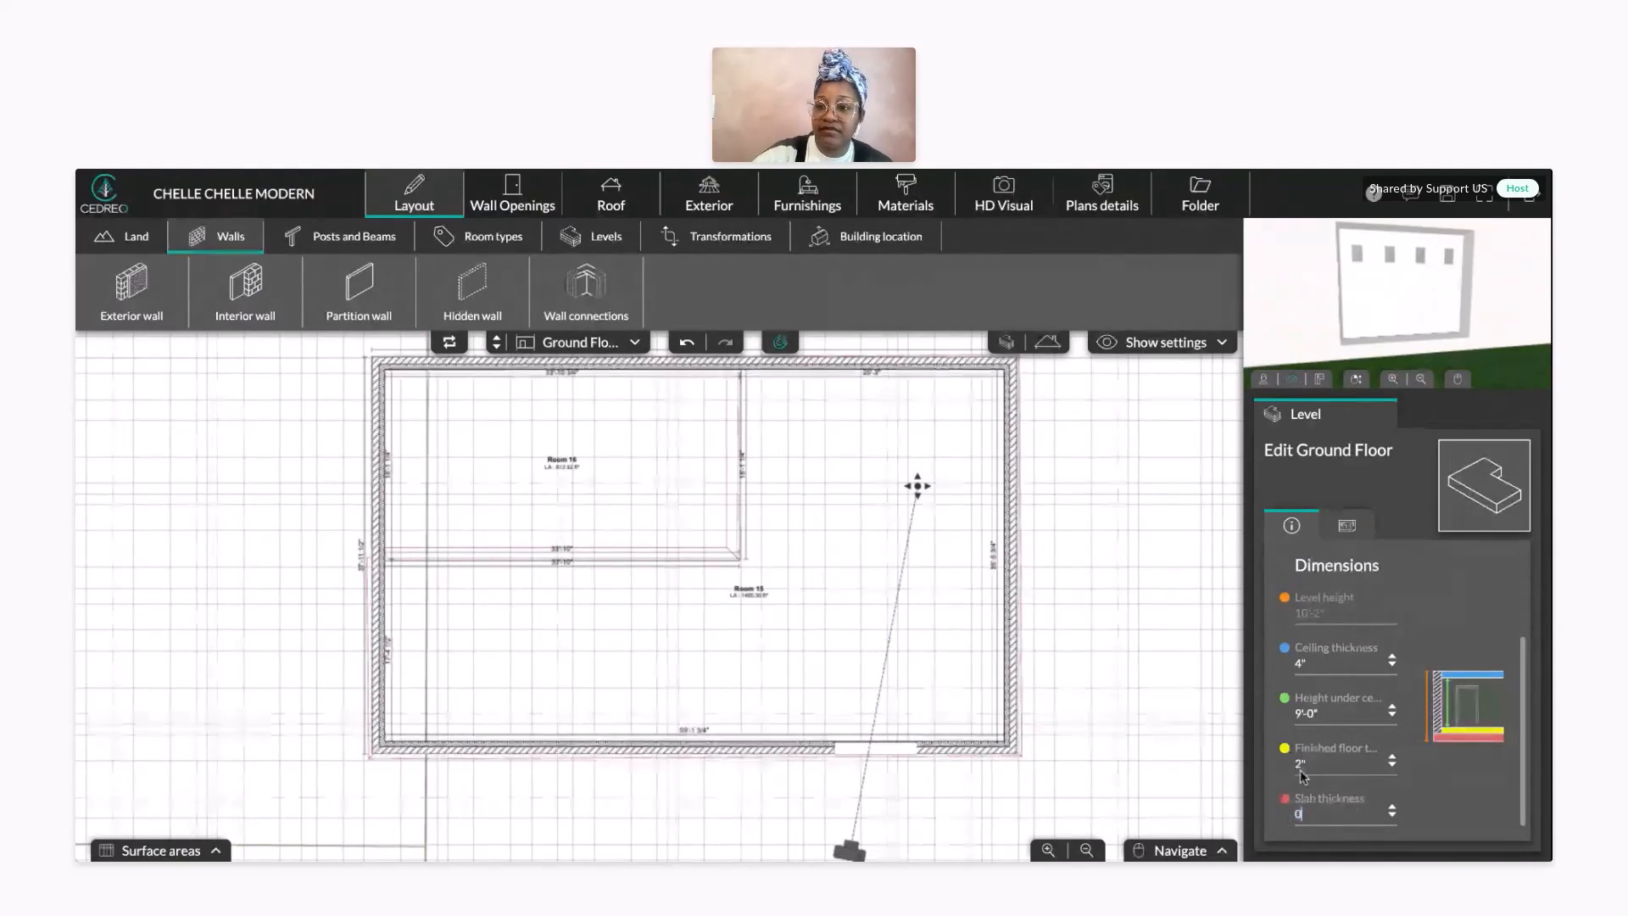
pyautogui.scroll(1, 1388, 347)
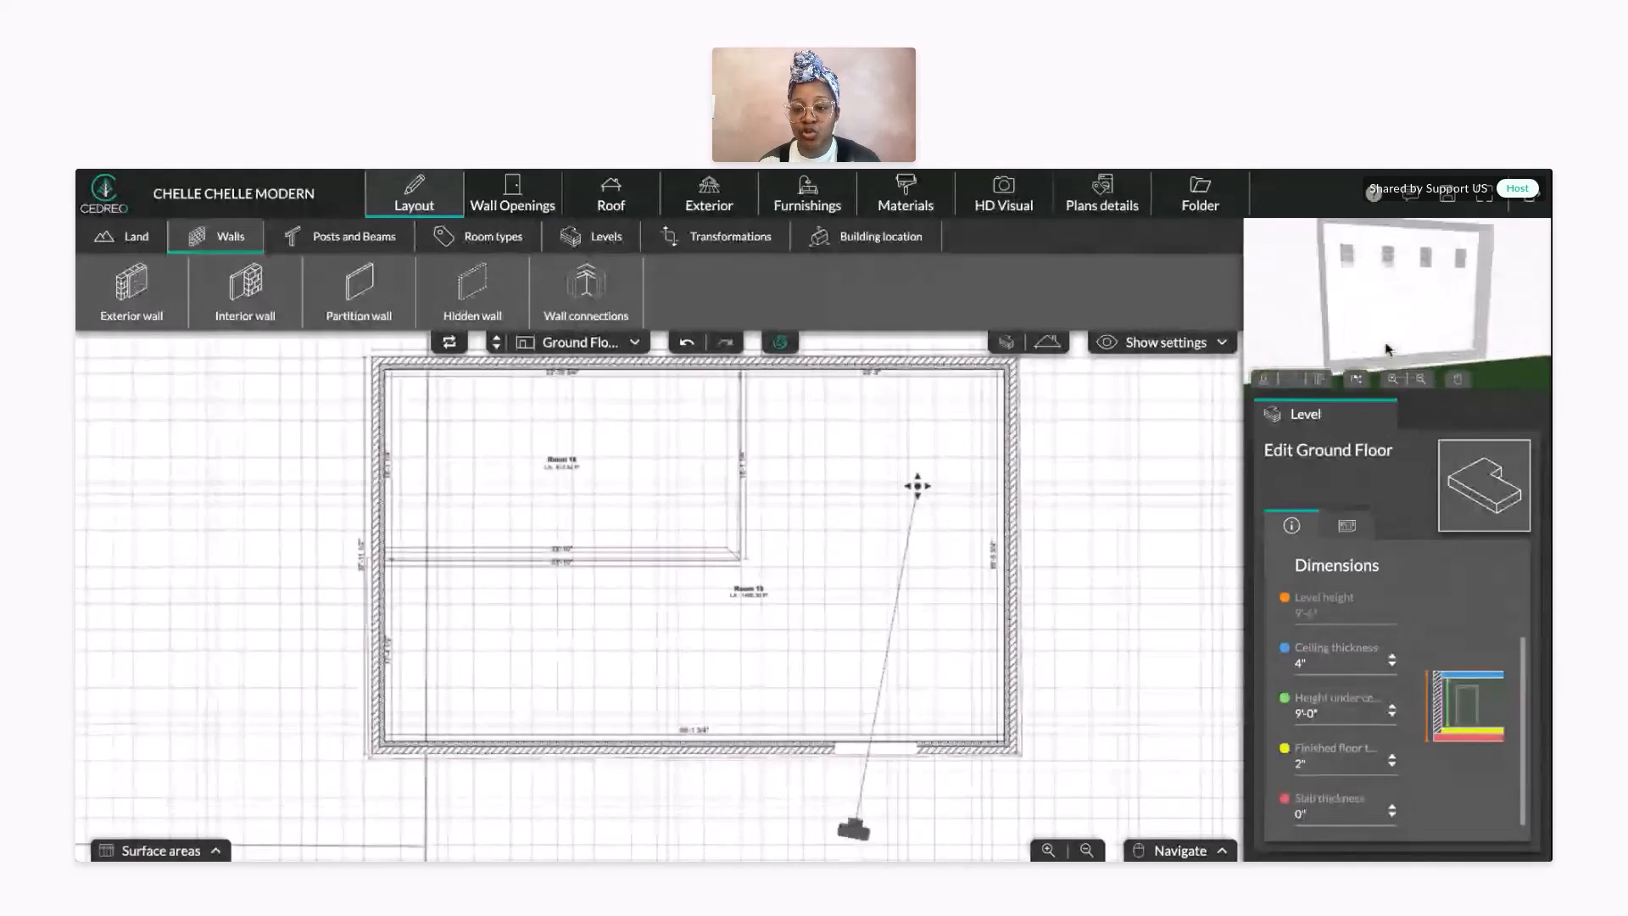
pyautogui.moveTo(1387, 345); pyautogui.dragTo(1393, 319)
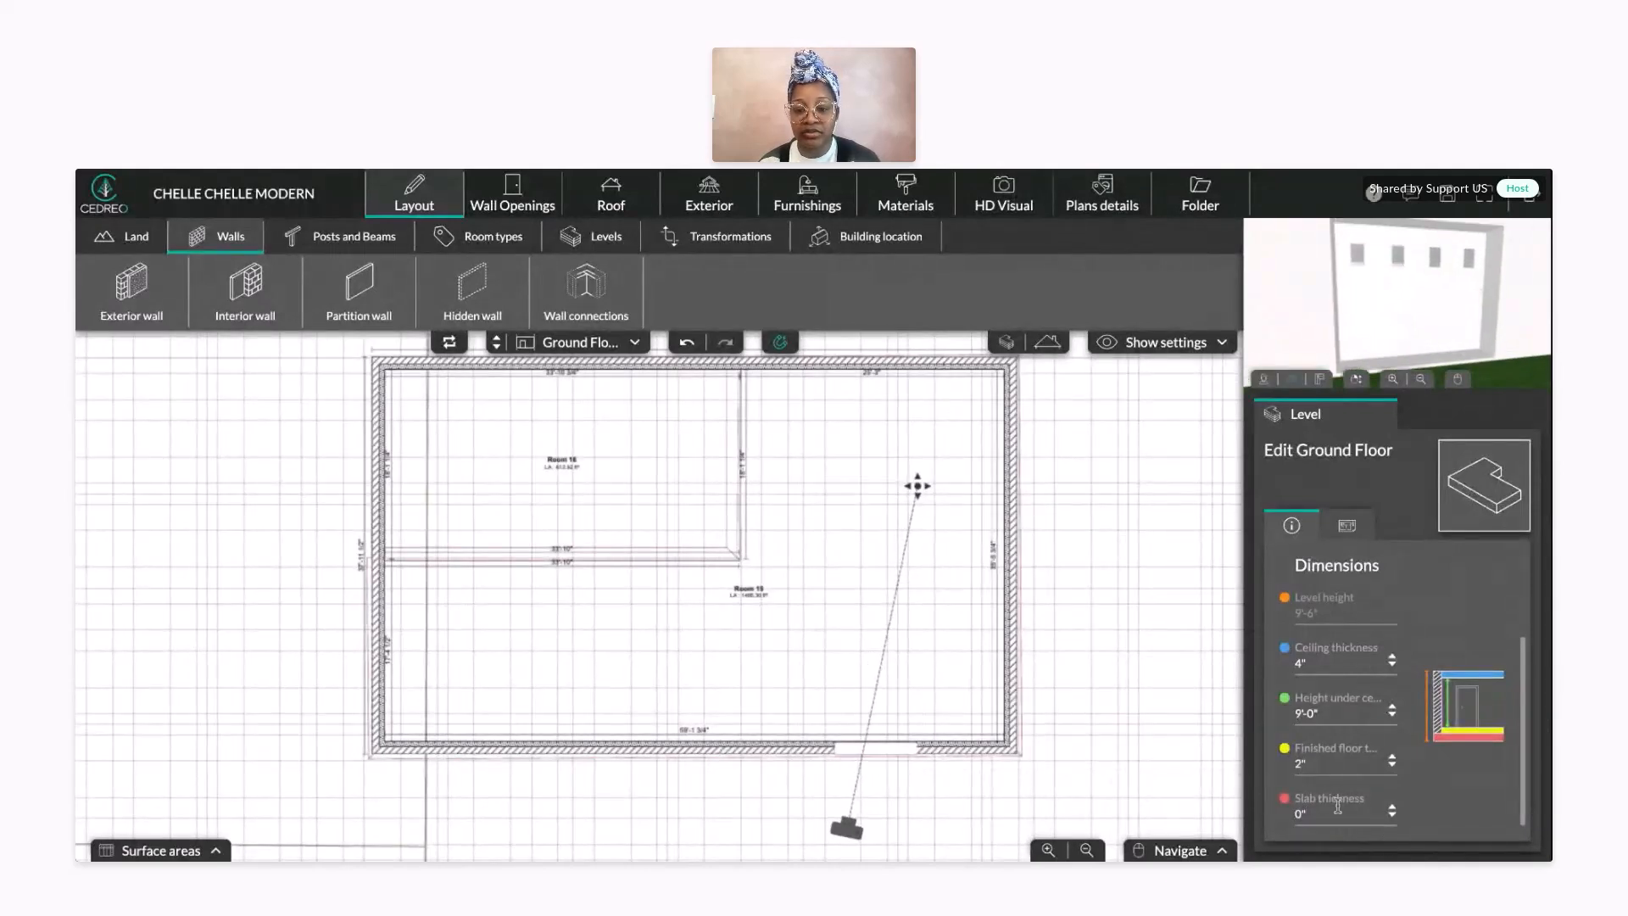
pyautogui.scroll(5, 1417, 327)
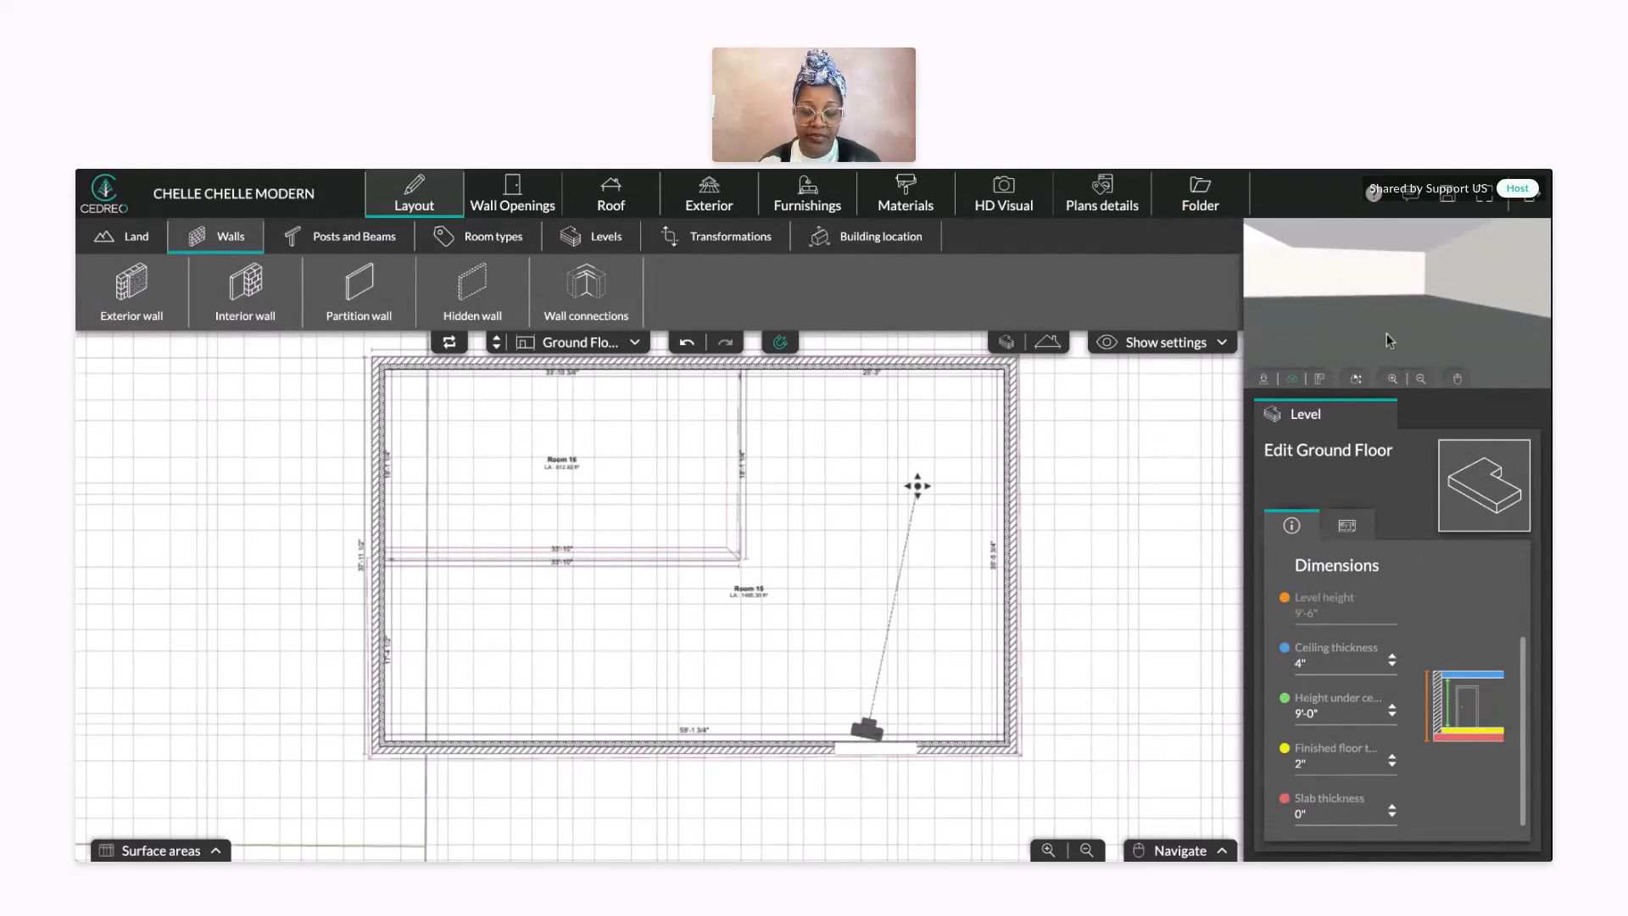
pyautogui.moveTo(1052, 600)
pyautogui.mouseDown()
pyautogui.moveTo(1082, 585)
pyautogui.moveTo(1068, 610)
pyautogui.mouseUp()
pyautogui.scroll(-3, 1447, 301)
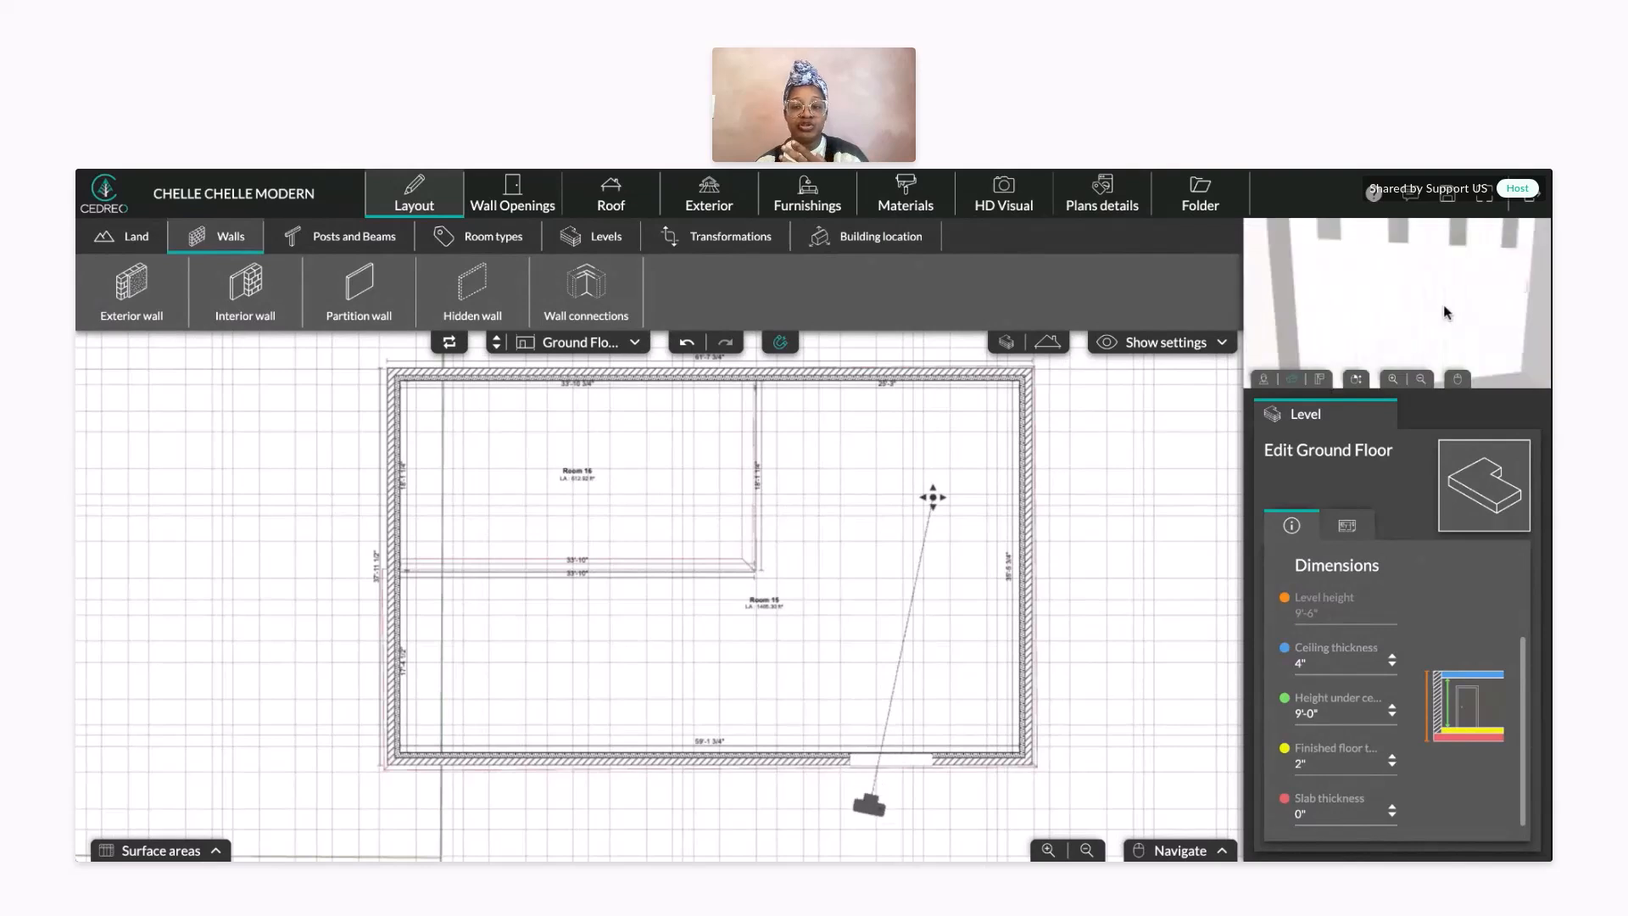
pyautogui.moveTo(1442, 286); pyautogui.dragTo(1466, 305, button='right')
pyautogui.scroll(1, 1466, 312)
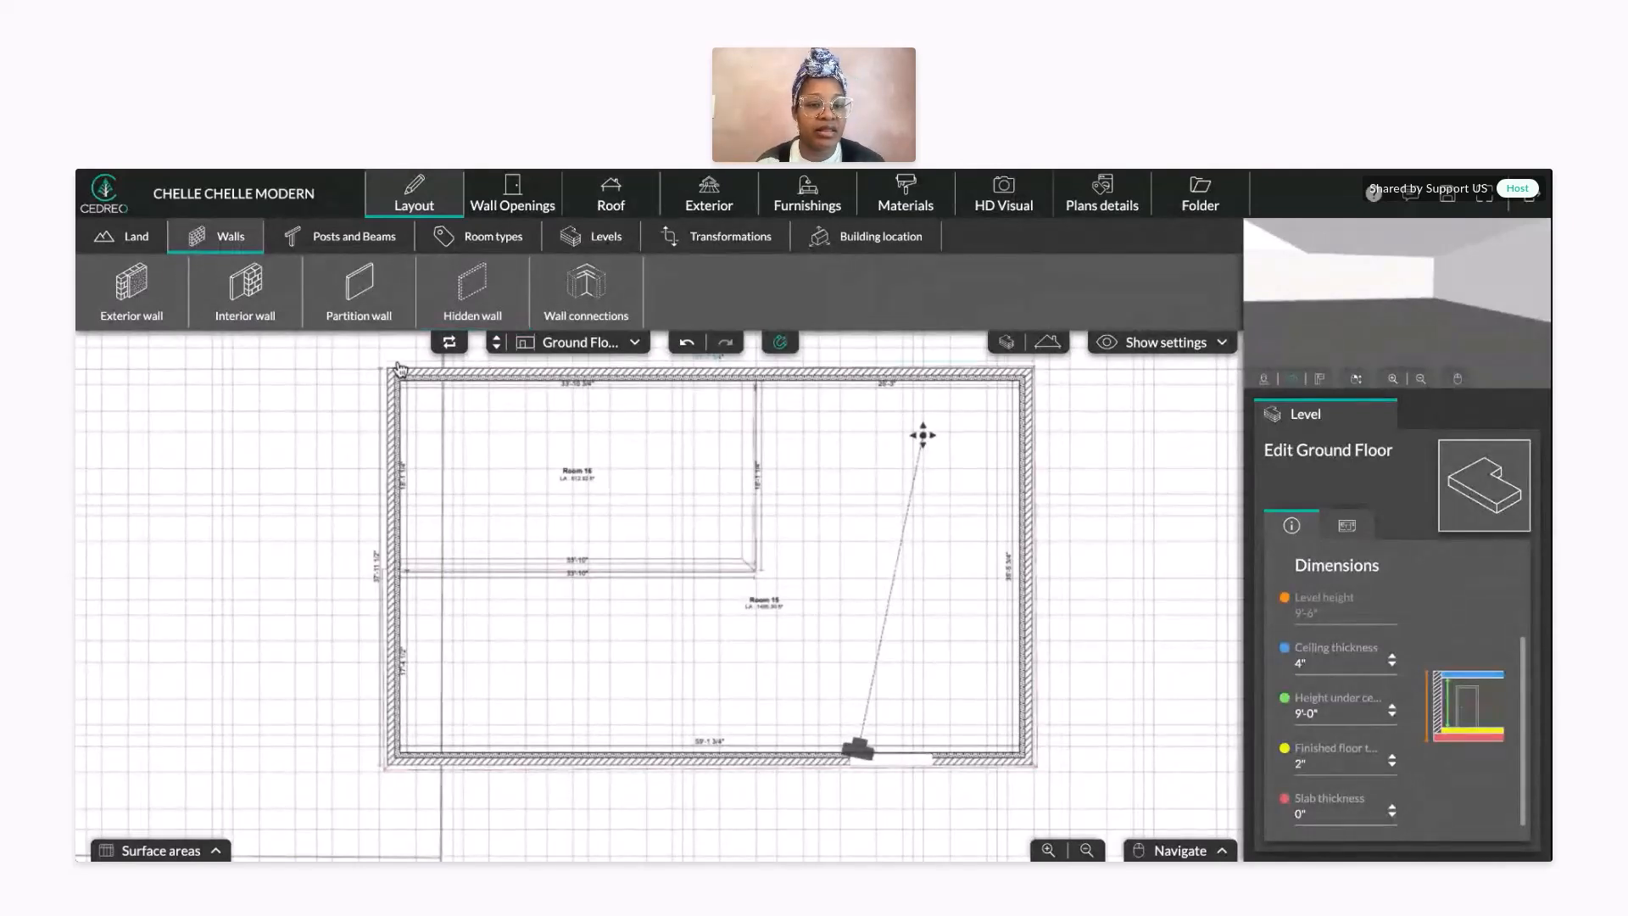
# - Examine Room 16's ceiling setting and the hidden walls that separate it from Room 15
pyautogui.click(461, 298)
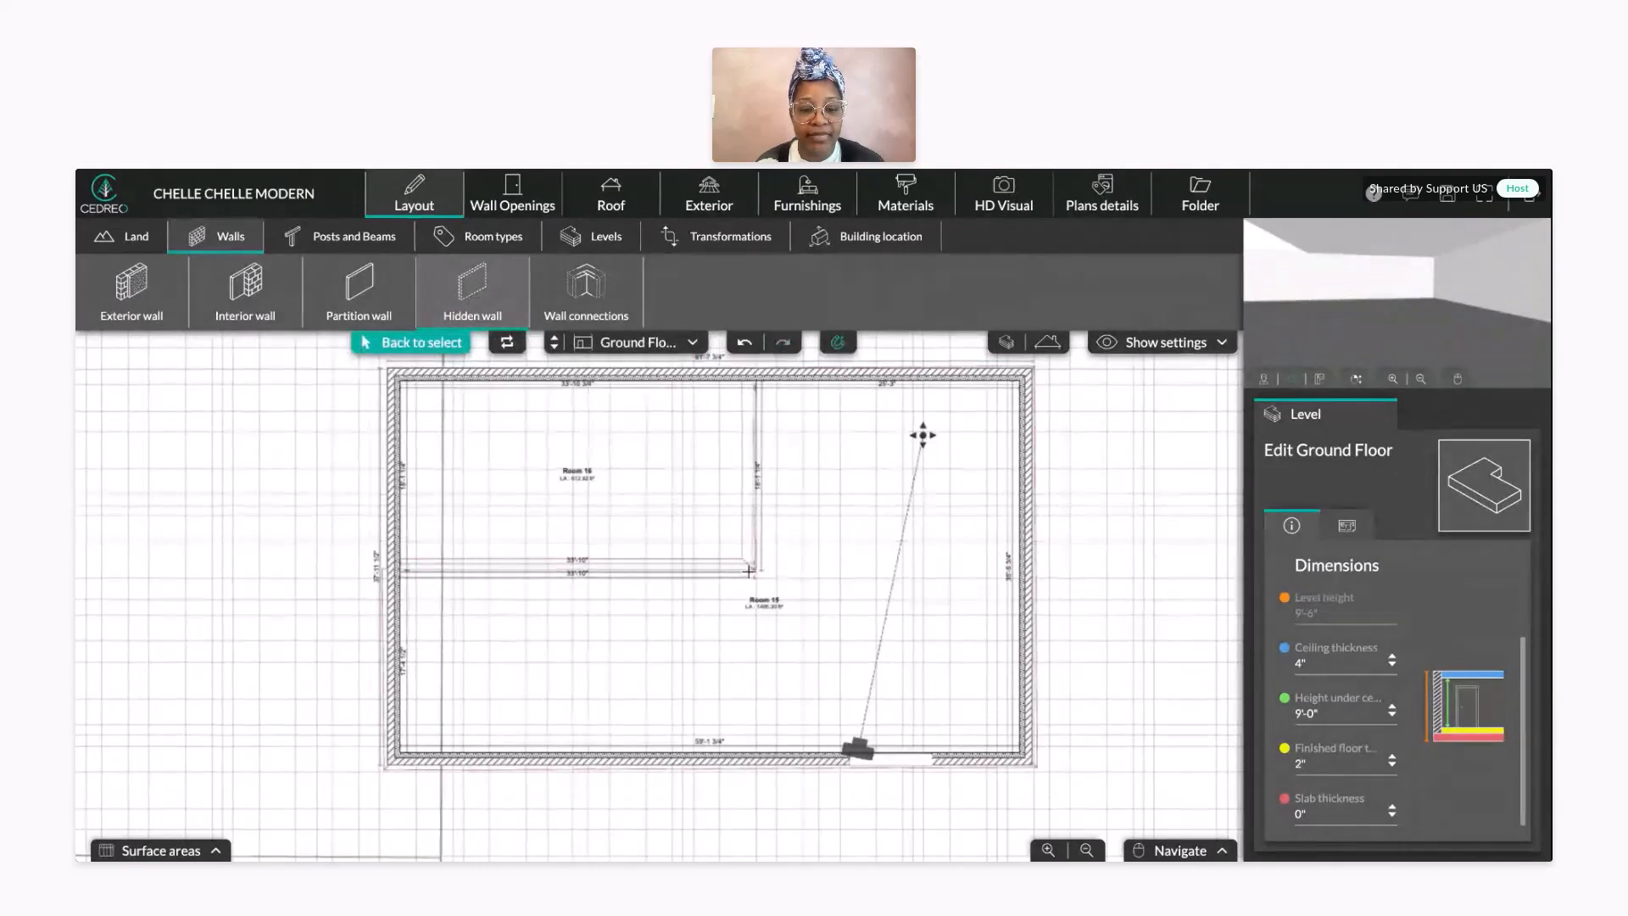
pyautogui.press('Escape')
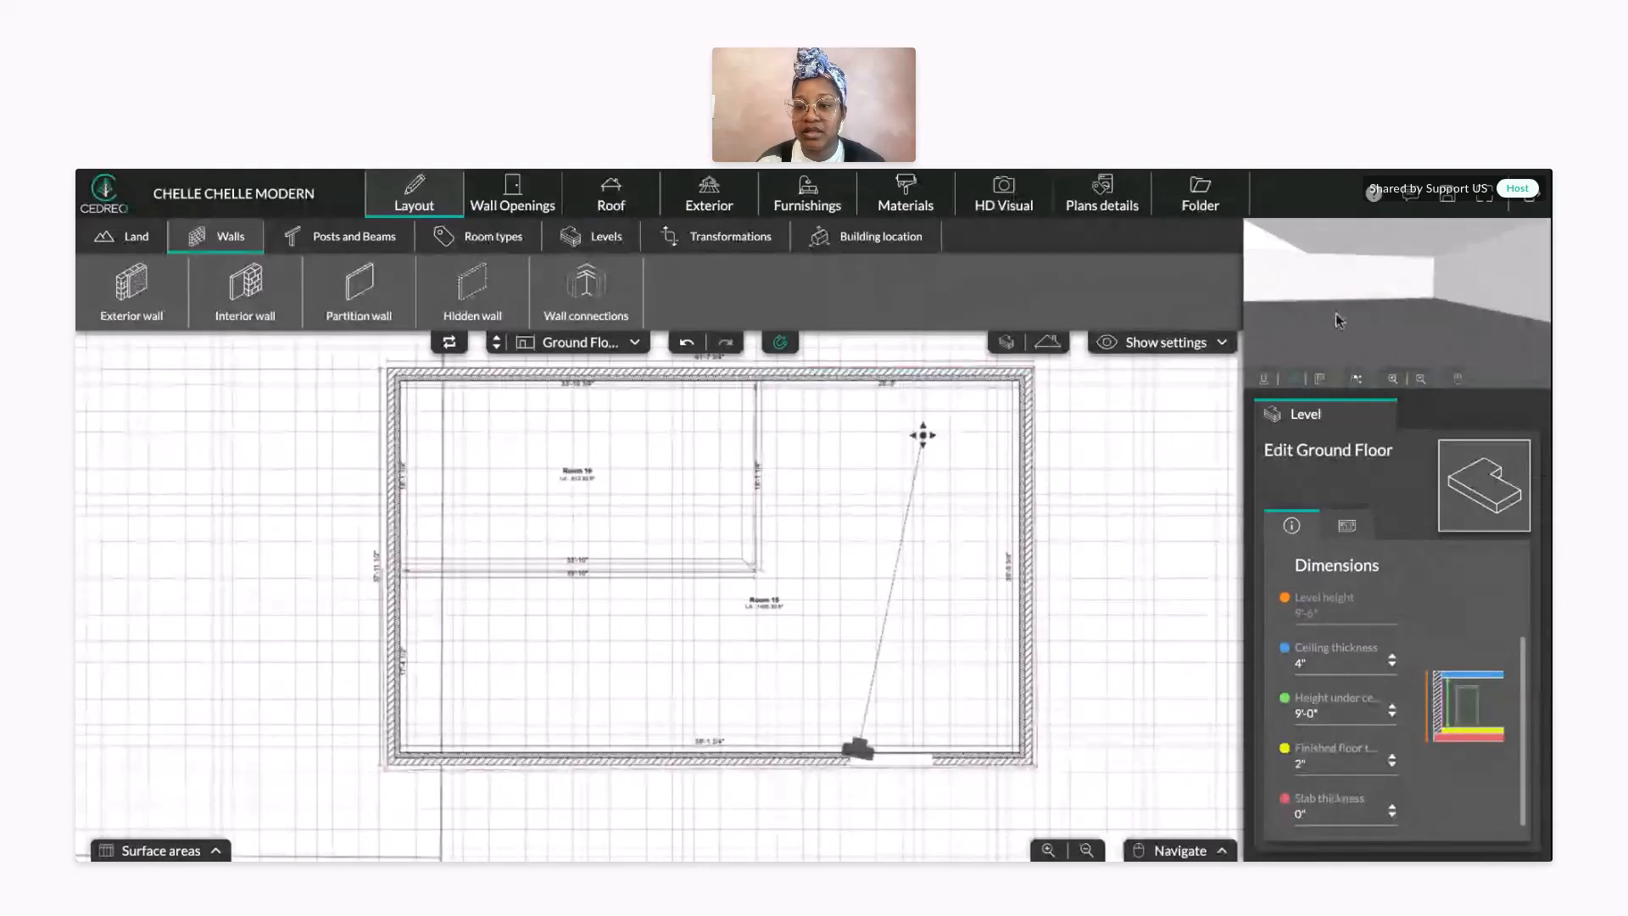
pyautogui.moveTo(1336, 312)
pyautogui.mouseDown()
pyautogui.moveTo(1510, 319)
pyautogui.moveTo(1436, 332)
pyautogui.moveTo(1408, 286)
pyautogui.moveTo(1389, 313)
pyautogui.mouseUp()
pyautogui.click(644, 486)
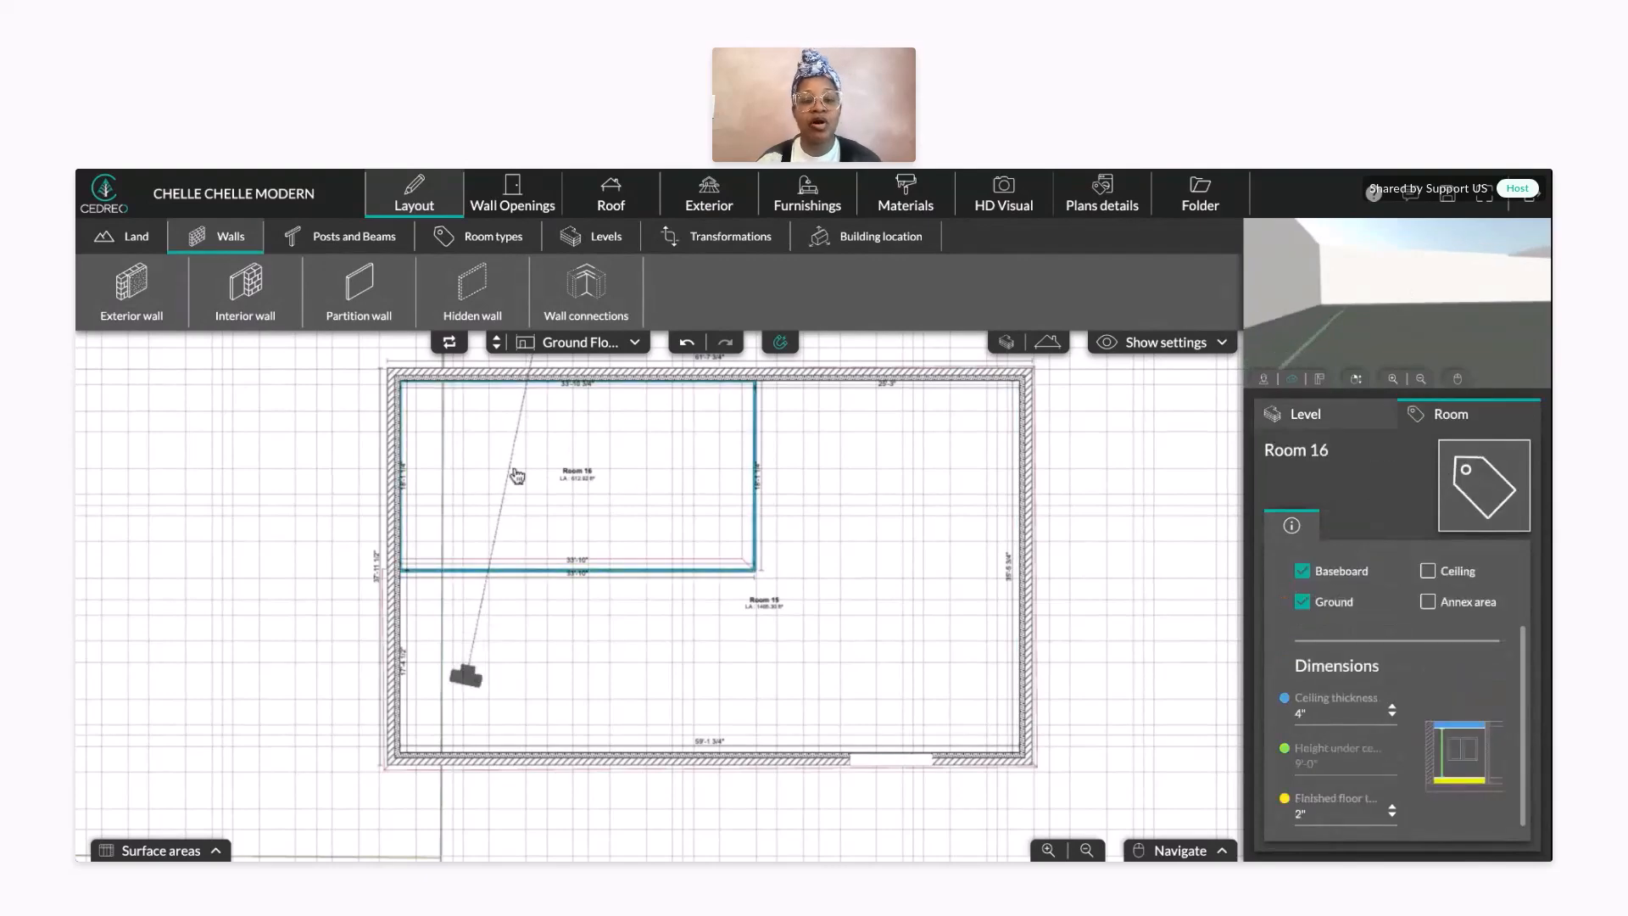
pyautogui.scroll(2, 664, 509)
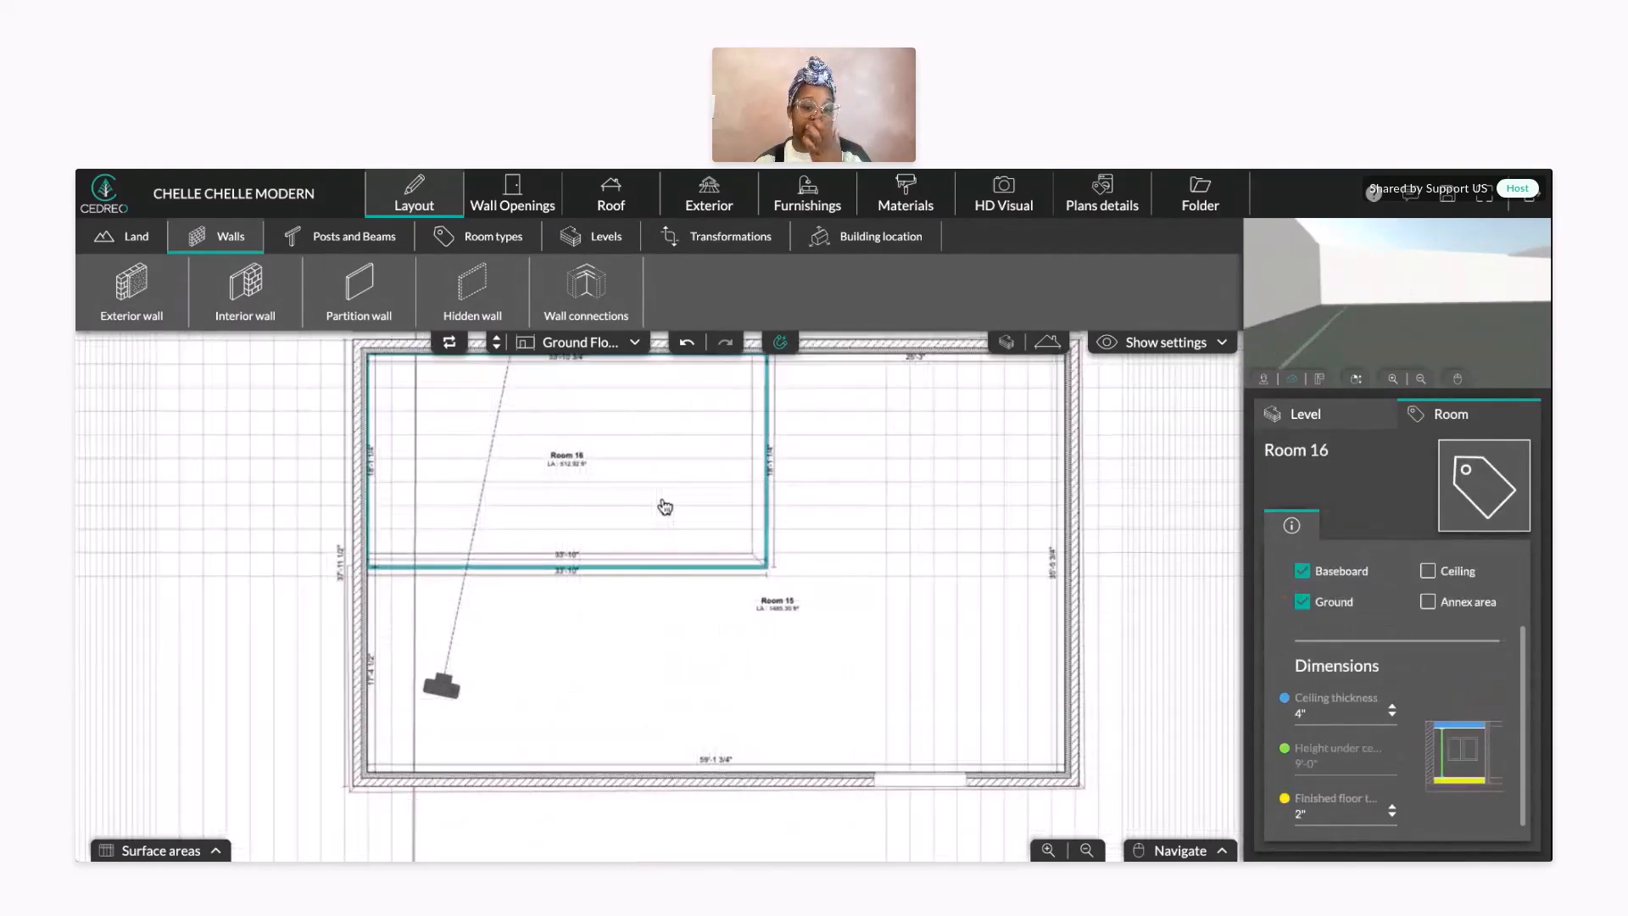
pyautogui.moveTo(662, 500); pyautogui.dragTo(709, 565)
pyautogui.scroll(1, 710, 559)
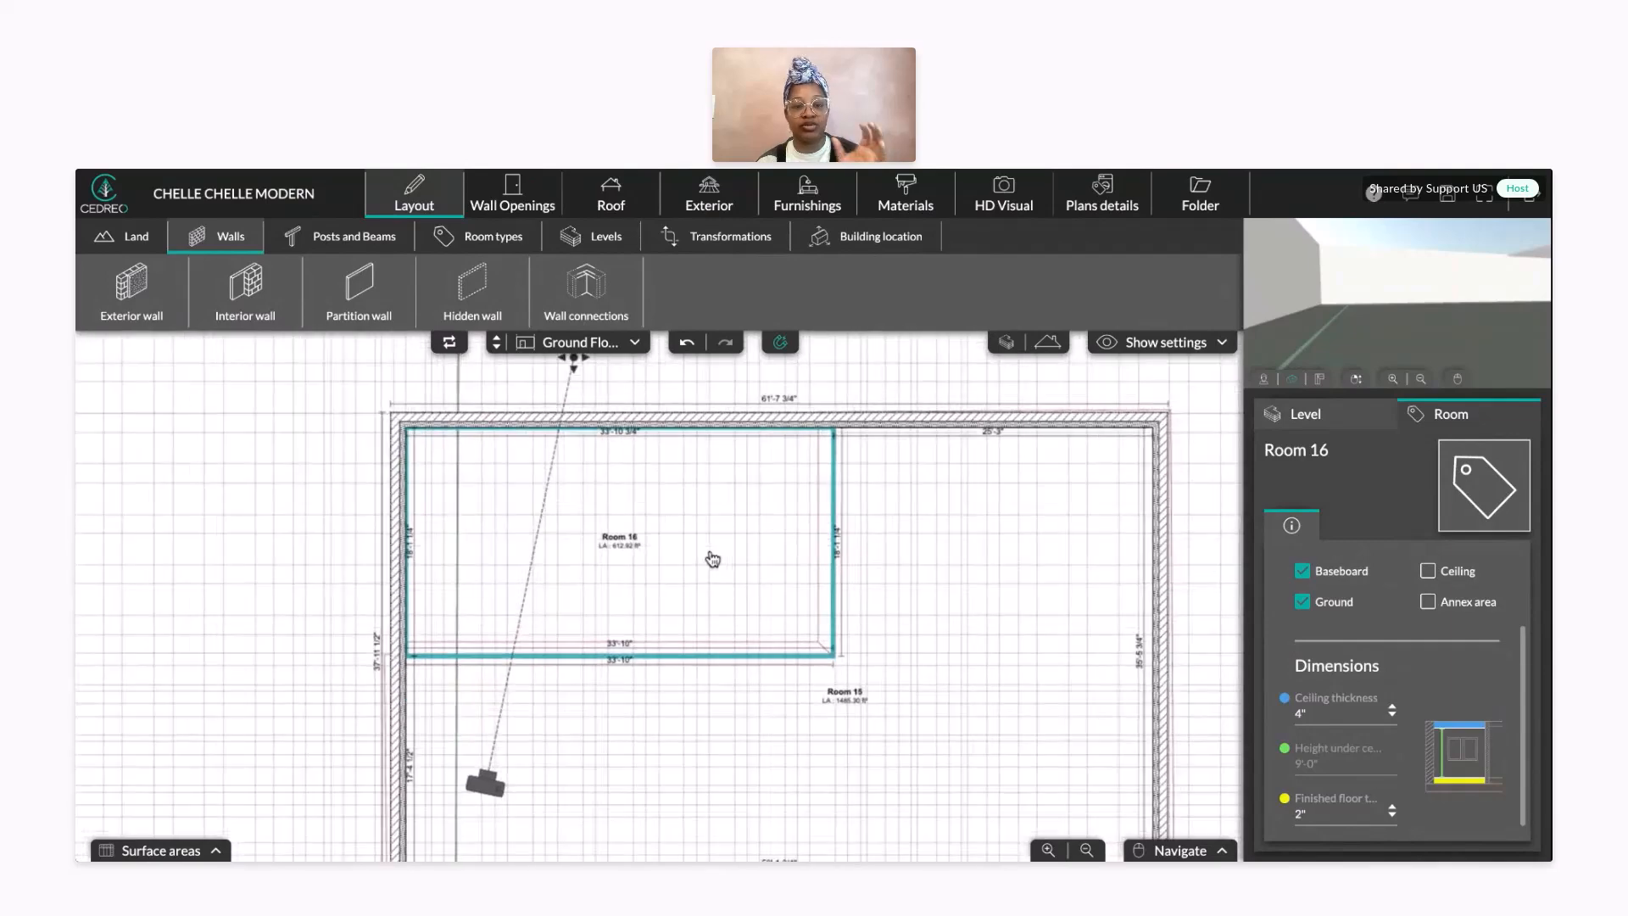
pyautogui.scroll(1, 712, 558)
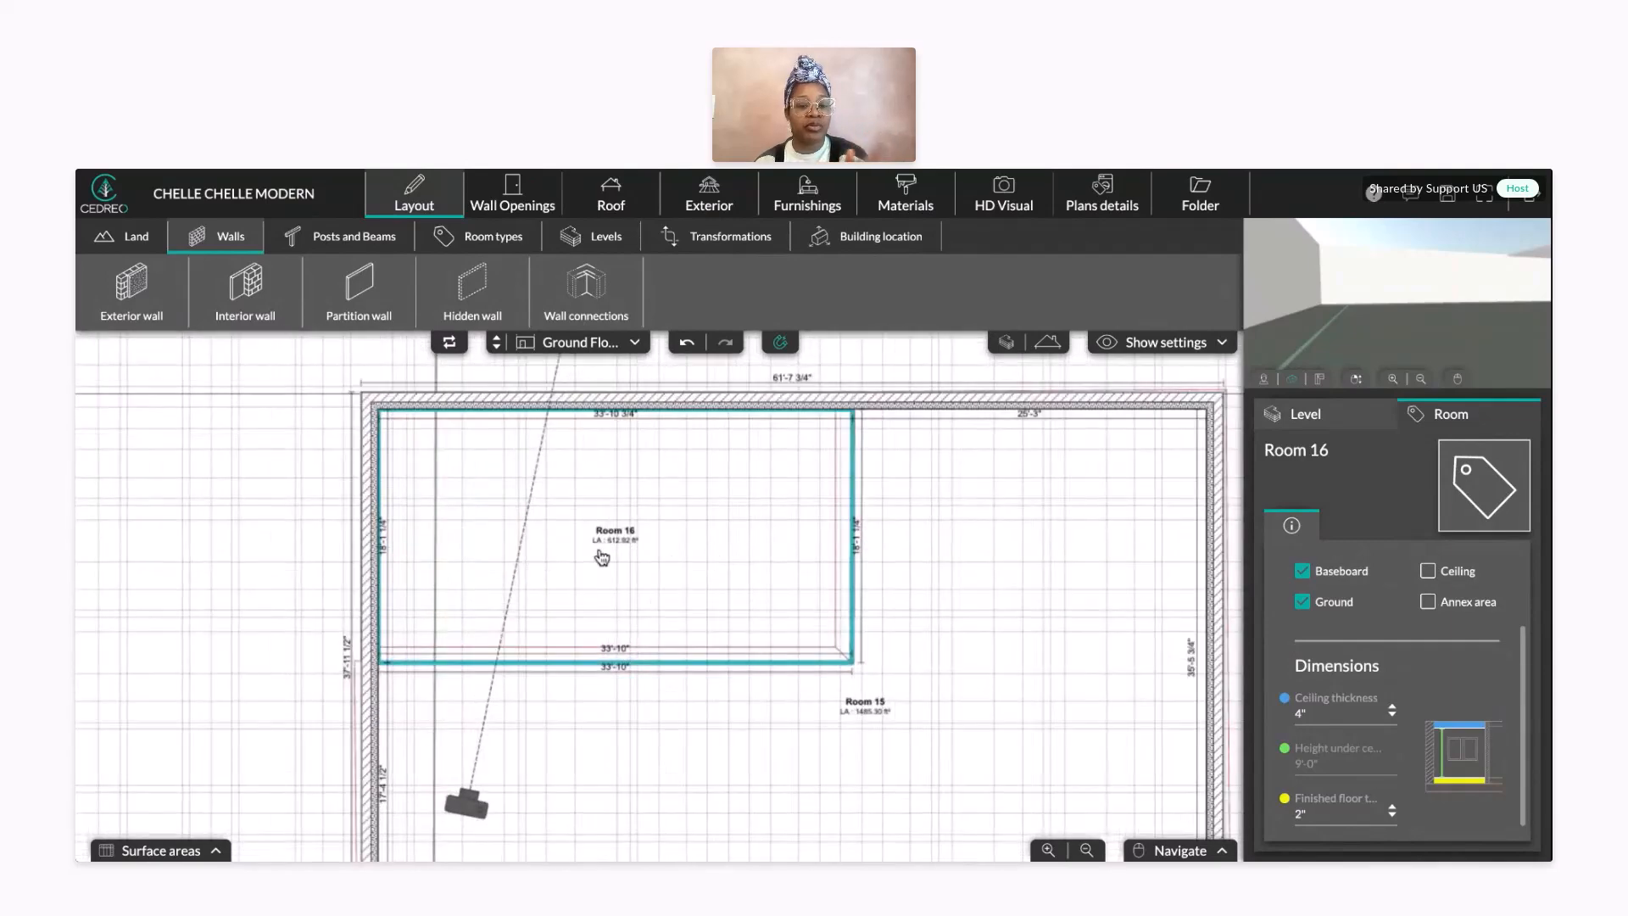
pyautogui.scroll(1, 604, 551)
pyautogui.scroll(1, 604, 555)
pyautogui.moveTo(603, 548); pyautogui.dragTo(658, 618)
pyautogui.scroll(1, 654, 615)
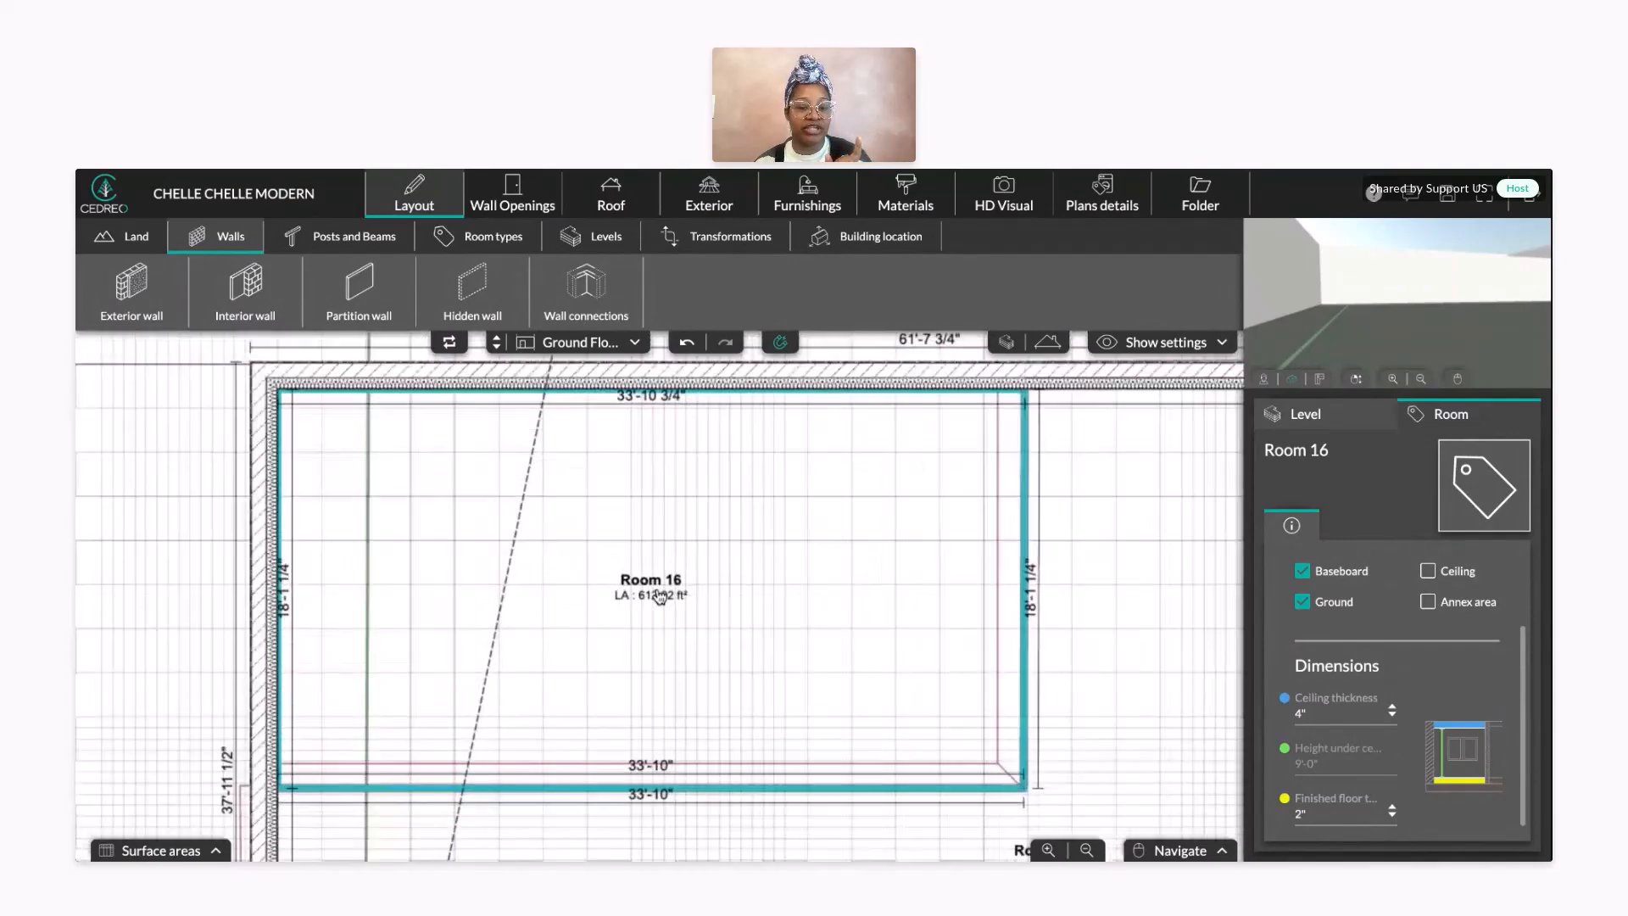
# - Delete Room 16's right hidden wall and redraw it about 17'-9" long from the lower corner, stopping short of the upper exterior wall
pyautogui.click(1026, 426)
pyautogui.click(1412, 483)
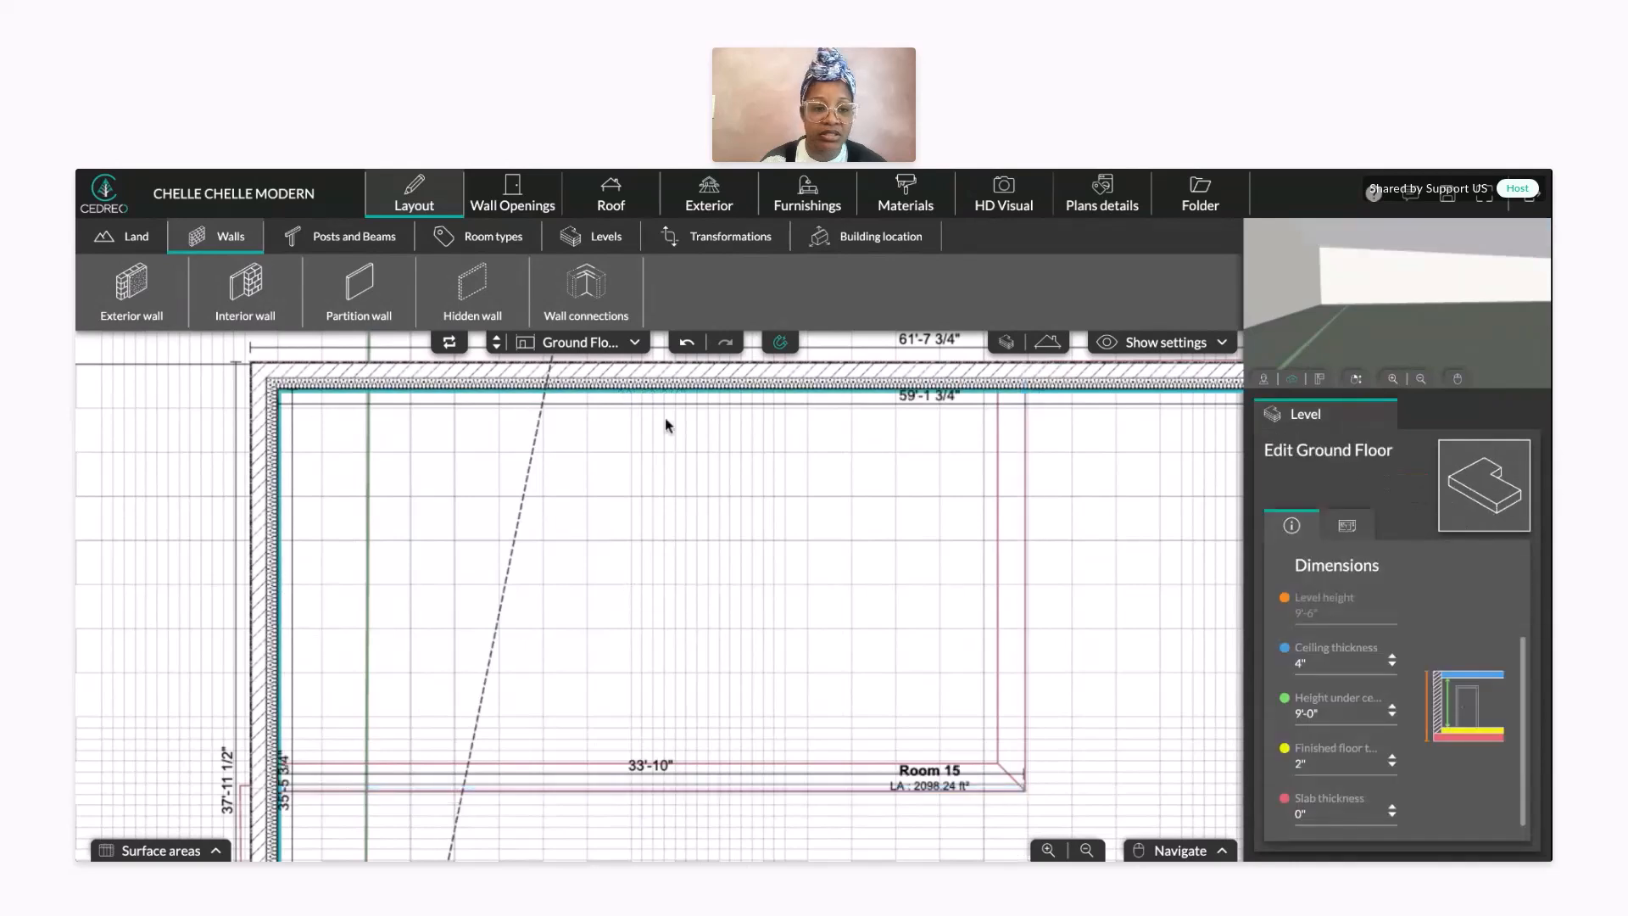
pyautogui.click(467, 292)
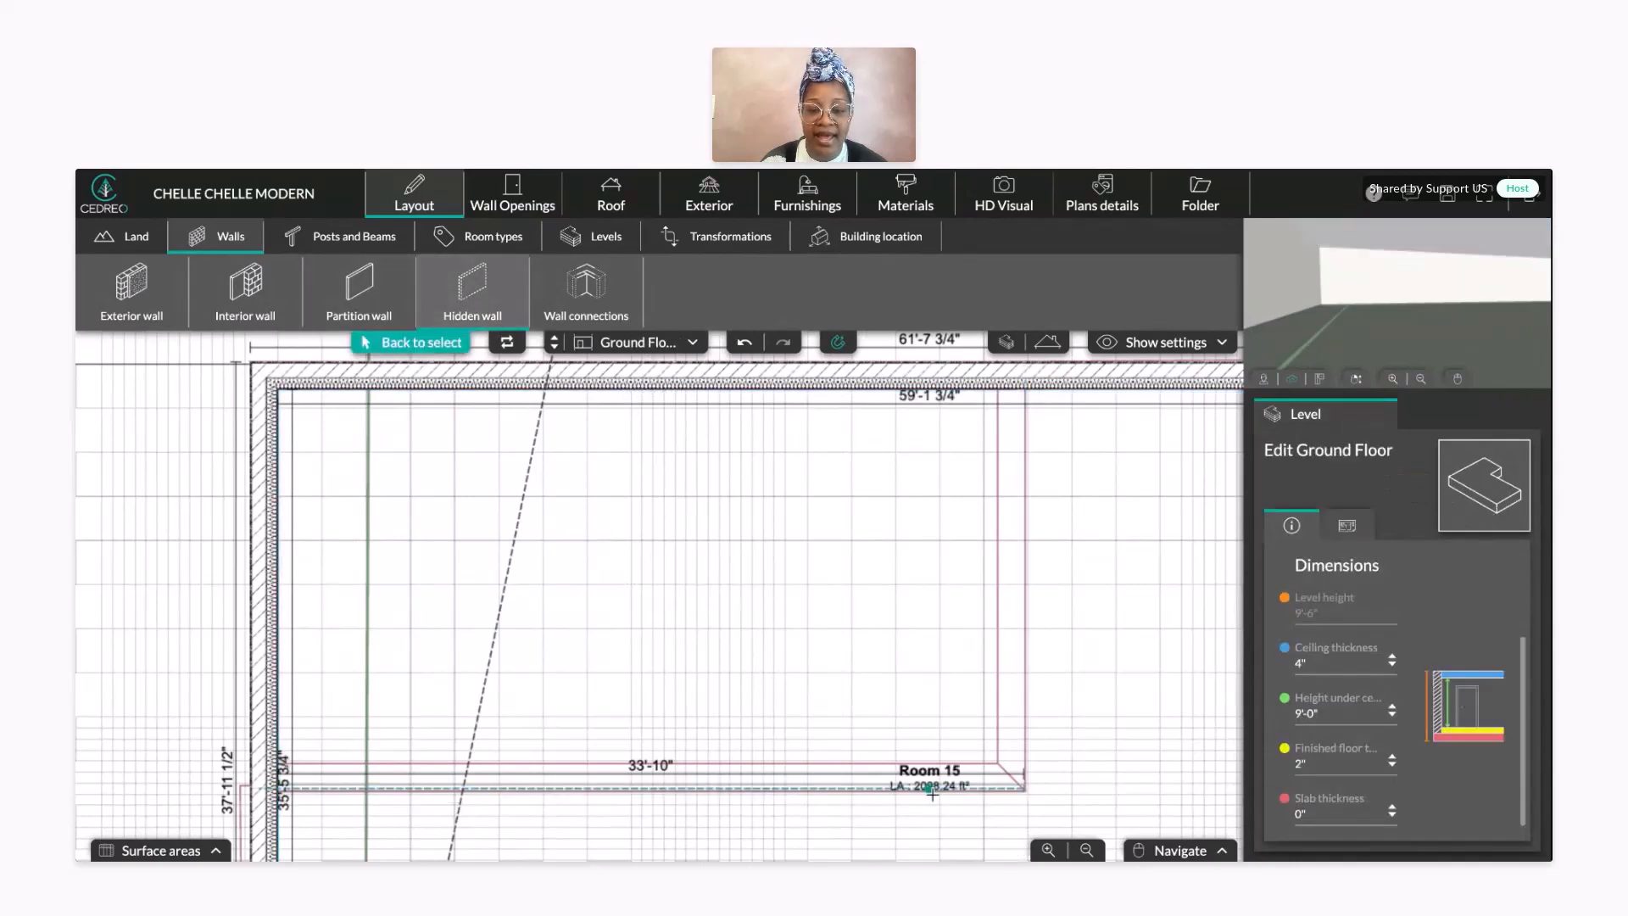
pyautogui.click(1023, 787)
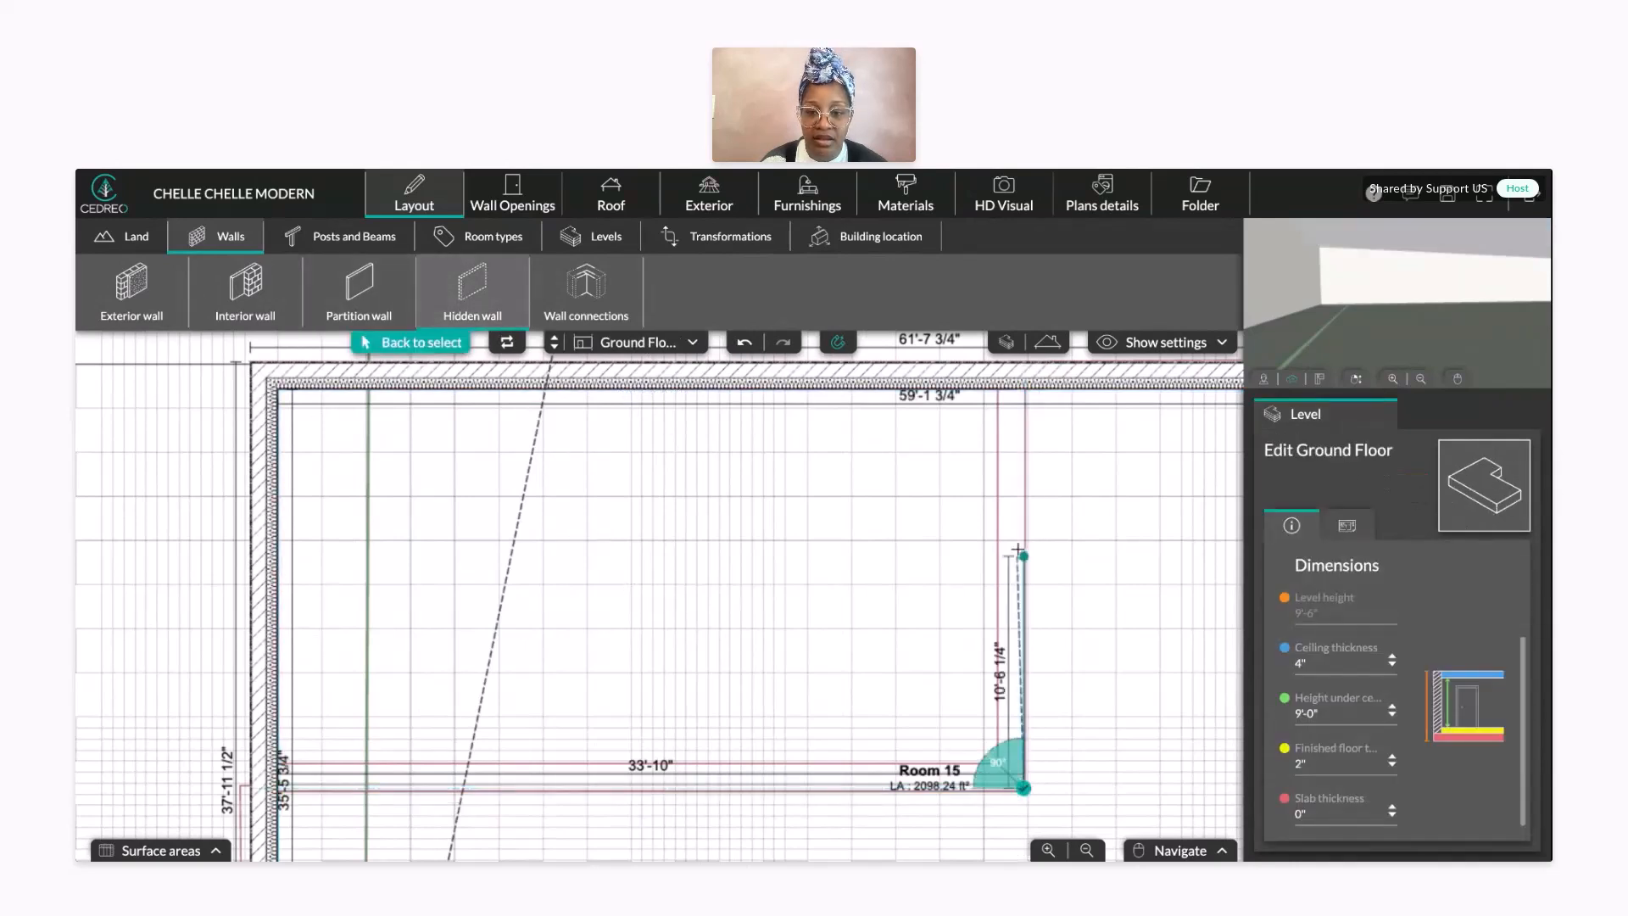
pyautogui.click(1027, 400)
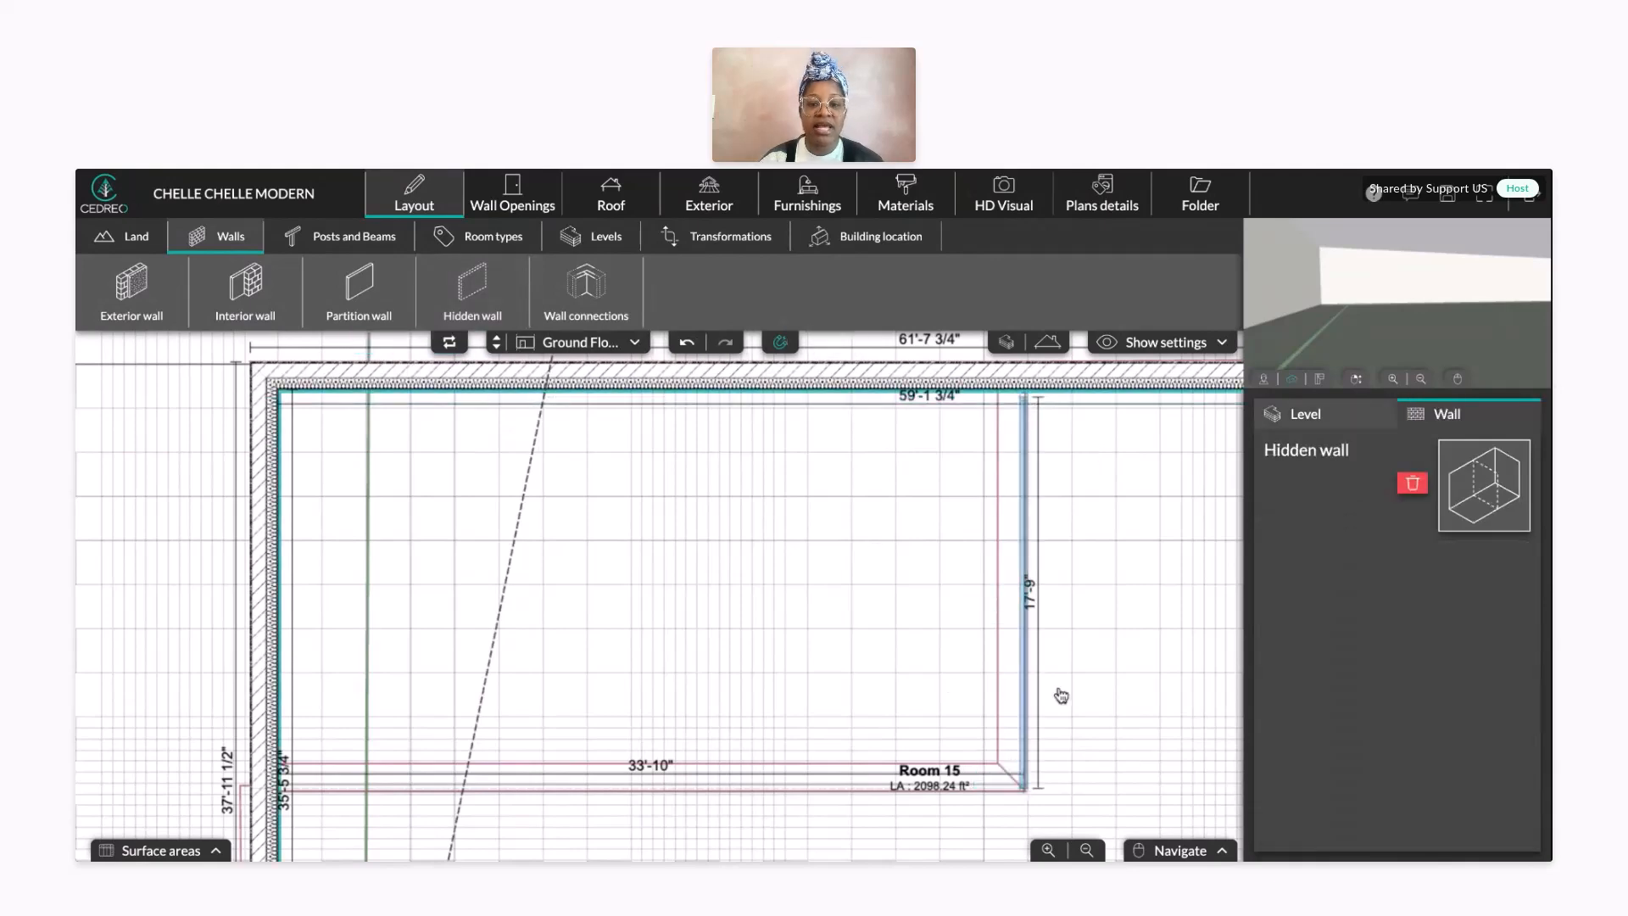
# - Examine how the redrawn hidden wall meets the upper exterior wall and where the room label and boundary lie
pyautogui.scroll(-3, 1061, 690)
pyautogui.scroll(-3, 1057, 669)
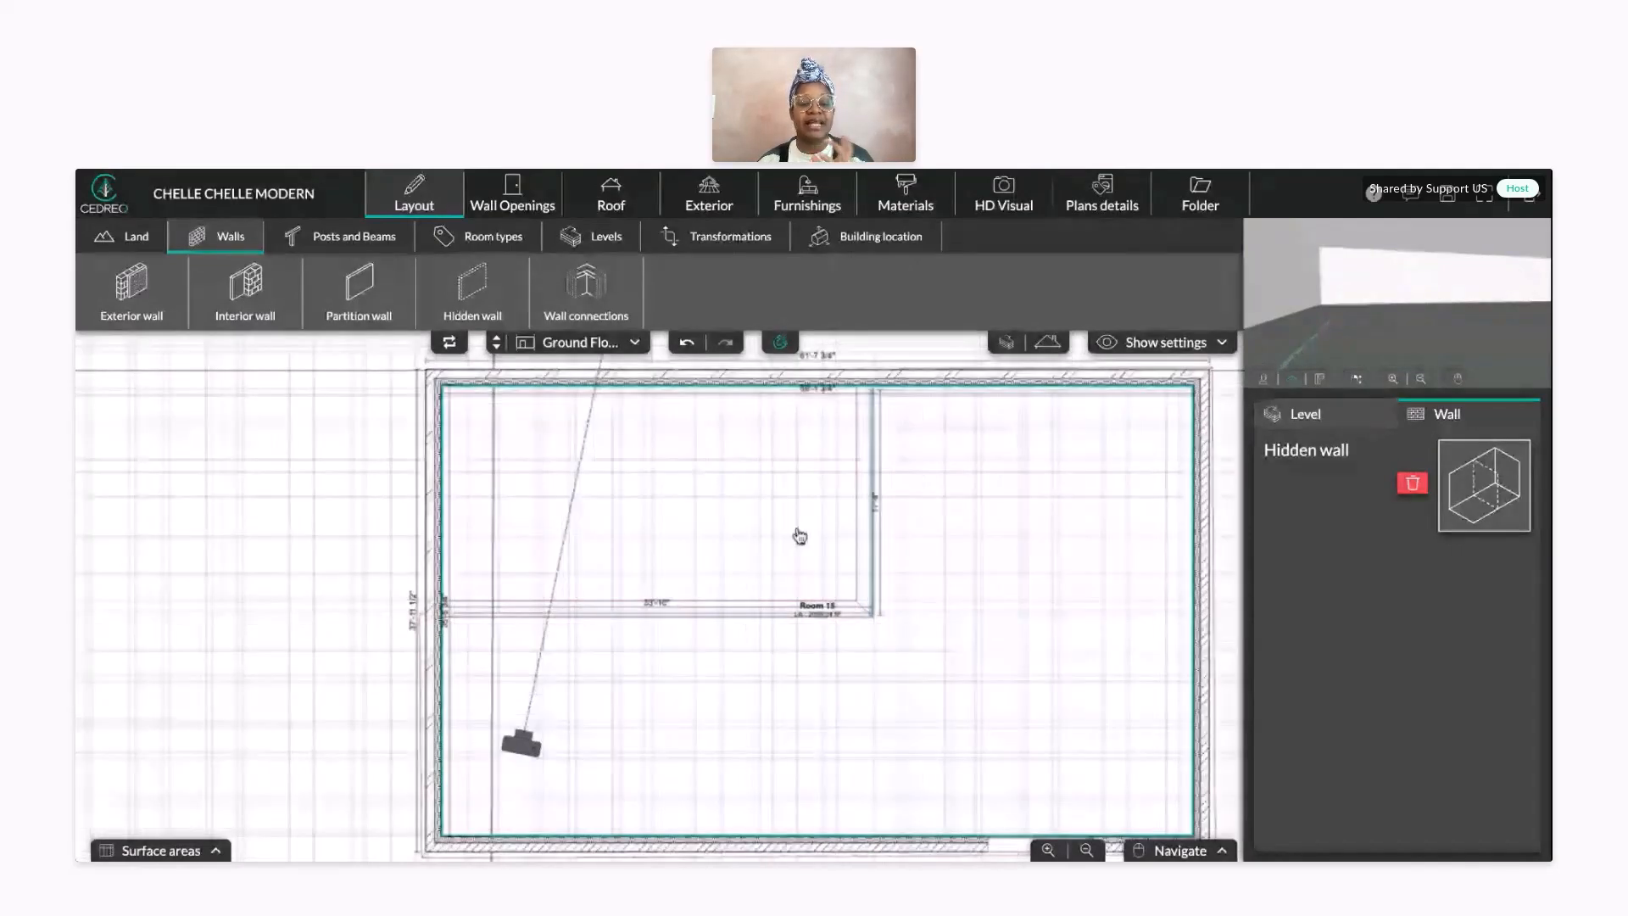
pyautogui.scroll(1, 798, 534)
pyautogui.scroll(4, 800, 534)
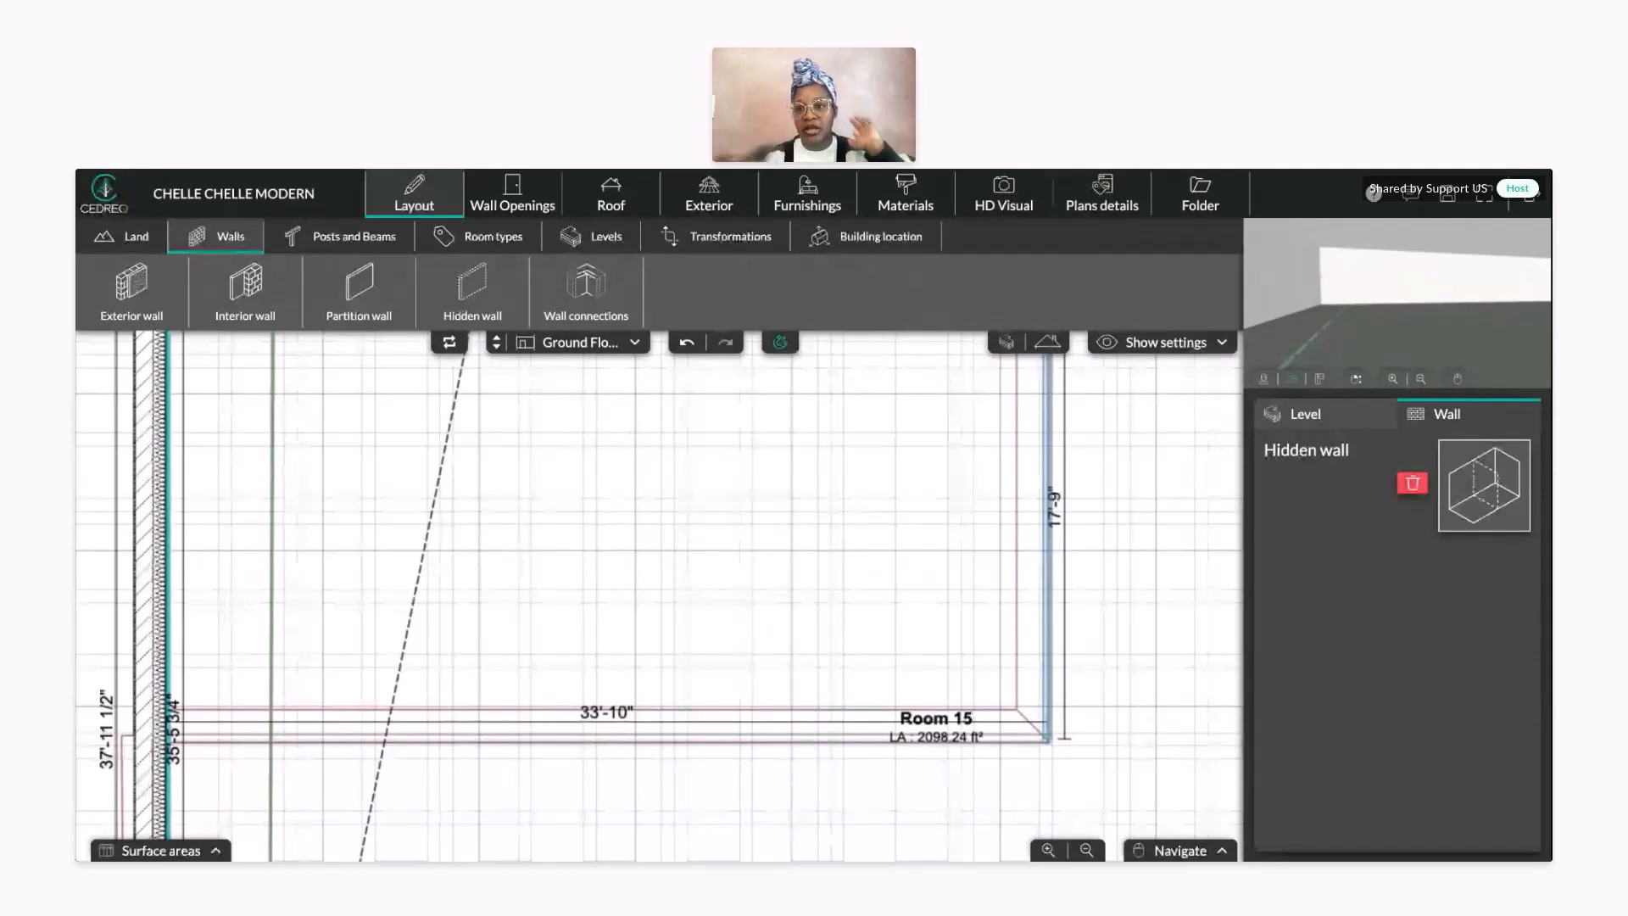
pyautogui.moveTo(832, 560); pyautogui.dragTo(830, 629)
pyautogui.scroll(-2, 830, 630)
pyautogui.scroll(2, 833, 547)
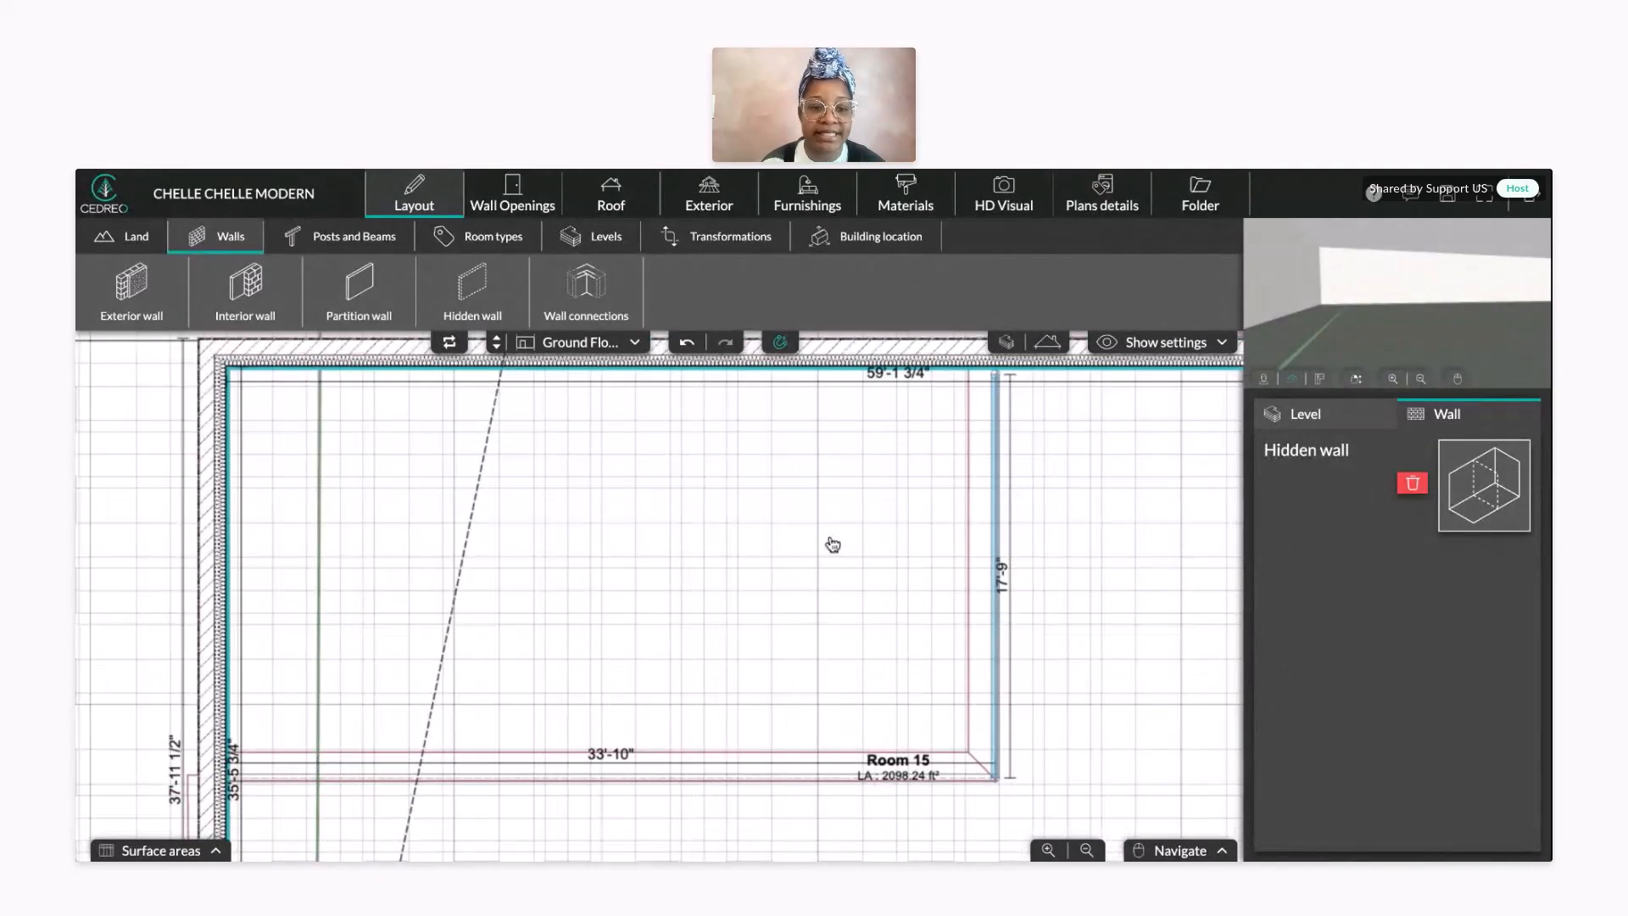
pyautogui.moveTo(832, 544); pyautogui.dragTo(829, 582)
pyautogui.scroll(1, 611, 694)
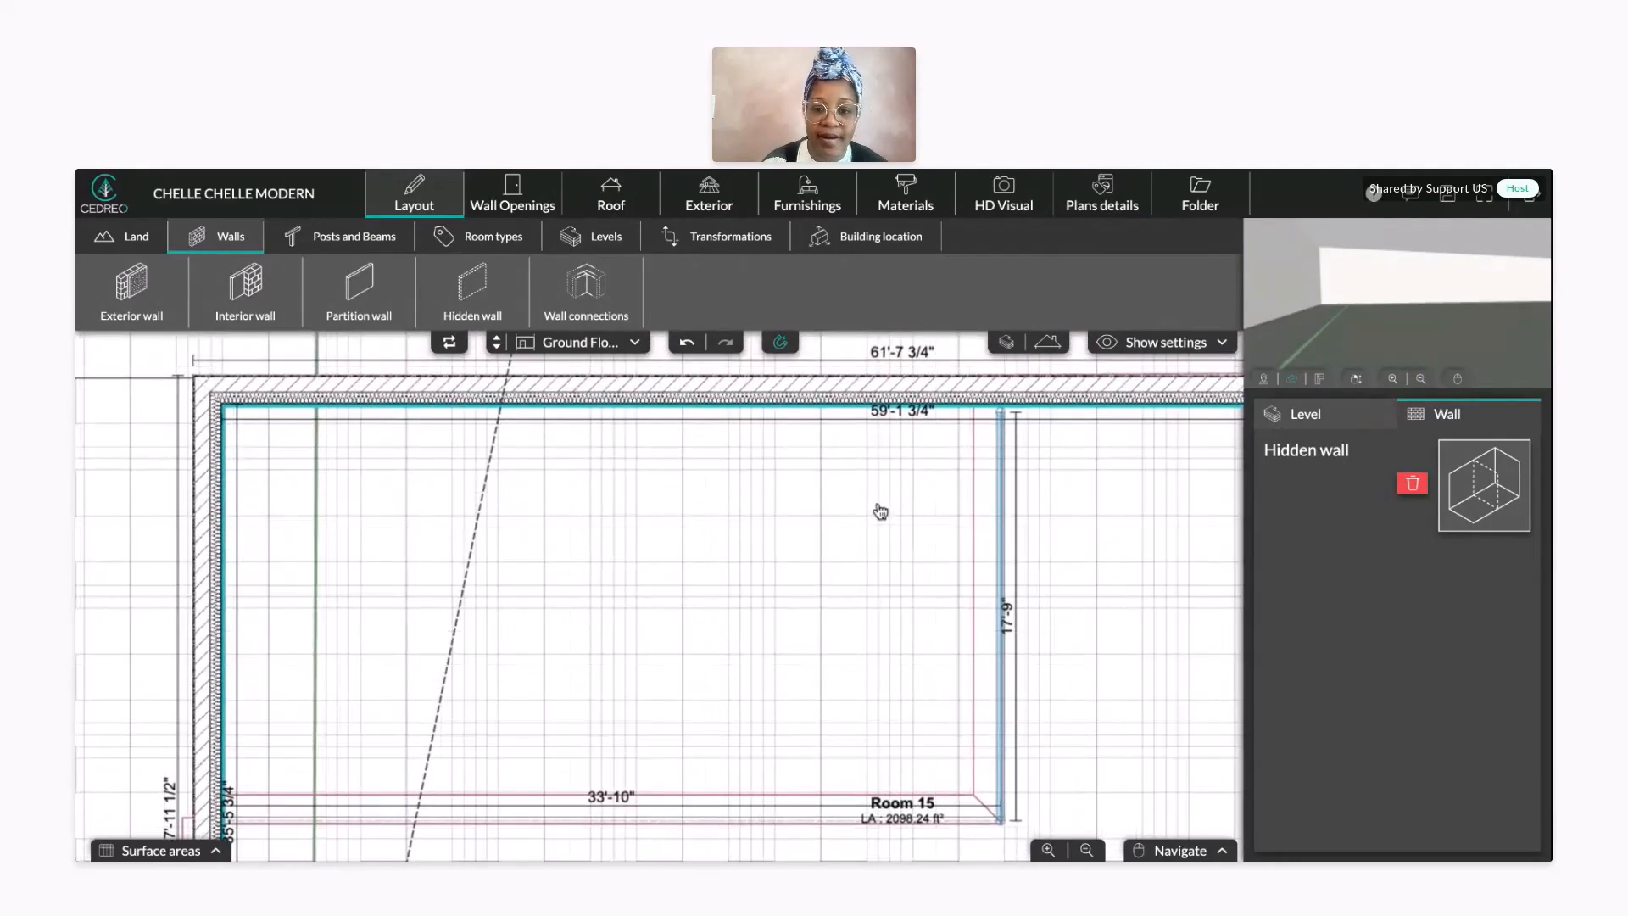
# - Extend the upper end of the redrawn hidden wall into the upper exterior wall to close off Room 16
pyautogui.scroll(6, 1003, 454)
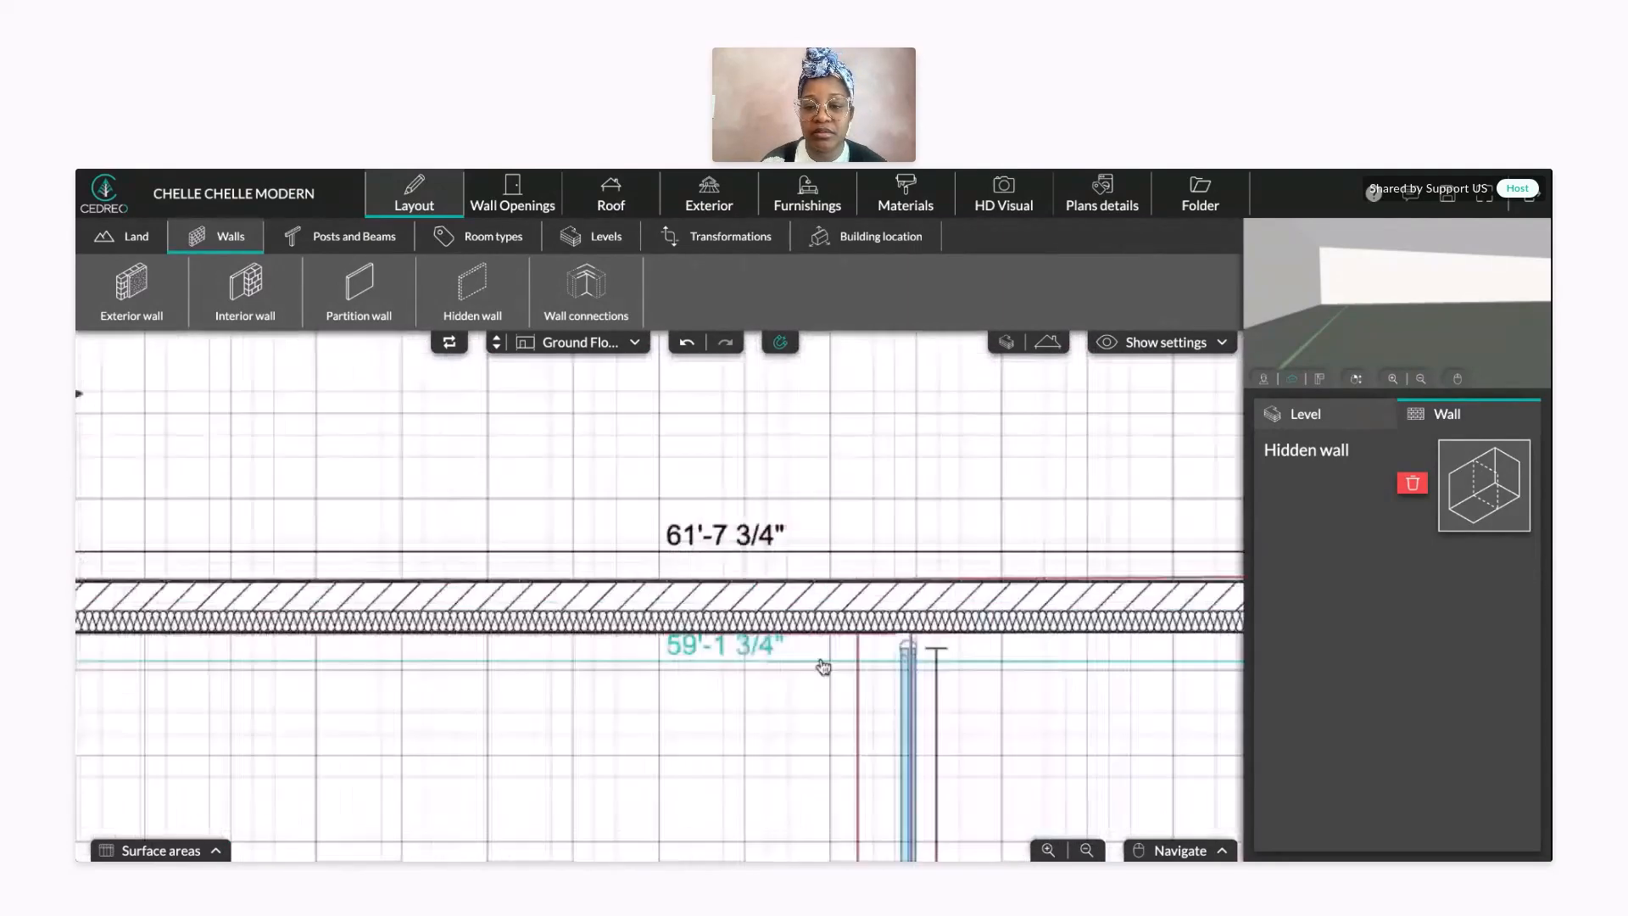
pyautogui.scroll(2, 823, 667)
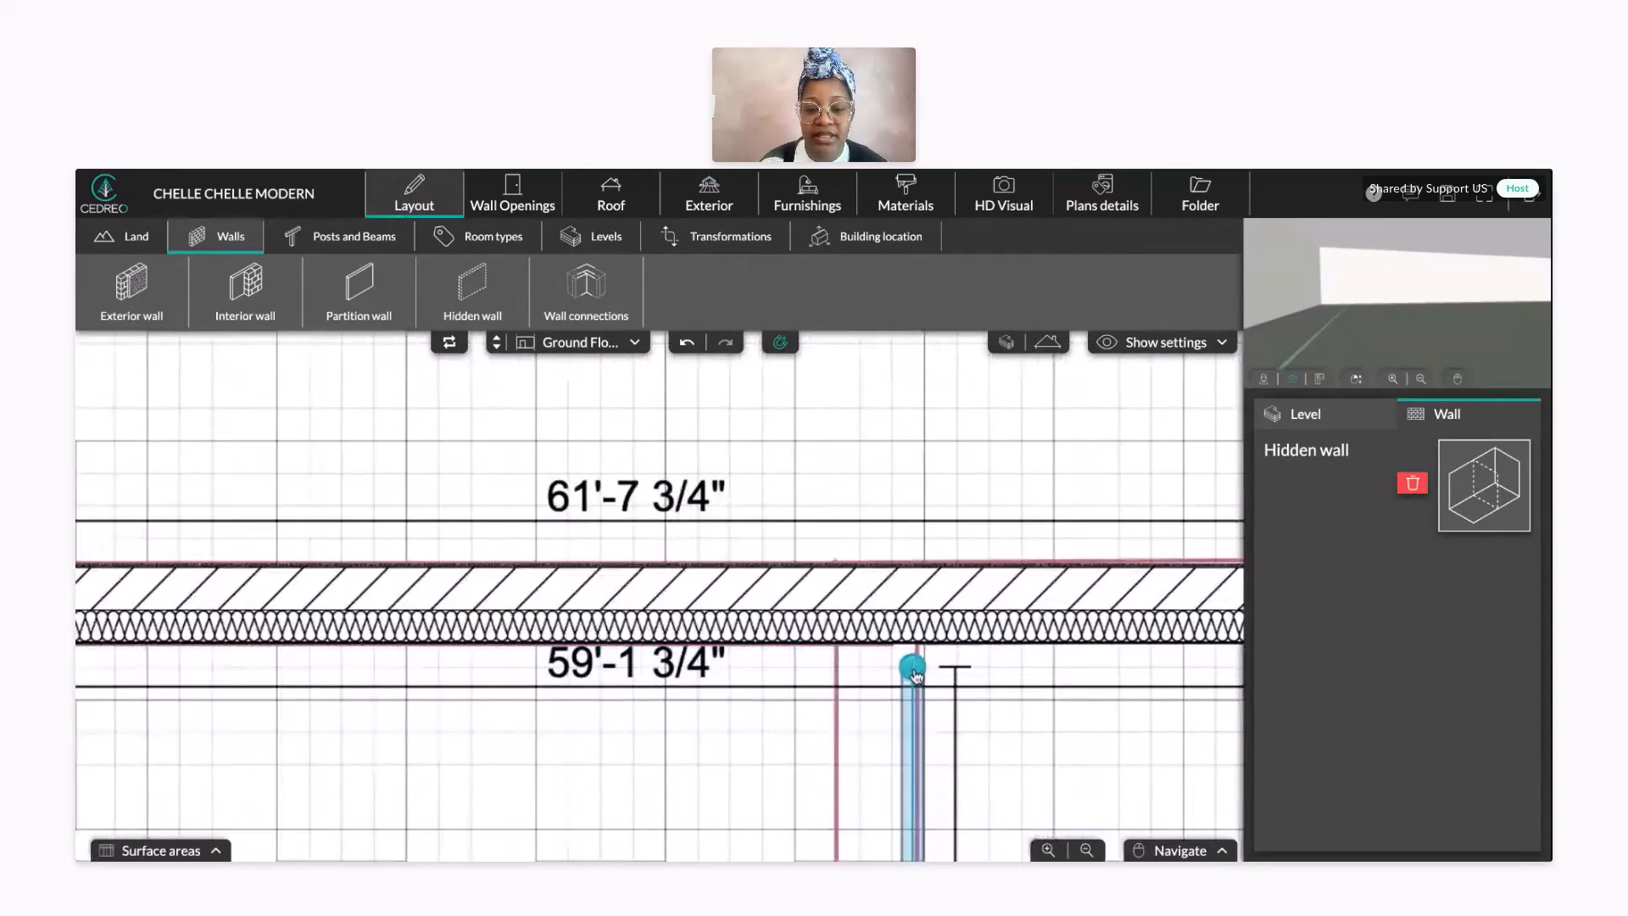
pyautogui.moveTo(916, 675); pyautogui.dragTo(911, 625)
pyautogui.scroll(-4, 803, 738)
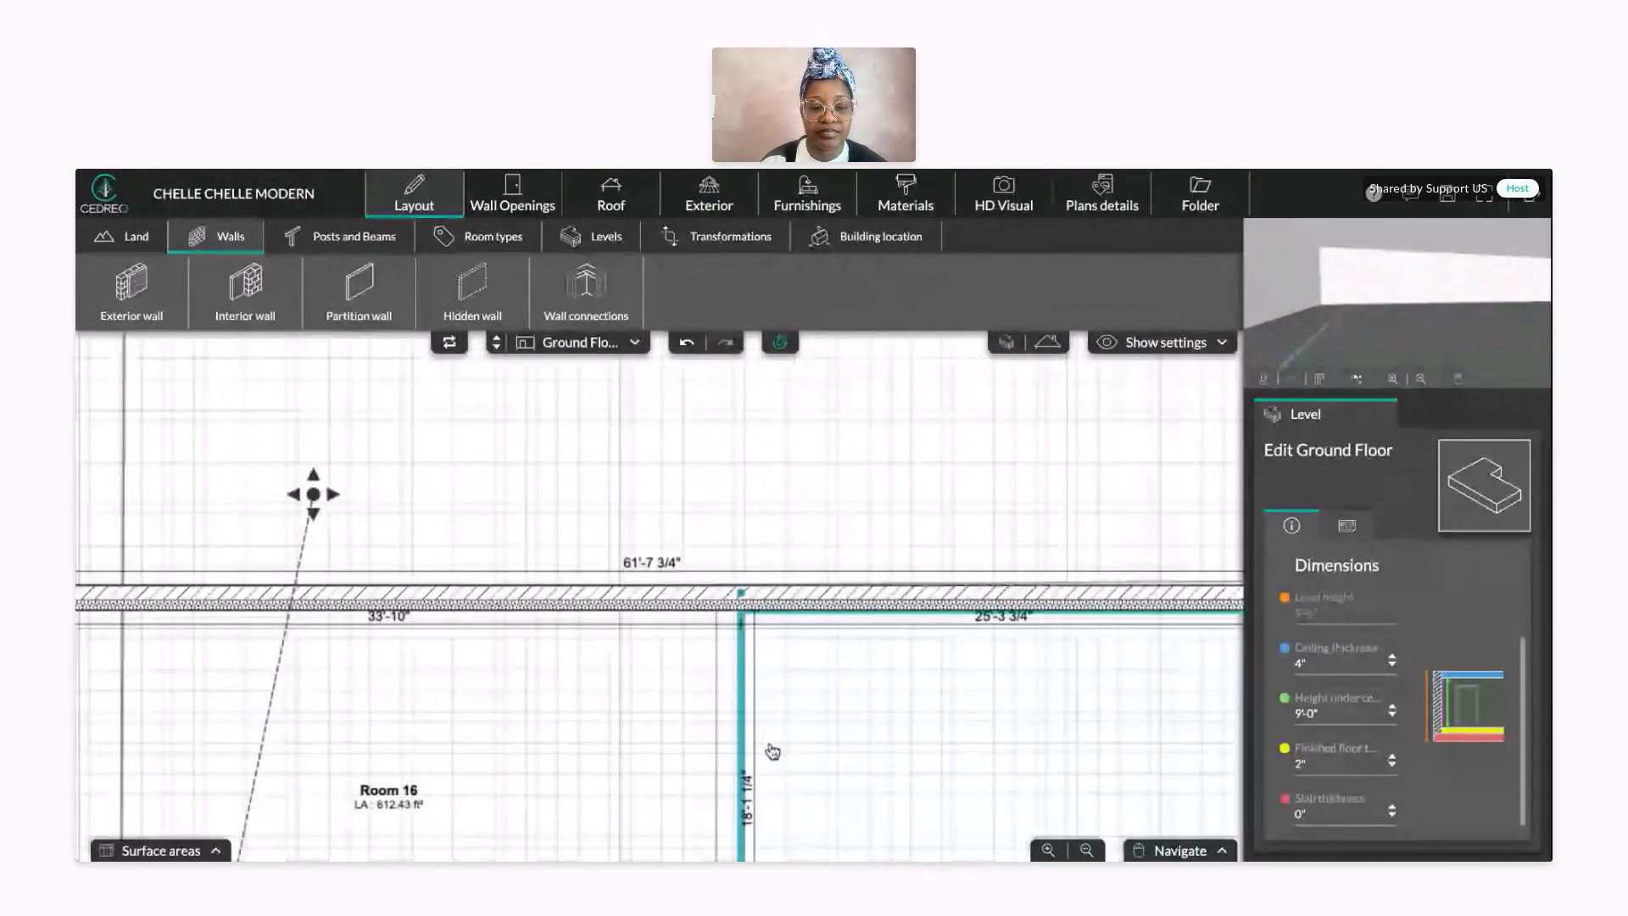
# - Raise Room 16's finished floor thickness to 1'-1 1/2" and view the raised floor in 3D
pyautogui.moveTo(614, 785); pyautogui.dragTo(952, 582)
pyautogui.scroll(-1, 766, 603)
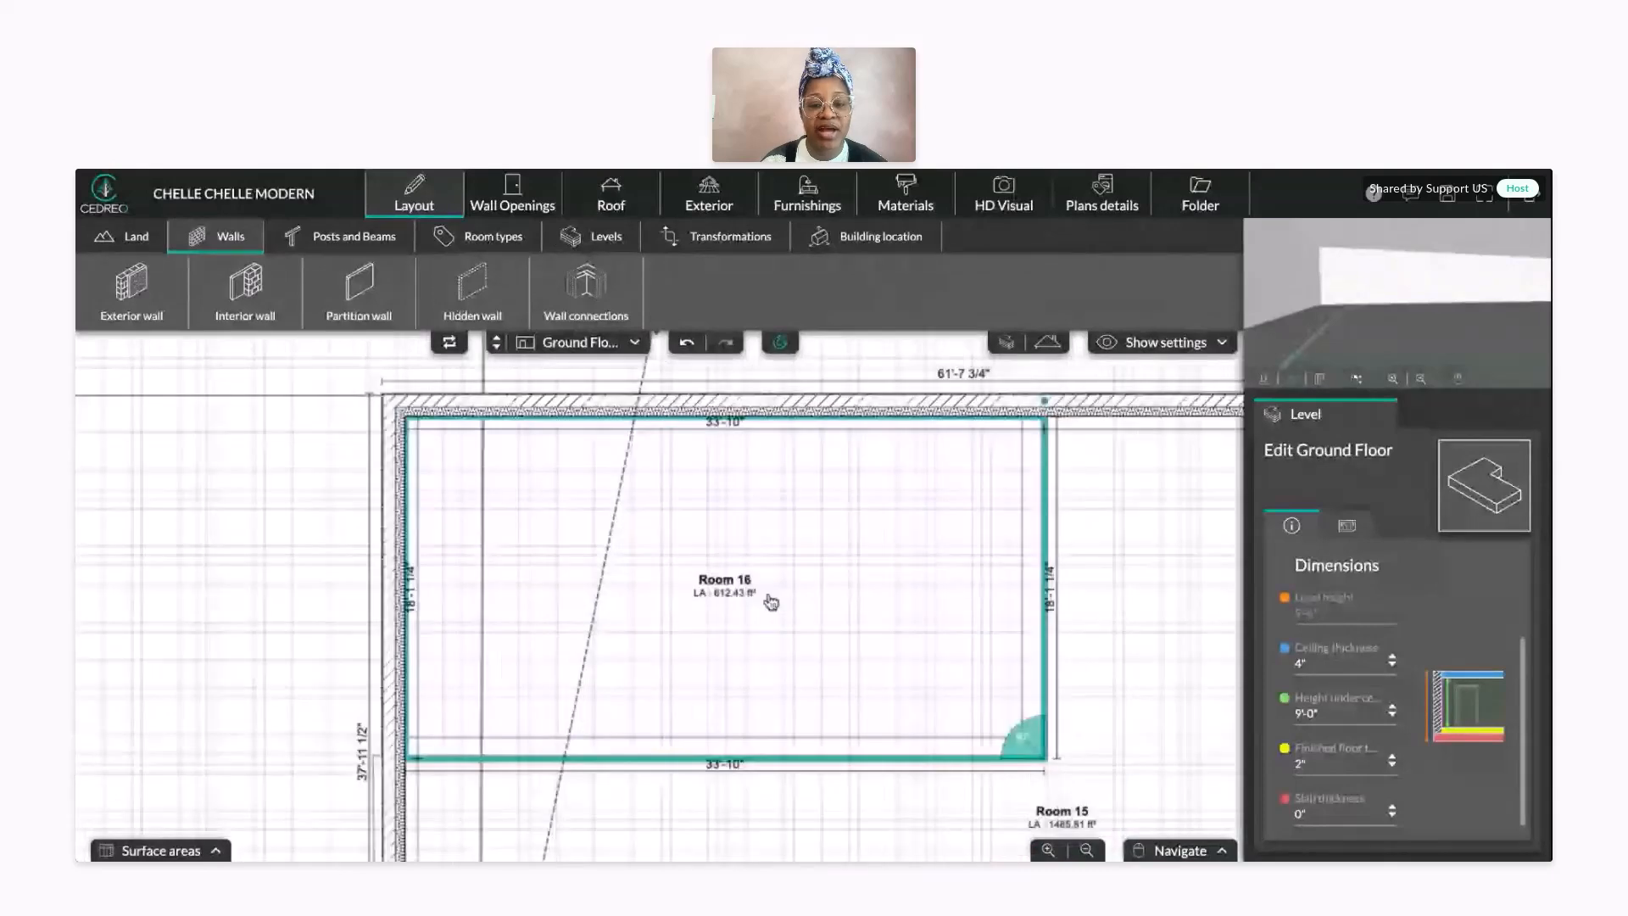
pyautogui.click(684, 669)
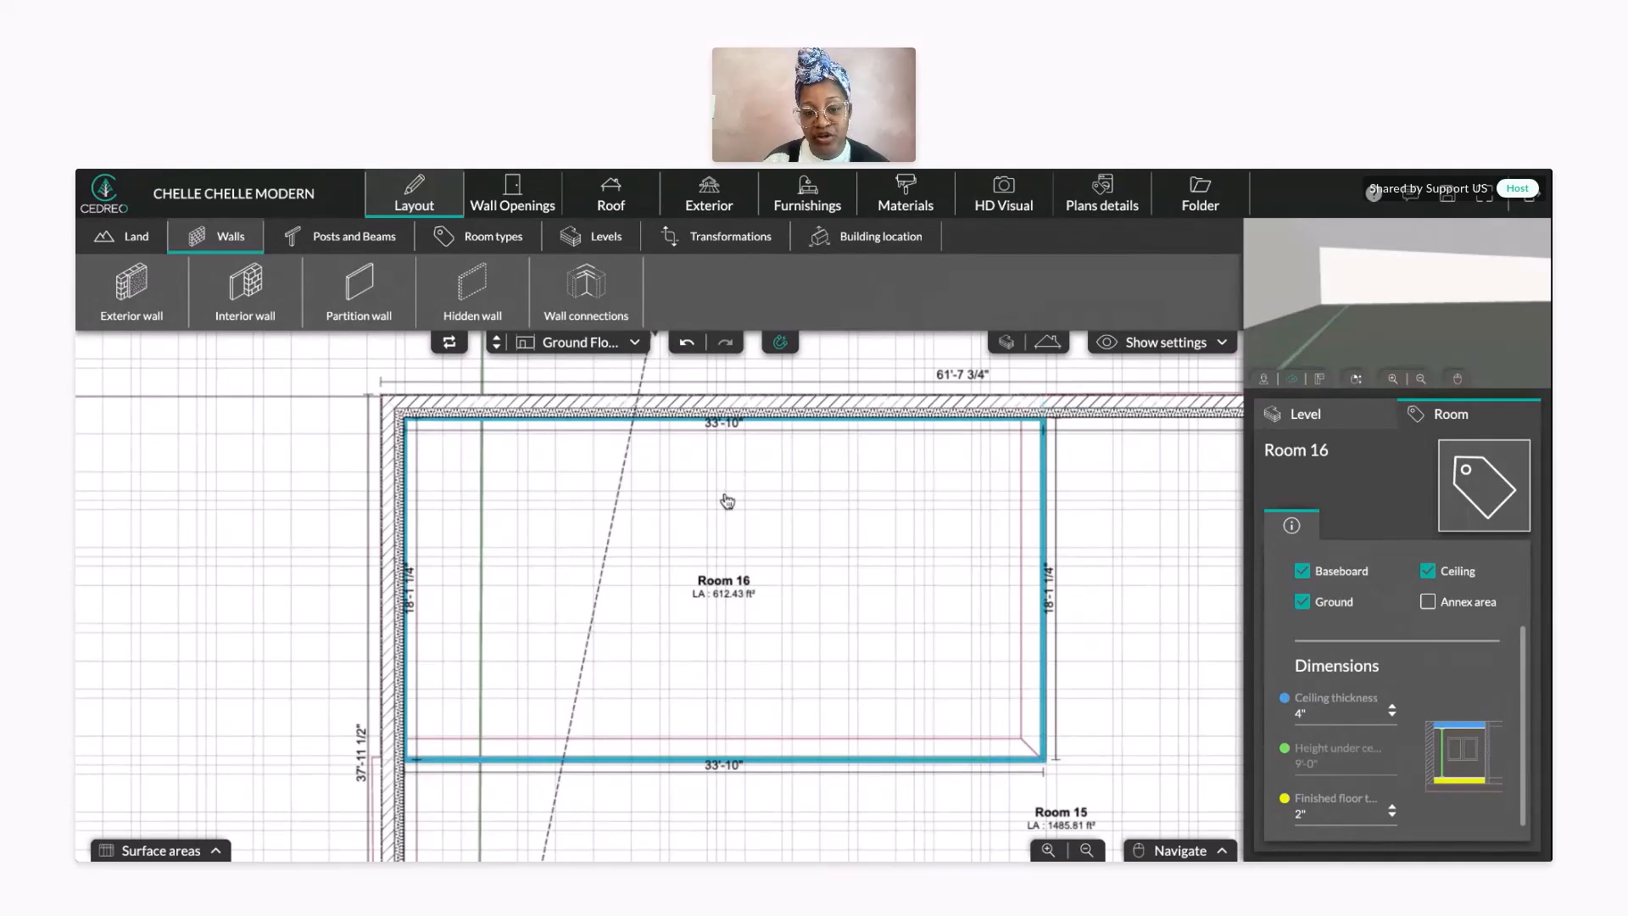
pyautogui.click(1392, 809)
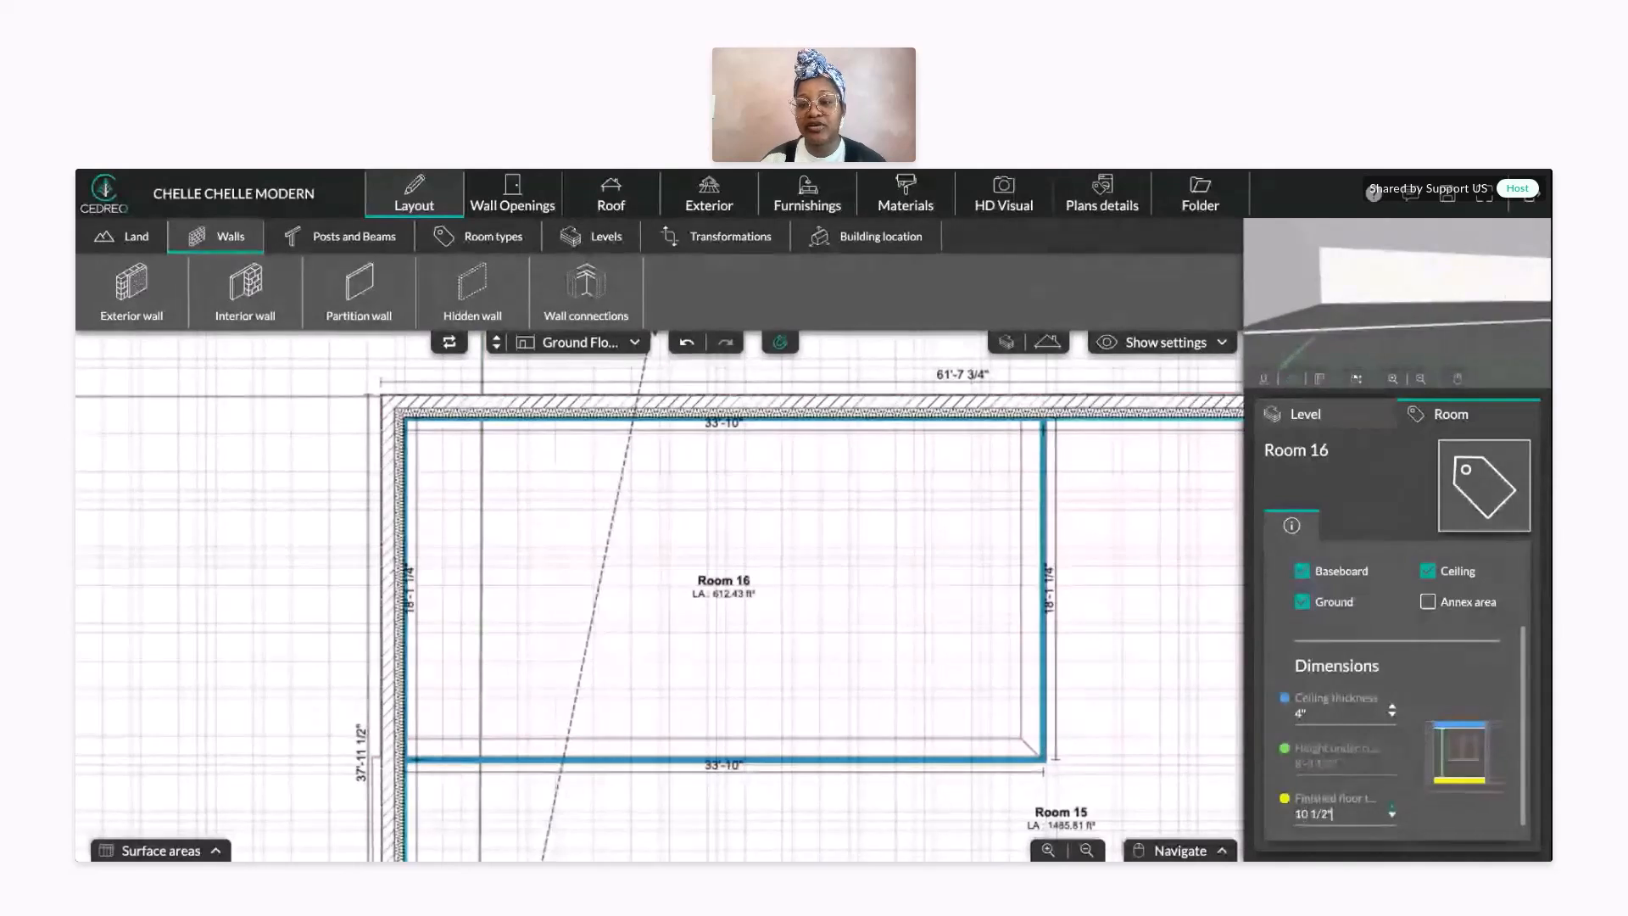
pyautogui.moveTo(1440, 310); pyautogui.dragTo(1411, 335)
pyautogui.moveTo(1375, 334); pyautogui.dragTo(1332, 330)
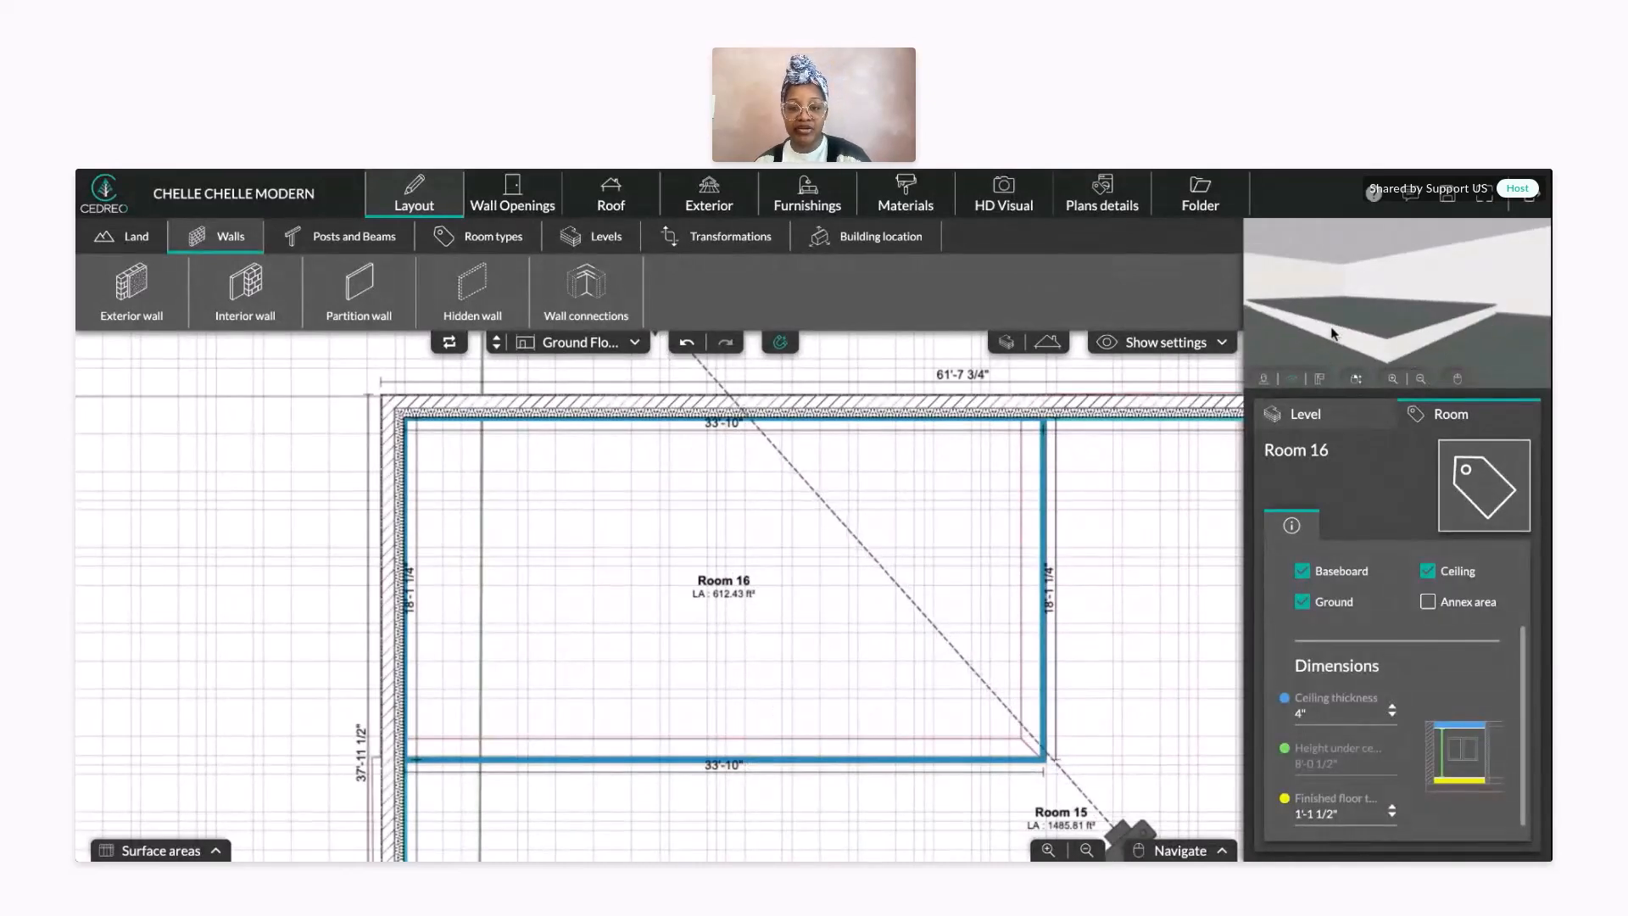
# - Undo the increases to Room 16's finished floor thickness and deselect the room
pyautogui.click(688, 343)
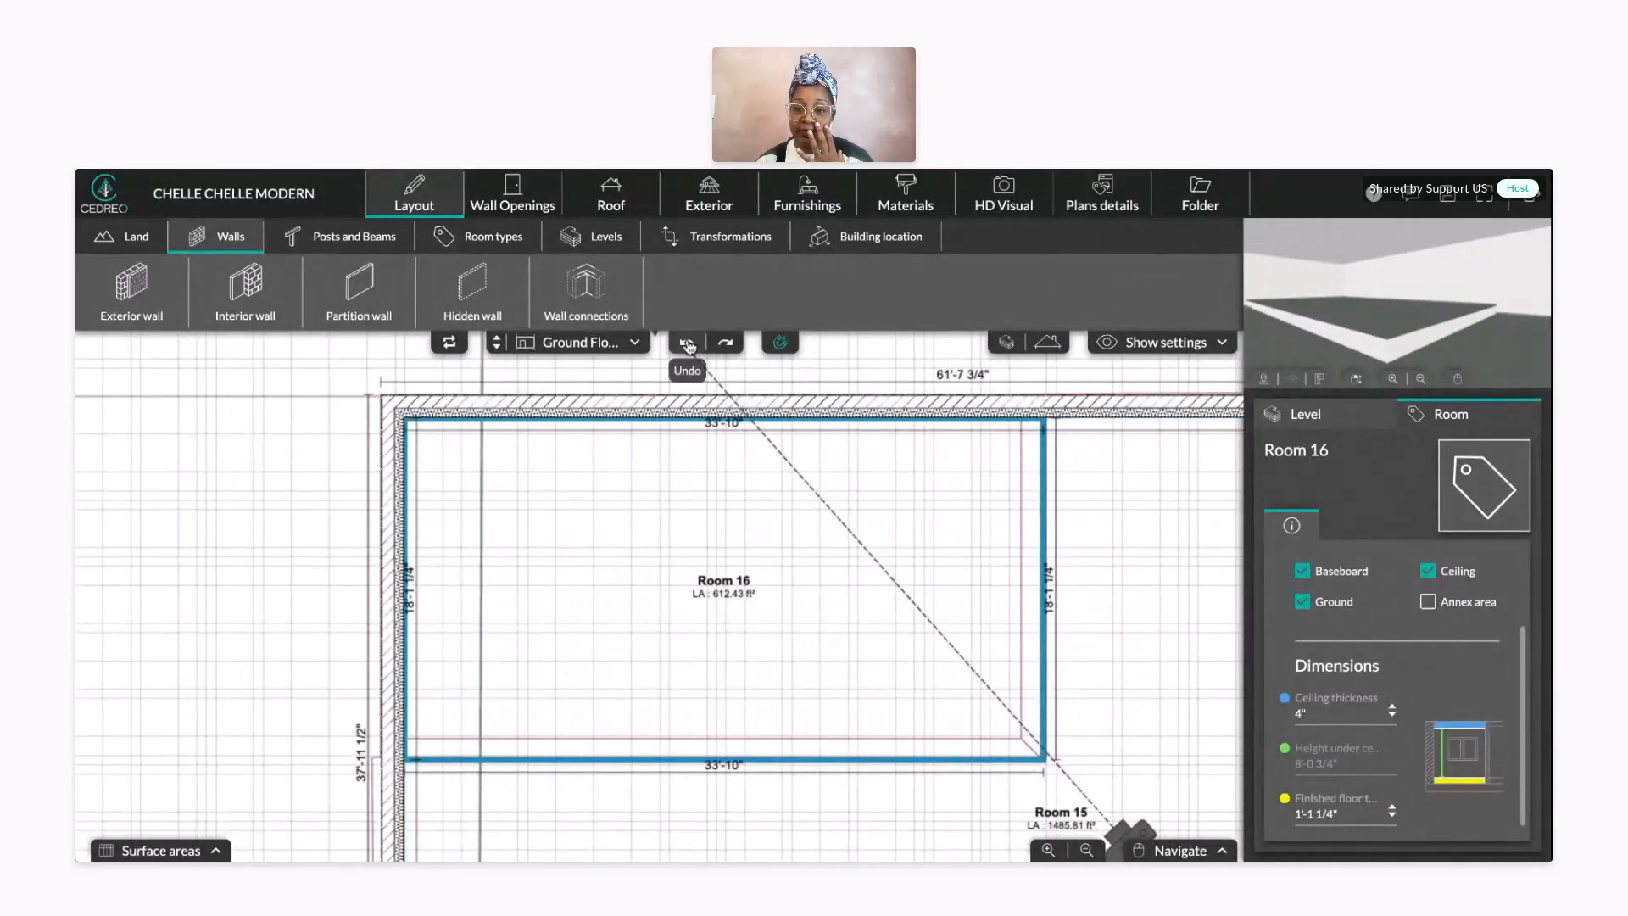
pyautogui.click(687, 343)
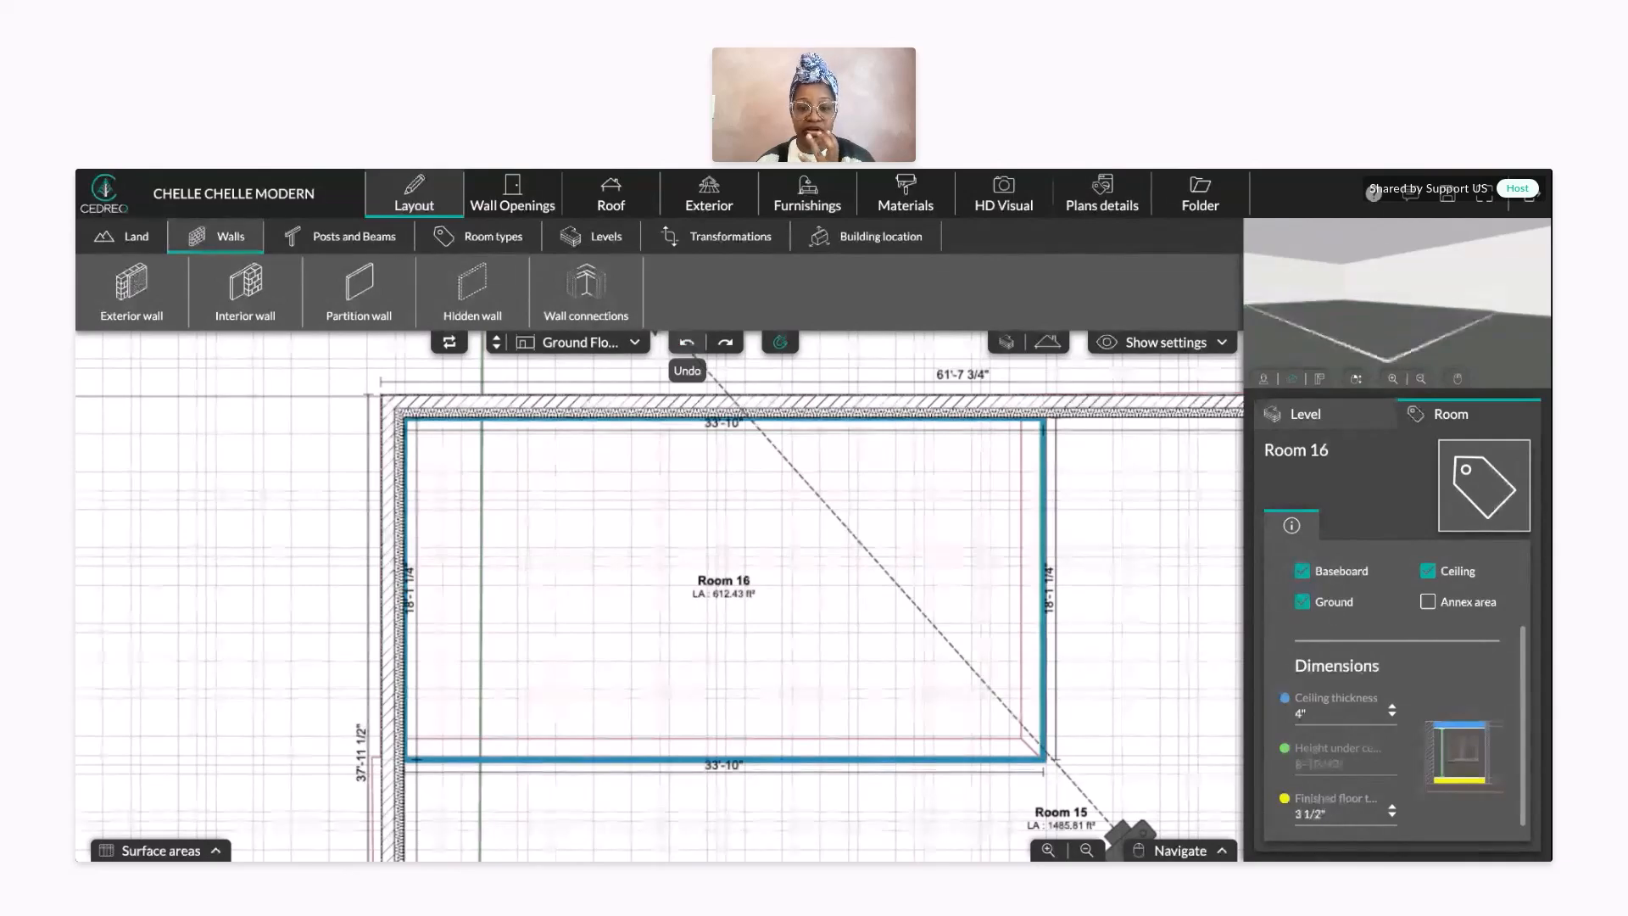
pyautogui.click(211, 657)
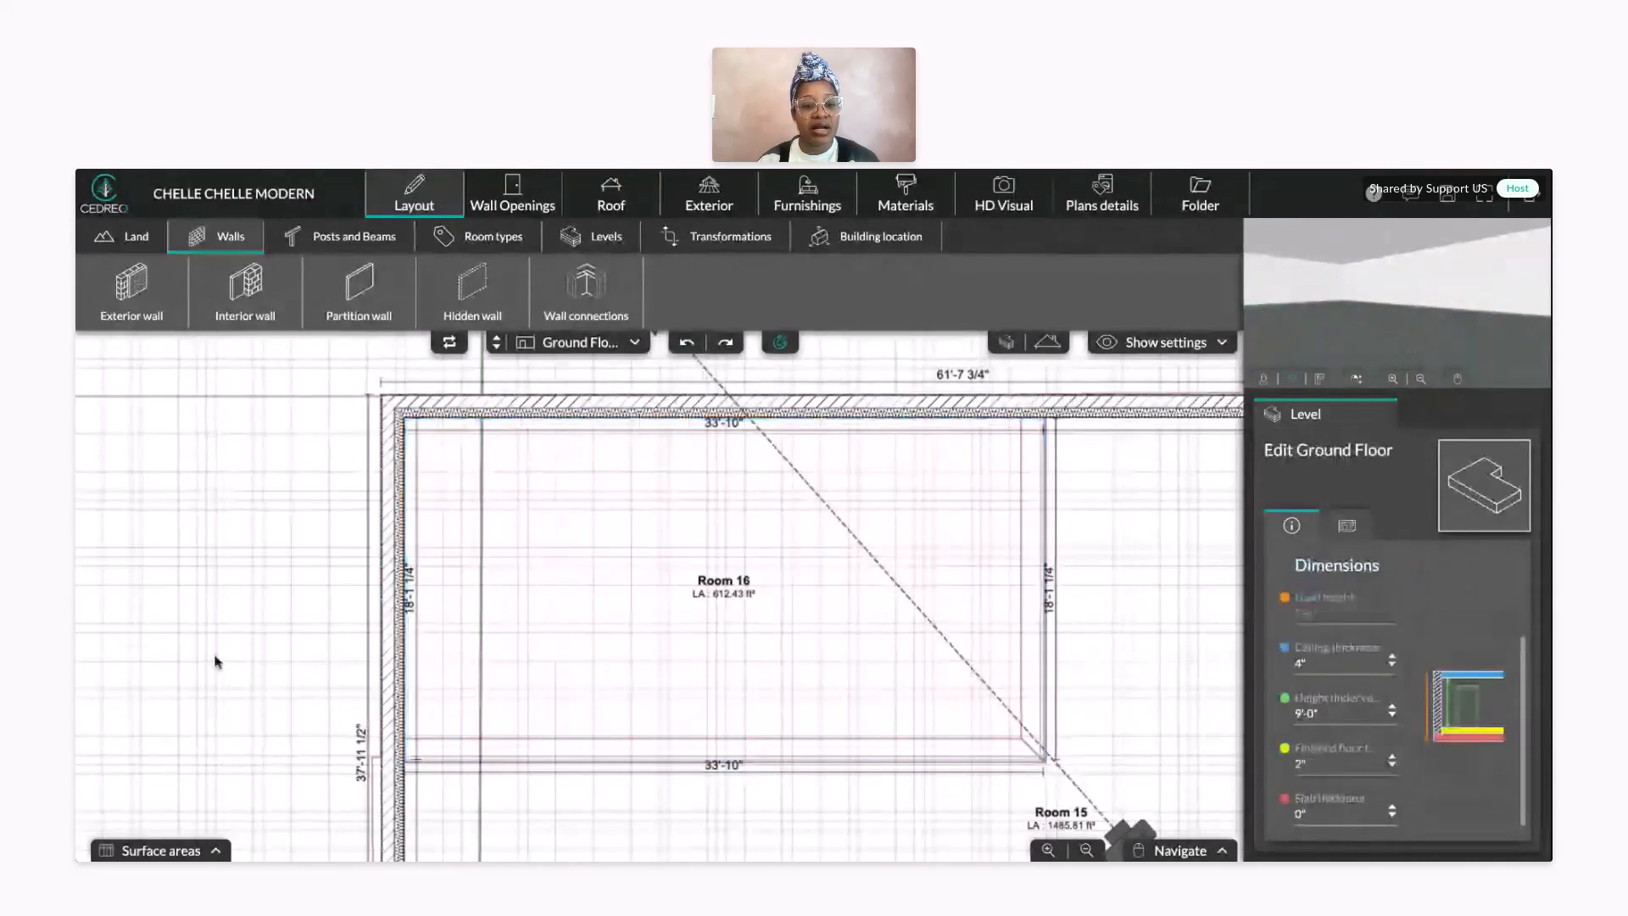
# - Set the ground floor's slab thickness to 8", undoing a mistaken 8'-0" entry
pyautogui.scroll(-5, 283, 679)
pyautogui.scroll(-1, 625, 698)
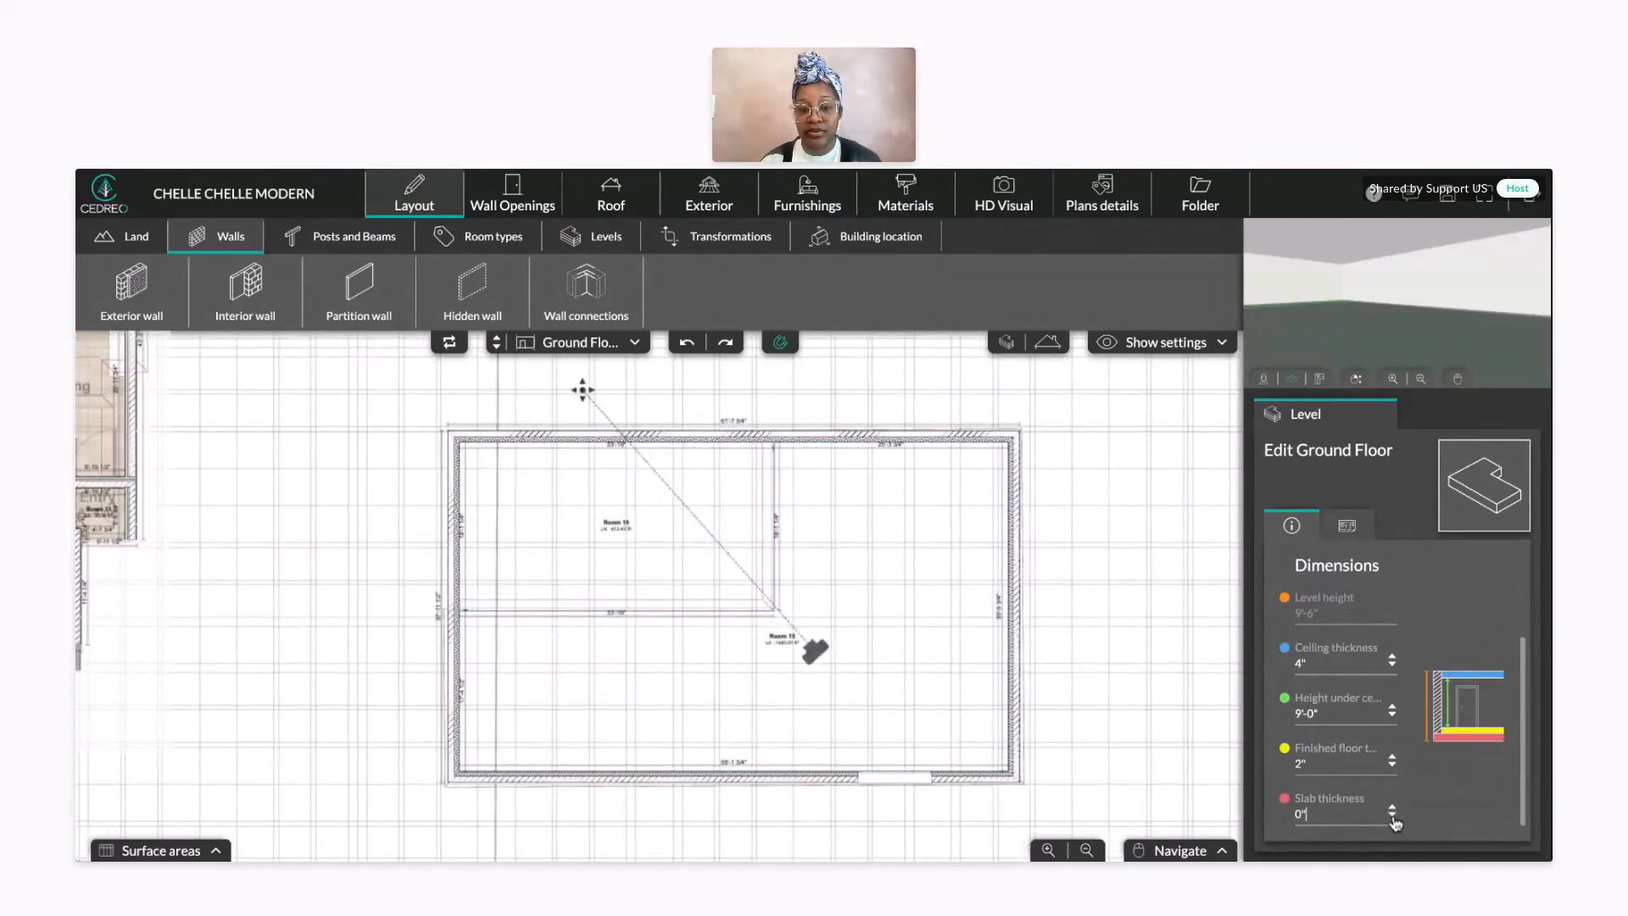
pyautogui.click(1393, 809)
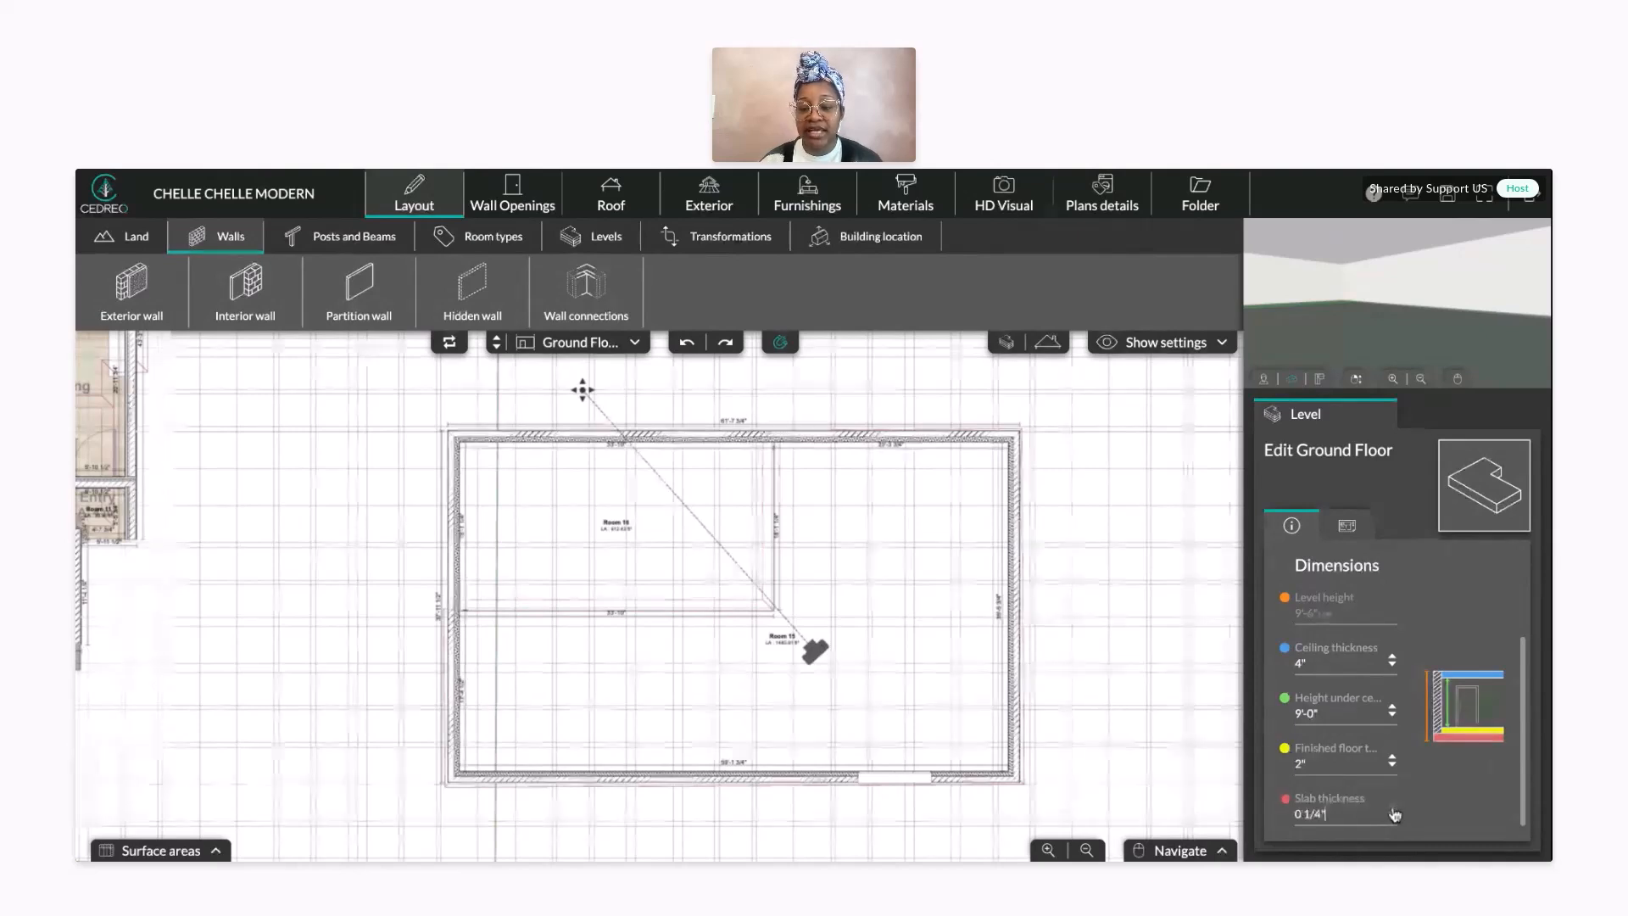
pyautogui.moveTo(1360, 811); pyautogui.dragTo(1246, 819)
pyautogui.write("8'-0")
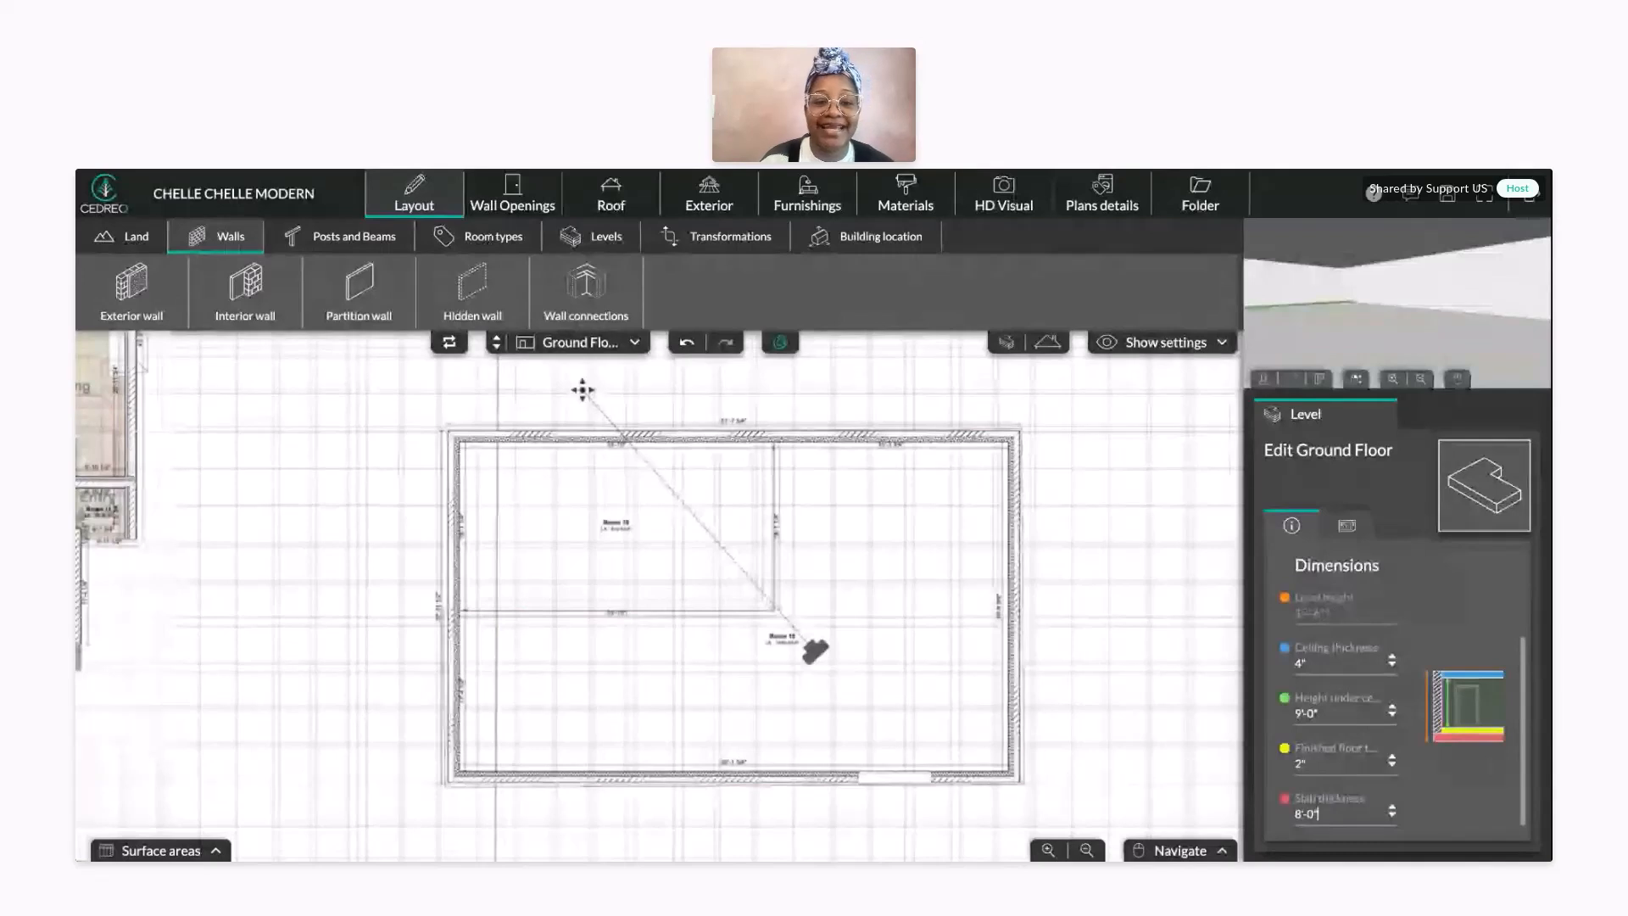
pyautogui.hotkey('ctrl', 'z')
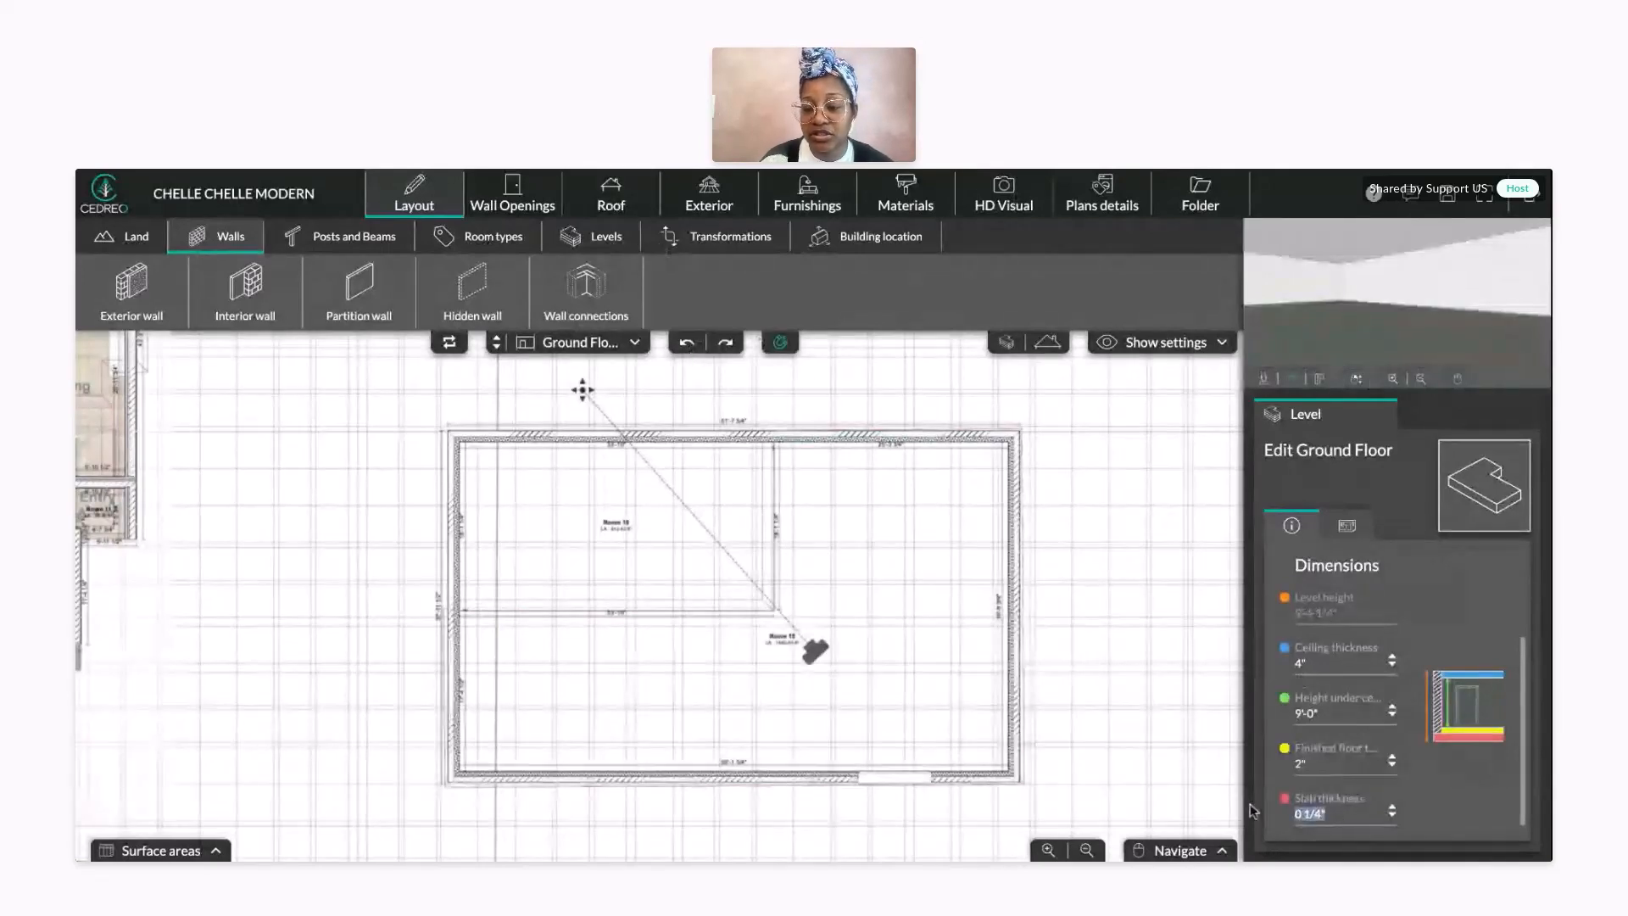
pyautogui.write('8"')
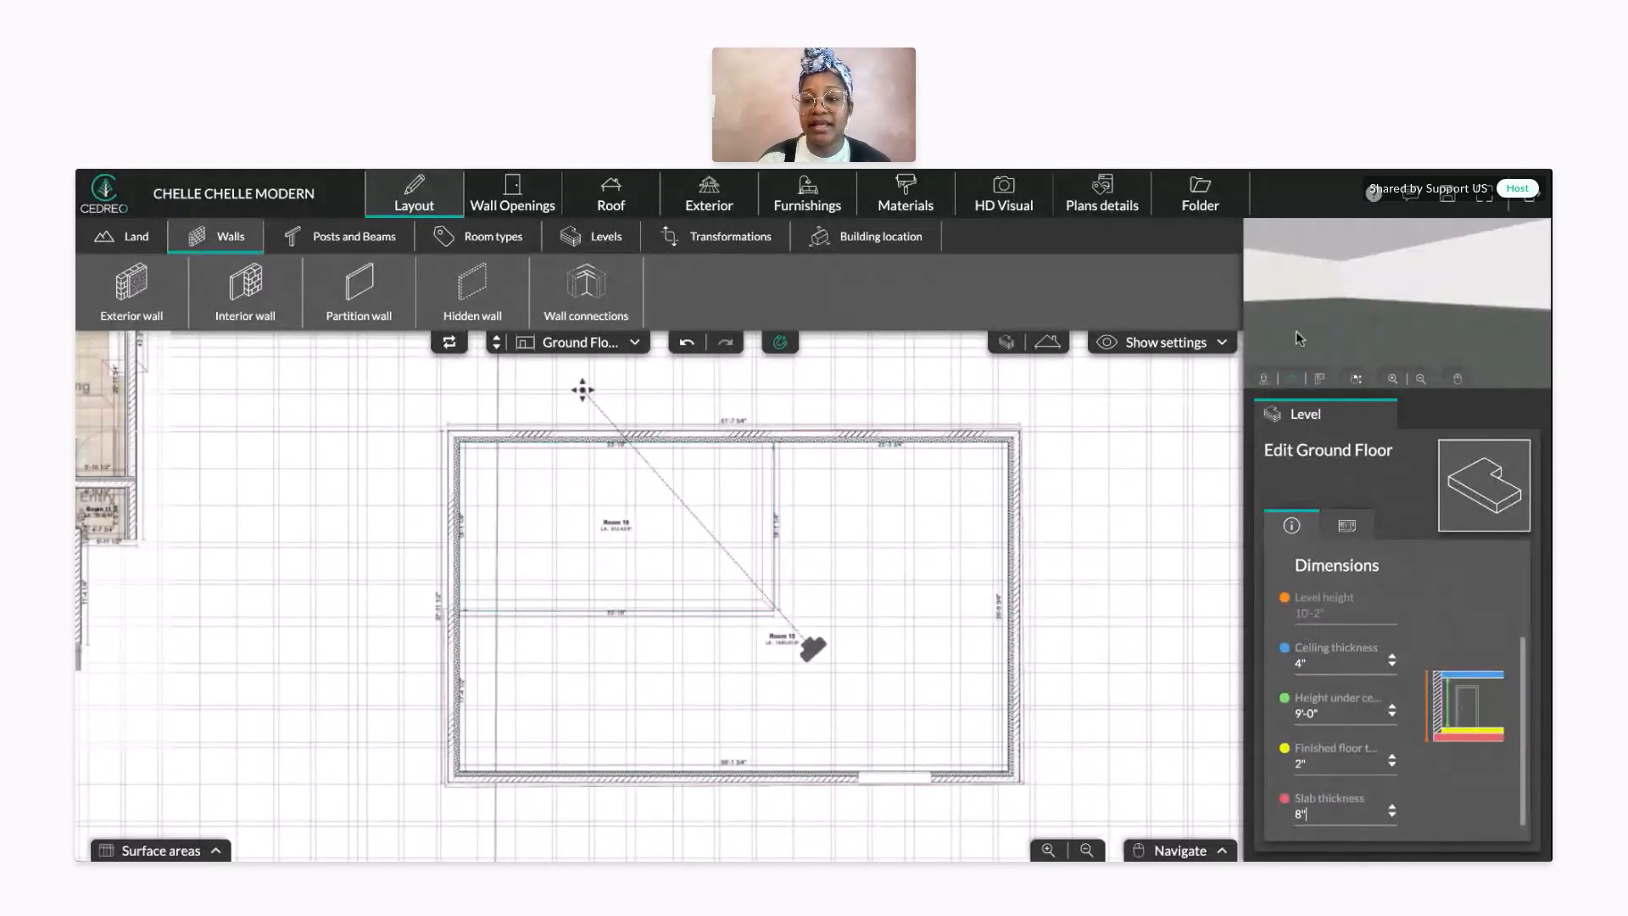
# - Examine the test room's floor and ceiling in 3D, moving the camera target inside Room 16
pyautogui.scroll(2, 1296, 333)
pyautogui.moveTo(1322, 329); pyautogui.dragTo(1451, 379, button='right')
pyautogui.moveTo(1402, 284)
pyautogui.mouseDown(button='right')
pyautogui.moveTo(1421, 342)
pyautogui.moveTo(1353, 233)
pyautogui.mouseUp(button='right')
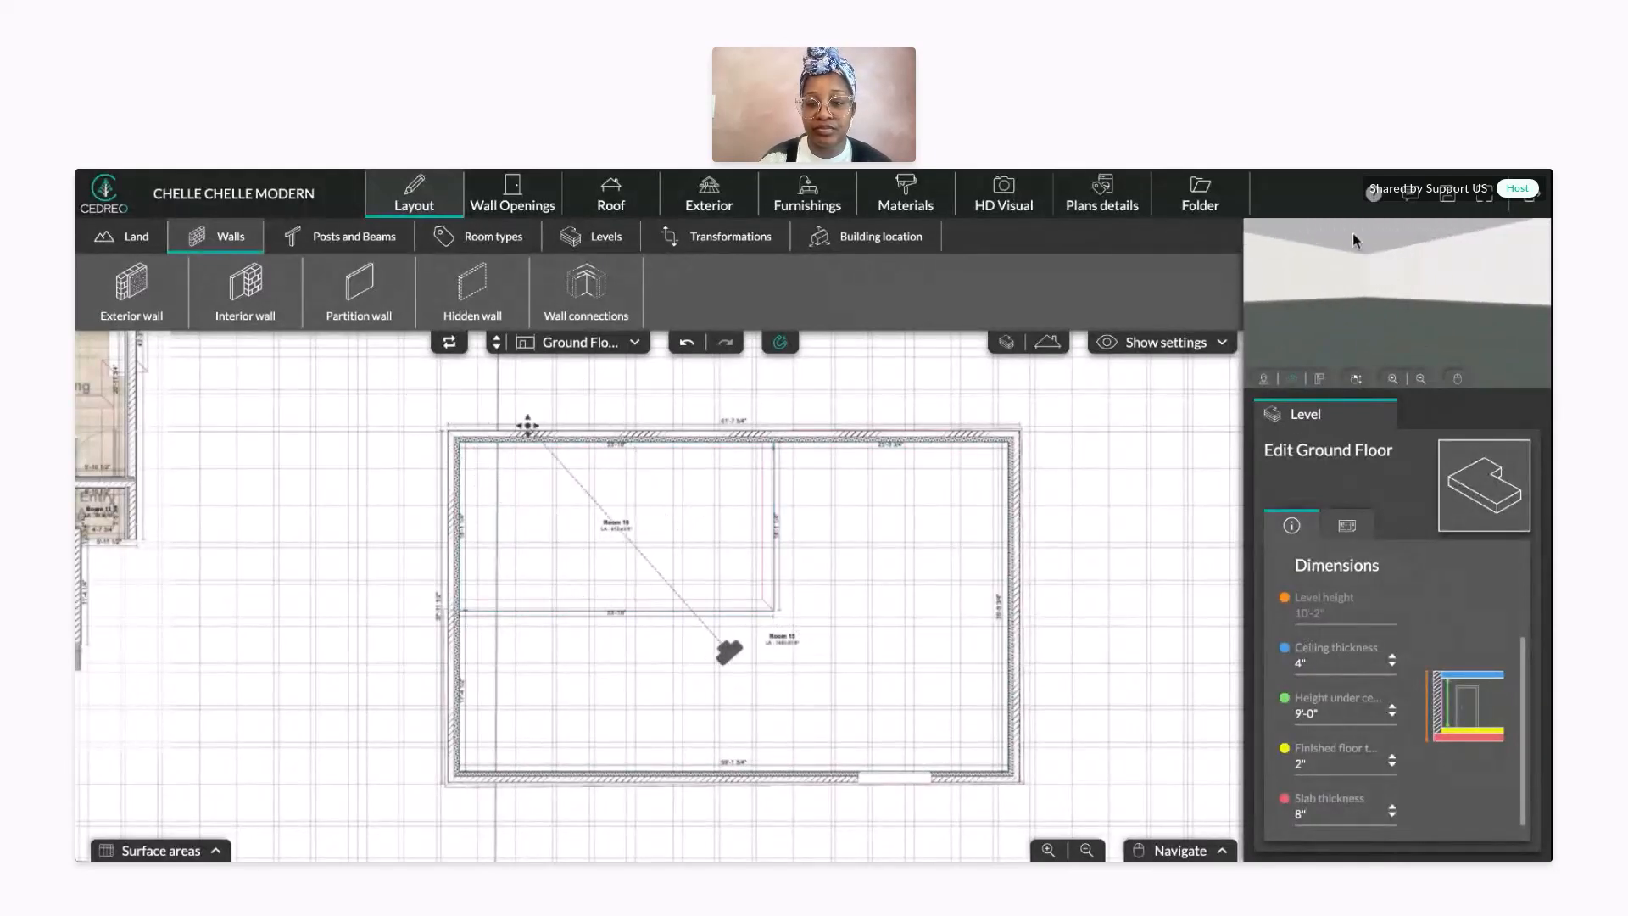
pyautogui.click(583, 474)
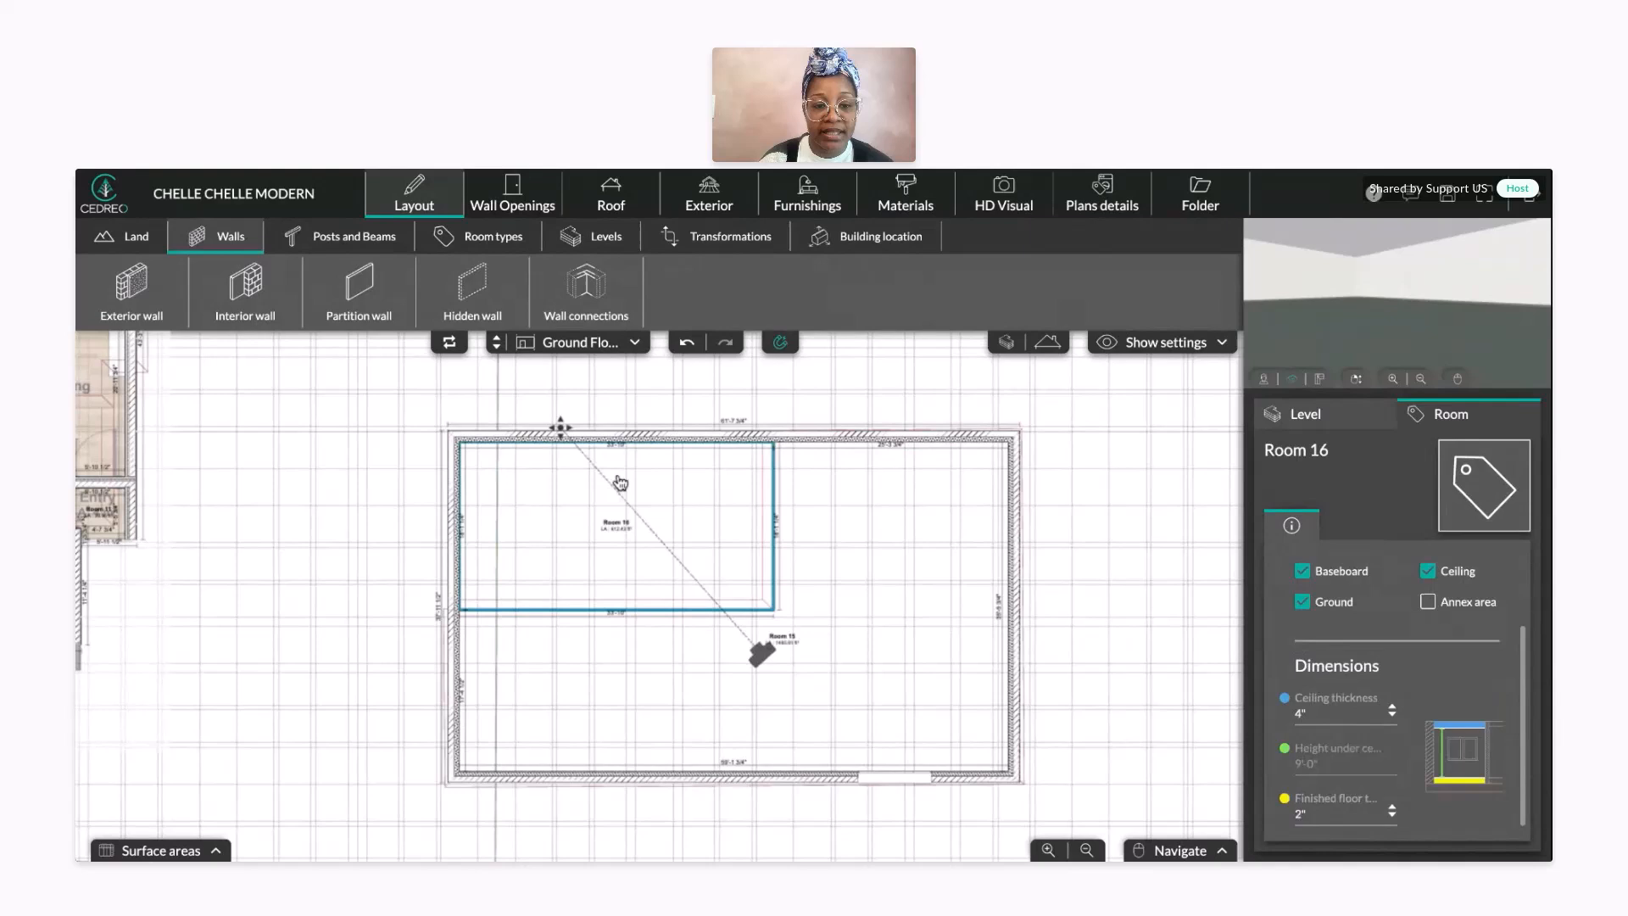
pyautogui.click(566, 438)
pyautogui.click(558, 469)
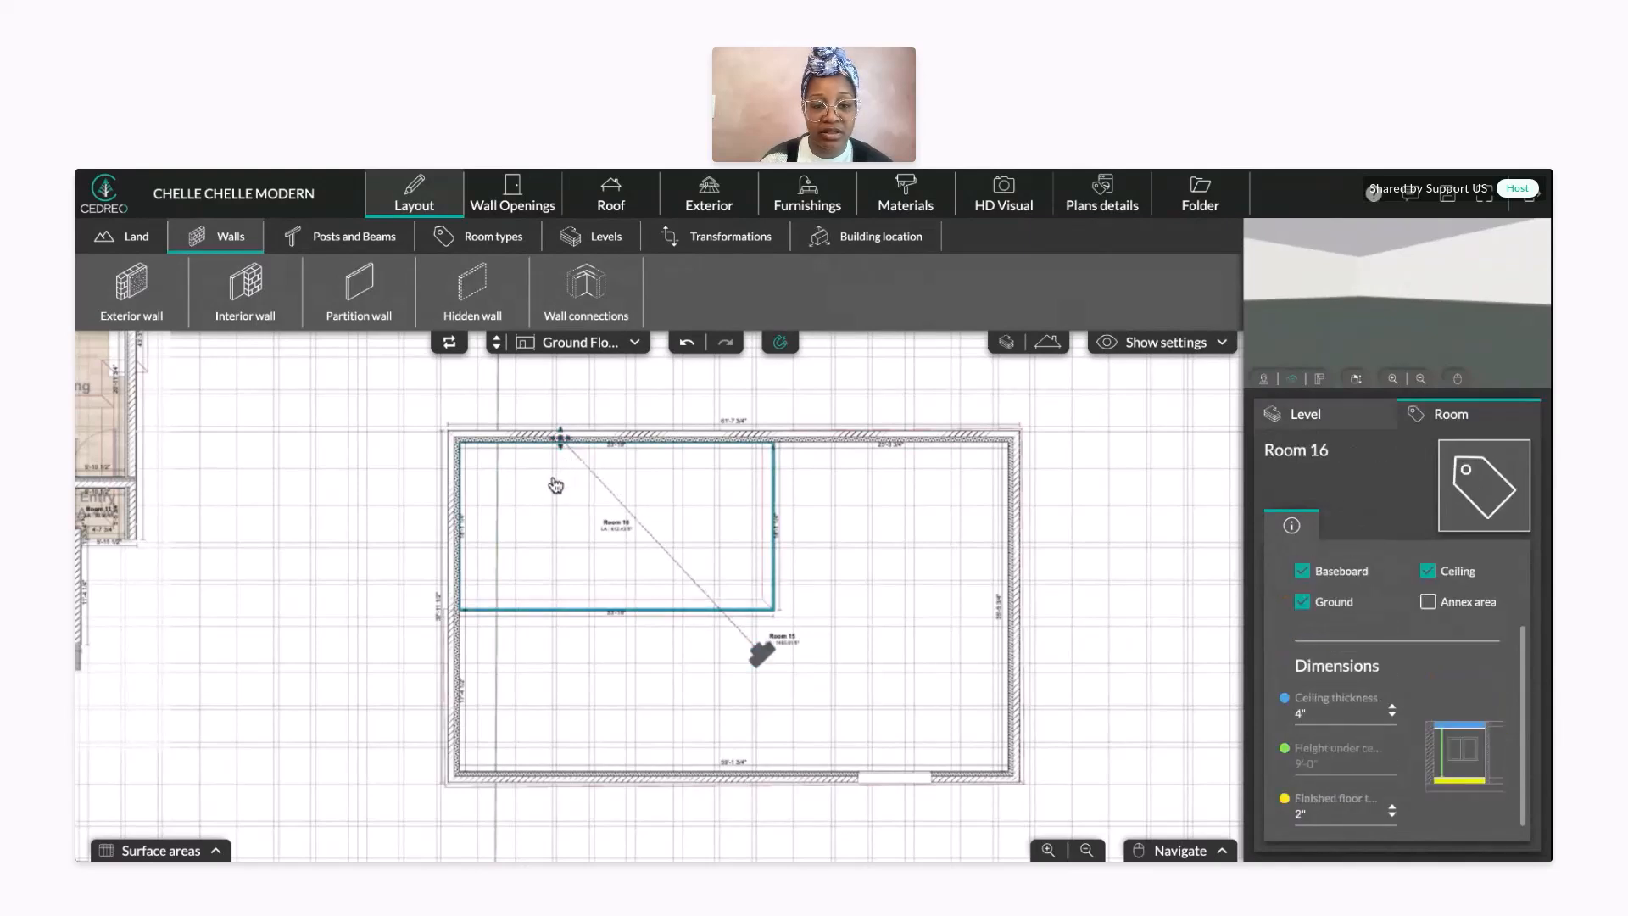
pyautogui.click(560, 455)
pyautogui.moveTo(561, 454); pyautogui.dragTo(562, 460)
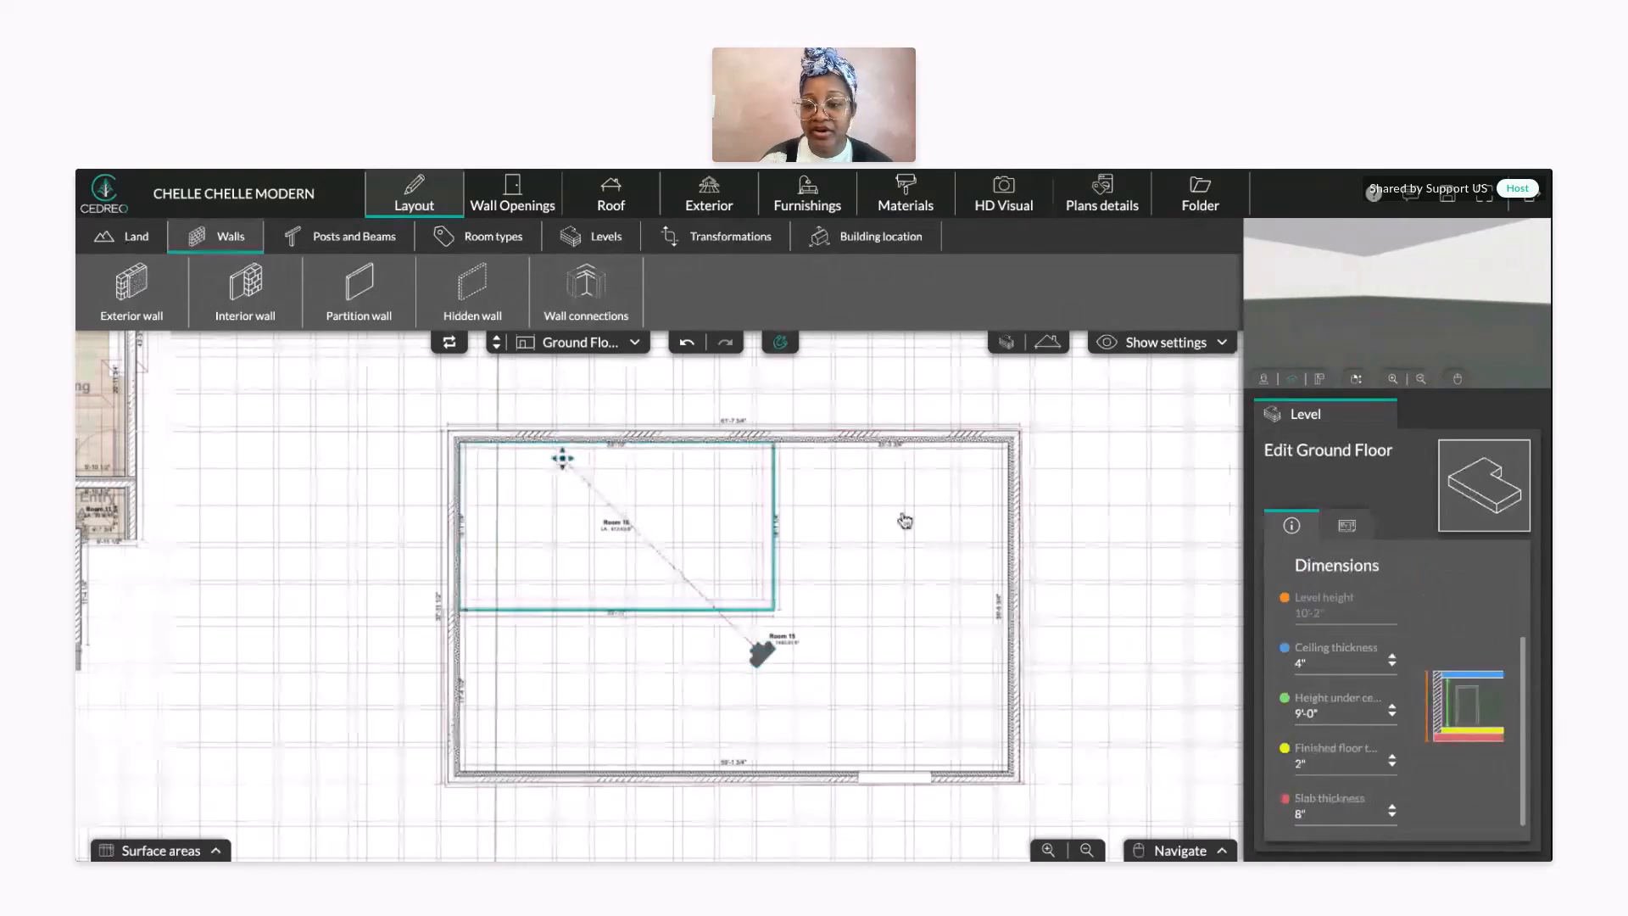
# - Set the ground floor's finished floor thickness to 0" and its slab thickness to 3 1/2", and view the floor in 3D
pyautogui.click(1393, 770)
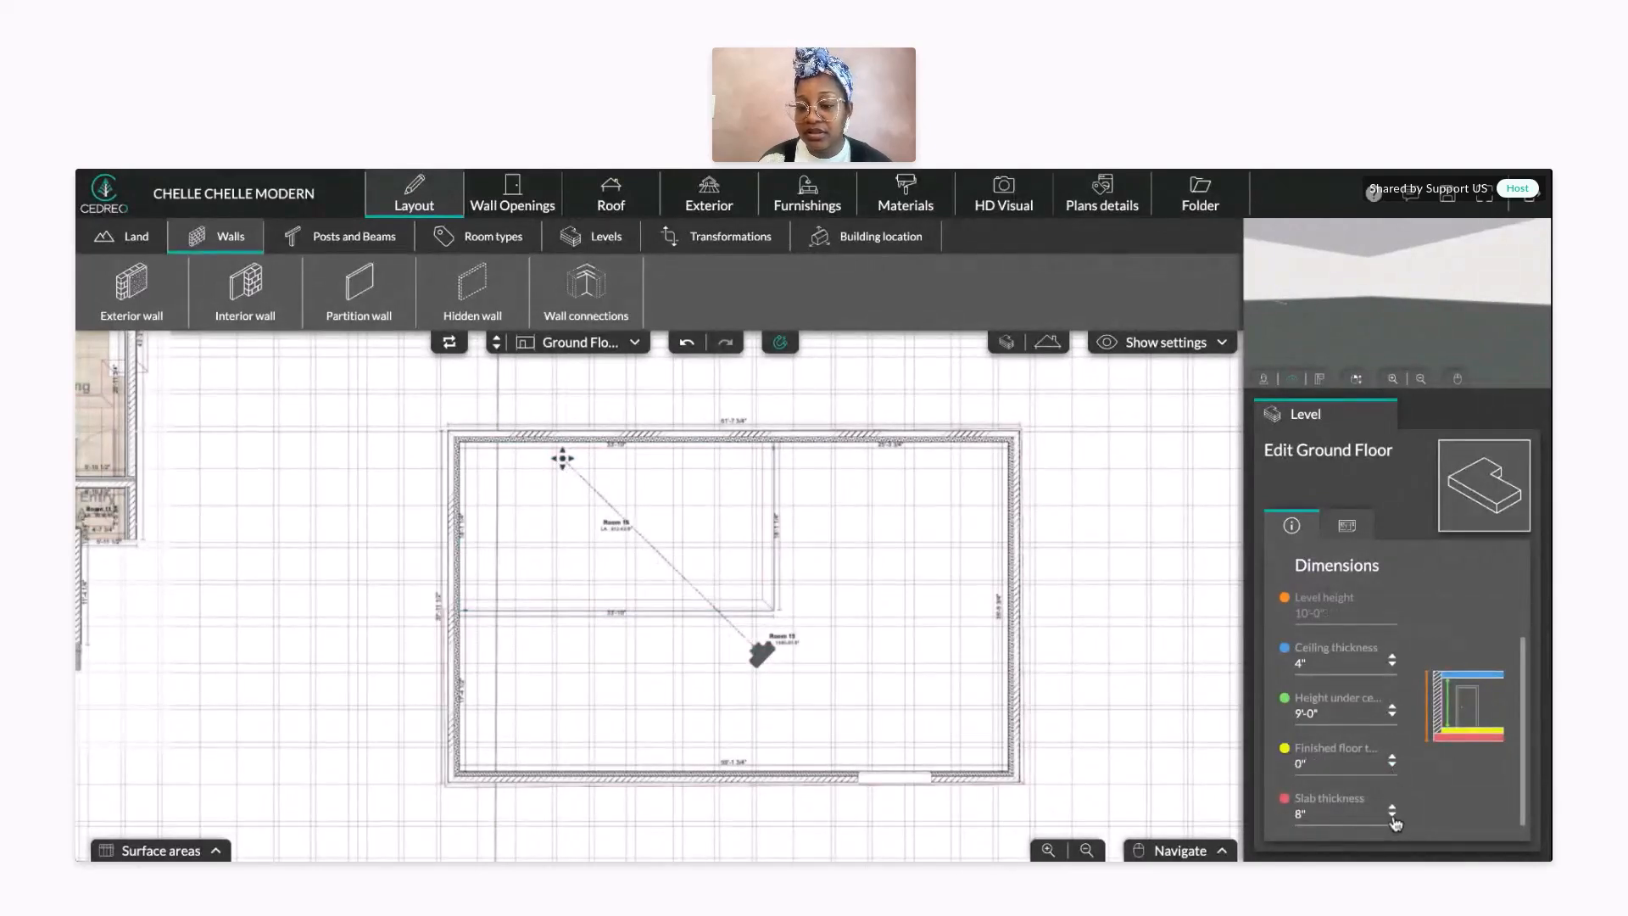
pyautogui.click(1392, 815)
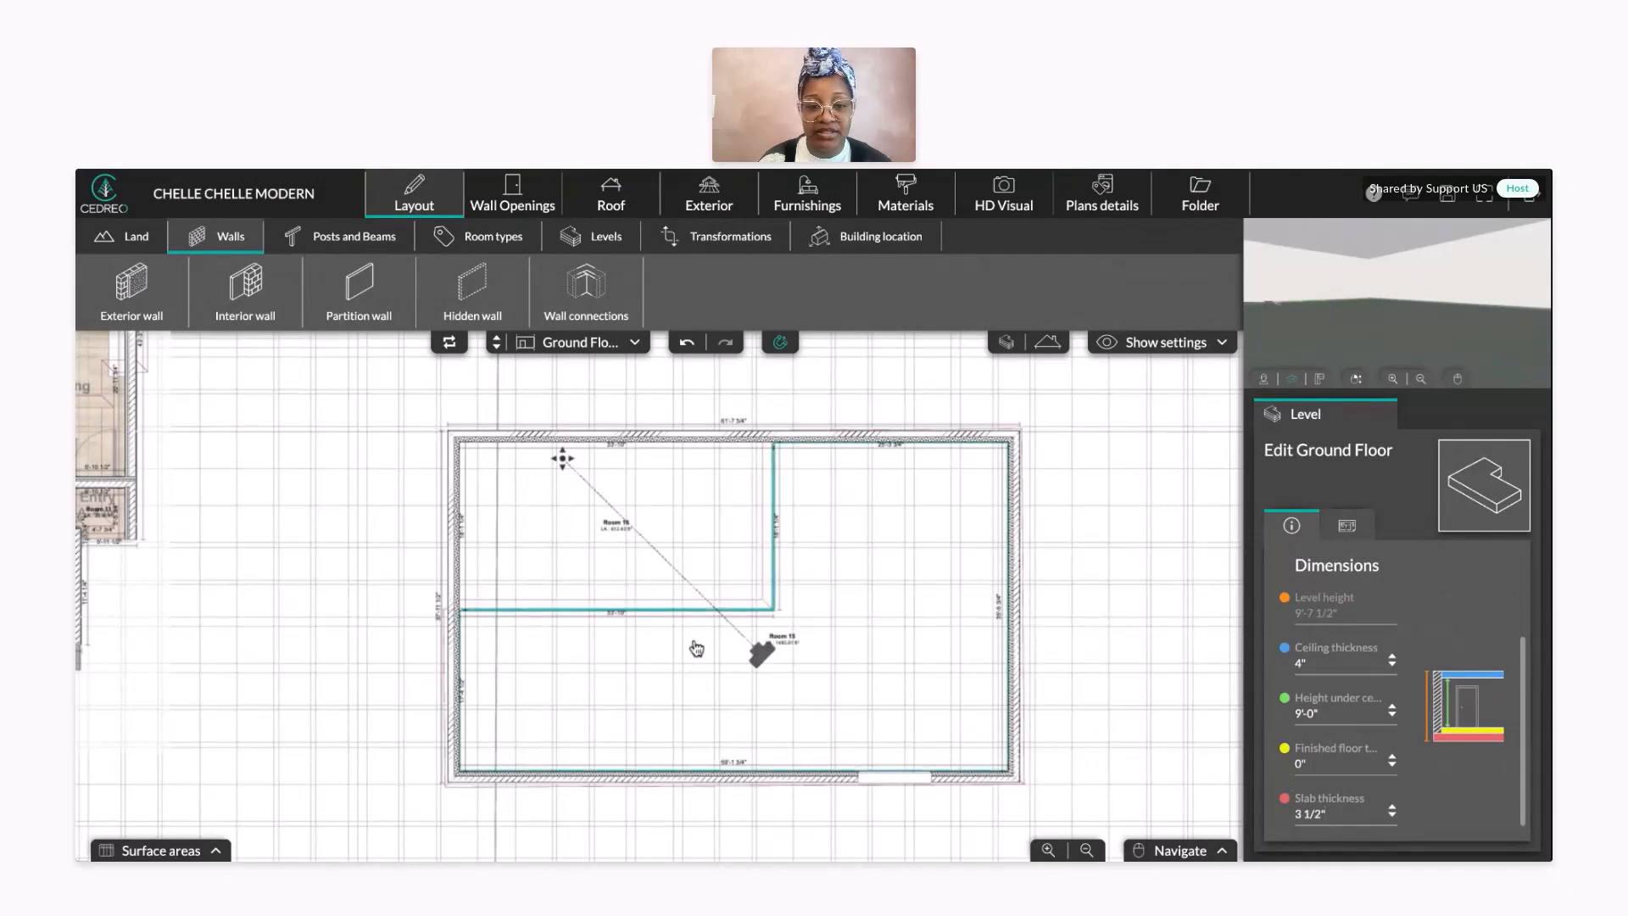
pyautogui.scroll(1, 696, 647)
pyautogui.moveTo(1337, 329)
pyautogui.mouseDown()
pyautogui.moveTo(1349, 338)
pyautogui.moveTo(1301, 343)
pyautogui.moveTo(1390, 262)
pyautogui.moveTo(1330, 334)
pyautogui.moveTo(1377, 317)
pyautogui.moveTo(1304, 323)
pyautogui.mouseUp()
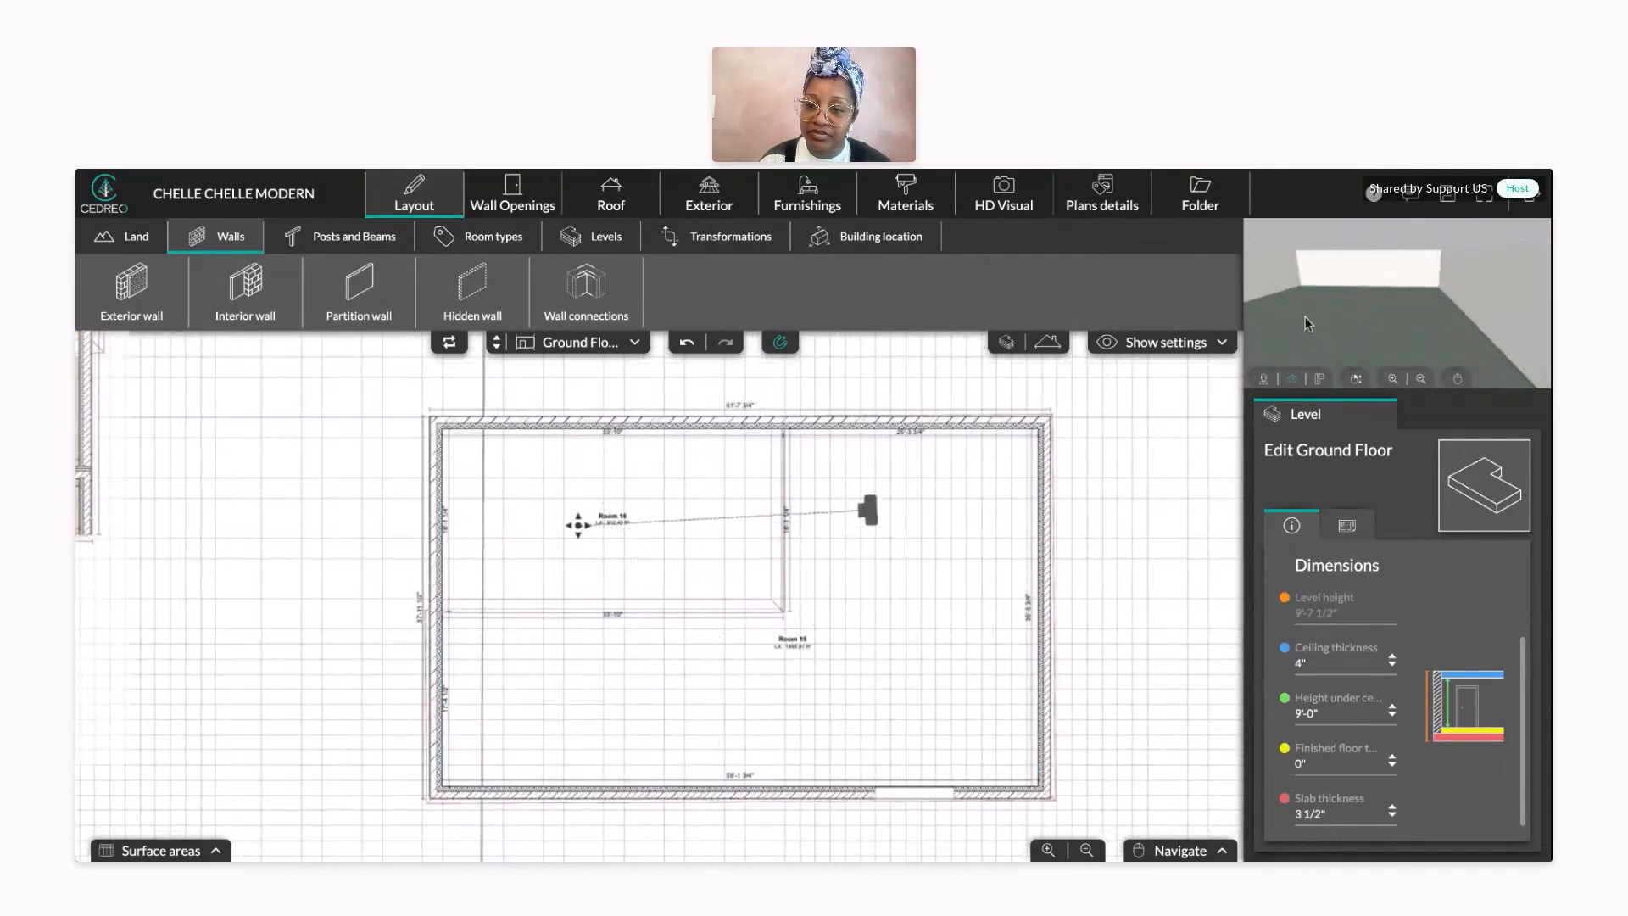
pyautogui.moveTo(1305, 323); pyautogui.dragTo(1410, 272, button='right')
pyautogui.scroll(2, 1397, 328)
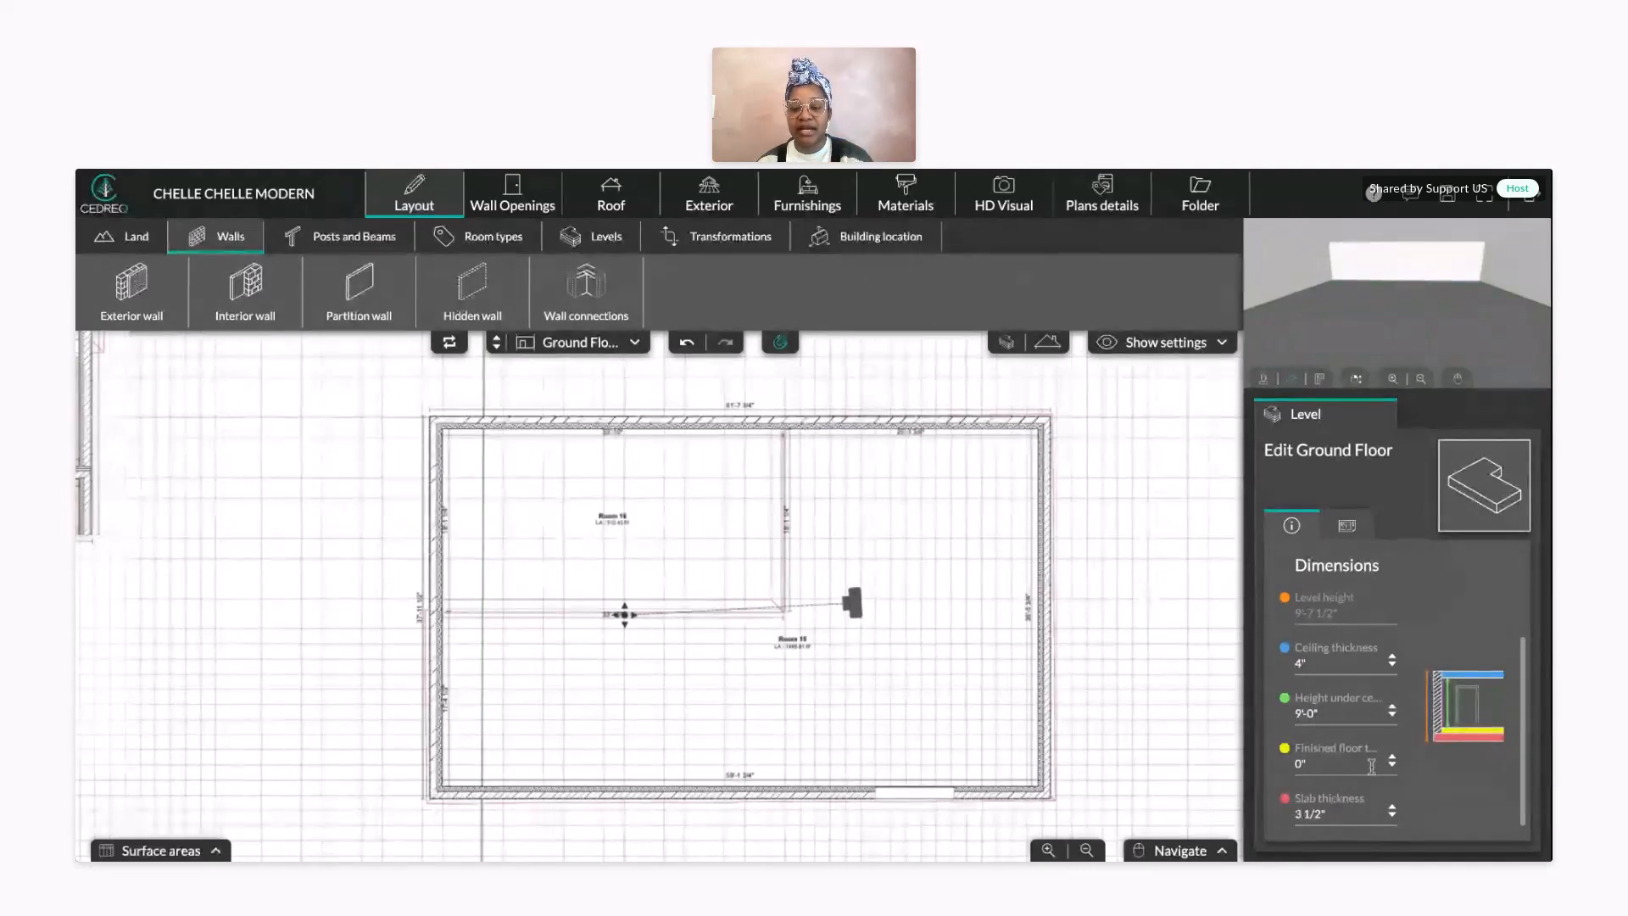
# - Set the ground floor's slab thickness to 10", correcting a mistaken entry in feet
pyautogui.moveTo(1334, 812); pyautogui.dragTo(1254, 809)
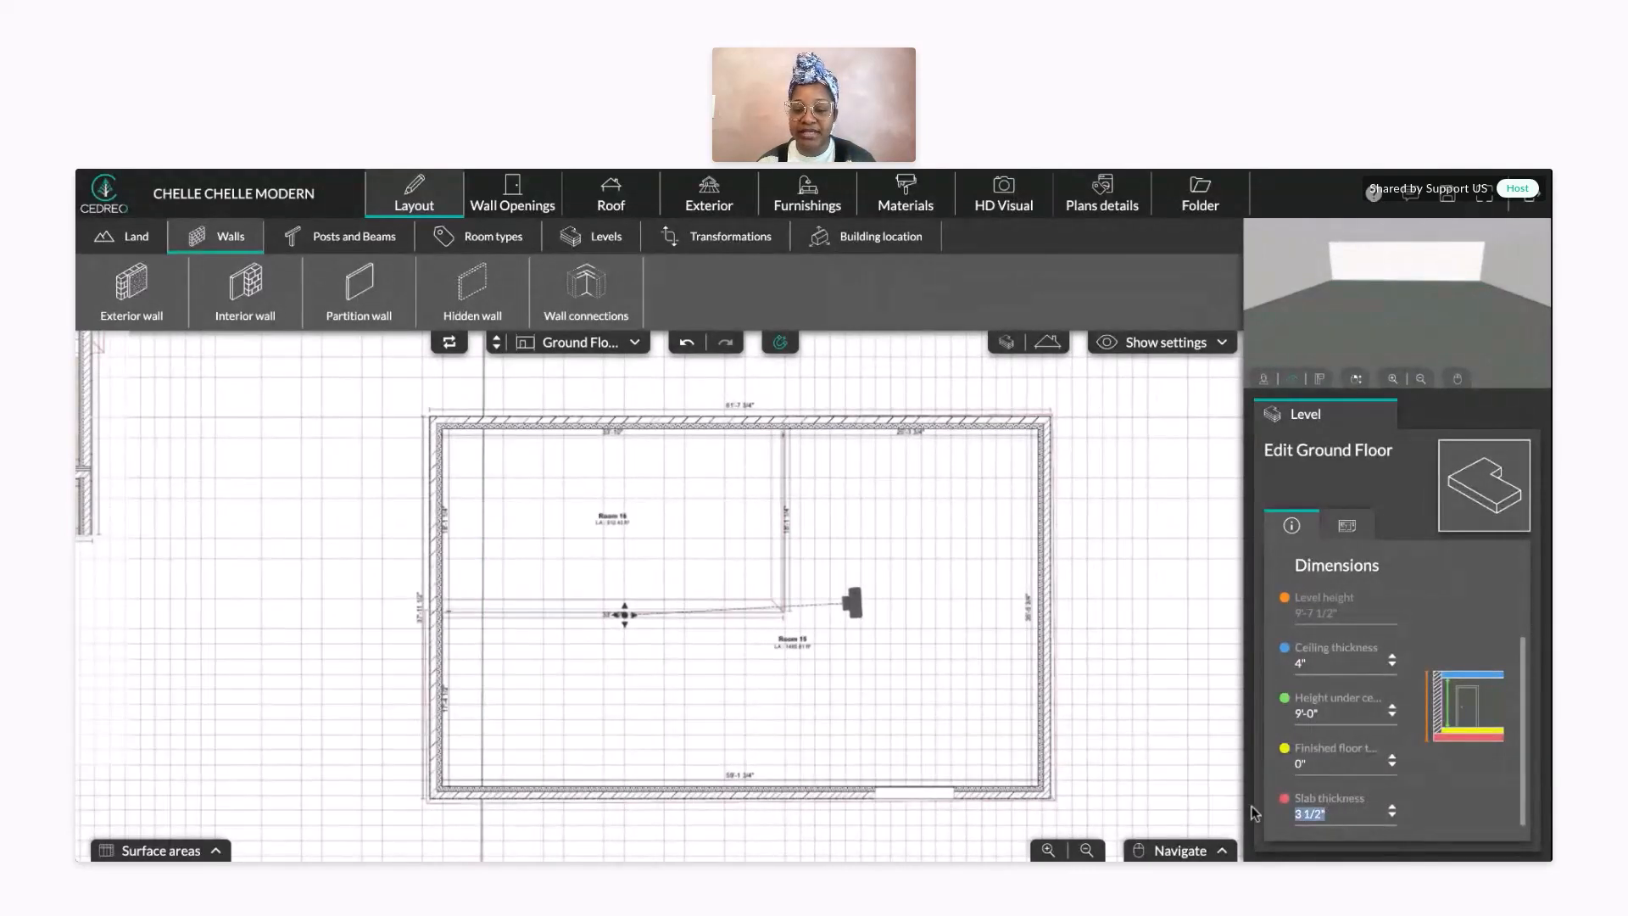
pyautogui.write('10')
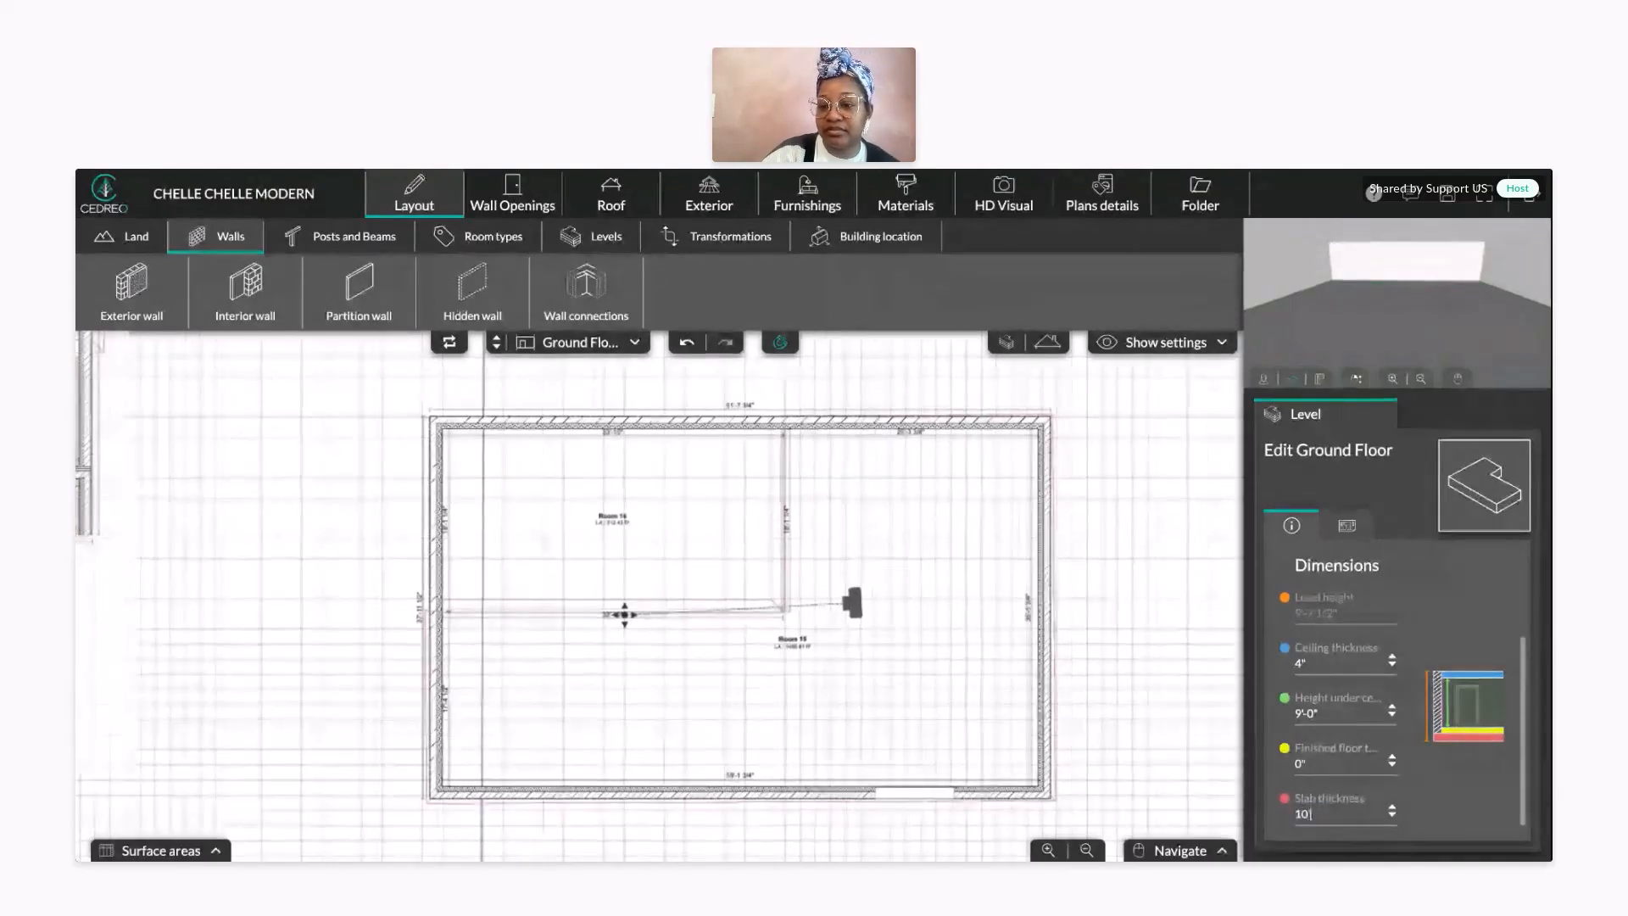
pyautogui.press('Return')
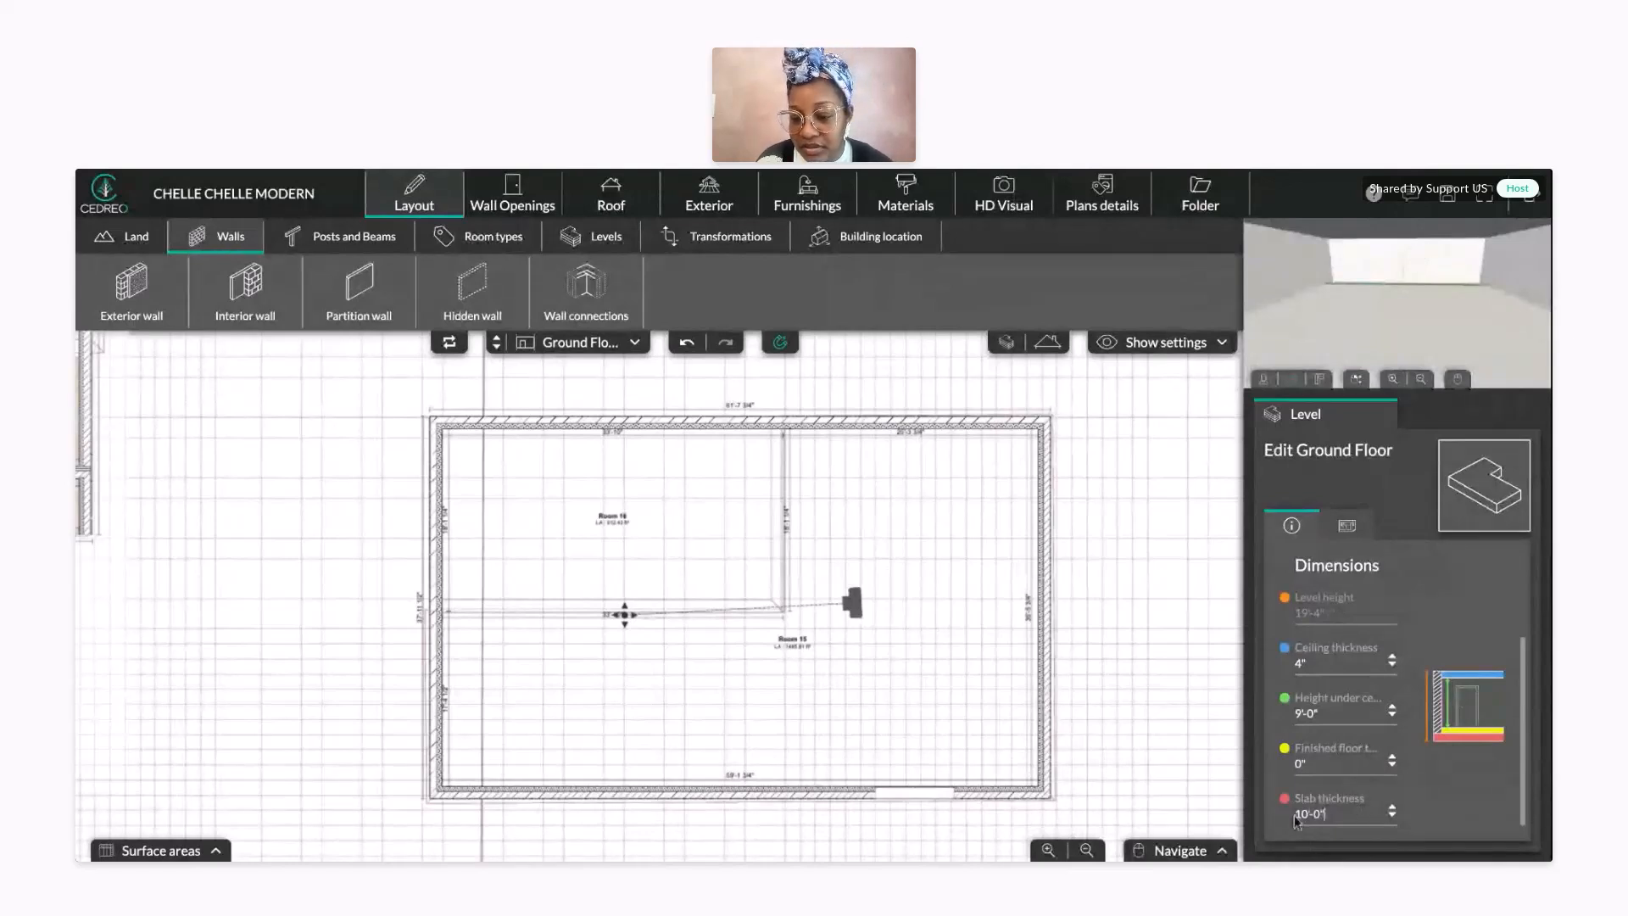
pyautogui.click(1334, 813)
pyautogui.press('BackSpace')
pyautogui.press('BackSpace')
pyautogui.press('BackSpace')
pyautogui.press('BackSpace')
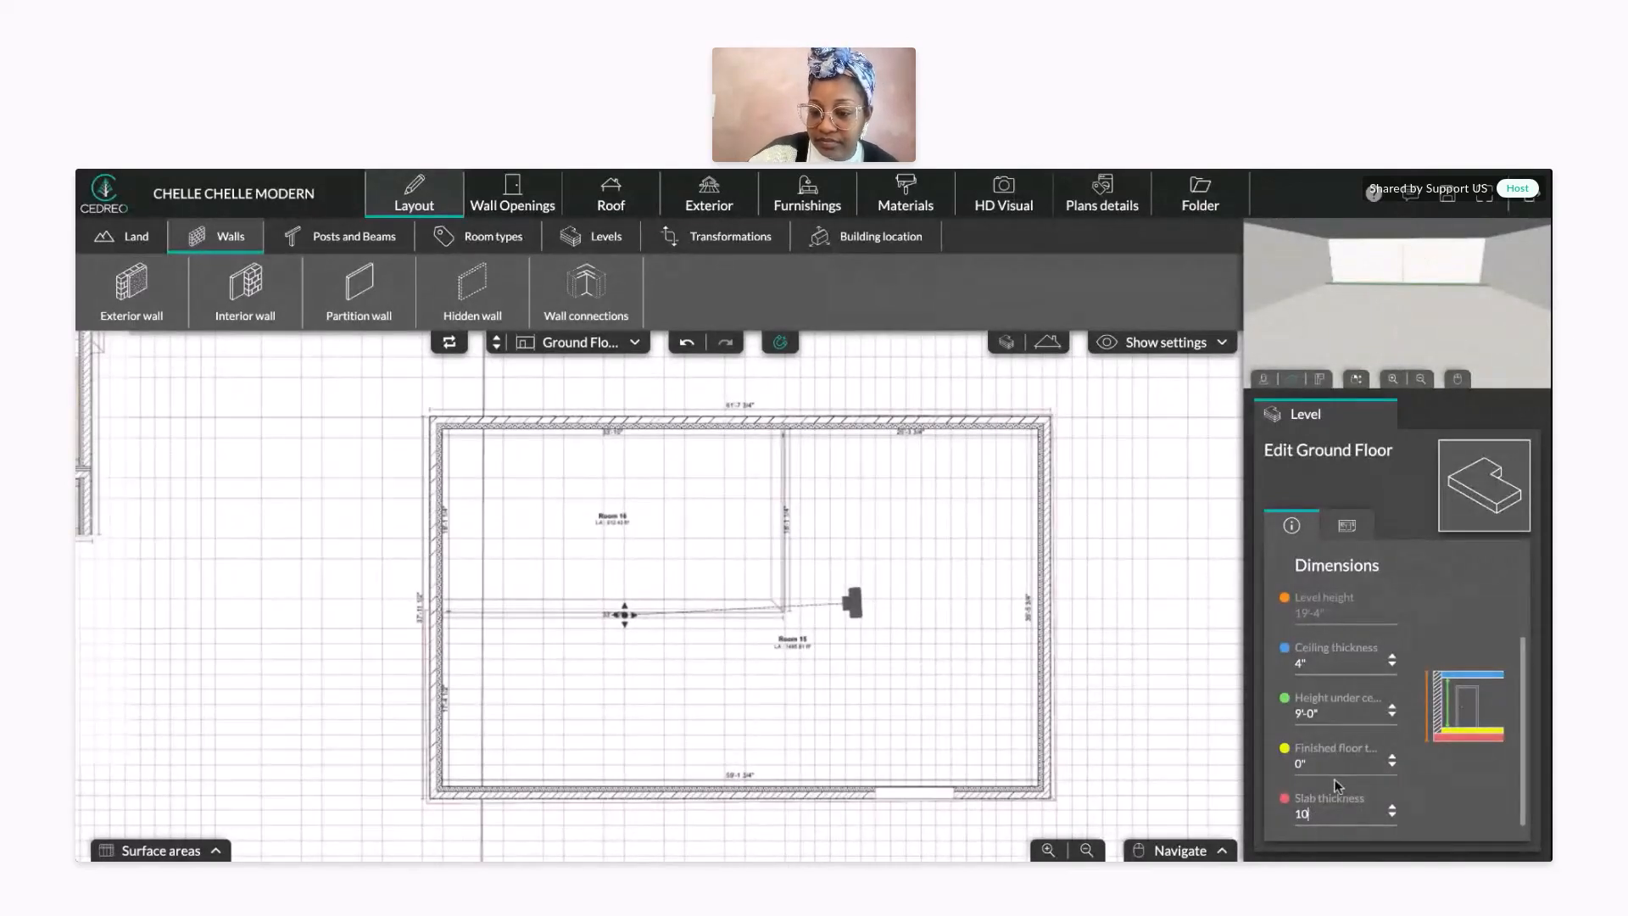
pyautogui.write("'")
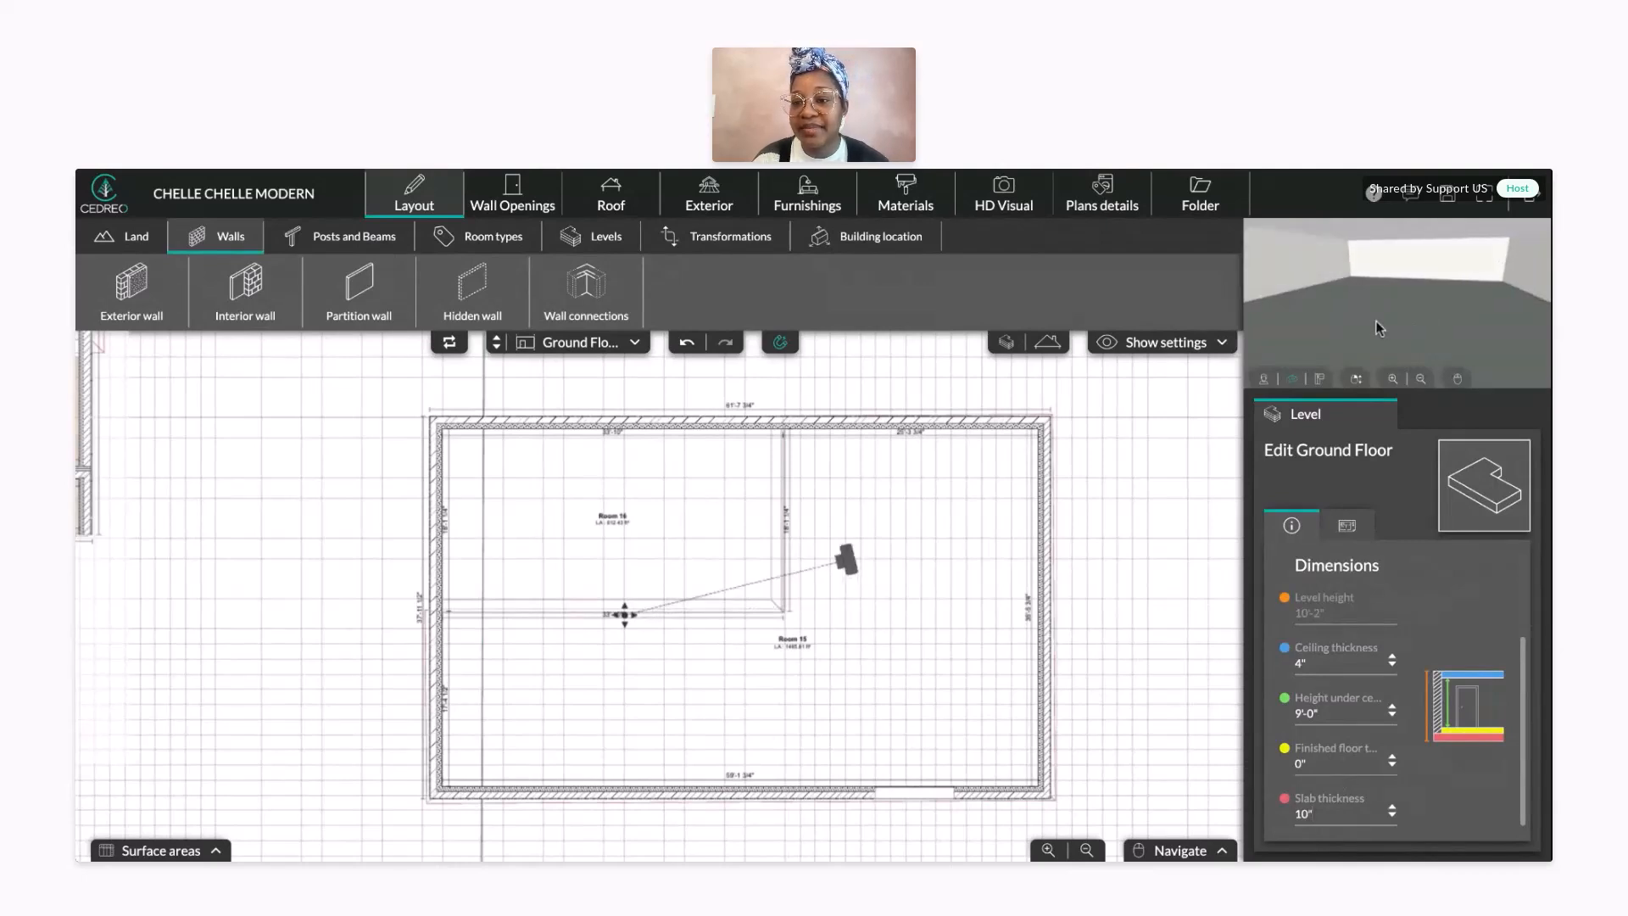
# - Raise Room 16's finished floor thickness to 7 1/2" and aim the 3D camera at the step to Room 15
pyautogui.click(679, 540)
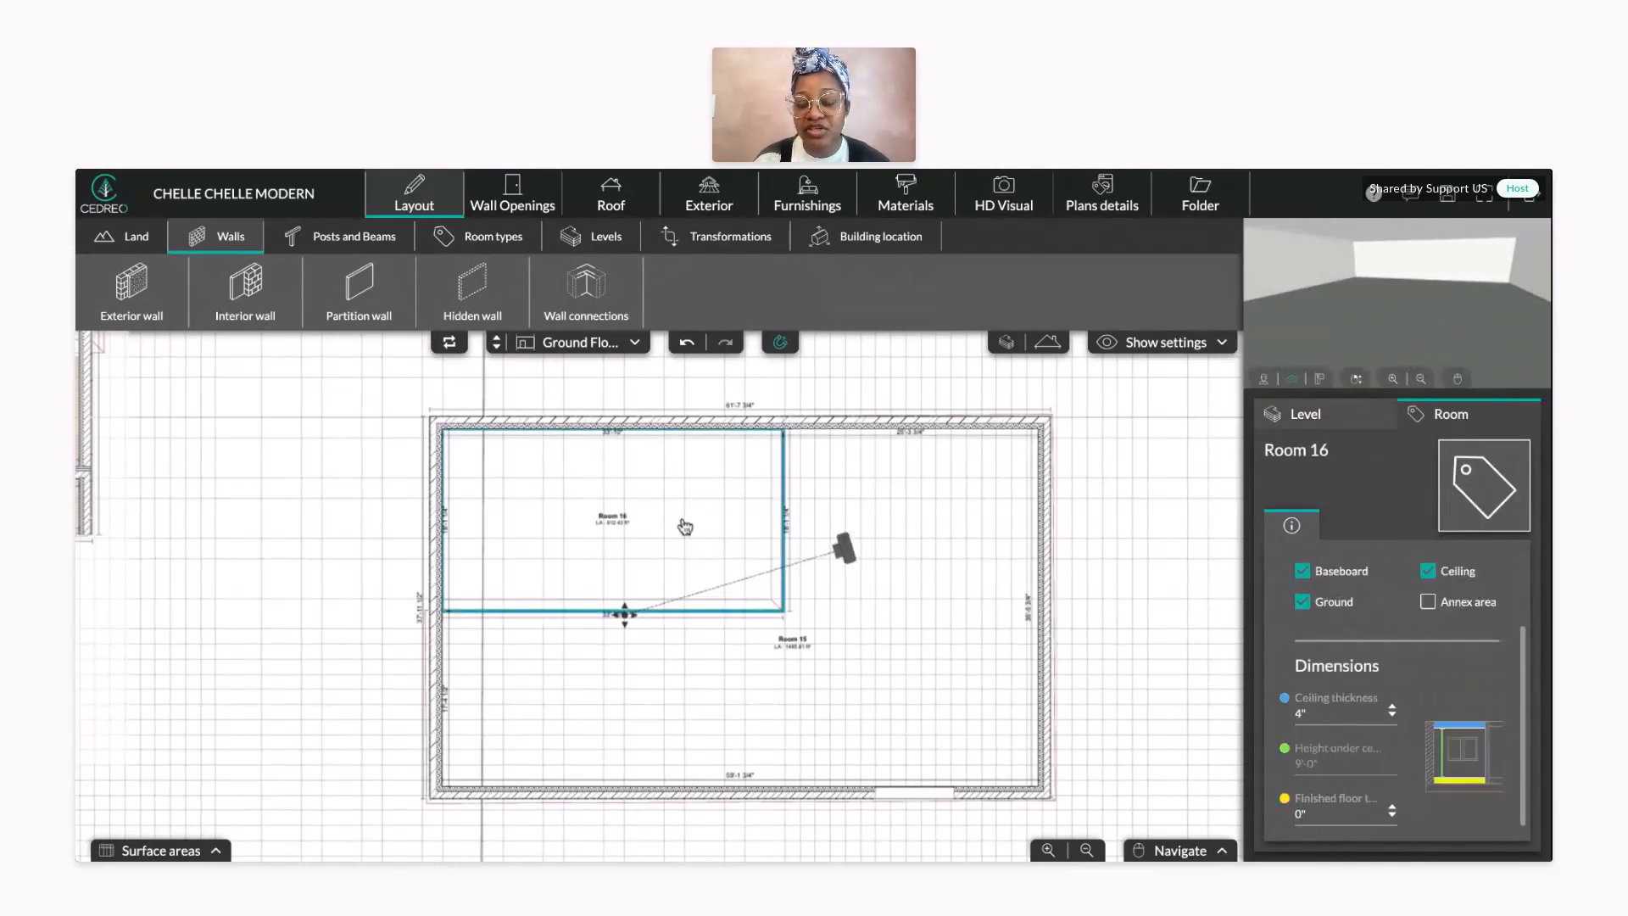
pyautogui.moveTo(1421, 346); pyautogui.dragTo(1350, 312)
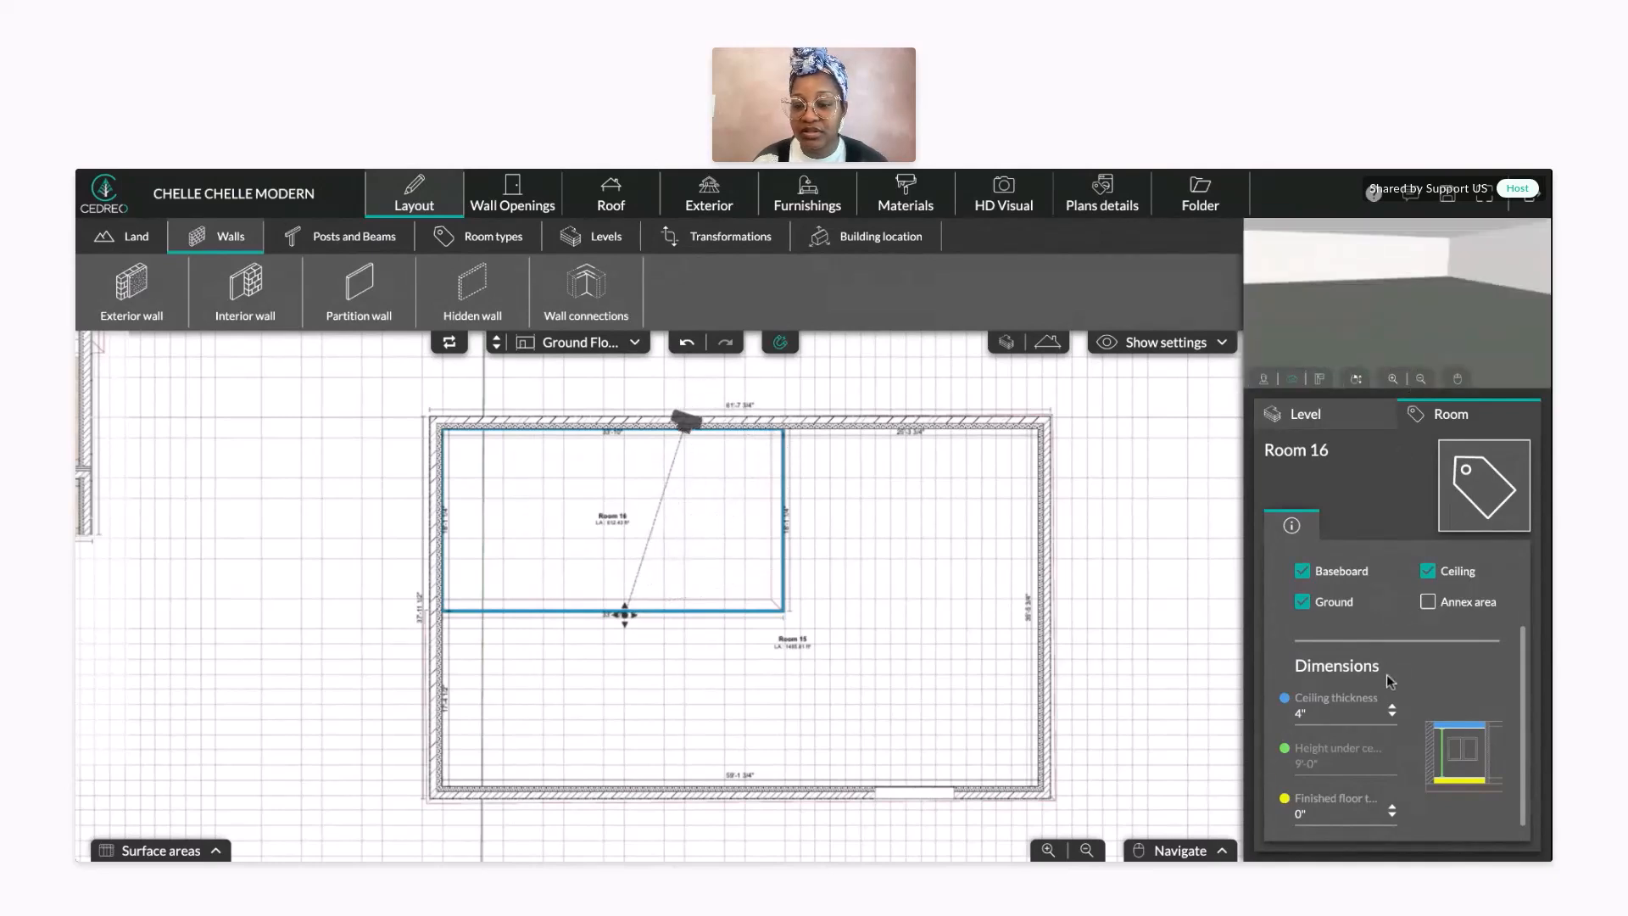
pyautogui.click(1392, 809)
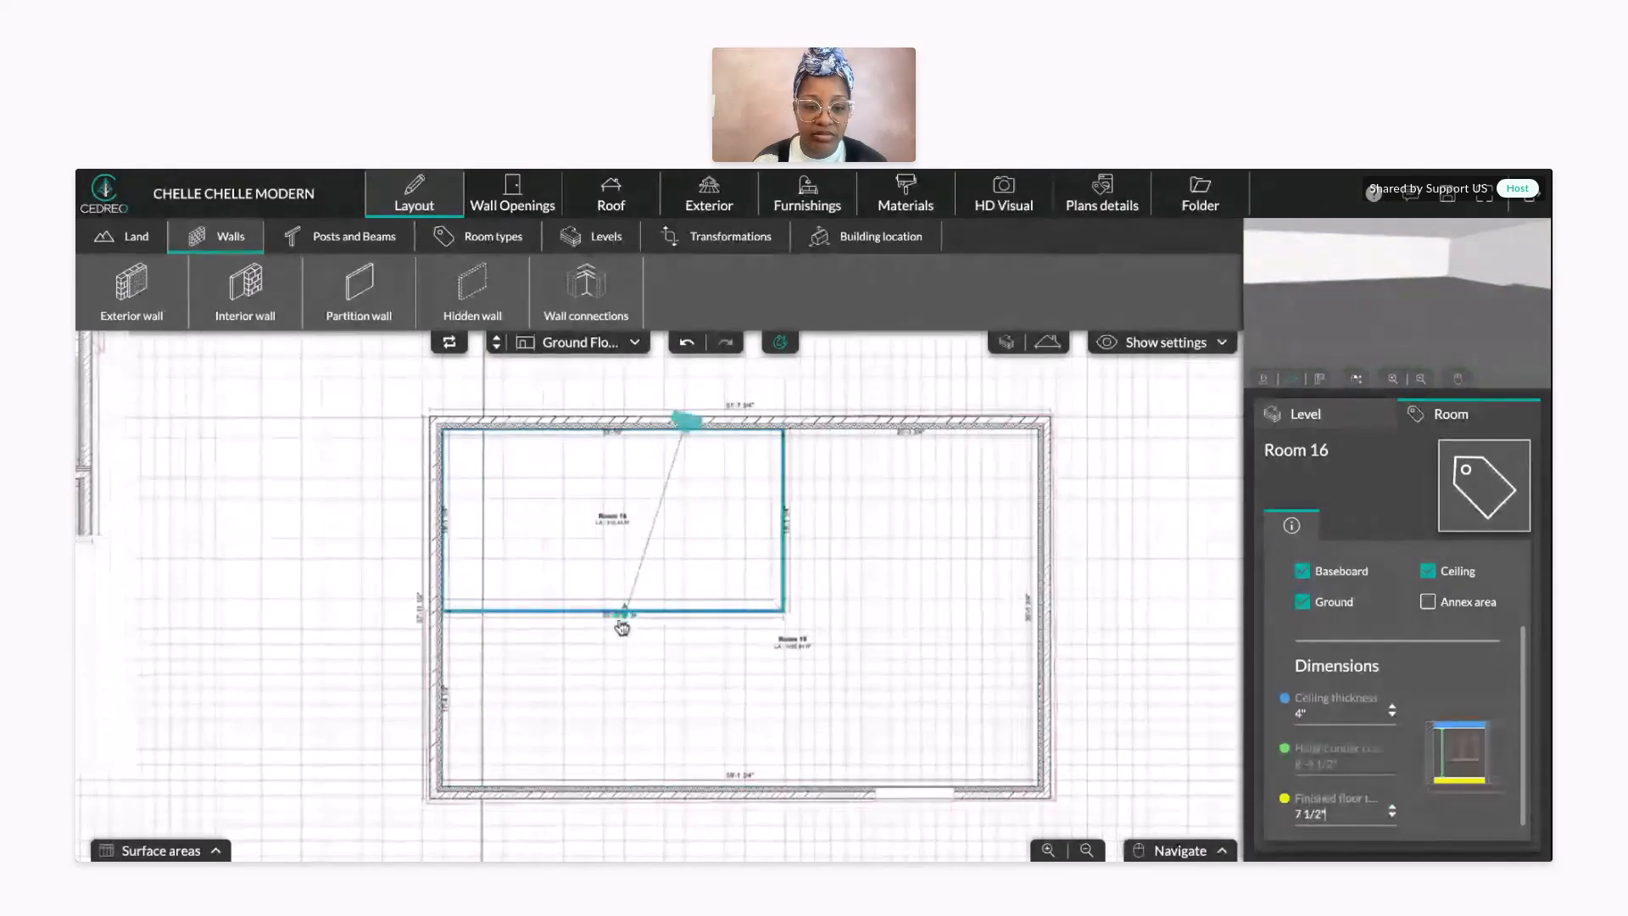
pyautogui.moveTo(624, 618)
pyautogui.mouseDown()
pyautogui.moveTo(600, 557)
pyautogui.moveTo(460, 693)
pyautogui.moveTo(463, 663)
pyautogui.mouseUp()
pyautogui.moveTo(1469, 318)
pyautogui.mouseDown()
pyautogui.moveTo(1423, 319)
pyautogui.moveTo(1478, 314)
pyautogui.moveTo(1407, 287)
pyautogui.mouseUp()
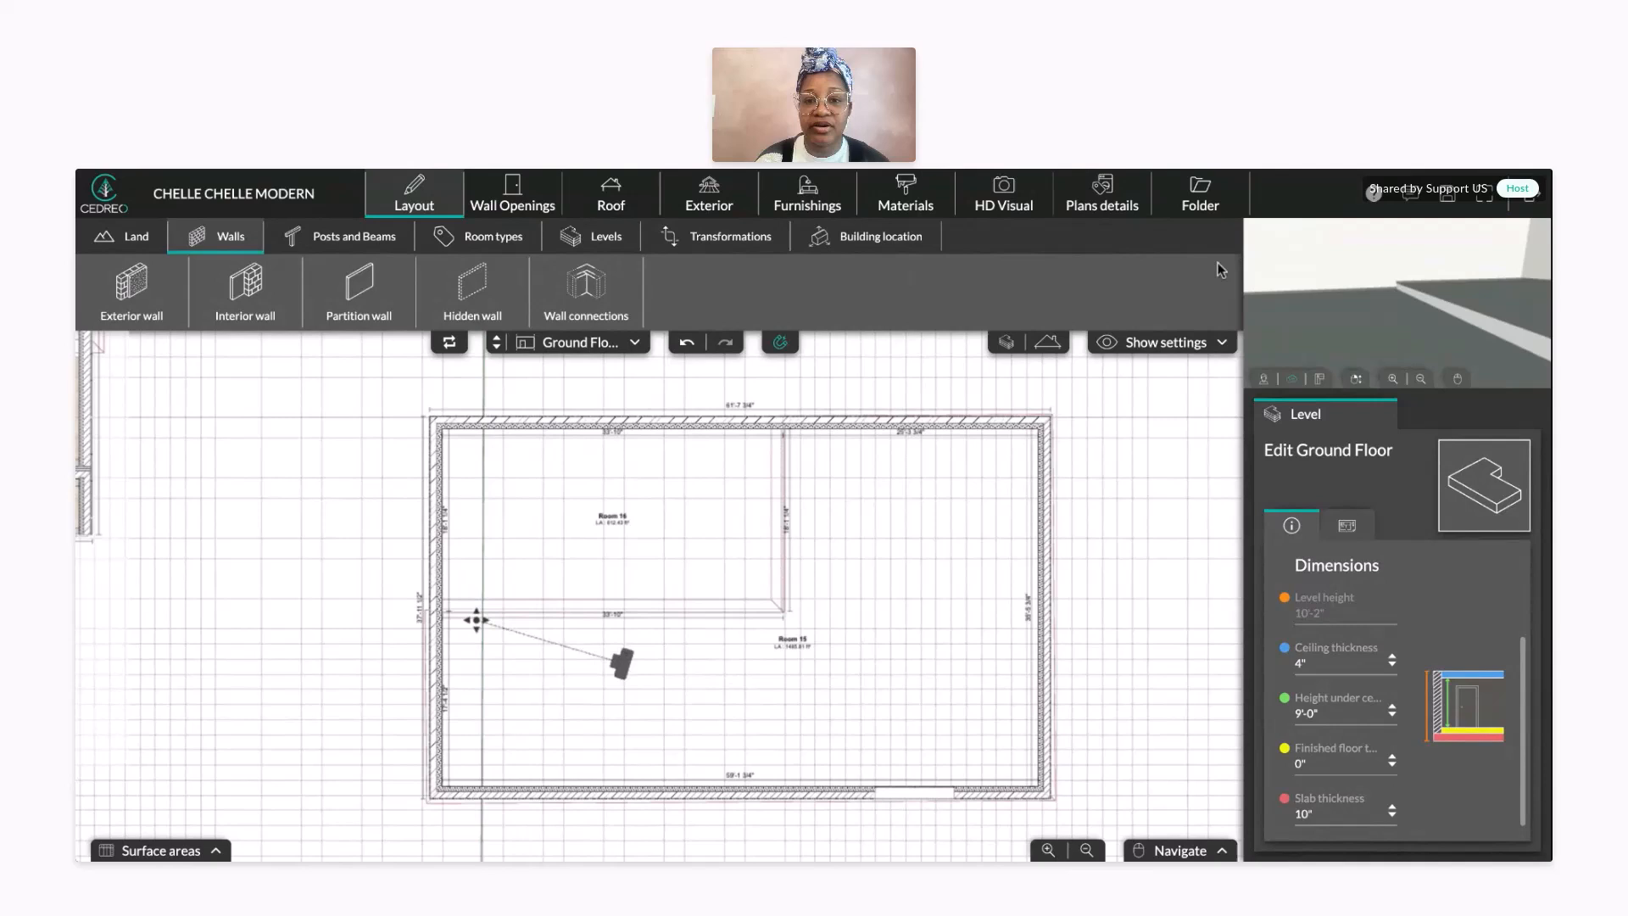
# - Cover Room 15's lower floor with the silver wood cladding material
pyautogui.click(906, 195)
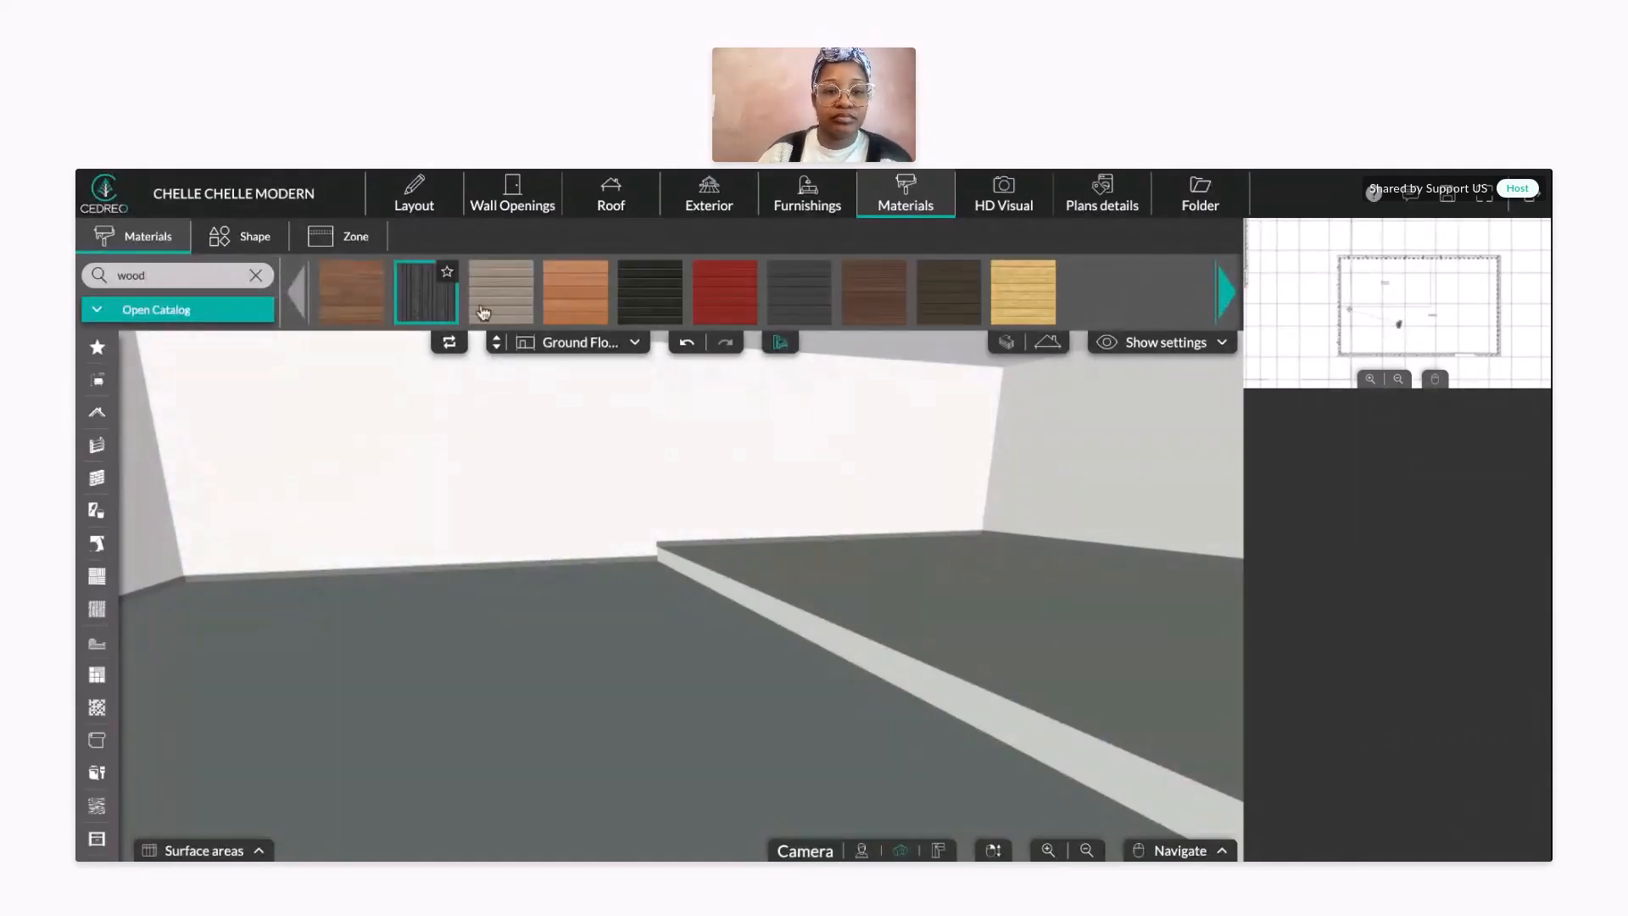
pyautogui.click(483, 312)
pyautogui.click(587, 685)
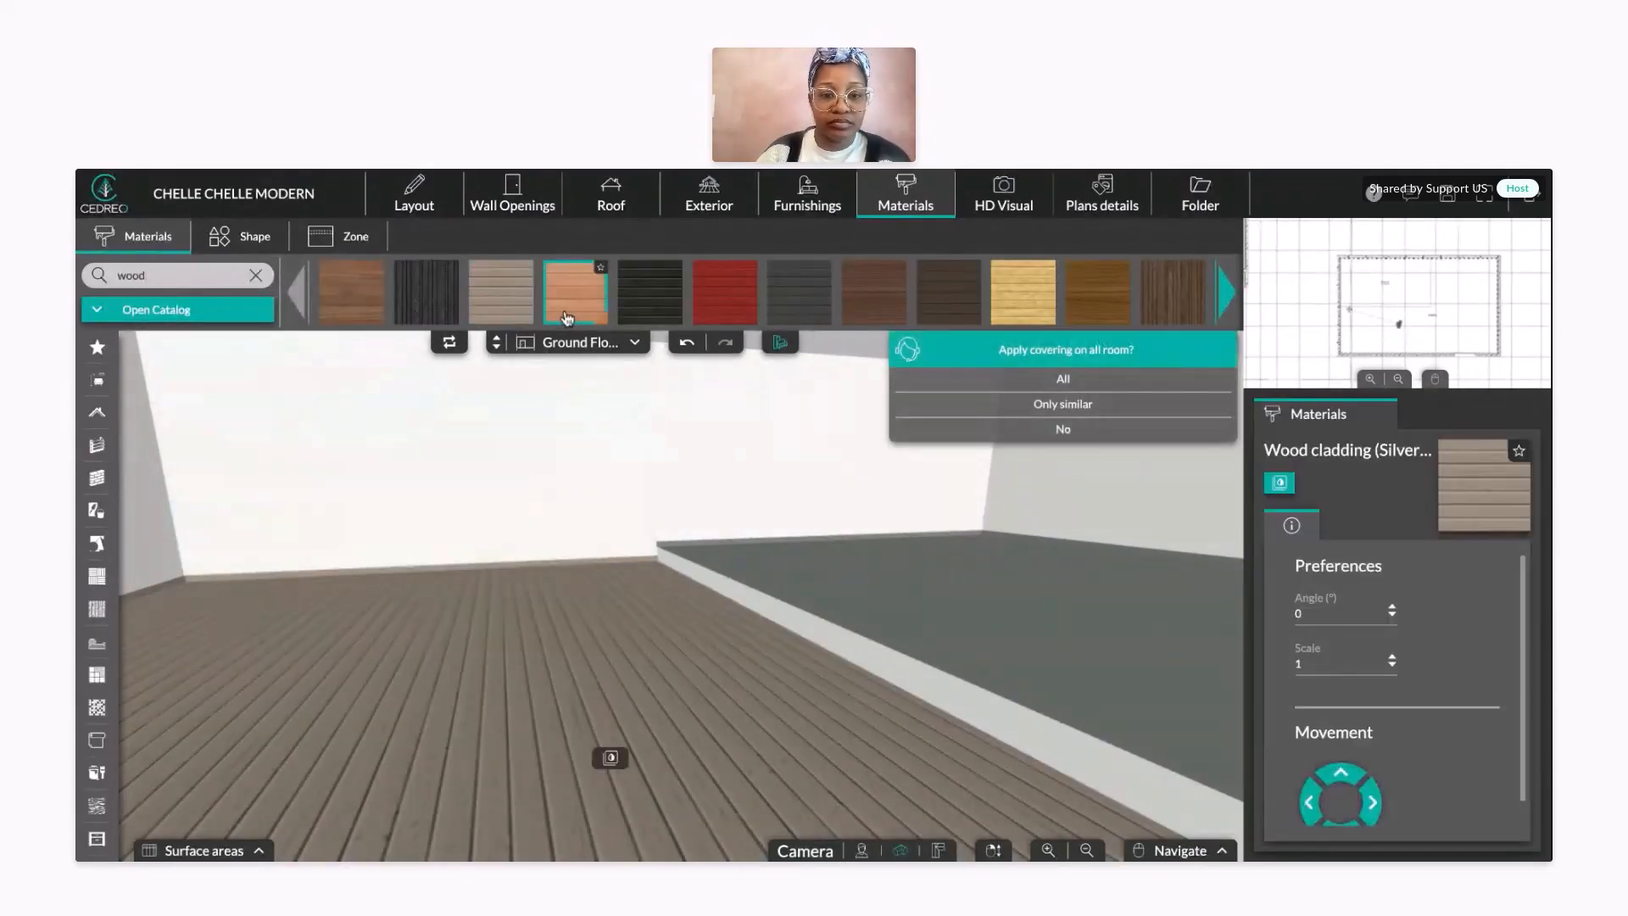
# - Cover Room 16's raised floor and its exposed step edges with the reddish-brown wood deck board material
pyautogui.click(566, 318)
pyautogui.click(894, 543)
pyautogui.click(908, 624)
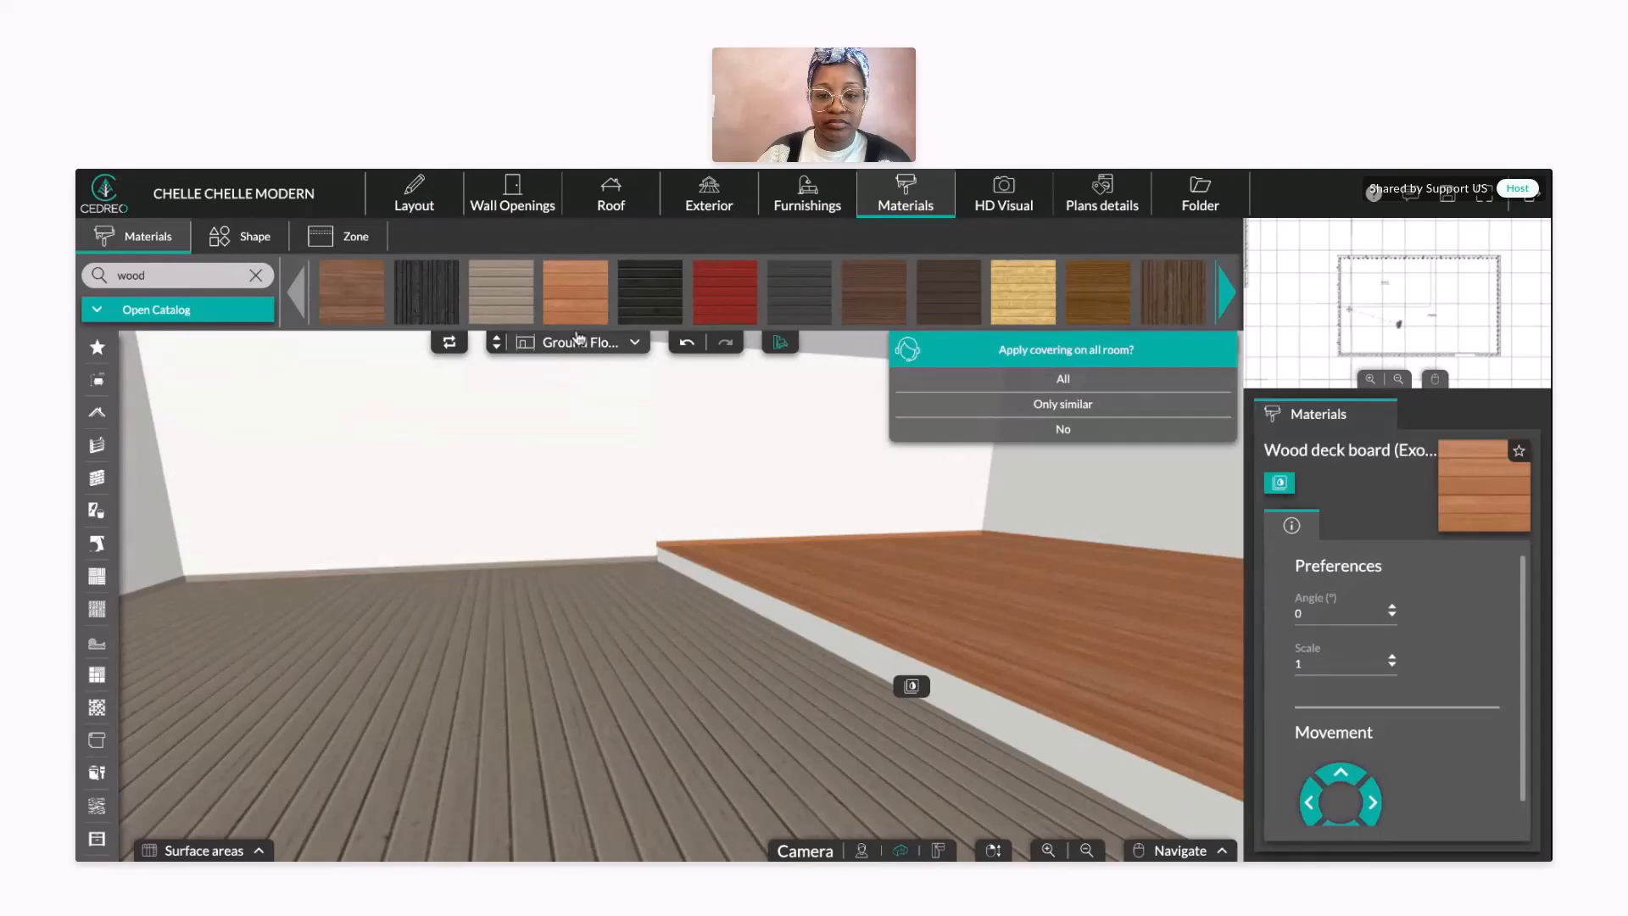
pyautogui.click(956, 409)
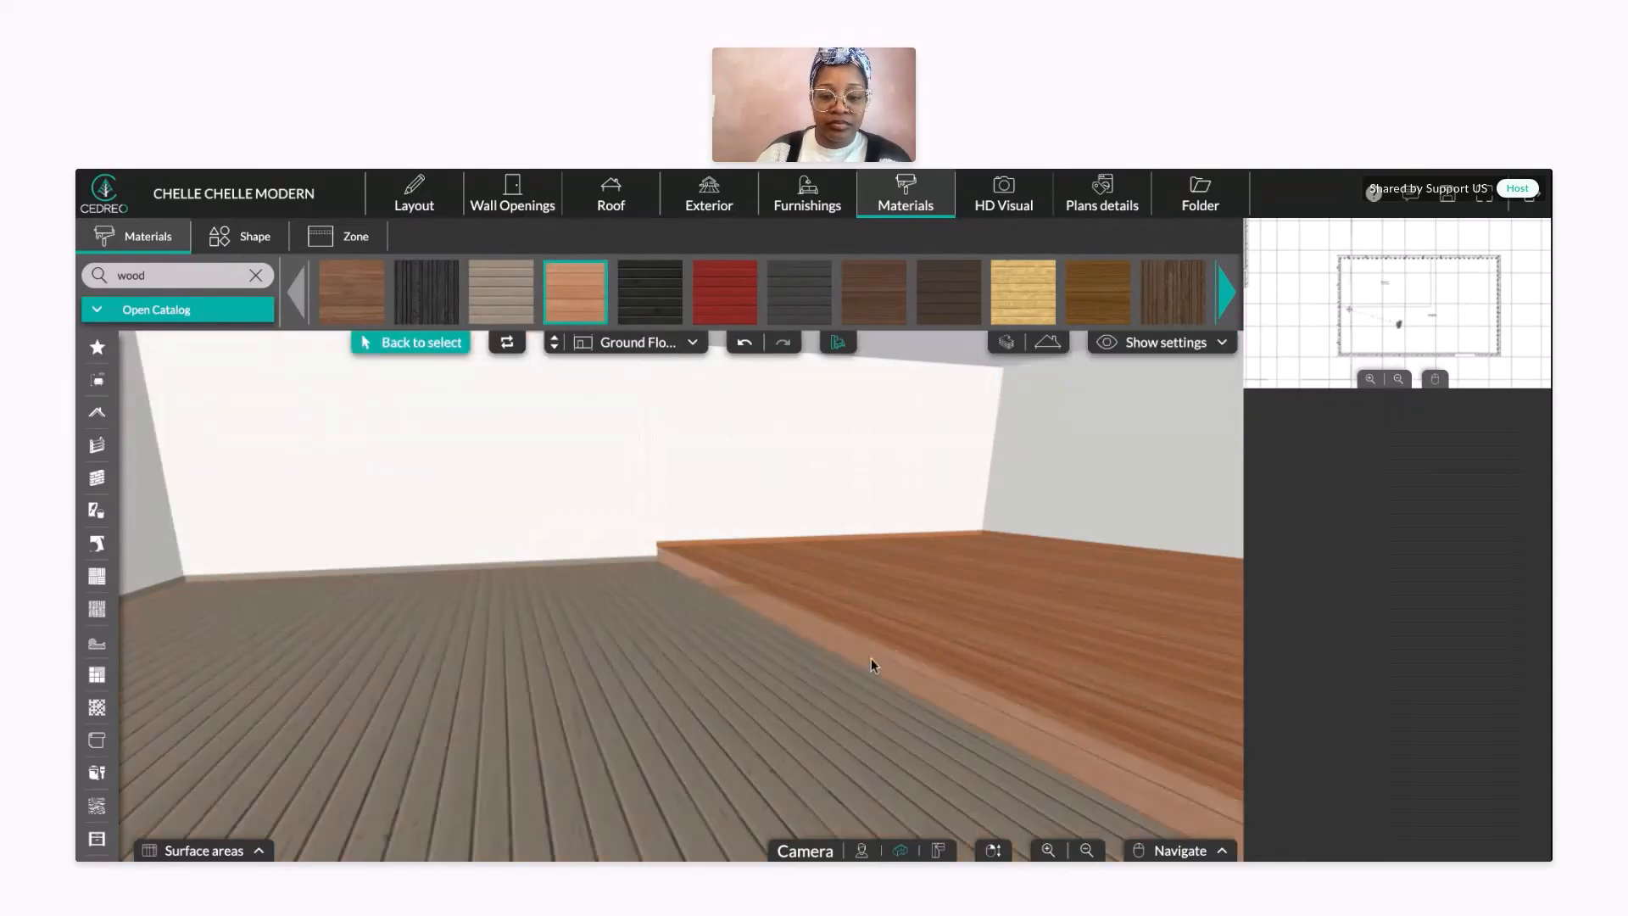
pyautogui.click(871, 658)
pyautogui.moveTo(742, 731); pyautogui.dragTo(353, 585)
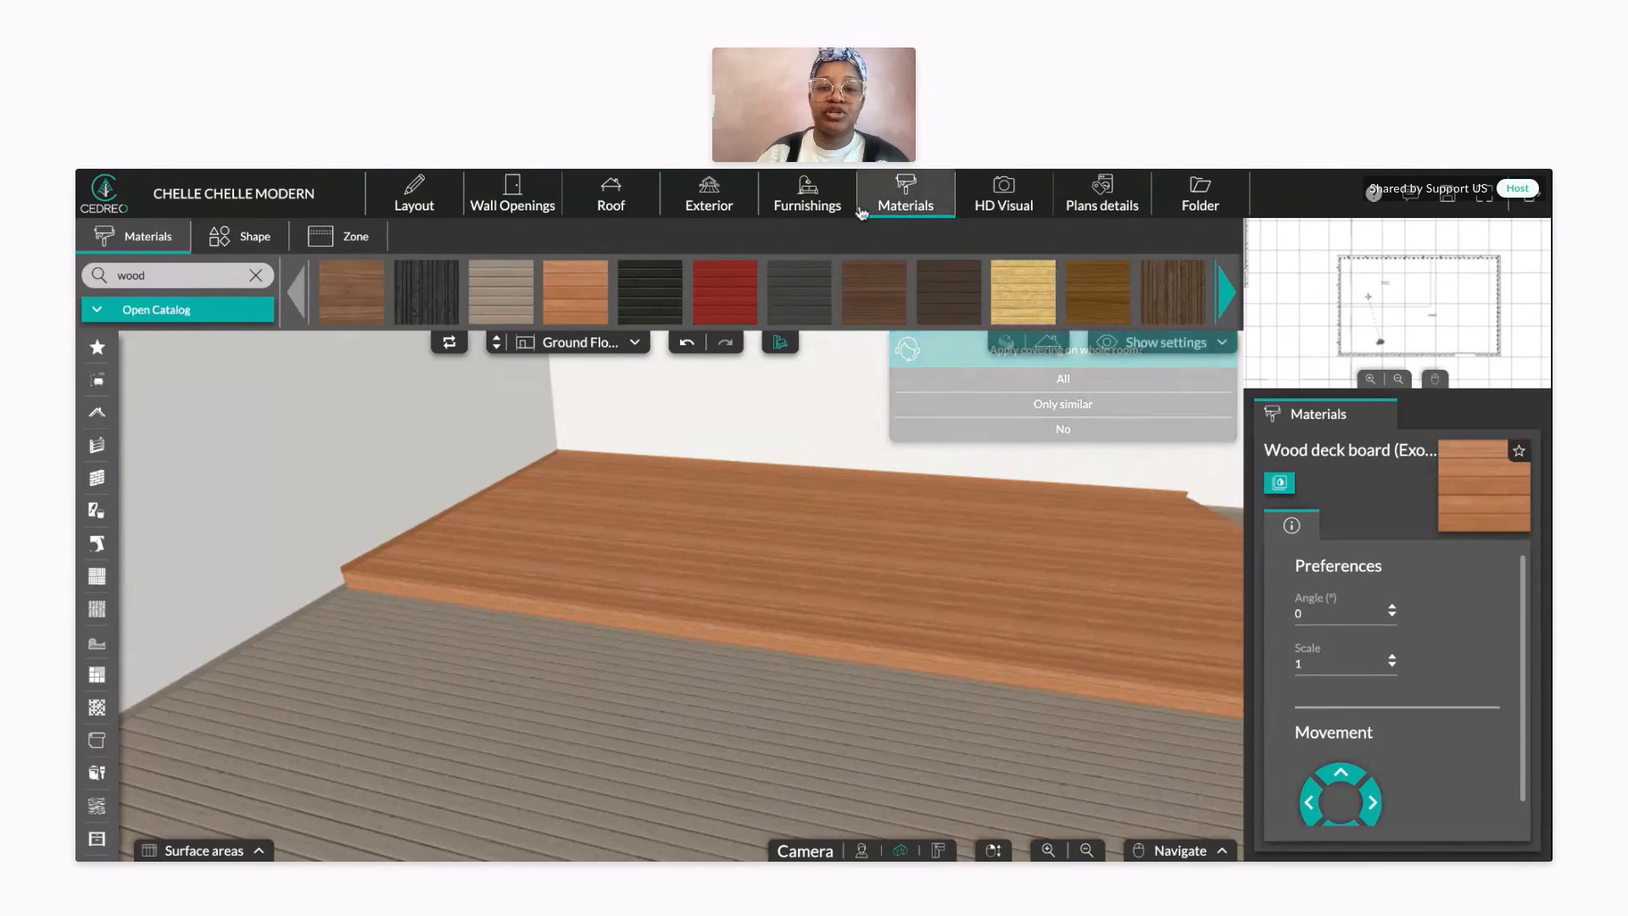
pyautogui.moveTo(938, 682); pyautogui.dragTo(941, 593)
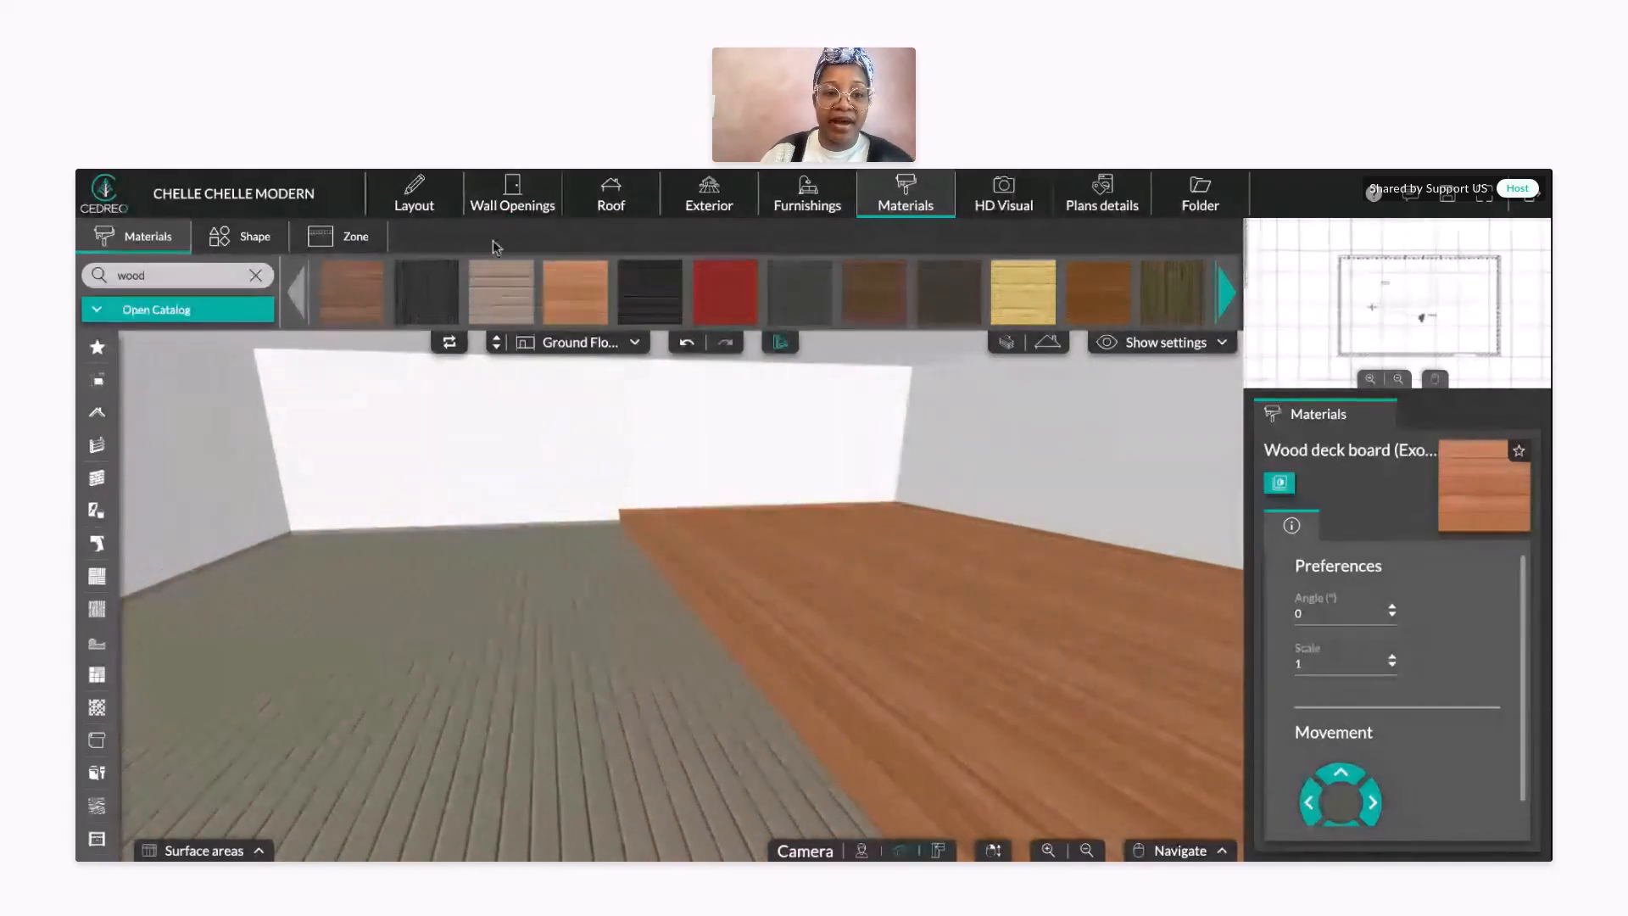
# - Return to the ground floor layout plan and look through the help center's list of topics
pyautogui.click(409, 207)
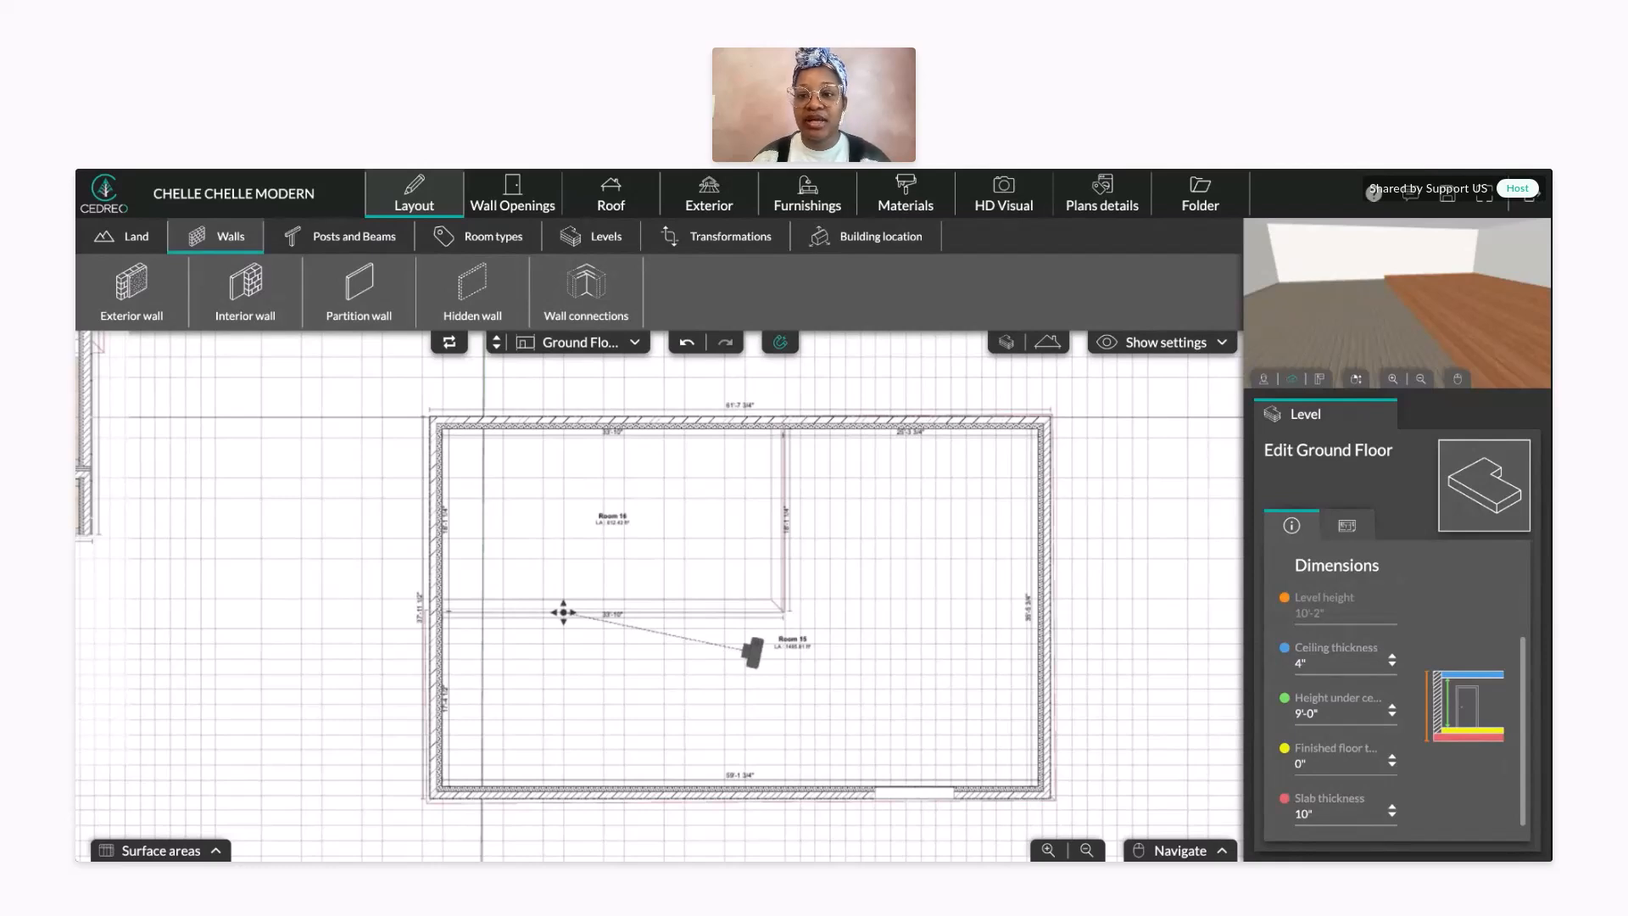
pyautogui.moveTo(1130, 451); pyautogui.dragTo(1097, 482)
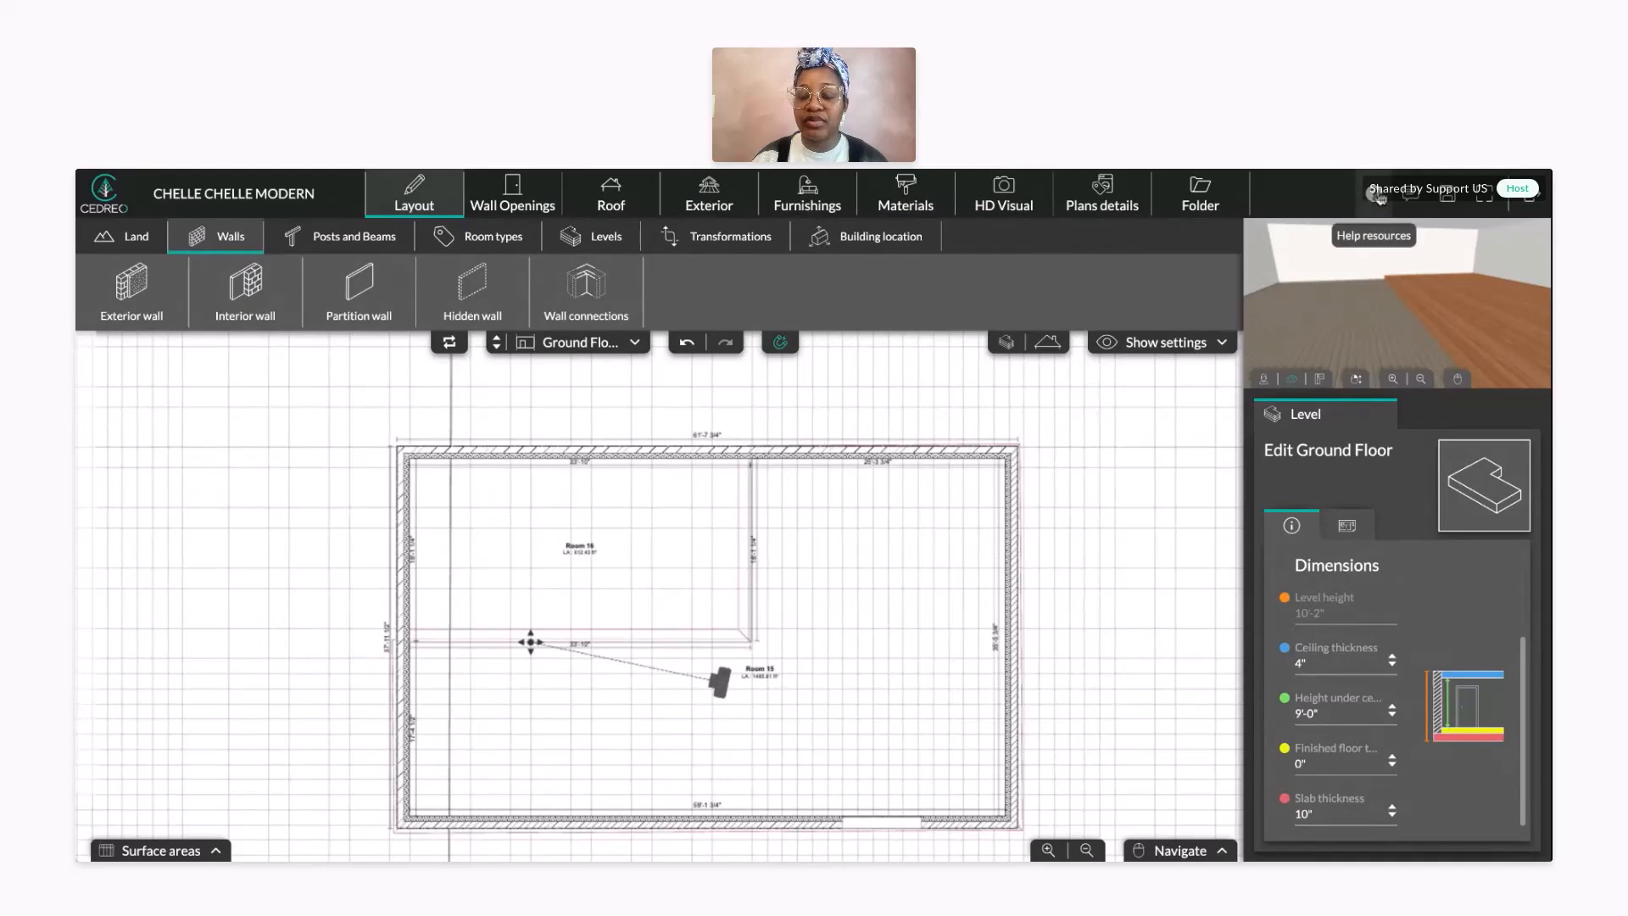
pyautogui.click(1378, 200)
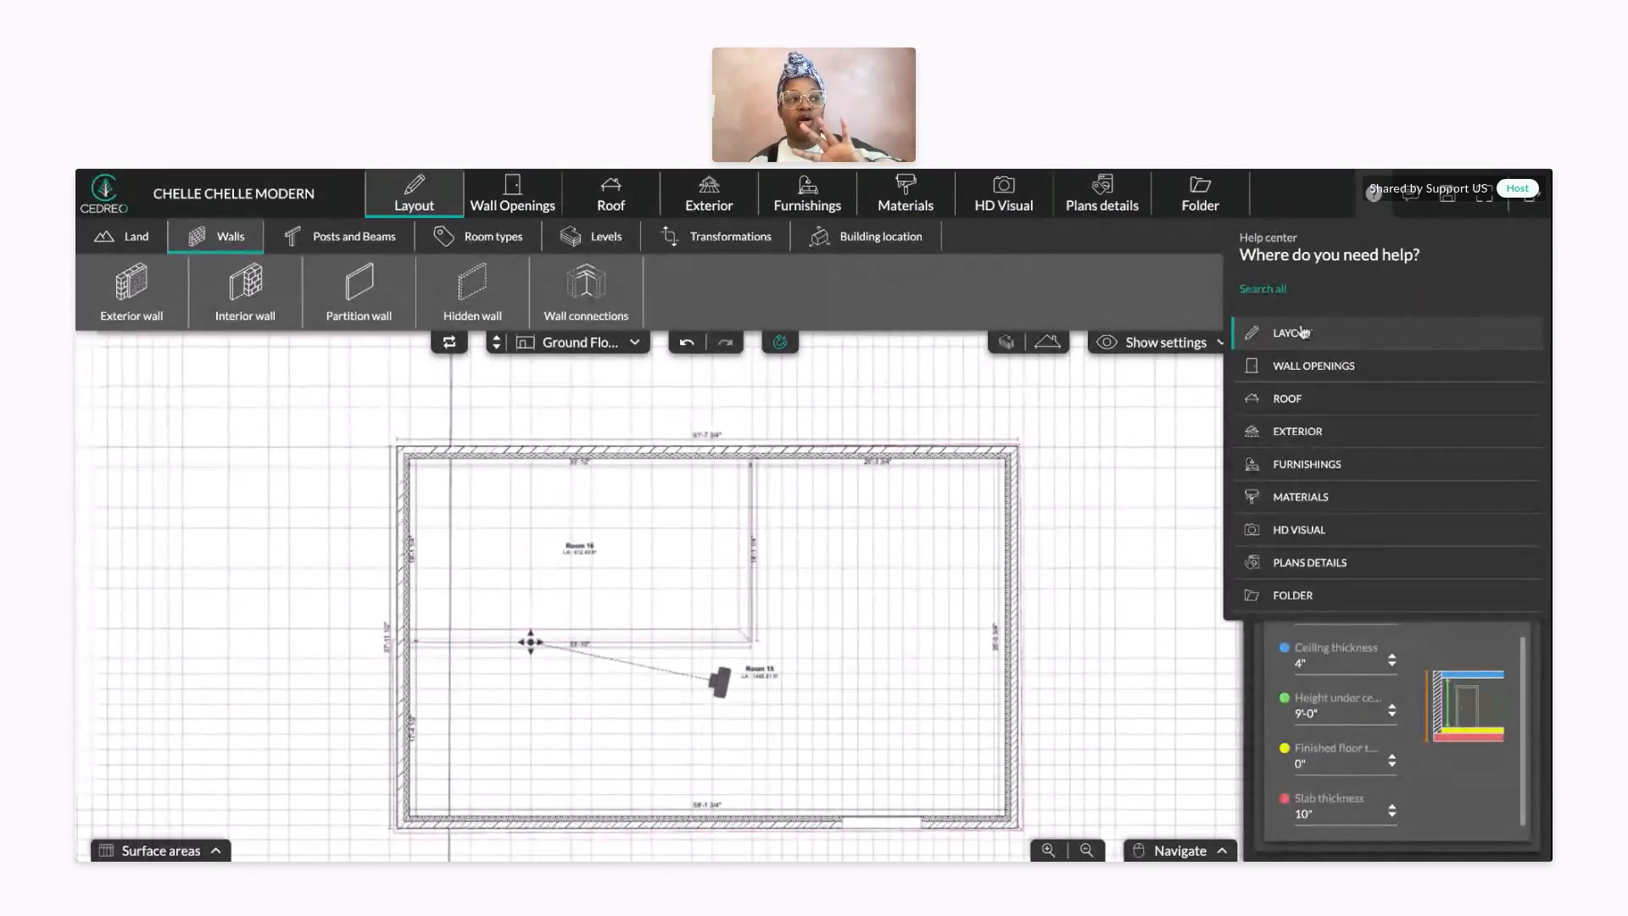
pyautogui.click(1059, 578)
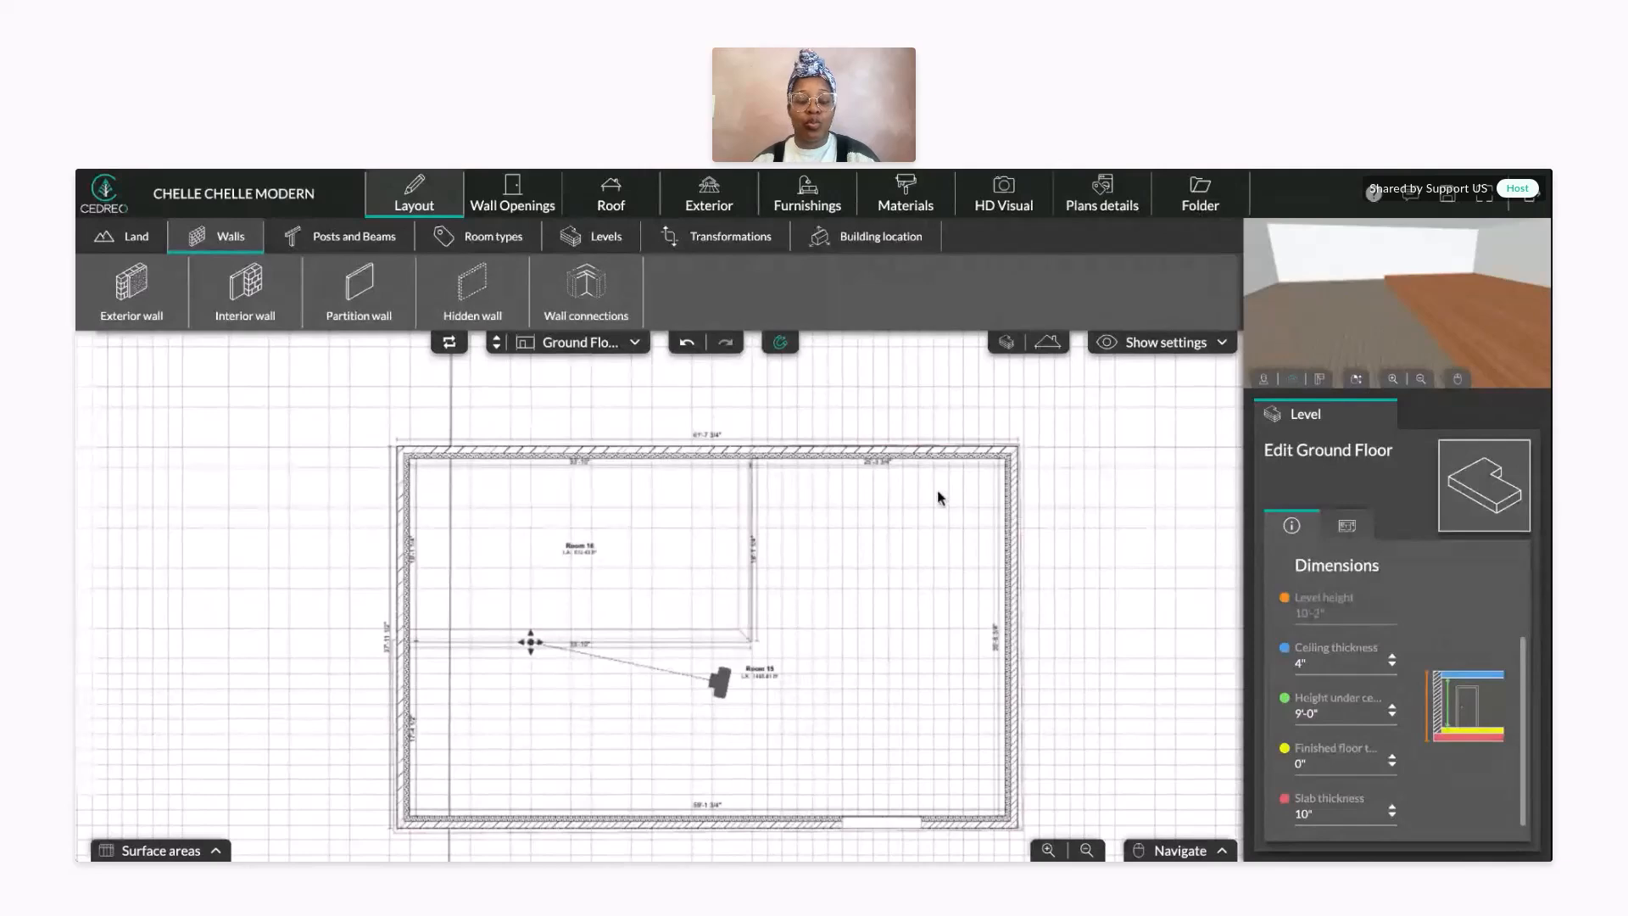
pyautogui.click(910, 488)
# - View the test building in 3D, moving up through 1 floor to 2 floor, and look down into the double-height room
pyautogui.click(807, 197)
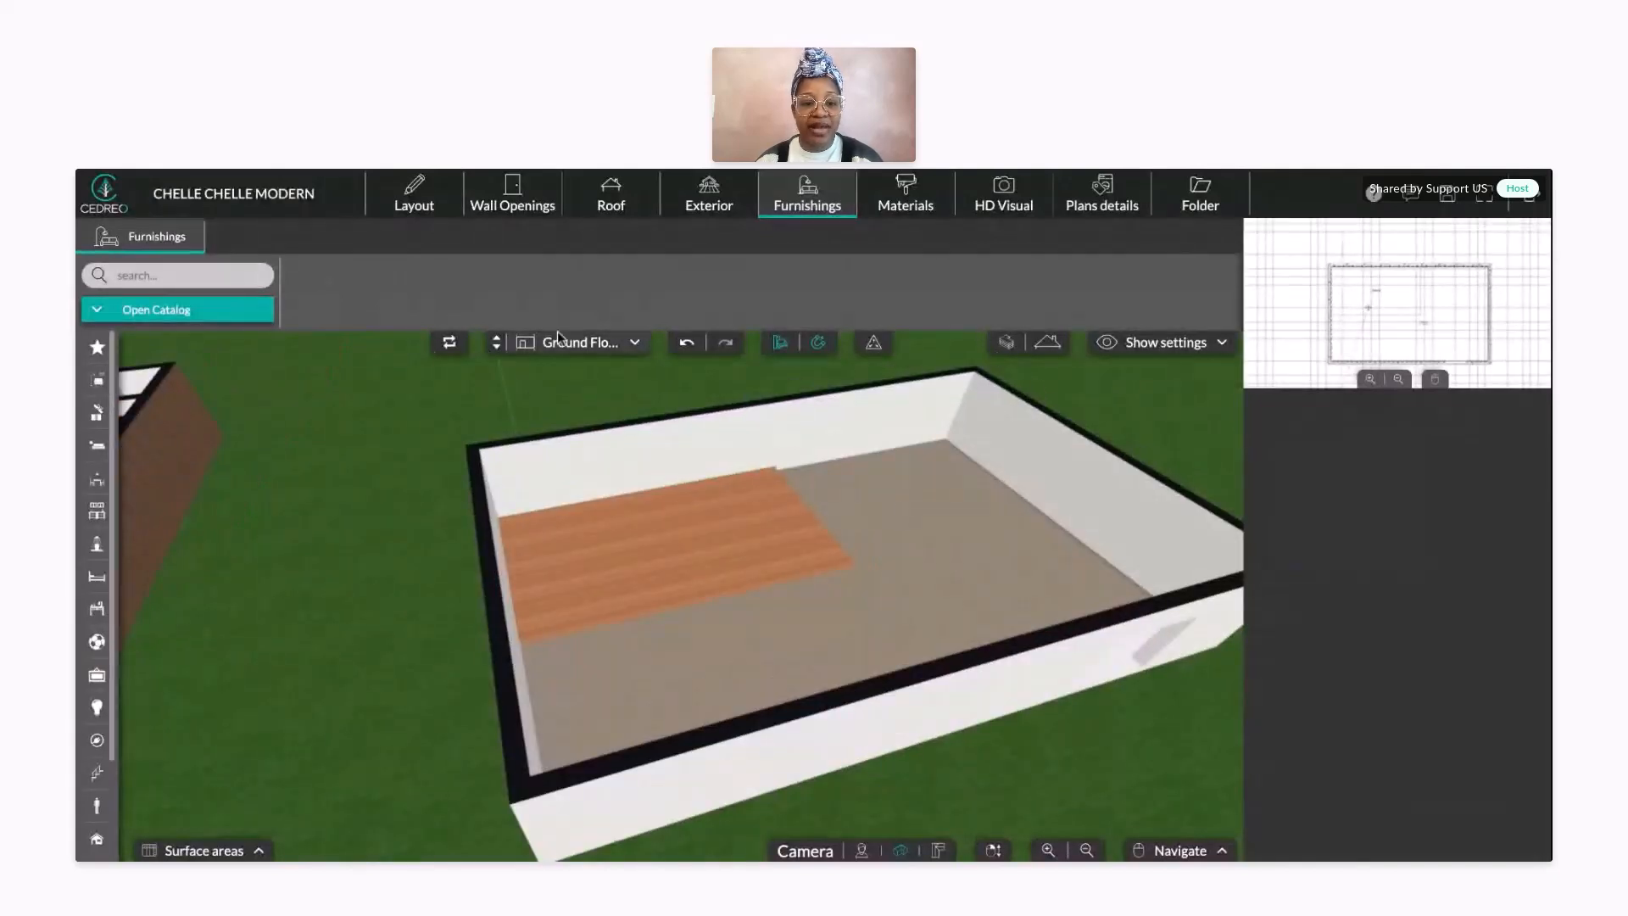
pyautogui.moveTo(813, 590); pyautogui.dragTo(751, 555)
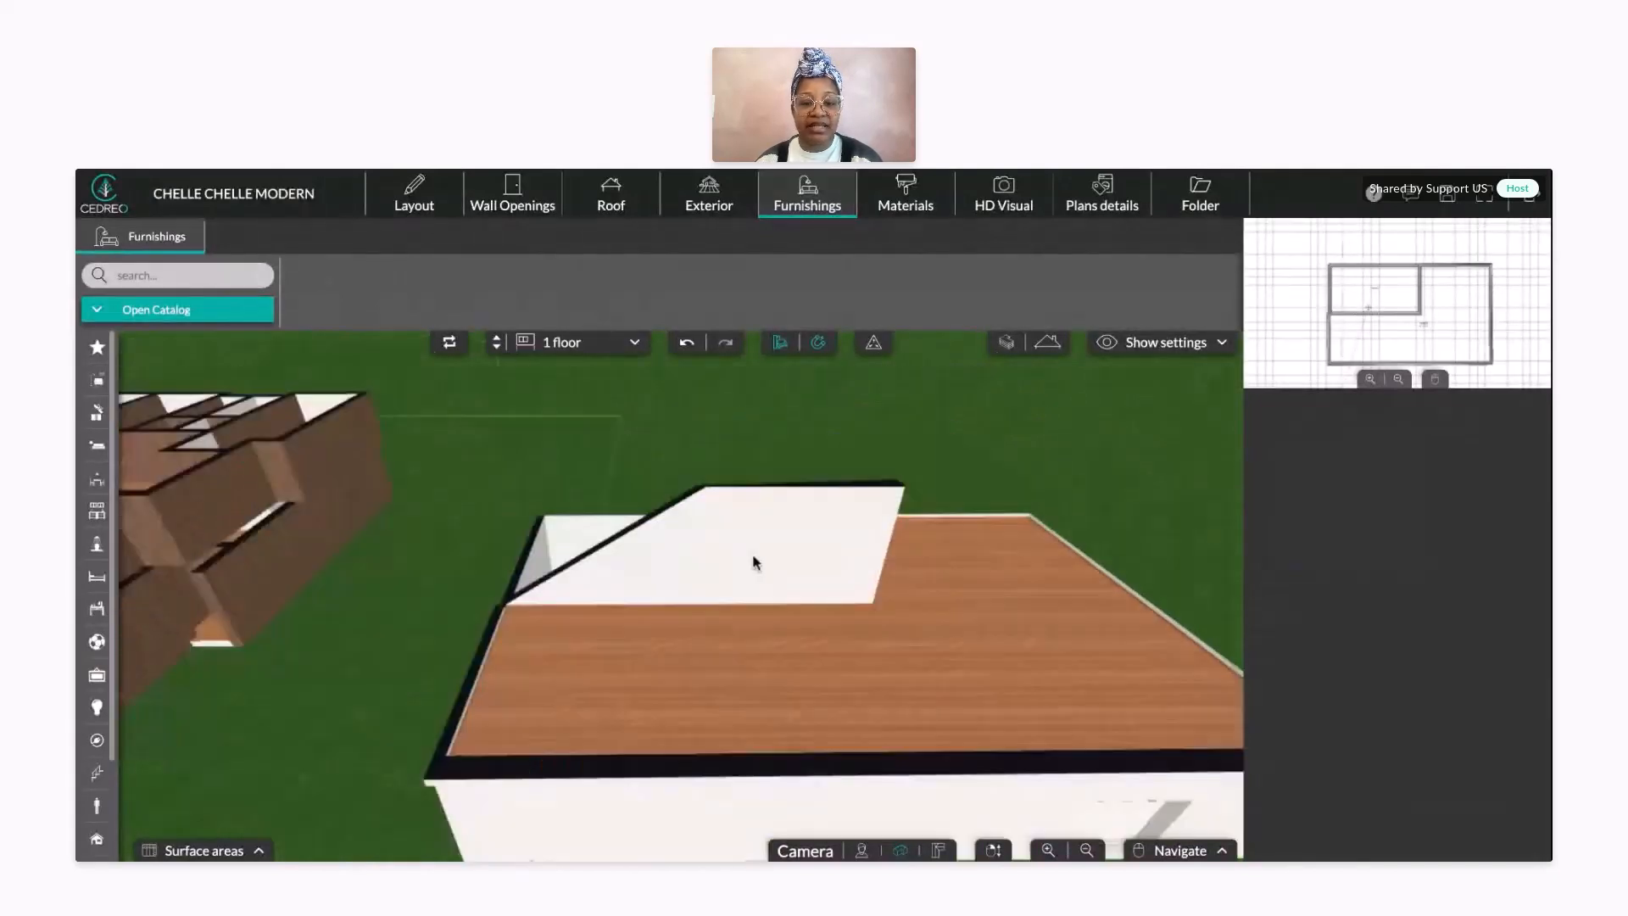
pyautogui.click(497, 337)
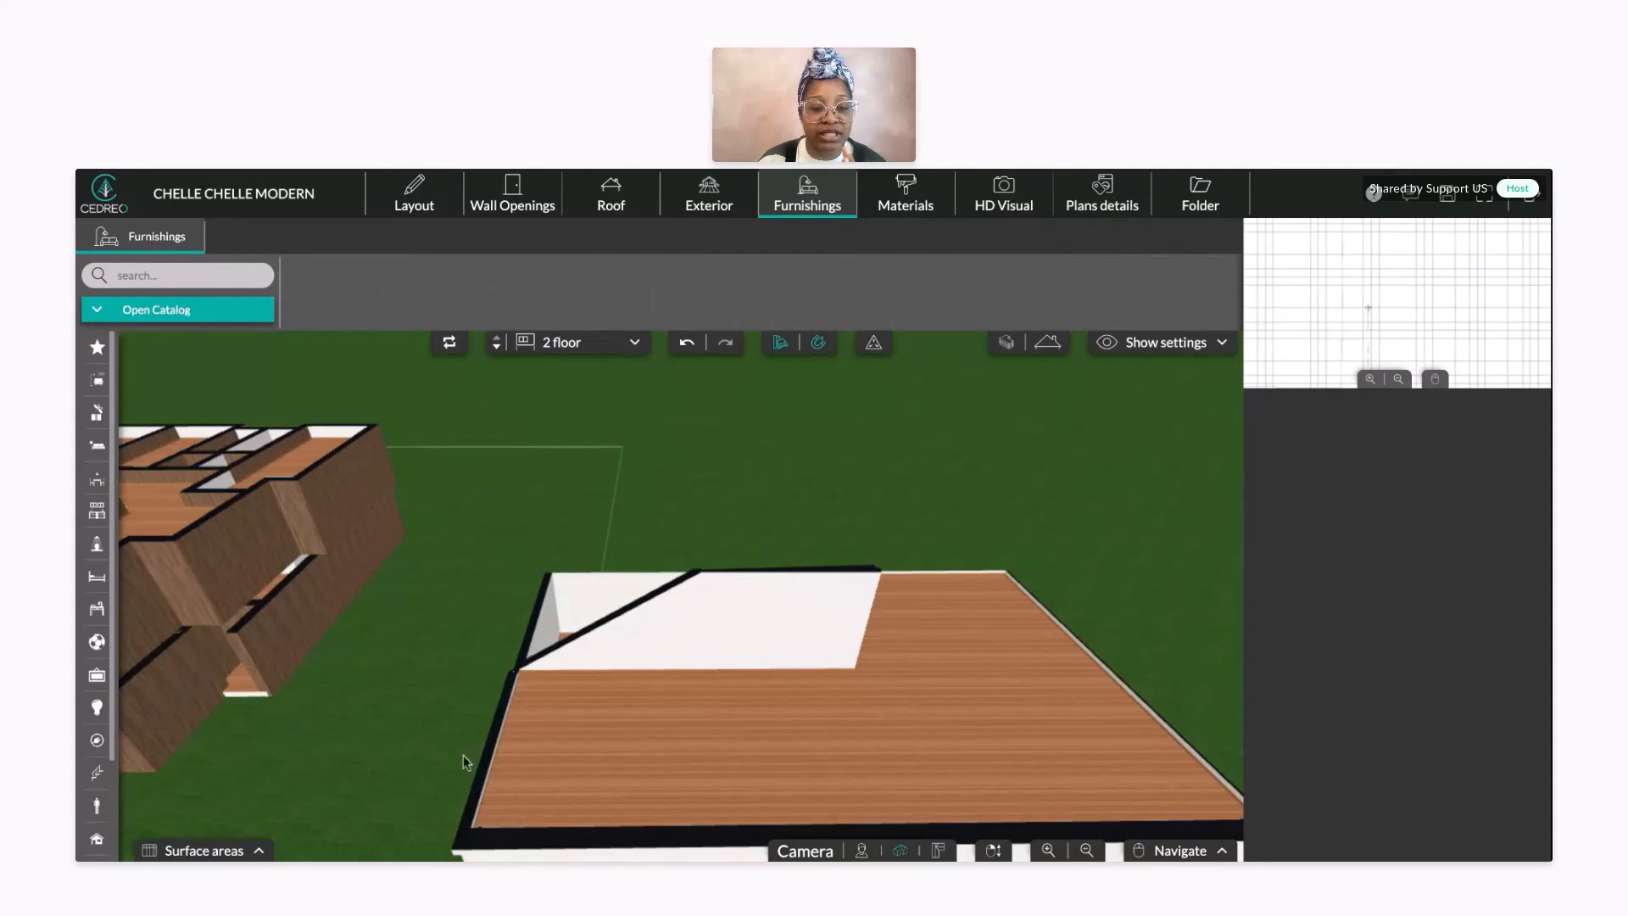
pyautogui.moveTo(461, 759); pyautogui.dragTo(687, 676)
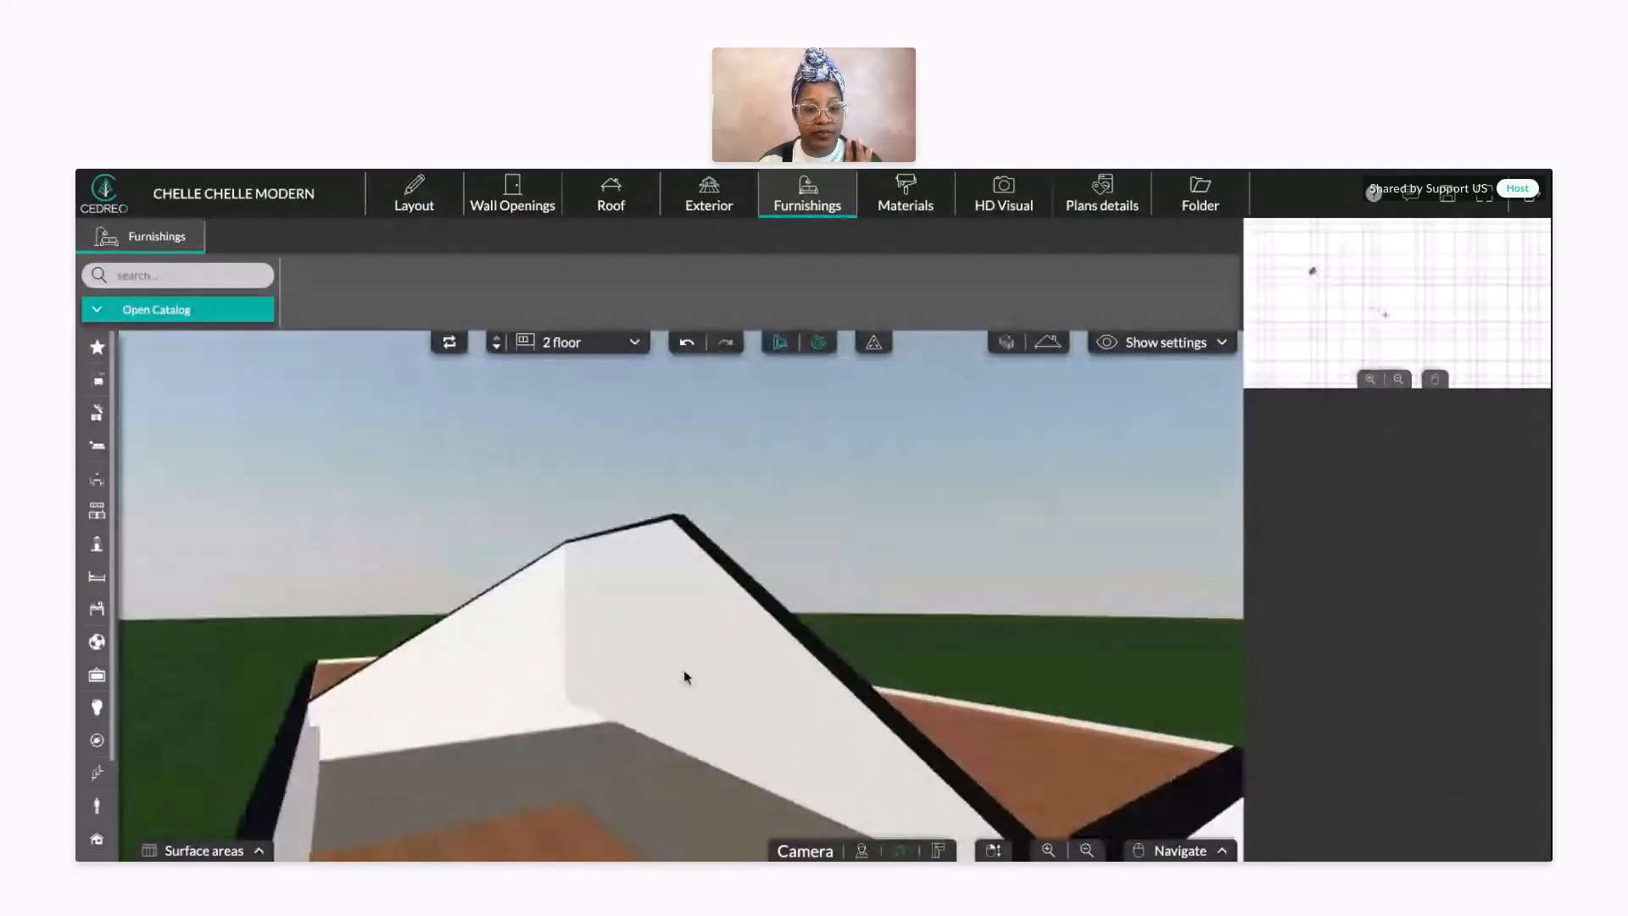
# - Display the roof in 3D, switch back to 1 floor and examine the double-height interior beneath it
pyautogui.click(1048, 343)
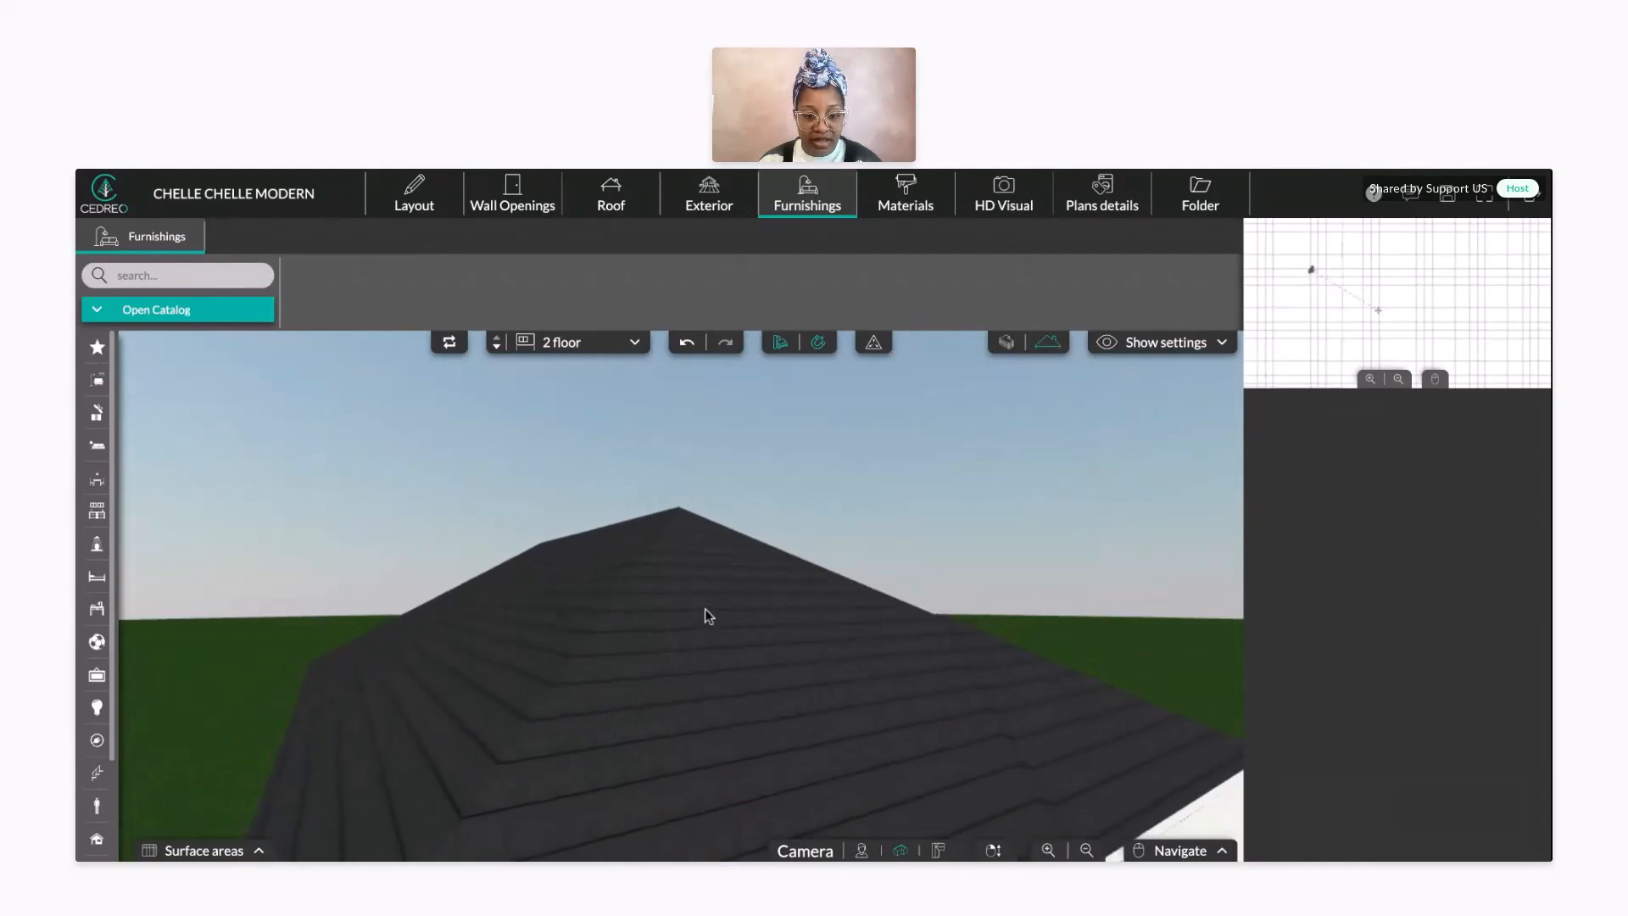
pyautogui.moveTo(705, 613); pyautogui.dragTo(705, 755)
pyautogui.click(496, 348)
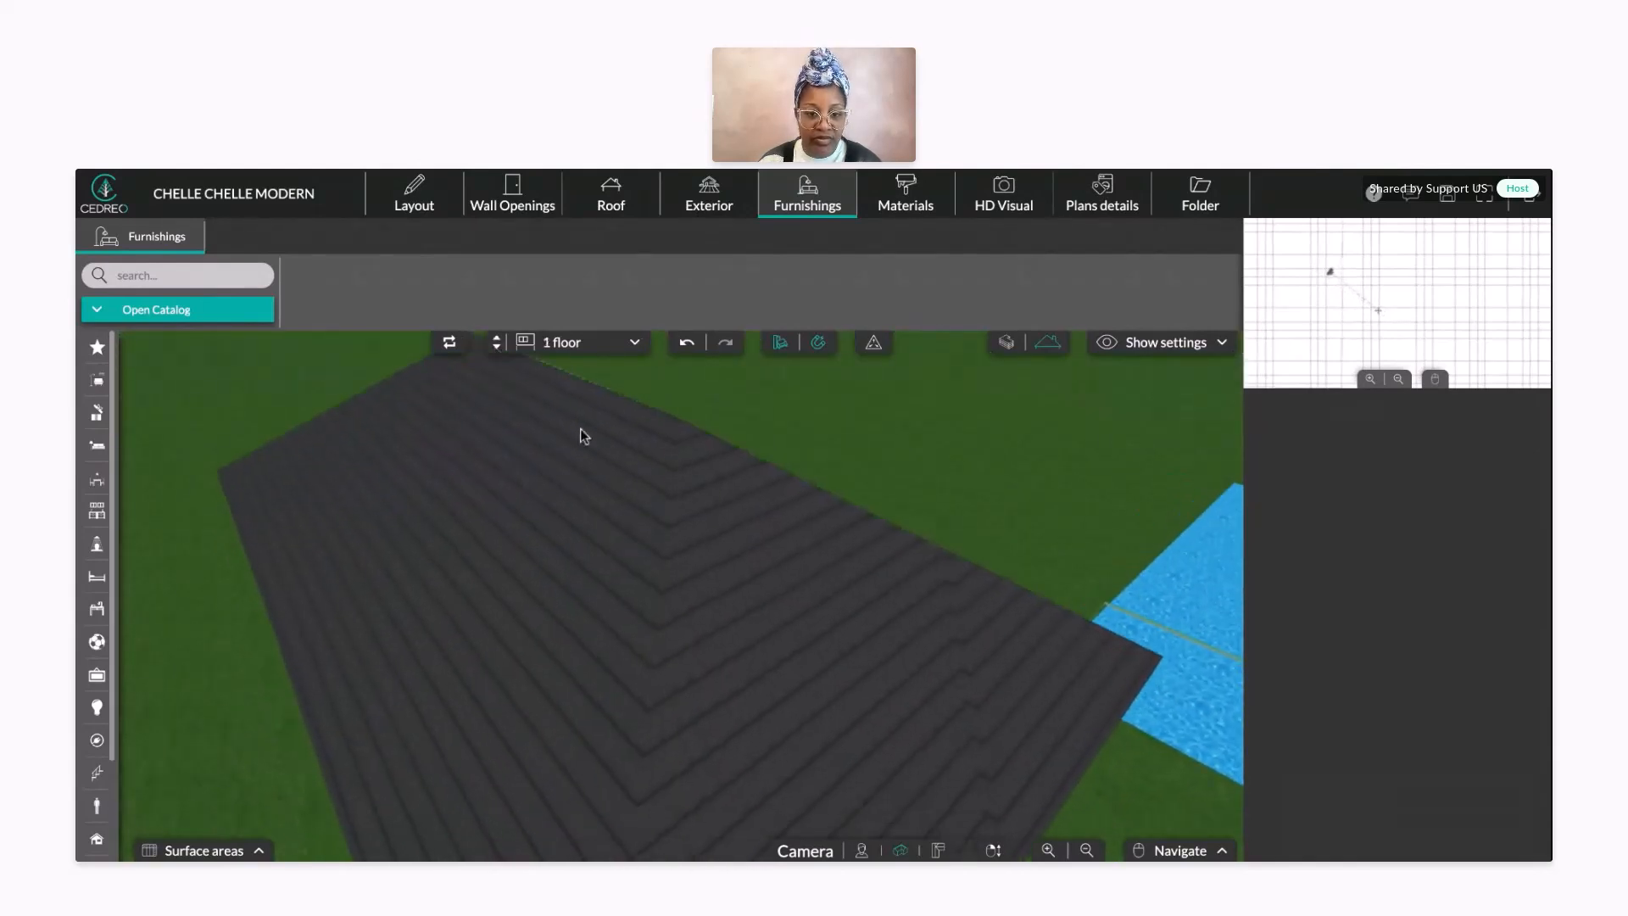
pyautogui.scroll(4, 664, 550)
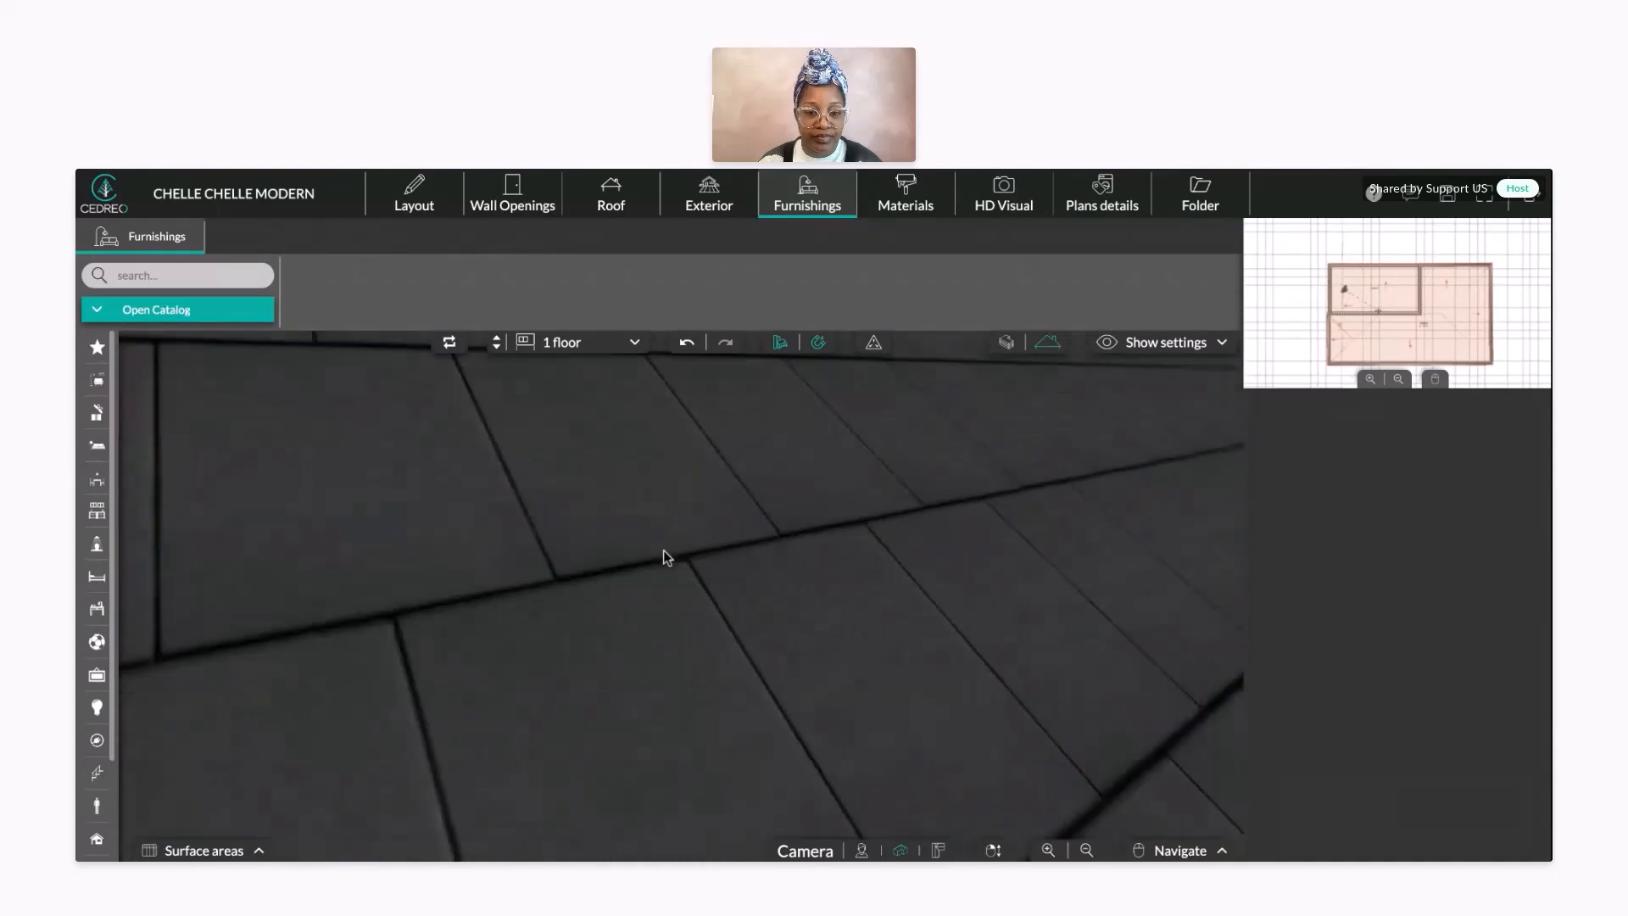
pyautogui.moveTo(441, 527)
pyautogui.mouseDown()
pyautogui.moveTo(497, 542)
pyautogui.moveTo(438, 545)
pyautogui.moveTo(581, 547)
pyautogui.moveTo(559, 610)
pyautogui.moveTo(647, 570)
pyautogui.moveTo(625, 570)
pyautogui.mouseUp()
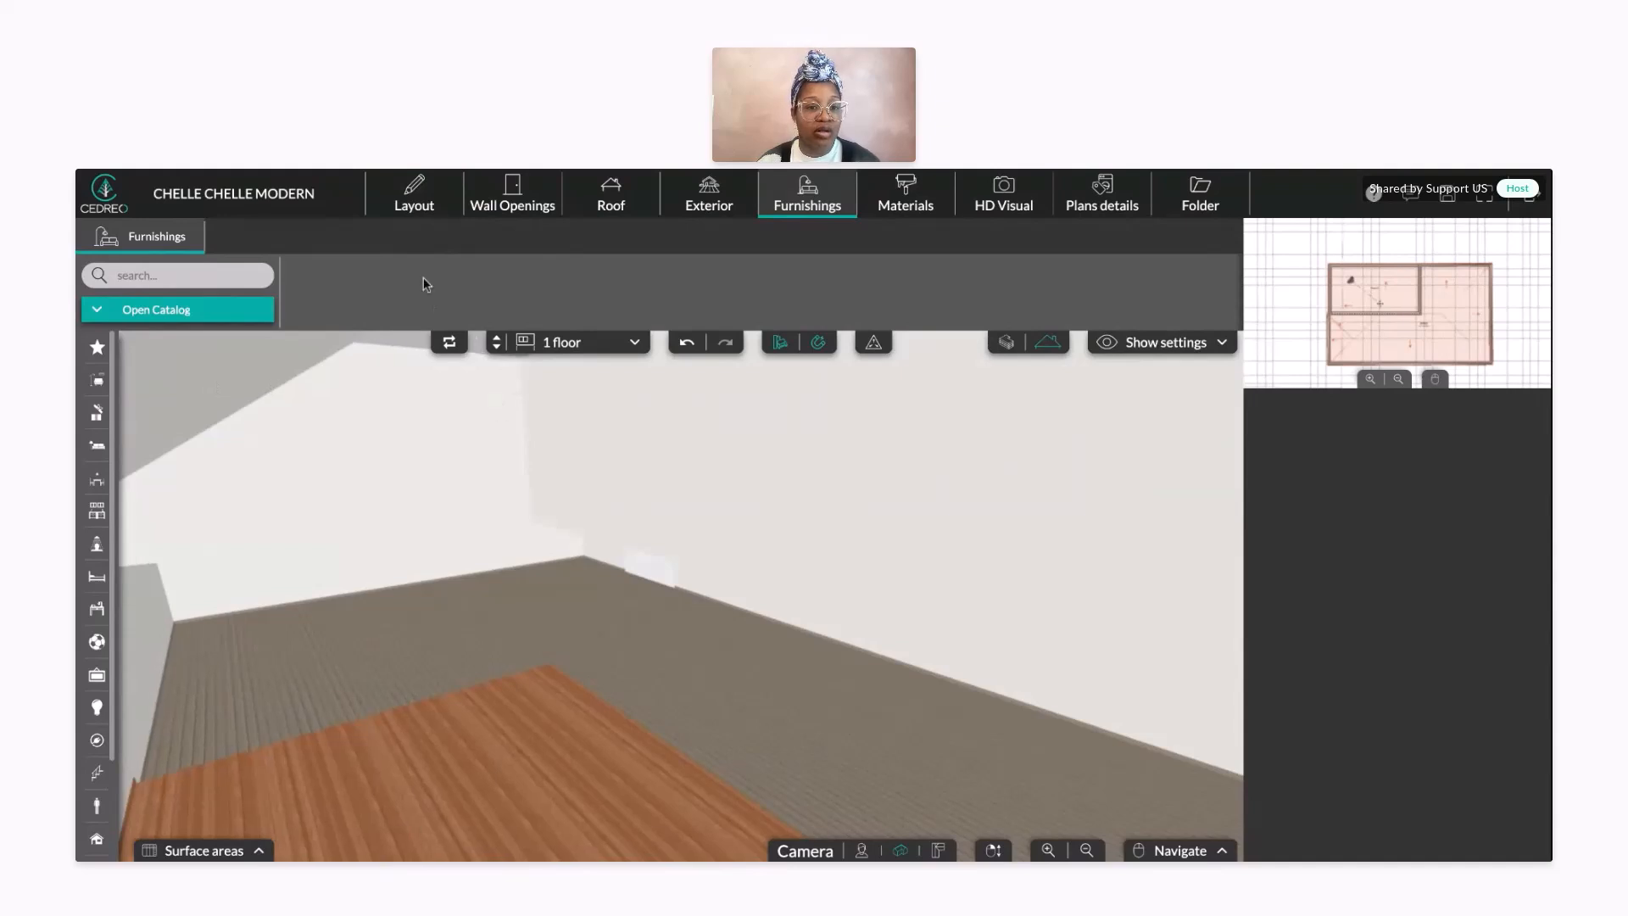
pyautogui.scroll(-3, 636, 559)
# - Try deleting the multi slopes roof over the test rooms, view them uncovered in 3D, and undo the deletion
pyautogui.click(608, 207)
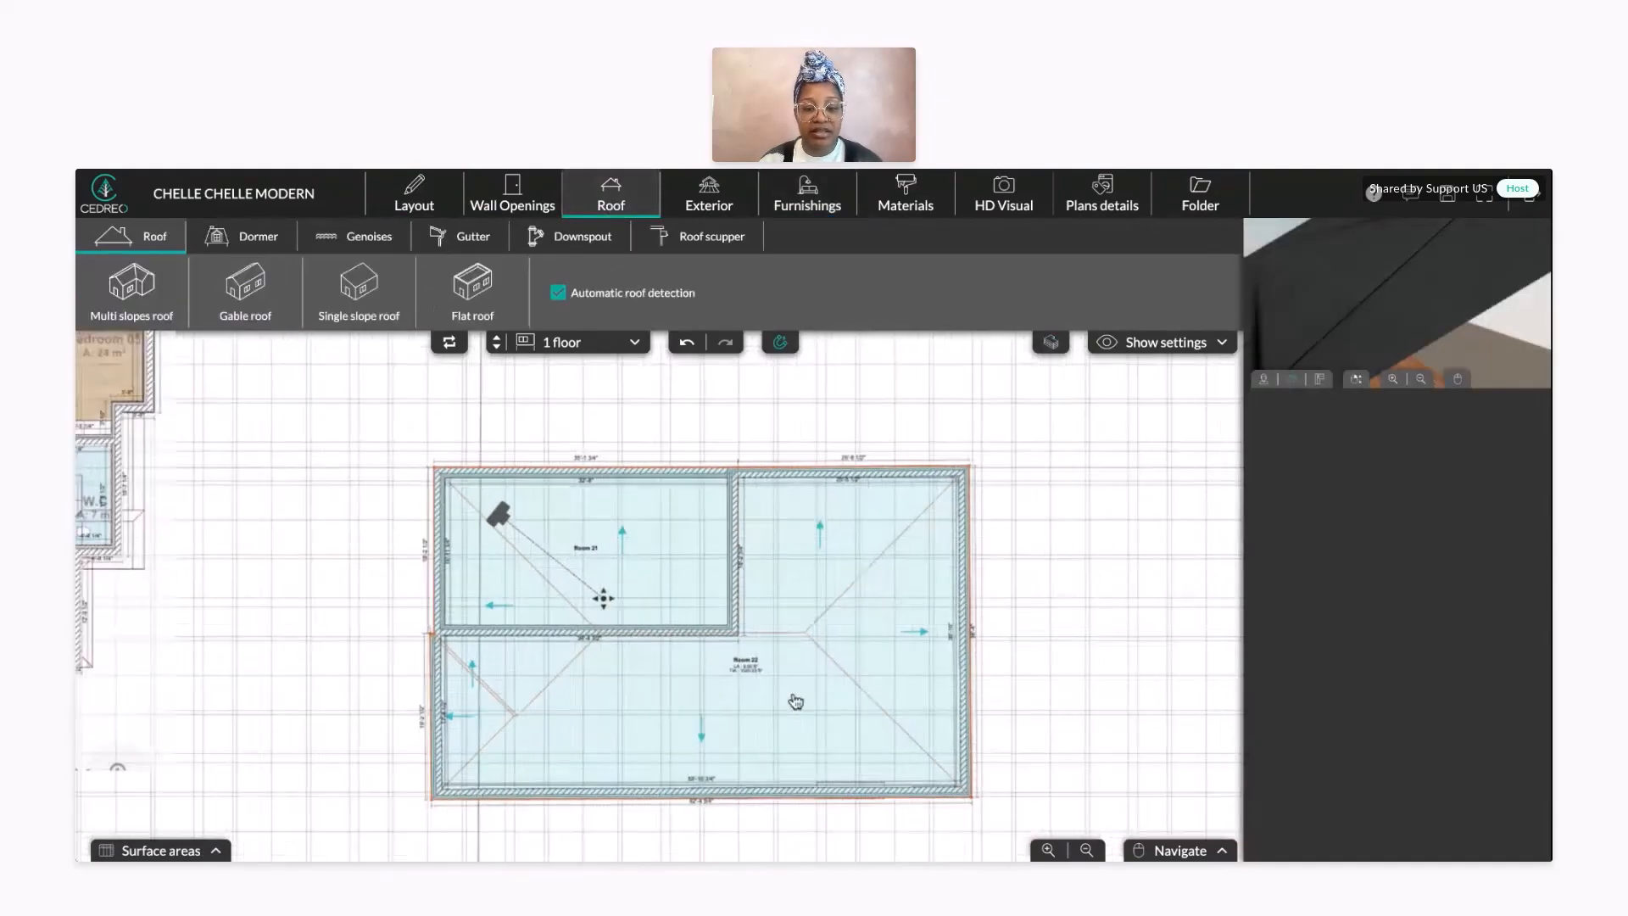
pyautogui.click(1411, 484)
pyautogui.scroll(-5, 1390, 278)
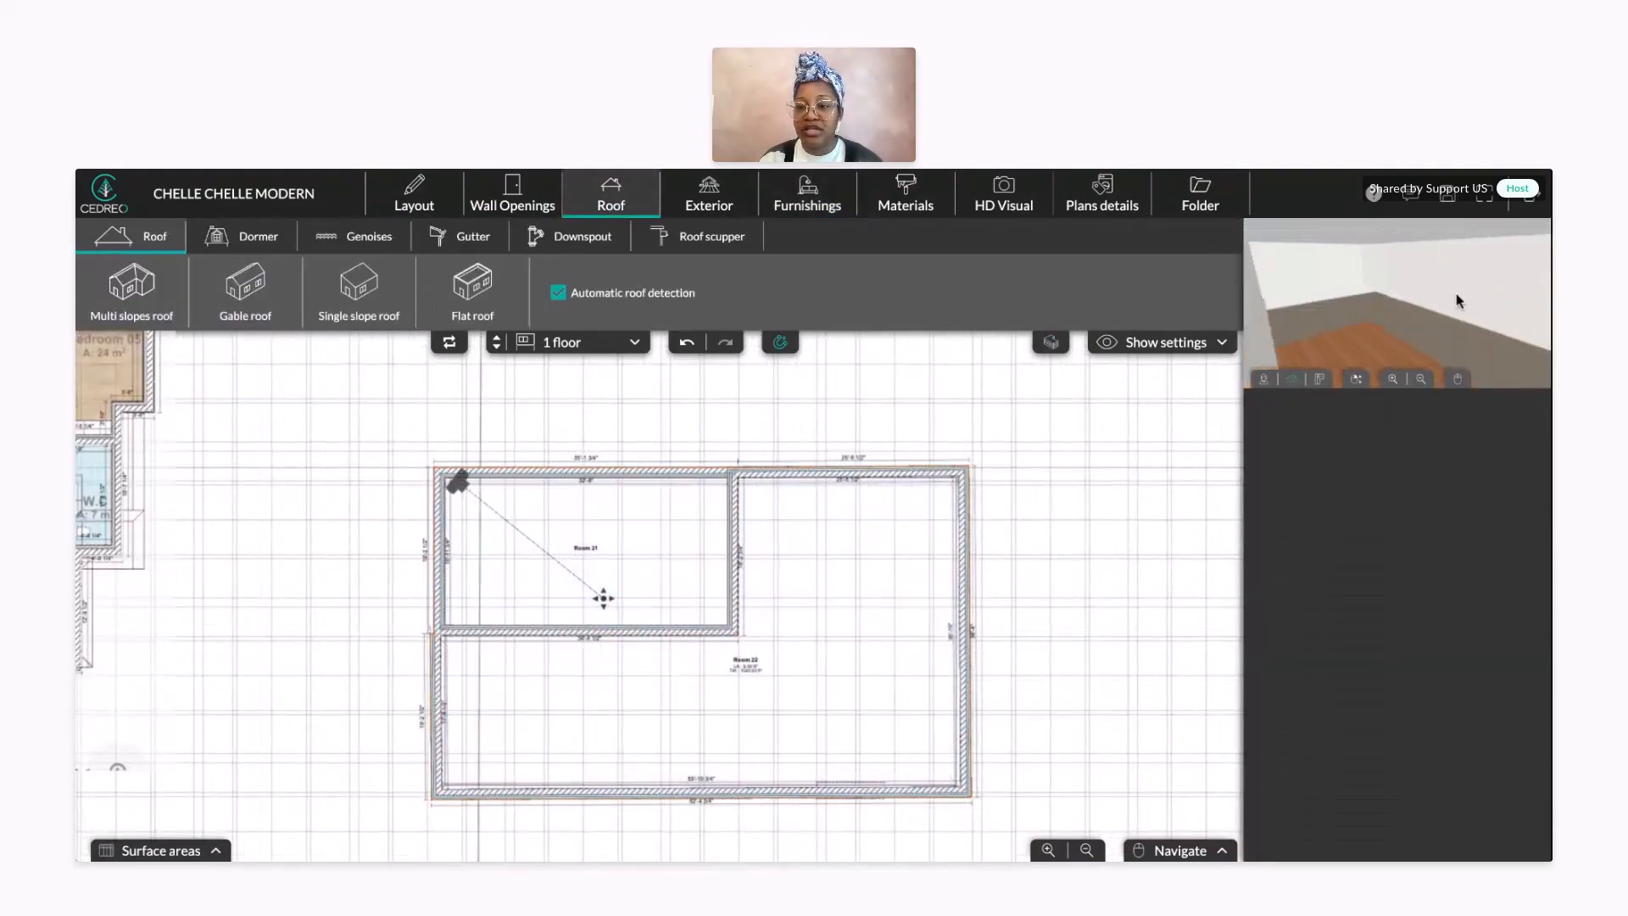
pyautogui.moveTo(1391, 278)
pyautogui.mouseDown()
pyautogui.moveTo(1360, 338)
pyautogui.moveTo(1499, 322)
pyautogui.moveTo(1445, 298)
pyautogui.moveTo(1473, 266)
pyautogui.moveTo(1344, 268)
pyautogui.mouseUp()
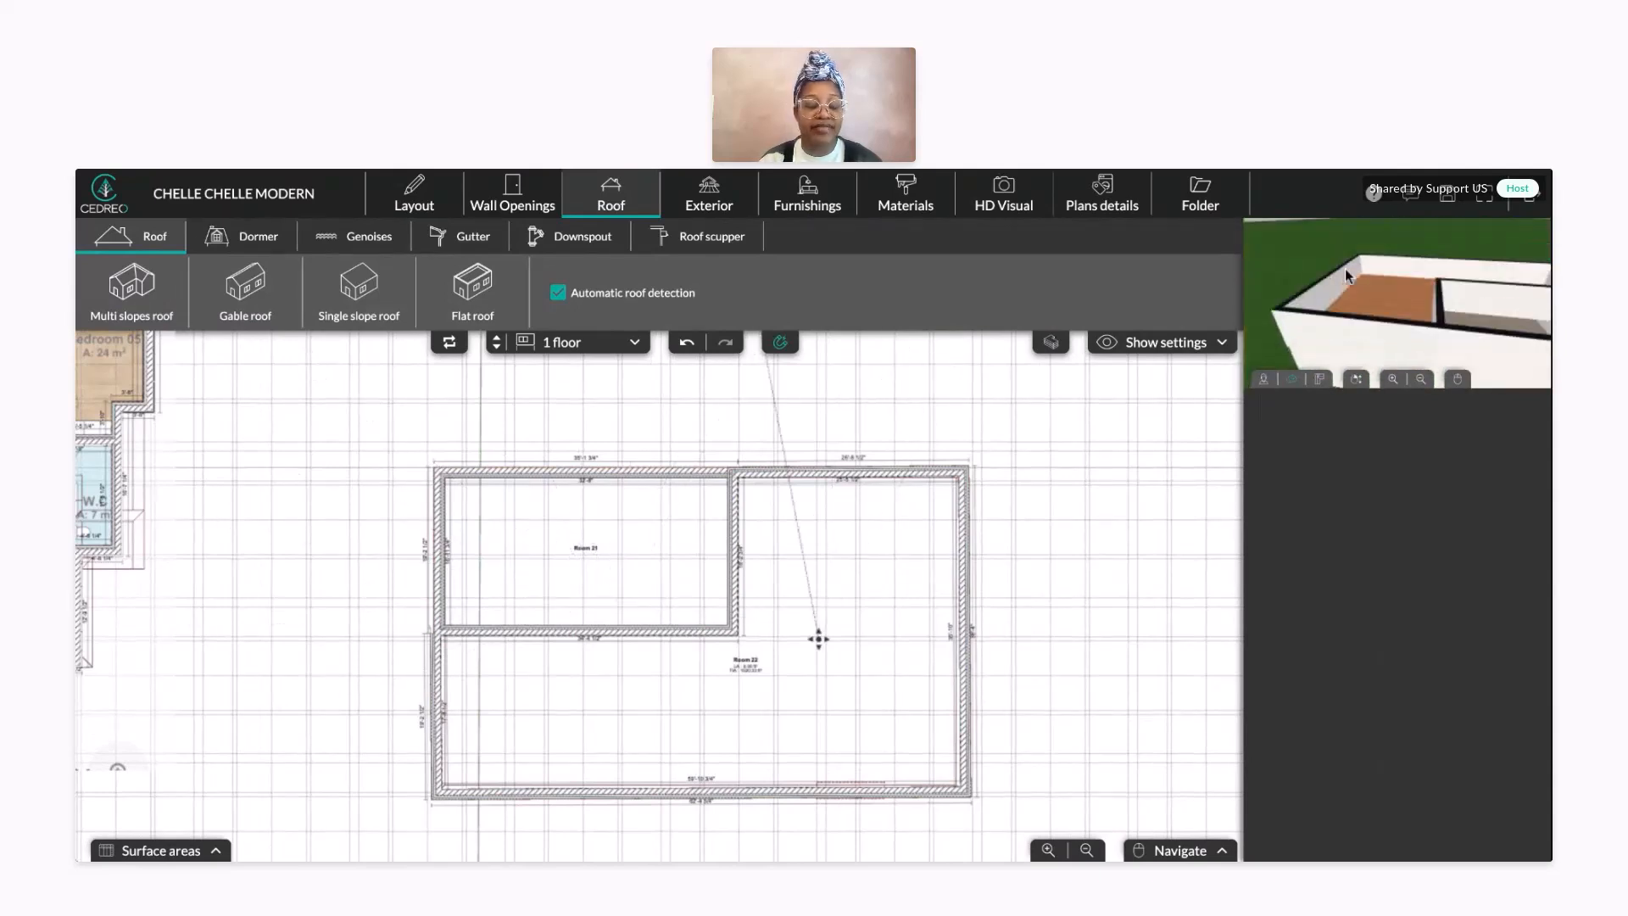
pyautogui.click(686, 343)
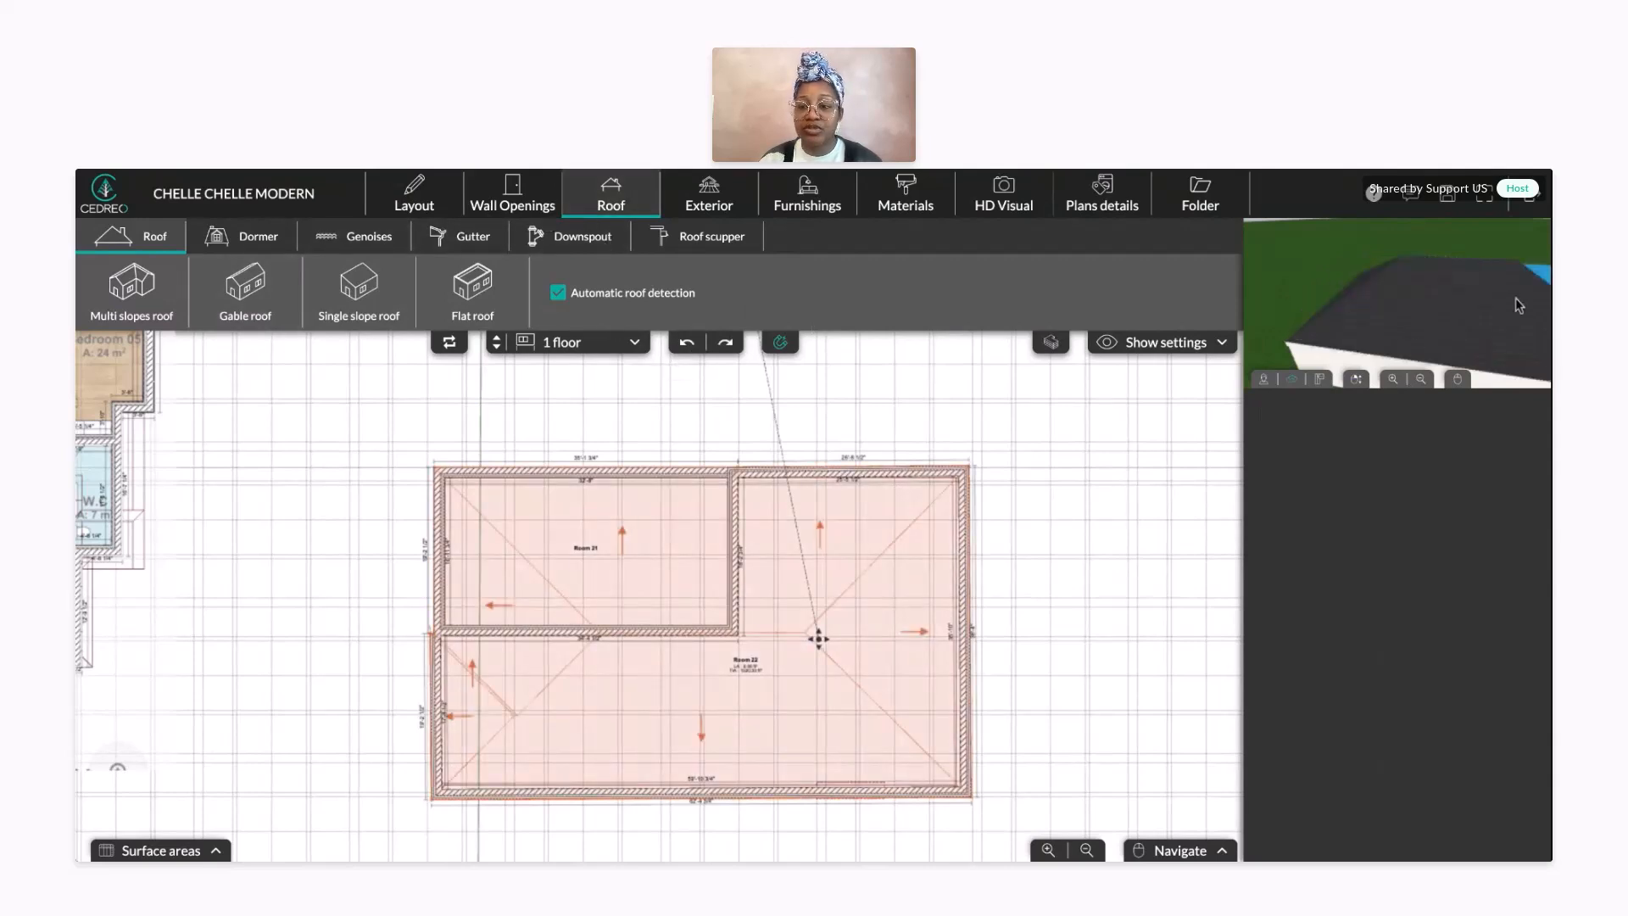
# - Move the 3D preview camera under the roof to examine the sloped ceiling inside the double-height space
pyautogui.moveTo(1514, 297); pyautogui.dragTo(1372, 252)
pyautogui.scroll(3, 1490, 291)
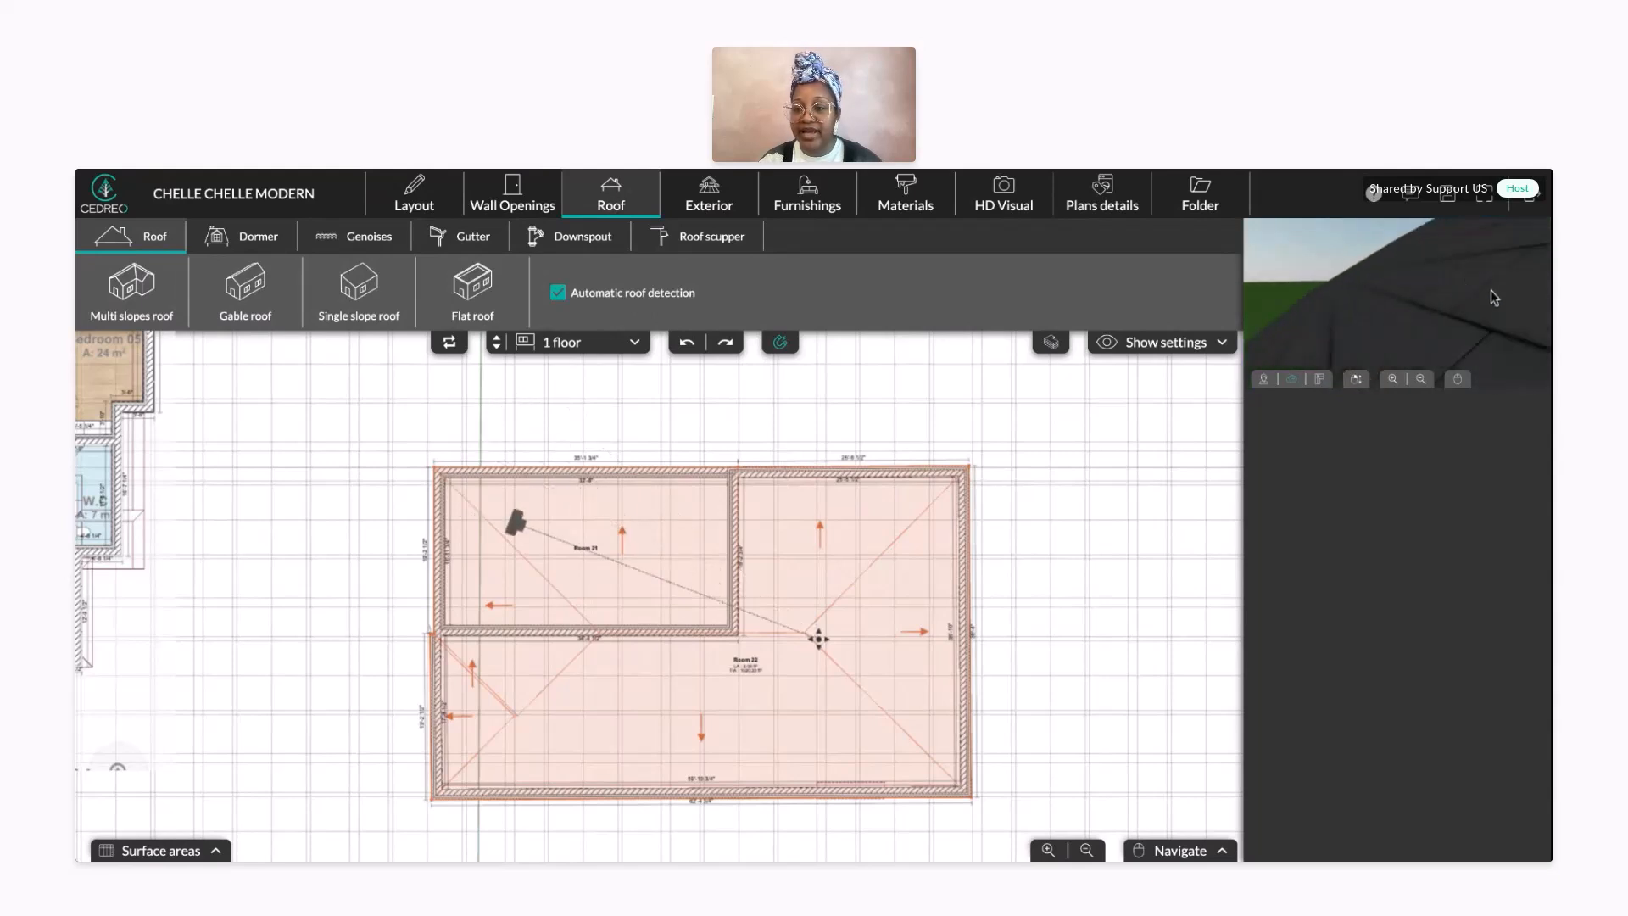
pyautogui.moveTo(1490, 291); pyautogui.dragTo(1426, 311, button='right')
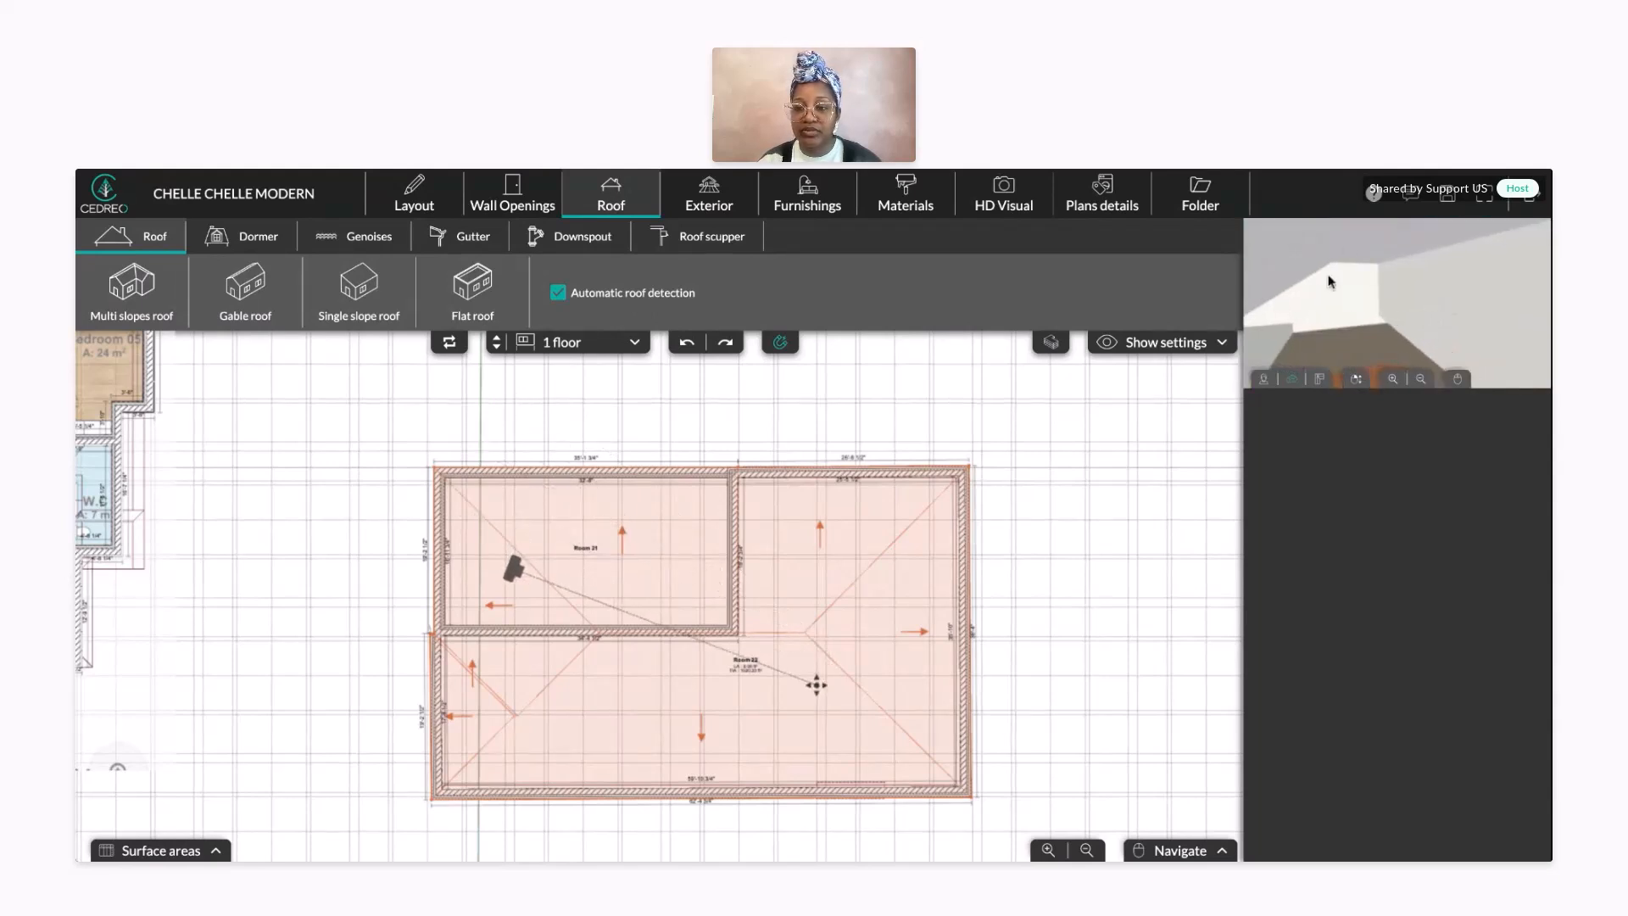
# - Examine the roof's slope lines over Rooms 21 and 22 in plan and open the multi slopes roof's parameters
pyautogui.scroll(3, 566, 642)
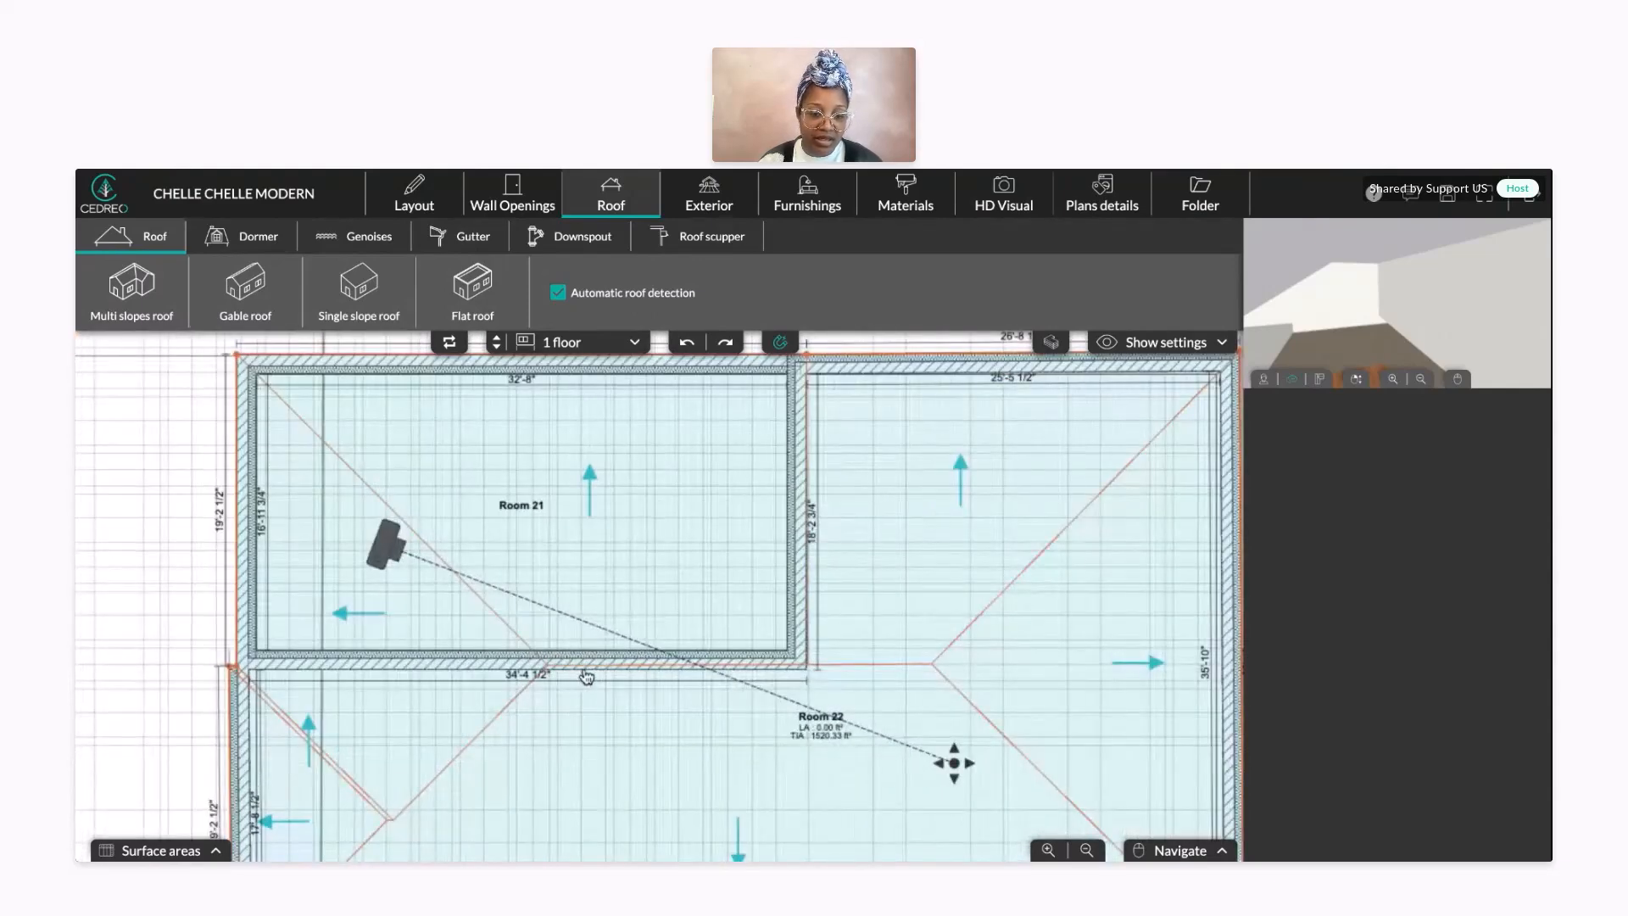
pyautogui.scroll(2, 585, 676)
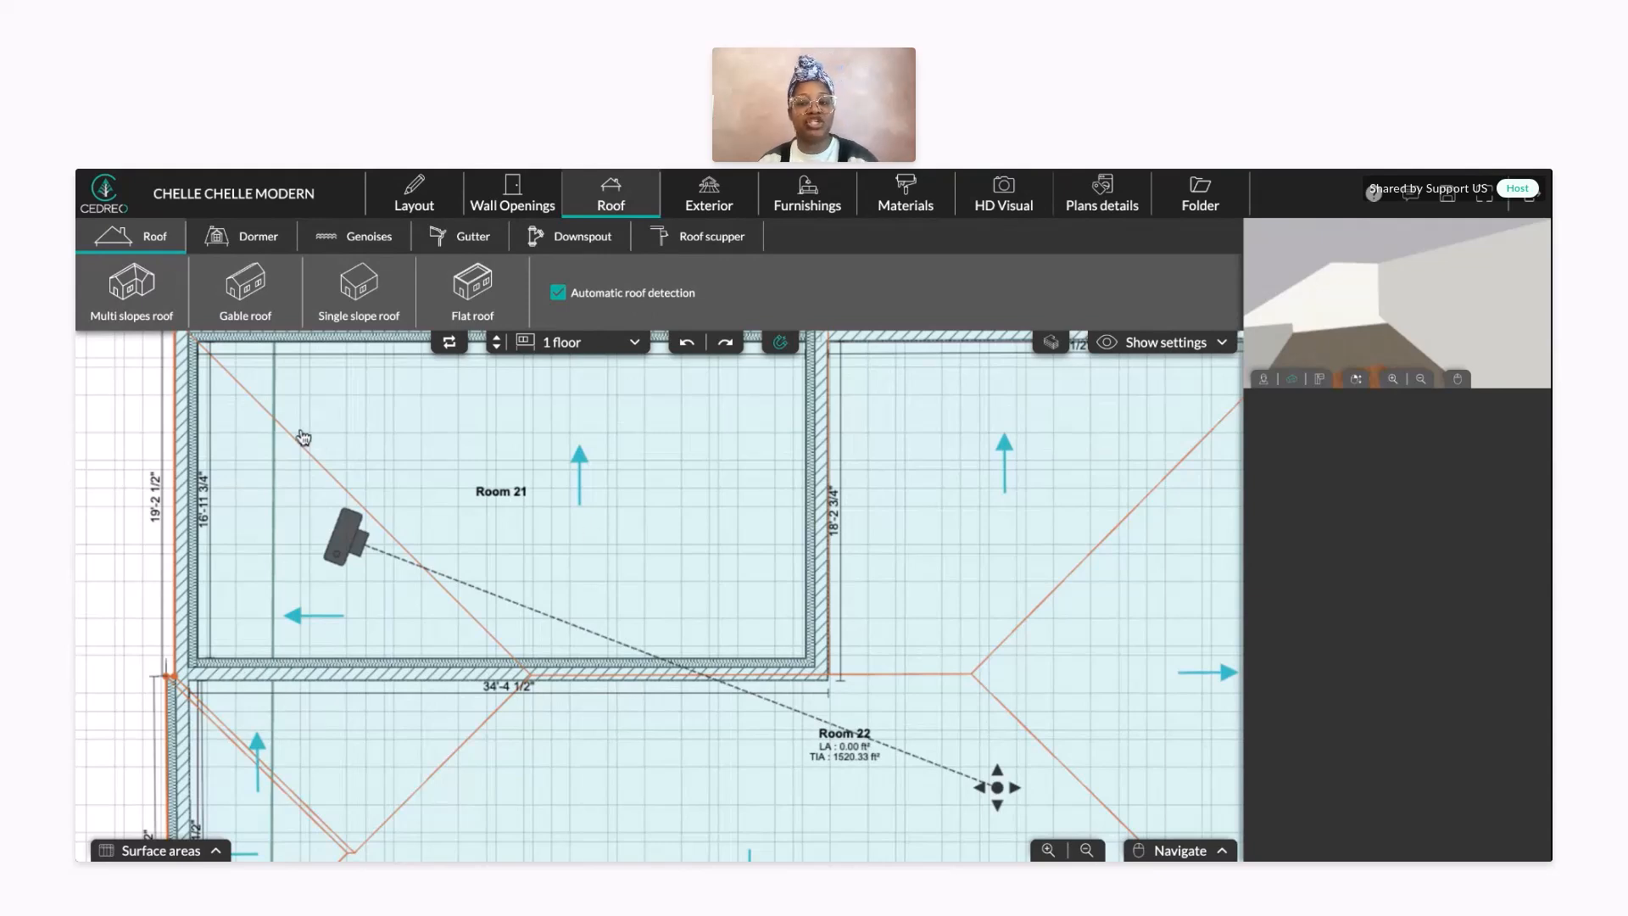
pyautogui.scroll(-2, 898, 618)
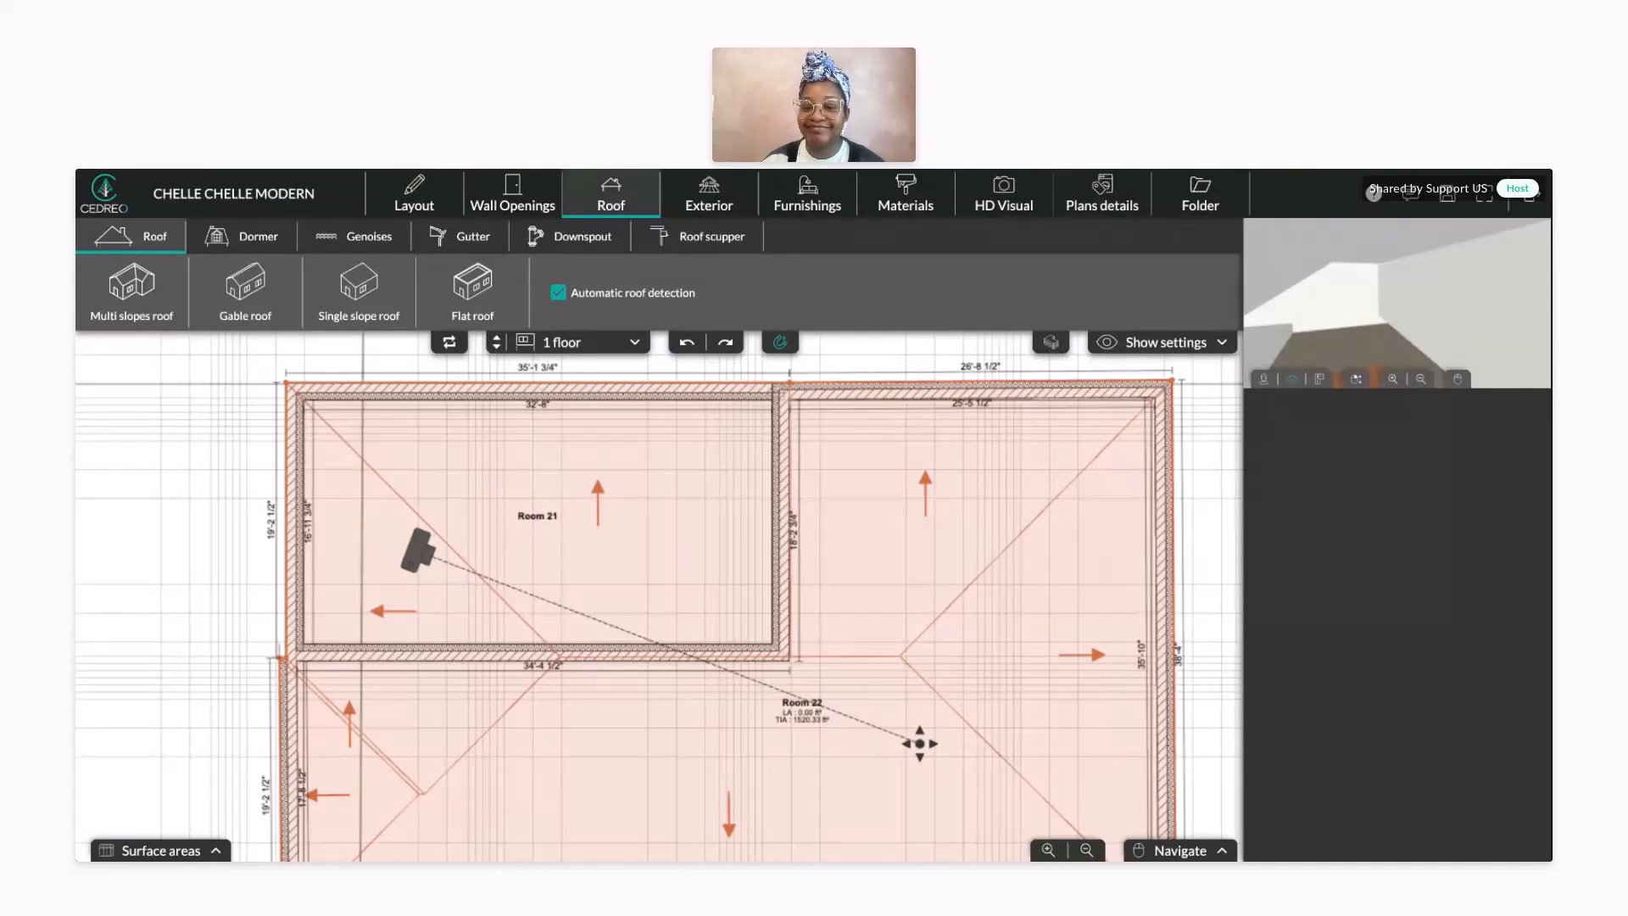
pyautogui.click(916, 625)
pyautogui.scroll(-3, 927, 690)
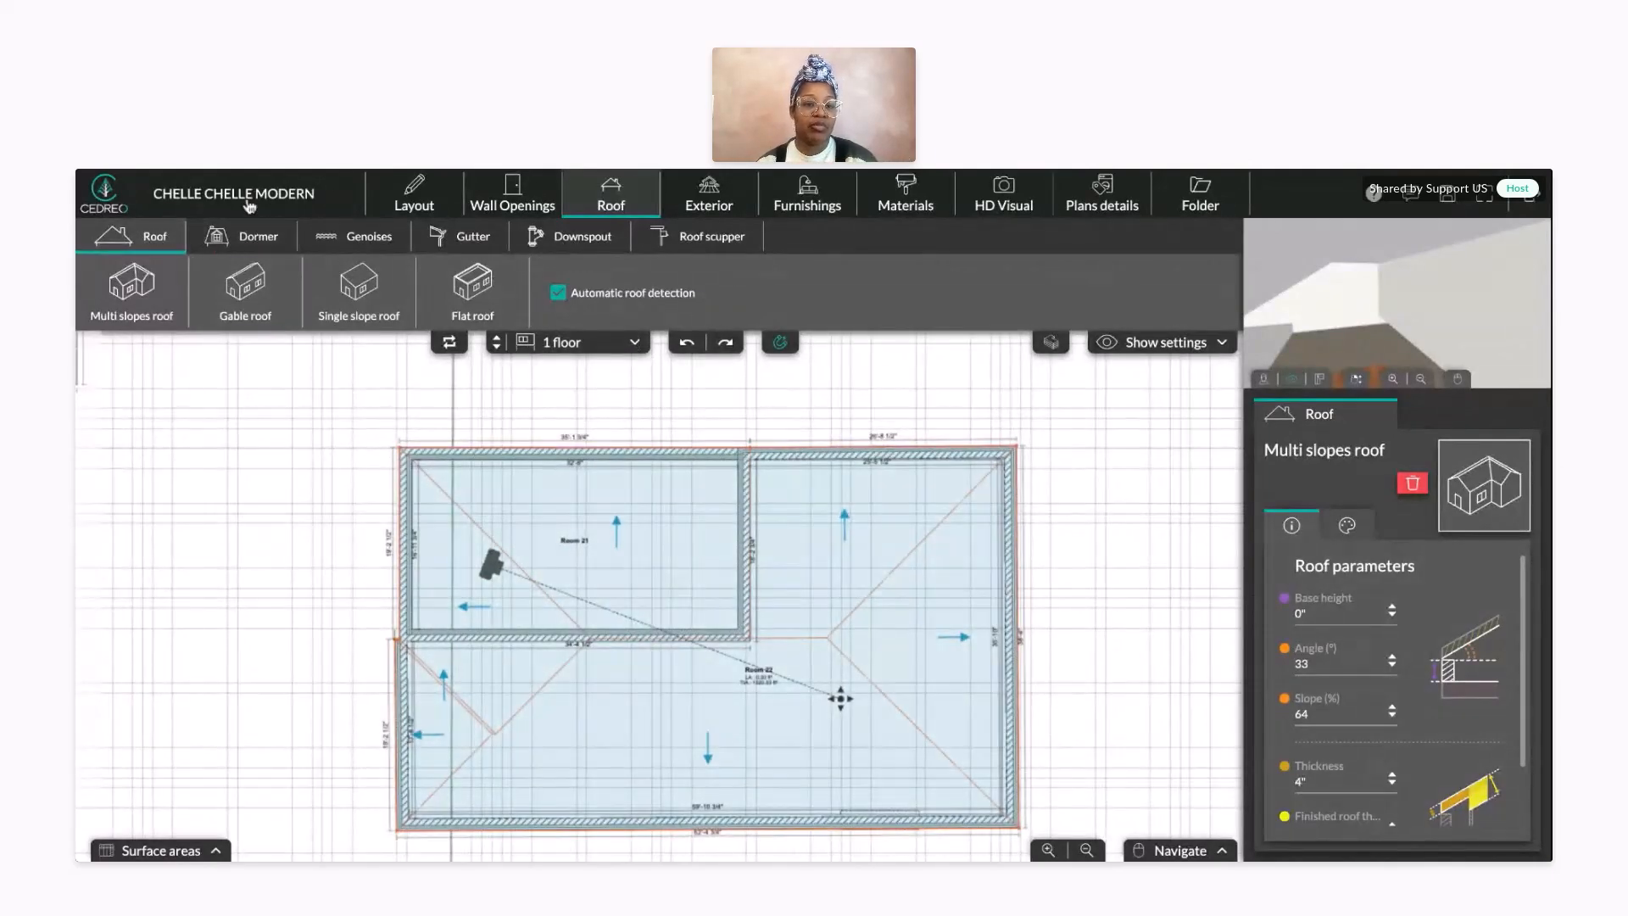
# - Return to the 1 floor layout and open the Layout topic in the help center
pyautogui.click(407, 202)
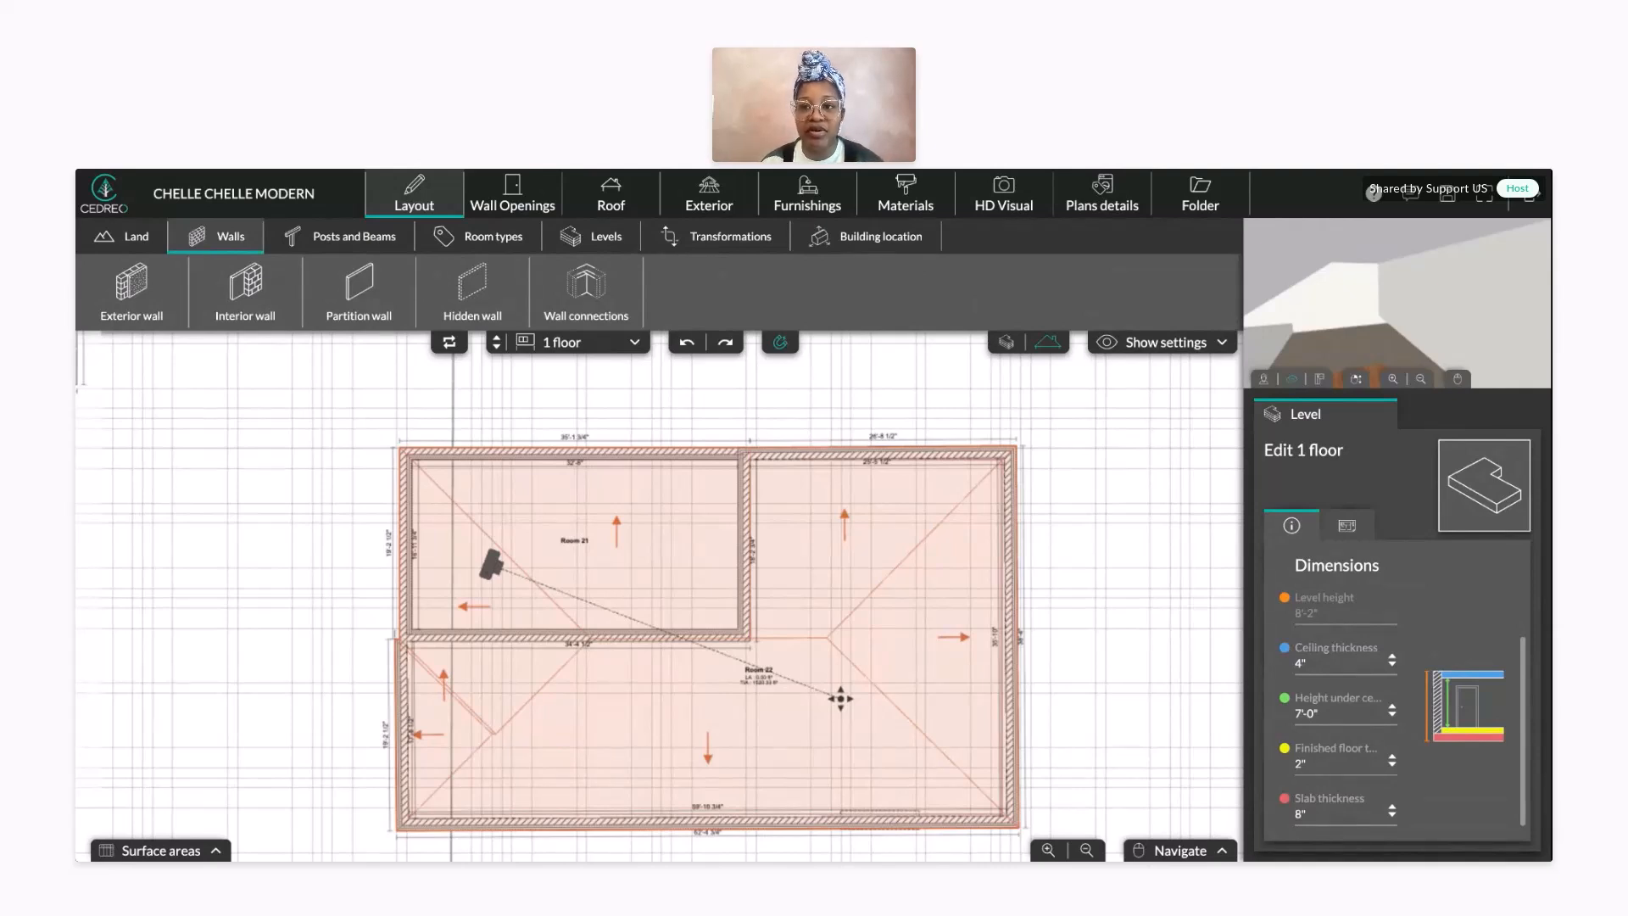
pyautogui.click(1374, 193)
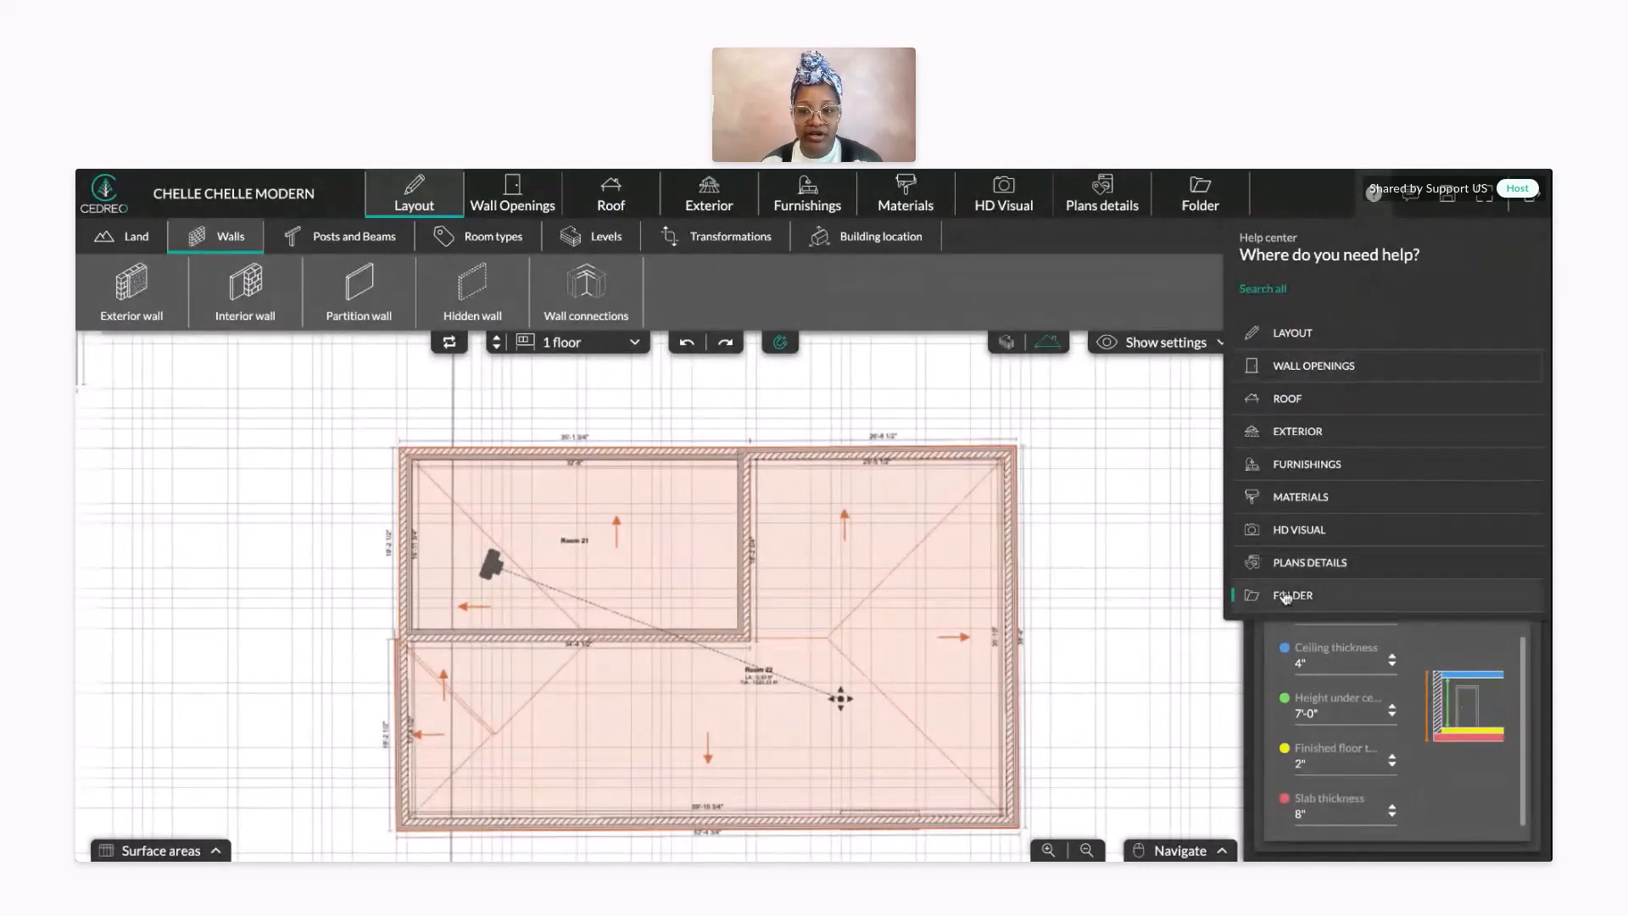
pyautogui.click(1315, 346)
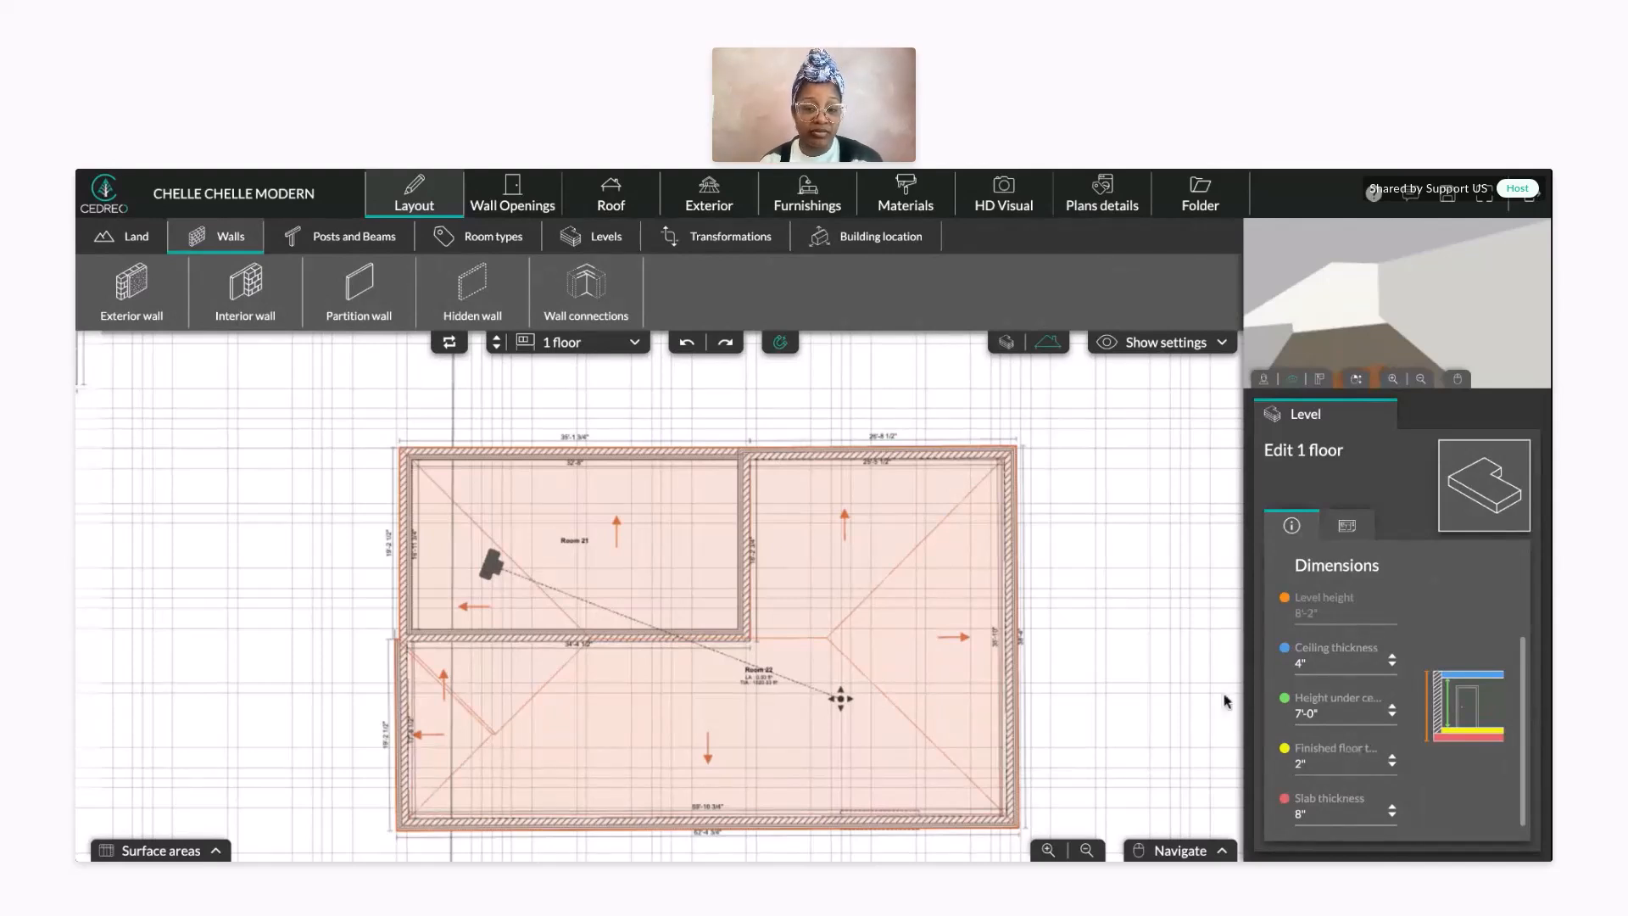
# - Review the dimension settings of Room 22's upper exterior wall and of Room 22 itself, and open the materials section
pyautogui.click(968, 456)
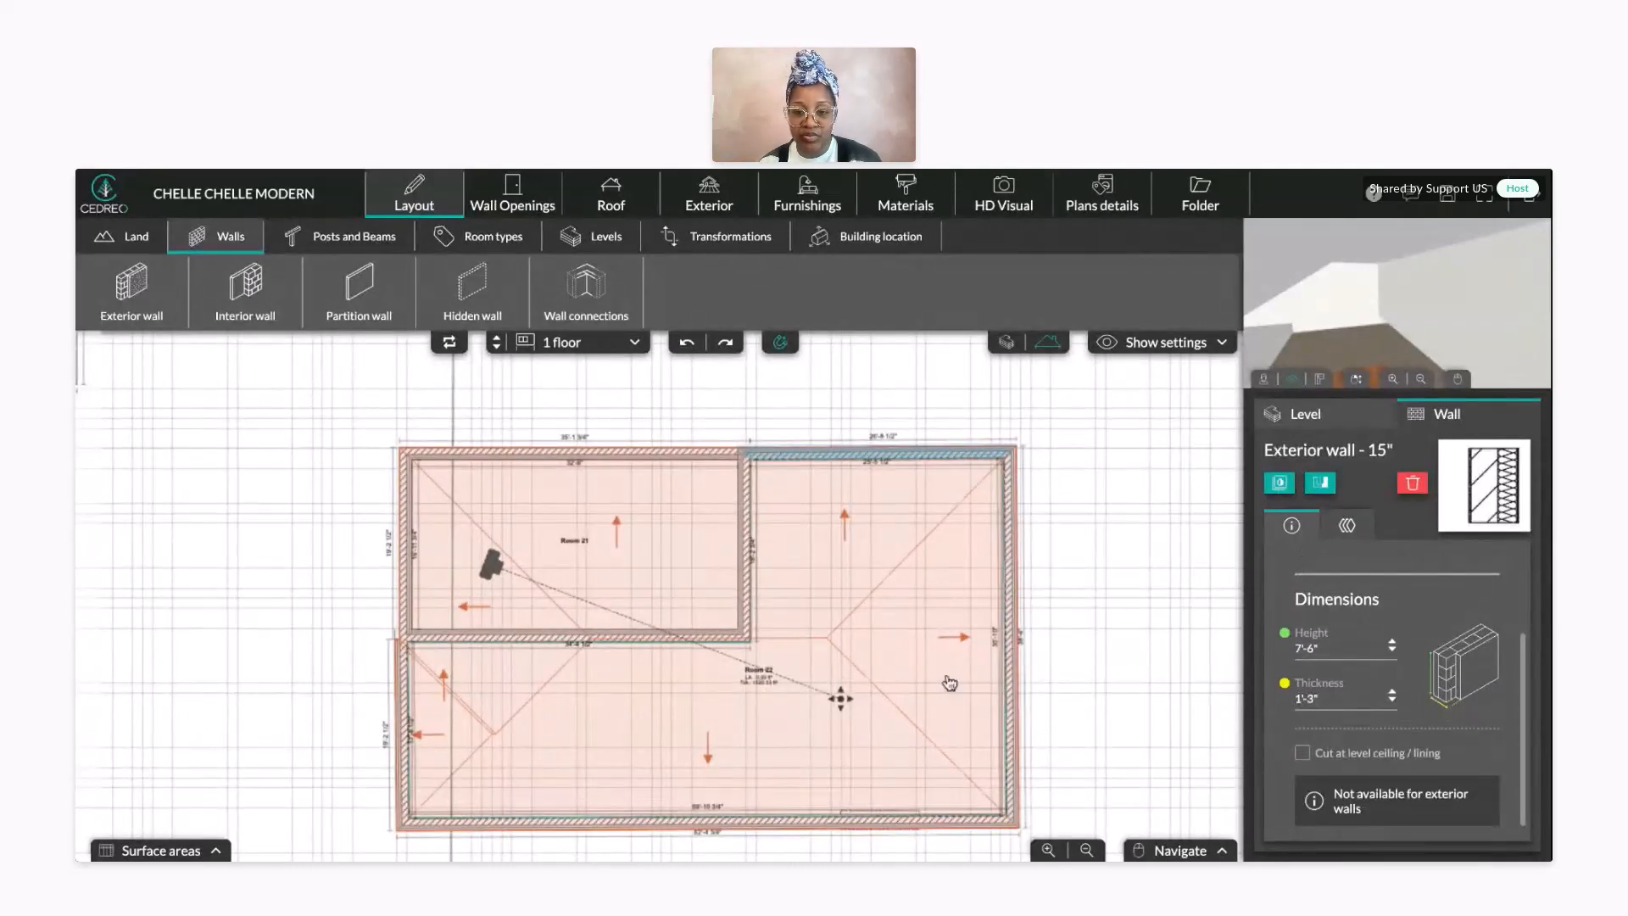
pyautogui.click(948, 608)
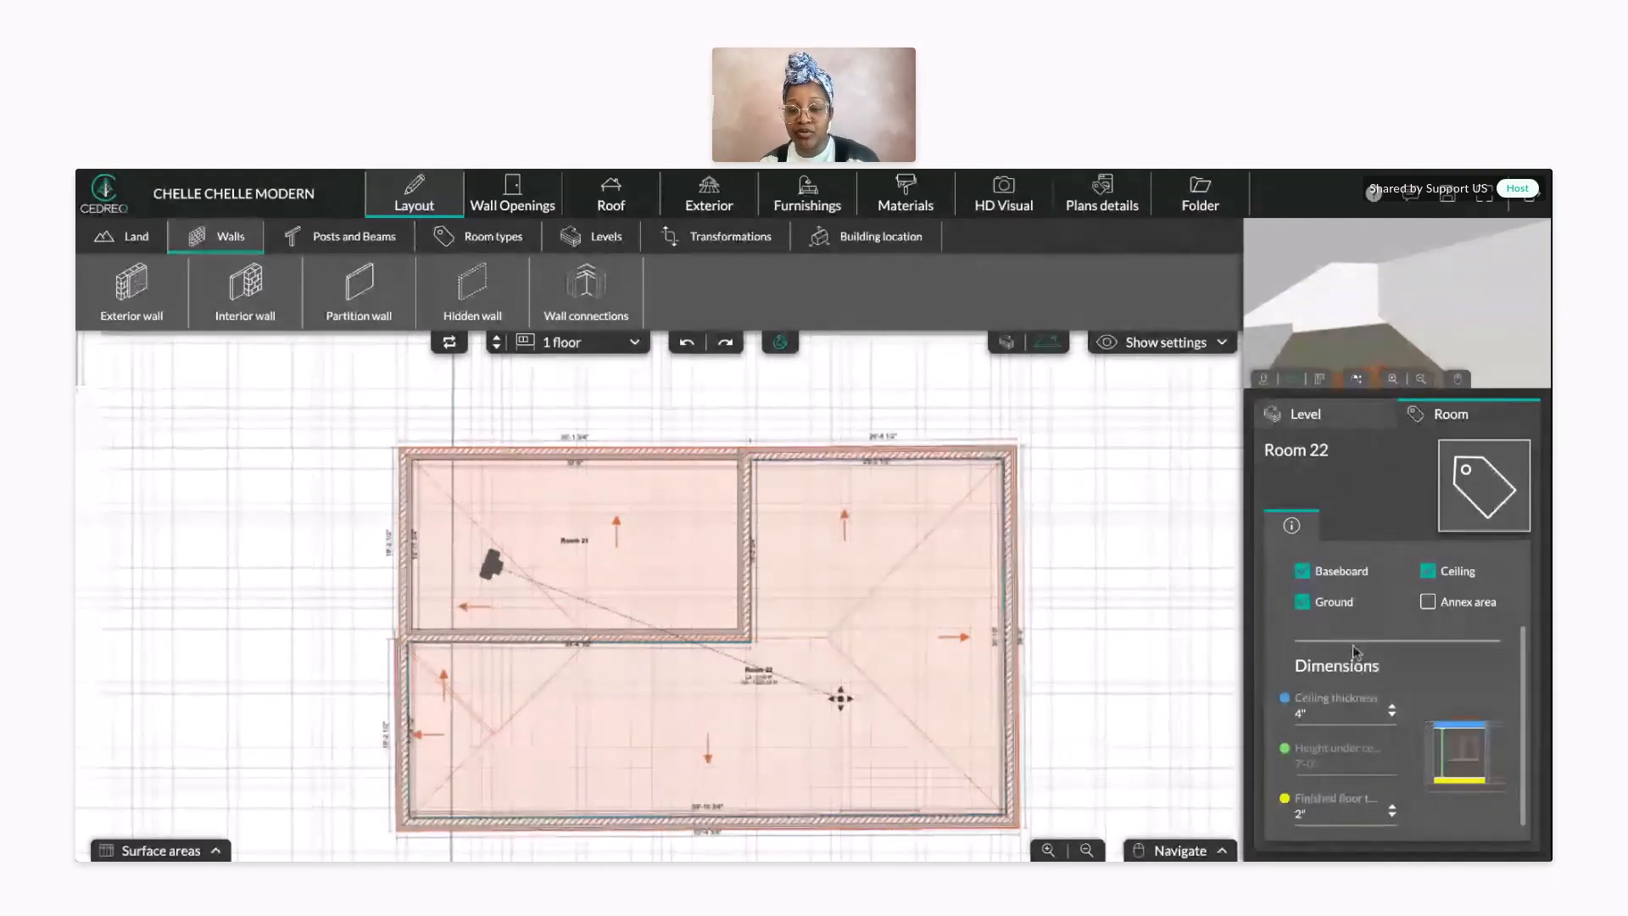
pyautogui.click(1130, 675)
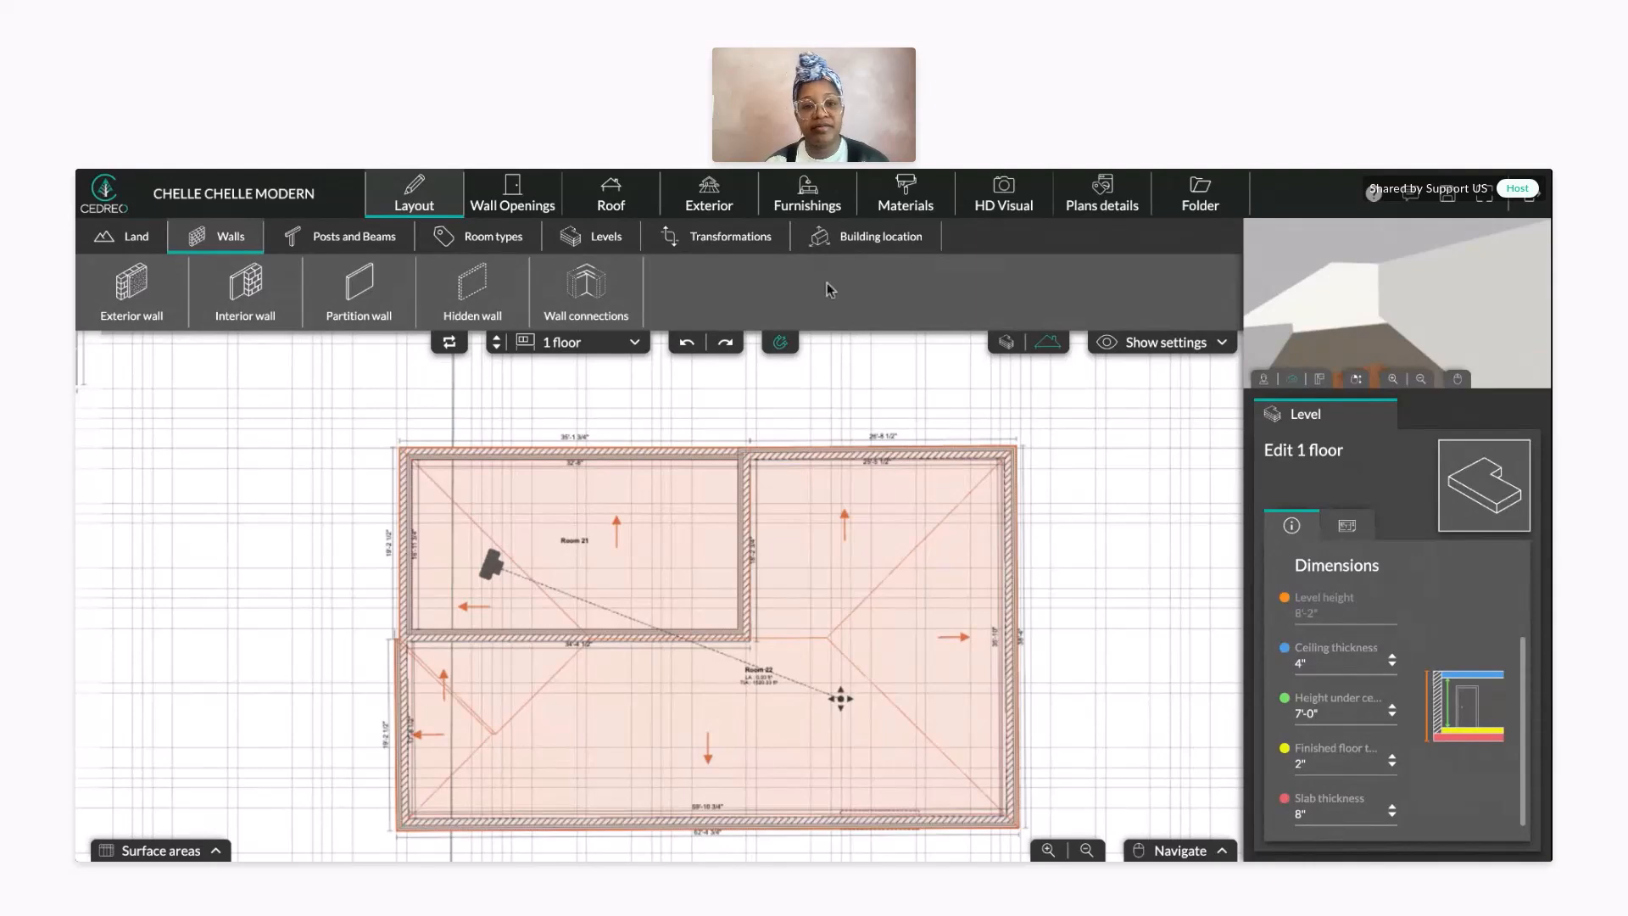
pyautogui.click(891, 212)
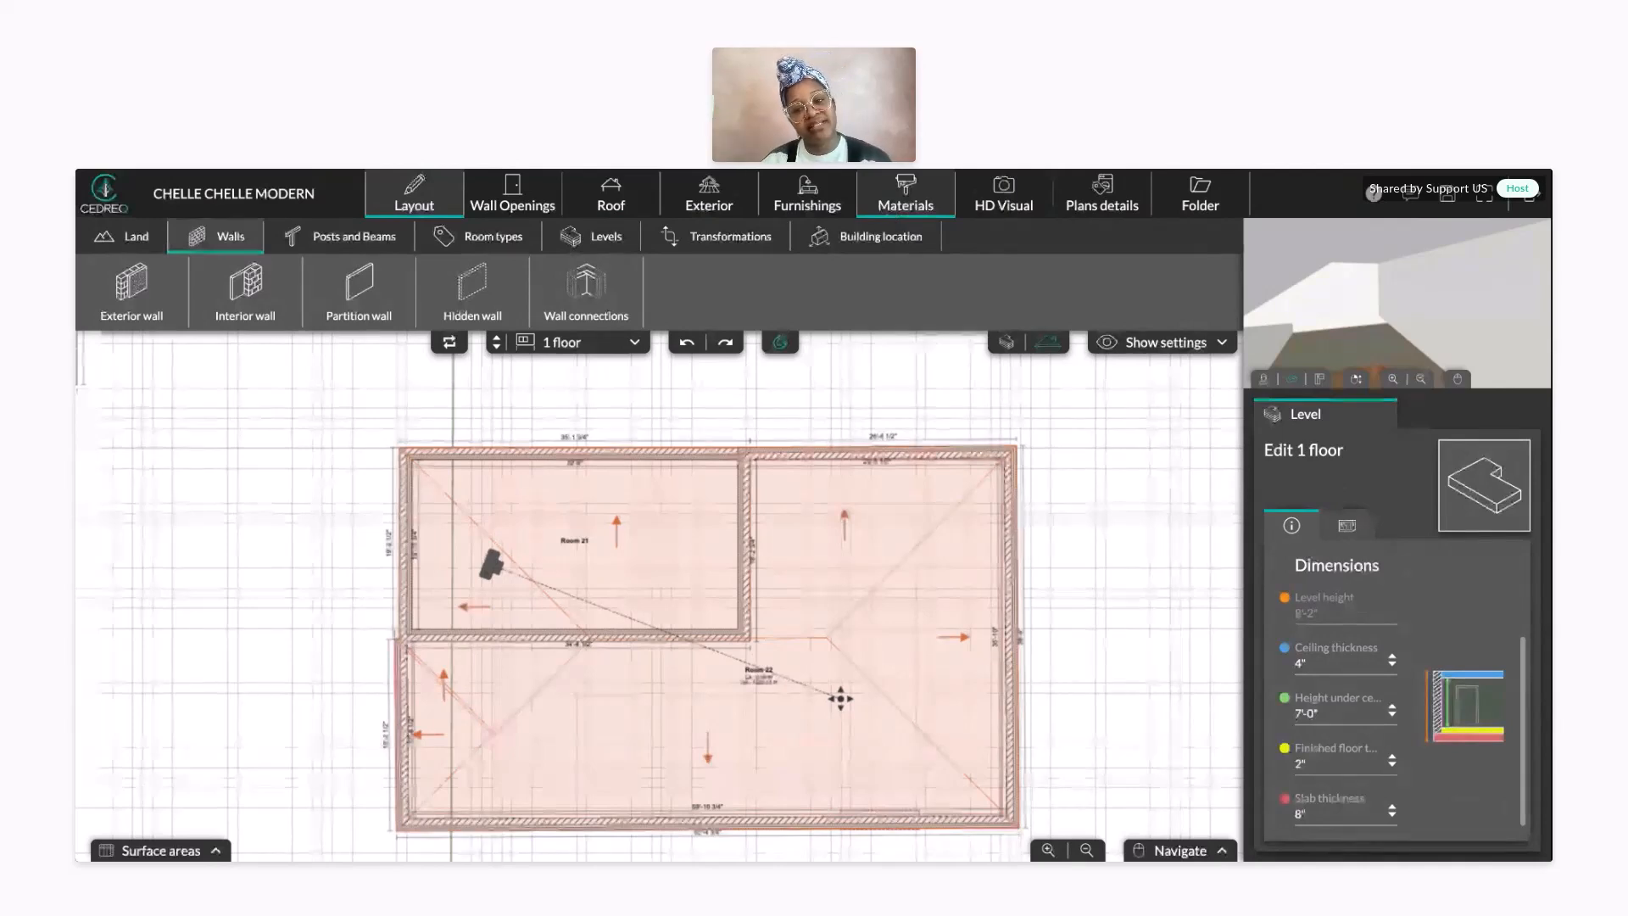